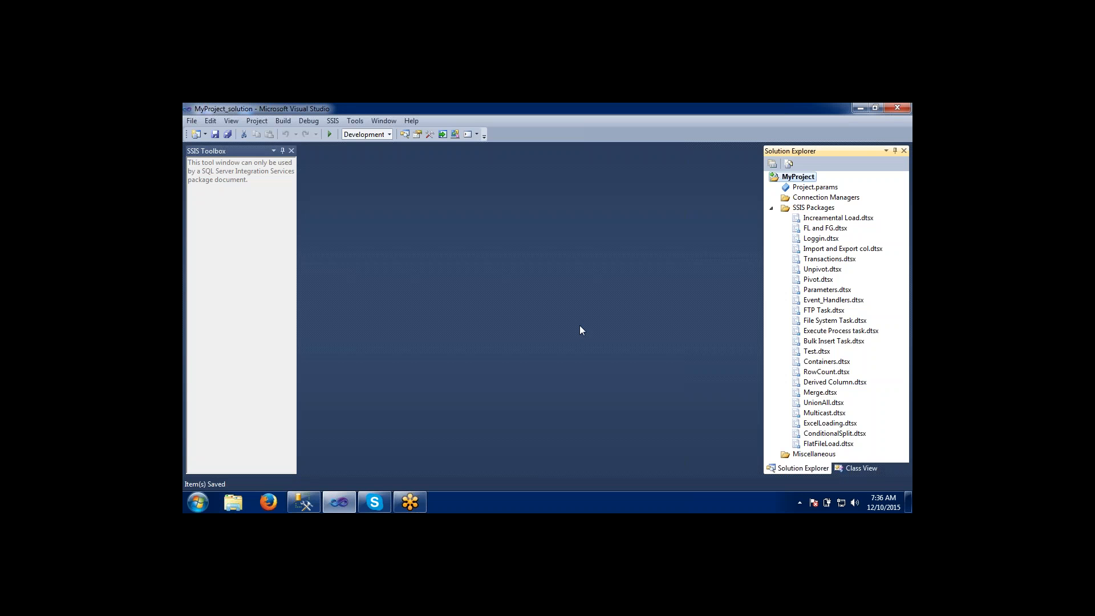
left_click(893, 128)
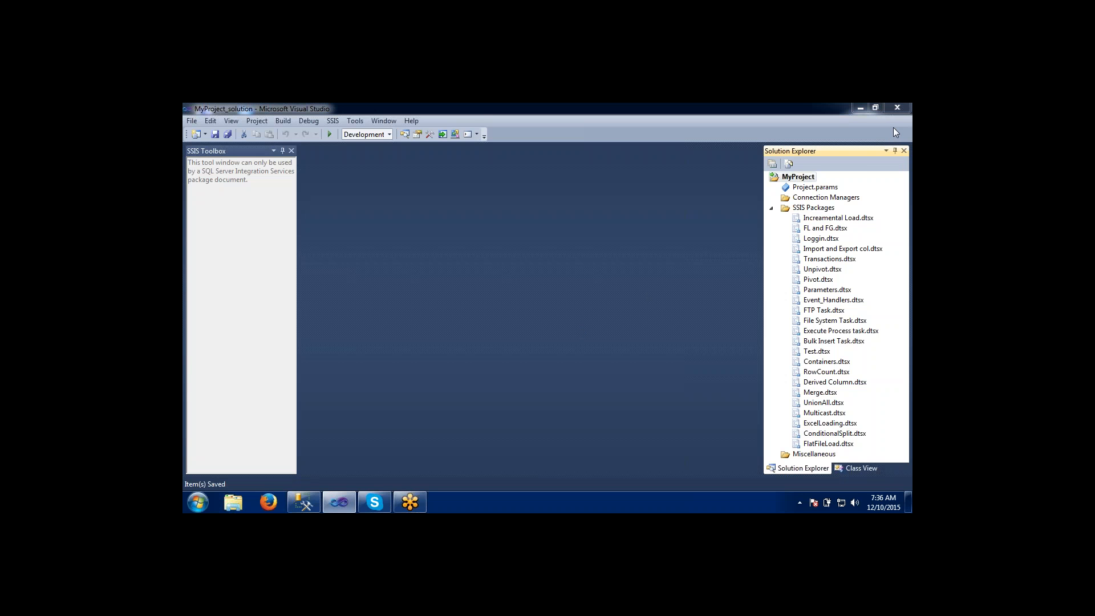
left_click(662, 245)
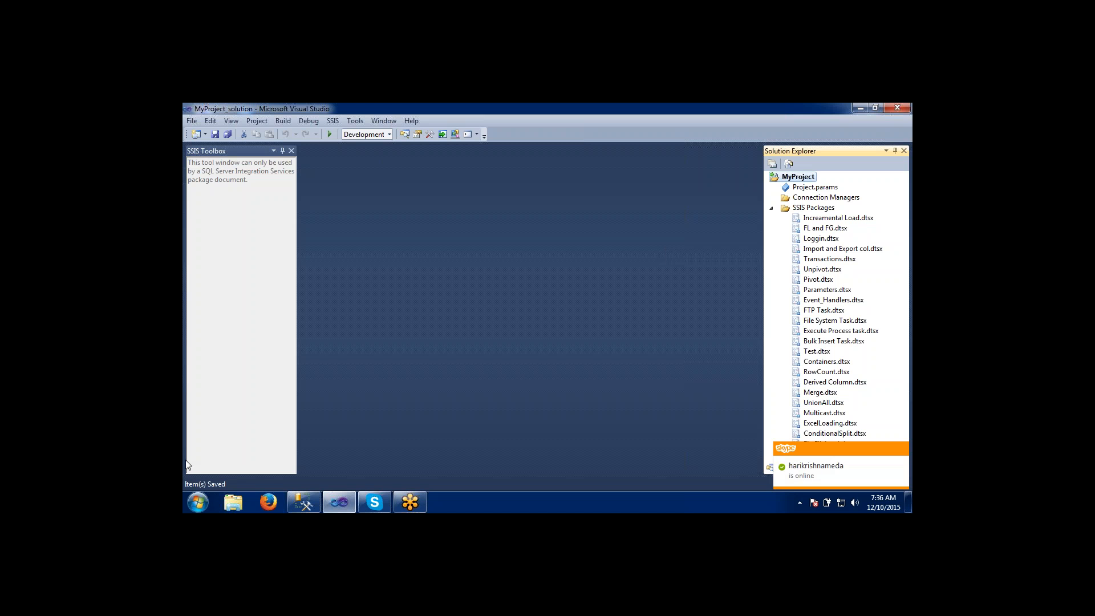
Launch Notepad++ and create a new blank document.
left_click(198, 502)
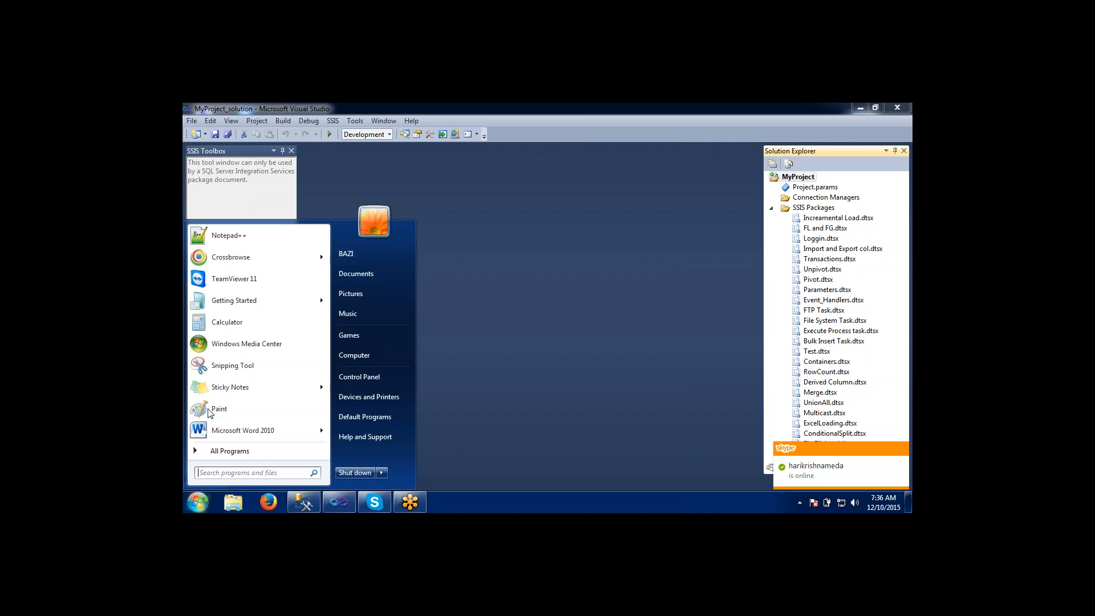
left_click(214, 242)
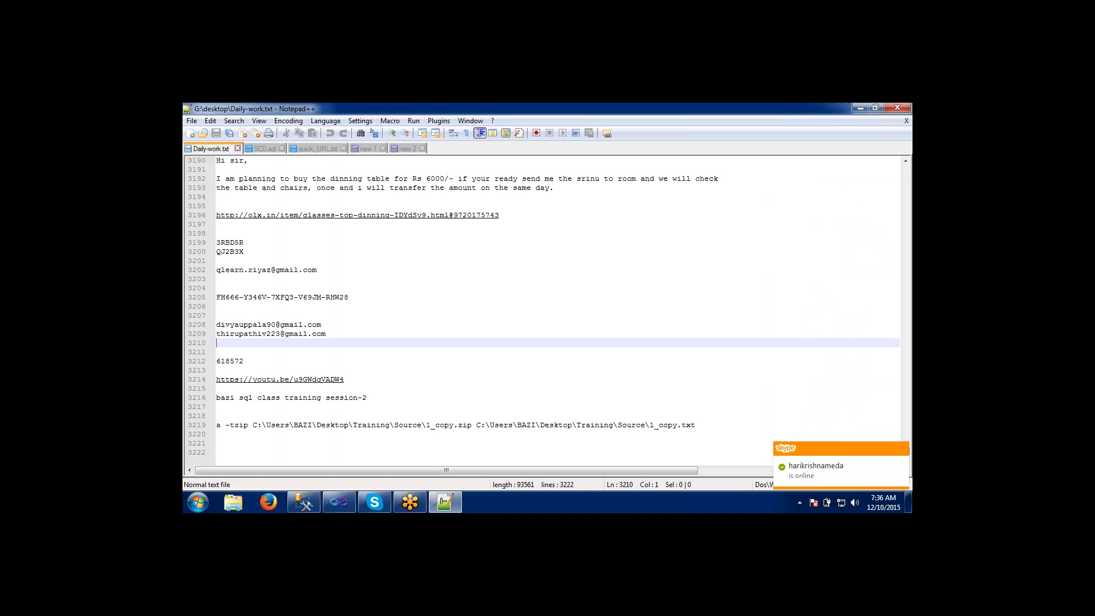
key("ctrl+n")
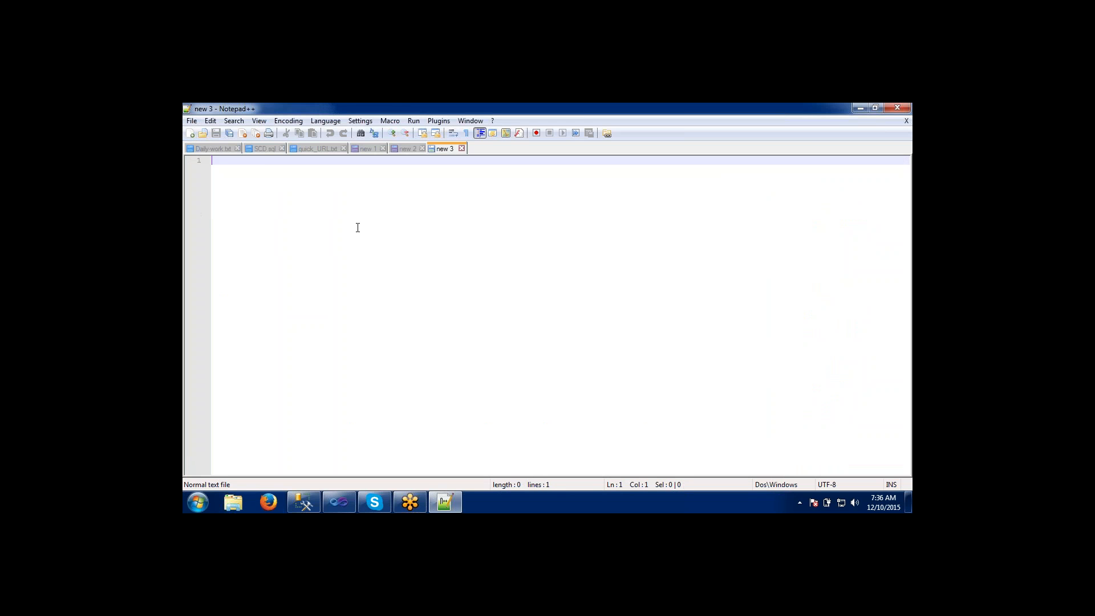
Switch to Visual Studio and review the SSIS packages listed under MyProject, from Increamental Load.dtsx down to Multicast.dtsx.
left_click(338, 502)
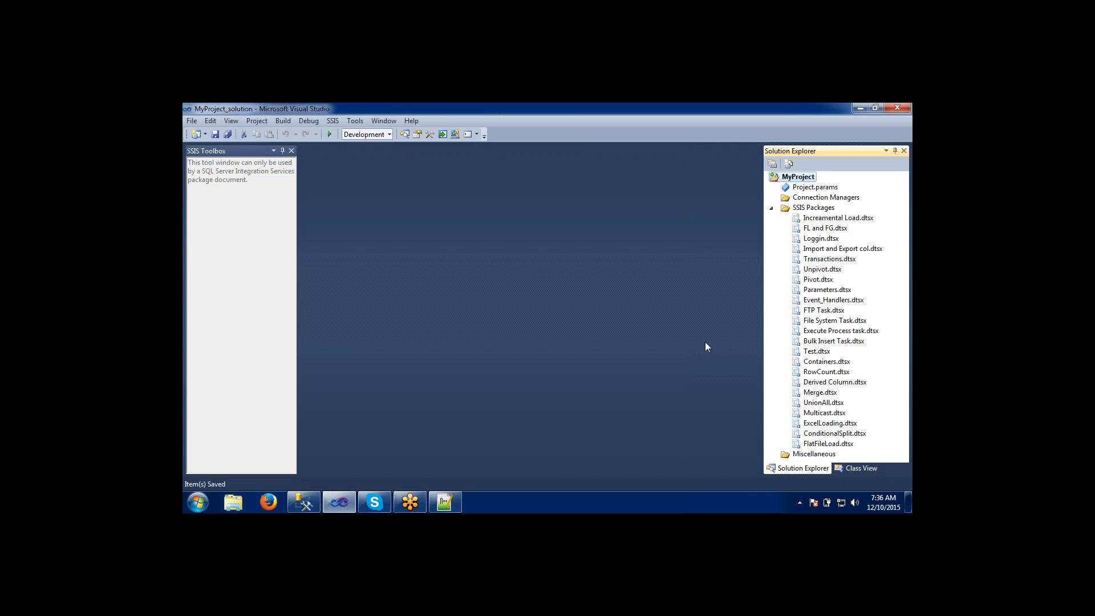
left_click(806, 260)
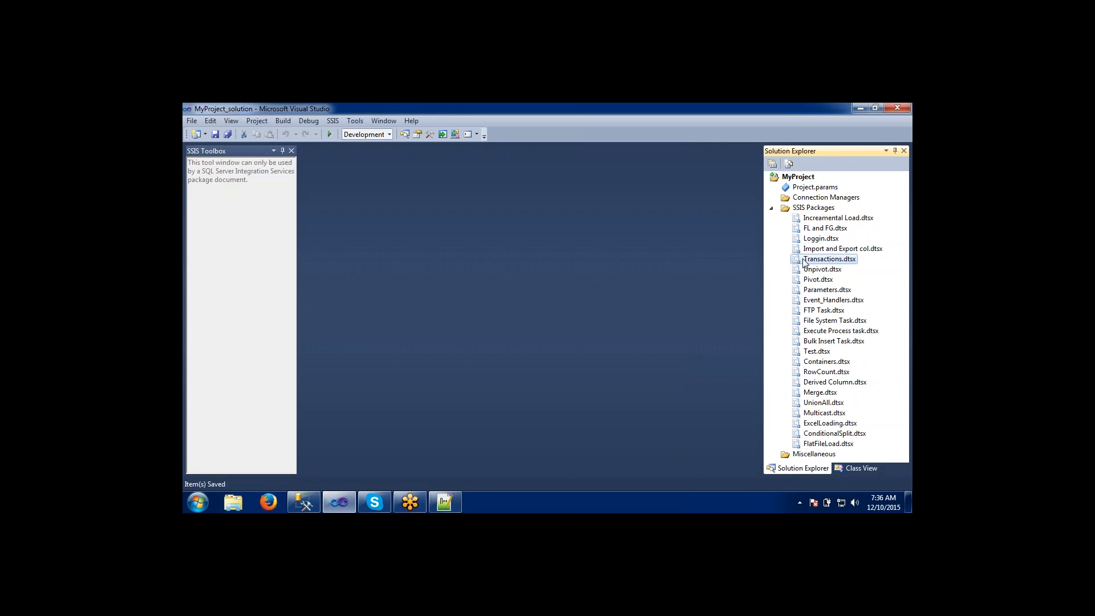
left_click(807, 292)
left_click(808, 322)
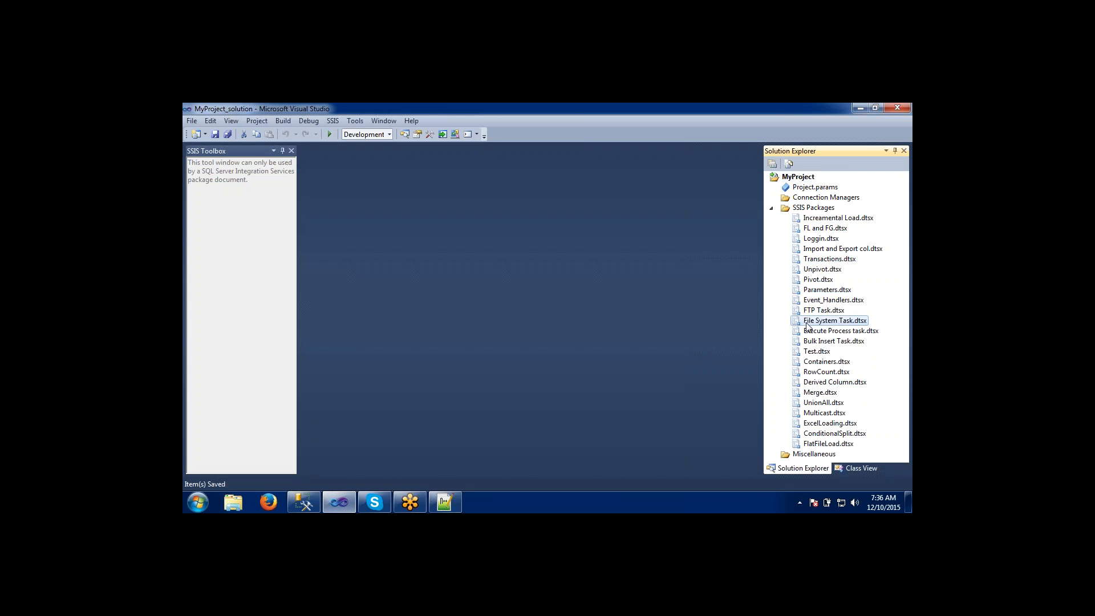
left_click(808, 351)
left_click(808, 382)
left_click(808, 403)
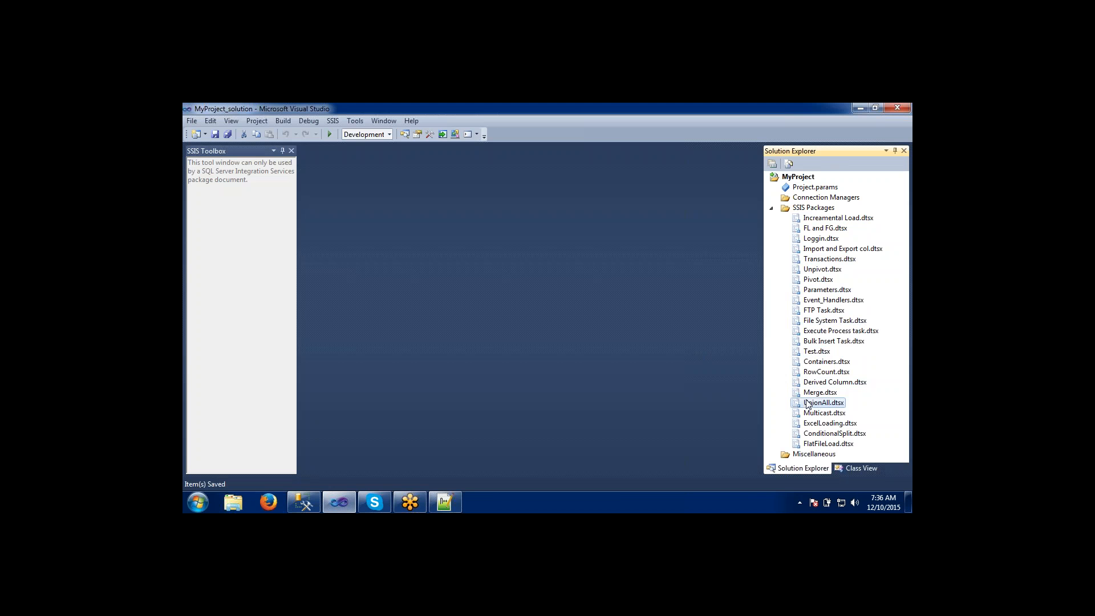
left_click(808, 414)
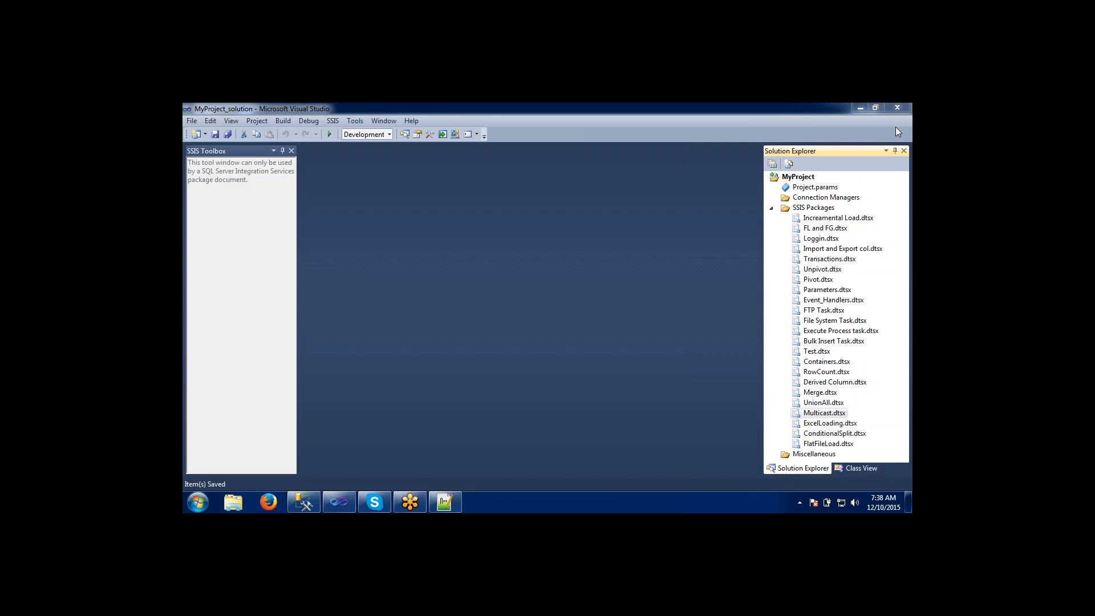
left_click(810, 221)
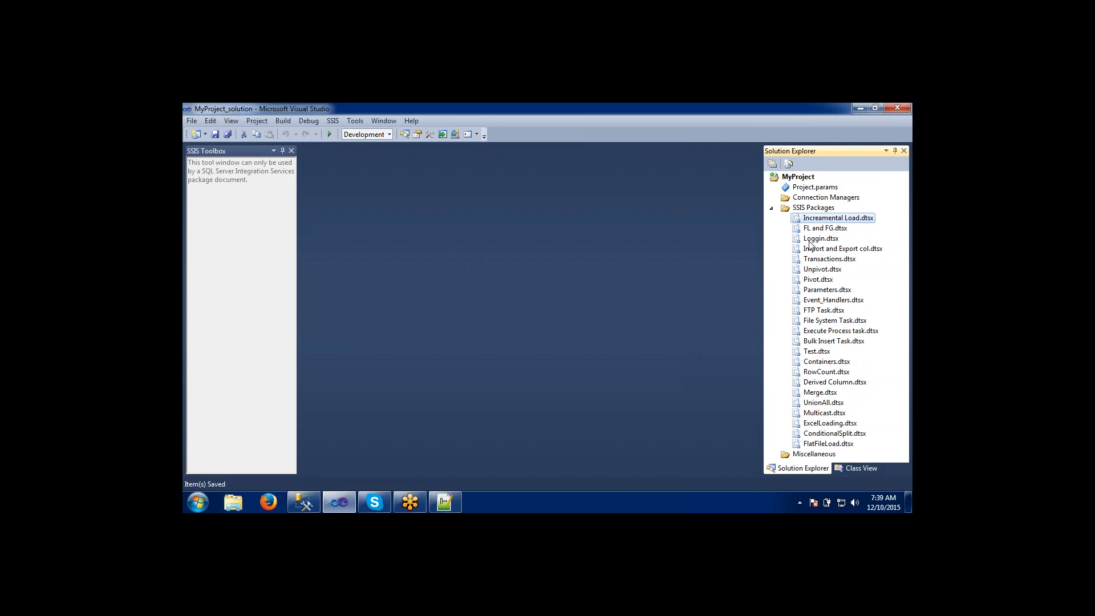
left_click(810, 240)
left_click(811, 270)
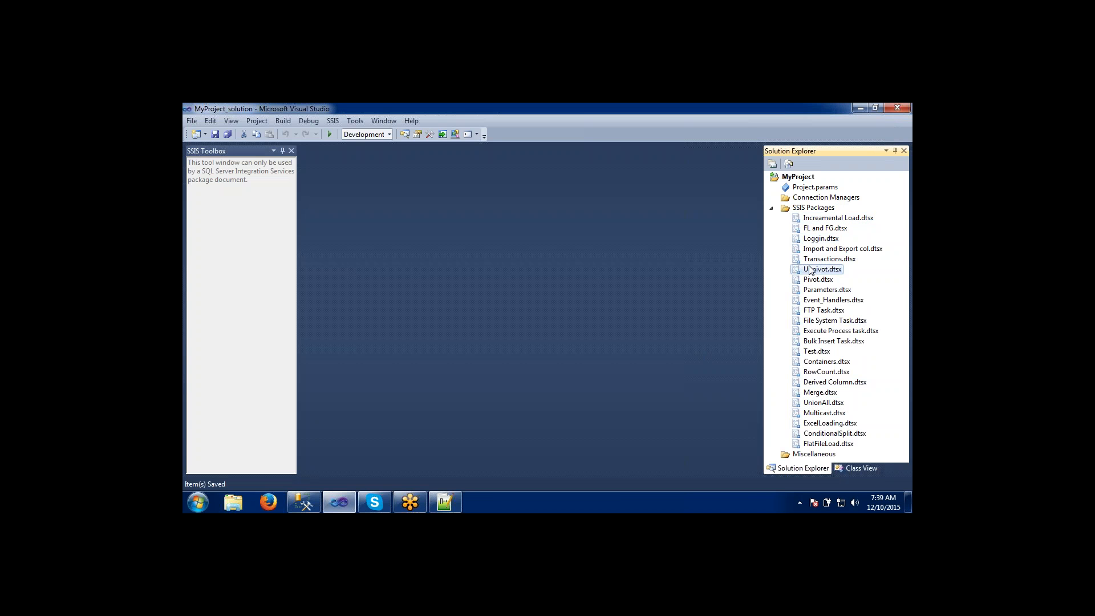
left_click(810, 302)
left_click(815, 341)
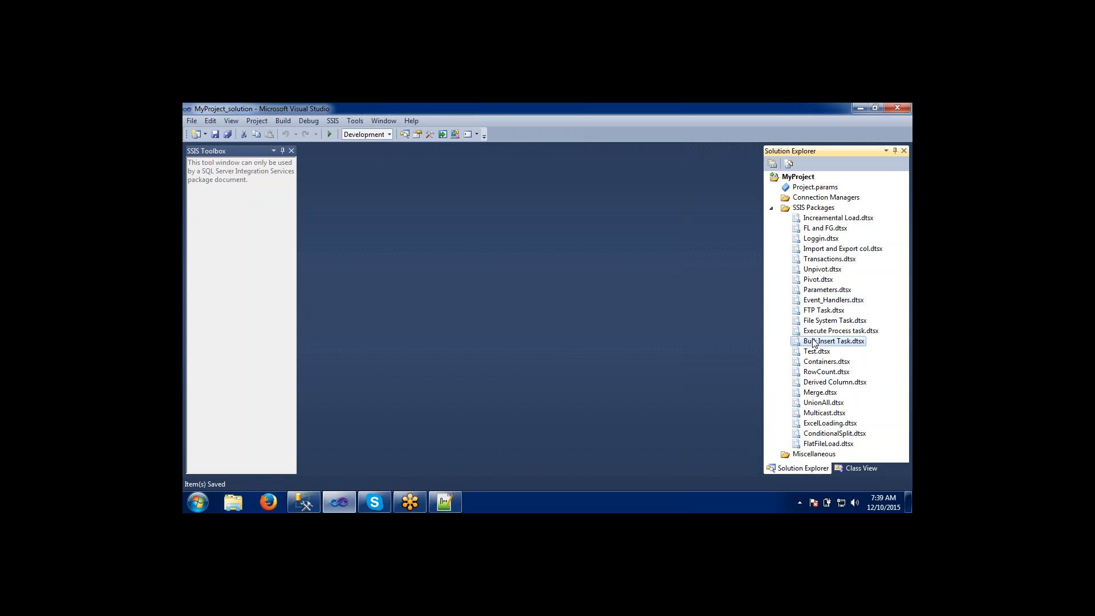
left_click(815, 372)
left_click(814, 394)
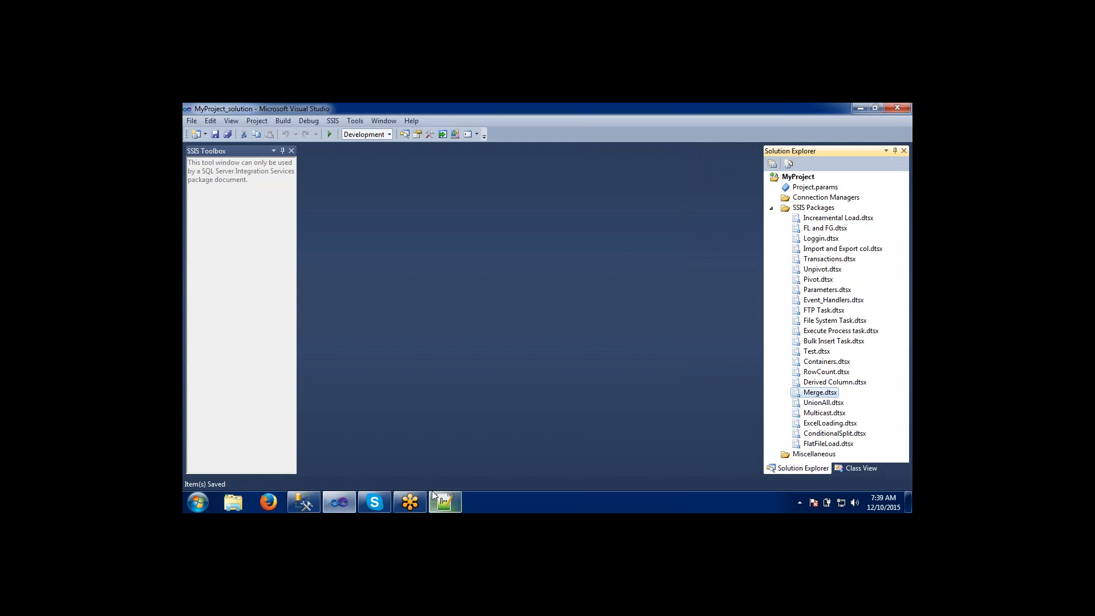
left_click(445, 502)
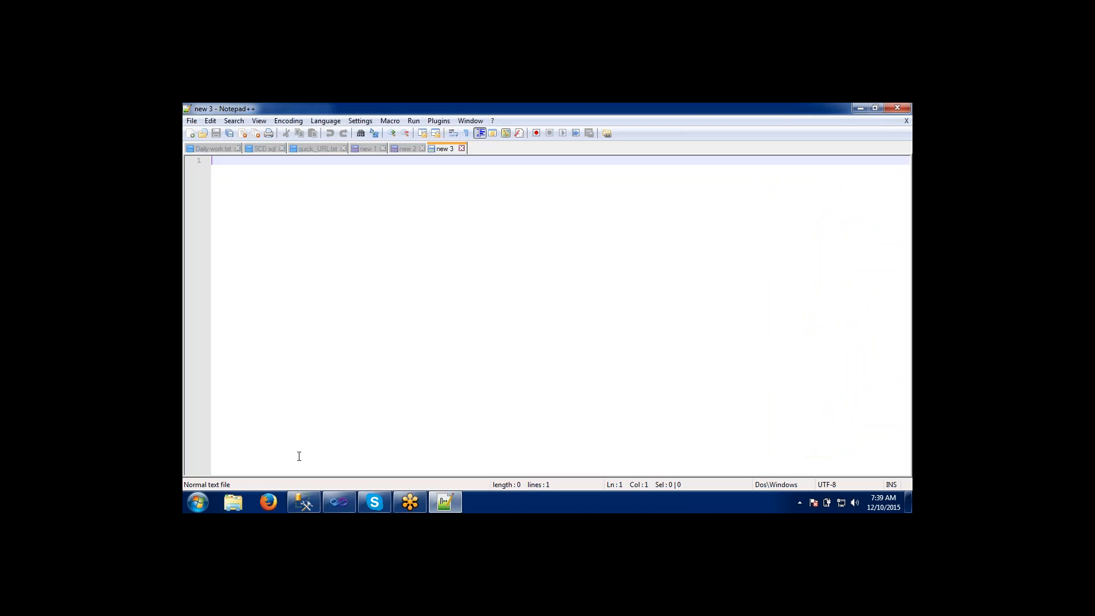
left_click(335, 501)
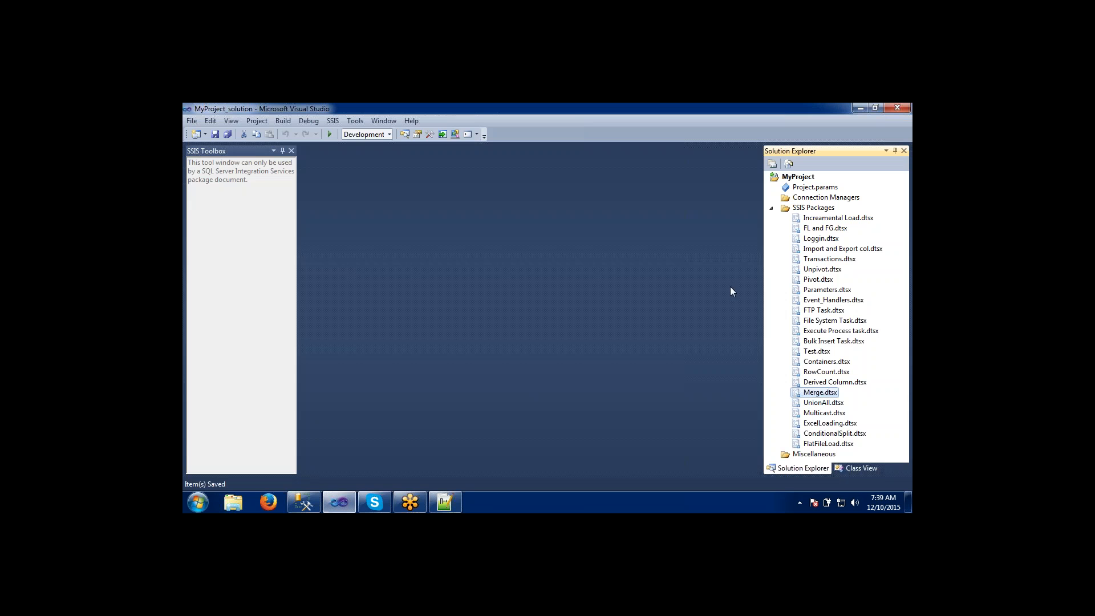
left_click(797, 249)
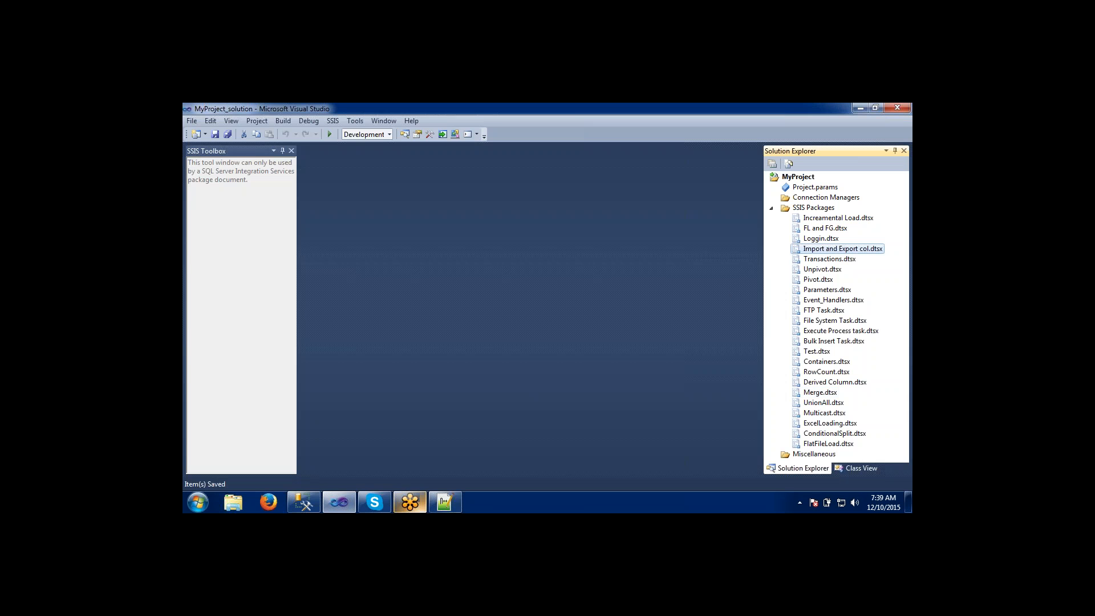
Switch to the blank Notepad++ document and sketch two stacked boxes over it, joined by a downward arrow.
left_click(446, 502)
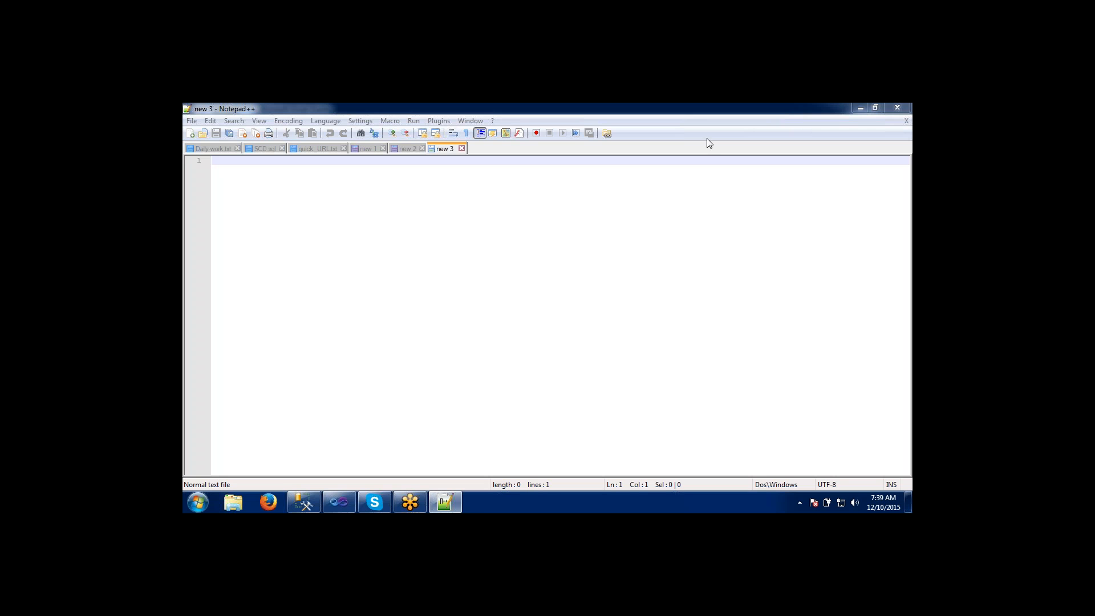
mouse_move(389, 252)
left_mouse_down()
mouse_move(372, 319)
mouse_move(509, 273)
mouse_move(438, 237)
mouse_move(394, 253)
left_mouse_up()
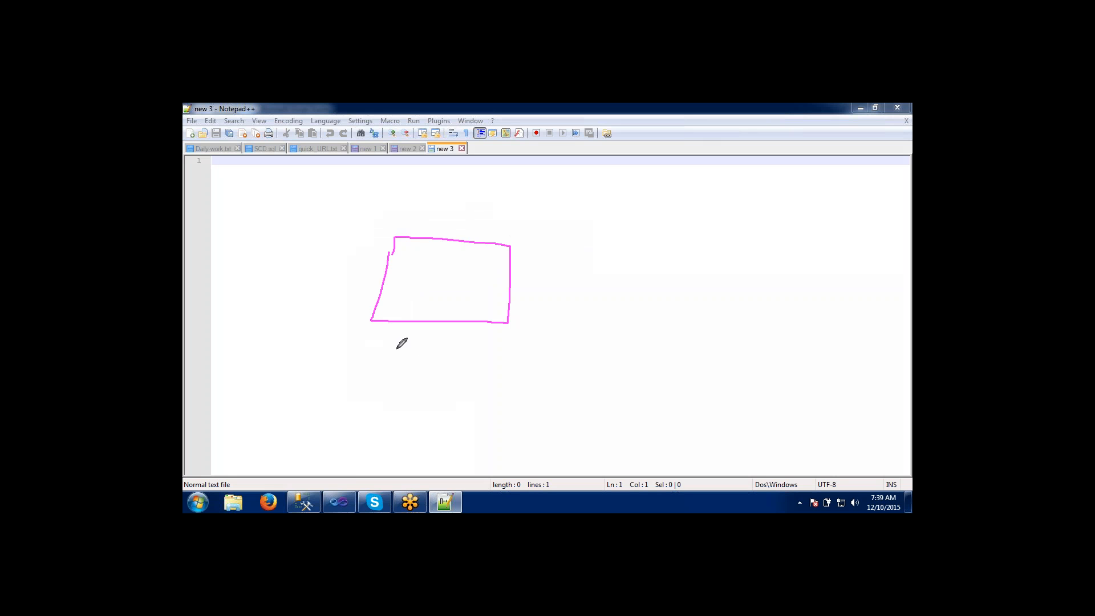
mouse_move(372, 378)
left_mouse_down()
mouse_move(351, 443)
mouse_move(384, 368)
mouse_move(501, 420)
mouse_move(501, 440)
mouse_move(358, 449)
left_mouse_up()
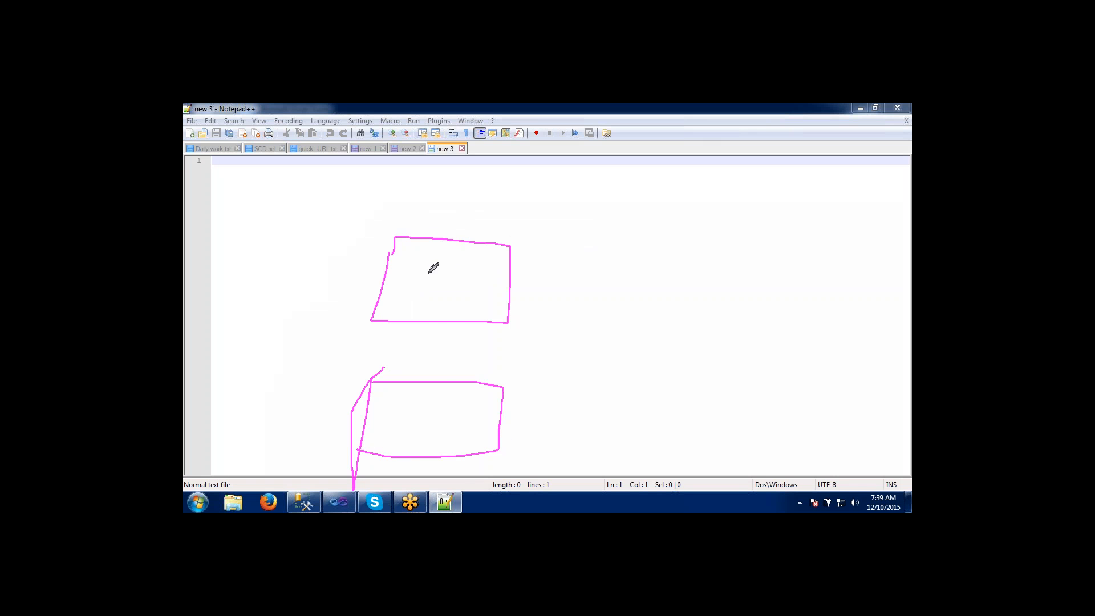
mouse_move(442, 327)
left_mouse_down()
mouse_move(438, 372)
mouse_move(445, 379)
mouse_move(456, 359)
left_mouse_up()
left_click_drag(394, 238, 391, 253)
Switch to Visual Studio and point out the FlatFileLoad.dtsx and Containers.dtsx packages in the project.
left_click(338, 502)
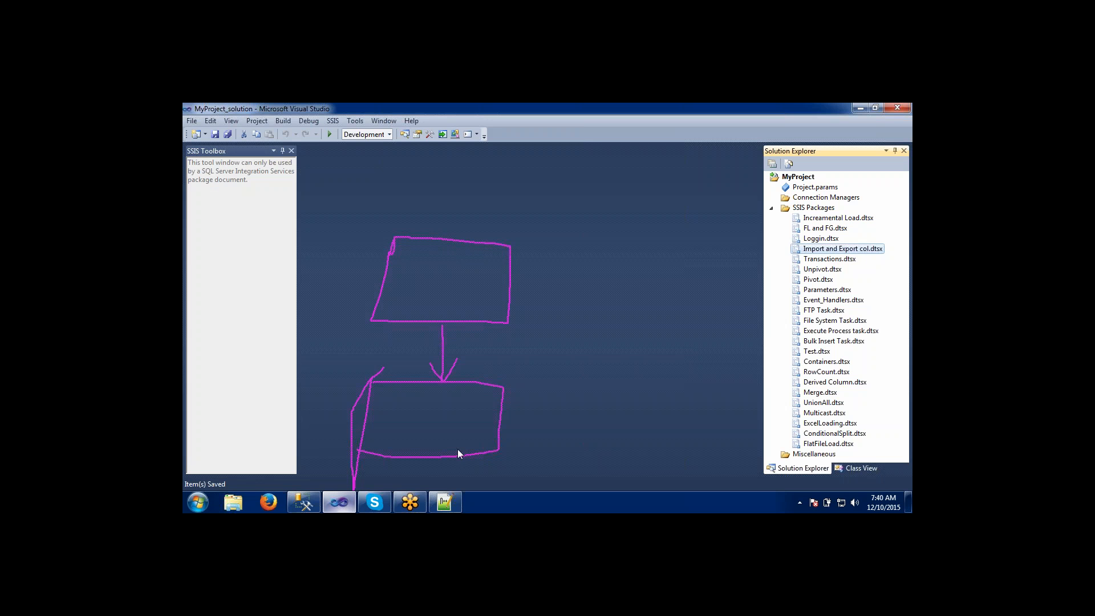
left_click(811, 445)
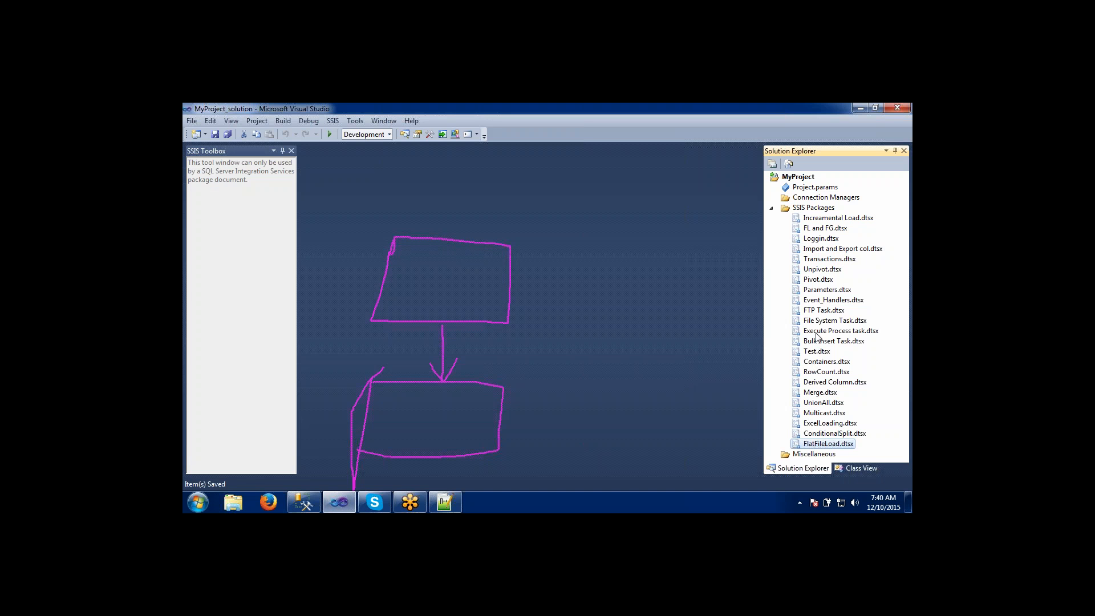
left_click(819, 364)
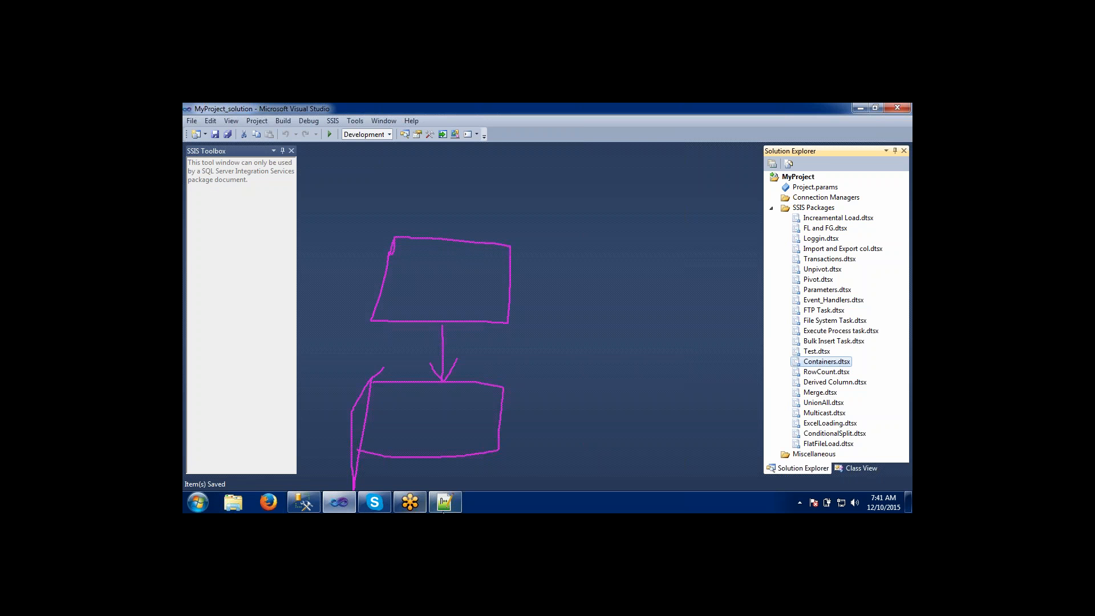
Return to Notepad++ and sketch a loop around both boxes, an arrow entering it from above, and the number 5 beside it.
left_click(445, 502)
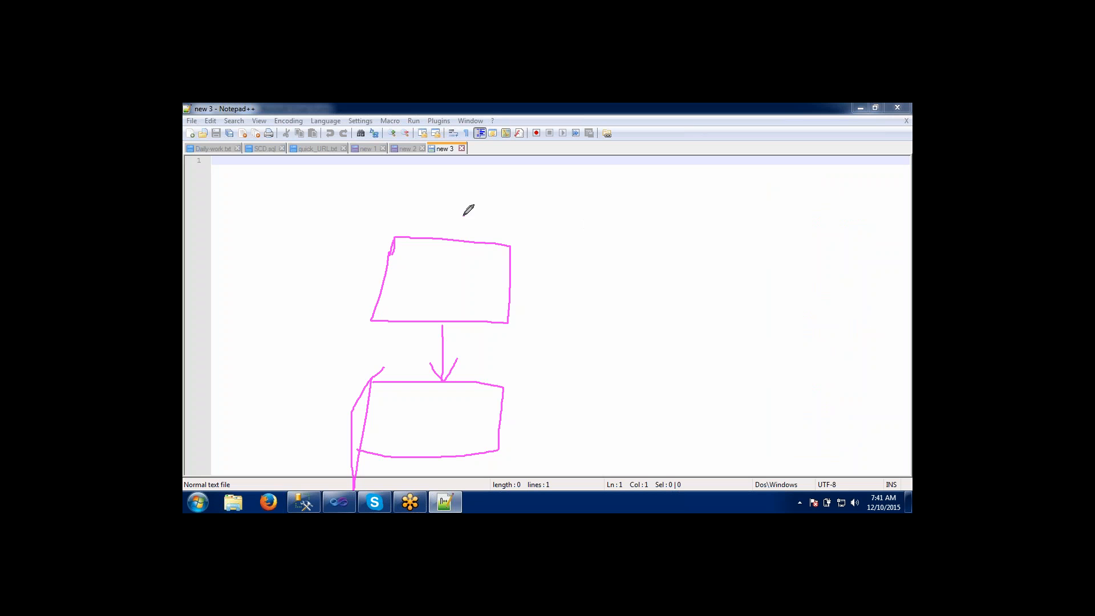
mouse_move(464, 216)
left_mouse_down()
mouse_move(334, 260)
mouse_move(296, 362)
mouse_move(333, 424)
mouse_move(423, 458)
mouse_move(567, 431)
mouse_move(524, 231)
mouse_move(477, 203)
mouse_move(464, 211)
left_mouse_up()
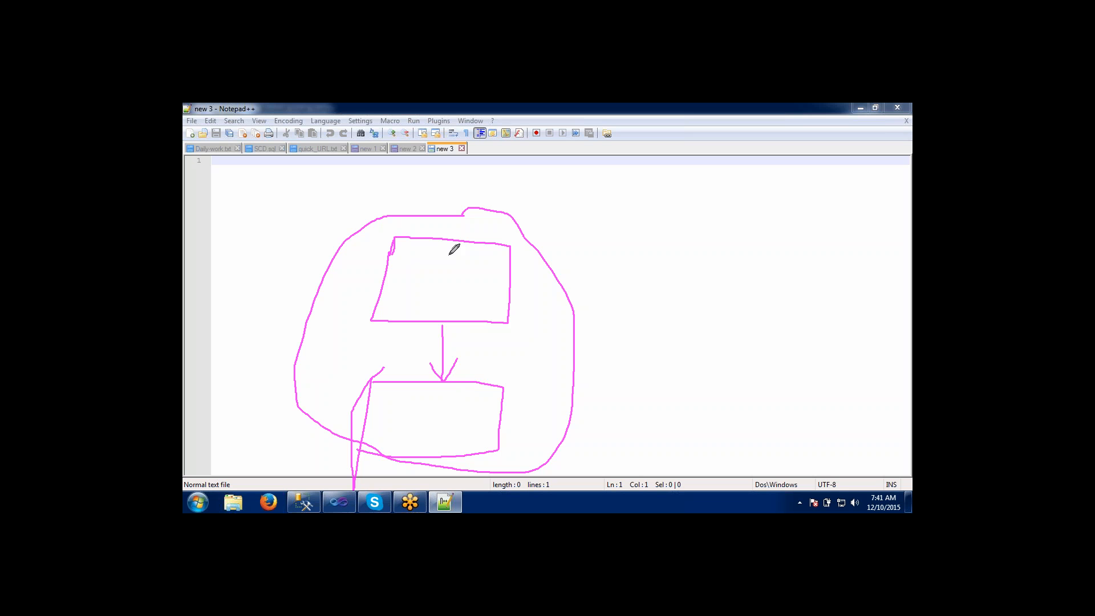
mouse_move(450, 179)
left_mouse_down()
mouse_move(444, 210)
mouse_move(460, 203)
left_mouse_up()
mouse_move(306, 202)
left_mouse_down()
mouse_move(282, 213)
mouse_move(283, 231)
left_mouse_up()
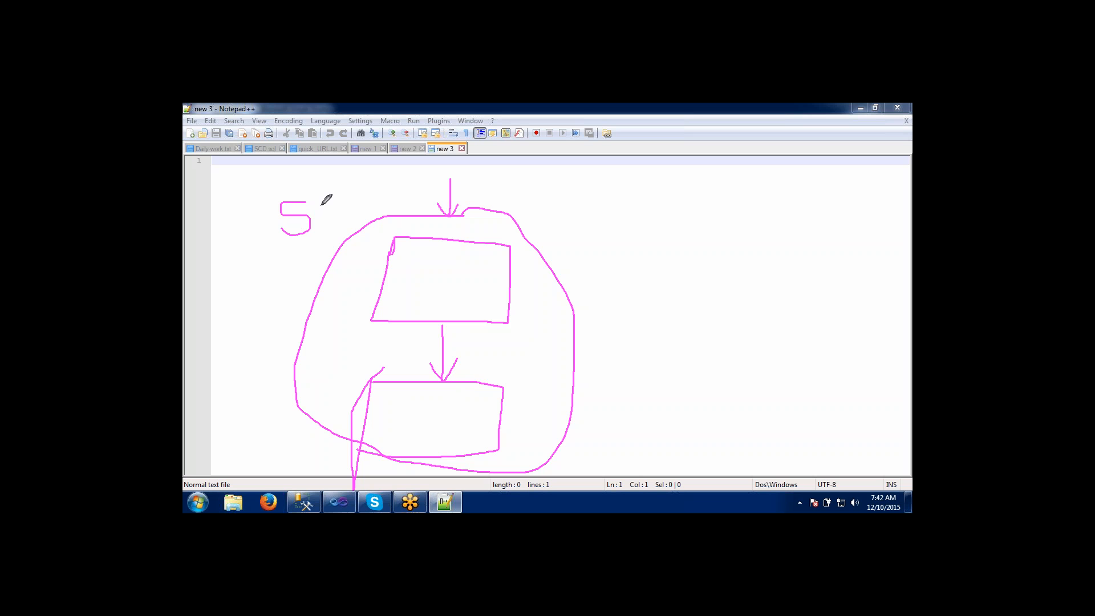
left_click(804, 118)
Clear the sketched annotations over the blank Notepad++ document and minimize Notepad++.
left_click(339, 502)
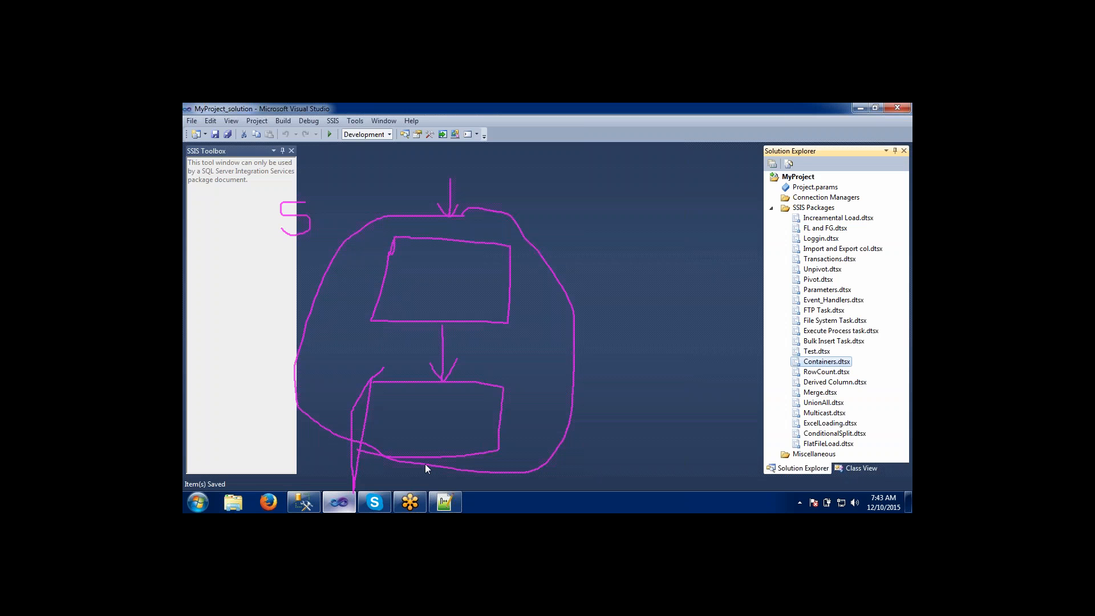
left_click(449, 507)
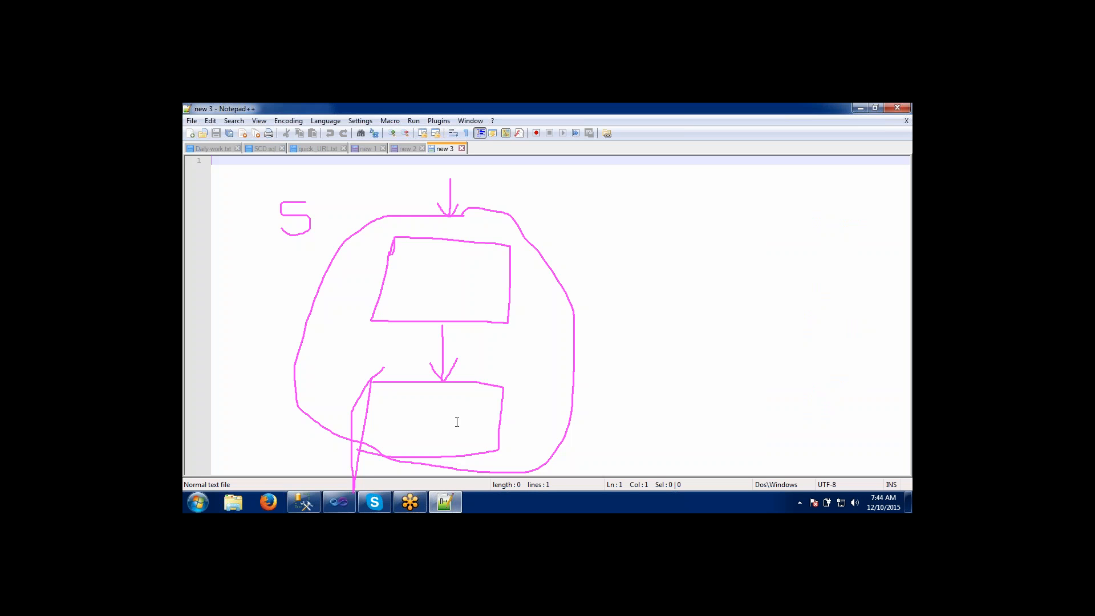
left_click(781, 139)
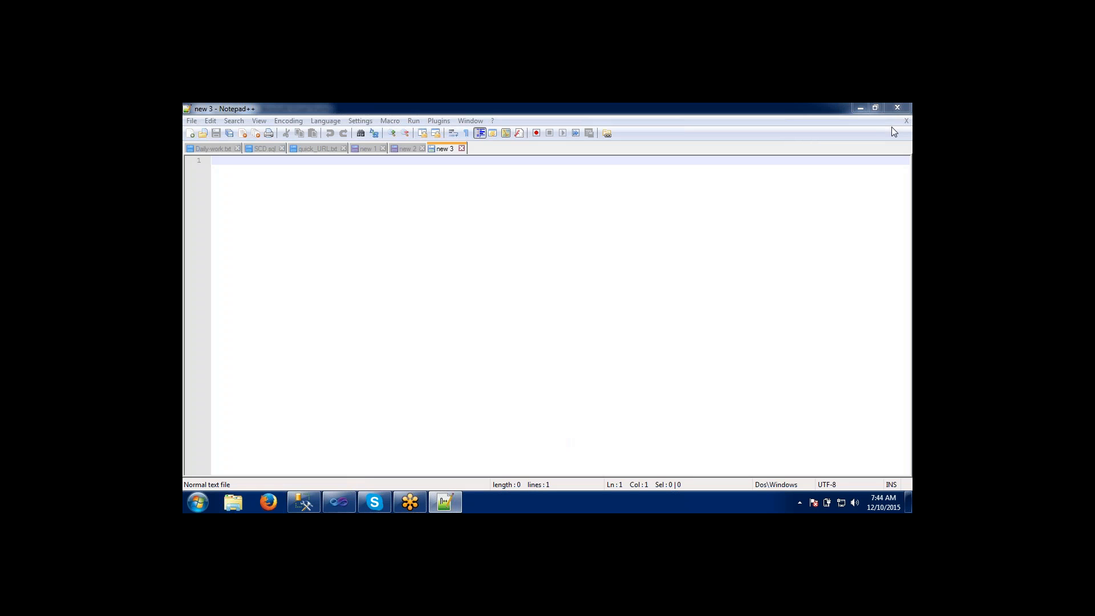
left_click(847, 110)
left_click(859, 107)
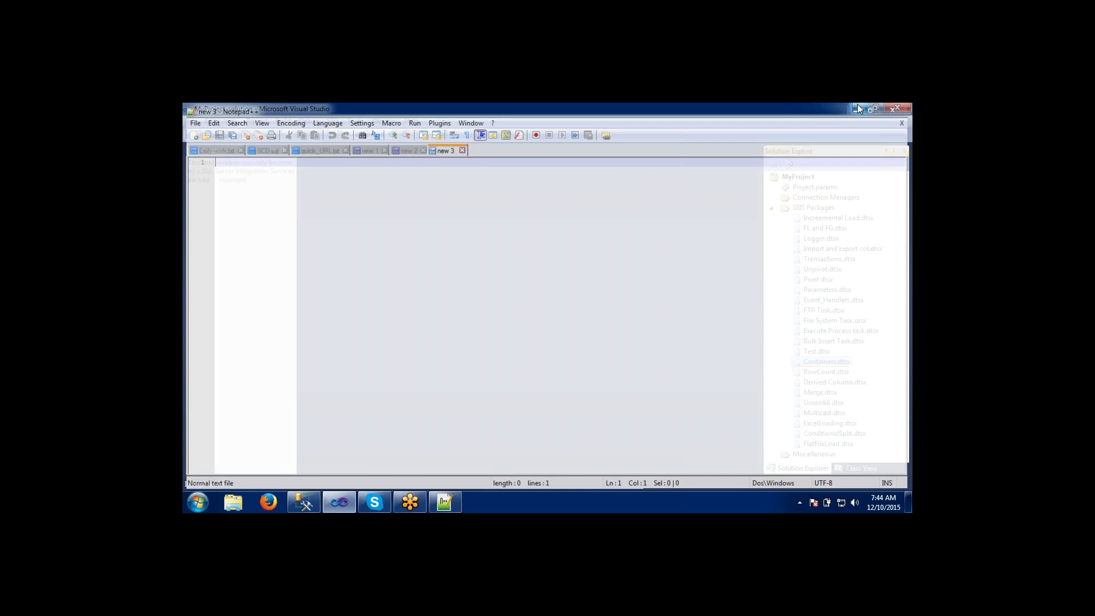
Go through the packages in Visual Studio, including Increamental Load, Pivot, File System Task, Containers and Parameters, ending on the SSIS Packages folder.
left_click(819, 221)
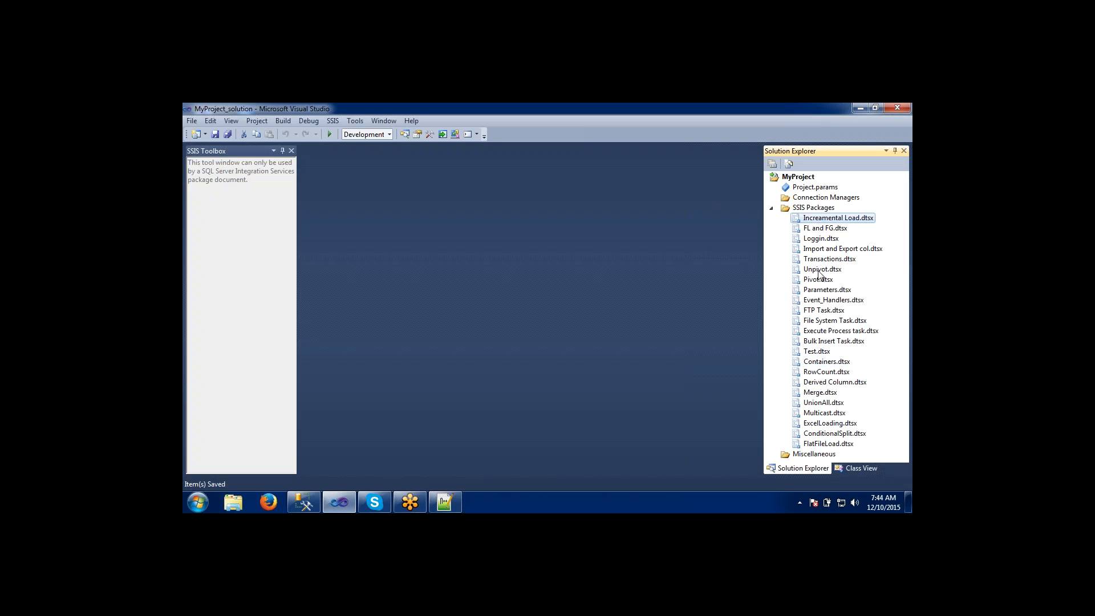
left_click(819, 279)
left_click(819, 321)
left_click(820, 362)
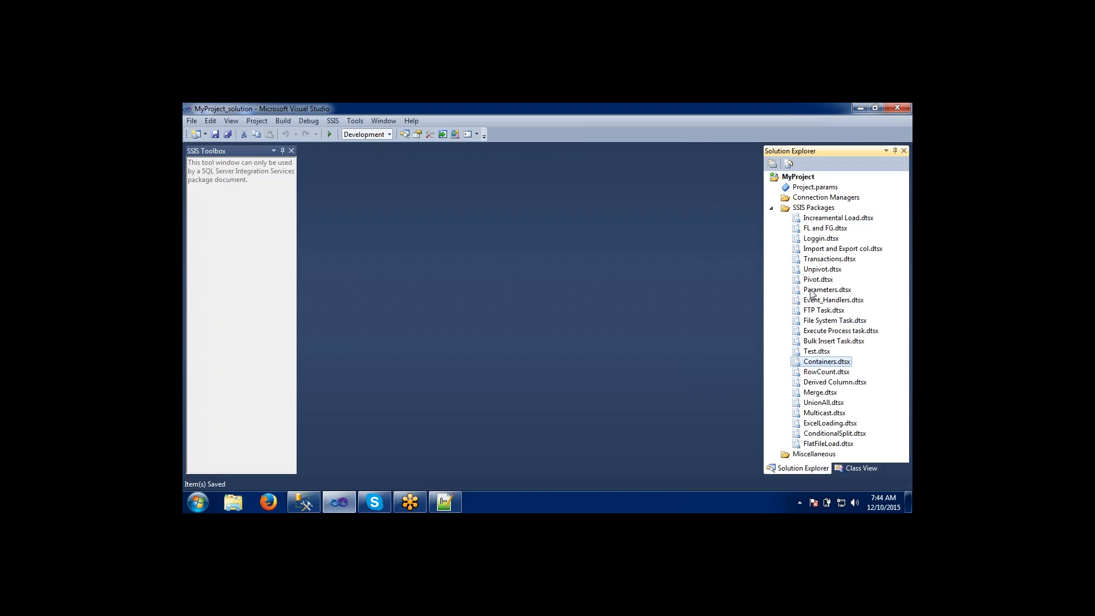
left_click(813, 291)
left_click(810, 239)
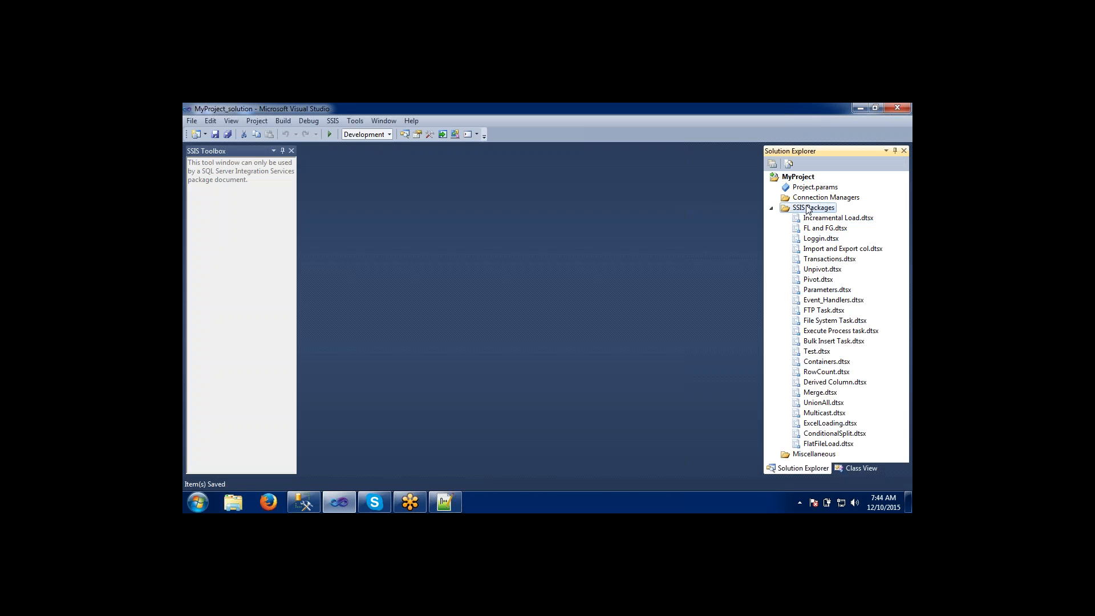
left_click(809, 209)
Switch to SQL Server Management Studio, connect to the local Integration Services server and expand its Running Packages and Stored Packages folders.
left_click(307, 509)
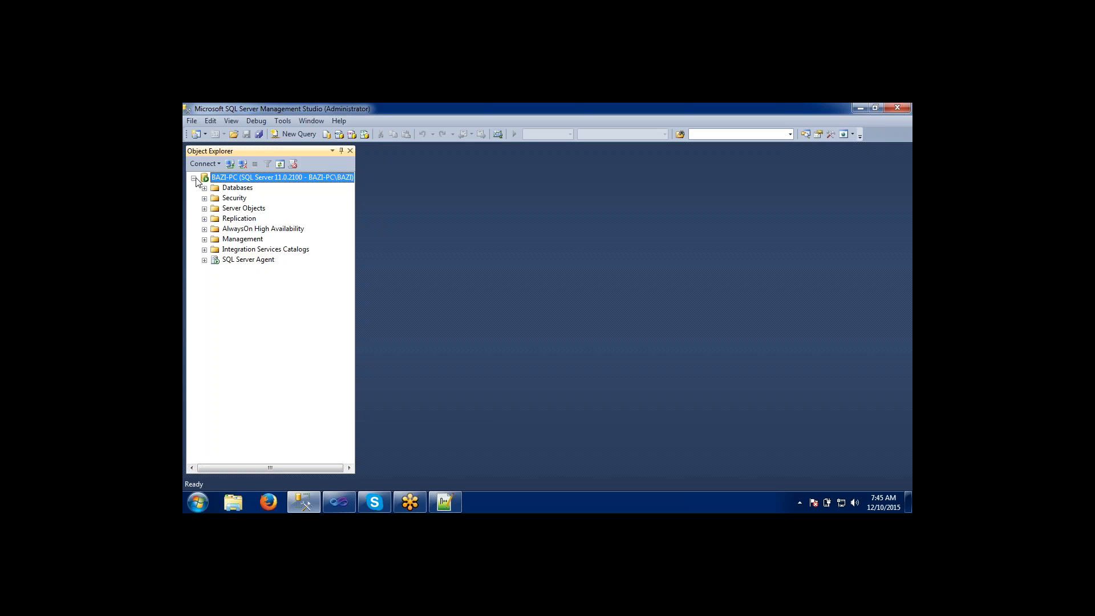
left_click(230, 166)
left_click_drag(504, 168, 506, 190)
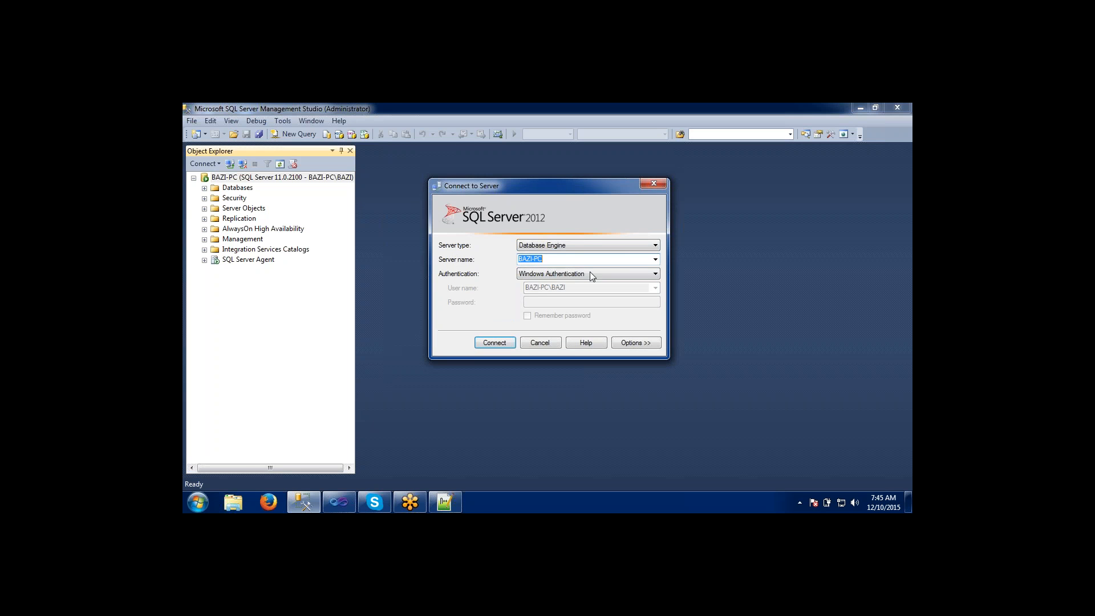
left_click(655, 245)
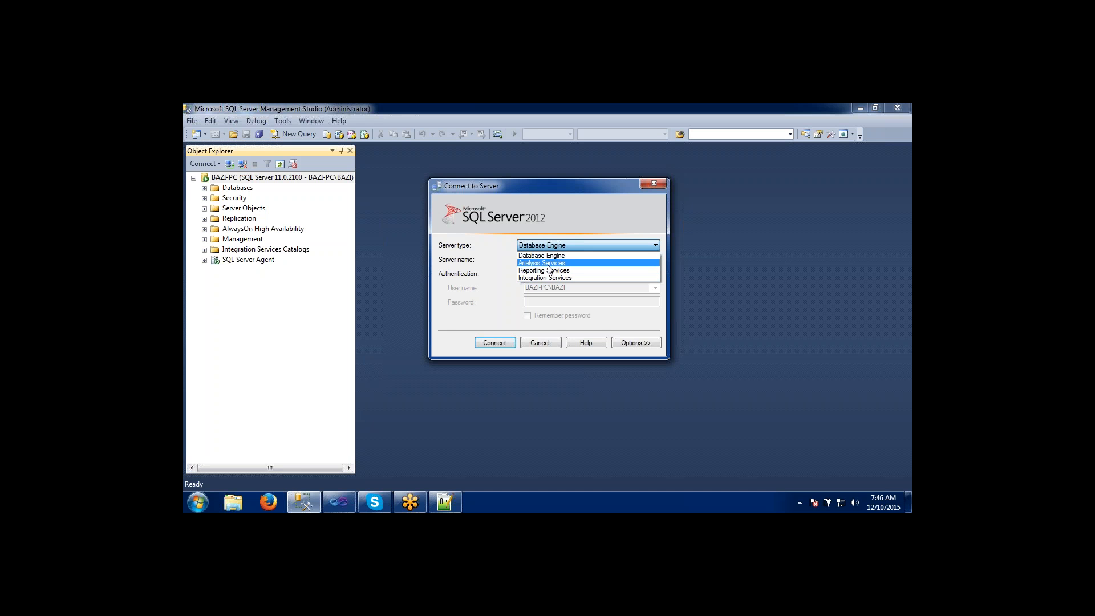
left_click(535, 277)
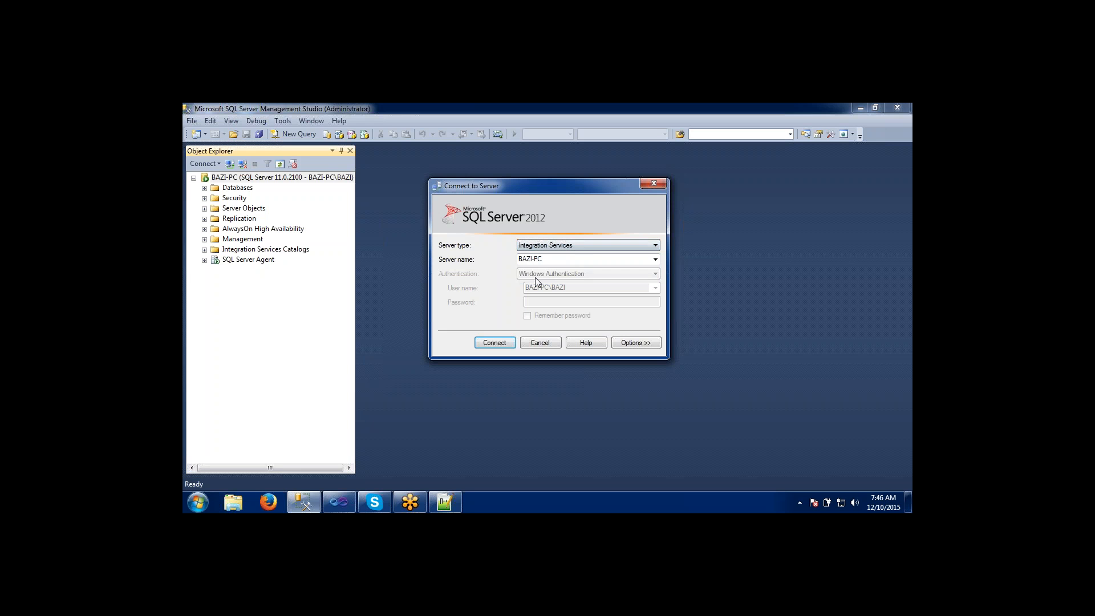
left_click(495, 343)
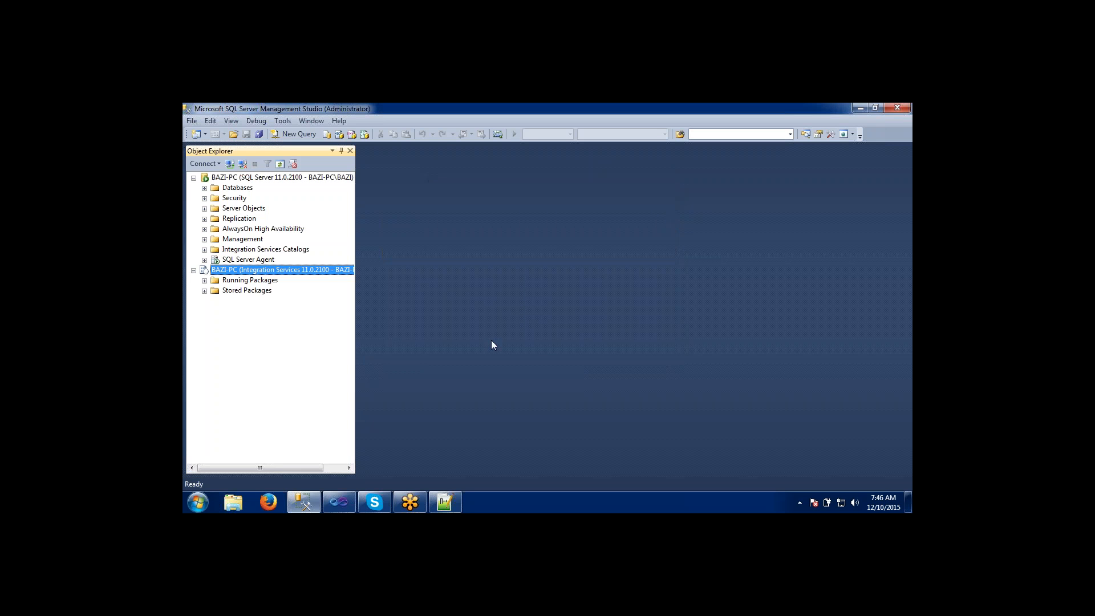
left_click(205, 281)
left_click(204, 292)
Connect to the local Analysis Services server and expand its Databases and Assemblies folders.
left_click(230, 165)
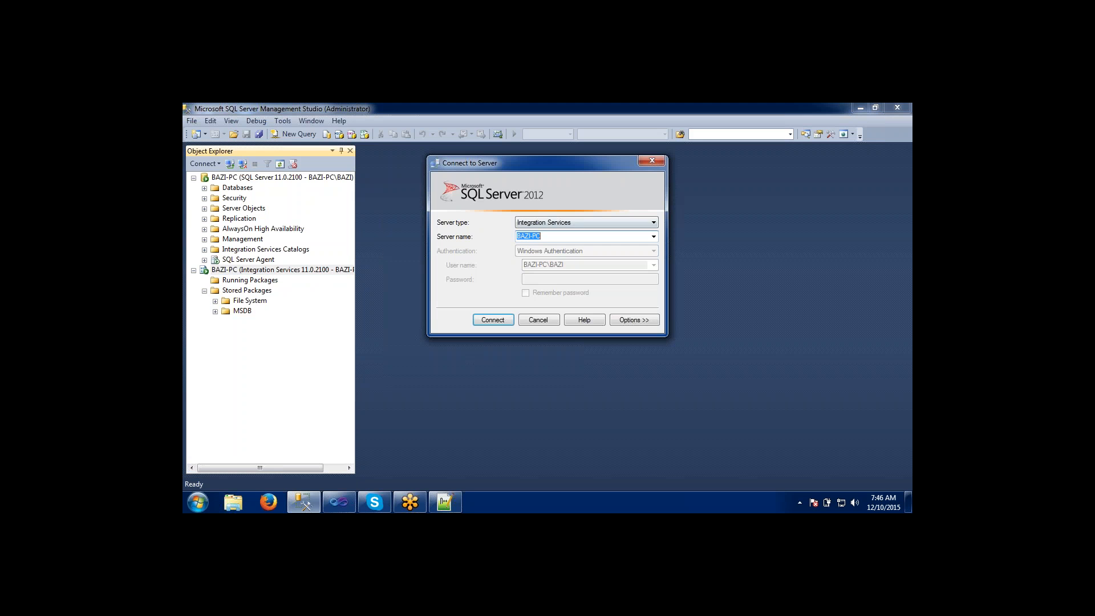
left_click(546, 222)
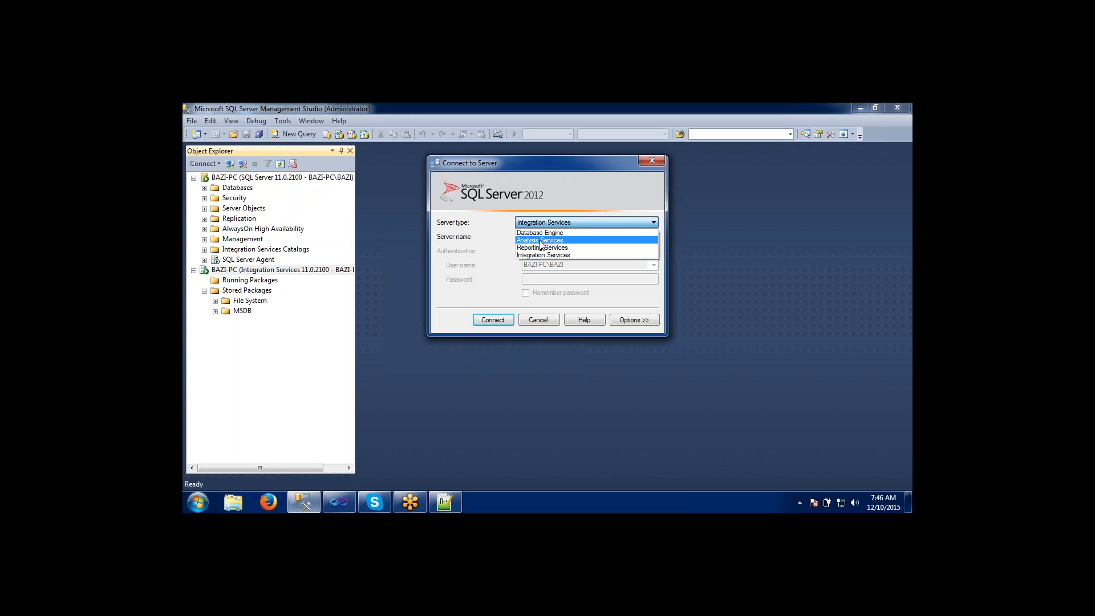
left_click(541, 241)
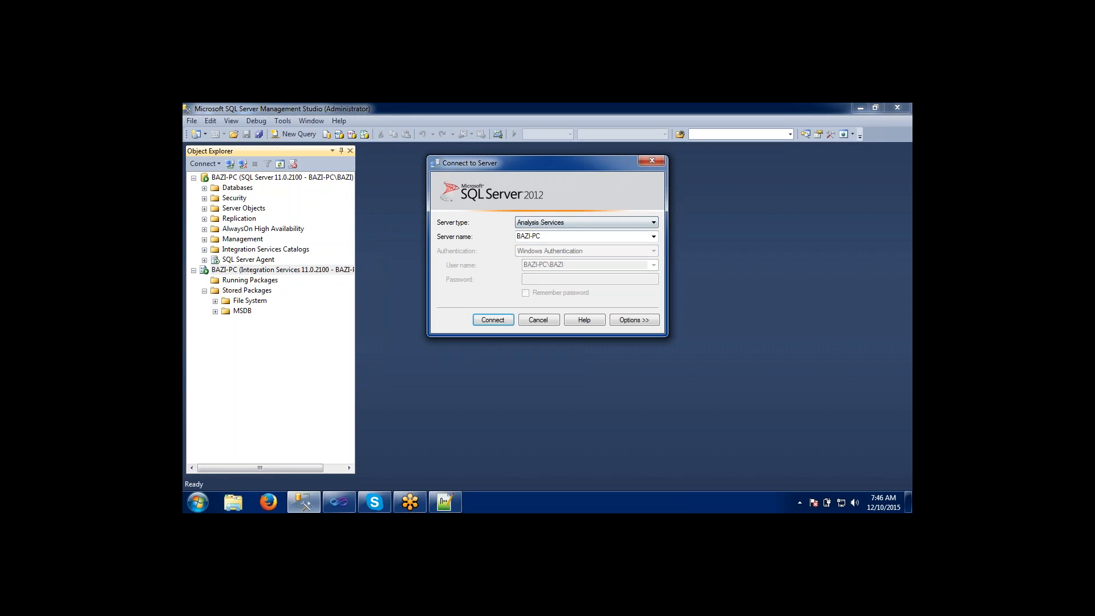
left_click(502, 318)
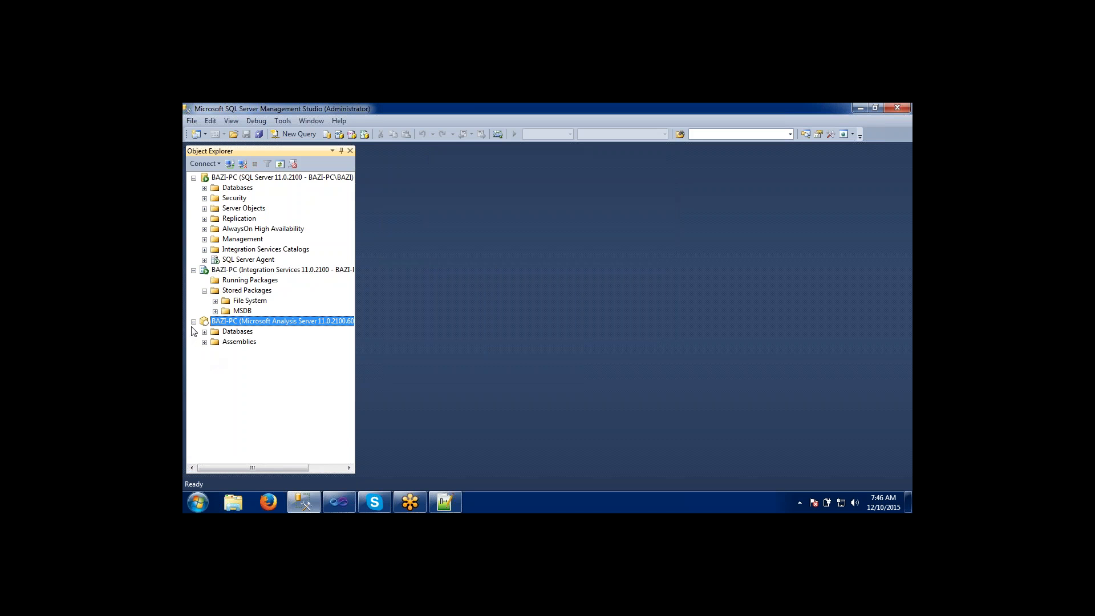
left_click(204, 332)
left_click(204, 342)
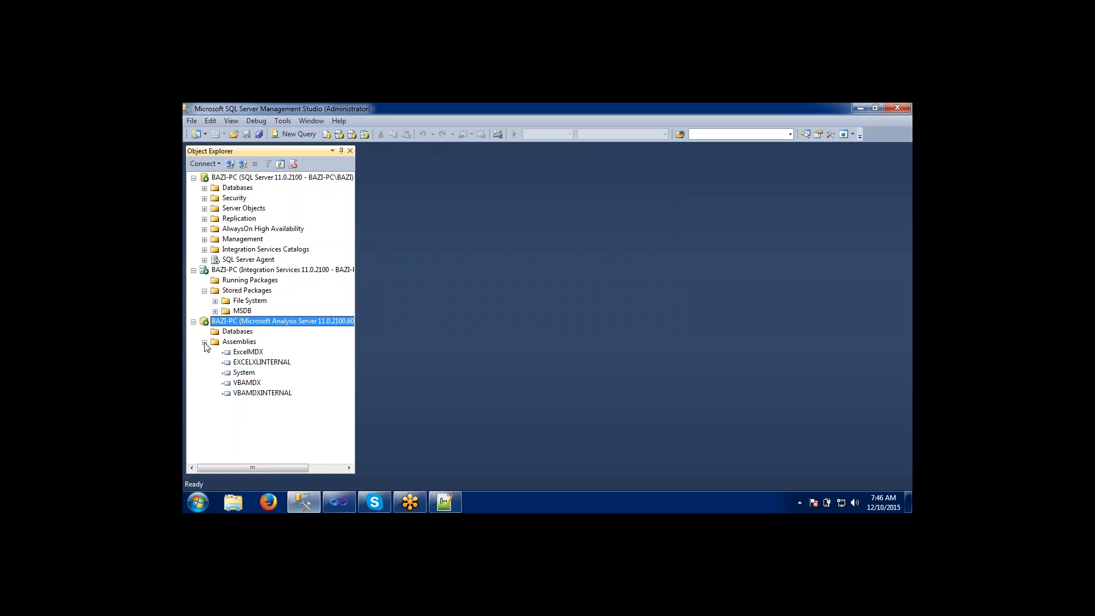
Disconnect the Integration Services and Analysis Services servers, keeping only the database engine connection.
left_click(207, 272)
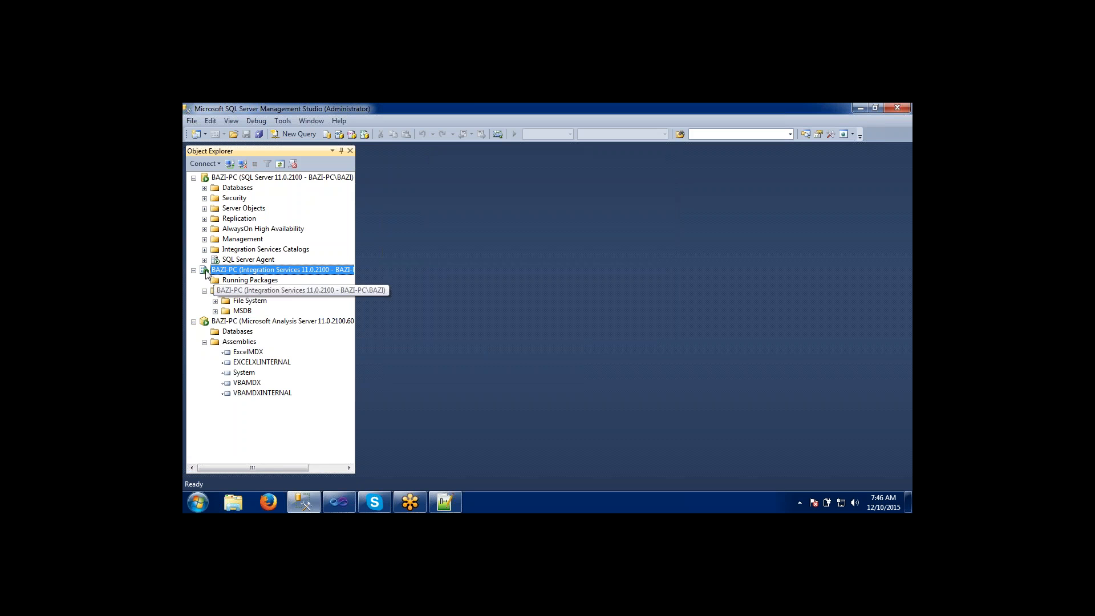
left_click(243, 165)
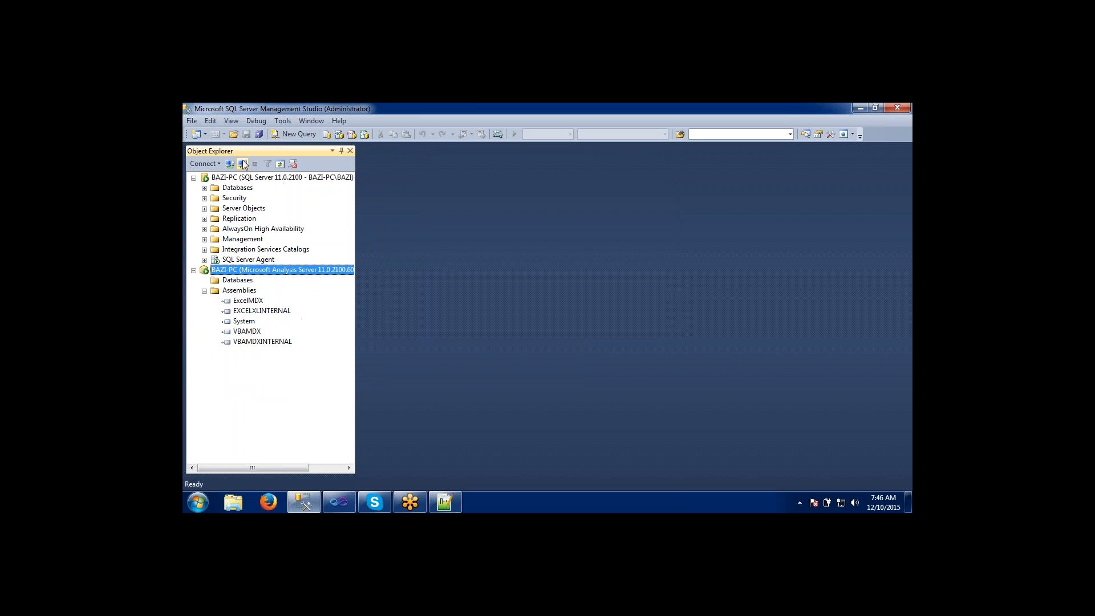
left_click(243, 164)
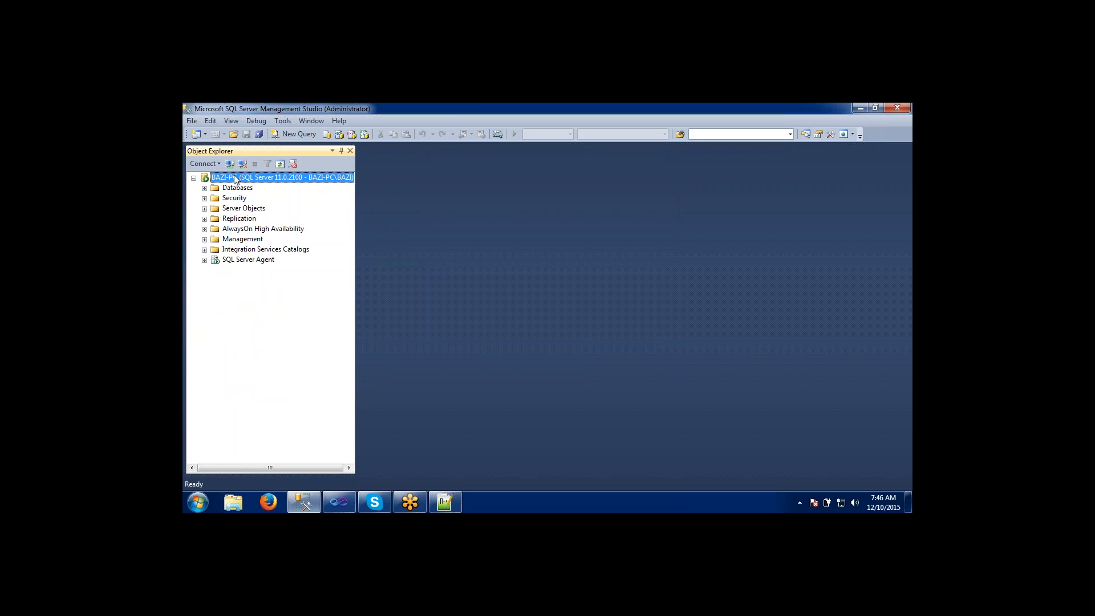
Point out the Databases, Server Objects and Replication folders under the database engine server, ending on the server itself.
left_click(225, 191)
left_click(226, 208)
left_click(226, 222)
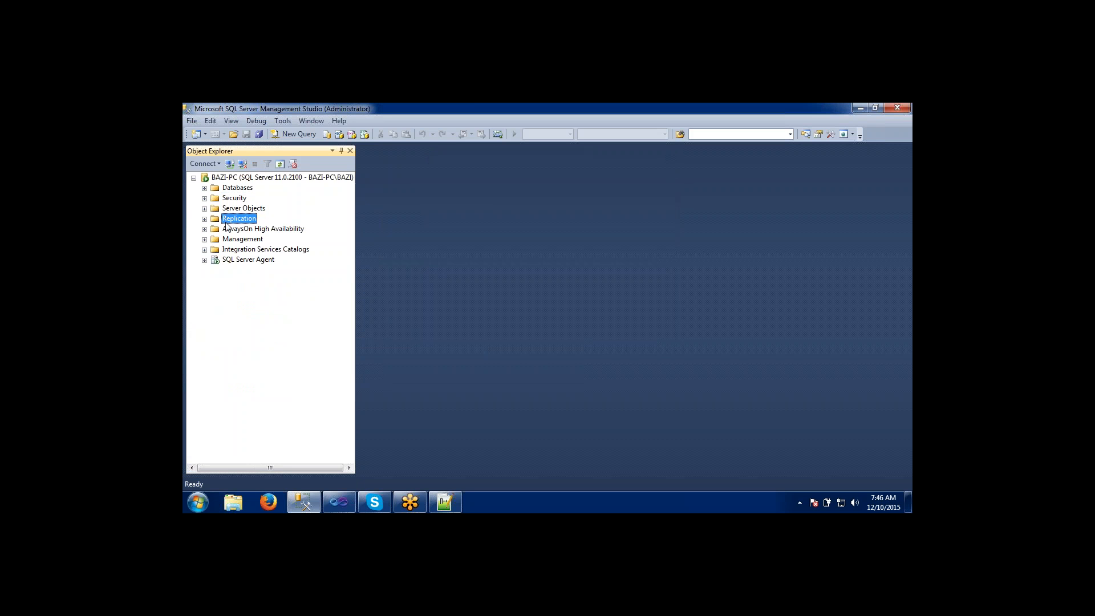
left_click(226, 179)
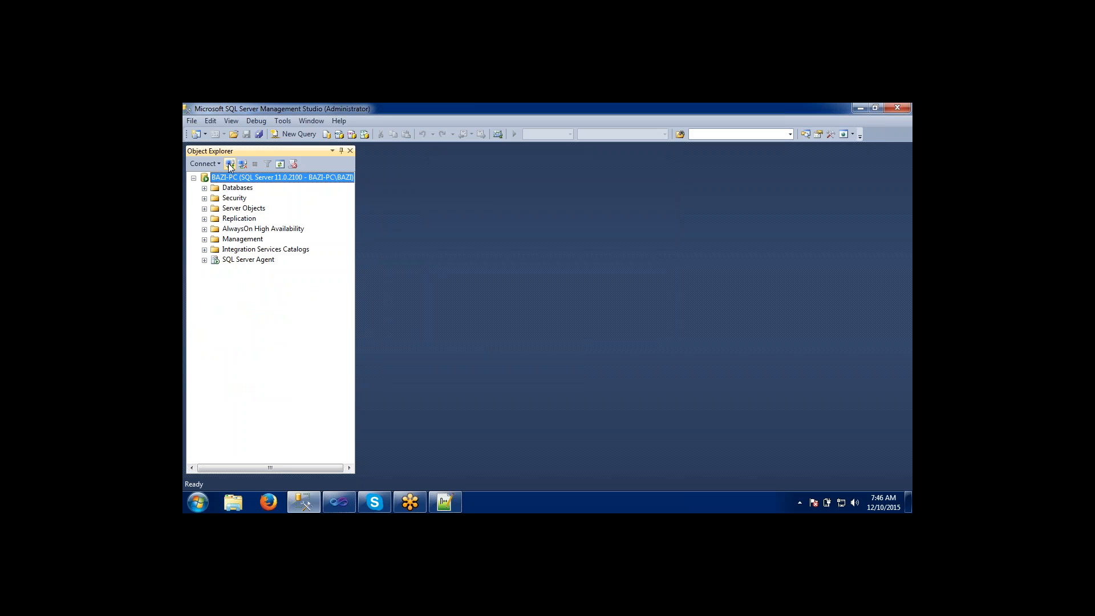
left_click(229, 164)
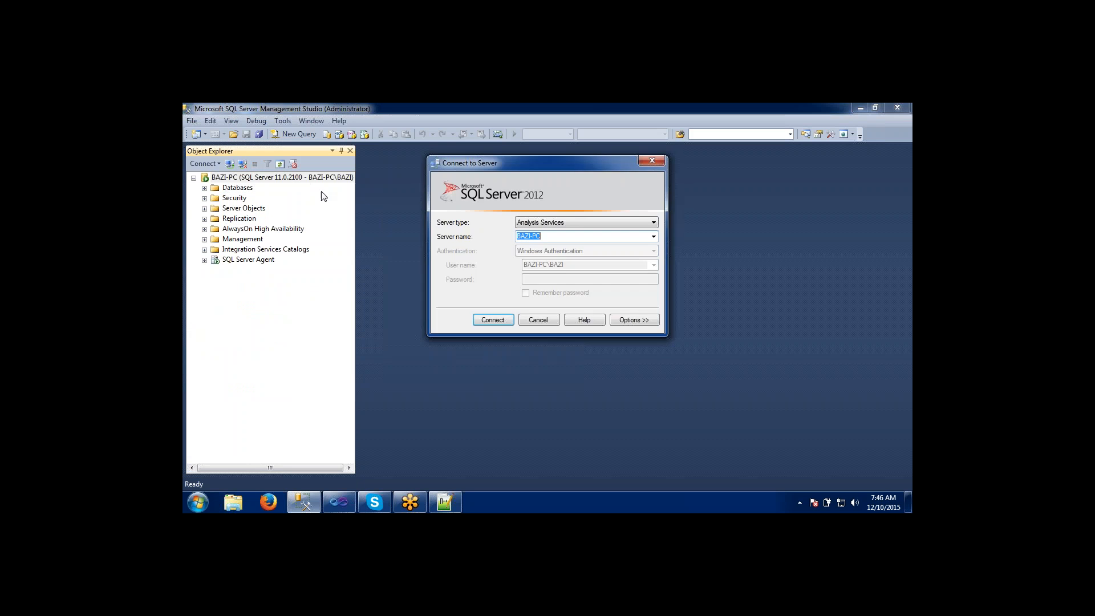
left_click(526, 223)
left_click(527, 231)
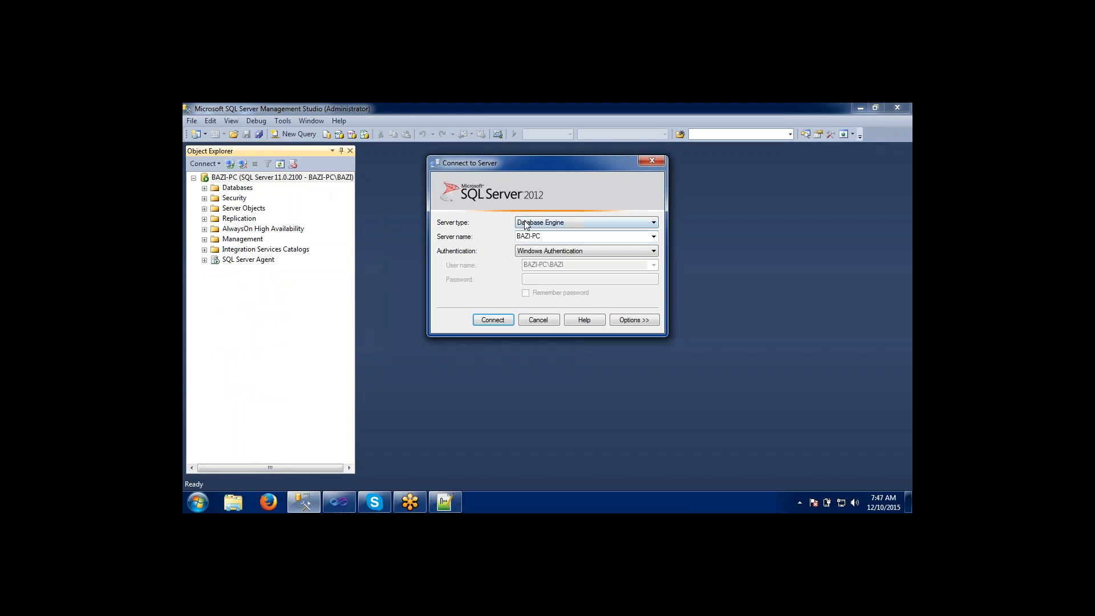
left_click(529, 323)
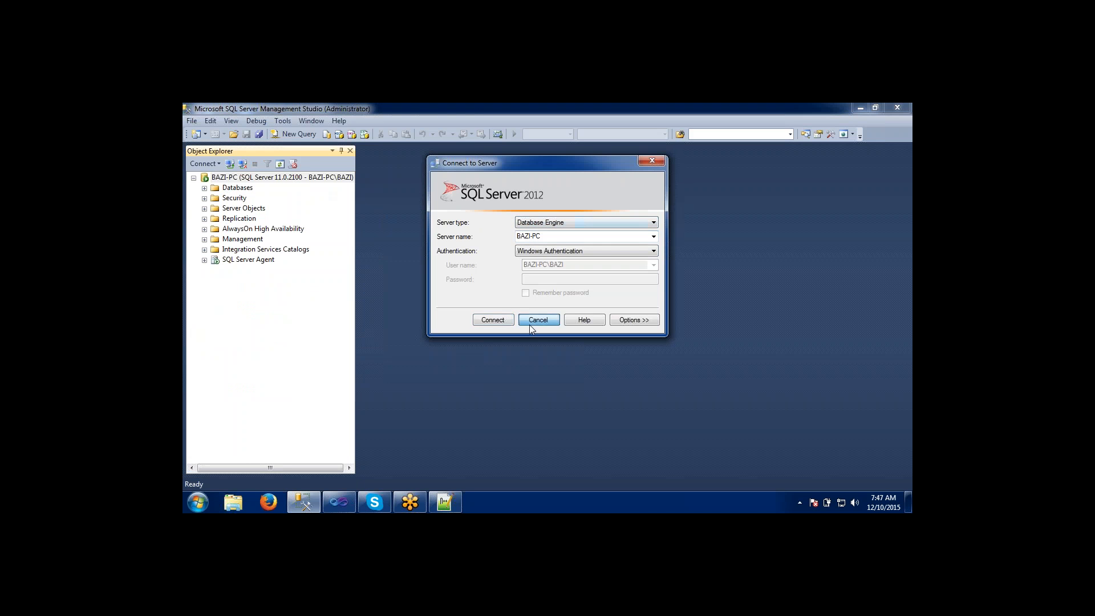
Start creating a catalog under the Integration Services Catalogs folder of the database engine server.
left_click(204, 249)
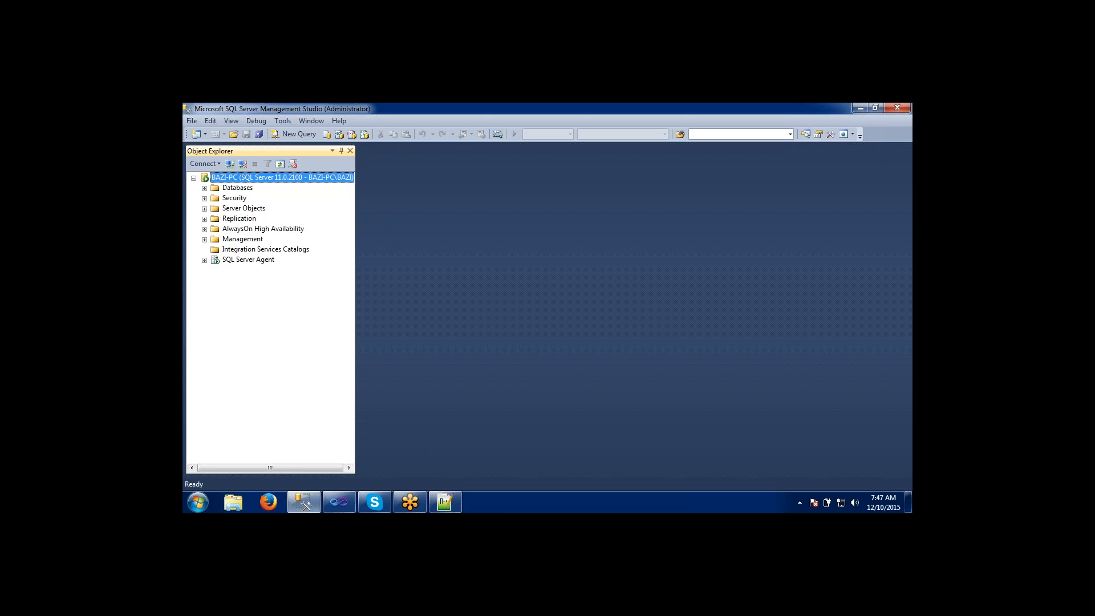
left_click(234, 252)
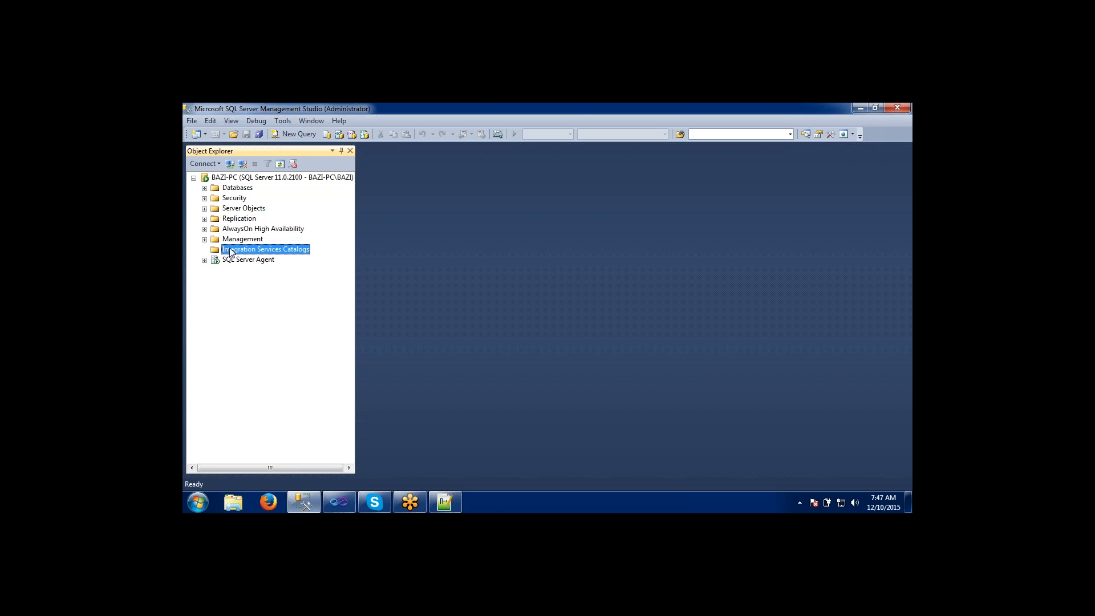
right_click(231, 252)
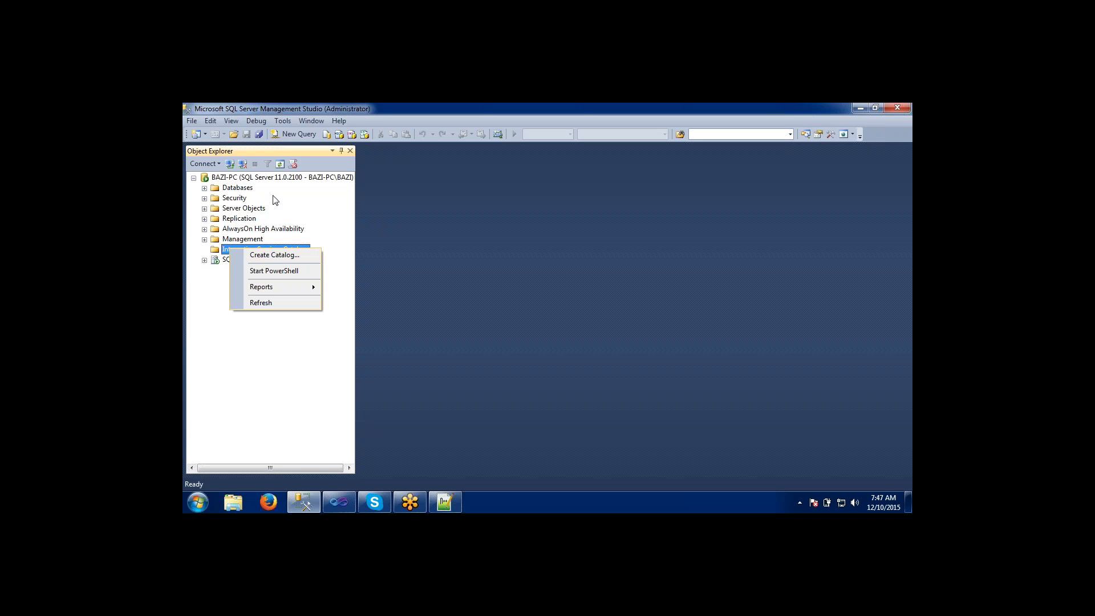
left_click(272, 255)
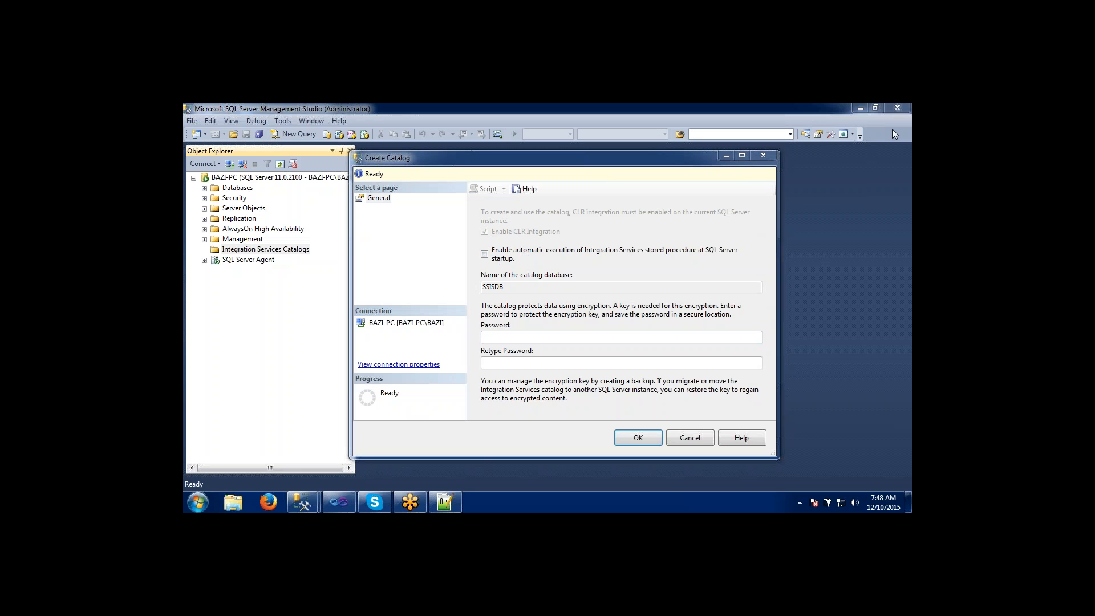
Enter and retype the password that protects the encryption key, and create the SSISDB catalog.
left_click(531, 336)
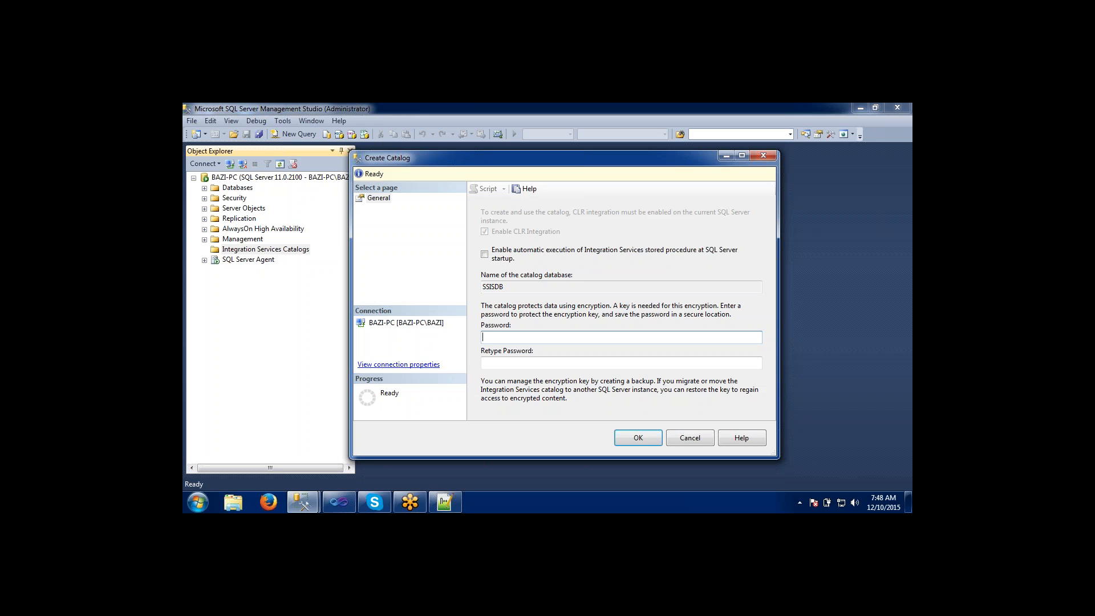
type("******")
key("Tab")
type("******")
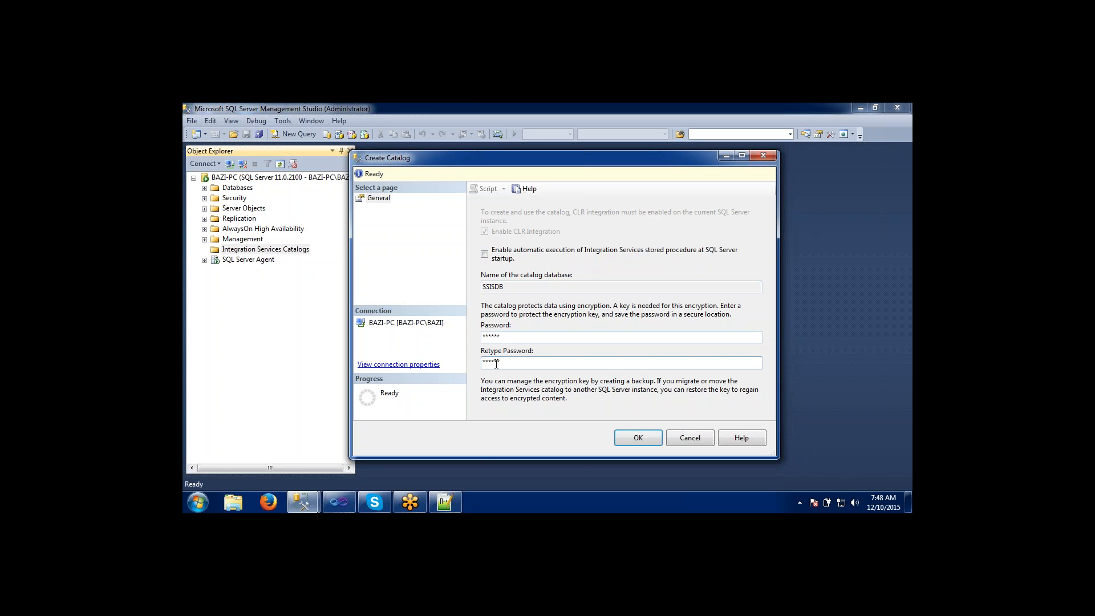
left_click(628, 440)
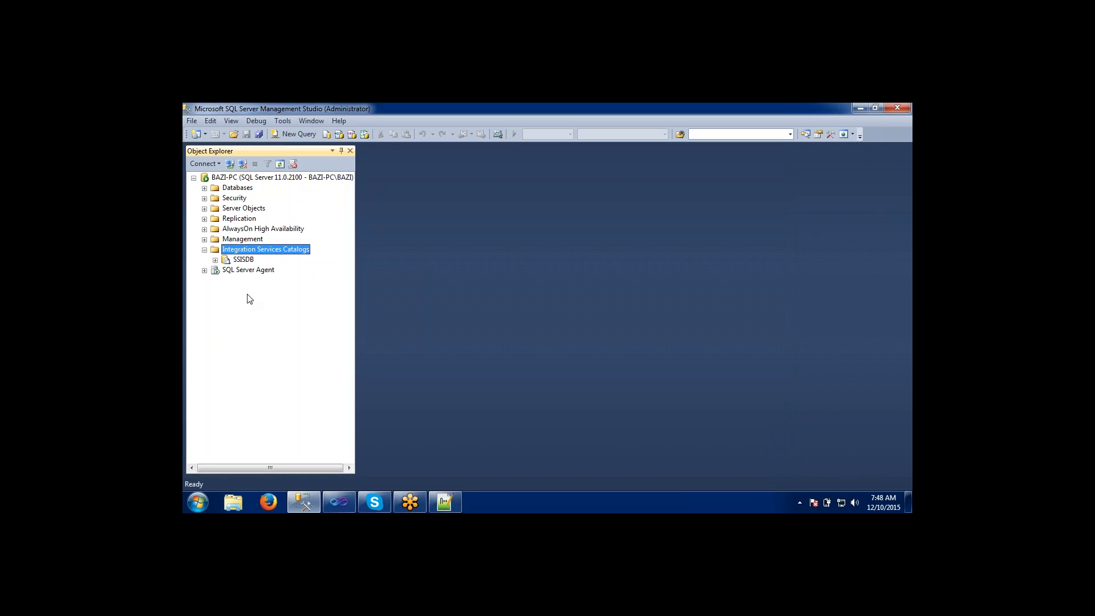
left_click(242, 262)
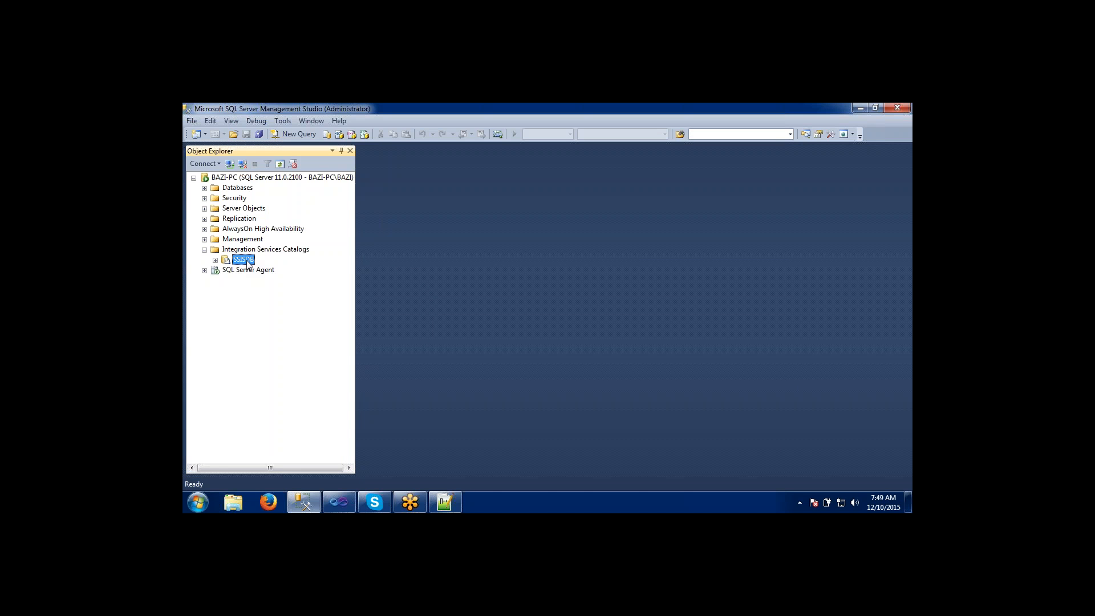
left_click(805, 114)
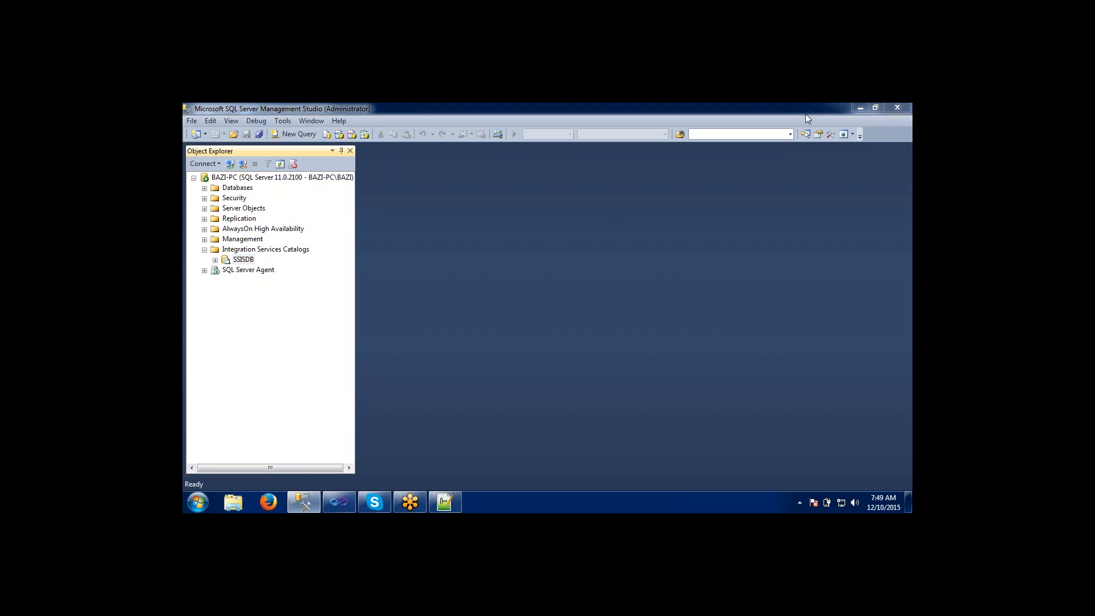
left_click(806, 117)
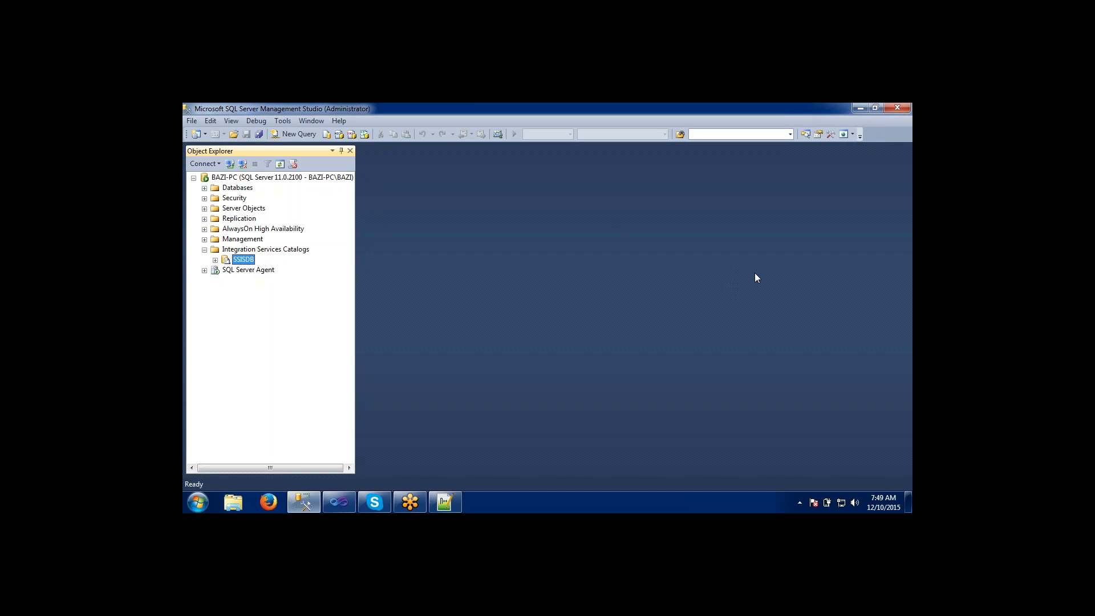
left_click(894, 130)
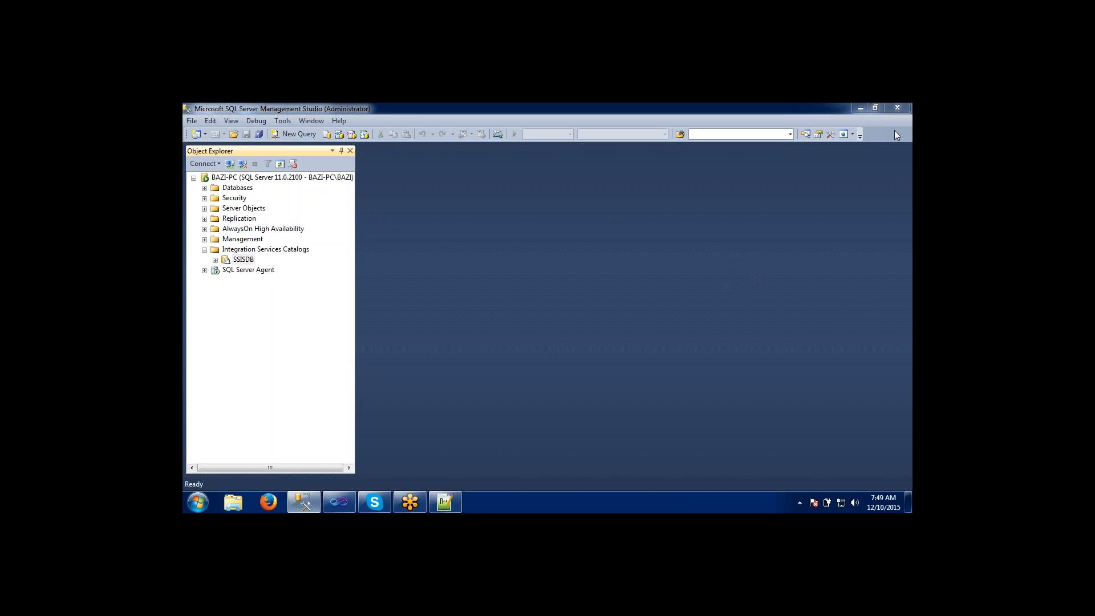
Expand the SSISDB catalog and start creating a folder inside it.
left_click(215, 260)
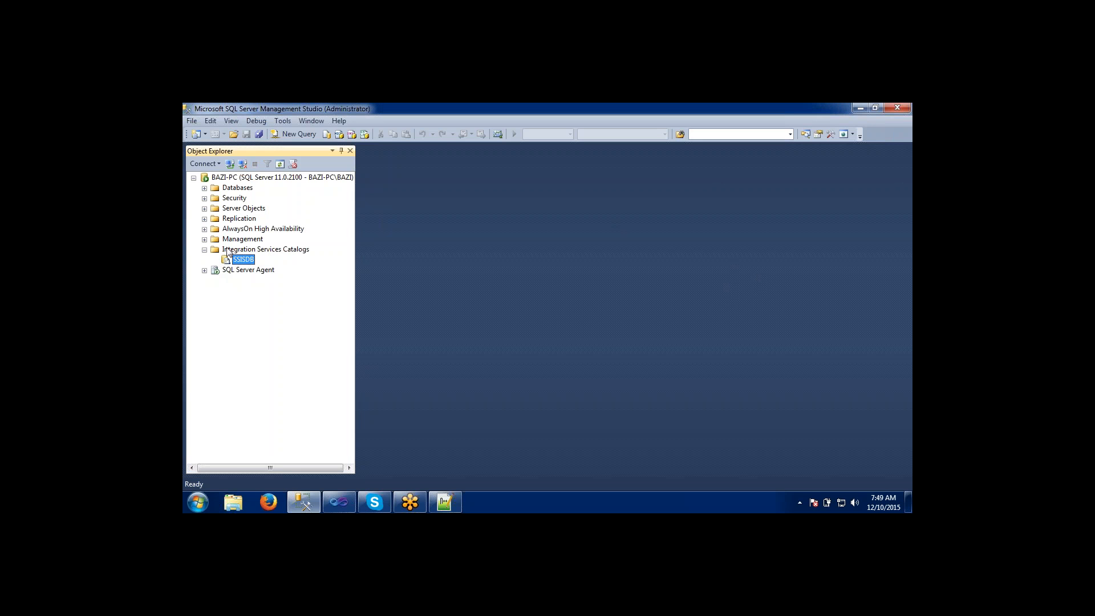
left_click(231, 251)
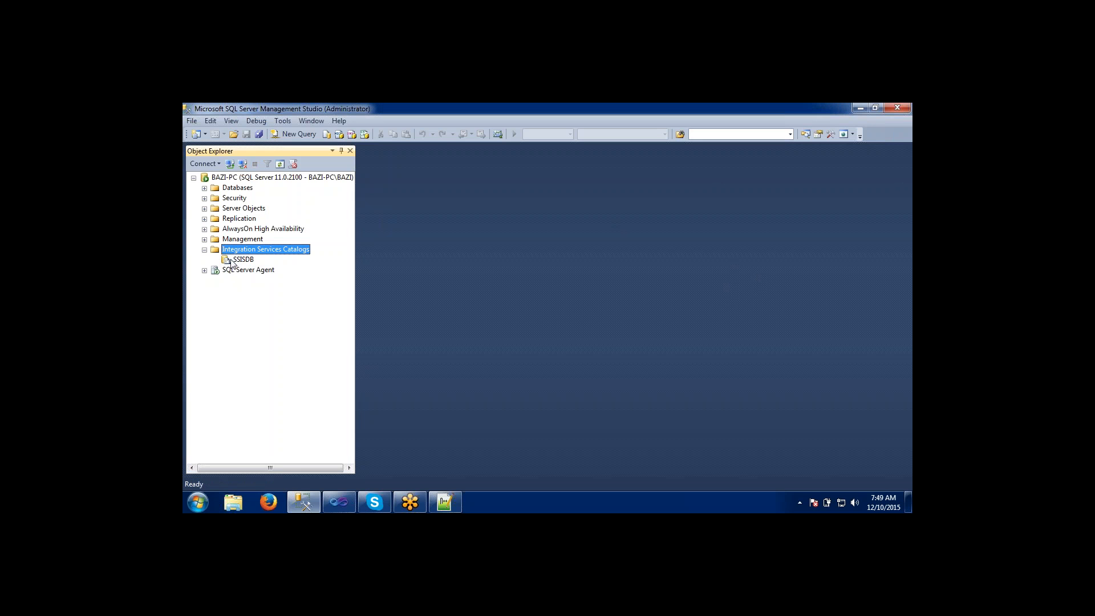
left_click(232, 262)
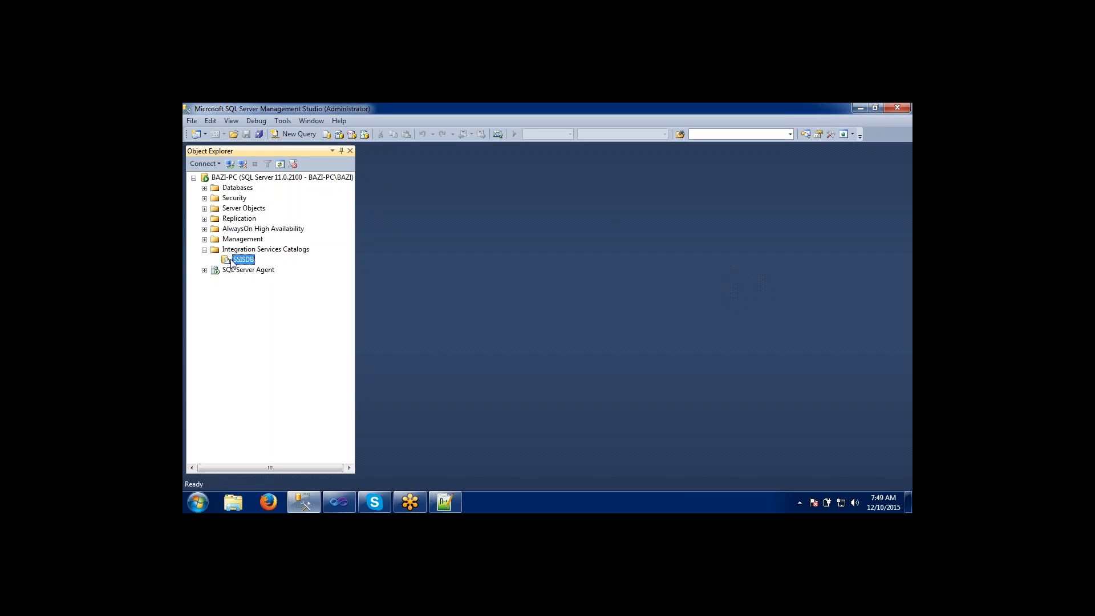
right_click(225, 261)
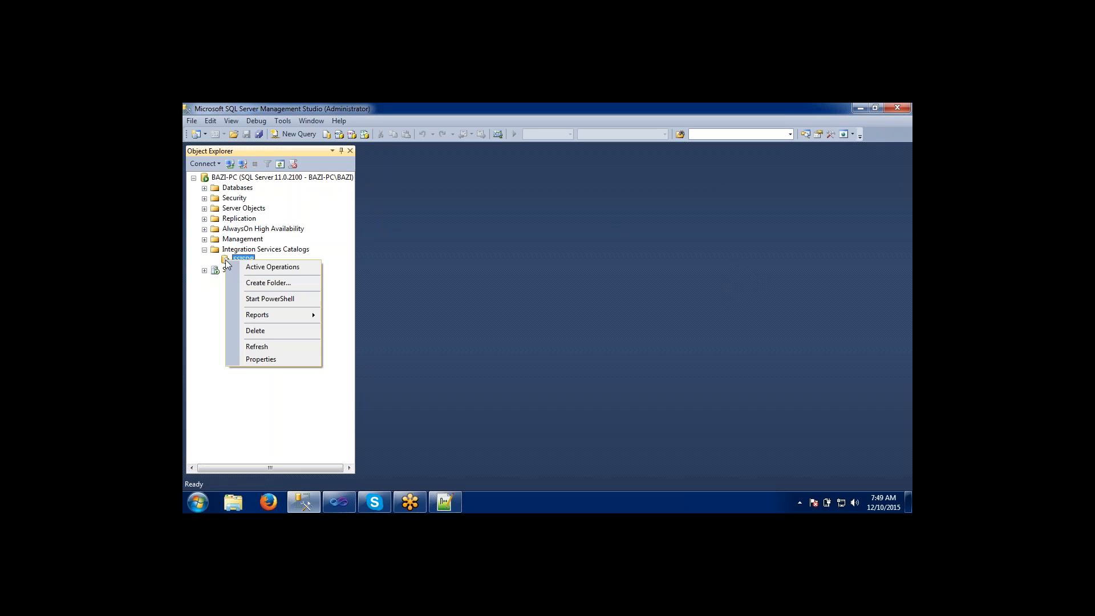
left_click(248, 283)
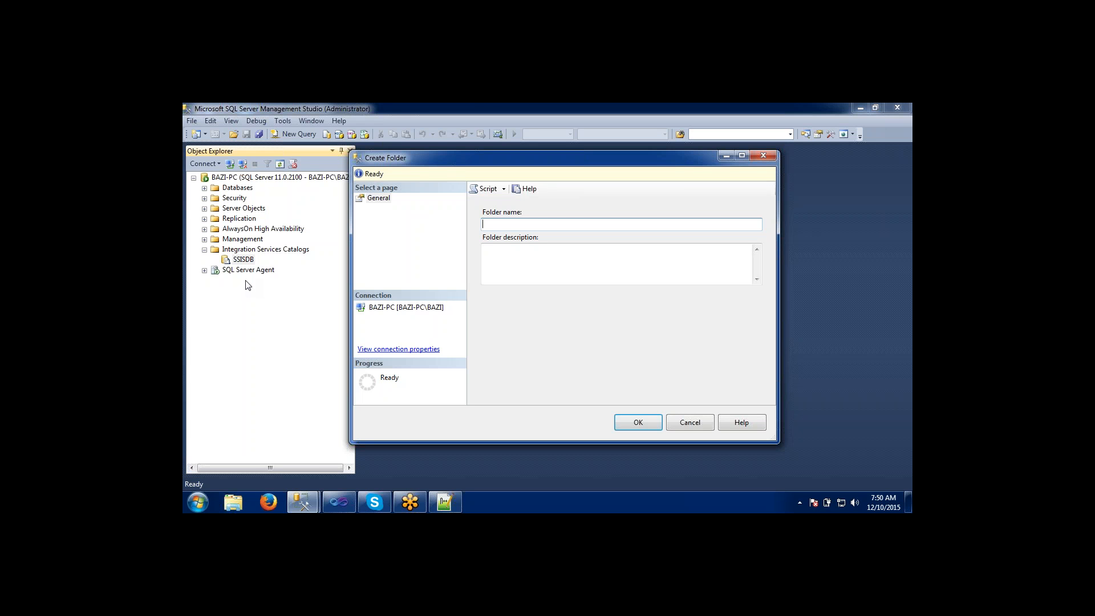
Name the folder Training Project, copy that name into its description, and create it.
type("Training Project")
left_click_drag(532, 224, 451, 231)
key("ctrl+c")
key("Tab")
key("ctrl+v")
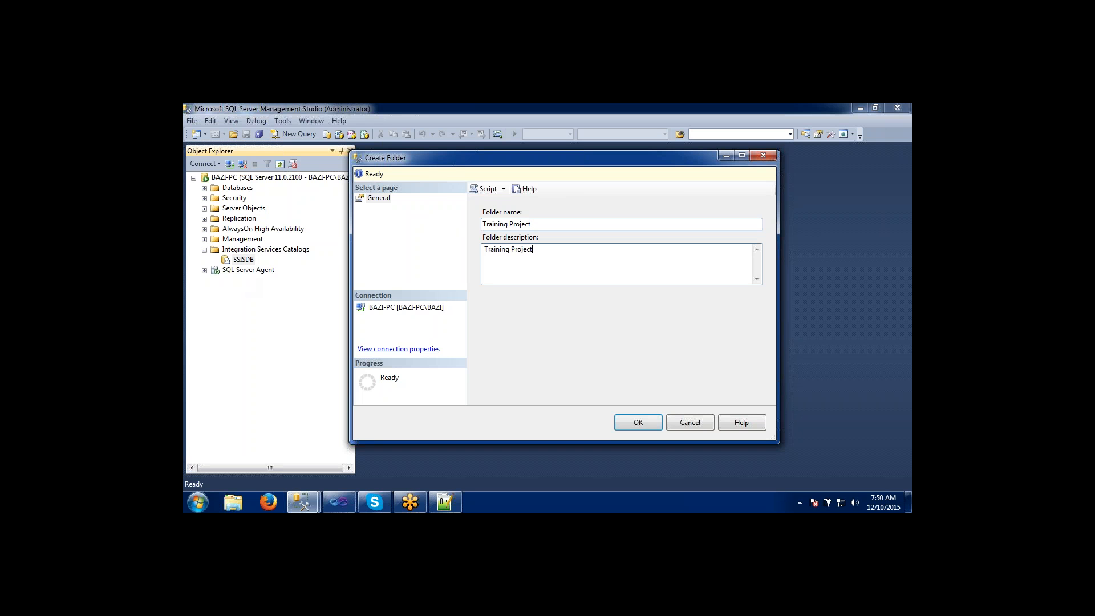
left_click(636, 424)
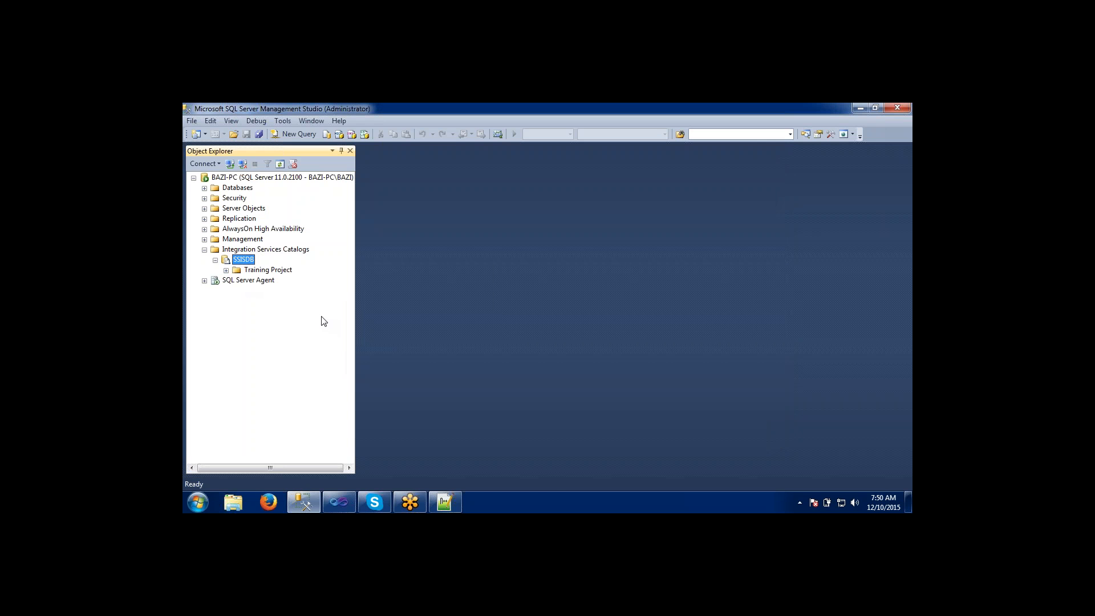
Expand the Training Project folder under SSISDB and examine its Projects and Environments subfolders.
left_click(226, 270)
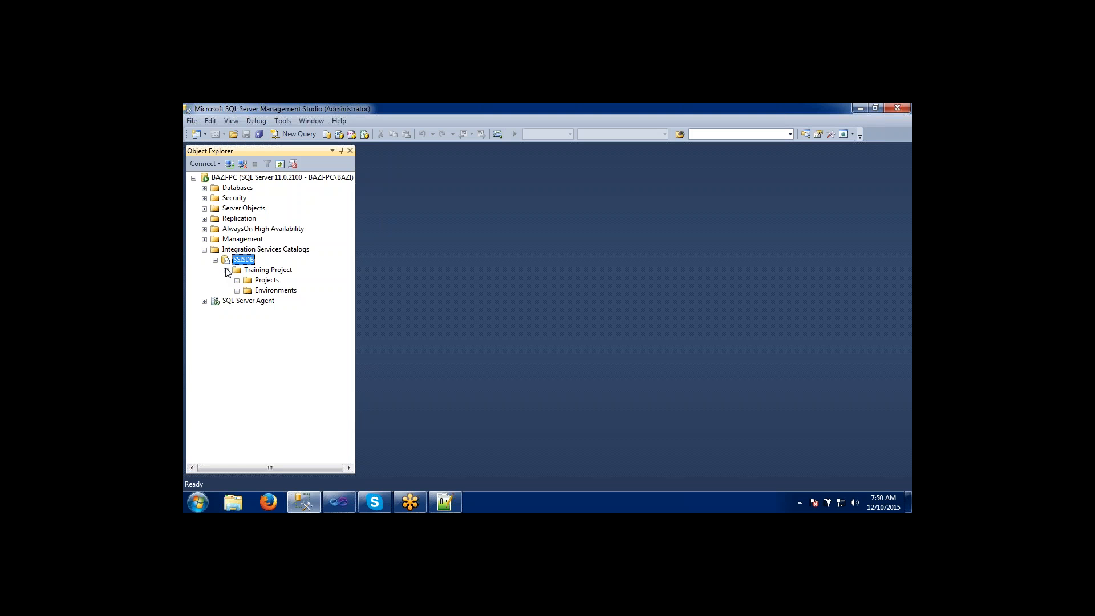
left_click(262, 282)
left_click(260, 292)
left_click(262, 282)
left_click(262, 289)
left_click(236, 281)
left_click(236, 291)
left_click(262, 282)
left_click(258, 271)
left_click(231, 249)
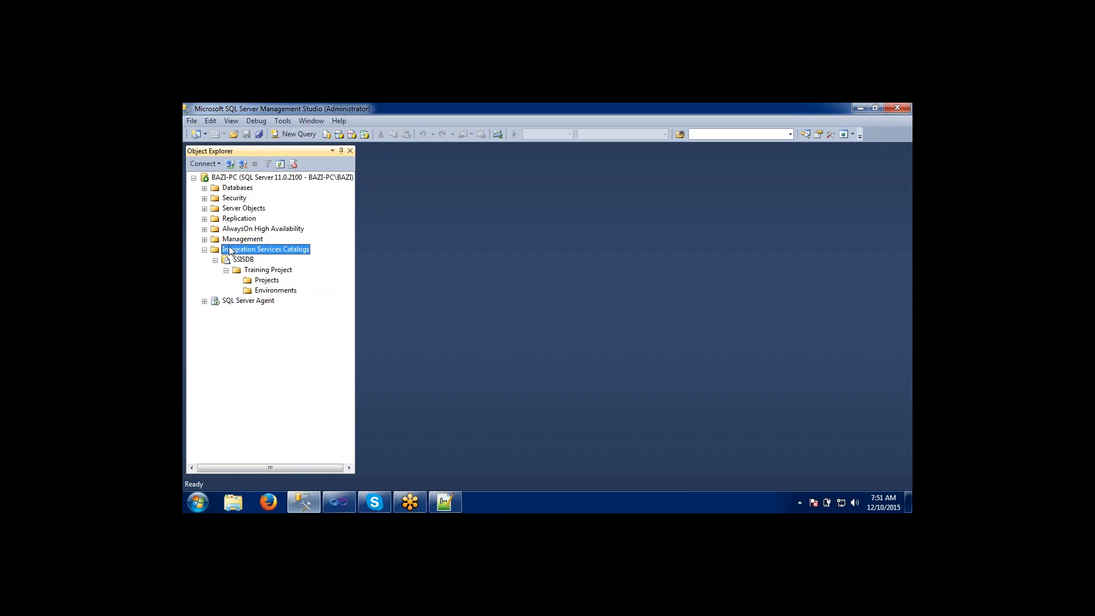
left_click(255, 271)
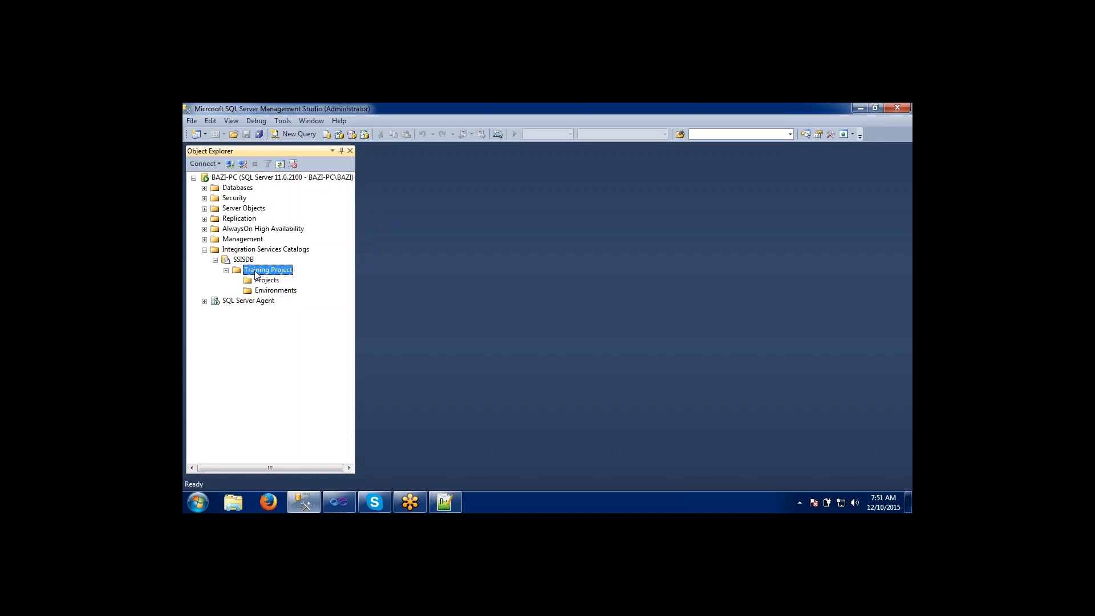
Switch to Visual Studio and select the MyProject project.
left_click(335, 505)
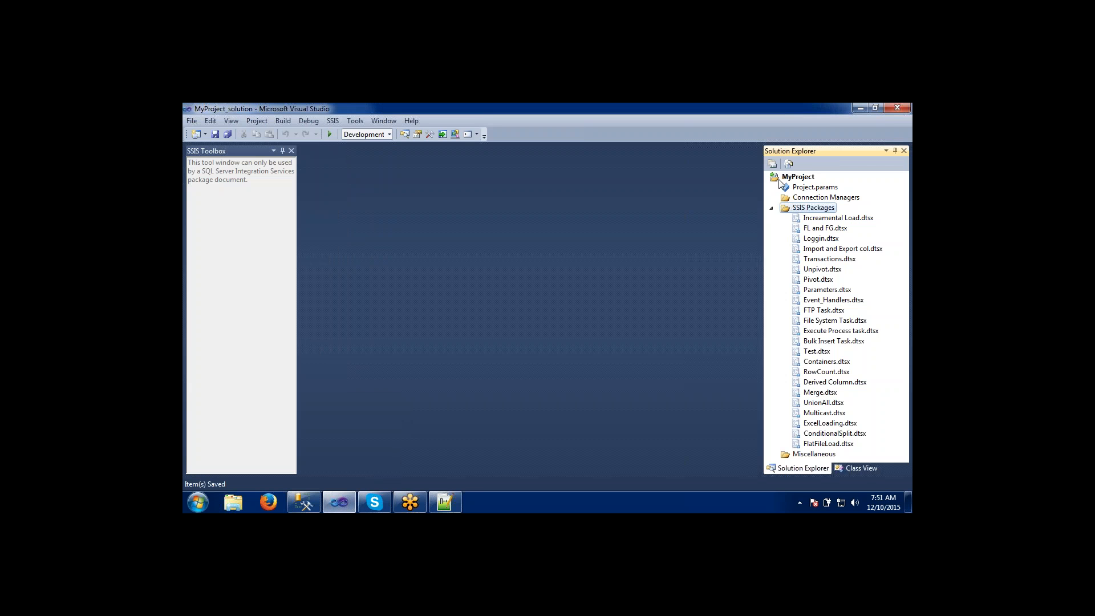
left_click(797, 178)
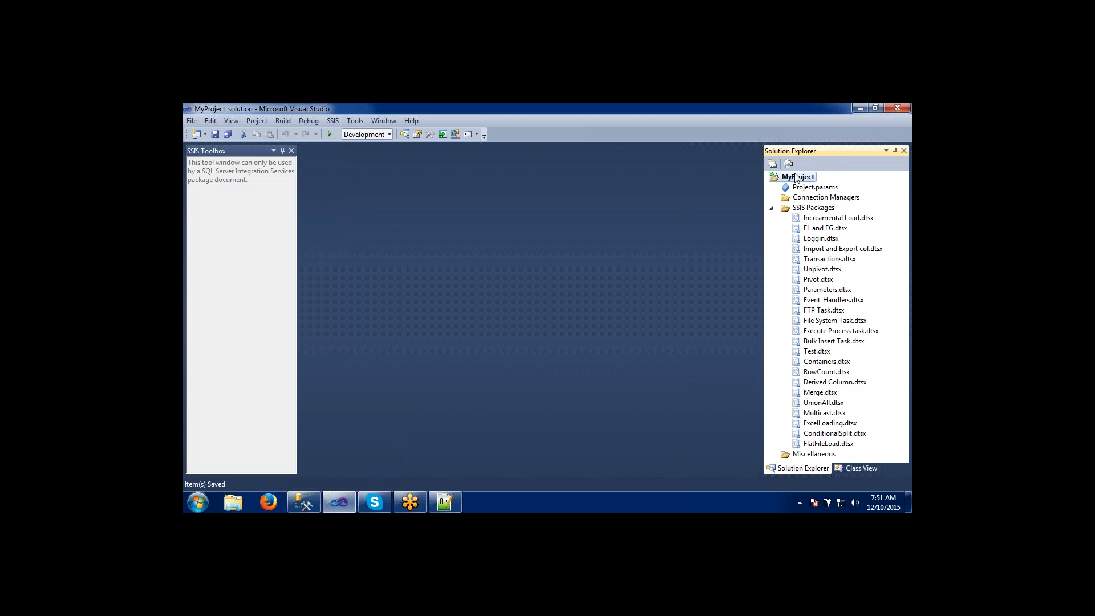
right_click(797, 177)
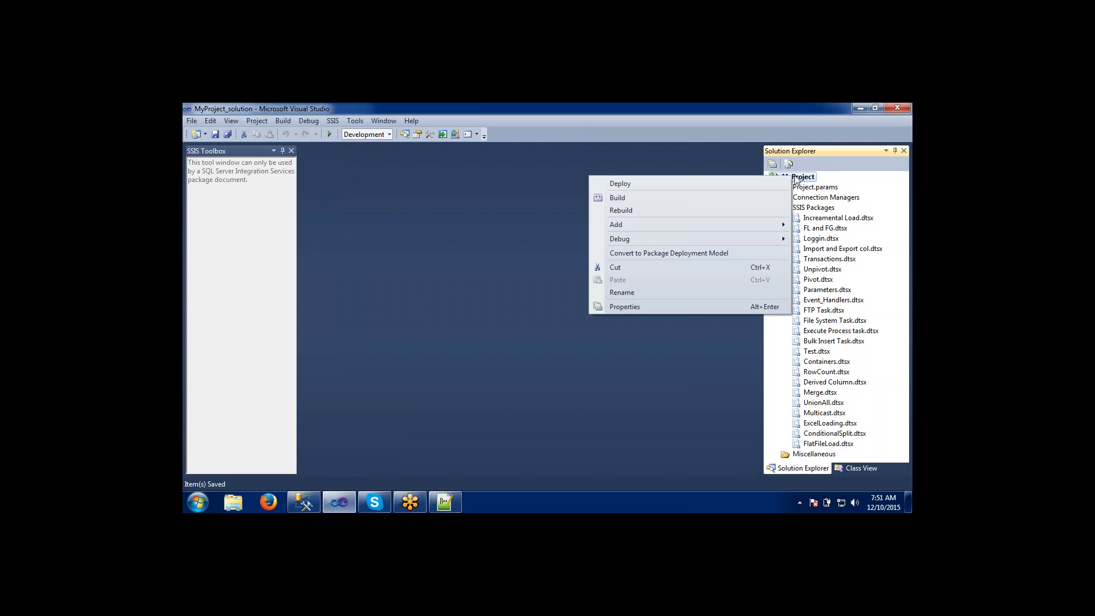
left_click(680, 184)
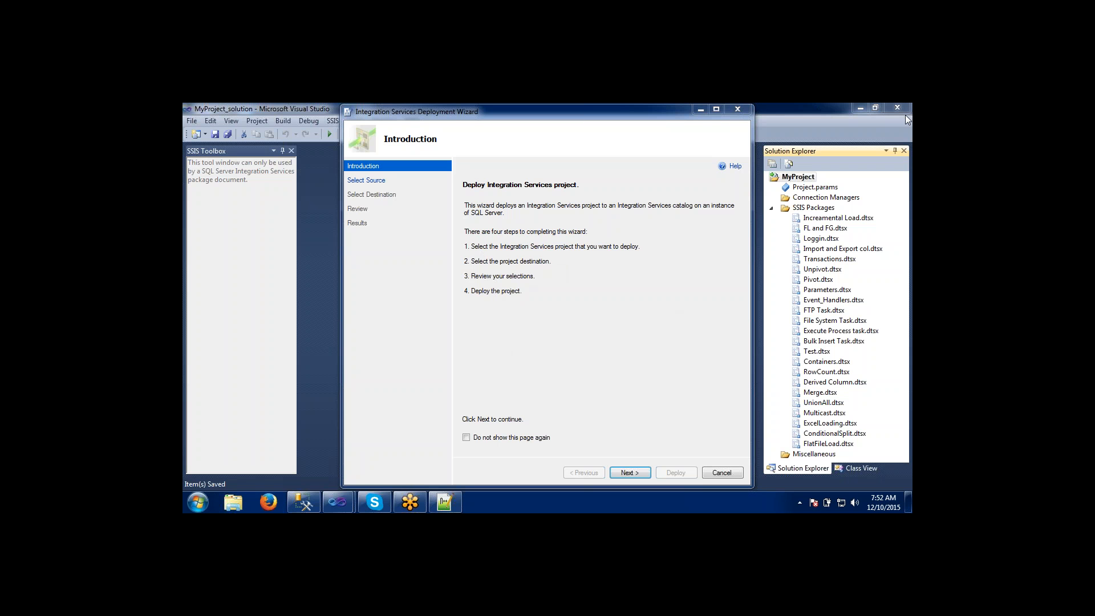
left_click(650, 330)
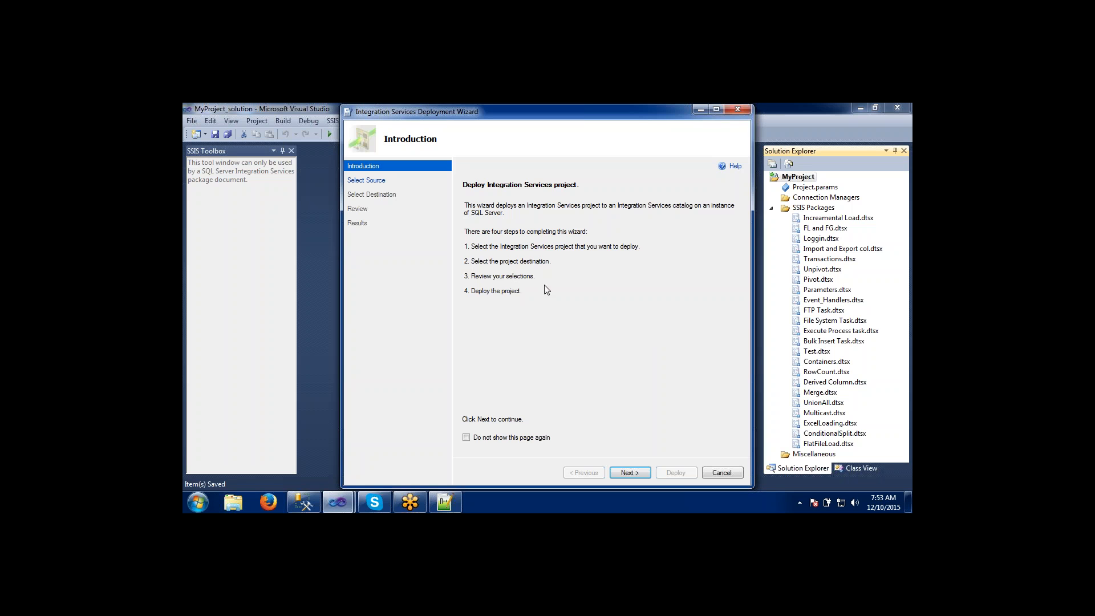
left_click(737, 111)
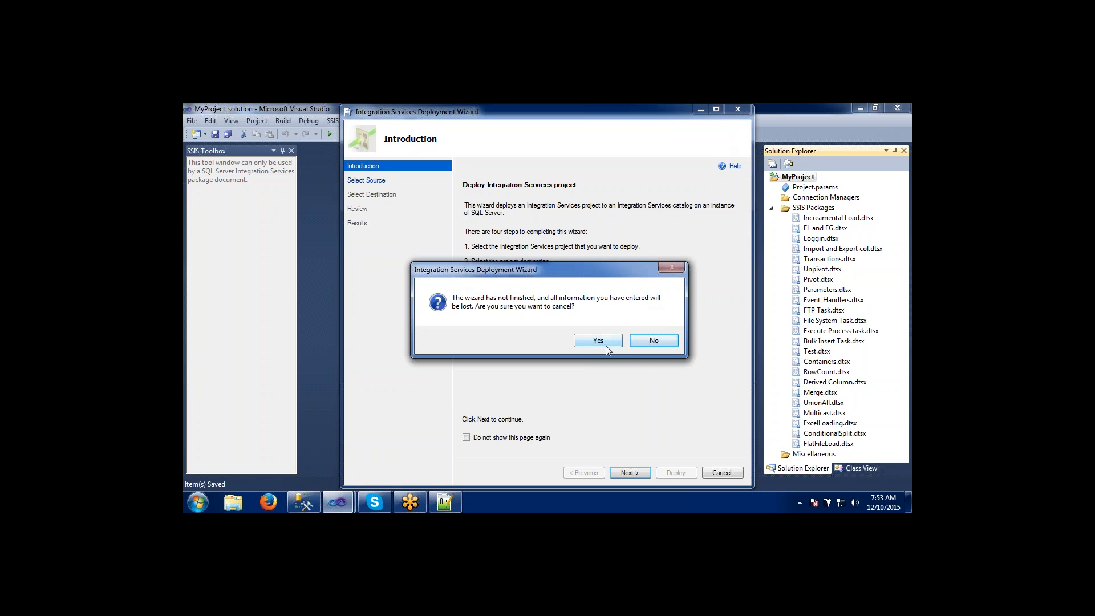
left_click(599, 340)
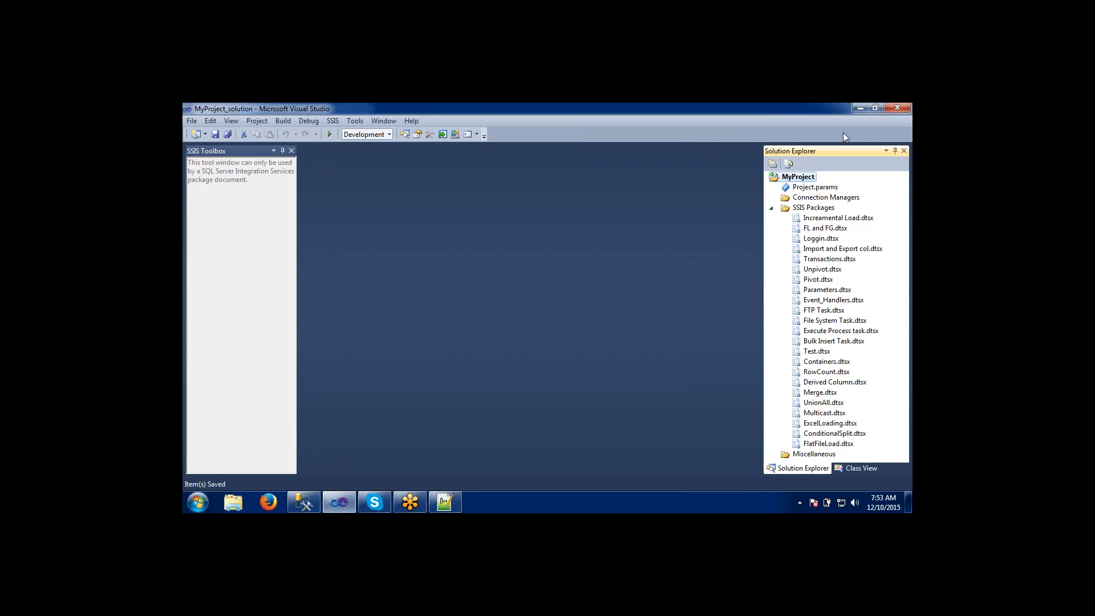
left_click(912, 142)
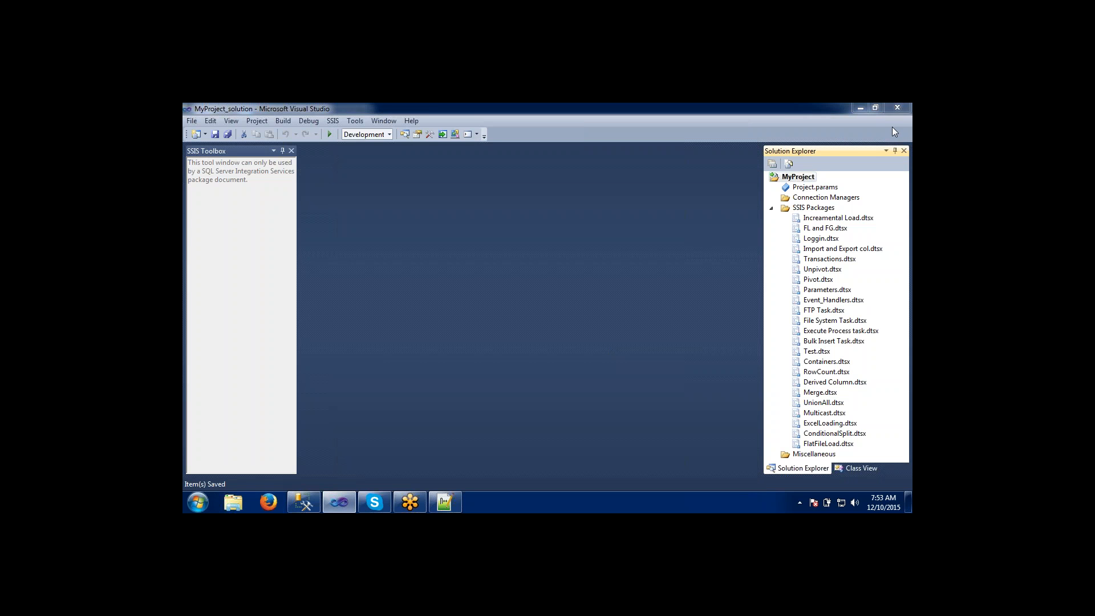
left_click(894, 132)
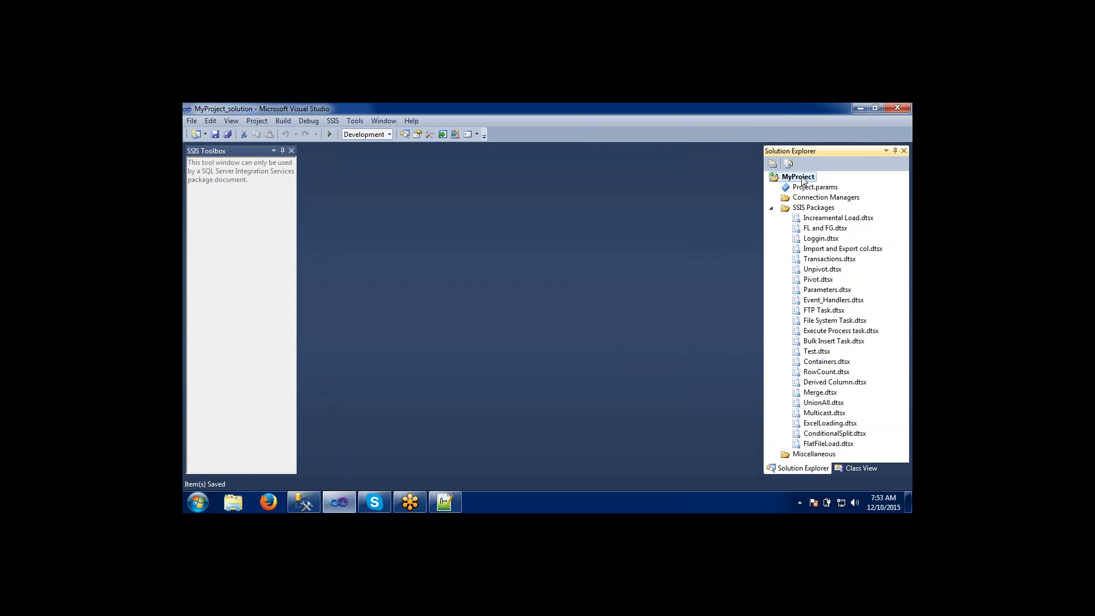
Start deploying the MyProject project and advance the deployment wizard to the destination selection.
right_click(804, 180)
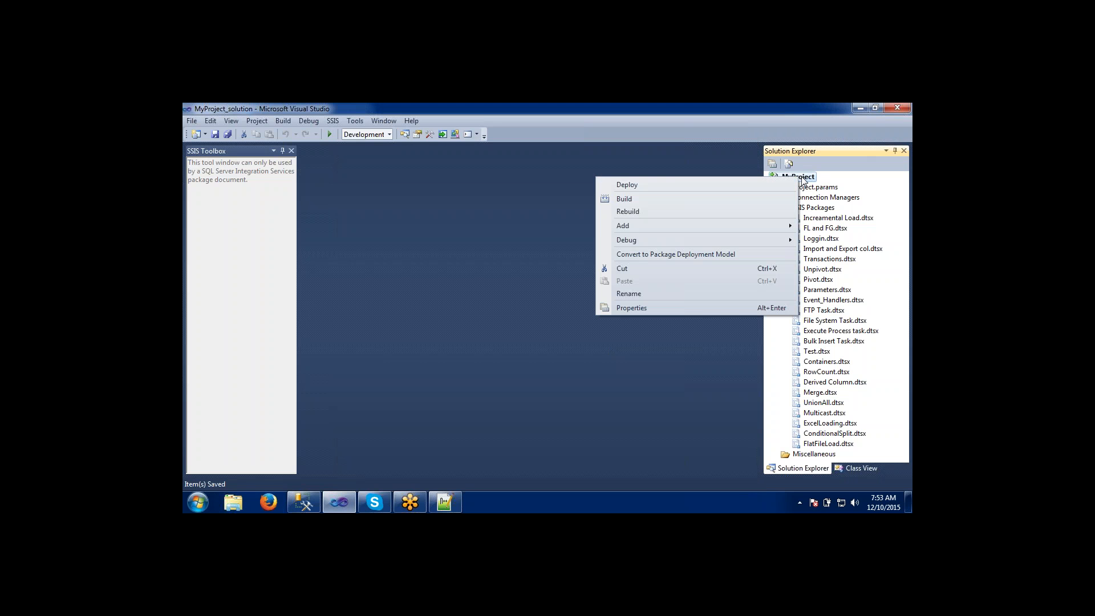
left_click(674, 186)
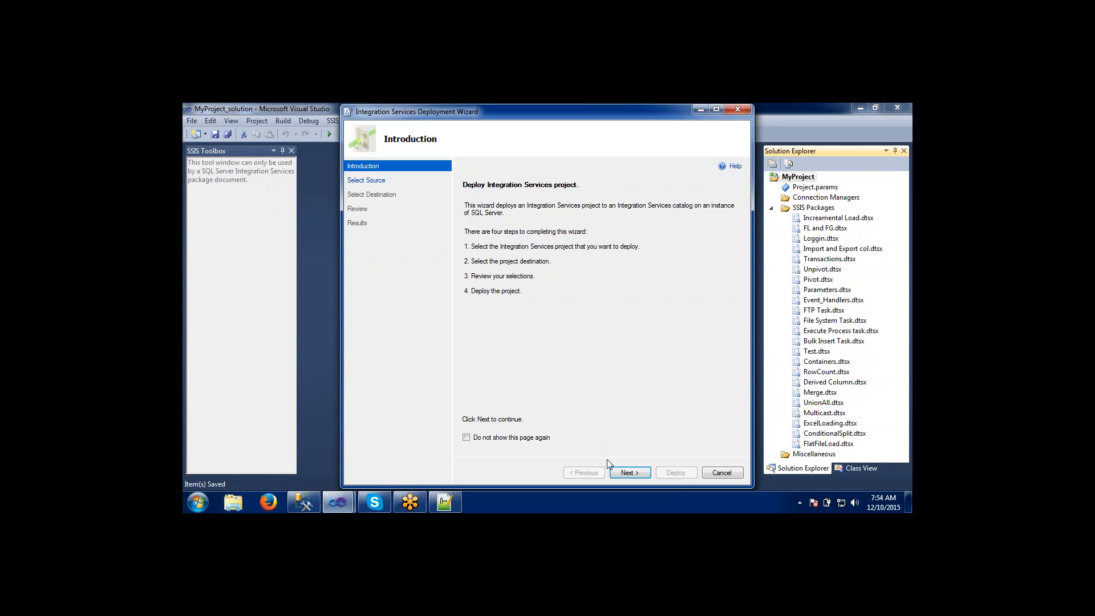
left_click(627, 473)
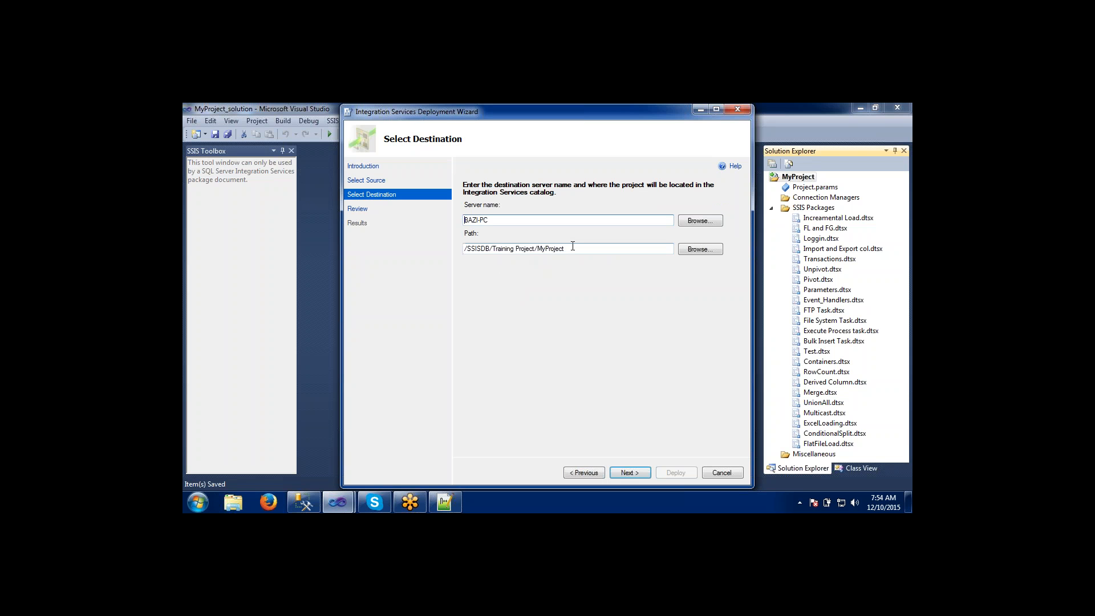
Clear the destination path and select the Training Project folder under SSISDB as the project's location.
left_click_drag(573, 246, 400, 245)
key("BackSpace")
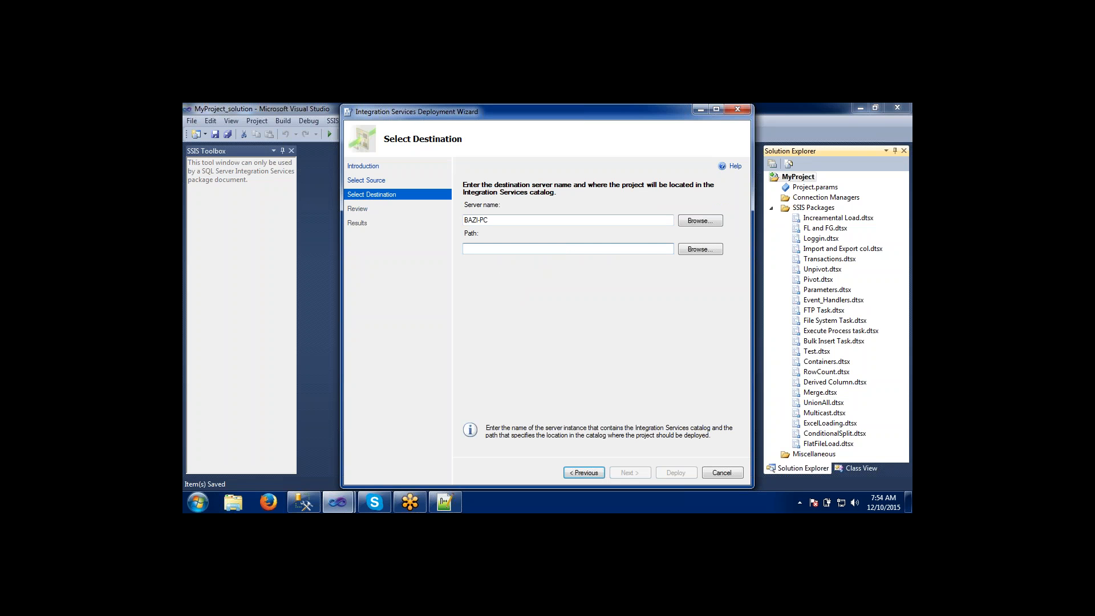
left_click(488, 220)
left_click(503, 248)
left_click(696, 252)
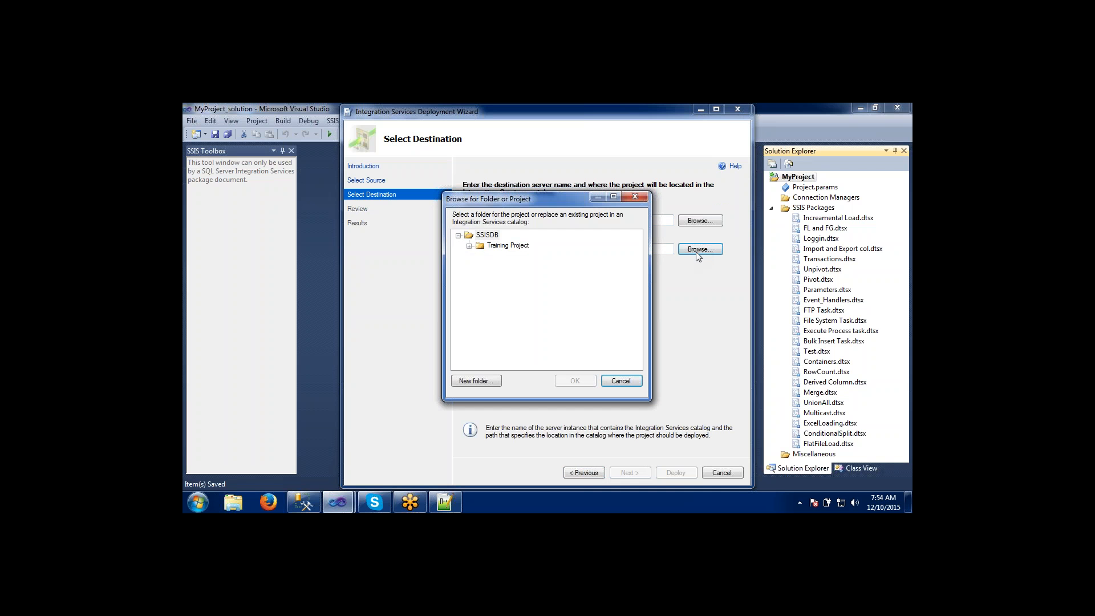
left_click(469, 249)
left_click(501, 248)
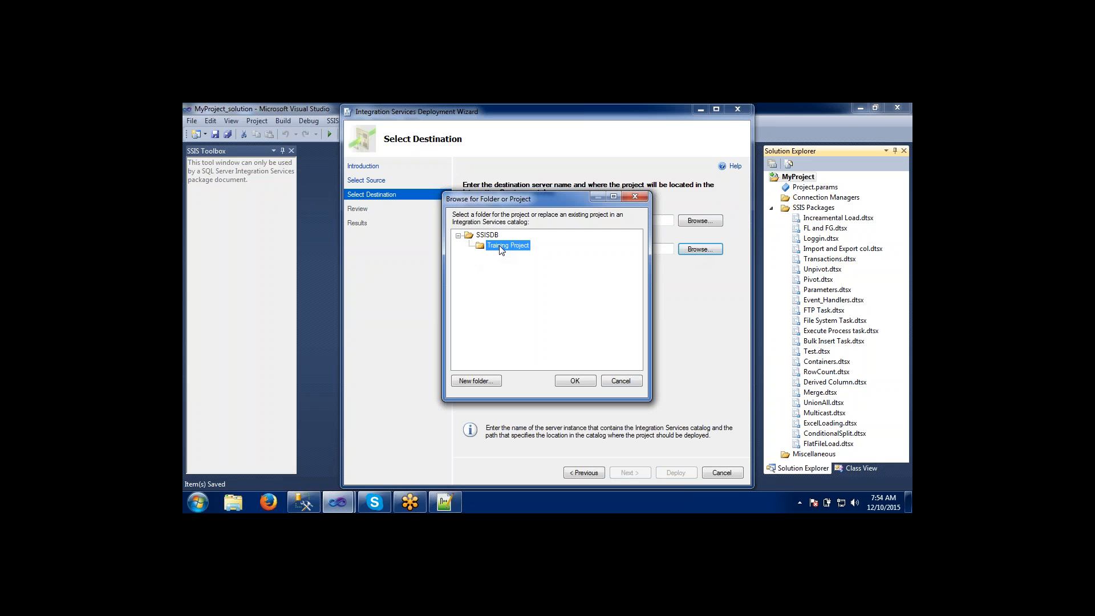
Check the Training Project folder under Integration Services Catalogs in SQL Server Management Studio, and return to the deployment wizard in Visual Studio.
left_click(305, 501)
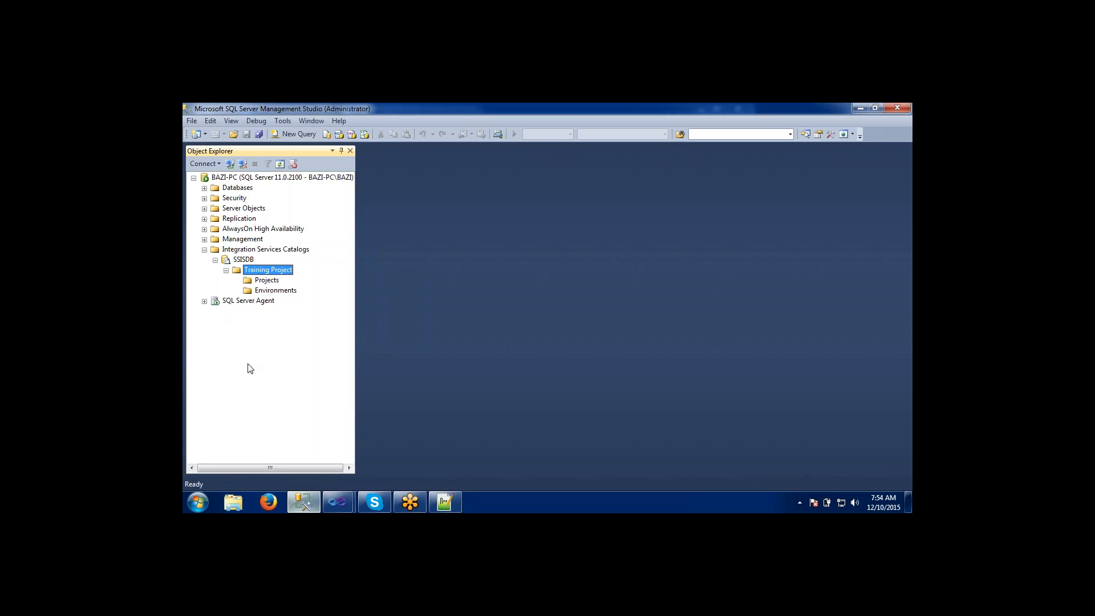
left_click(242, 251)
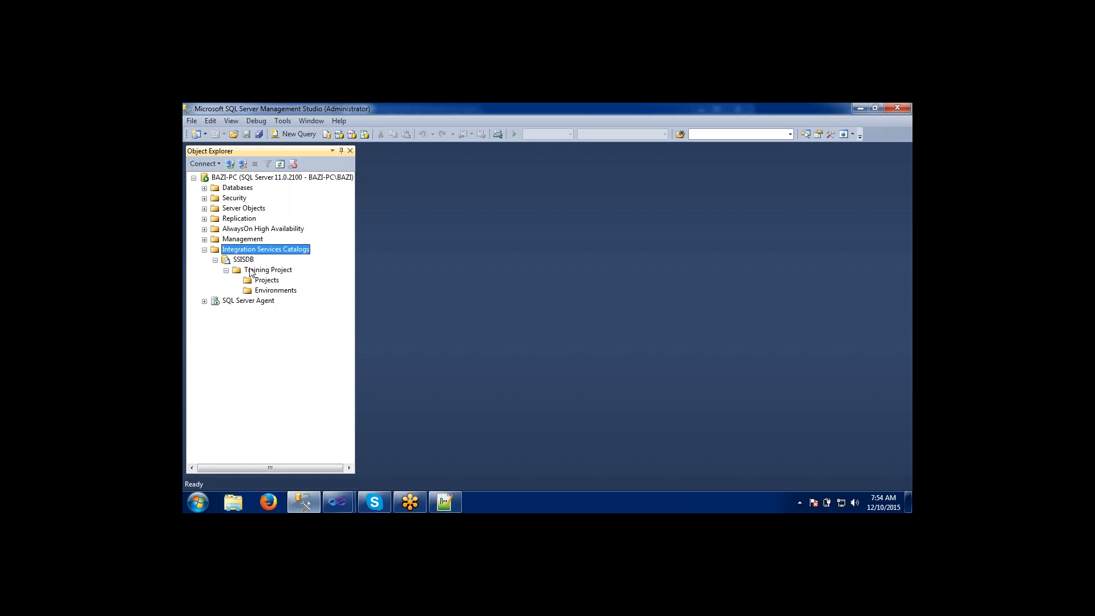
left_click(252, 271)
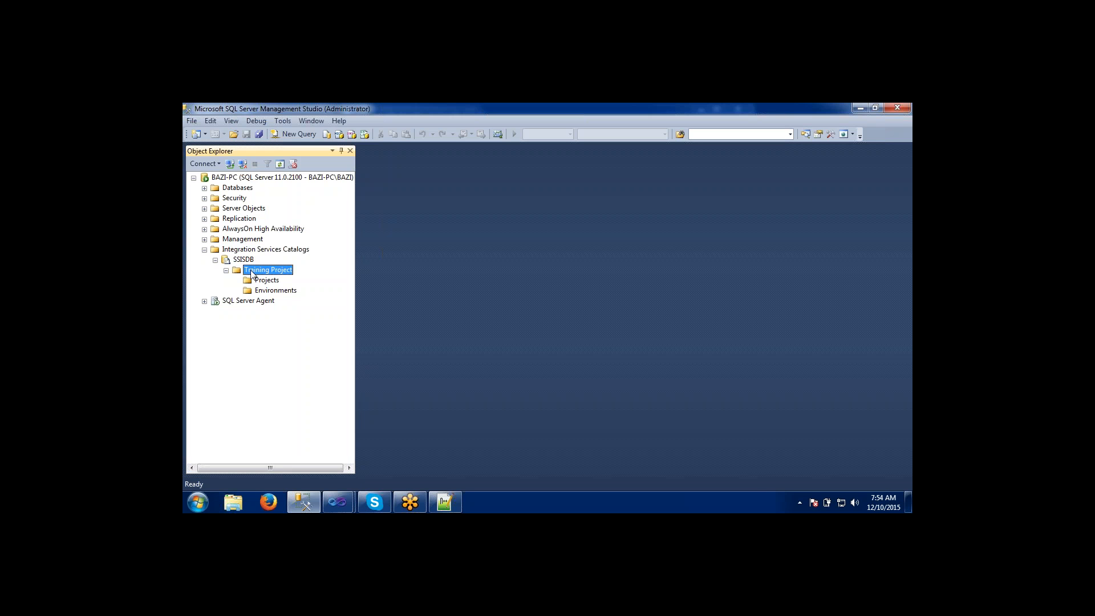
key("alt+Tab")
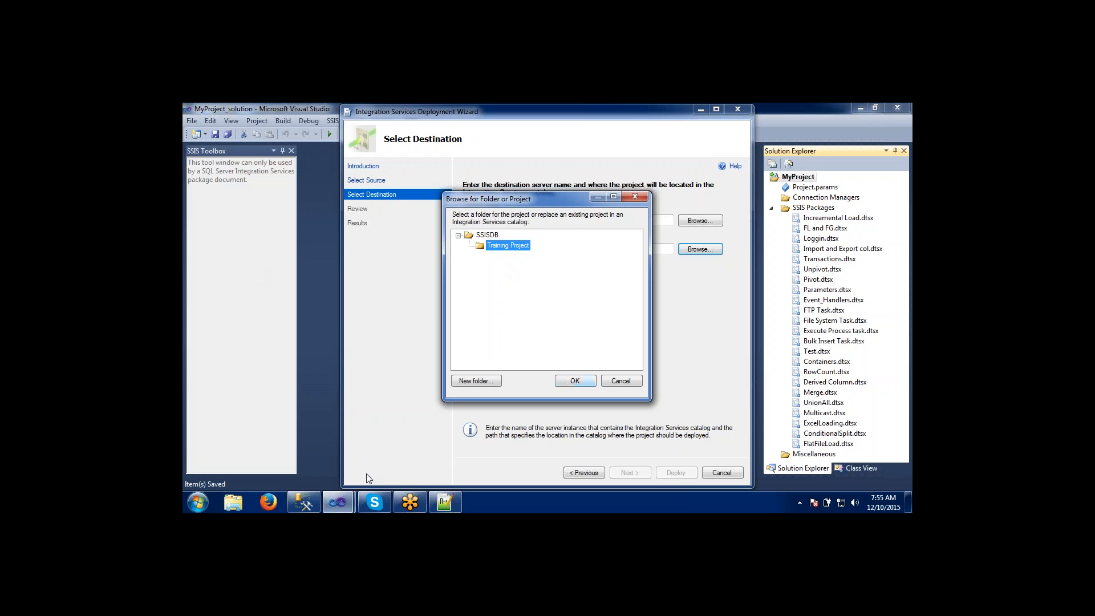
left_click(307, 500)
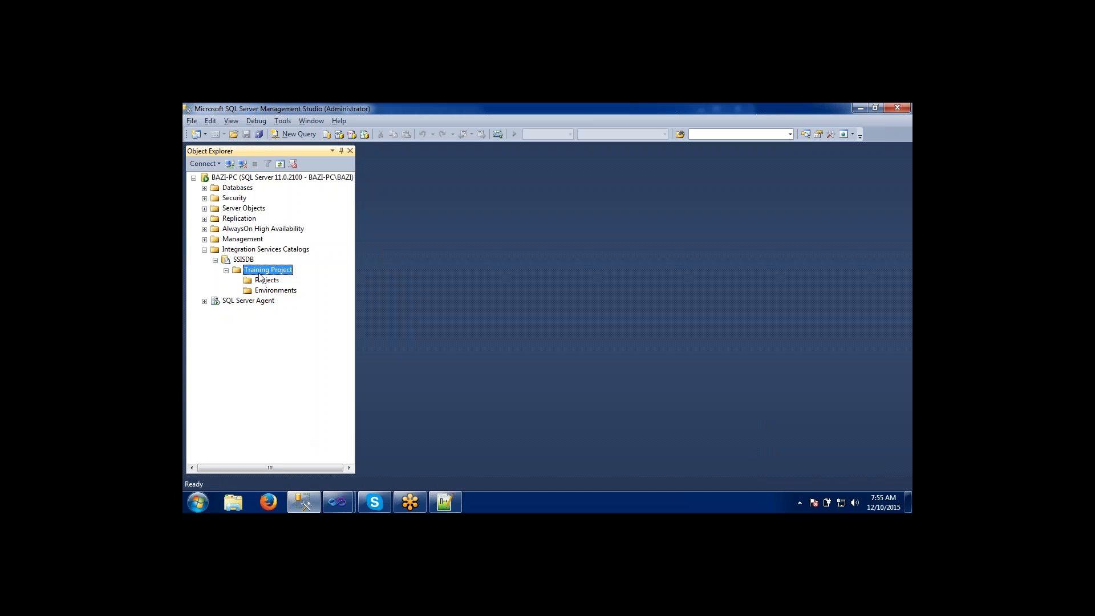
key("alt+Tab")
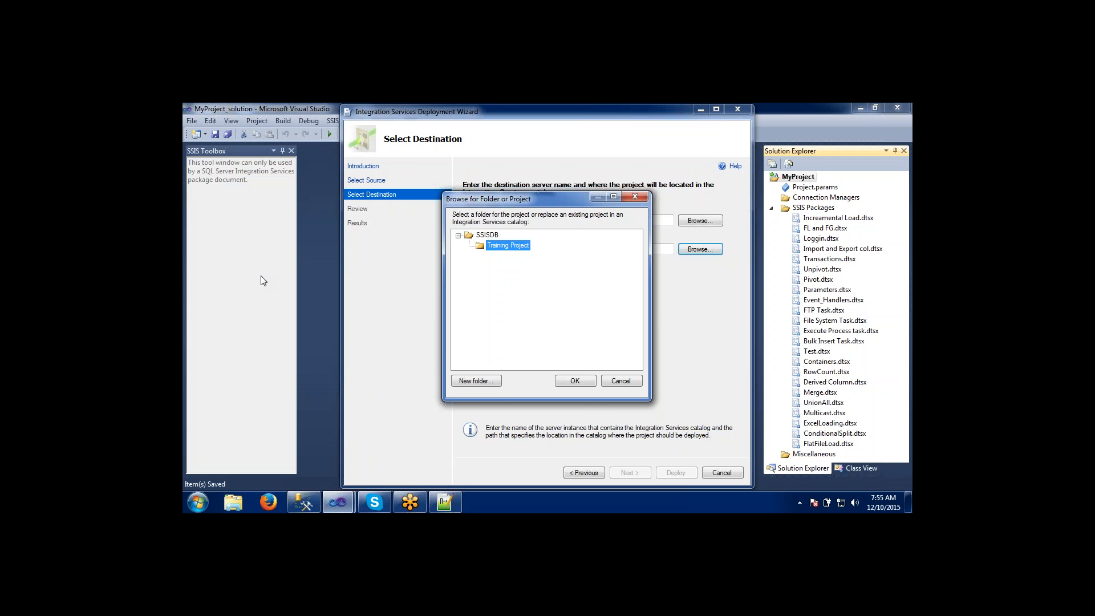
Accept the Training Project folder as the destination, deploy MyProject to it, and close the deployment wizard.
left_click(563, 383)
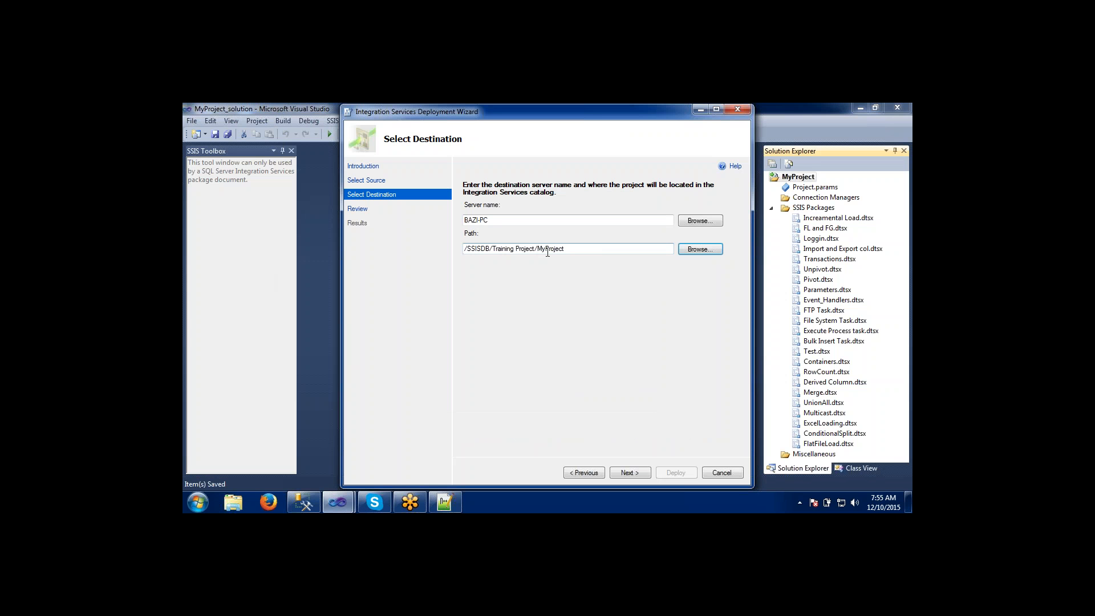
left_click(625, 474)
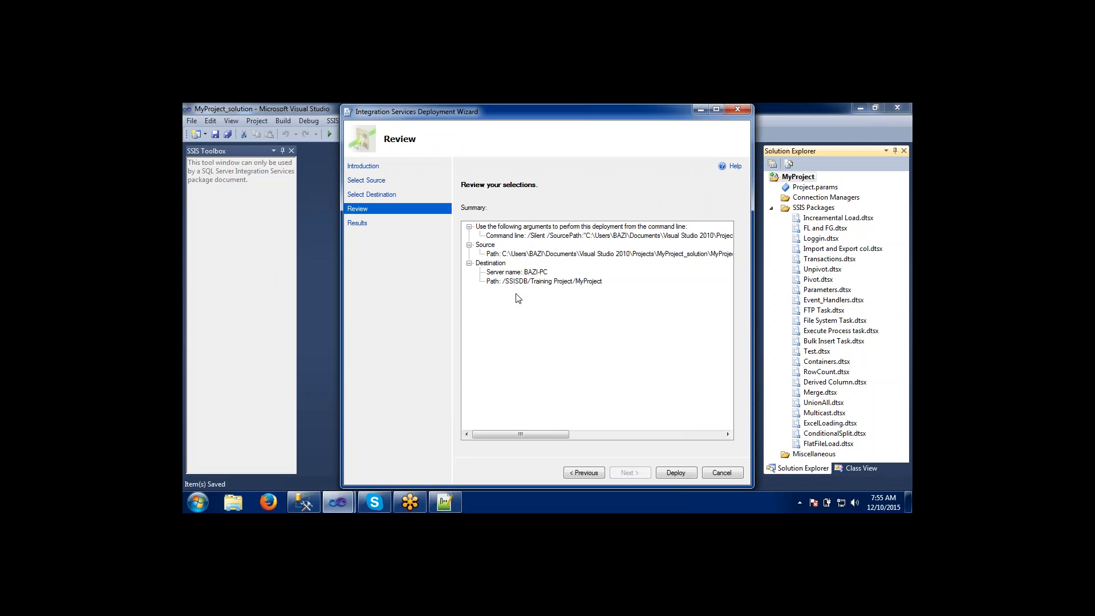
left_click(669, 474)
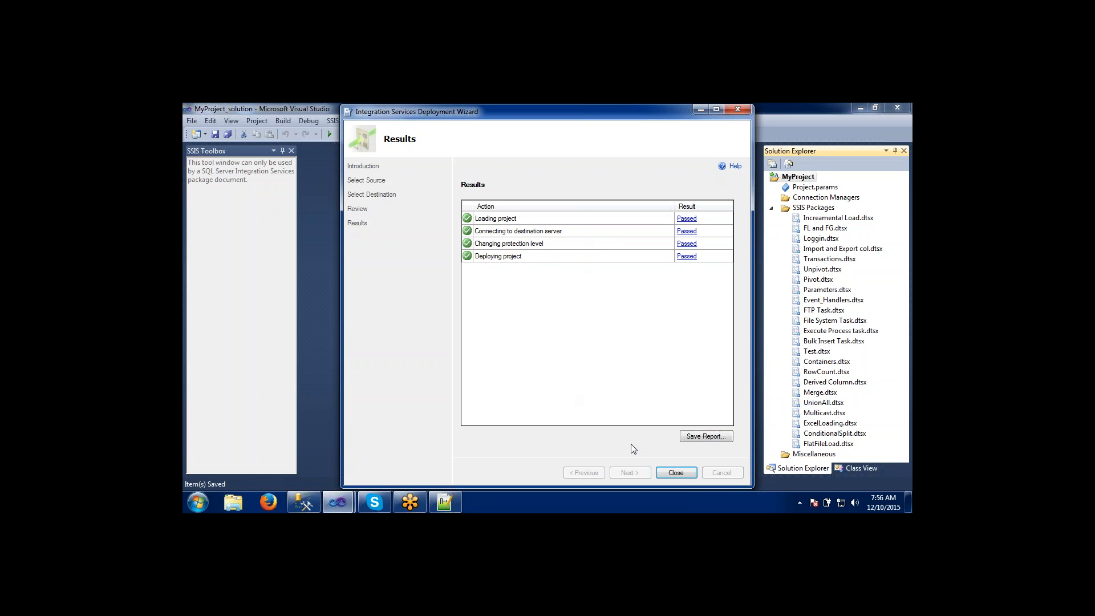
left_click(666, 473)
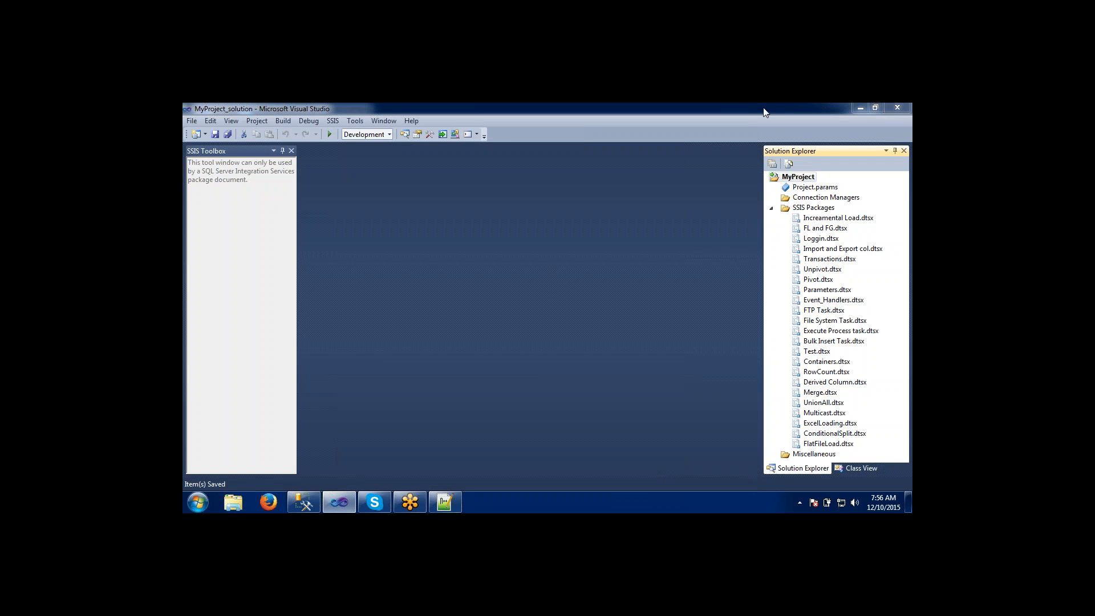
Switch to SQL Server Management Studio, refresh the SSISDB catalog, and expand Training Project down to the contents of the deployed MyProject.
left_click(865, 107)
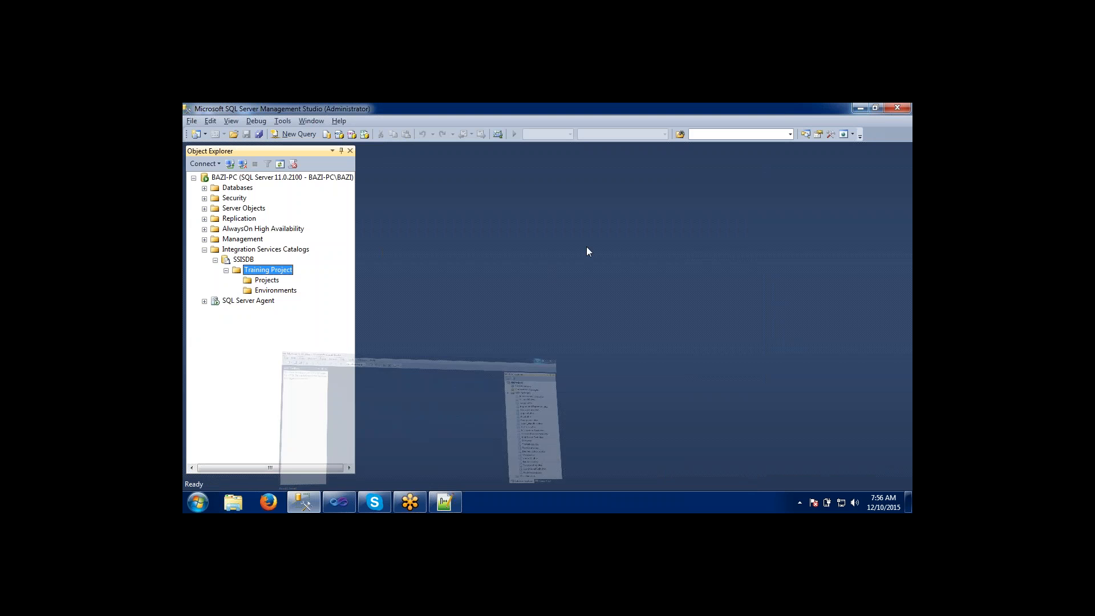
right_click(245, 260)
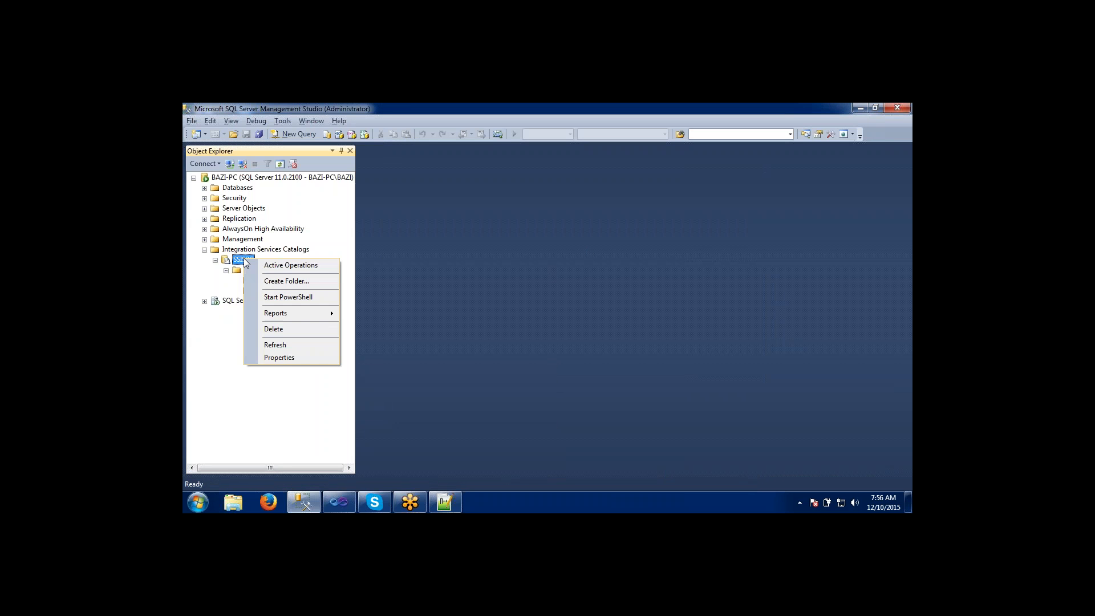
left_click(262, 344)
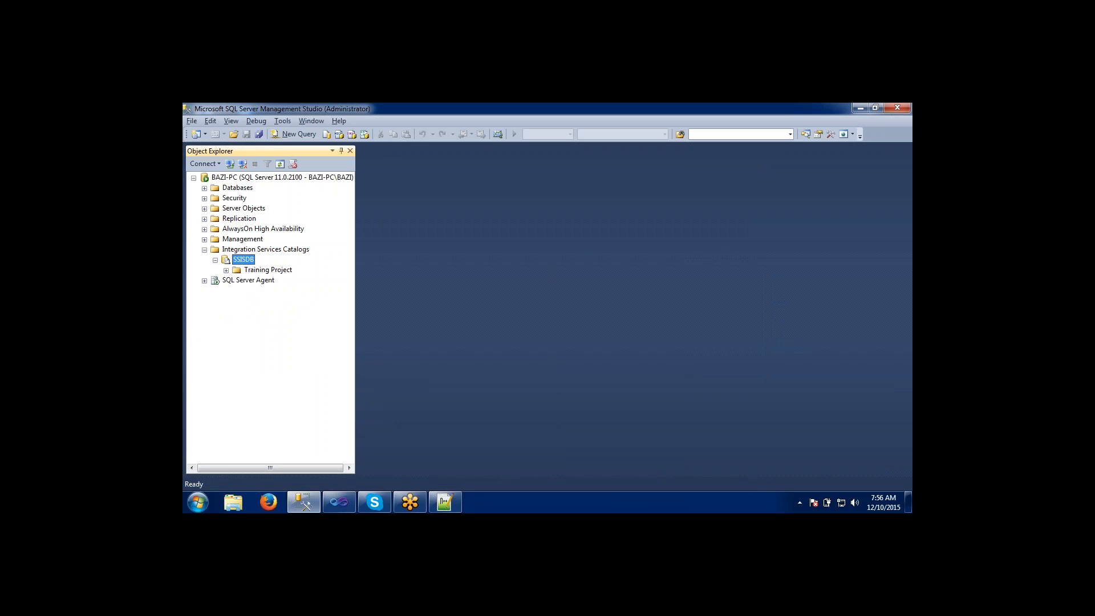
left_click(227, 270)
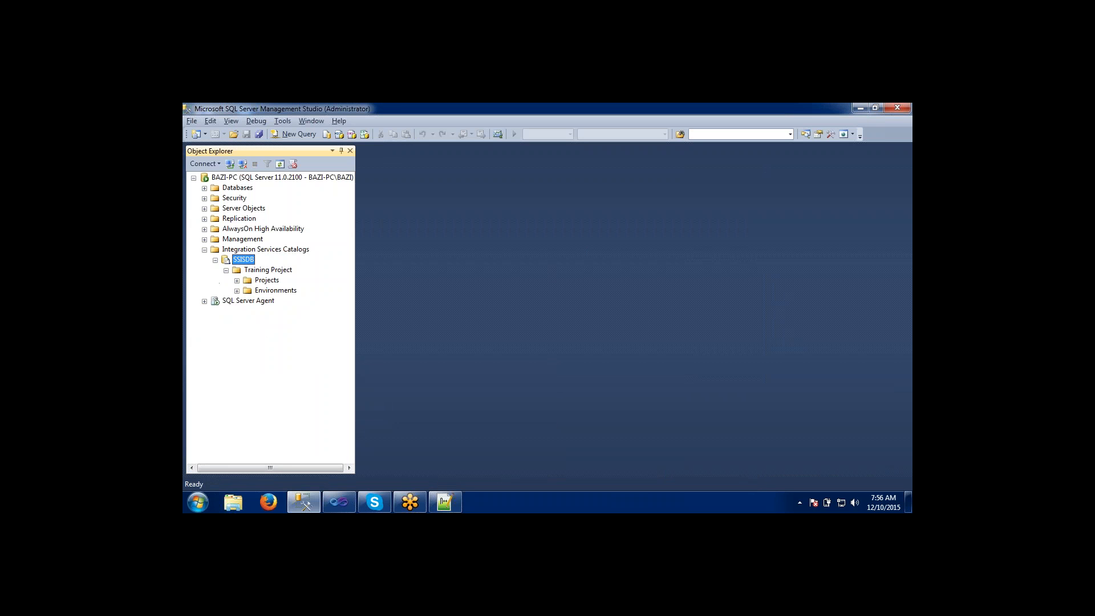
left_click(237, 280)
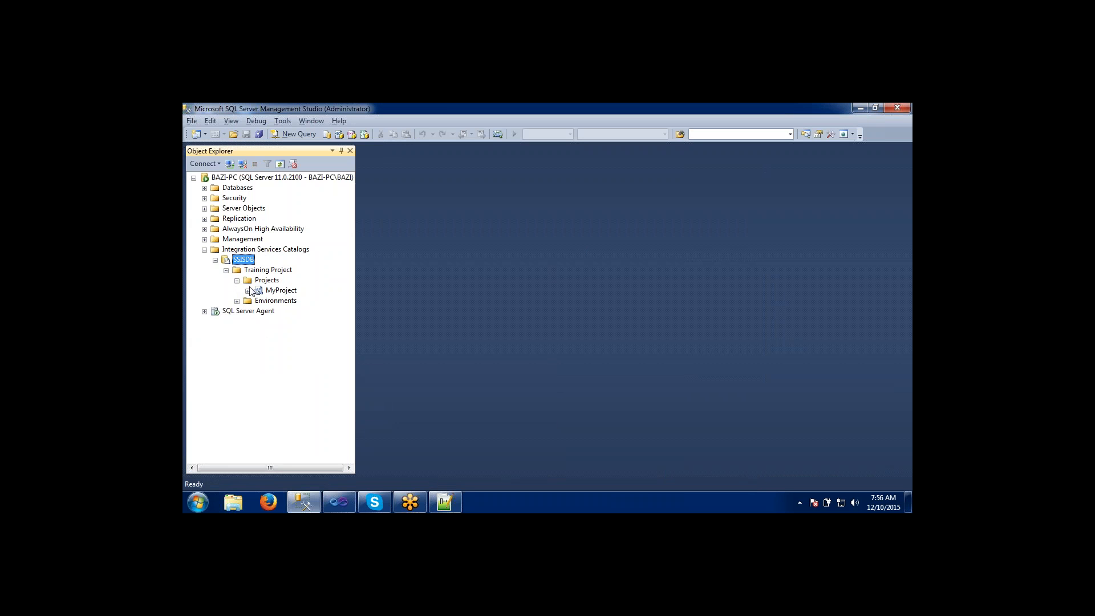
left_click(264, 282)
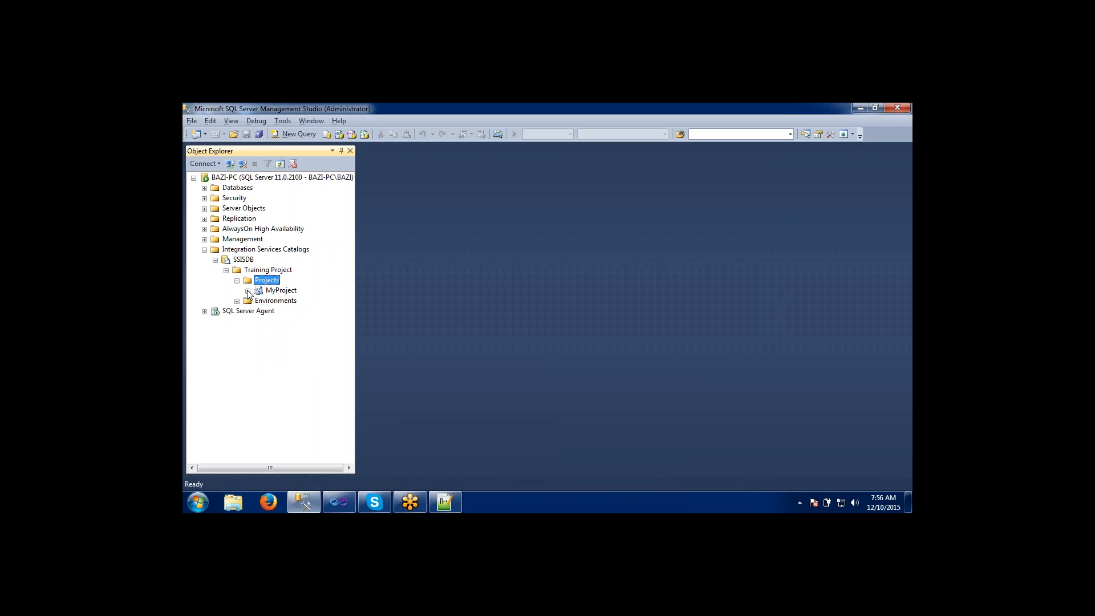
left_click(248, 291)
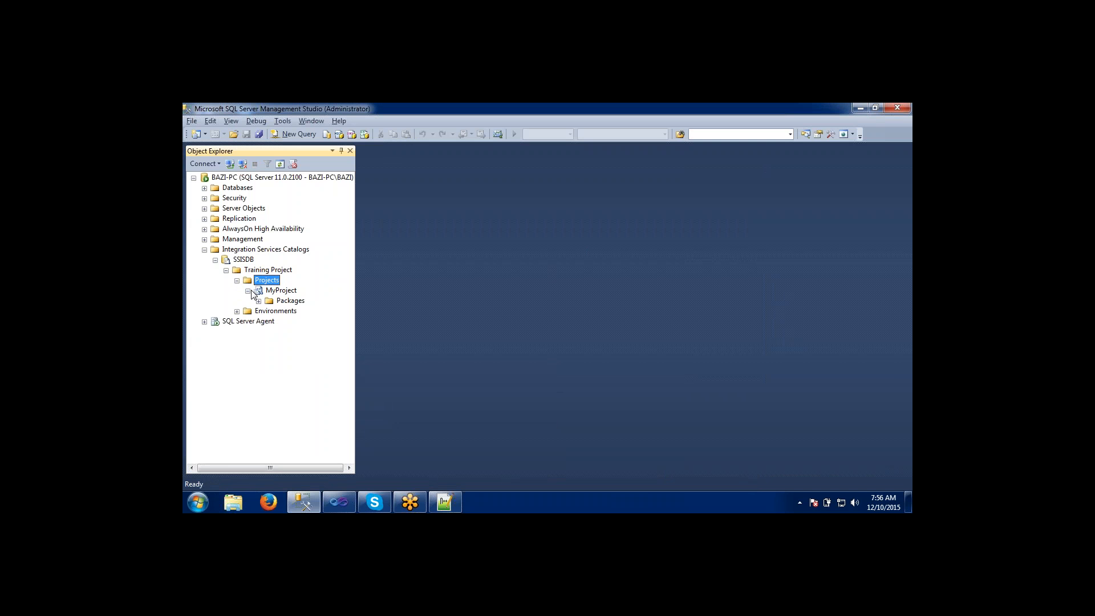
Compare the deployed MyProject with the project in Visual Studio and expand its Packages folder in SQL Server Management Studio to review the packages.
left_click(288, 294)
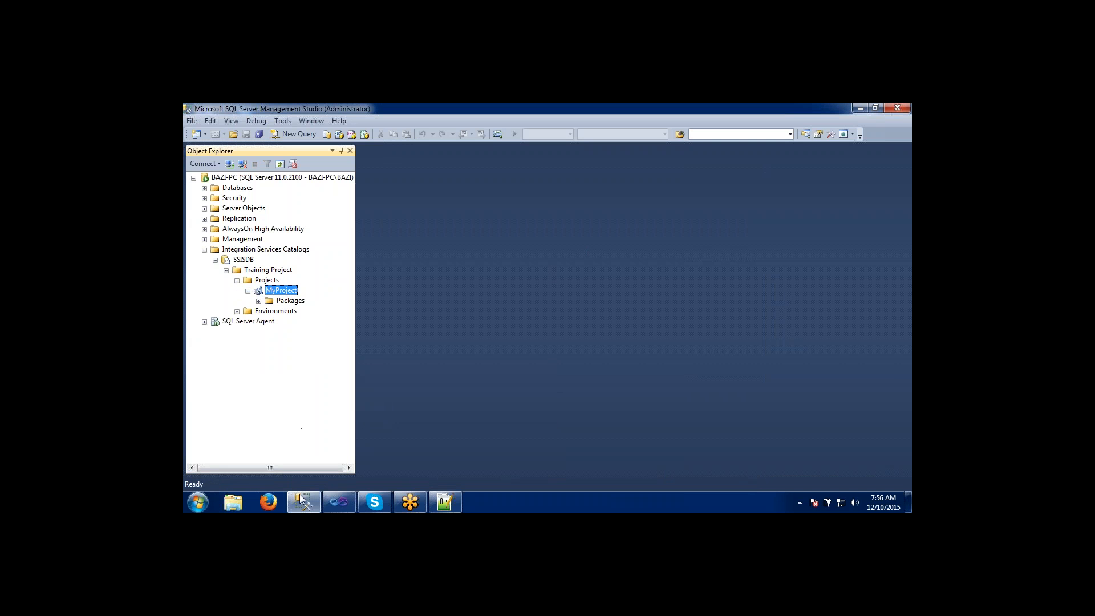
left_click(344, 502)
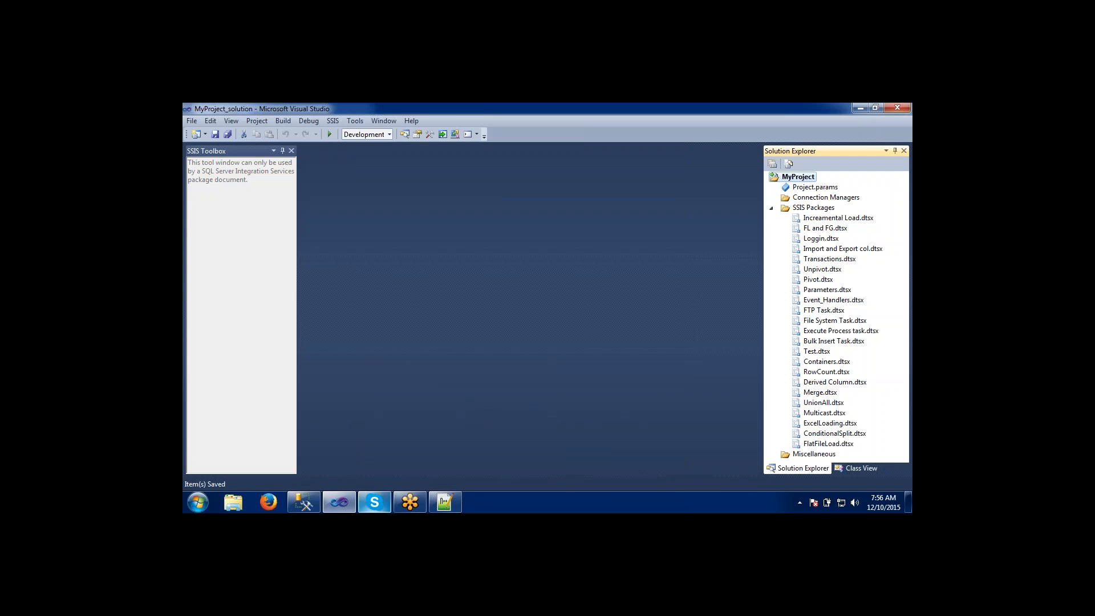
left_click(313, 502)
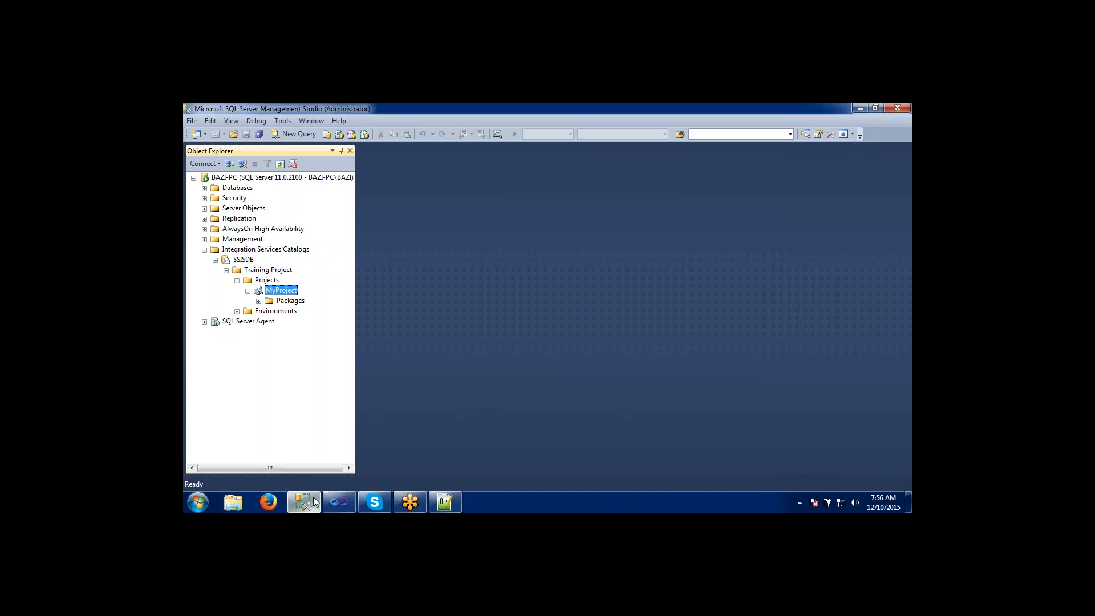
left_click(258, 301)
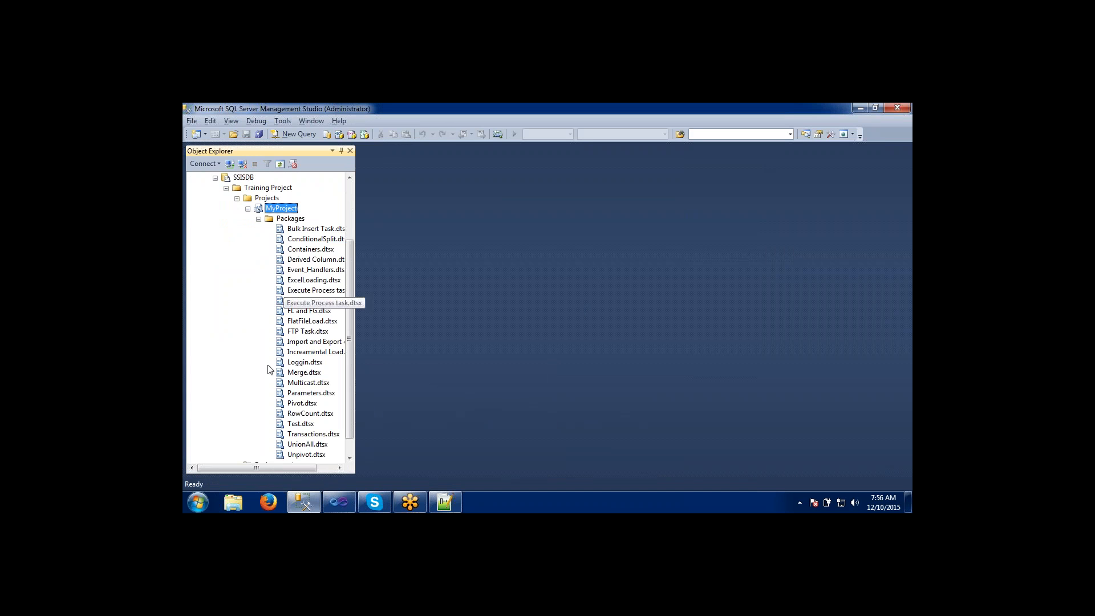
left_click_drag(262, 467, 290, 467)
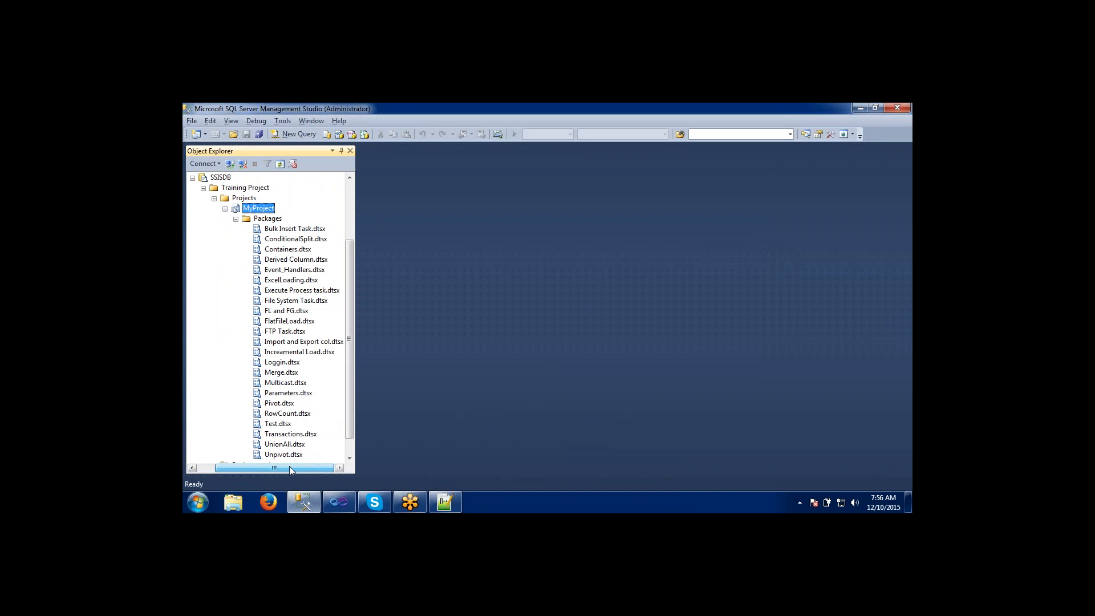
left_click_drag(348, 373, 351, 409)
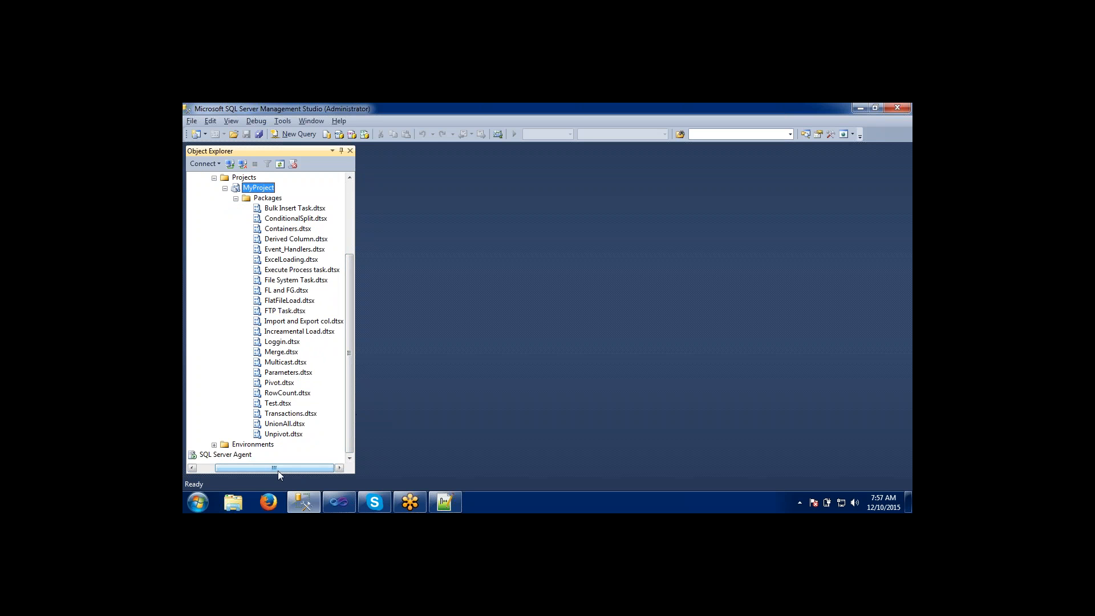
Widen the Object Explorer pane until the full names of the deployed packages fit.
mouse_move(277, 469)
left_mouse_down()
mouse_move(259, 468)
mouse_move(281, 468)
left_mouse_up()
left_click_drag(280, 468, 258, 468)
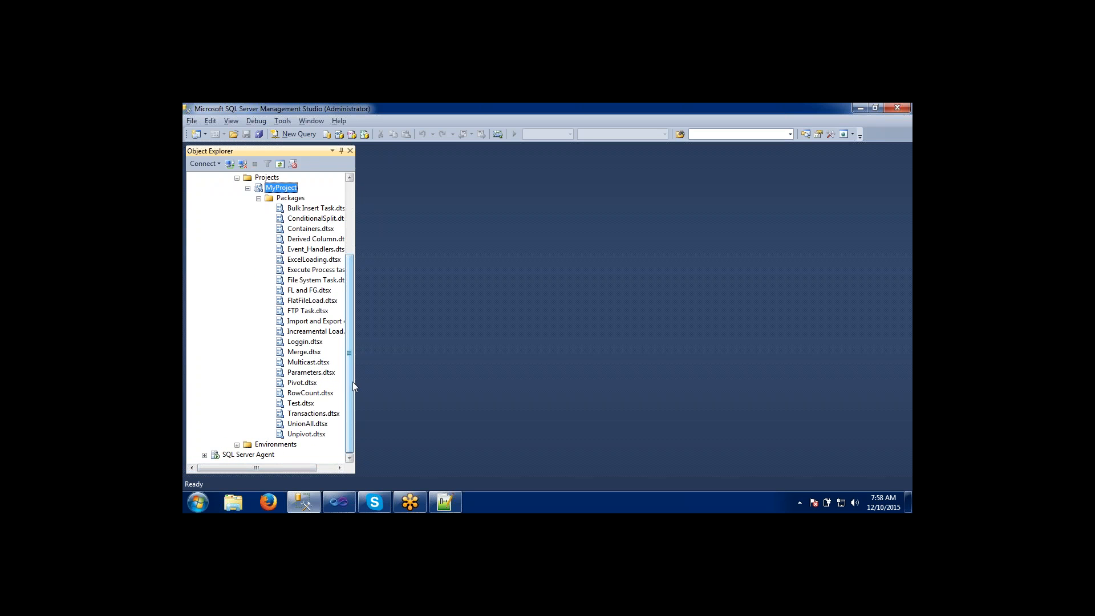
left_click_drag(356, 373, 444, 364)
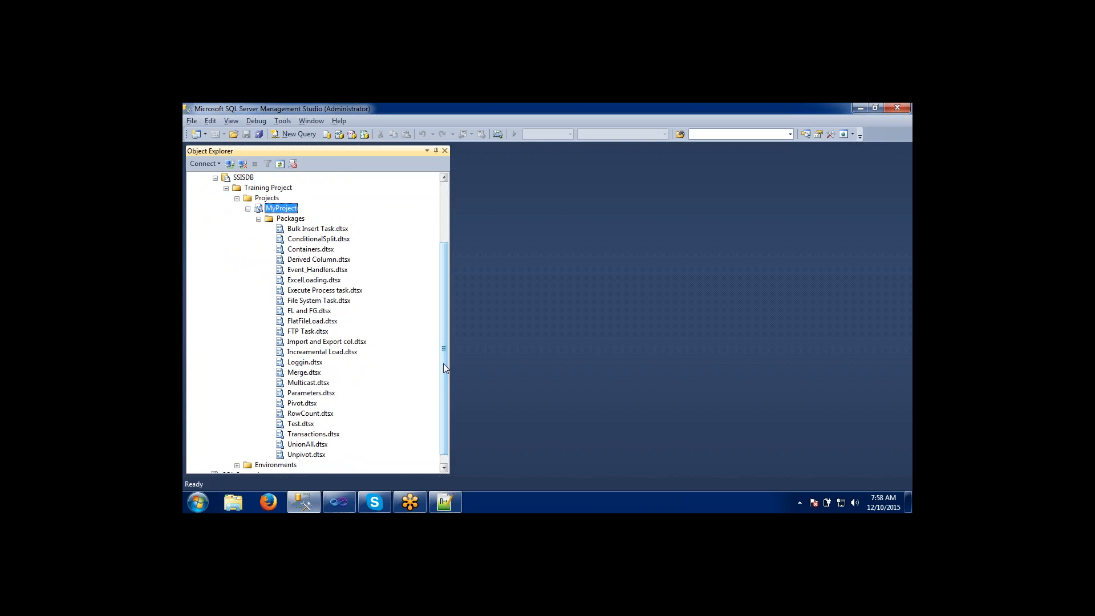
Check the package list in Visual Studio, and go through the deployed packages under MyProject in SQL Server Management Studio.
left_click(347, 501)
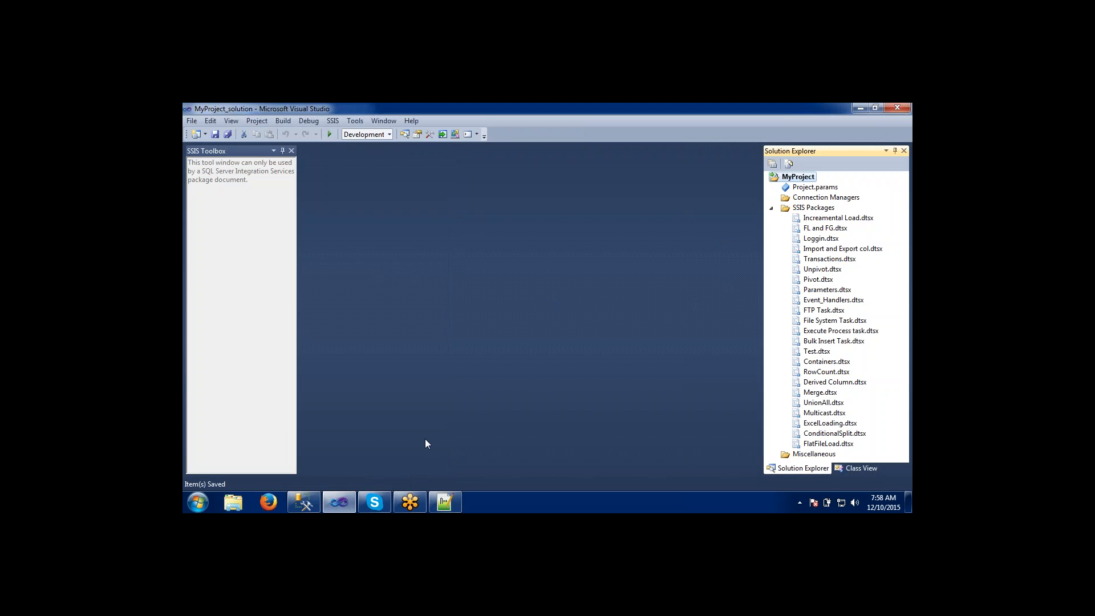
left_click(302, 501)
left_click(313, 341)
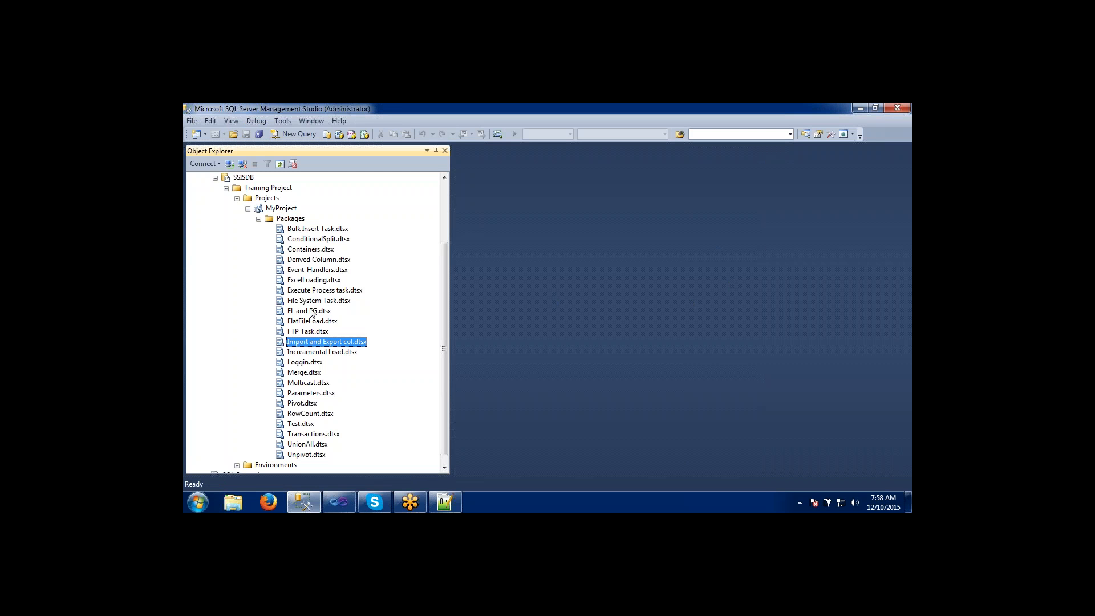
left_click(311, 311)
left_click(311, 281)
left_click(310, 260)
left_click(306, 241)
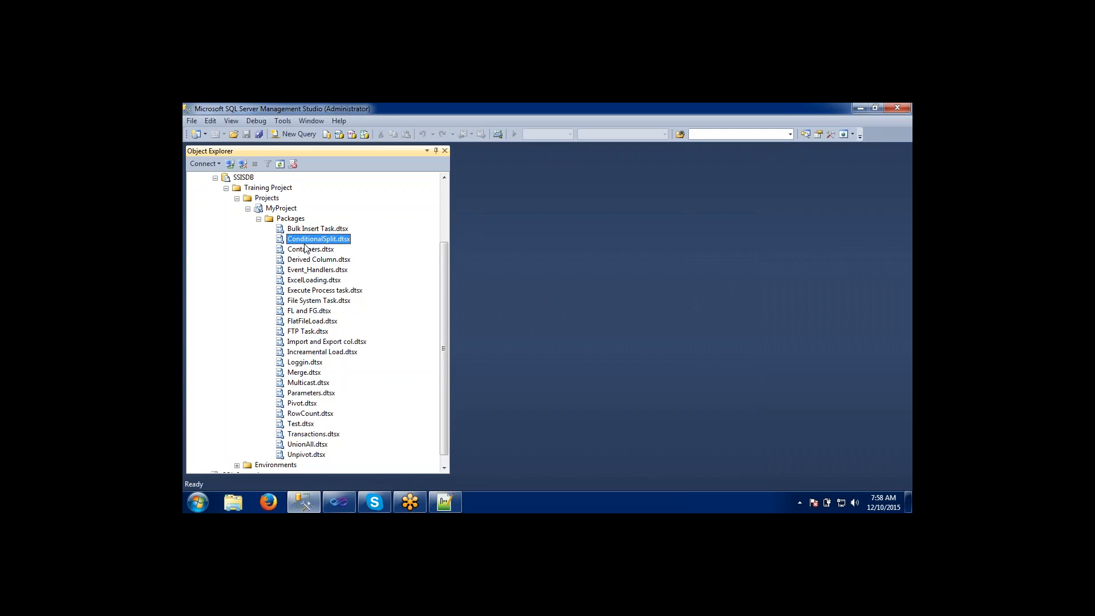
left_click(305, 232)
left_click(309, 323)
left_click(310, 365)
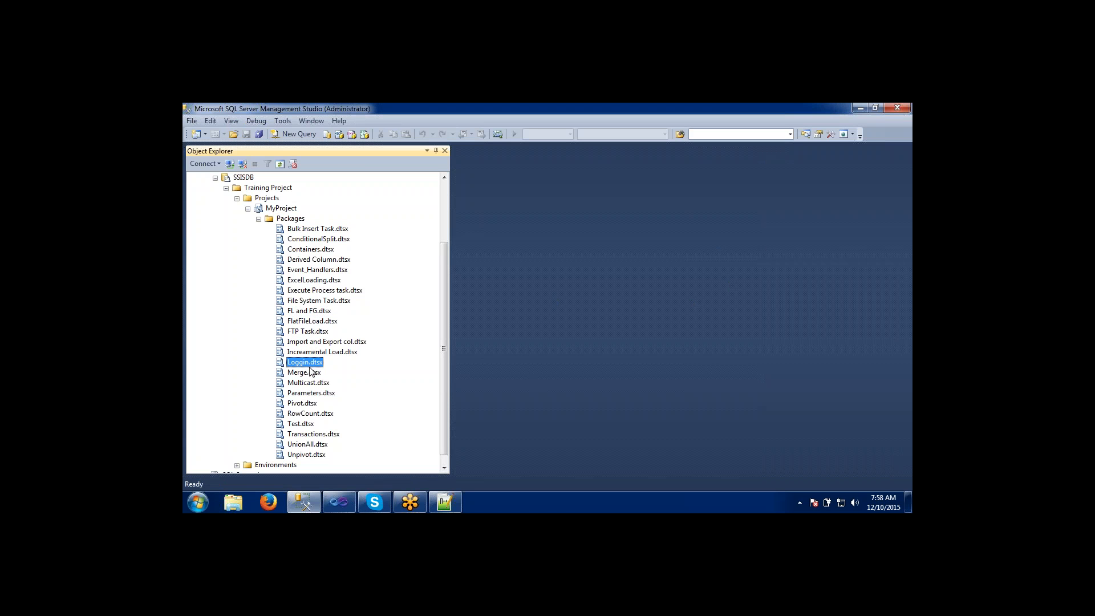
left_click(311, 415)
left_click(308, 455)
left_click(306, 374)
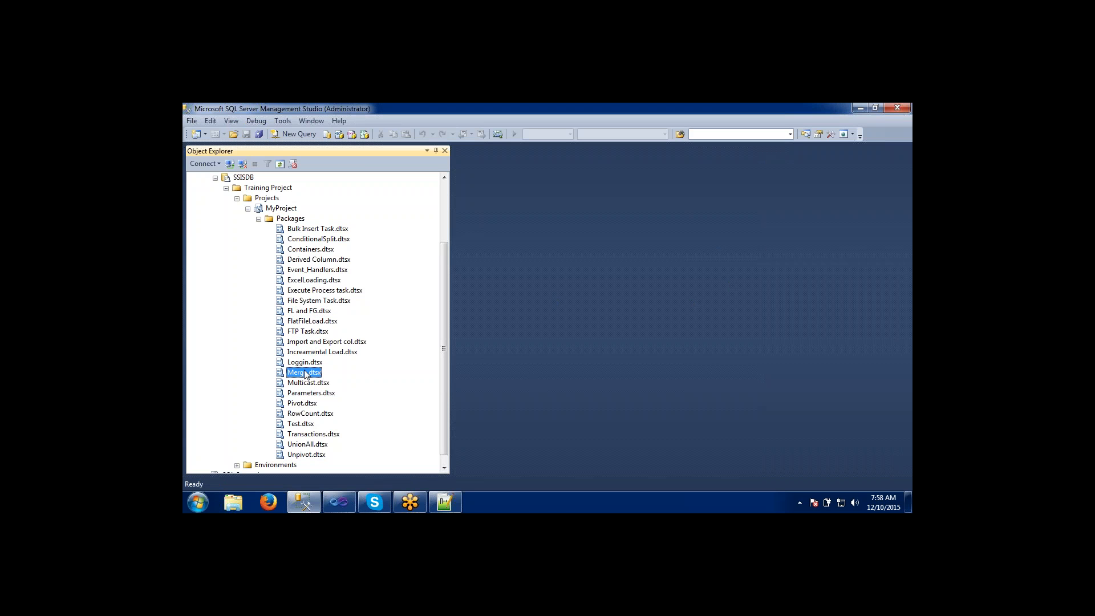
left_click(305, 321)
left_click(300, 272)
left_click(299, 254)
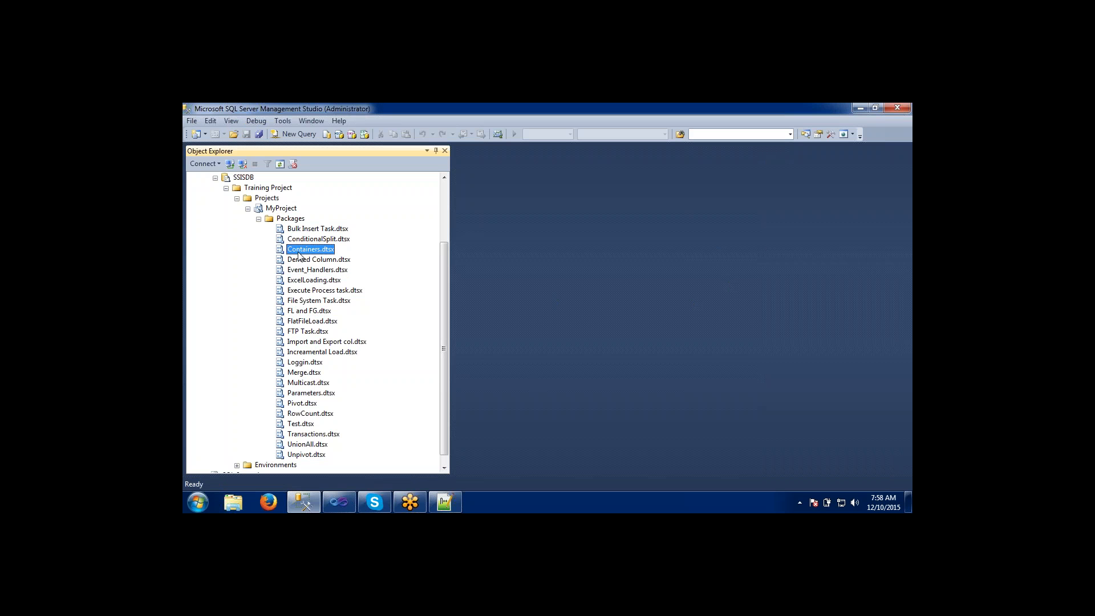
left_click(301, 240)
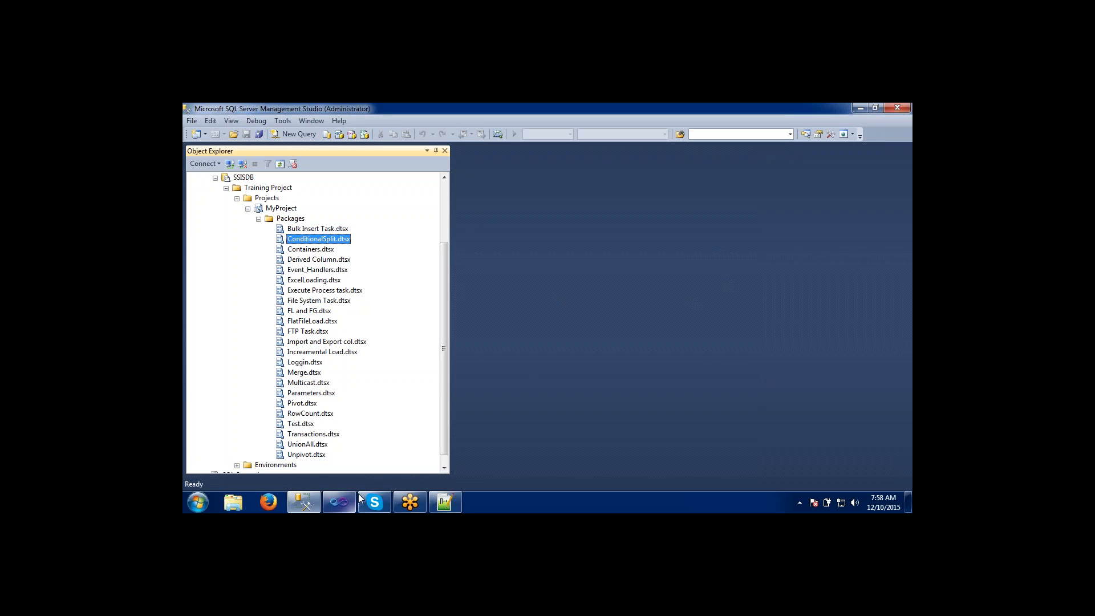
Collapse the SSIS Packages folder of MyProject in Visual Studio and return to SQL Server Management Studio.
left_click(340, 502)
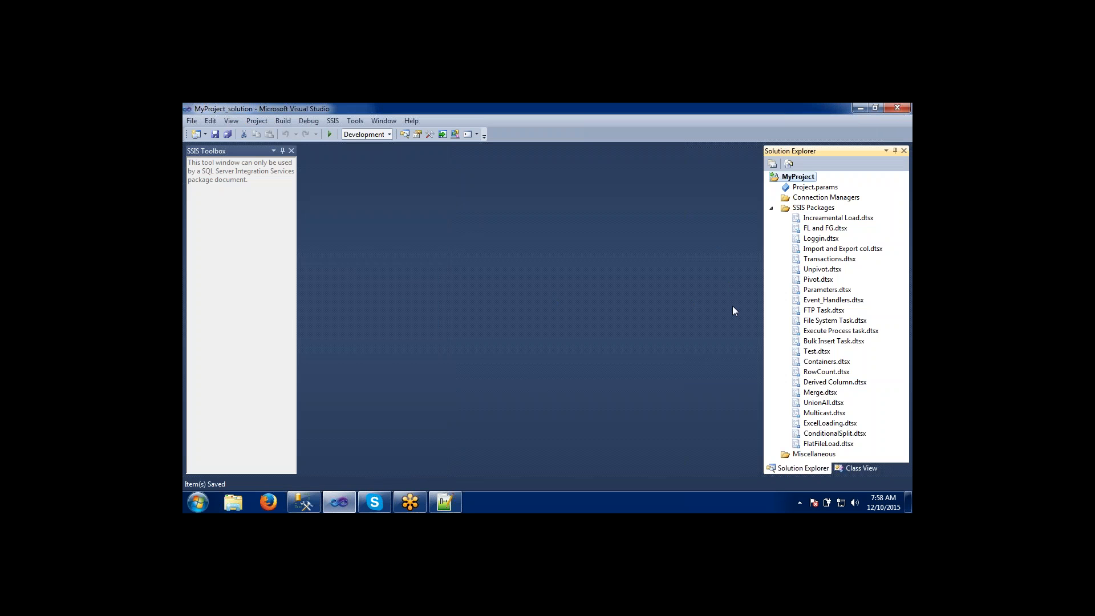
left_click(772, 208)
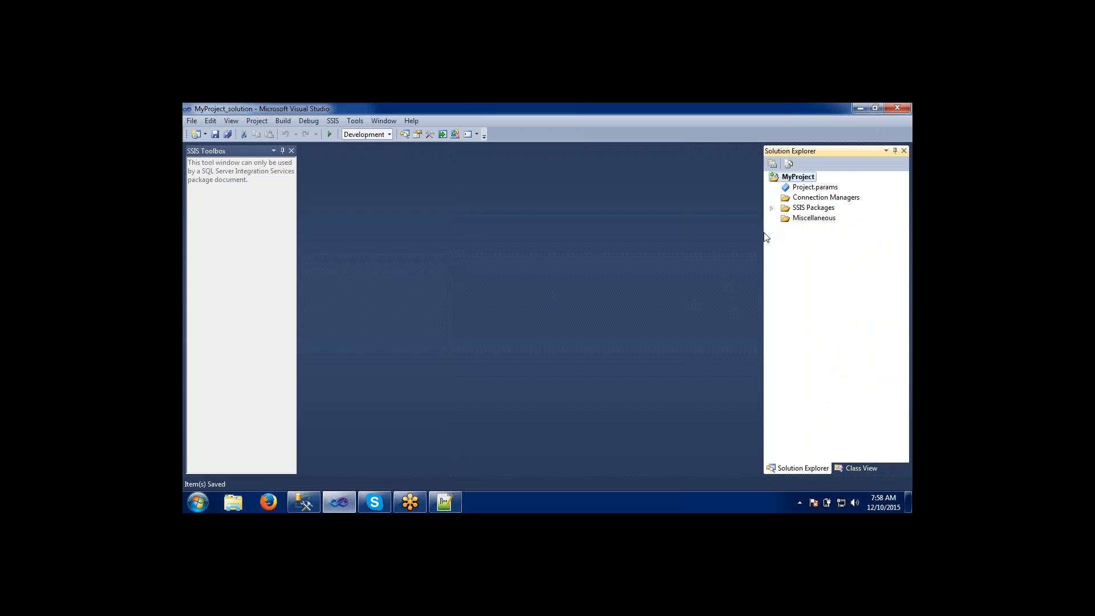
key("alt+Tab")
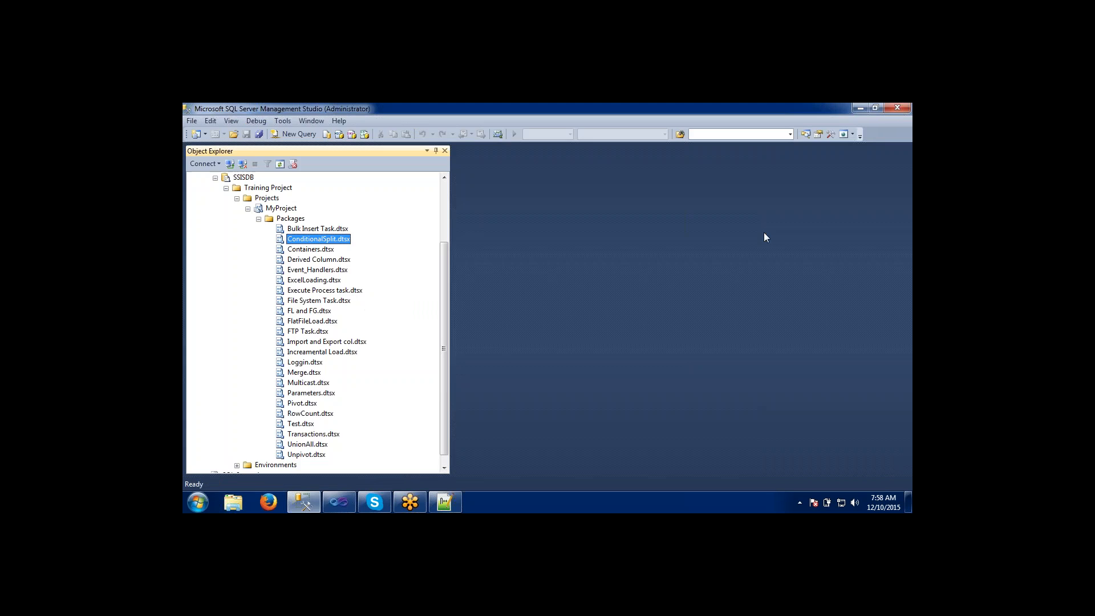
Examine individual deployed packages in the Packages folder, including Loggin.dtsx, Derived Column.dtsx, Pivot.dtsx, FlatFileLoad.dtsx and Containers.dtsx.
left_click(308, 360)
left_click(303, 302)
left_click(302, 261)
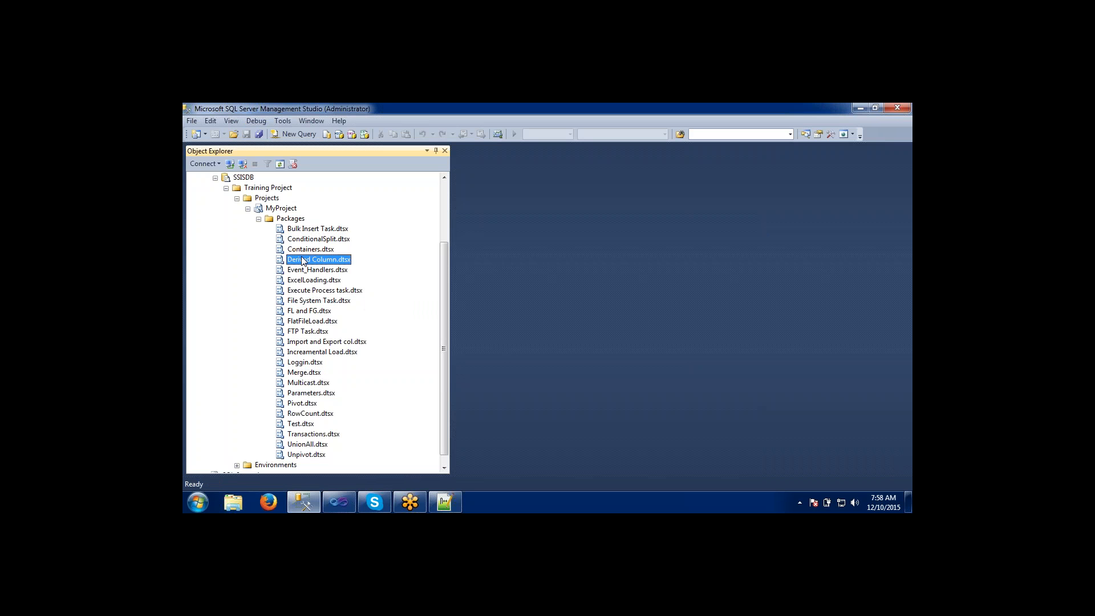
left_click(302, 354)
left_click(299, 404)
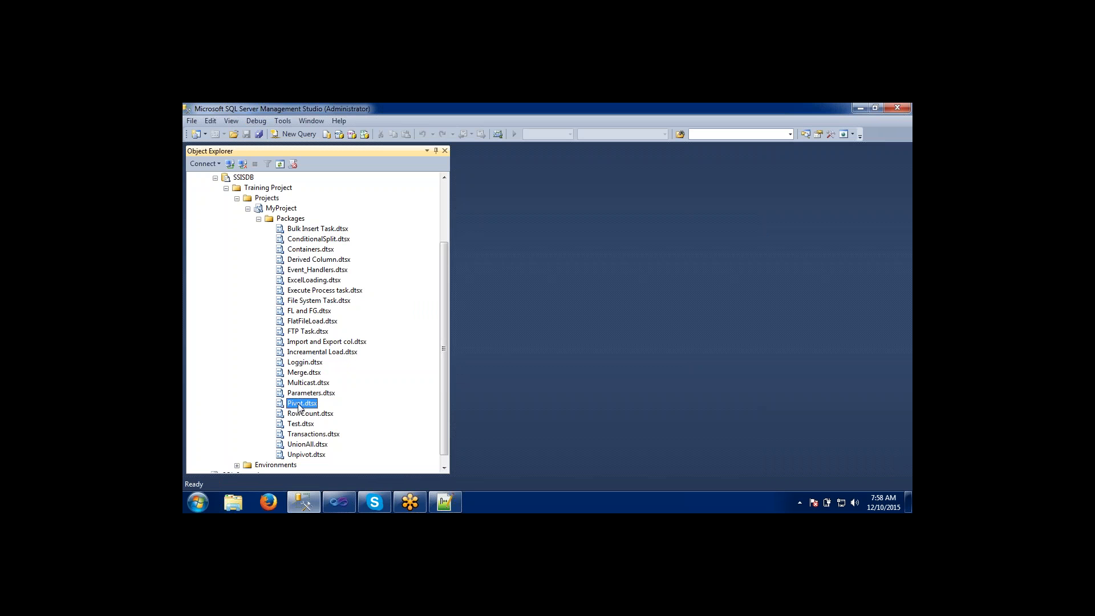
left_click(298, 364)
left_click(303, 322)
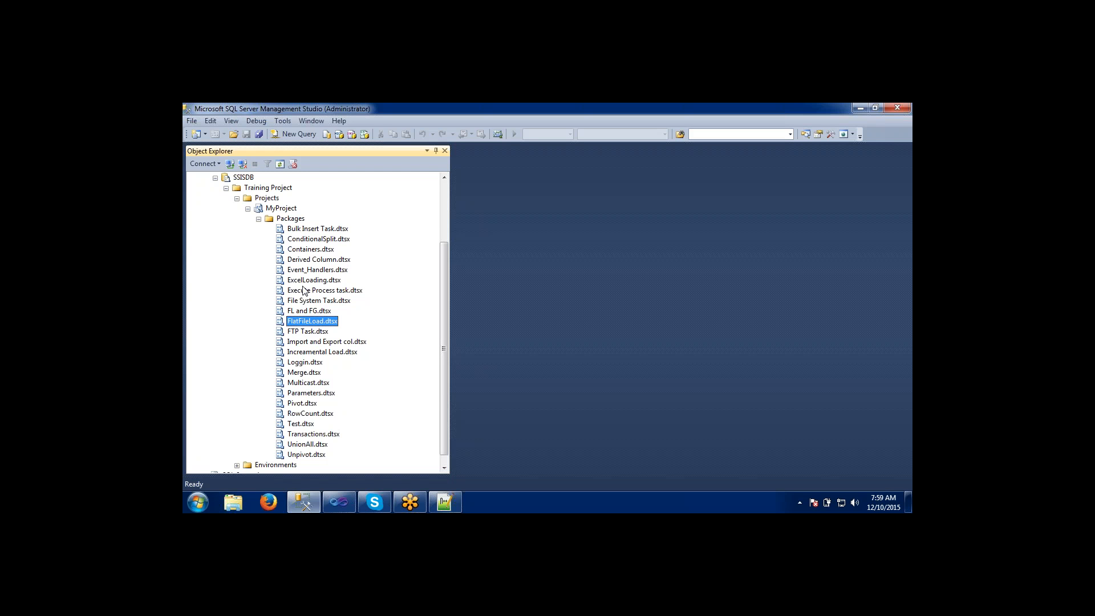
left_click(306, 251)
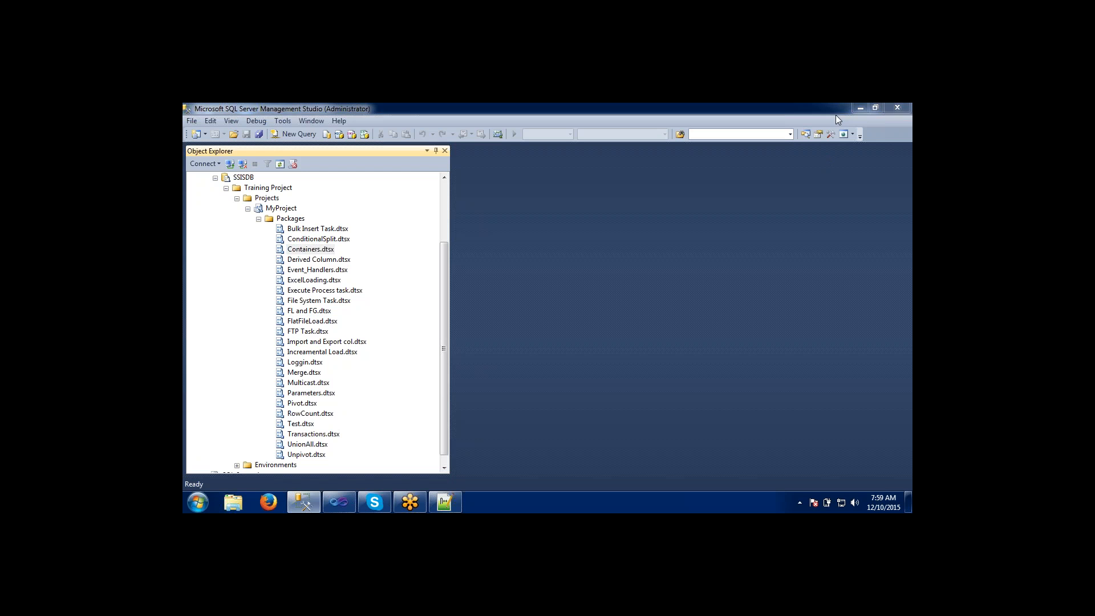
Review the deployed package list under Integration Services Catalogs again and select FlatFileLoad.dtsx.
left_click(817, 320)
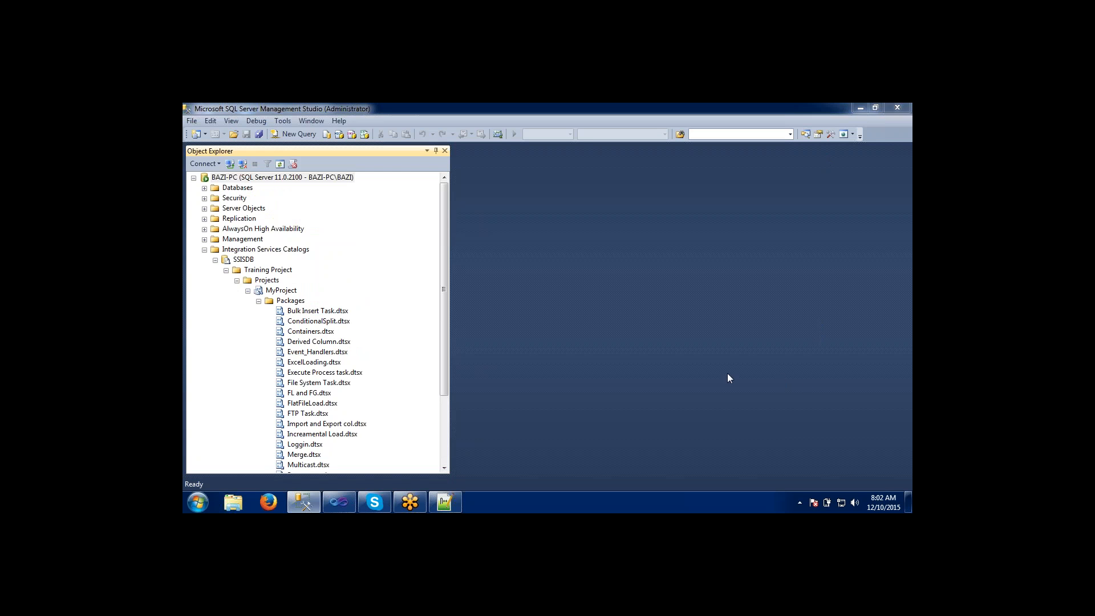
left_click(494, 344)
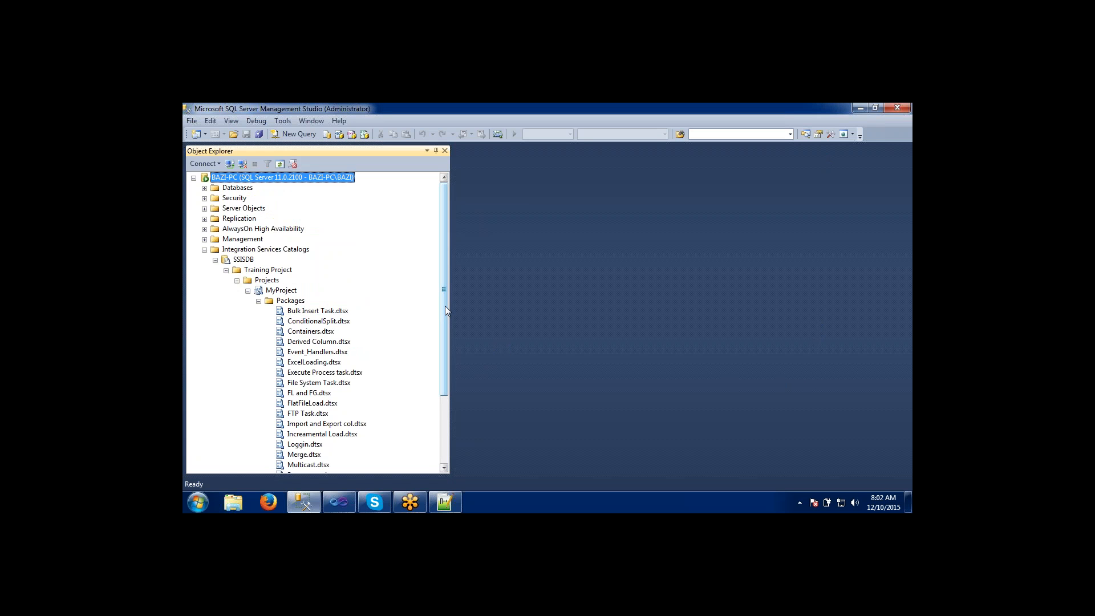
mouse_move(446, 306)
left_mouse_down()
mouse_move(446, 387)
mouse_move(443, 323)
left_mouse_up()
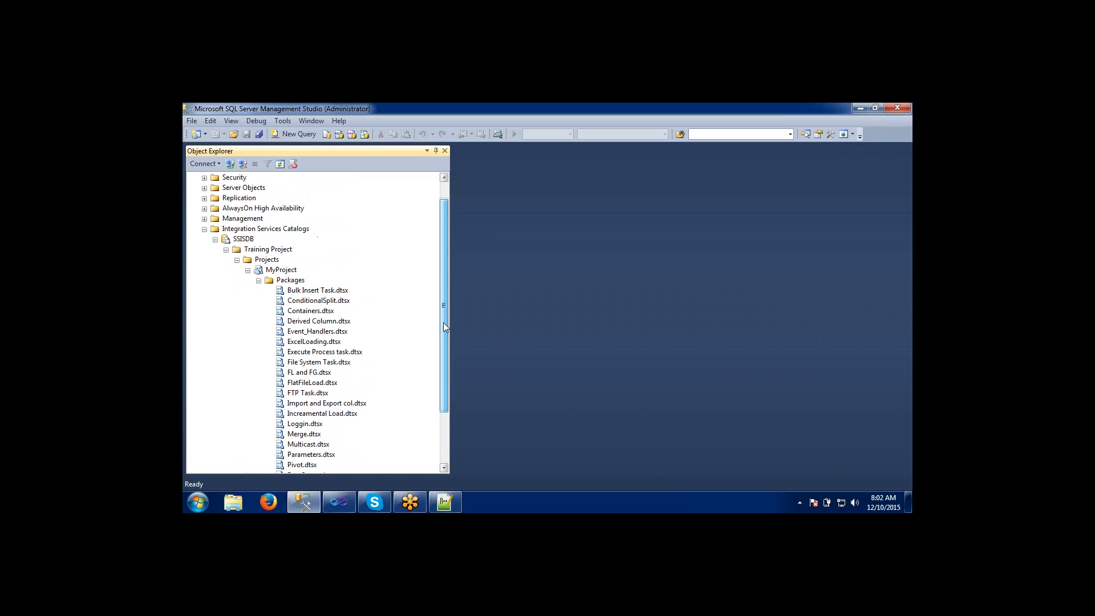
left_click(317, 434)
left_click(311, 384)
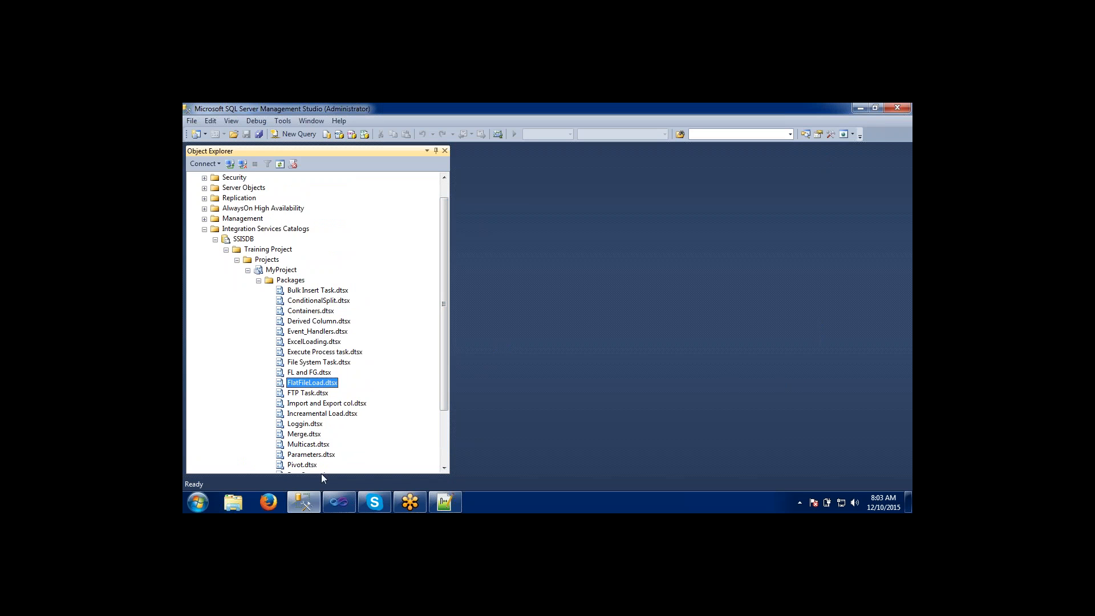
Switch to Visual Studio, expand the SSIS Packages folder of MyProject, and select Bulk Insert Task.dtsx.
left_click(338, 503)
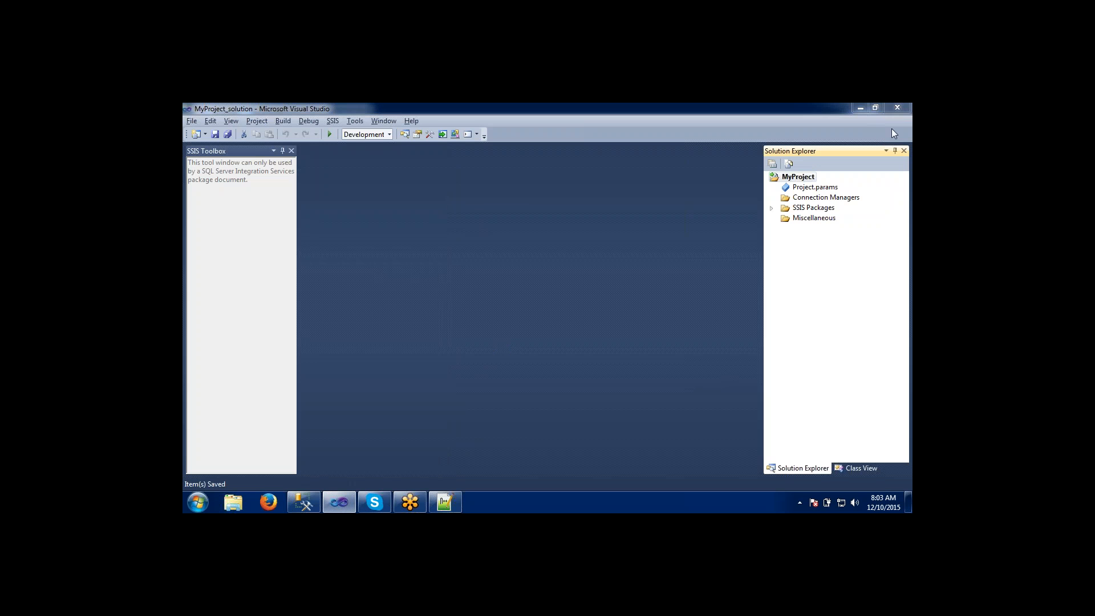
left_click(771, 207)
left_click(809, 254)
left_click(817, 341)
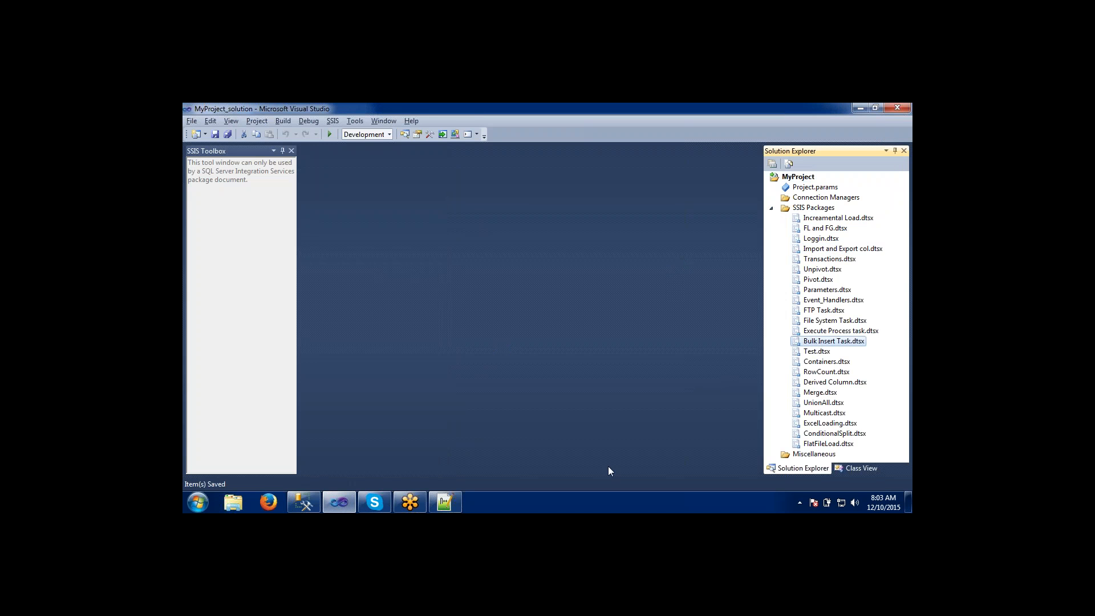
Check which actions SQL Server Management Studio offers for the deployed Containers.dtsx package, and return to Visual Studio.
left_click(303, 502)
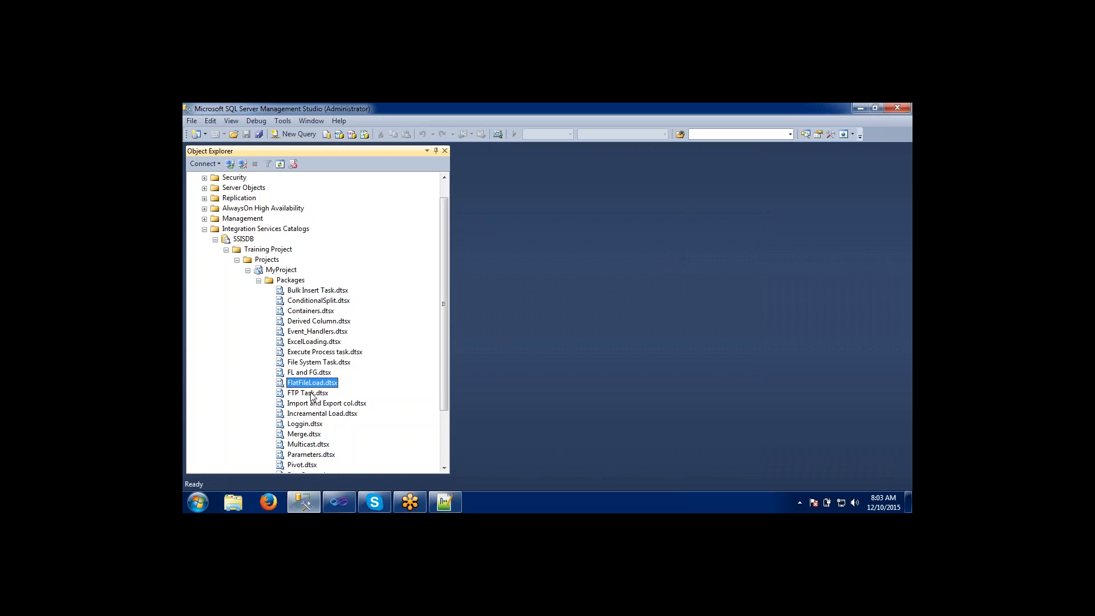
left_click(312, 342)
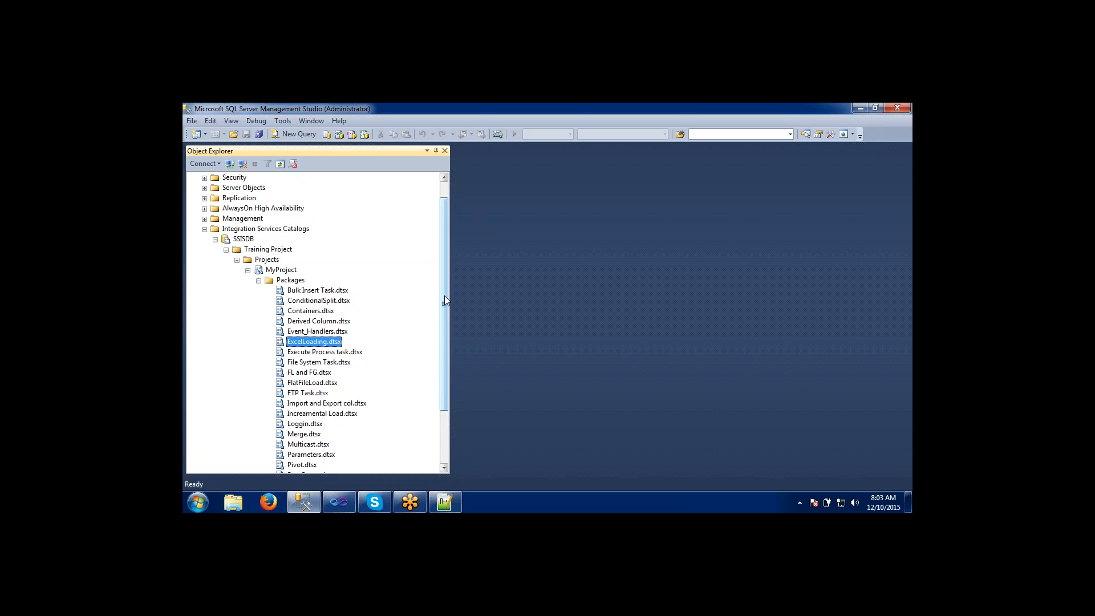
left_click_drag(444, 297, 445, 369)
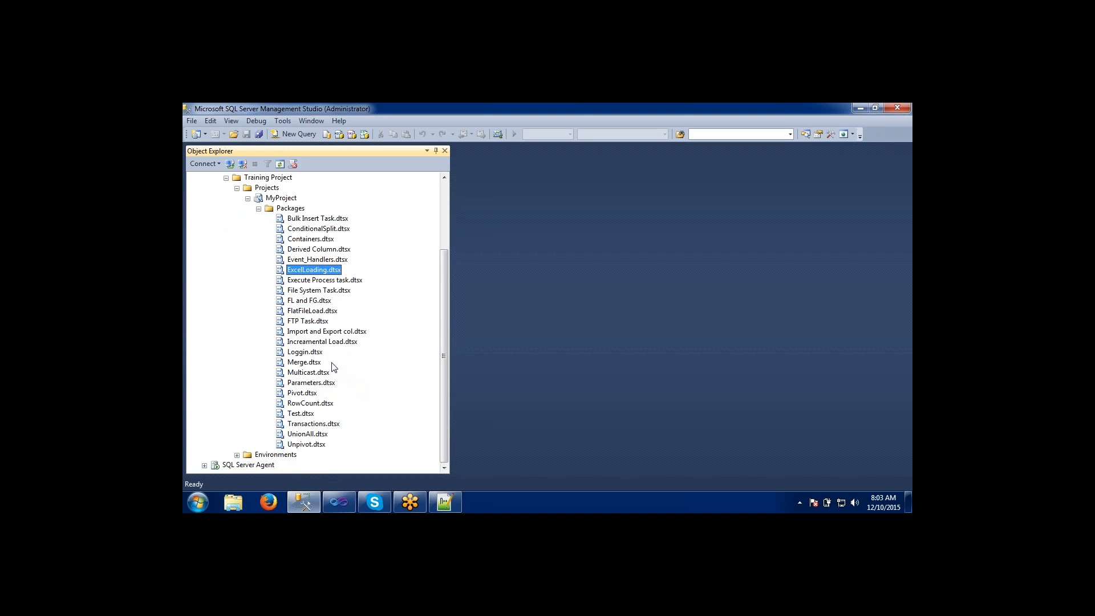
left_click(311, 333)
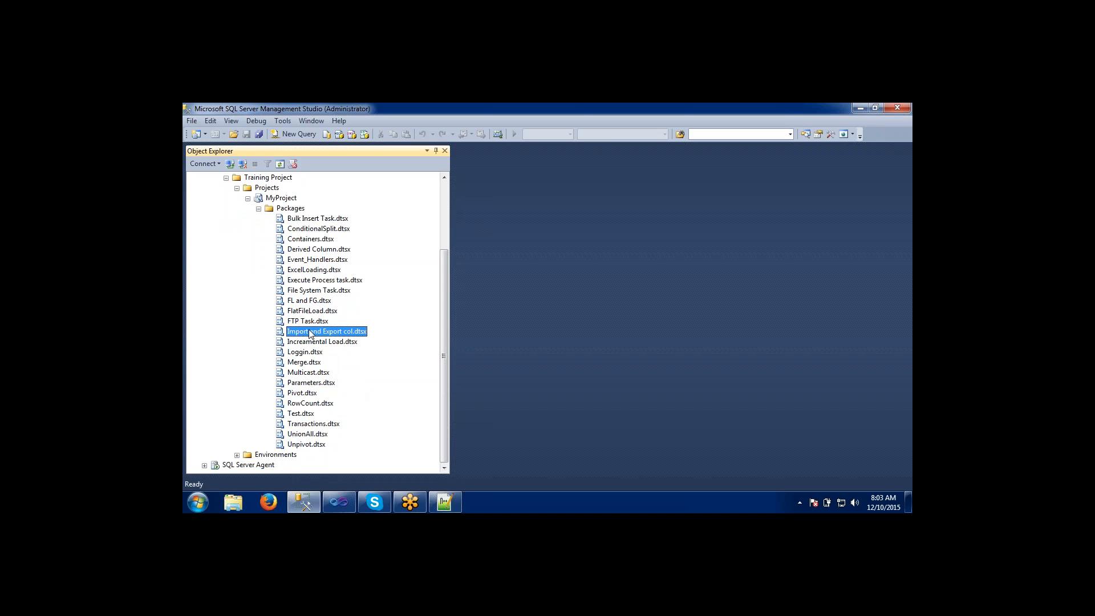
left_click(311, 240)
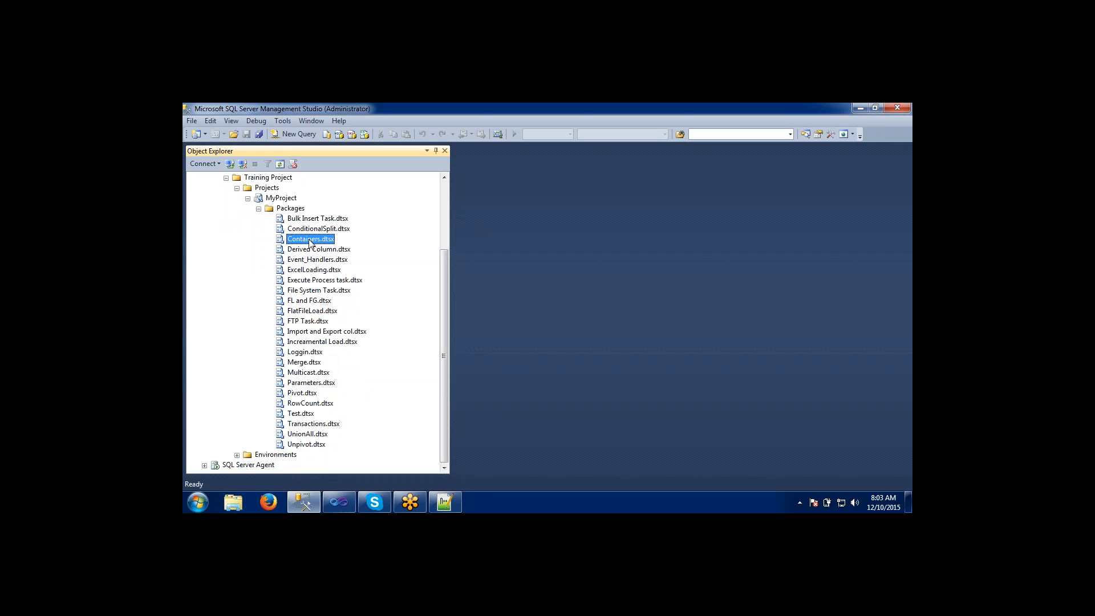
right_click(311, 242)
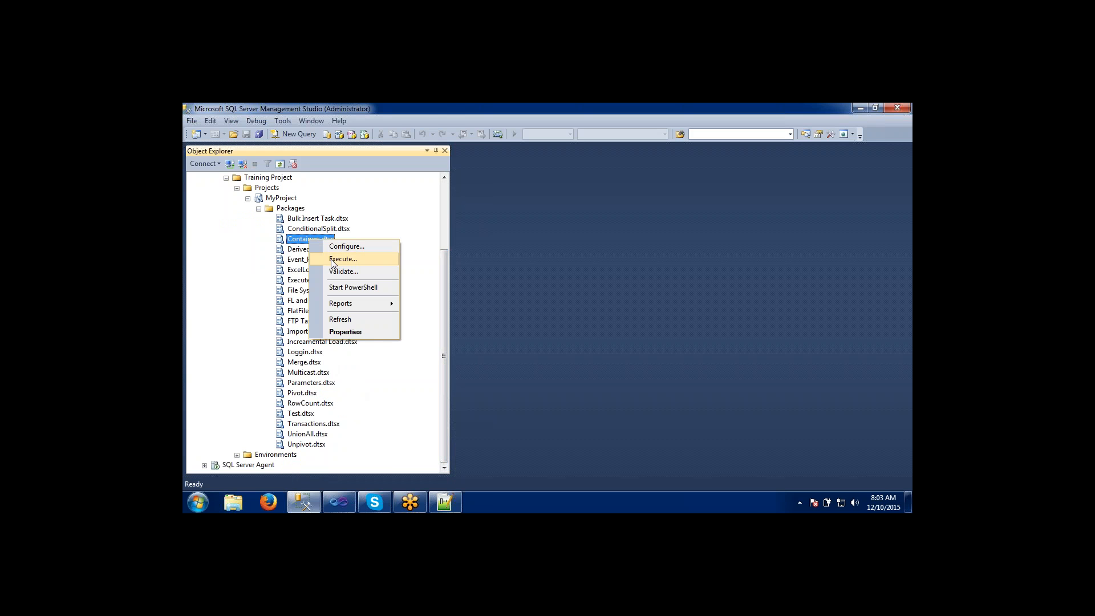
left_click(344, 504)
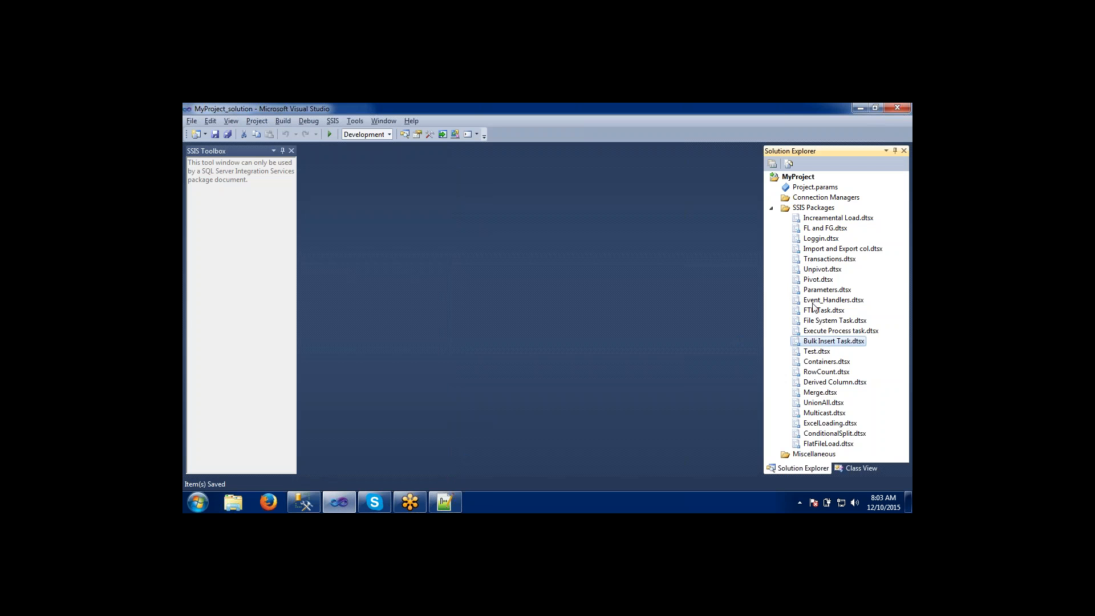
Open Containers.dtsx in the designer and check which actions SQL Server Management Studio offers for its deployed copy, returning to Visual Studio.
left_click(816, 363)
double_click(816, 363)
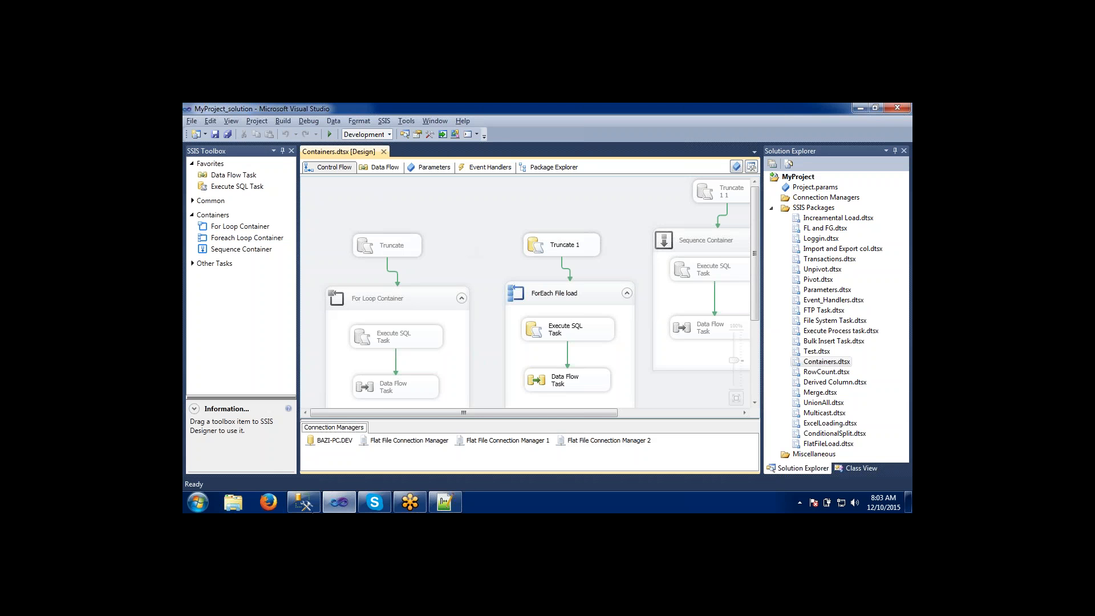
left_click(308, 502)
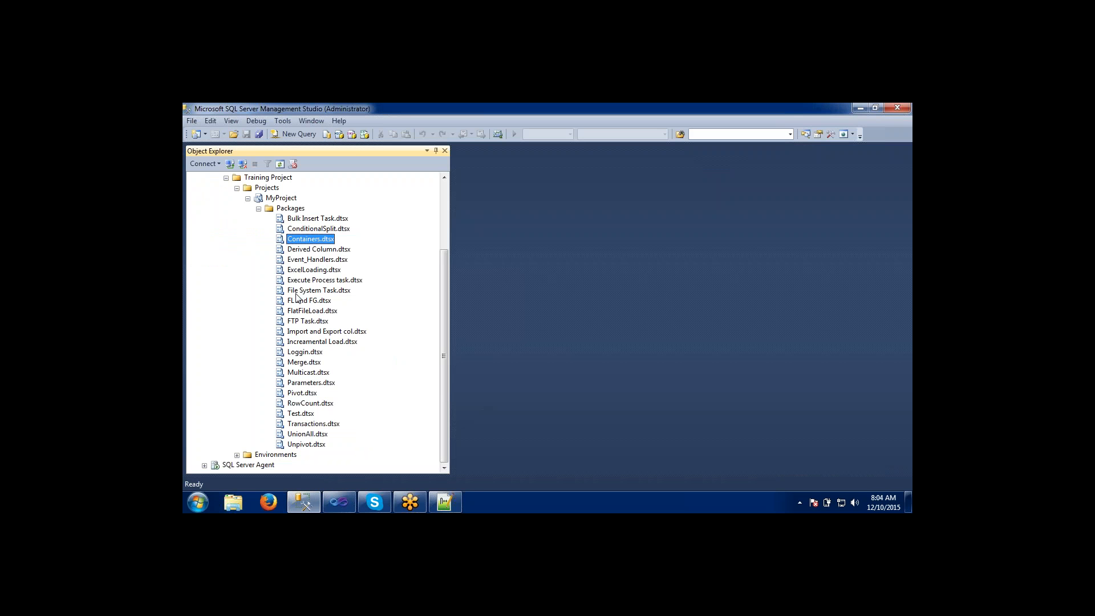
right_click(300, 243)
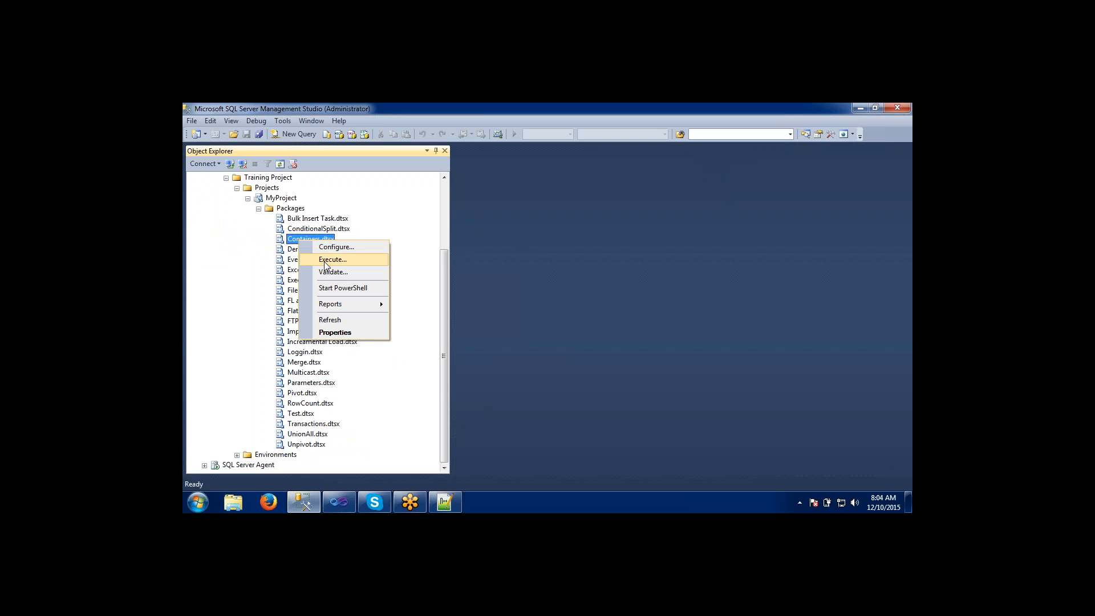
left_click(306, 499)
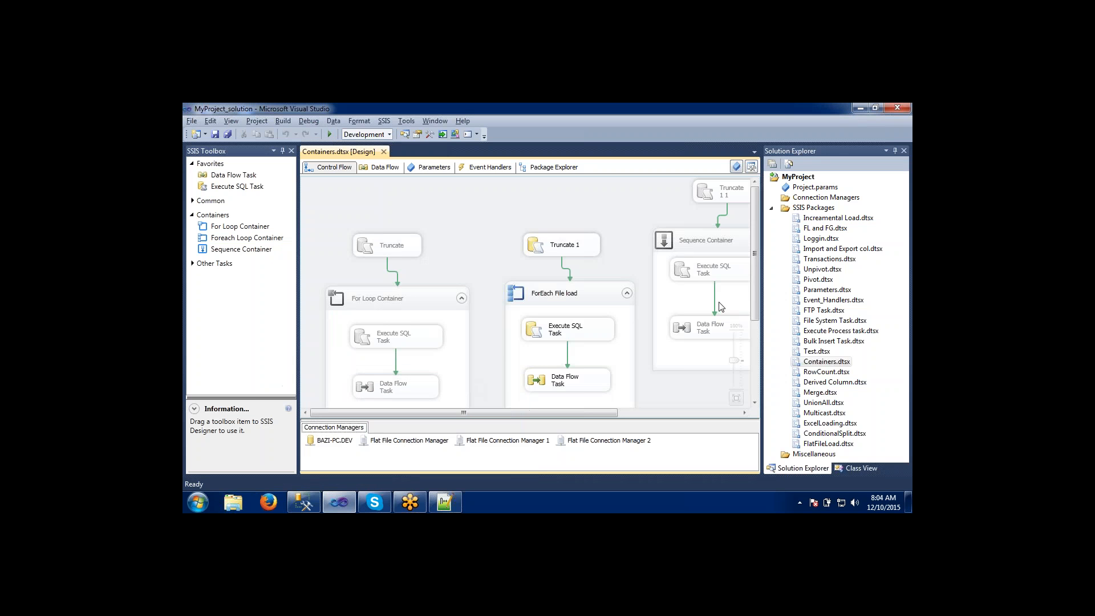
Inspect the SQL statement of the Truncate 1 task and the ForEach File load container in the Containers.dtsx control flow.
left_click_drag(755, 275, 755, 308)
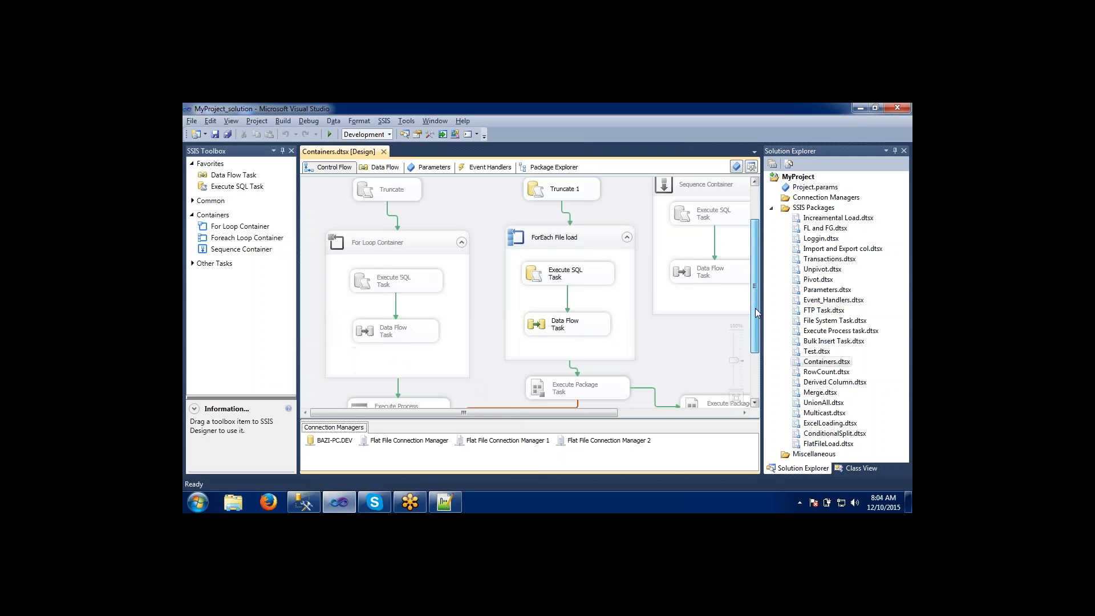
double_click(537, 192)
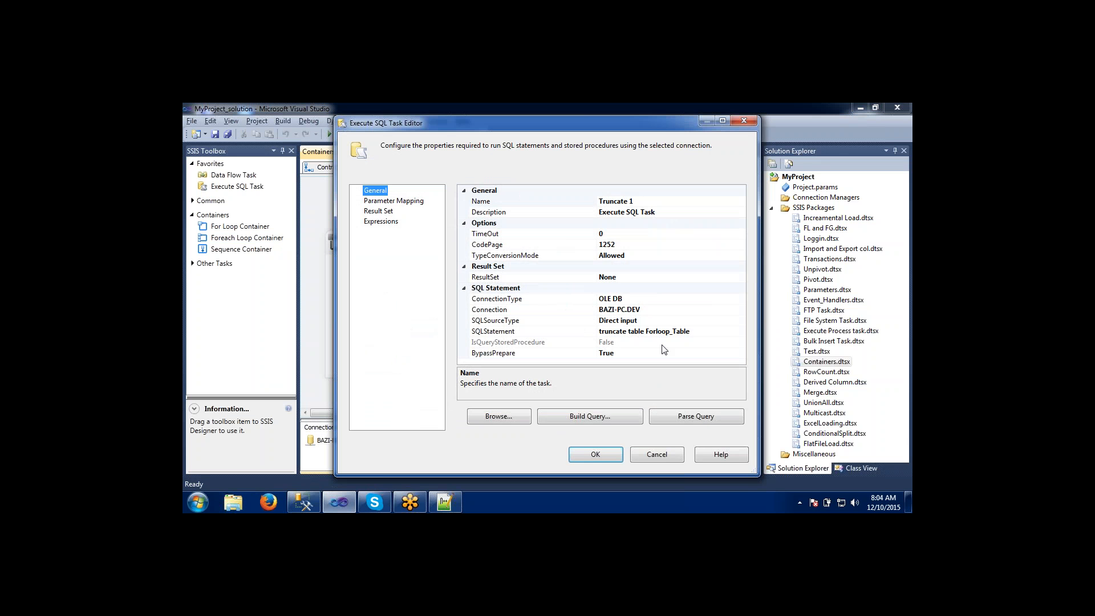
left_click(661, 456)
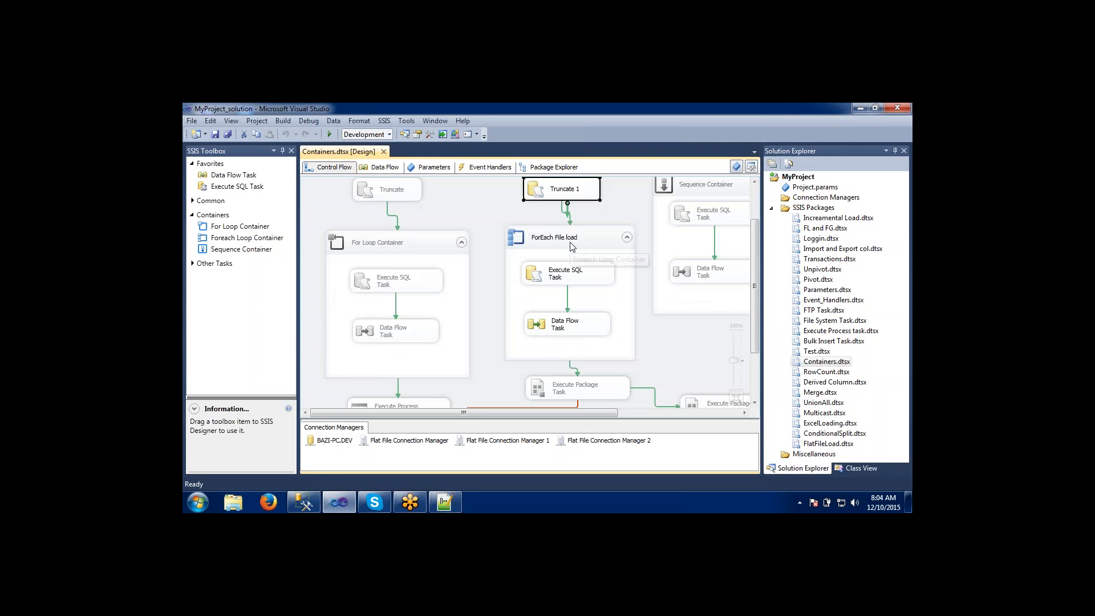
left_click(572, 246)
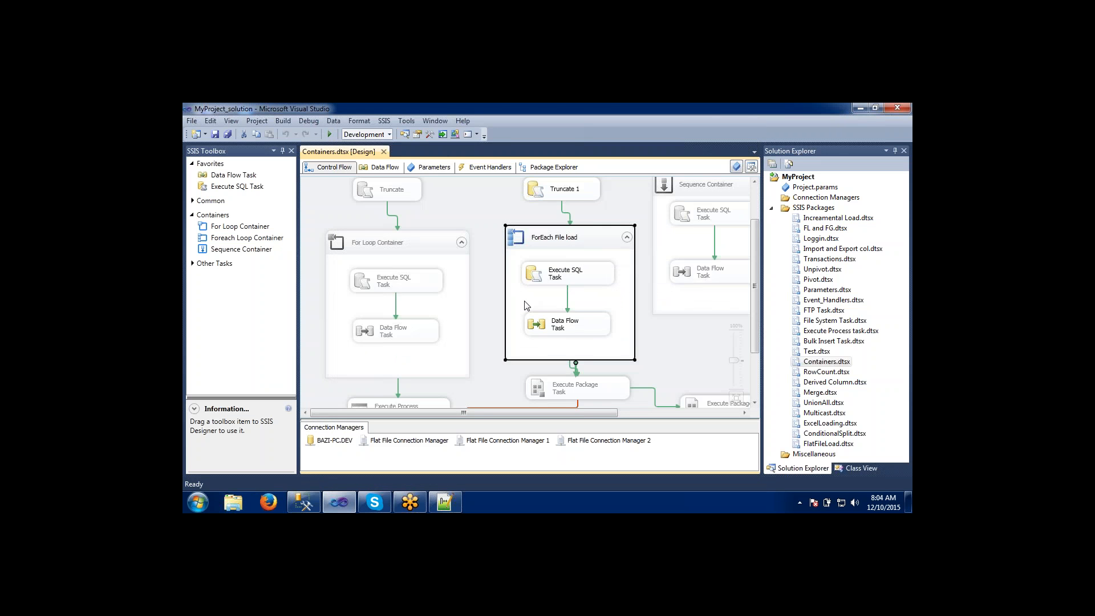
left_click(485, 248)
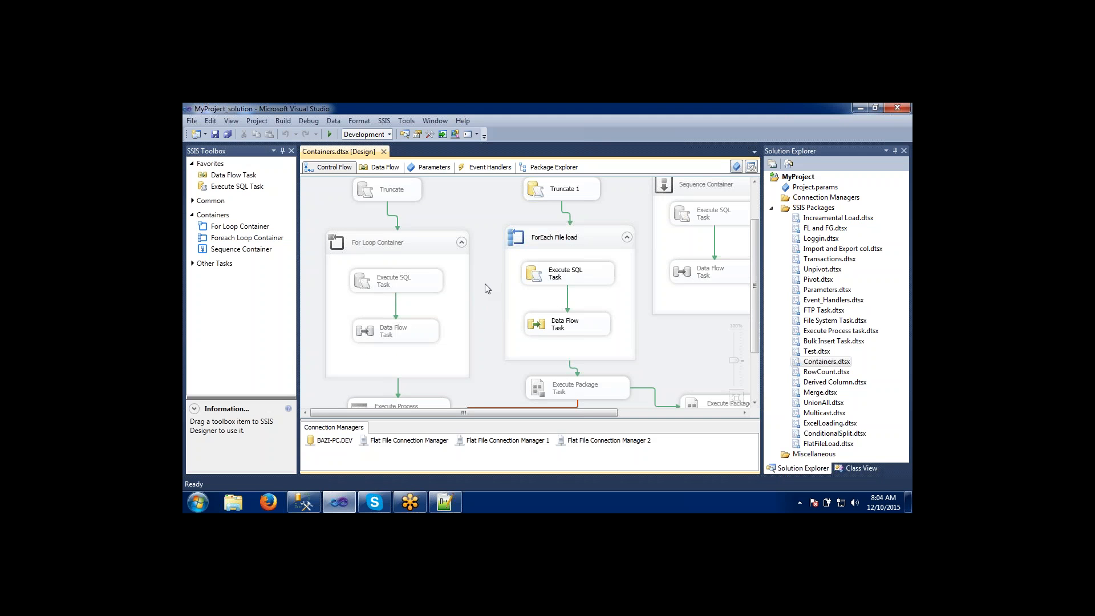
Switch to SQL Server Management Studio and open a new query against the DEV database.
left_click(305, 497)
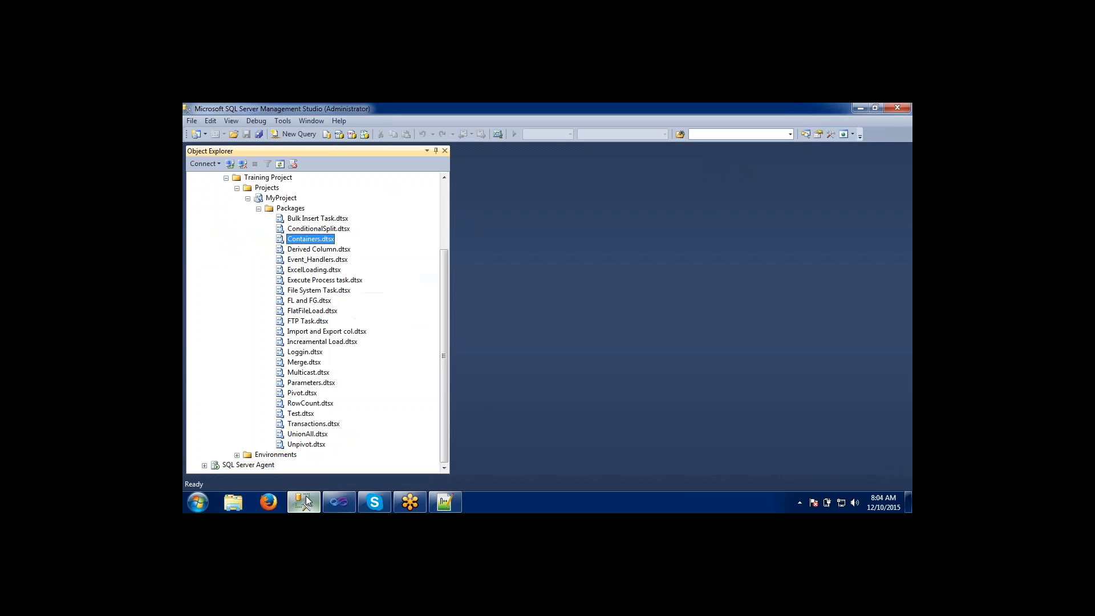
left_click(292, 132)
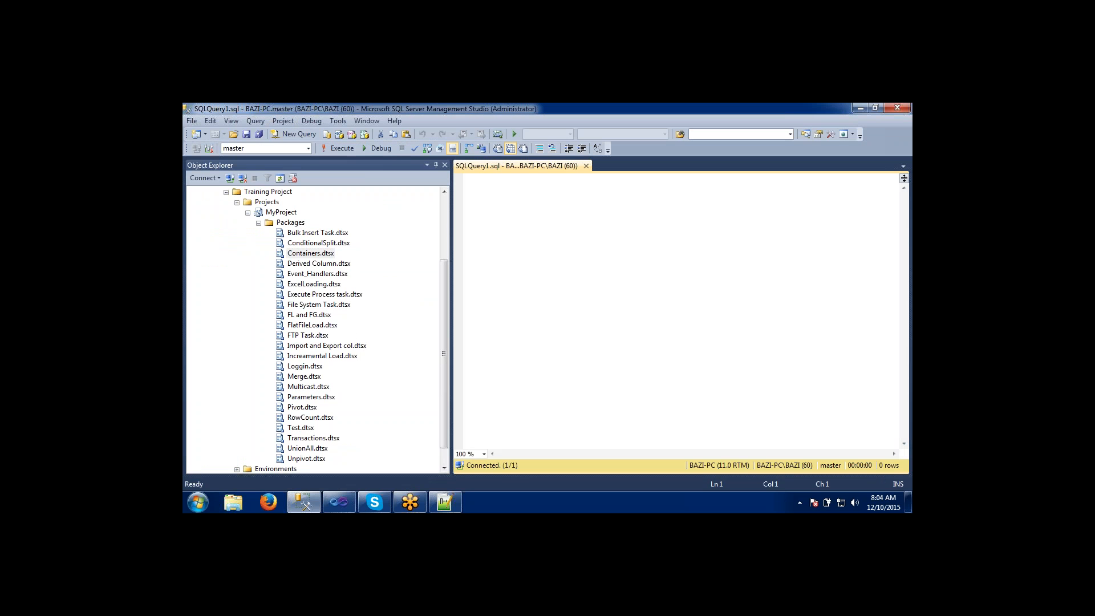
left_click(308, 148)
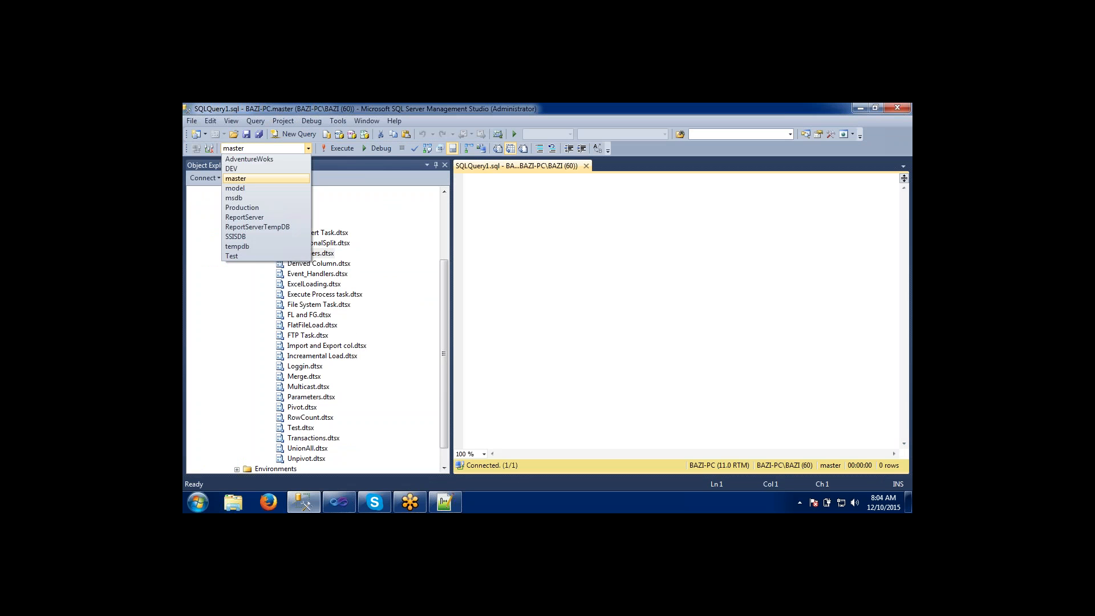
left_click(285, 168)
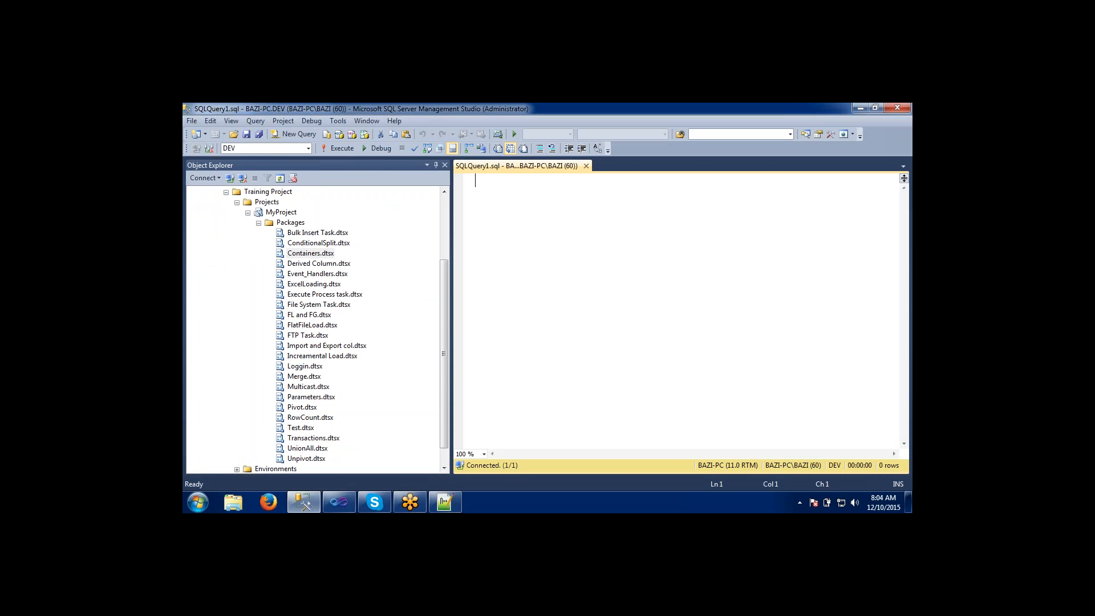
Run the query "select * from Forloop_Table" and check the CurrencyName values in the returned rows.
type("select *")
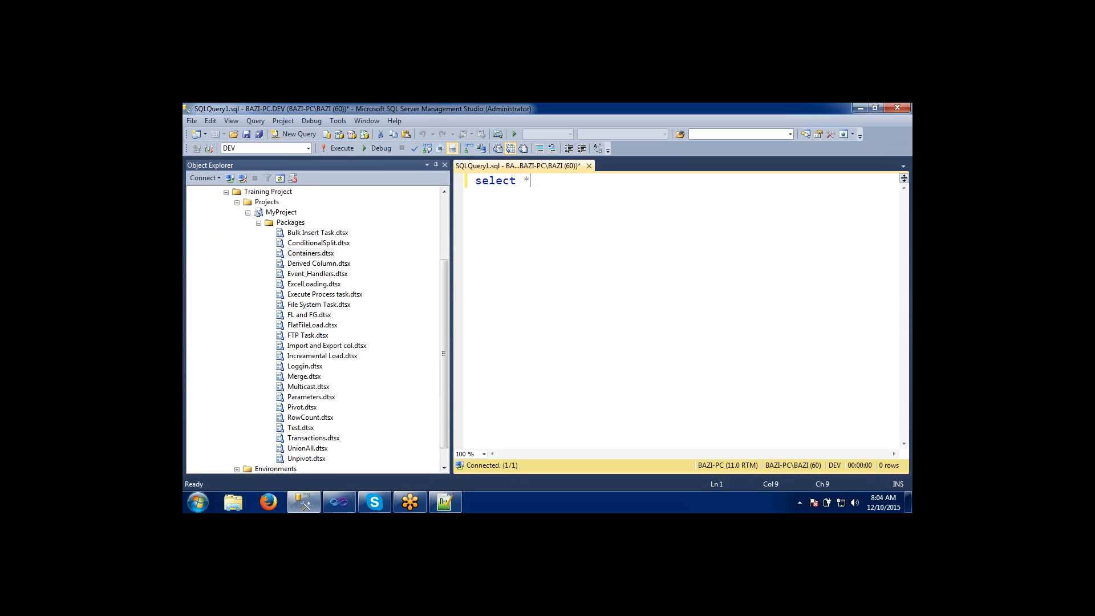
type(" from forl")
key("Tab")
left_click(343, 151)
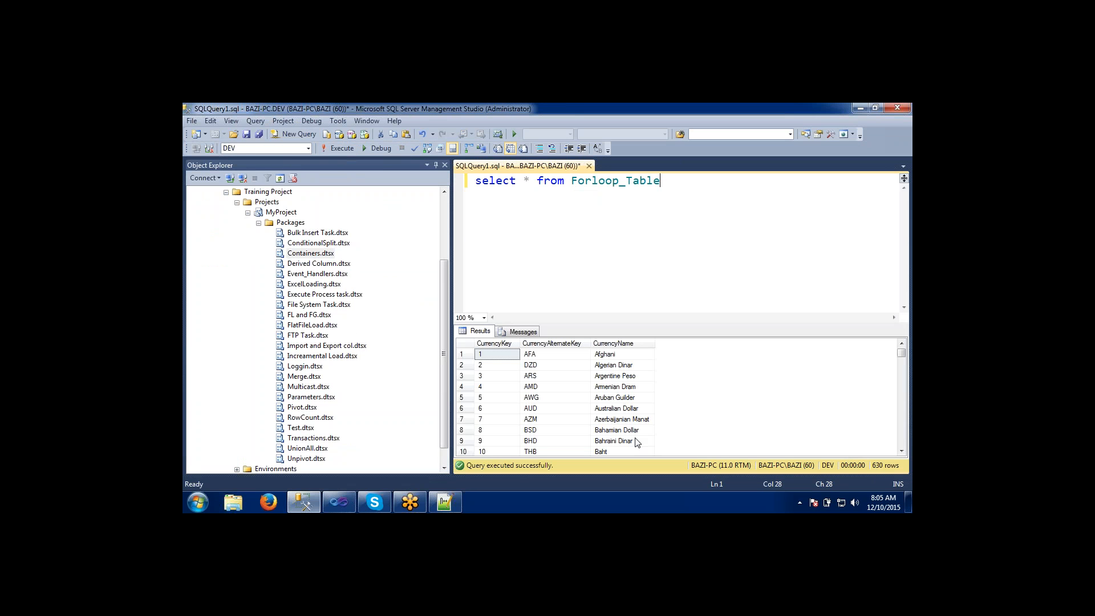
left_click(627, 422)
left_click(612, 376)
left_click(612, 365)
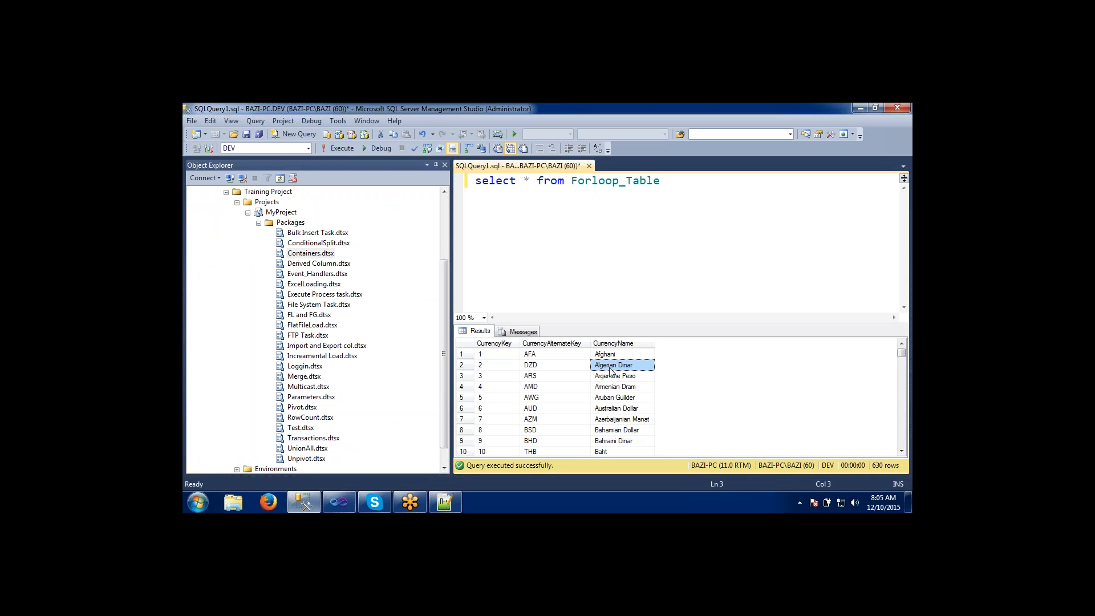
left_click(611, 355)
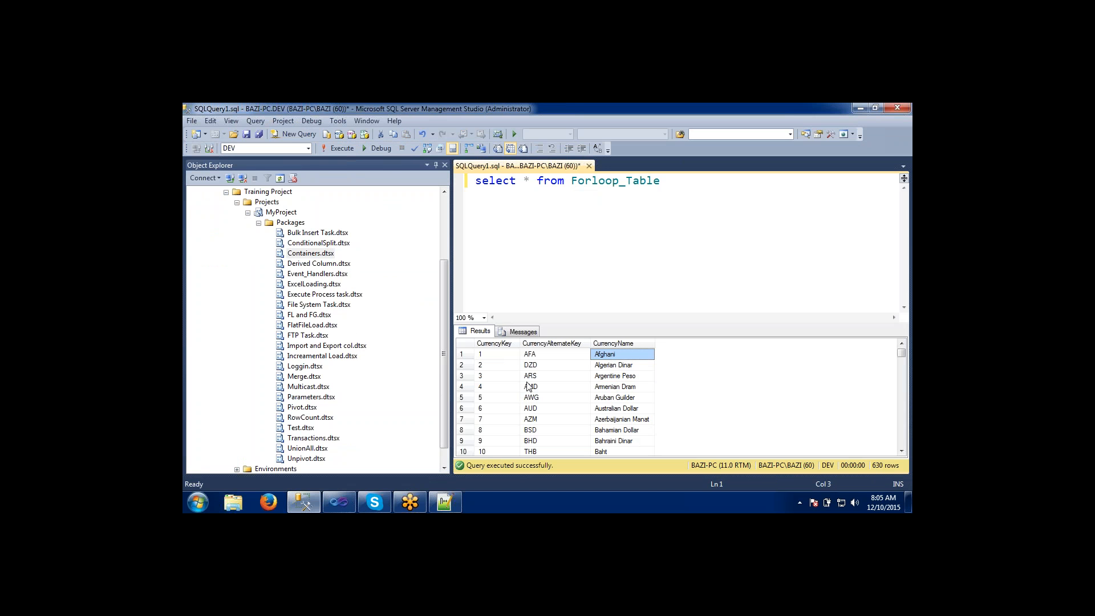
Open the execution settings of the deployed Containers.dtsx and review its parameters, connection managers and advanced options.
right_click(303, 255)
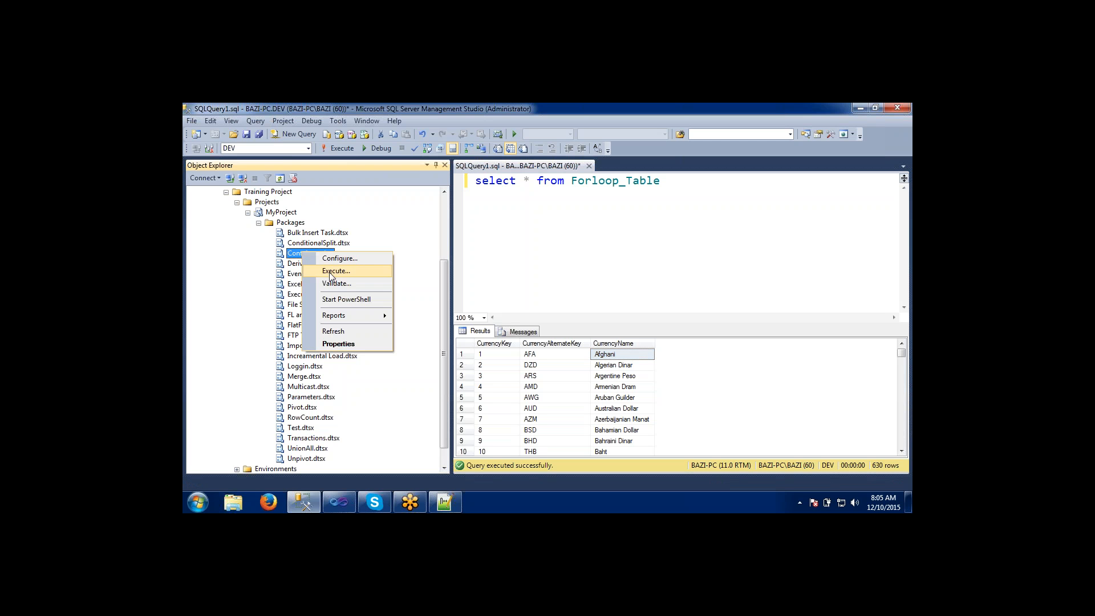
left_click(331, 273)
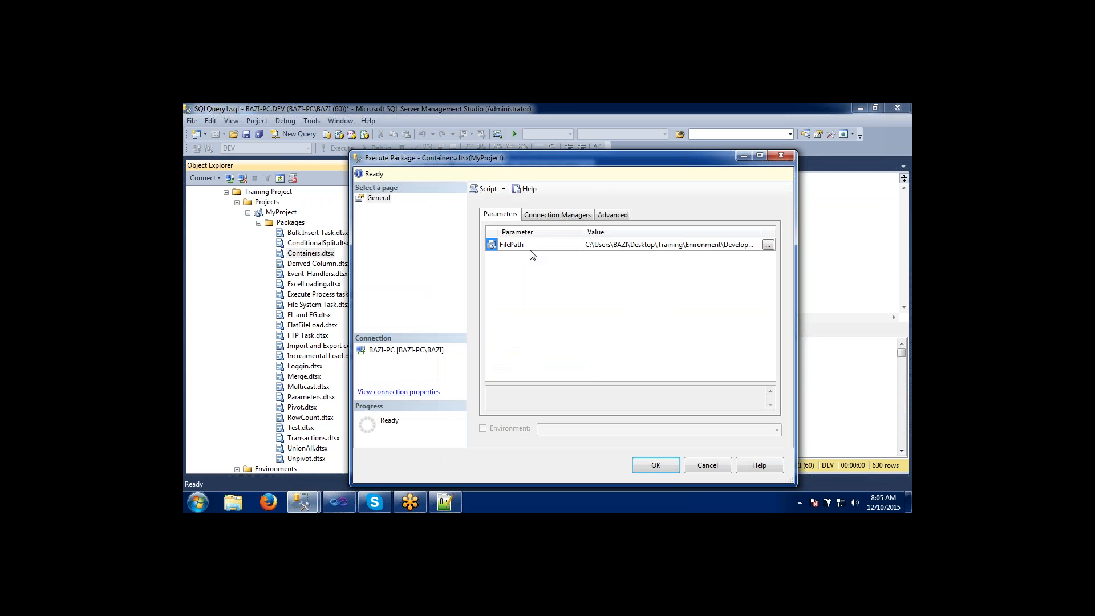
left_click(559, 216)
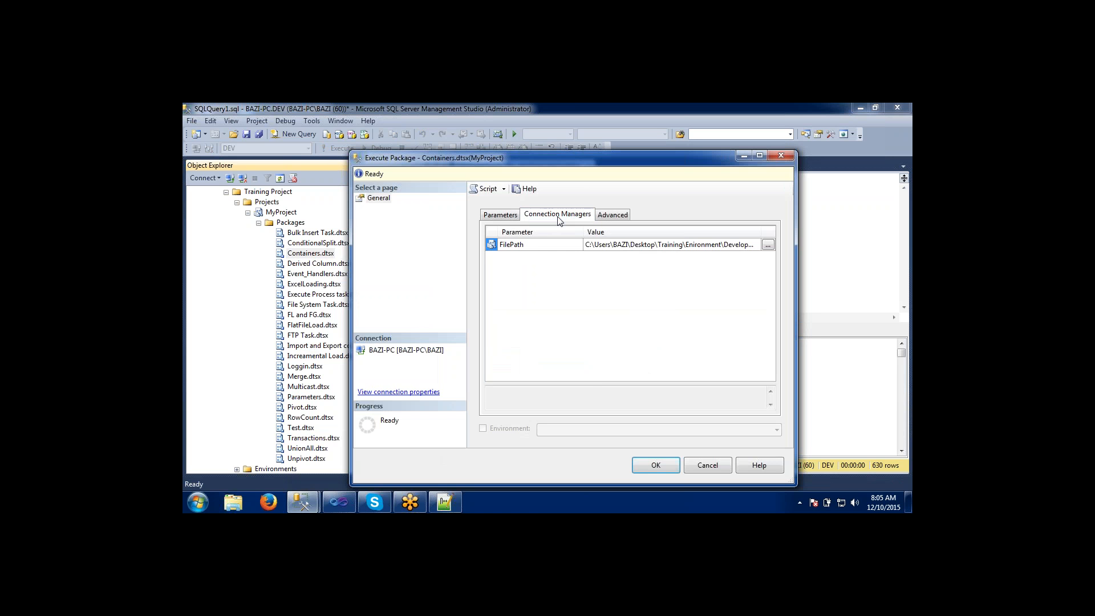
left_click(607, 220)
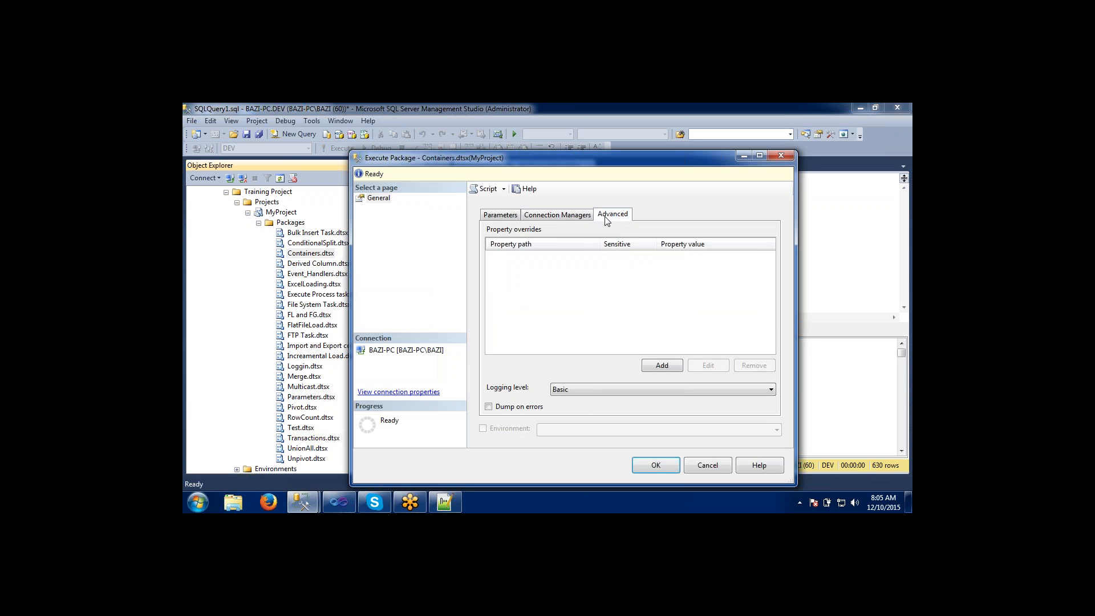
left_click(499, 217)
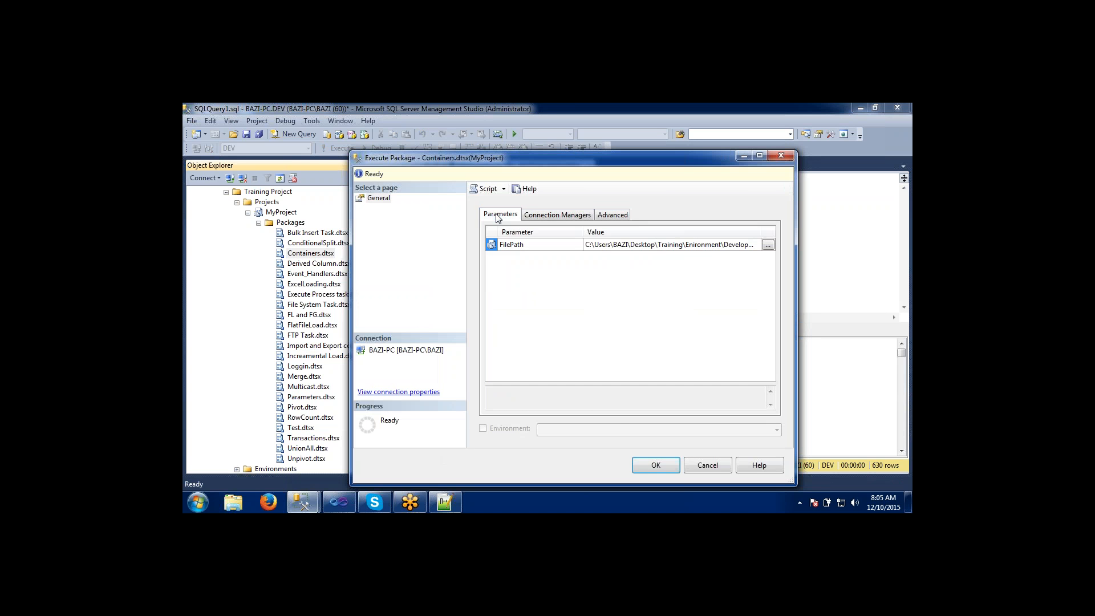
Execute Containers.dtsx with the existing settings and open its Overview report at the Execution Overview section.
left_click(650, 466)
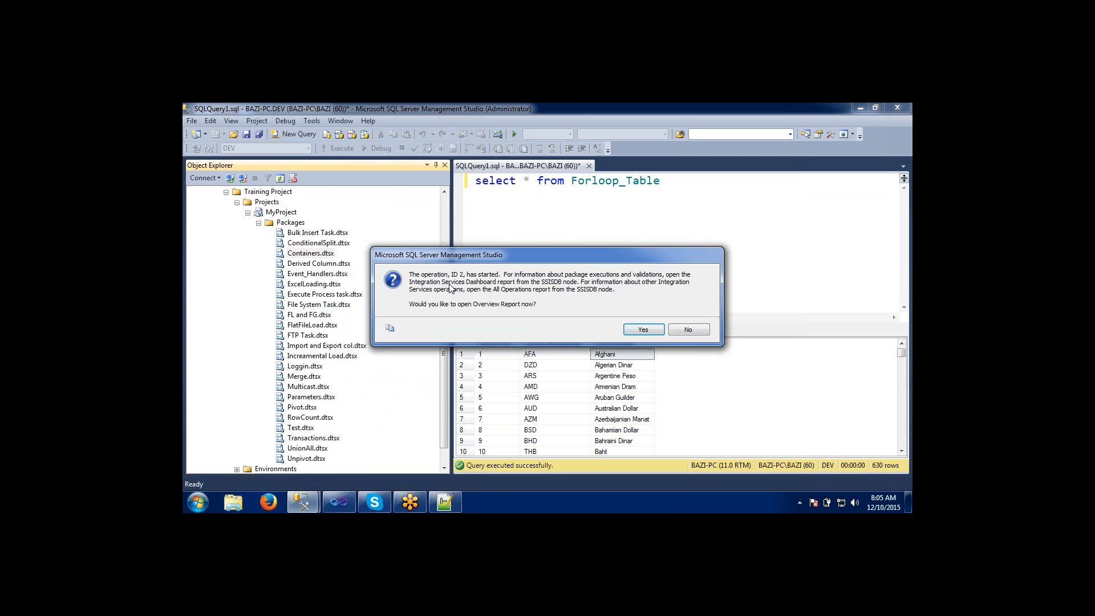
left_click(634, 330)
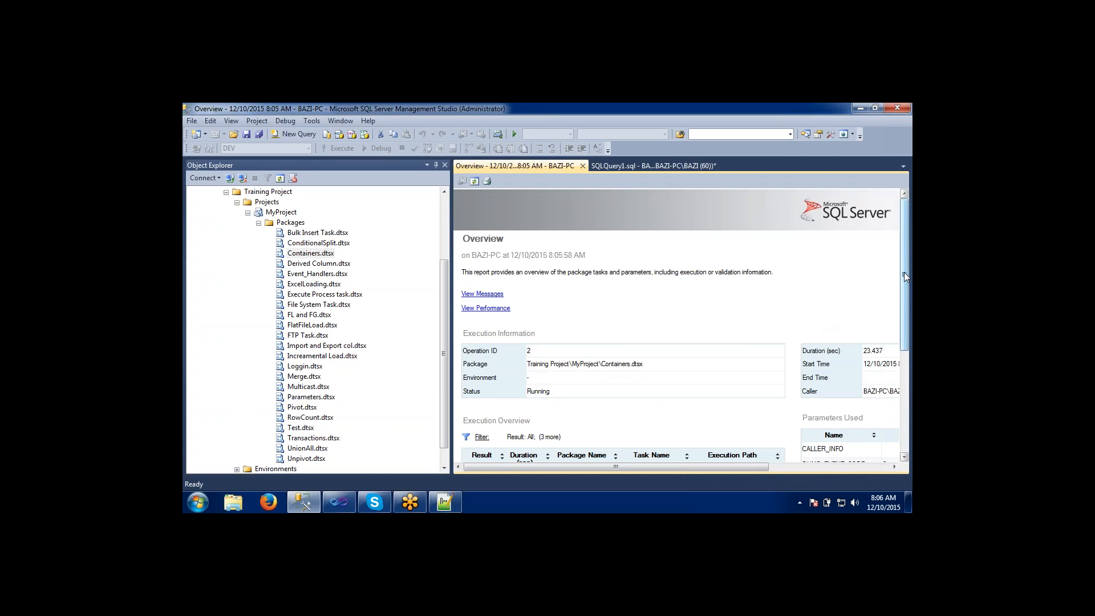
left_click_drag(905, 274, 905, 383)
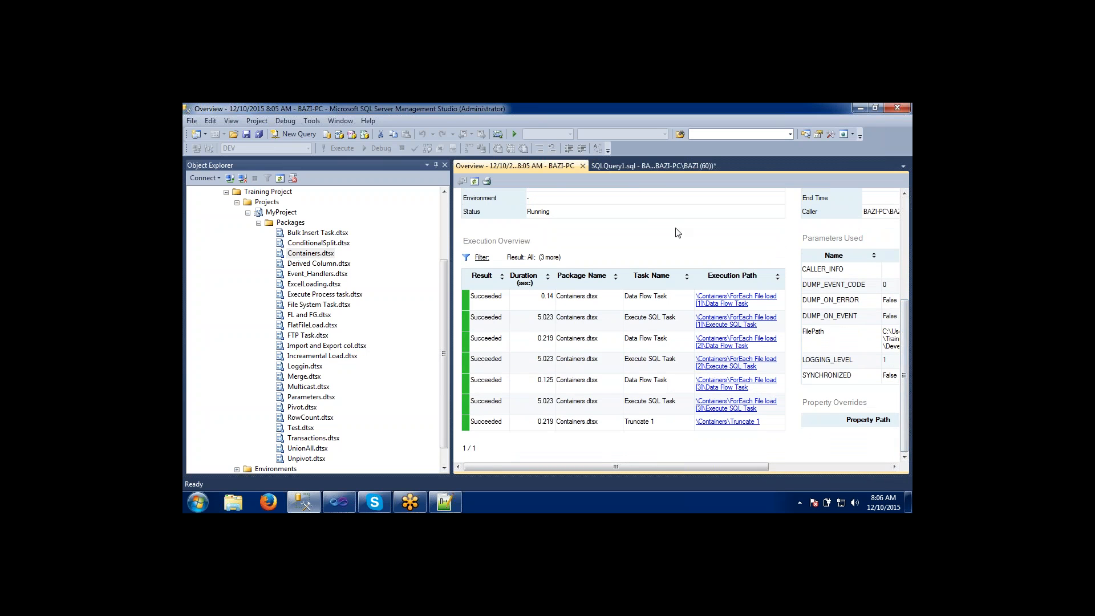
Rerun the Forloop_Table query to check the table's data after the package execution.
left_click(635, 166)
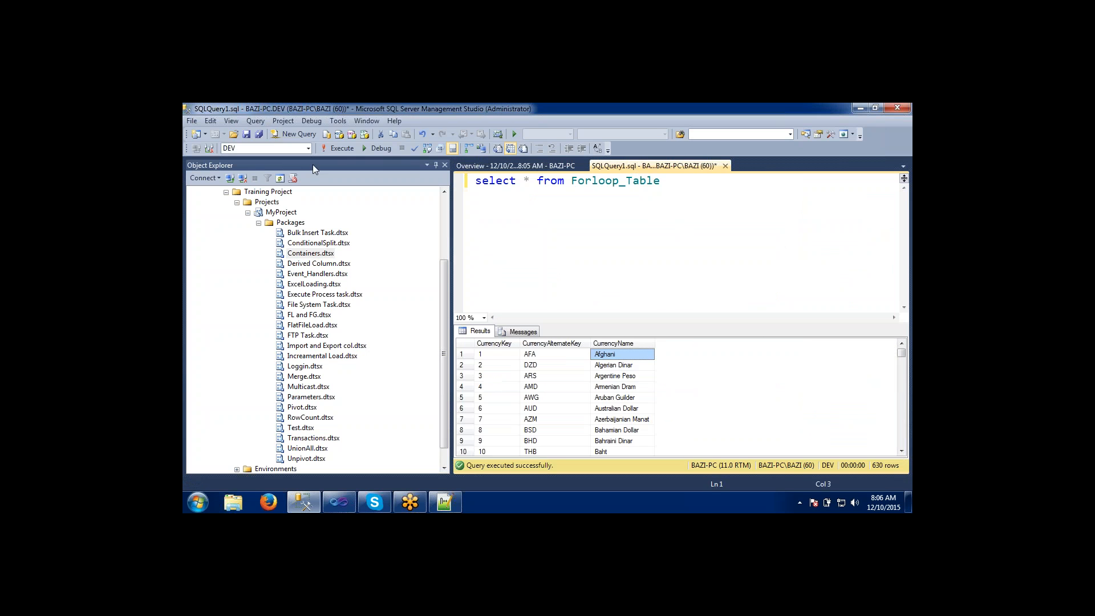
left_click(334, 149)
left_click(586, 290)
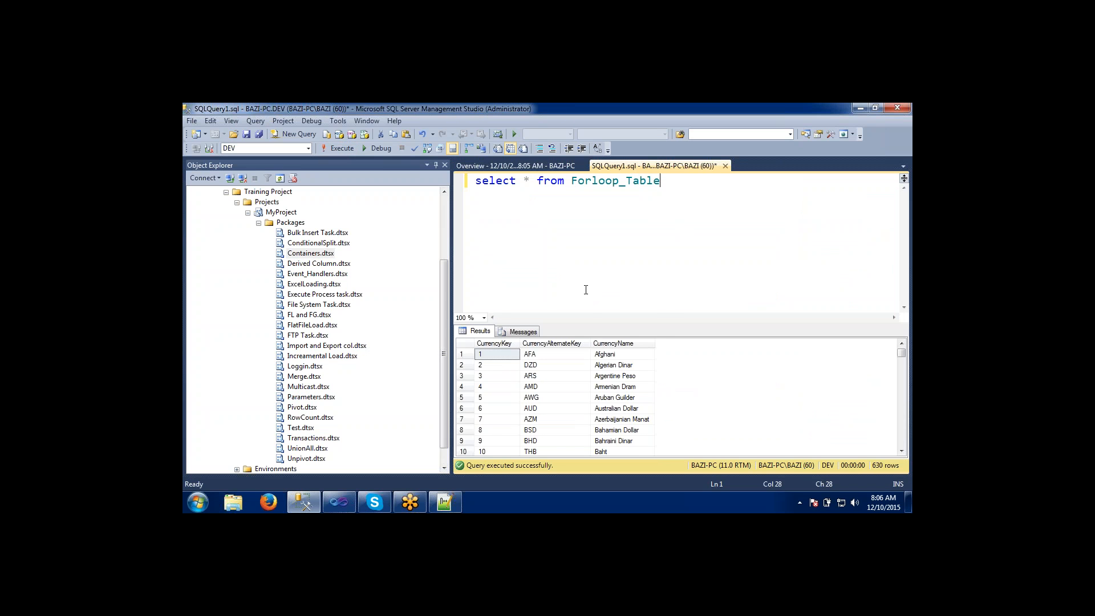
Examine the Overview report's execution information, task results and parameters used, including FilePath, and refresh the report.
left_click(482, 166)
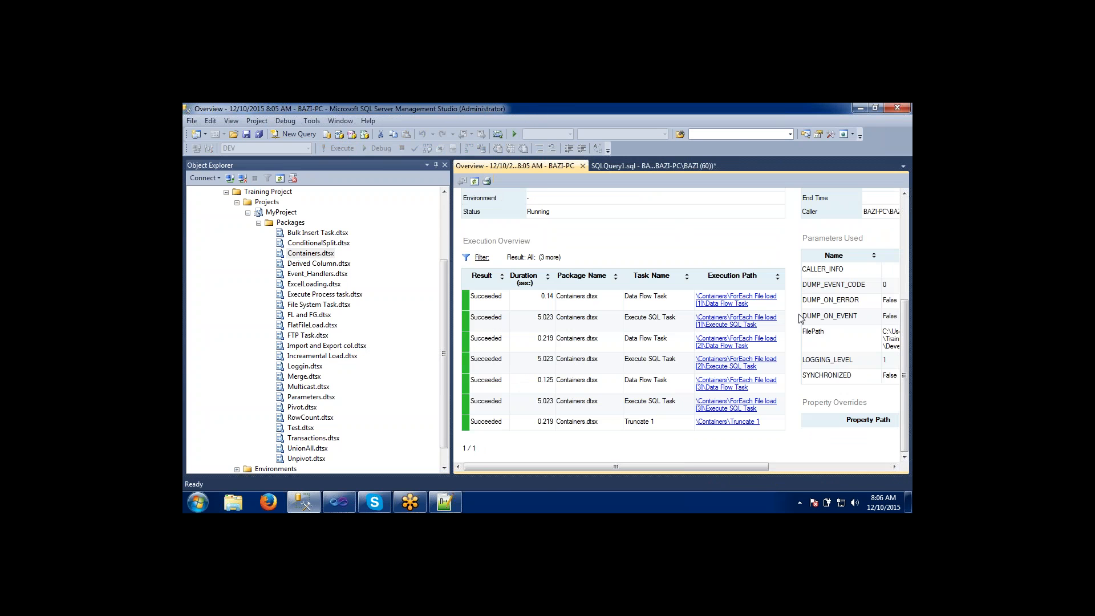
left_click_drag(906, 333, 911, 264)
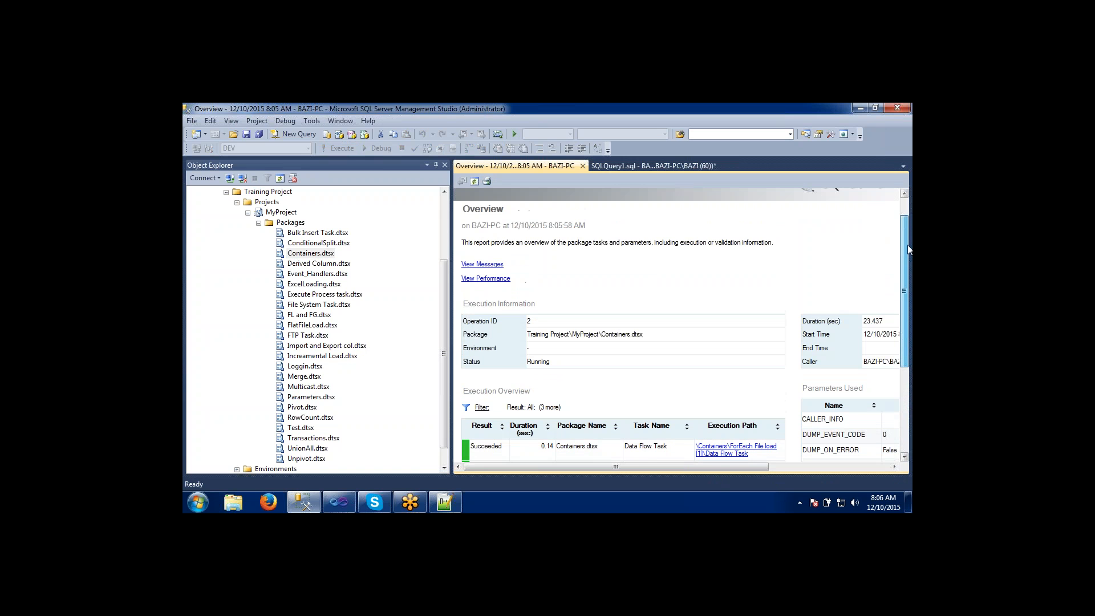
left_click_drag(909, 260, 906, 351)
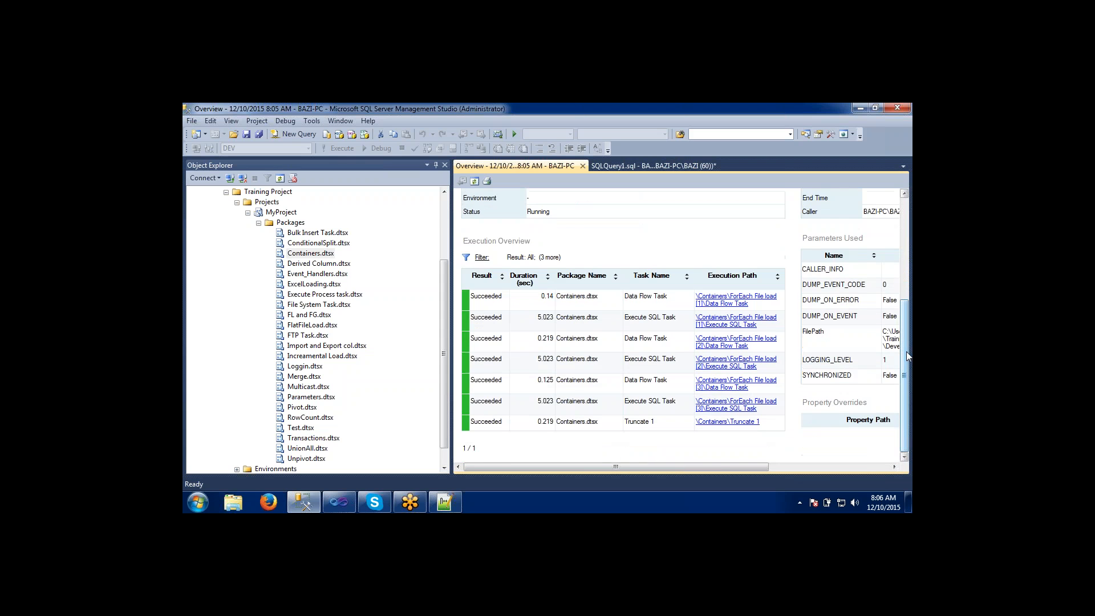
left_click_drag(718, 467, 819, 466)
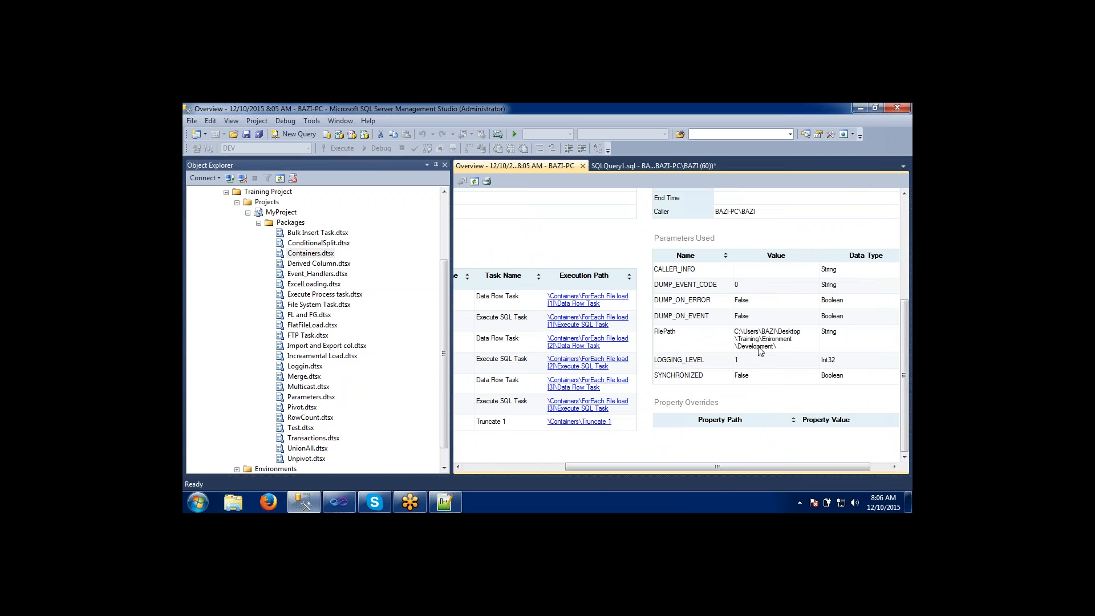
left_click_drag(724, 467, 597, 471)
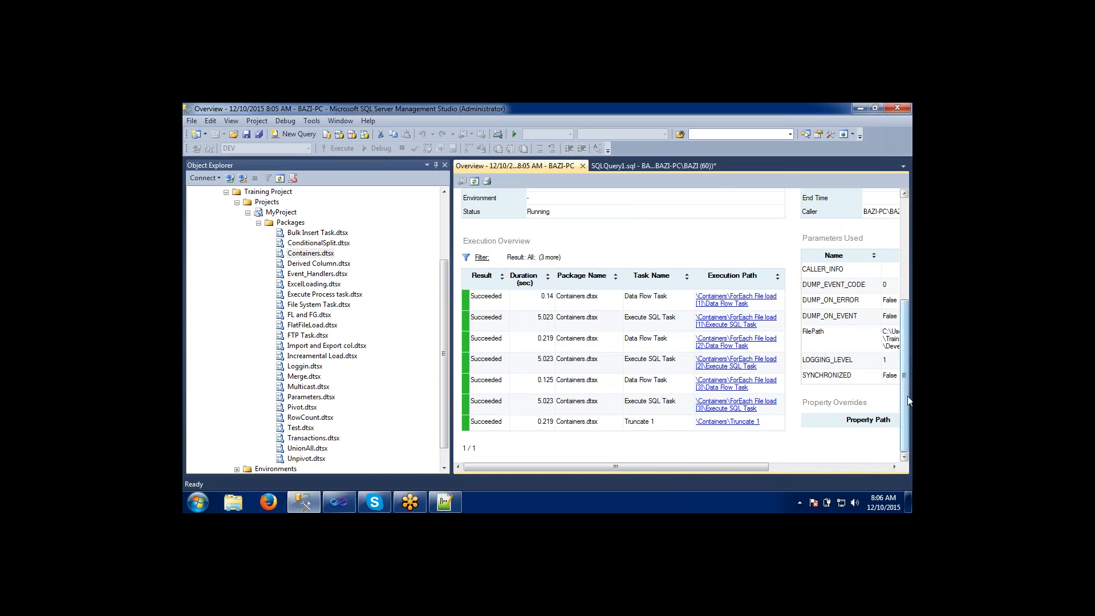
left_click_drag(908, 394, 912, 303)
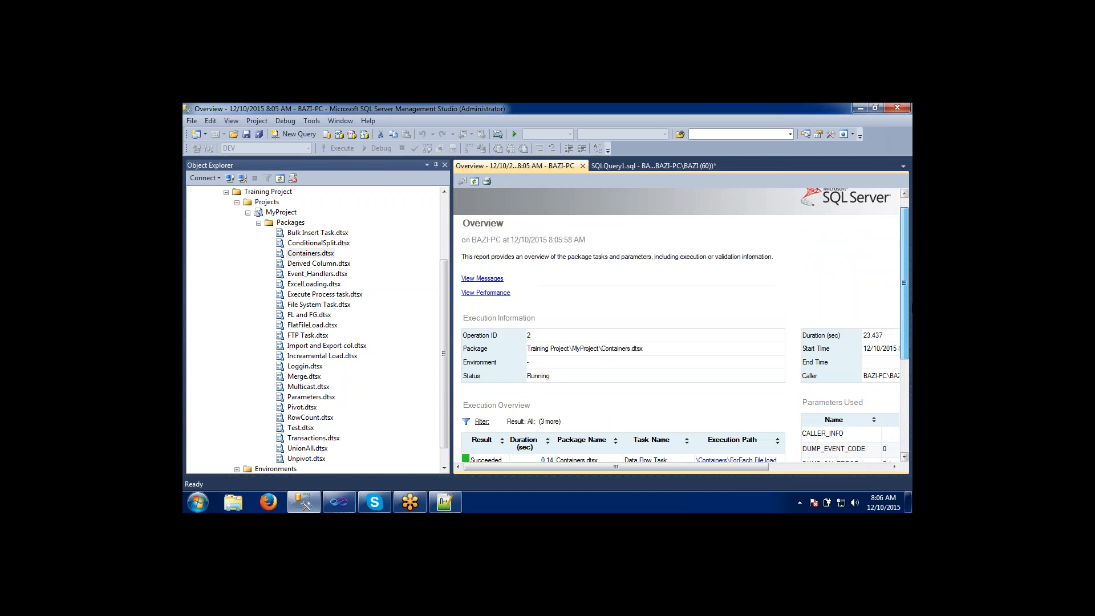
left_click_drag(912, 303, 908, 344)
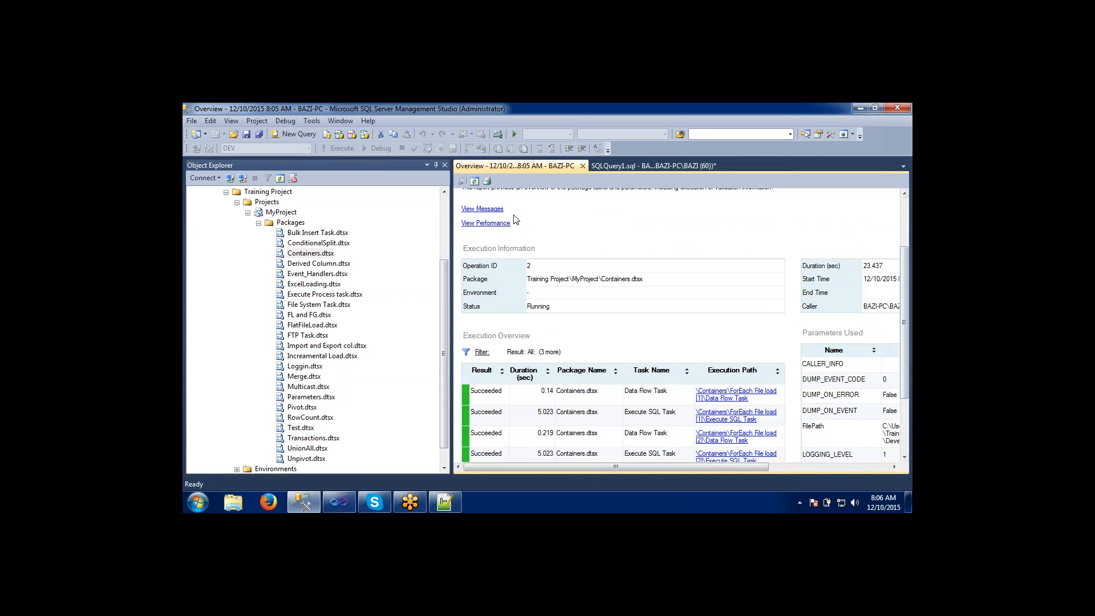
left_click(474, 181)
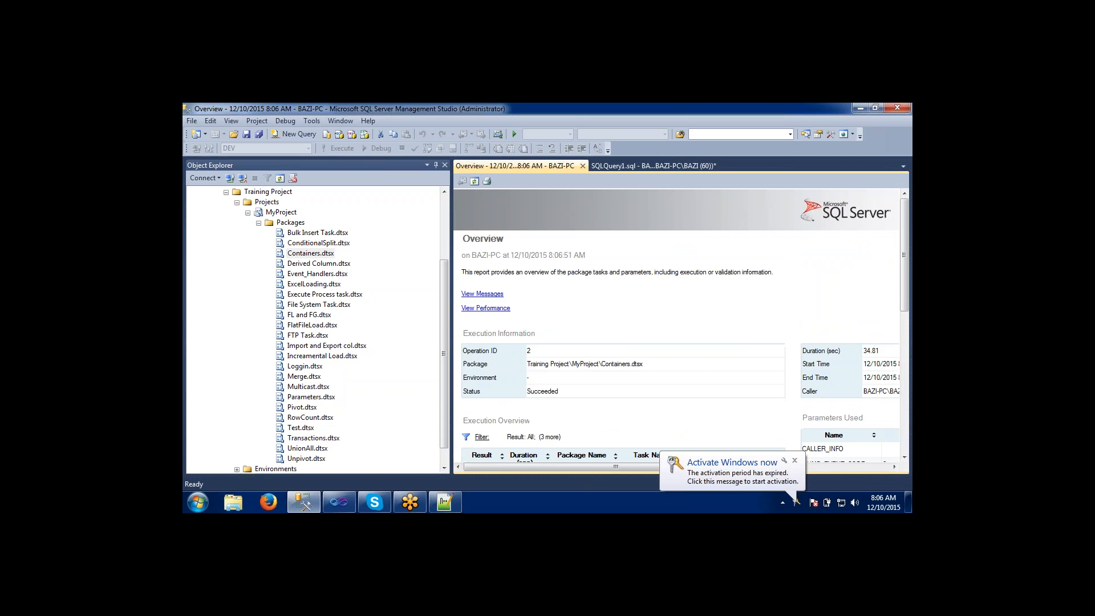
Dismiss the Windows activation notice and examine the results, durations and execution paths of all tasks in the Overview report.
left_click(794, 460)
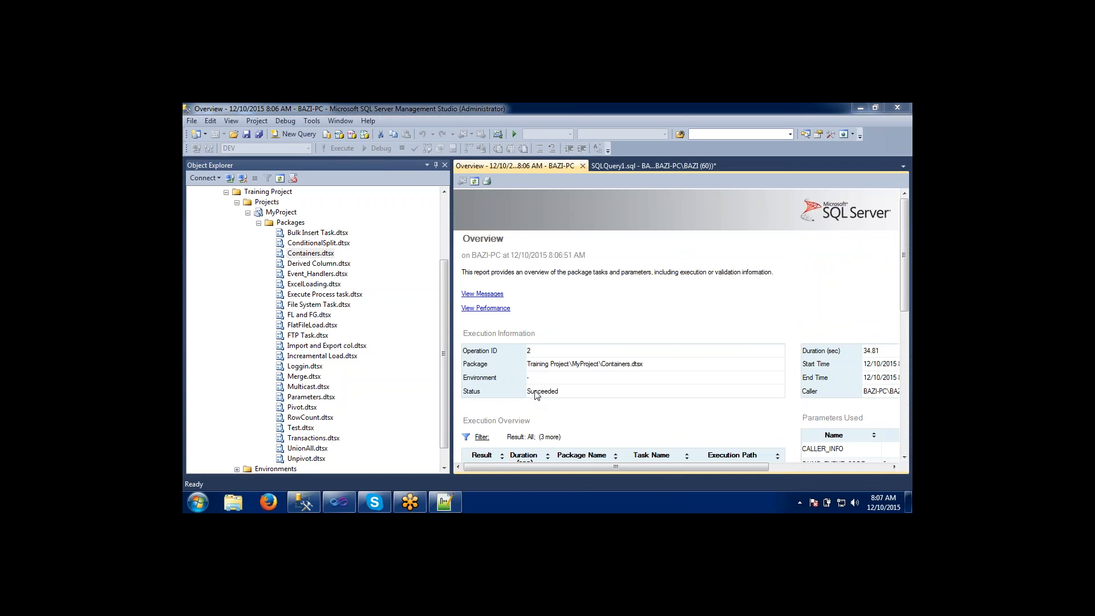
left_click_drag(905, 269, 907, 363)
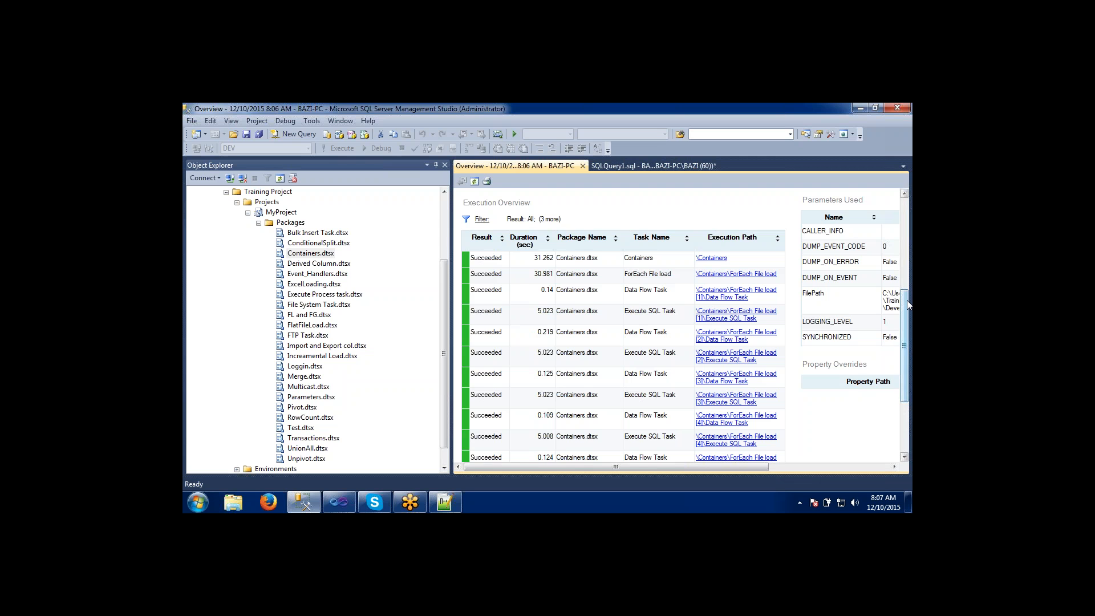
left_click_drag(907, 300, 905, 362)
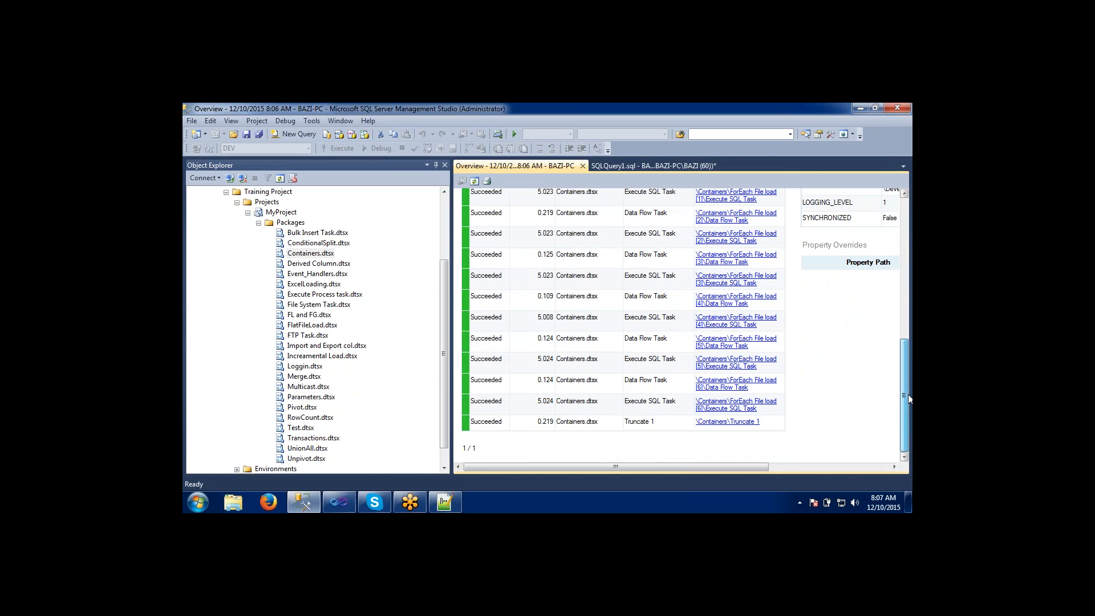
left_click_drag(909, 396, 911, 335)
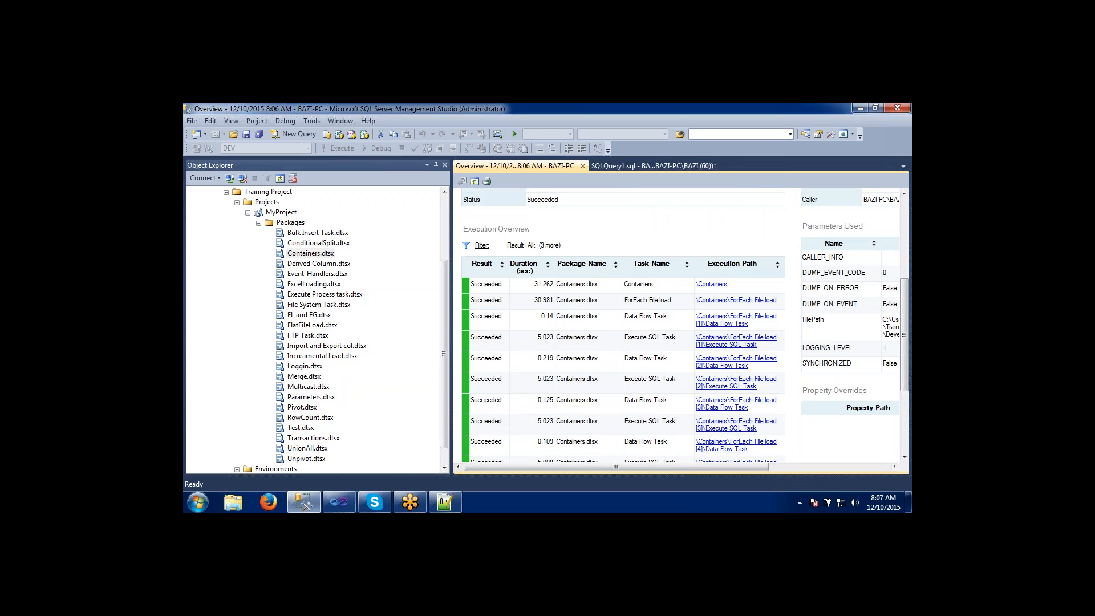
Auto-hide the Object Explorer to widen the Overview report, and review its execution information and the Parameters Used table.
left_click(436, 165)
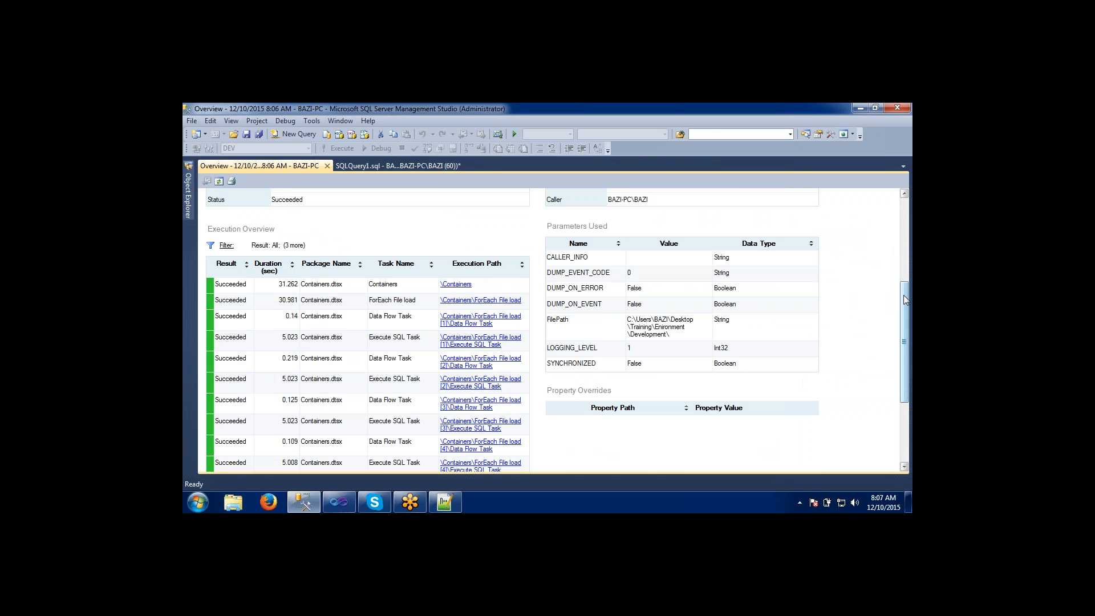
left_click_drag(903, 296, 905, 240)
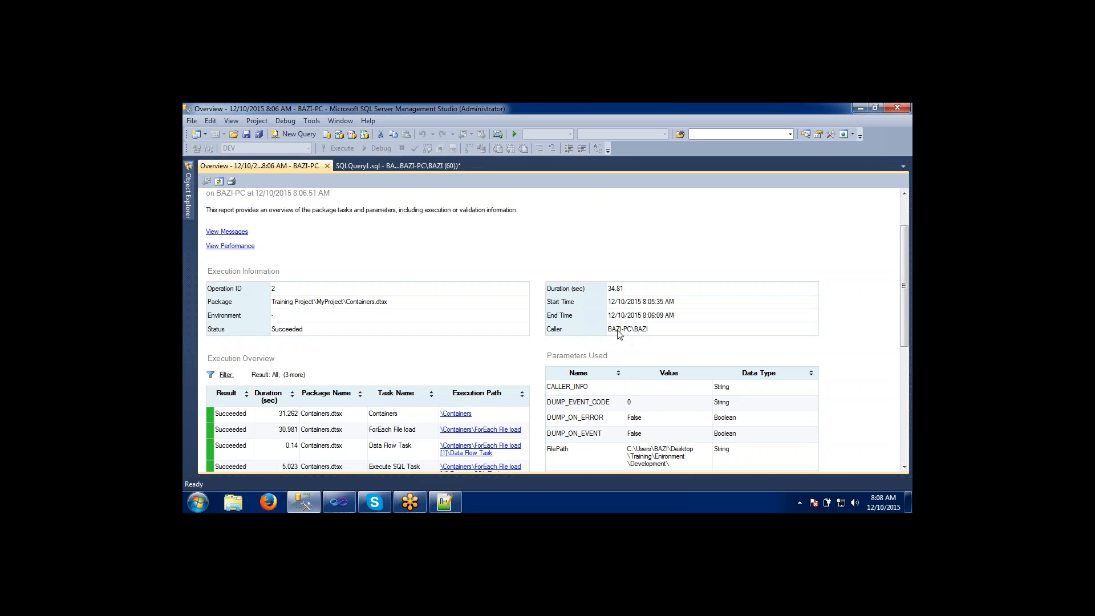
left_click_drag(906, 276, 905, 322)
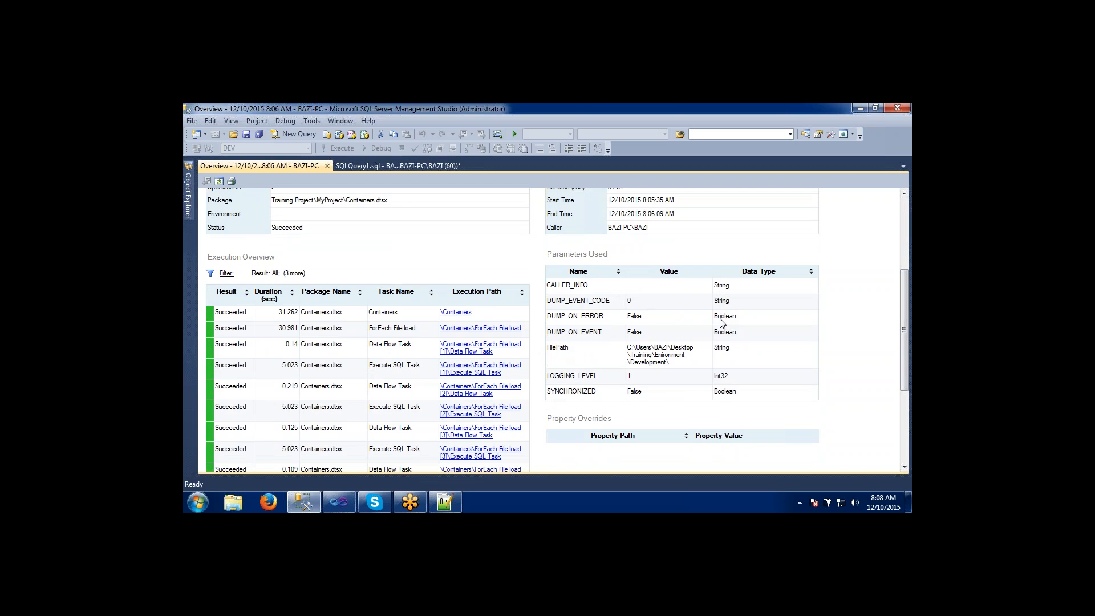
mouse_move(903, 327)
left_mouse_down()
mouse_move(904, 378)
mouse_move(906, 326)
left_mouse_up()
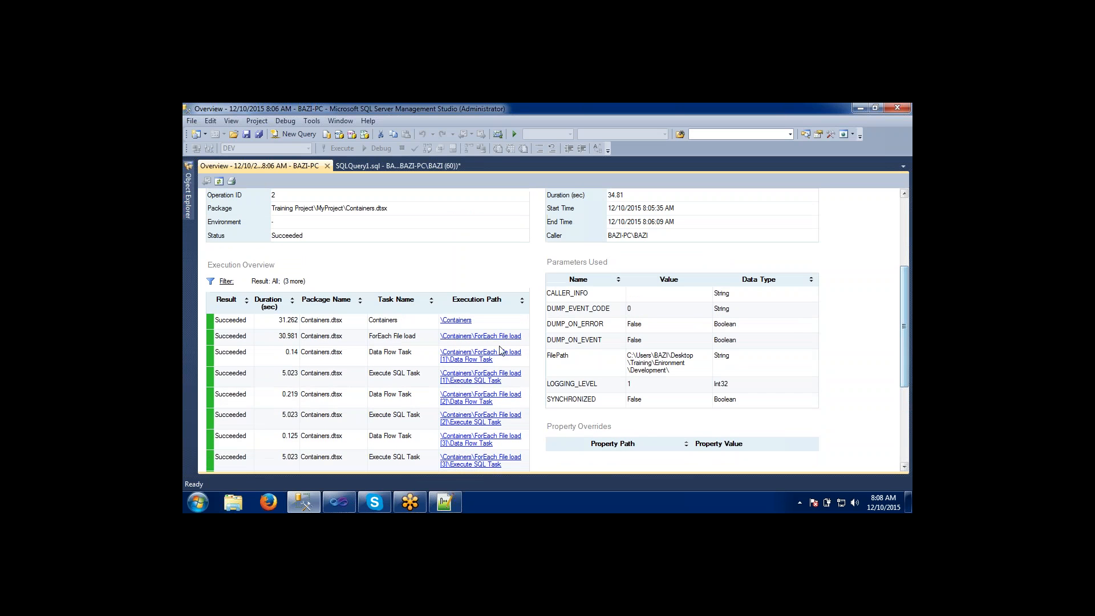
Open the messages for the \Containers execution path, review the All Messages list, and return to the Overview report.
left_click(451, 321)
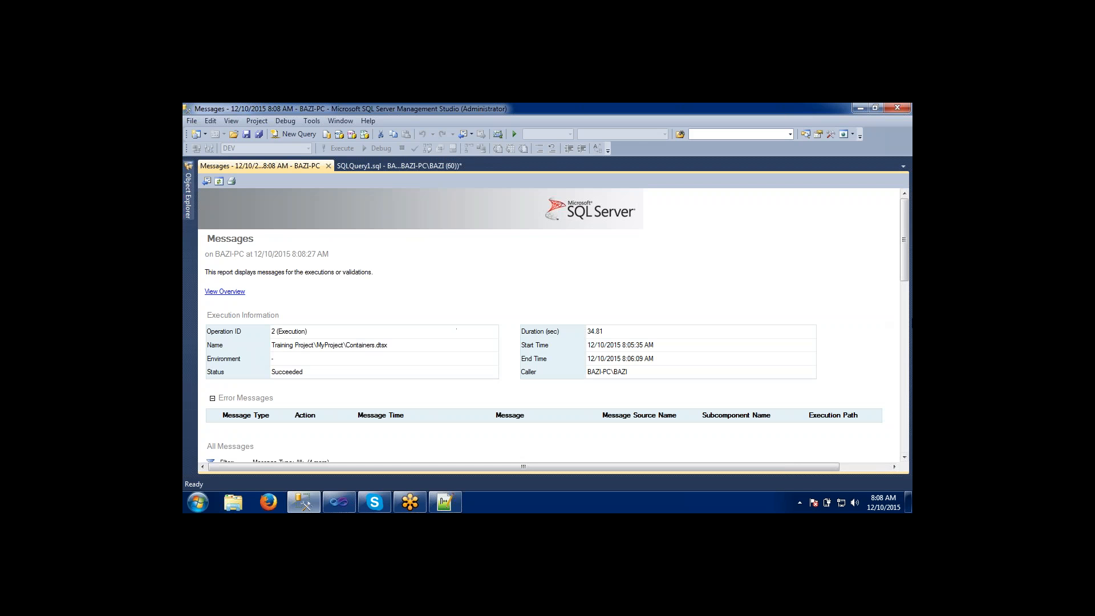
left_click_drag(907, 255, 901, 326)
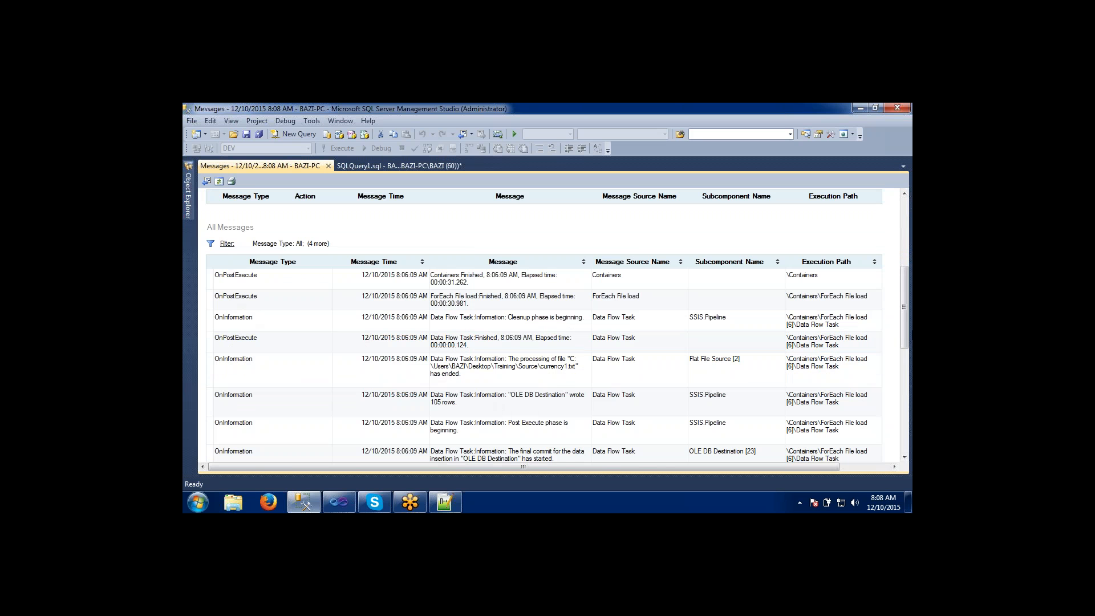
left_click_drag(907, 292, 902, 218)
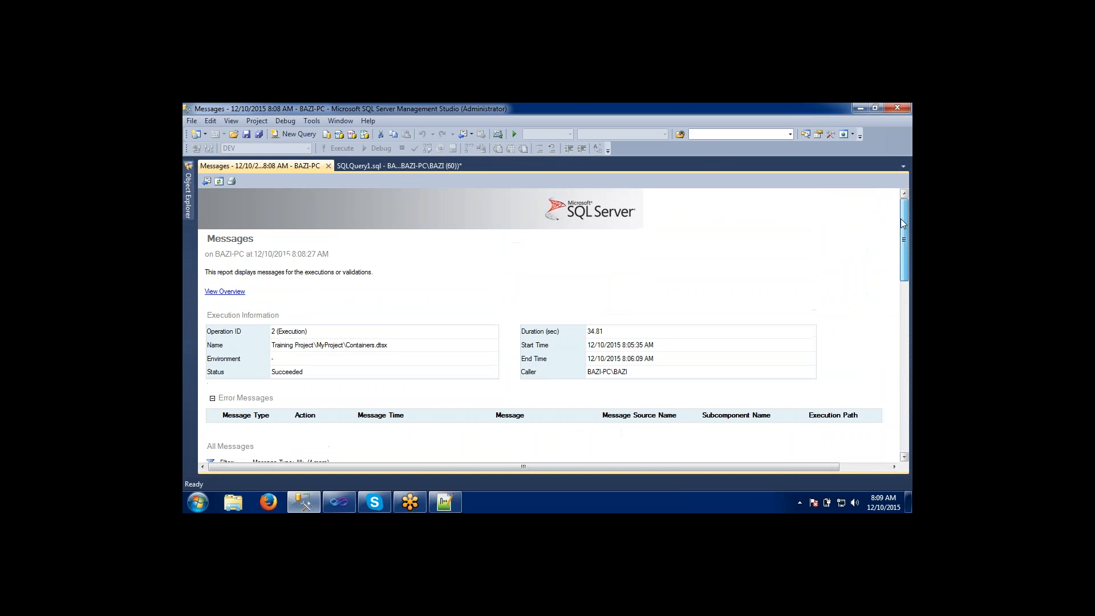
left_click(206, 181)
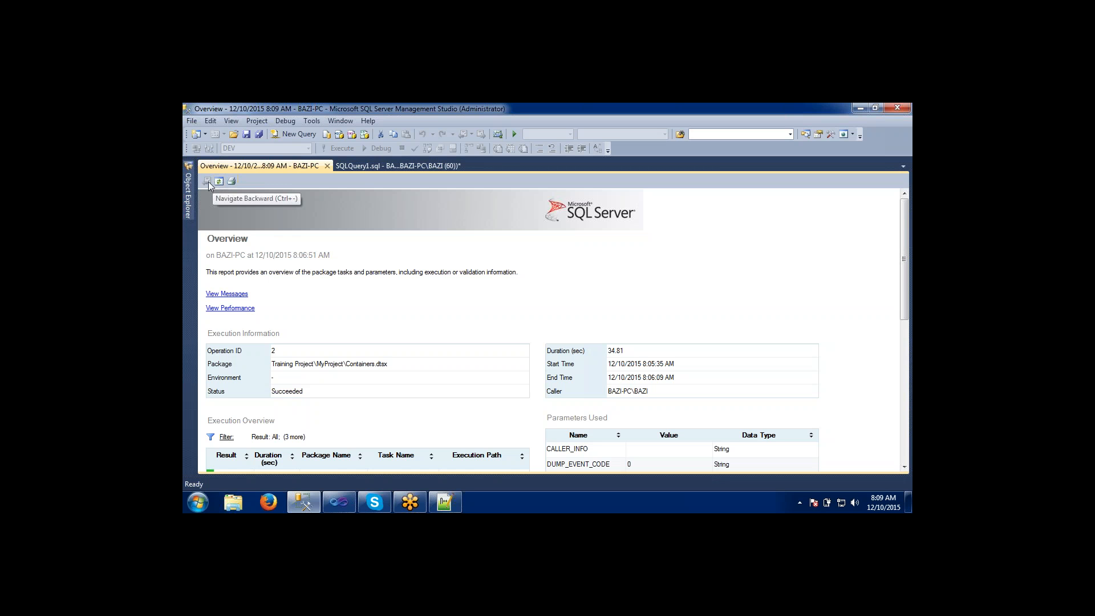
left_click_drag(905, 260, 909, 290)
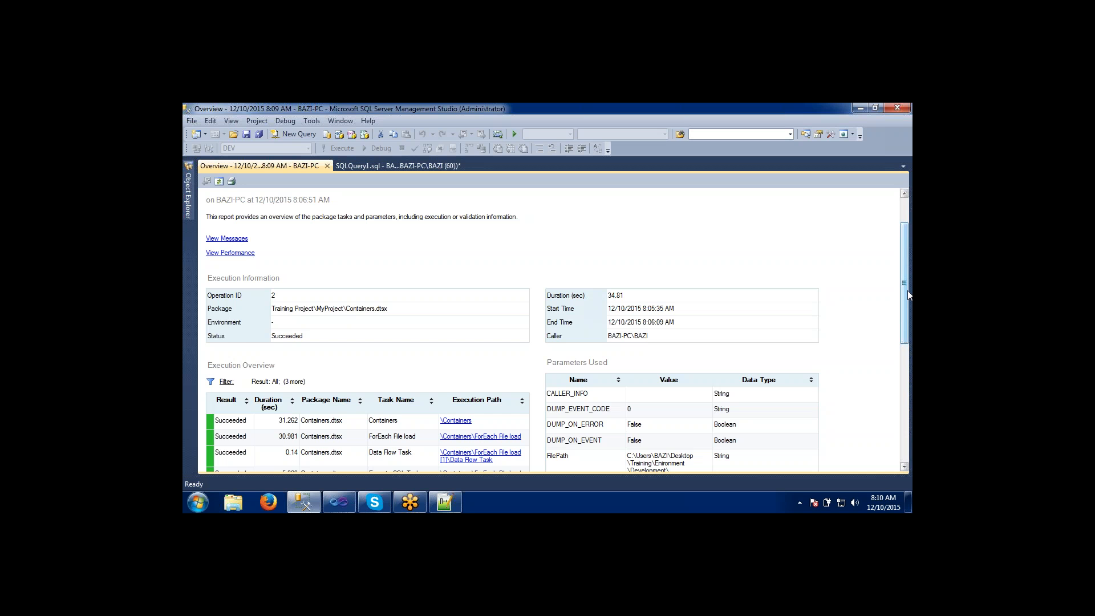
Return to the top of the Overview report, pin the Object Explorer open again, and close the Overview report.
mouse_move(908, 291)
left_mouse_down()
mouse_move(908, 425)
mouse_move(909, 279)
left_mouse_up()
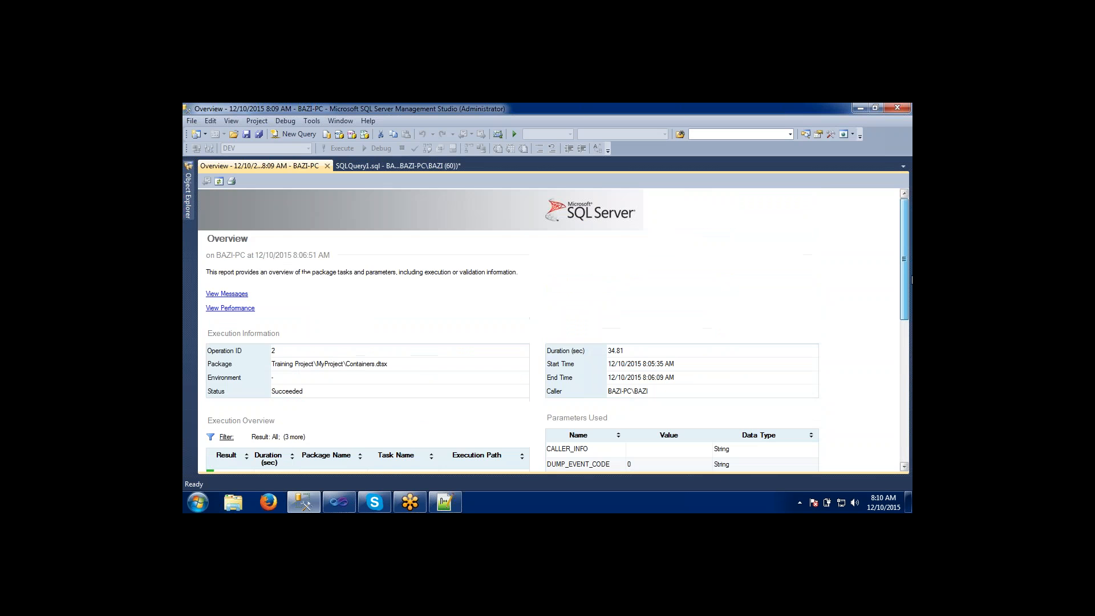
left_click(188, 196)
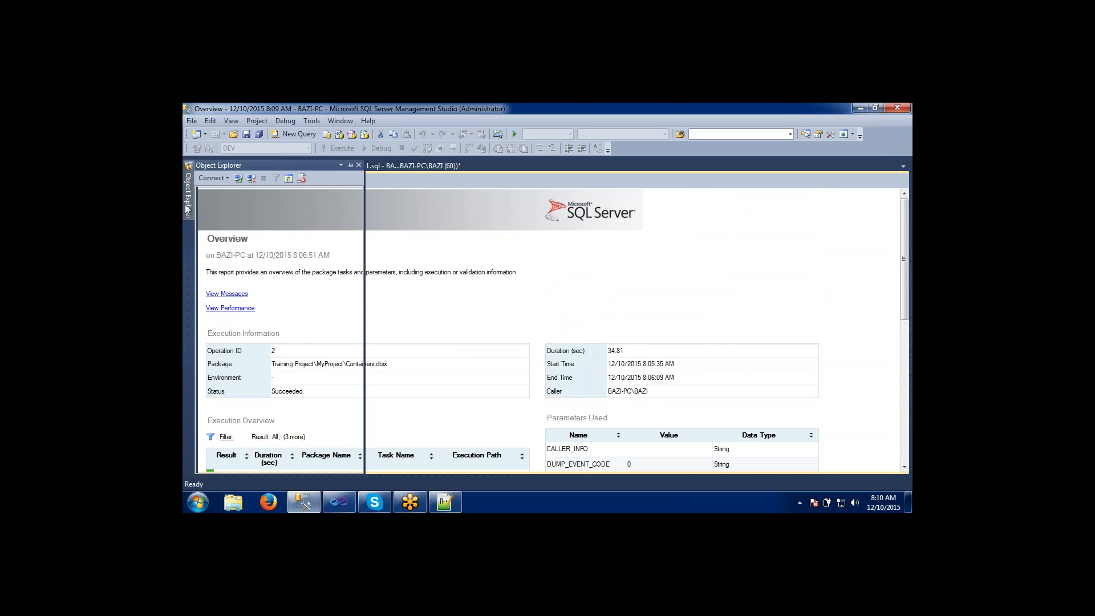
left_click(350, 166)
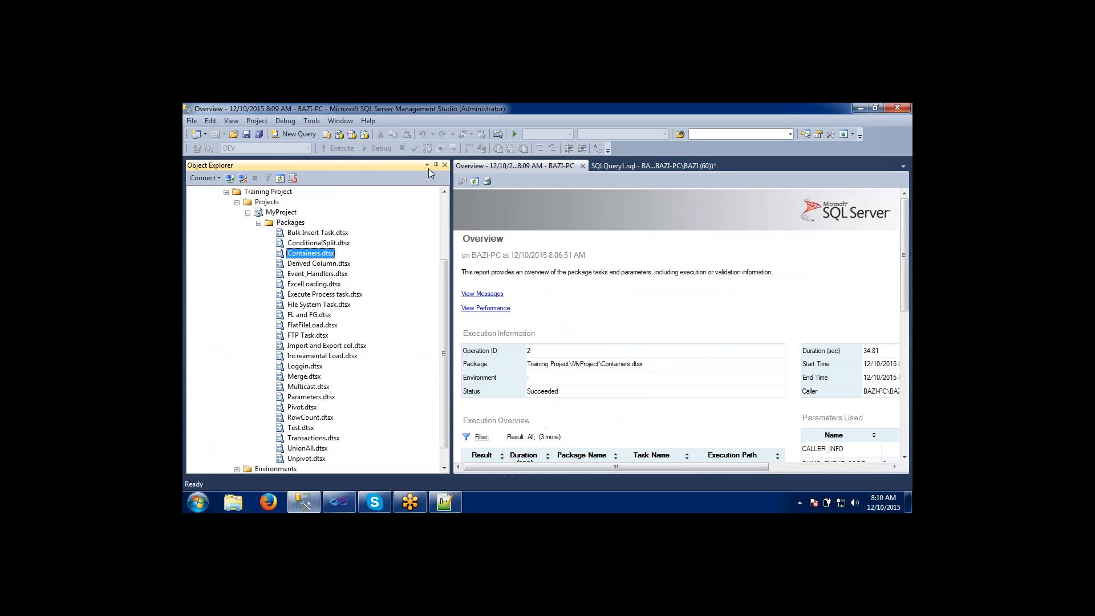
left_click(582, 165)
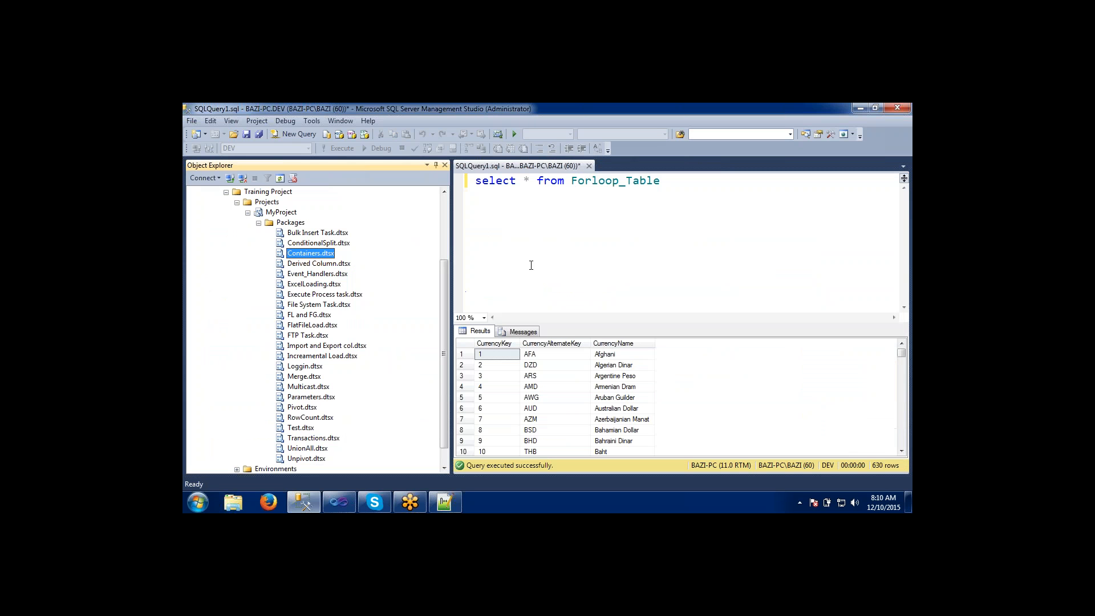
Open the All Executions standard report for MyProject.
left_click(279, 213)
right_click(279, 213)
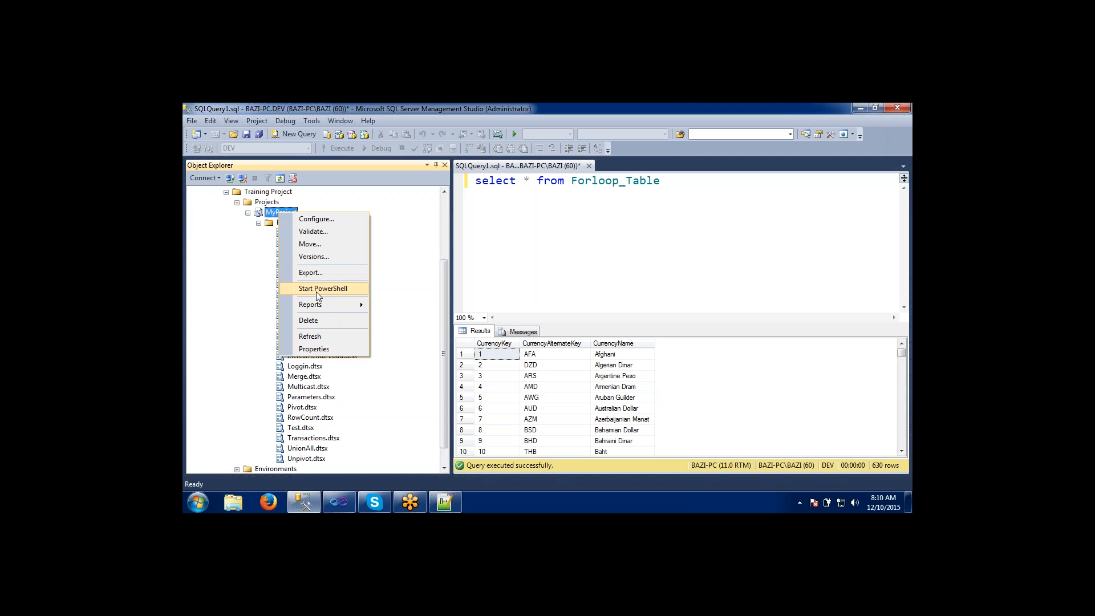
mouse_move(323, 304)
mouse_move(382, 304)
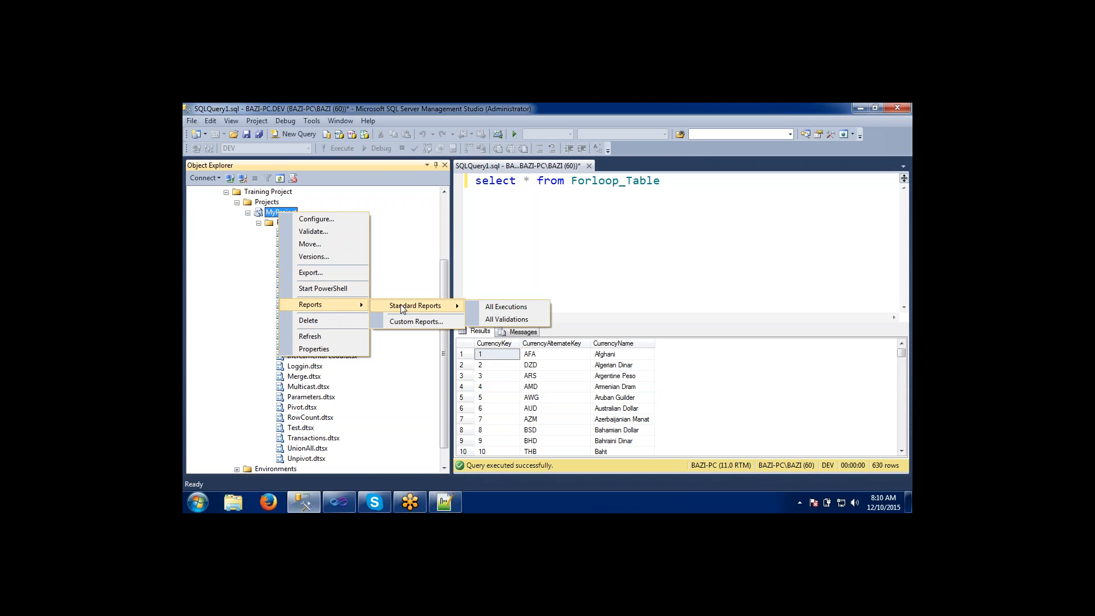
left_click(488, 305)
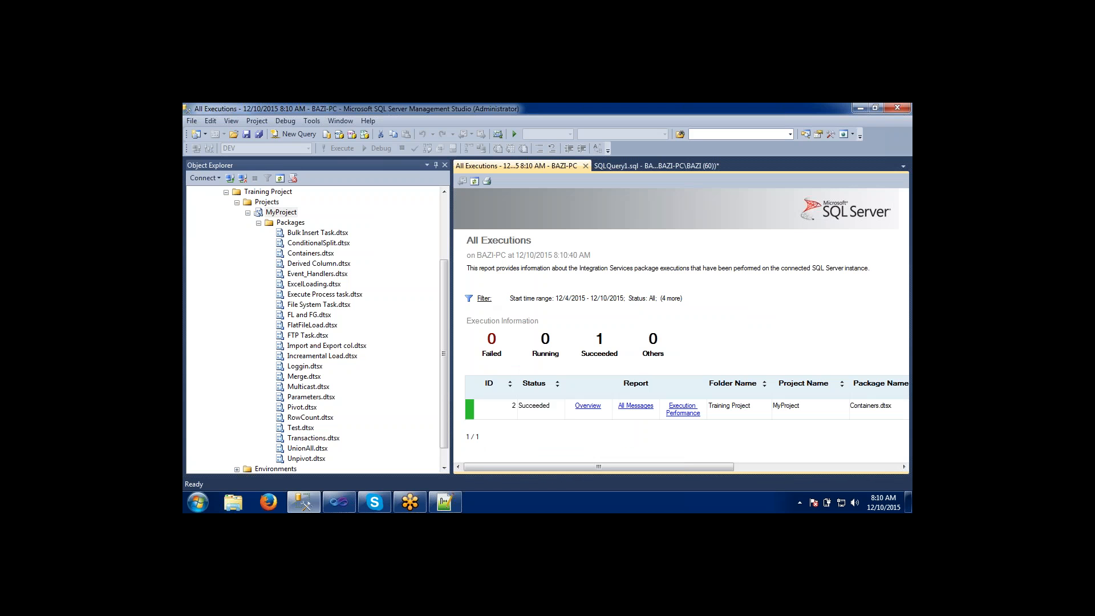
left_click_drag(598, 468, 554, 476)
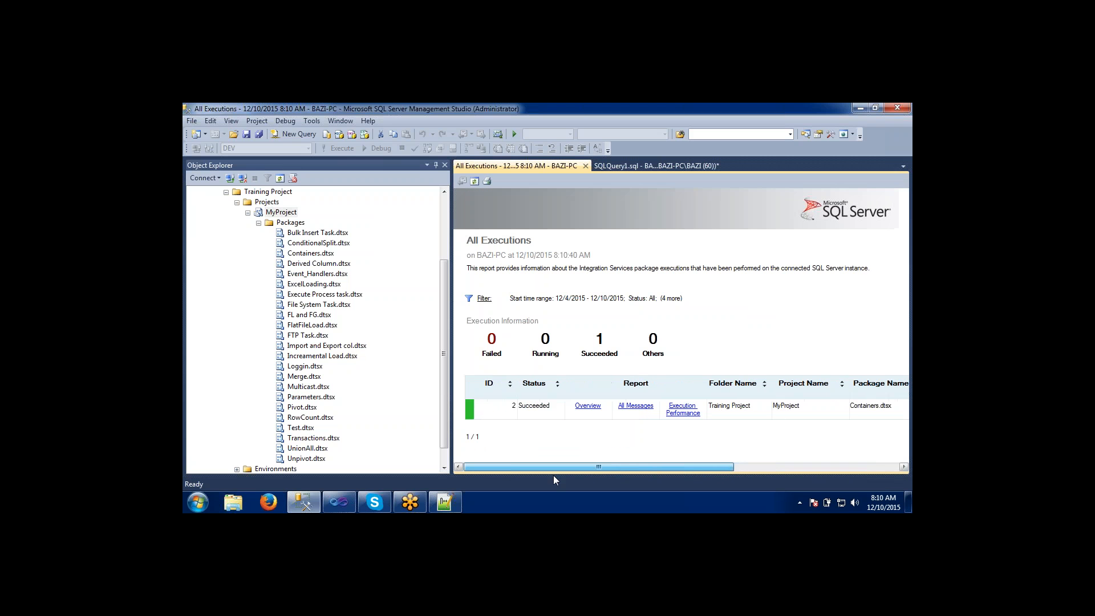
Call up MyProject's All Executions report again and review the execution row across all columns, including start time, end time and duration.
right_click(279, 215)
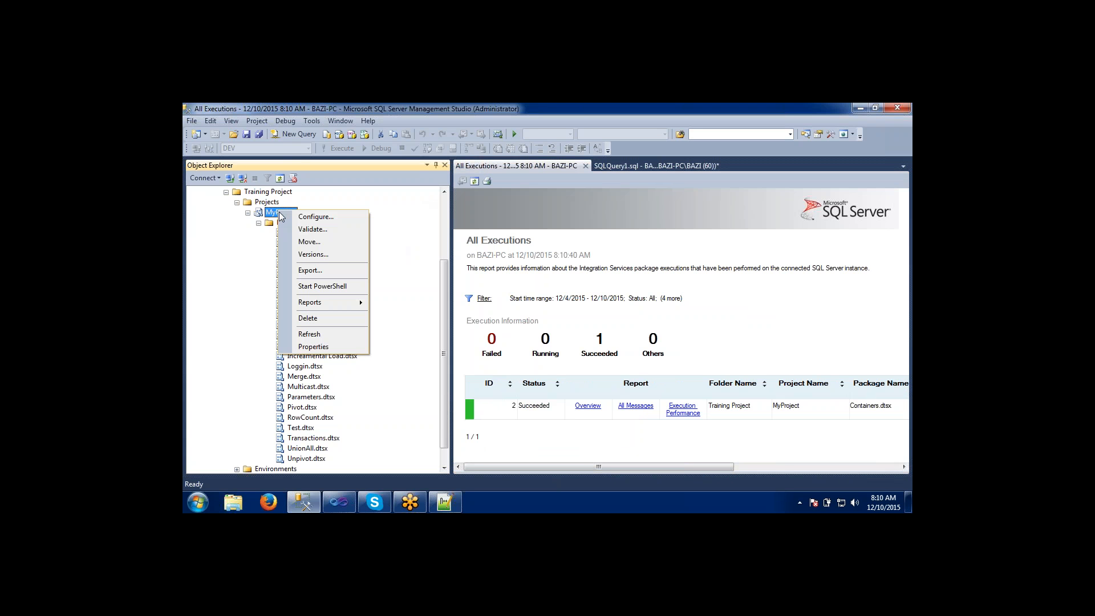
mouse_move(331, 301)
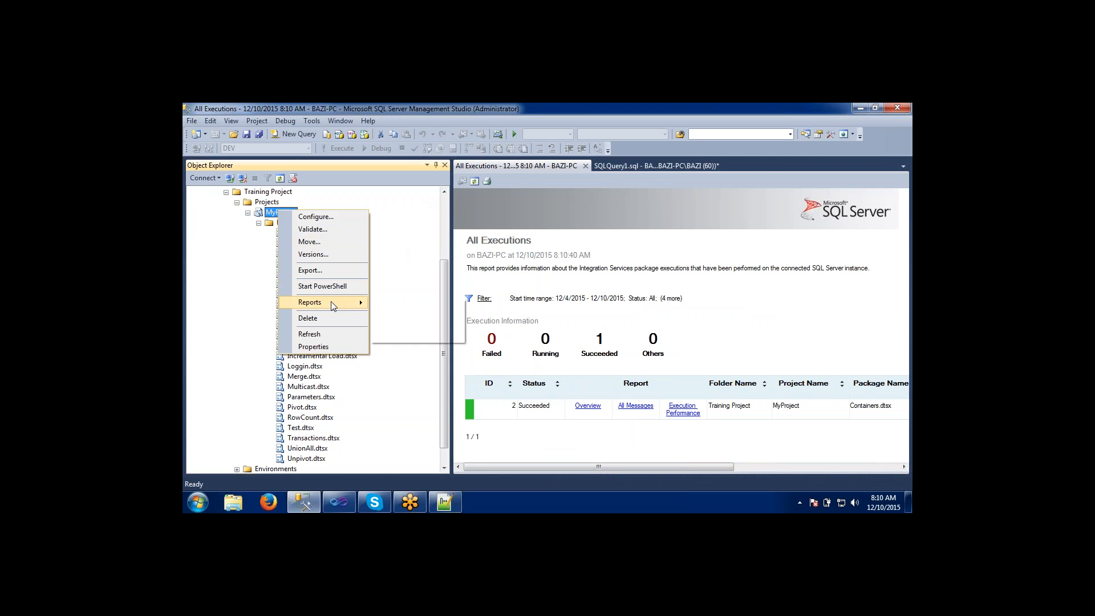
mouse_move(413, 305)
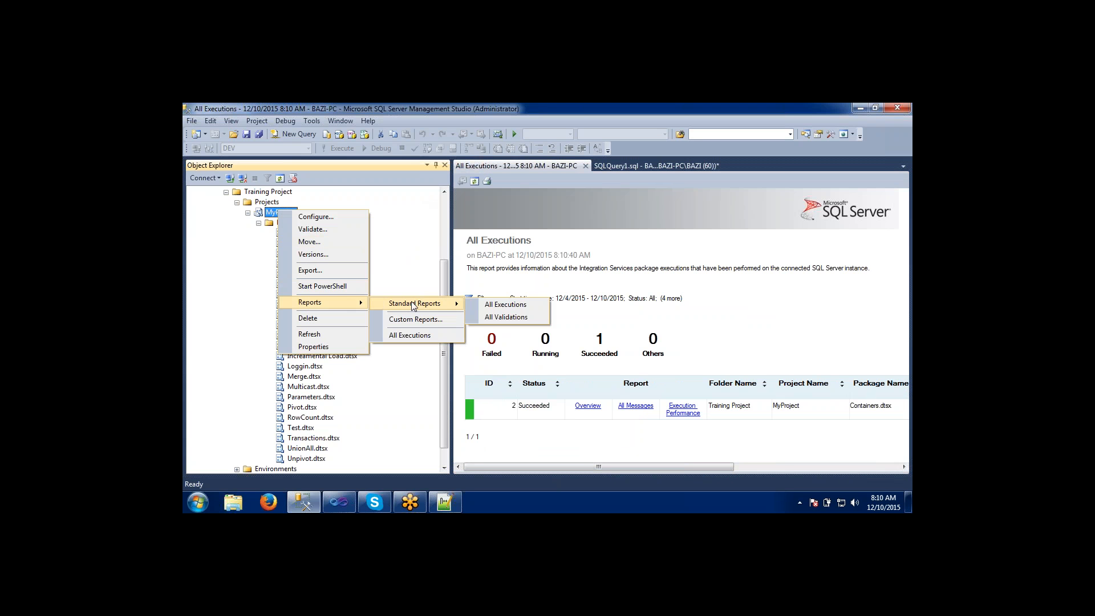
left_click(492, 306)
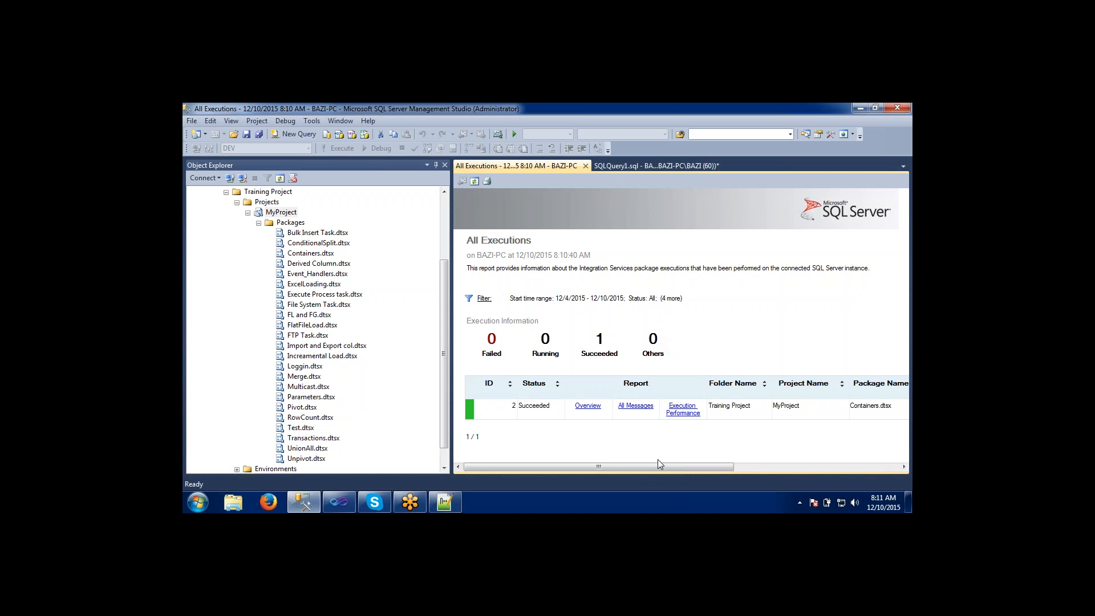
left_click_drag(660, 467, 662, 466)
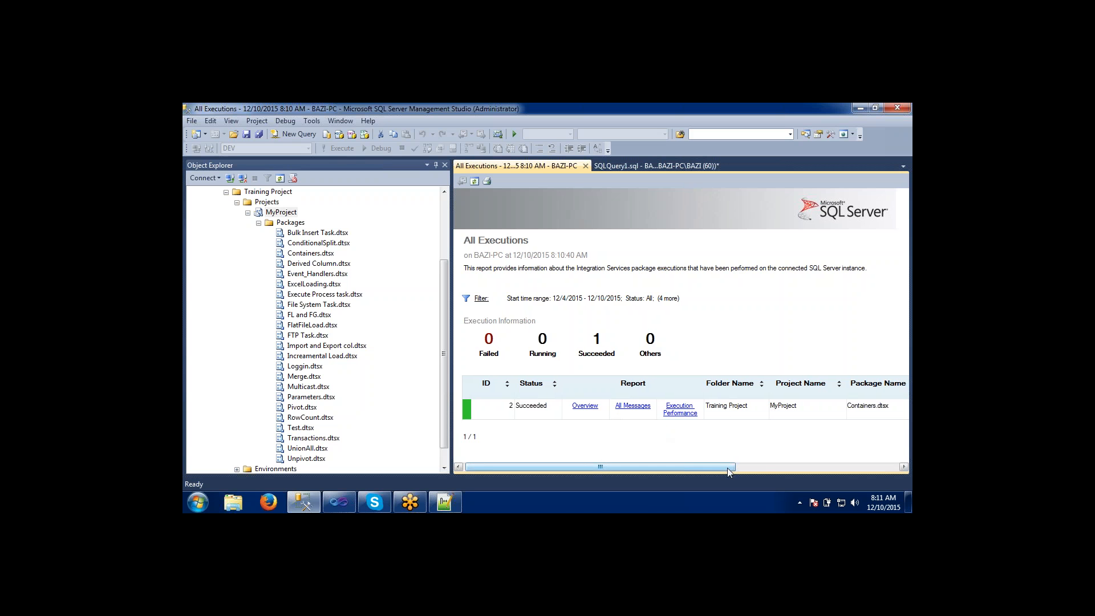
left_click_drag(732, 468, 864, 467)
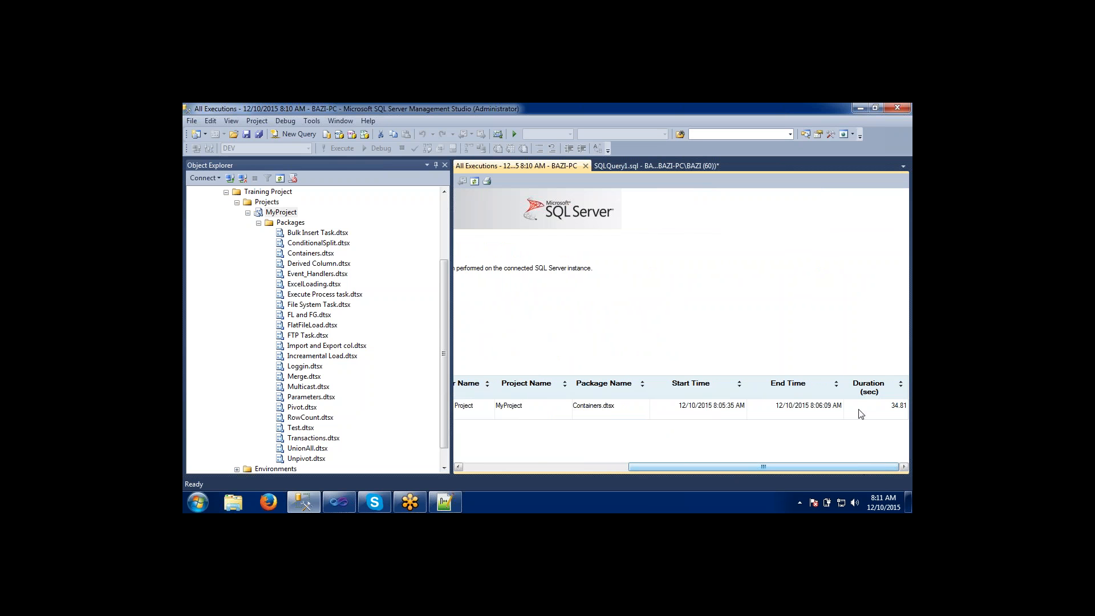
left_click_drag(834, 465, 651, 467)
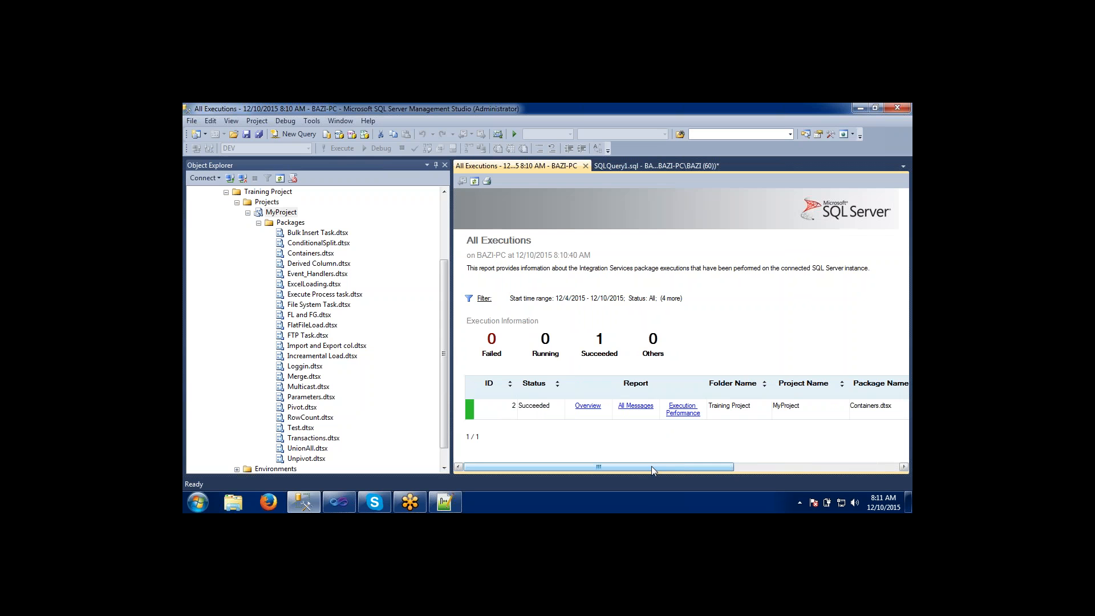
Open the Execution Performance report for the Containers.dtsx execution, review it, and return to All Executions.
left_click(679, 413)
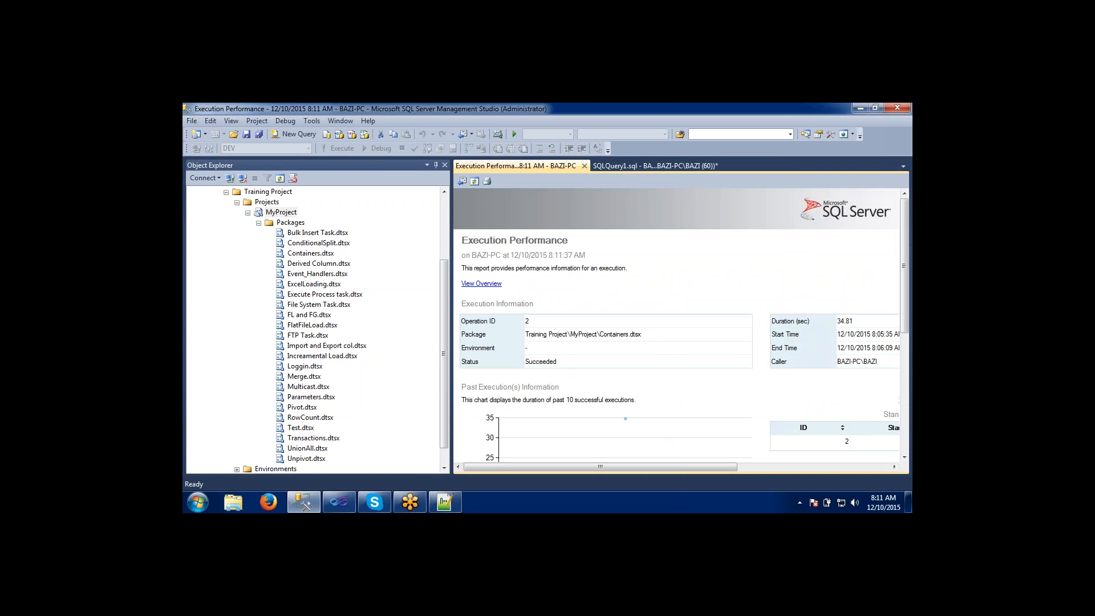
mouse_move(906, 283)
left_mouse_down()
mouse_move(907, 420)
mouse_move(907, 286)
left_mouse_up()
left_click(462, 181)
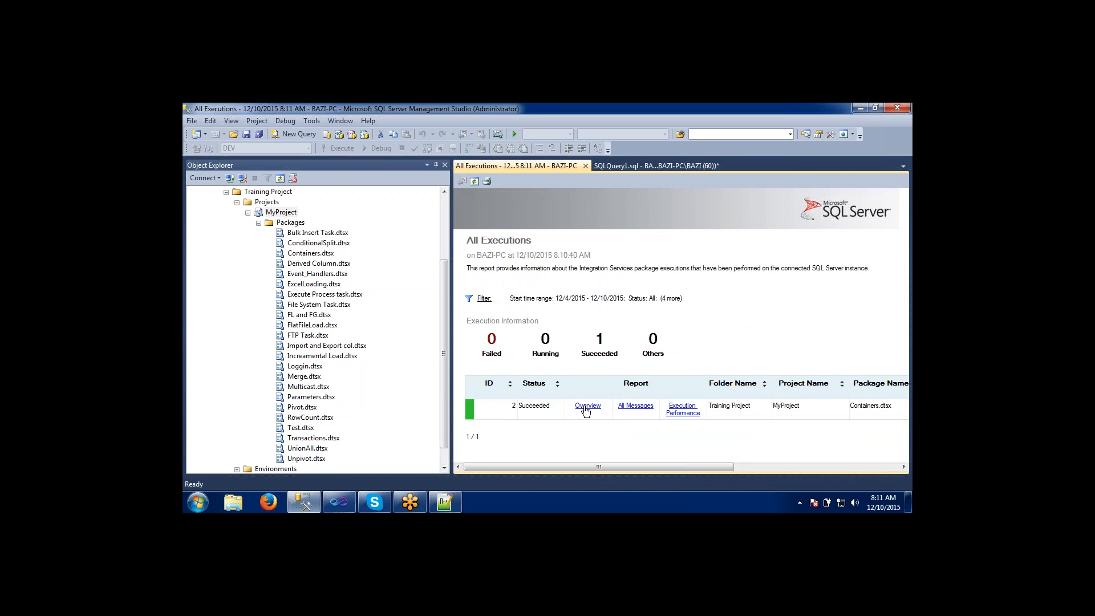
Open the Overview report for the Containers.dtsx execution from All Executions, review it, and go back.
left_click(586, 410)
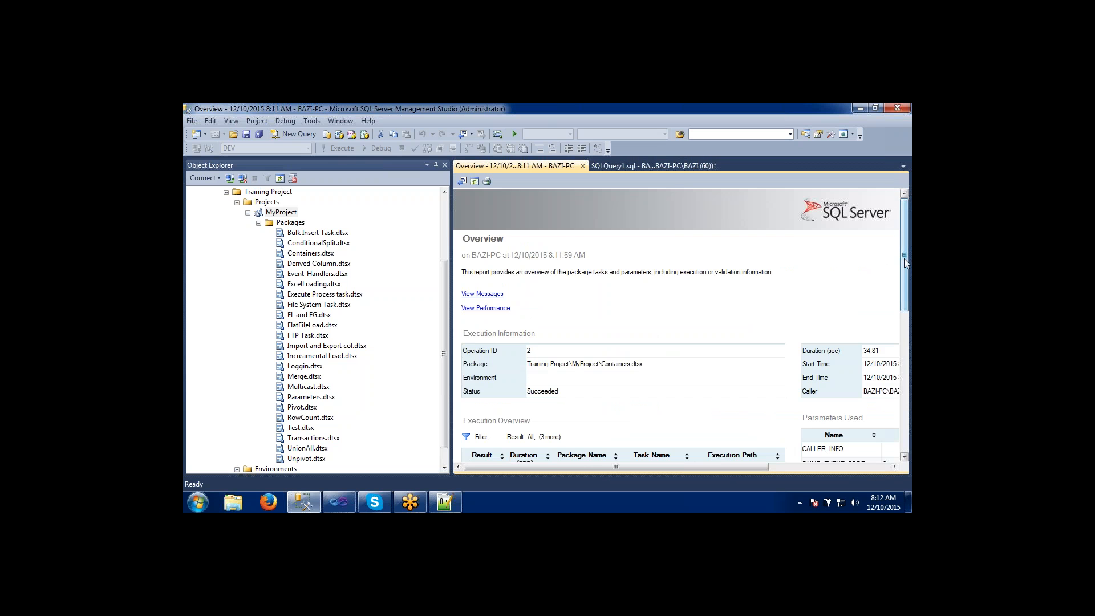
mouse_move(905, 258)
left_mouse_down()
mouse_move(906, 413)
mouse_move(905, 260)
left_mouse_up()
left_click(461, 181)
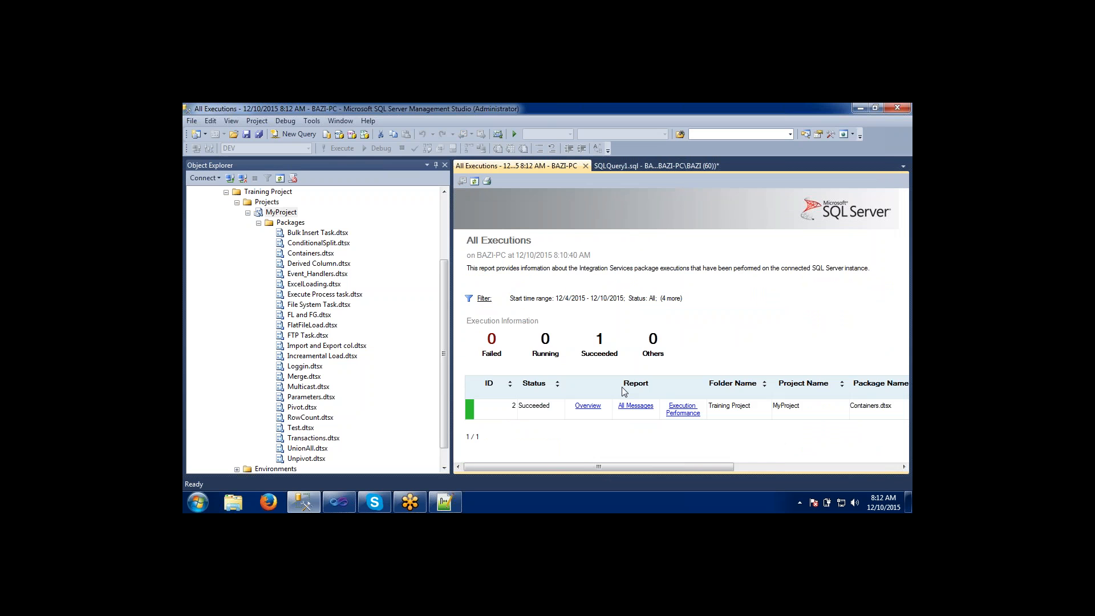
Open the All Messages report for the Containers.dtsx execution, review it, and return to All Executions.
left_click(634, 405)
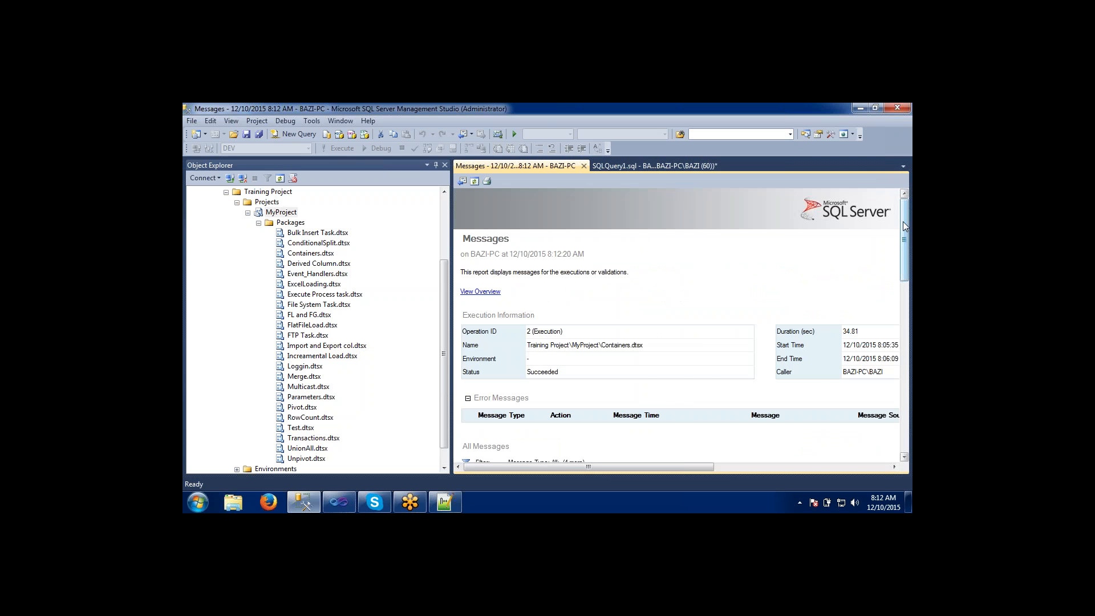
mouse_move(905, 223)
left_mouse_down()
mouse_move(907, 354)
mouse_move(906, 220)
left_mouse_up()
left_click(463, 180)
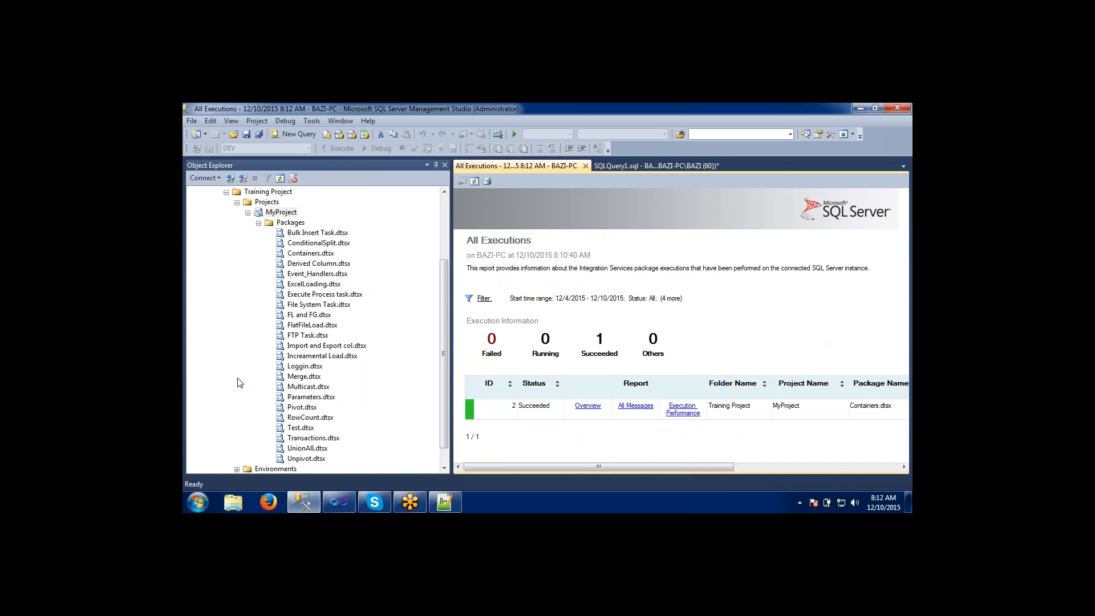
Open the Execute Package dialog for Containers.dtsx in MyProject's packages.
left_click(296, 318)
scroll(443, 337, "down", 1)
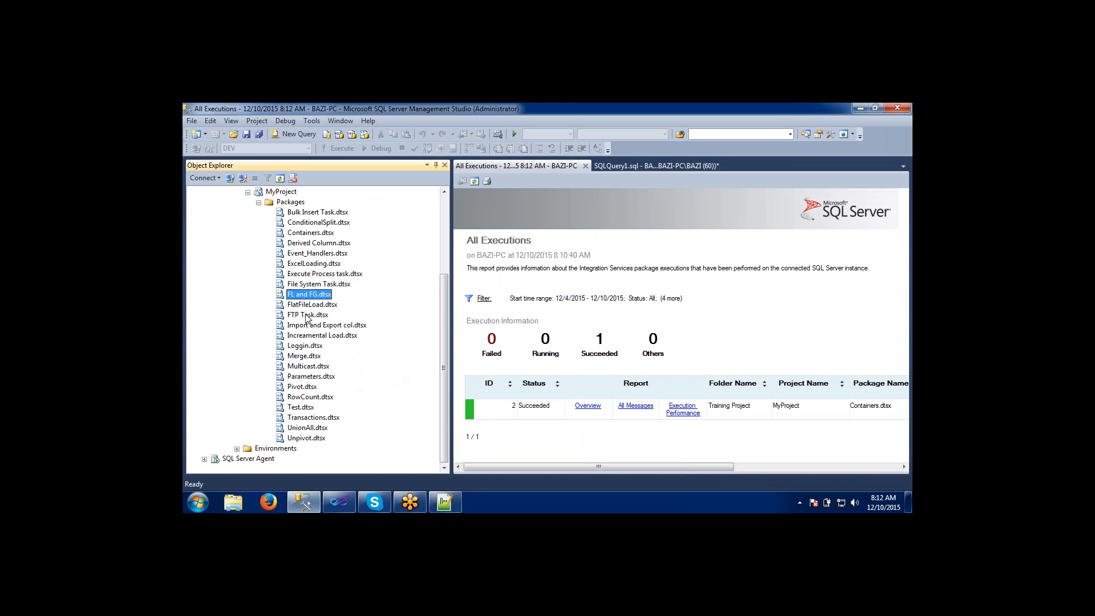
left_click(301, 234)
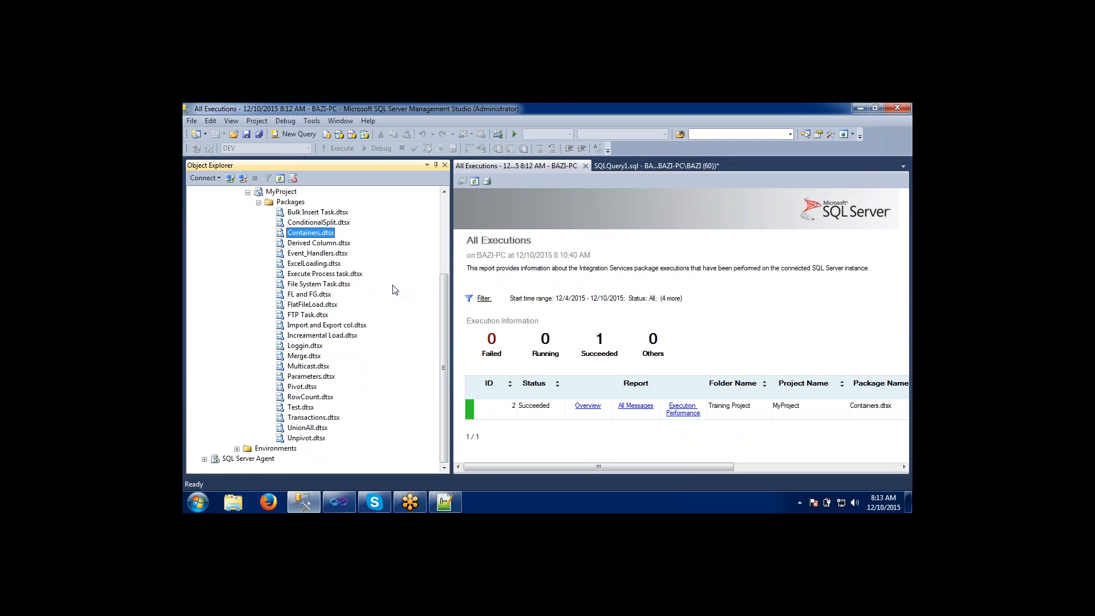
right_click(297, 236)
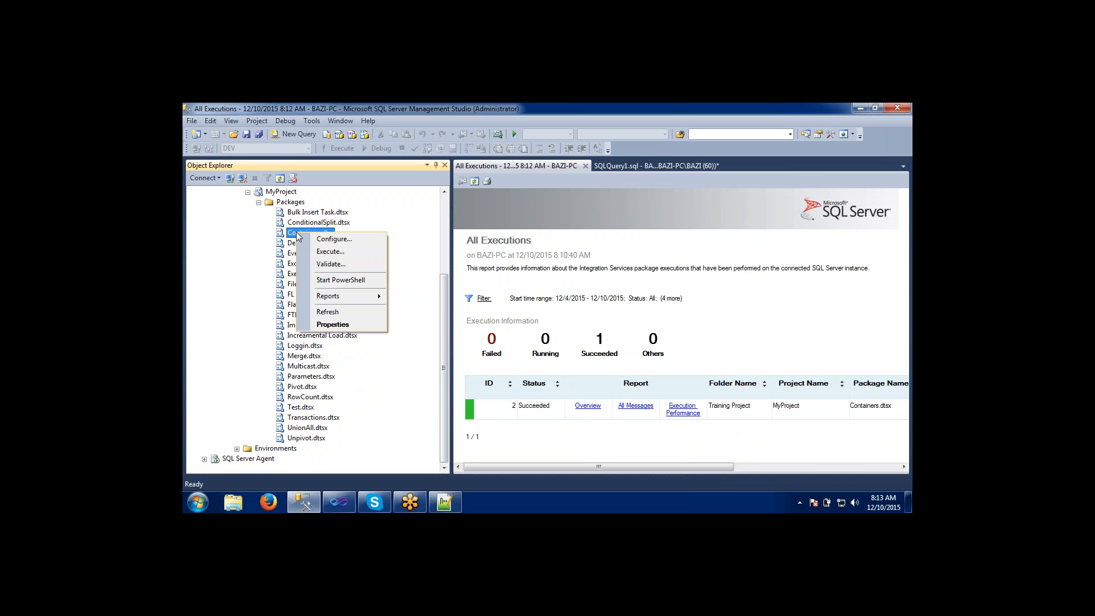
left_click(316, 253)
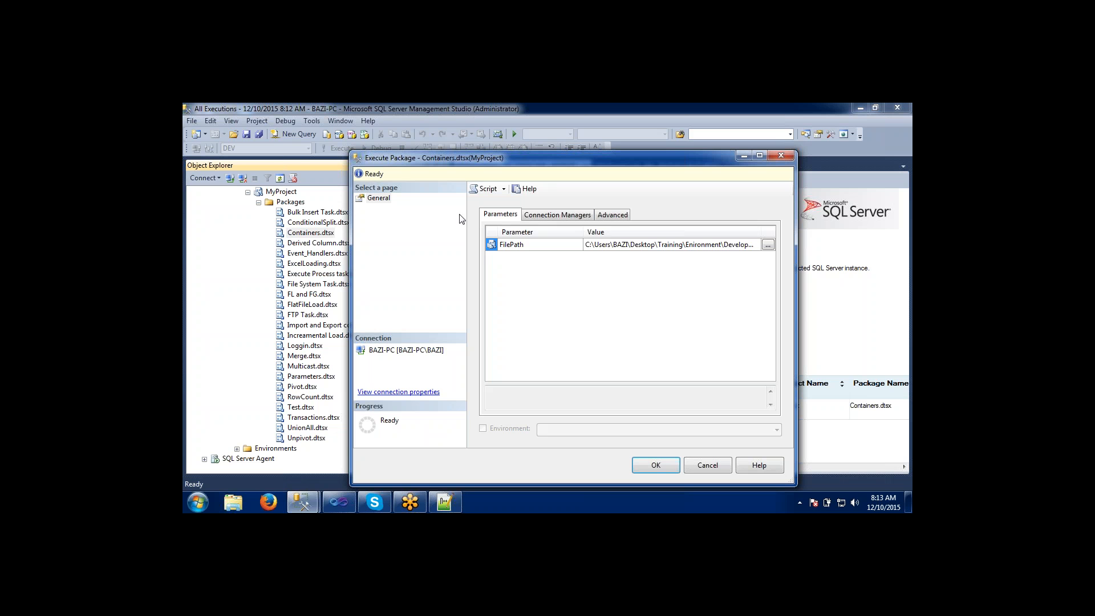
Look over the connection managers and advanced settings of the Containers.dtsx execution, and return to its FilePath parameter.
left_click(545, 213)
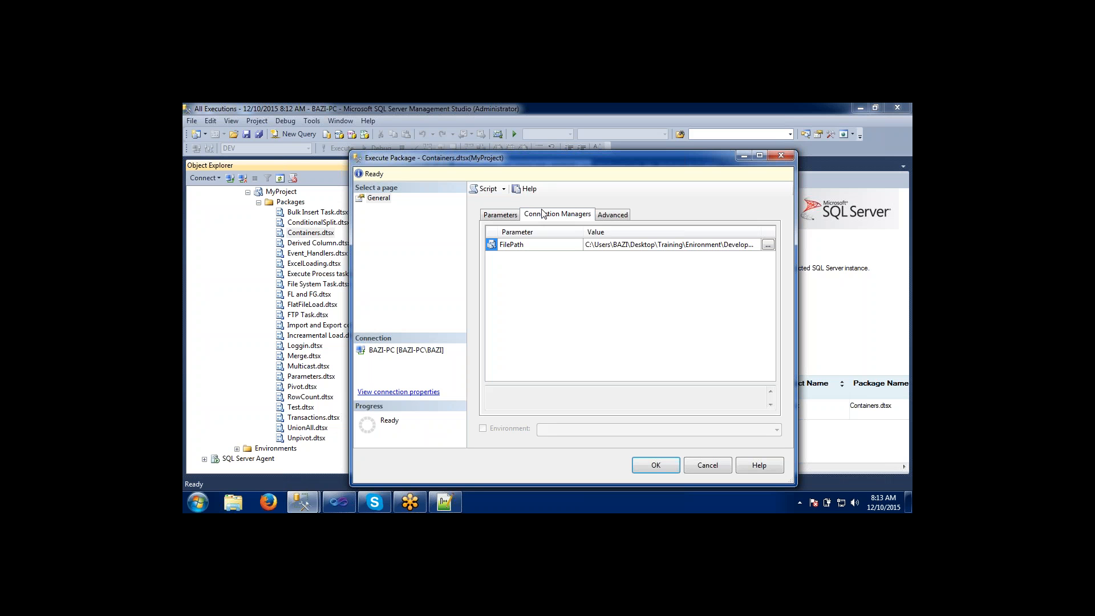
left_click(612, 215)
left_click(502, 216)
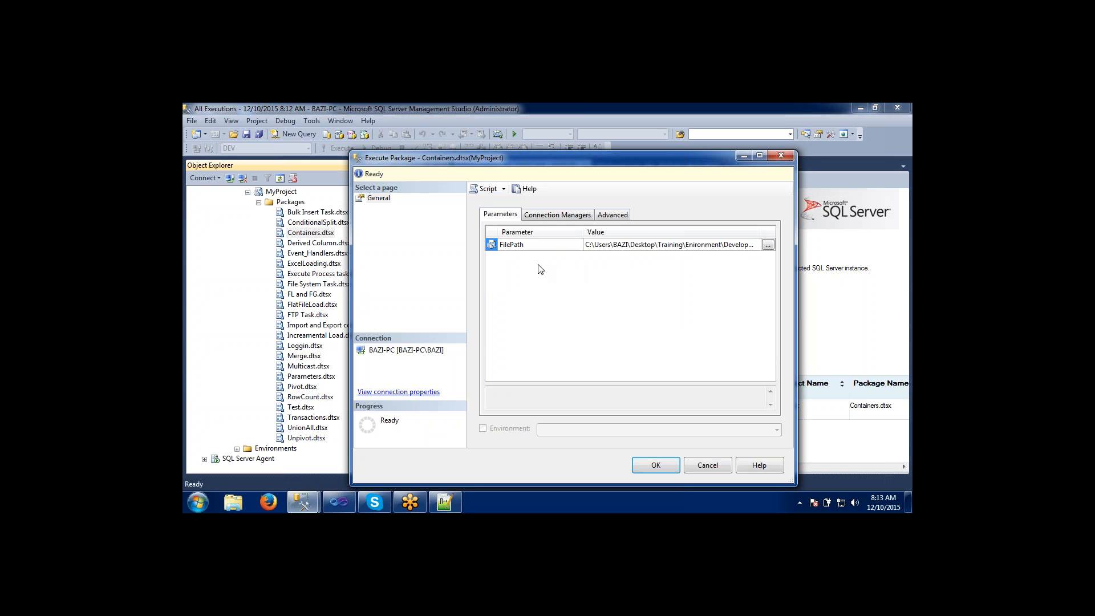
mouse_move(492, 249)
Examine the properties of the BAZI-PC.DEV connection manager and each of the three flat file connection managers.
left_click(553, 215)
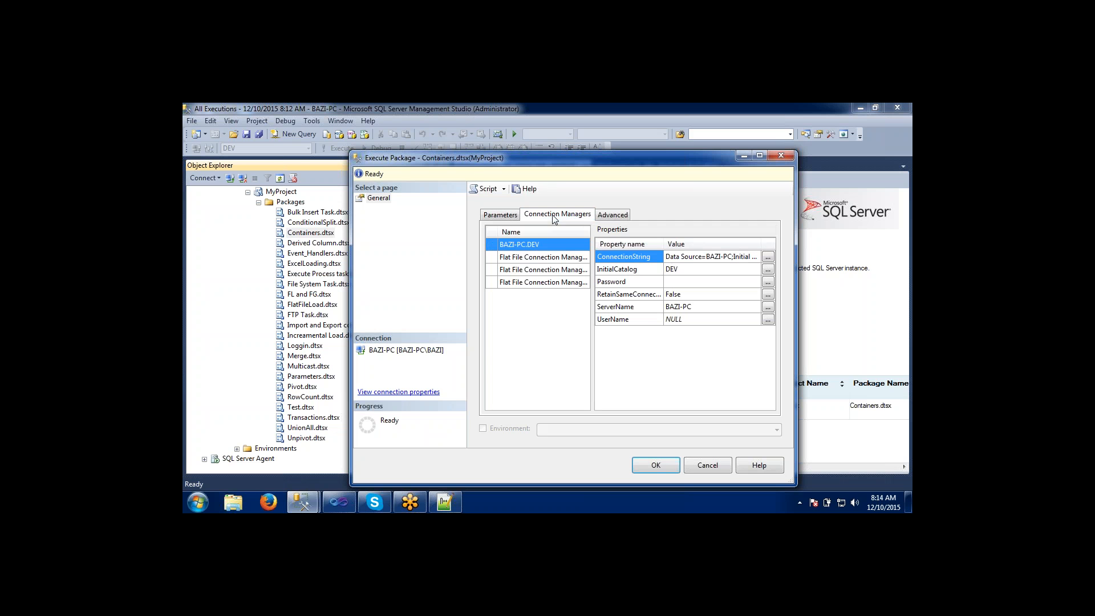
left_click(548, 258)
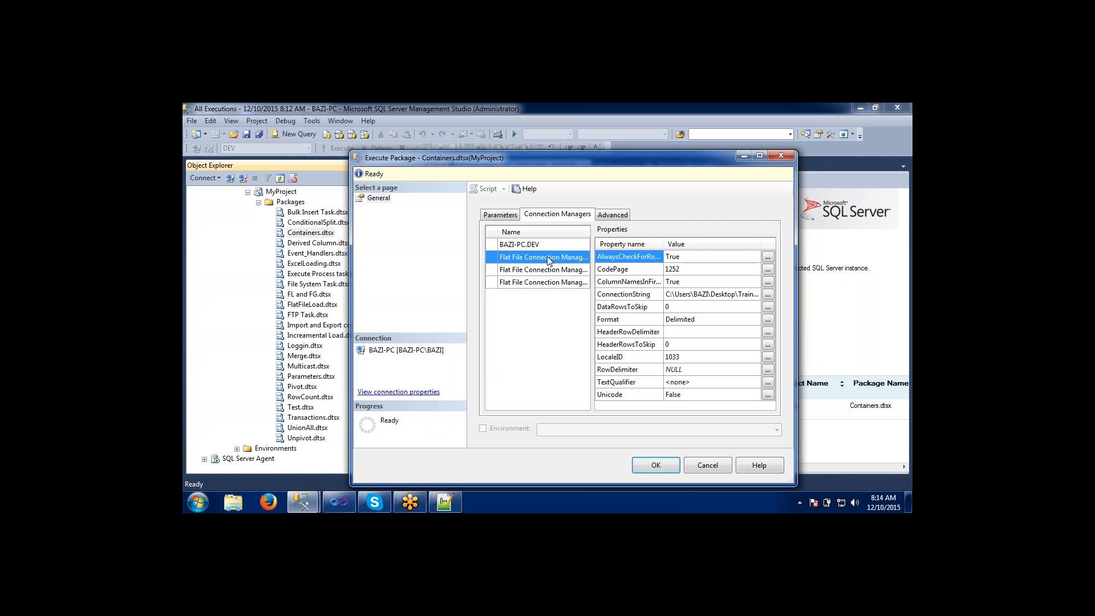
left_click(549, 271)
left_click(549, 283)
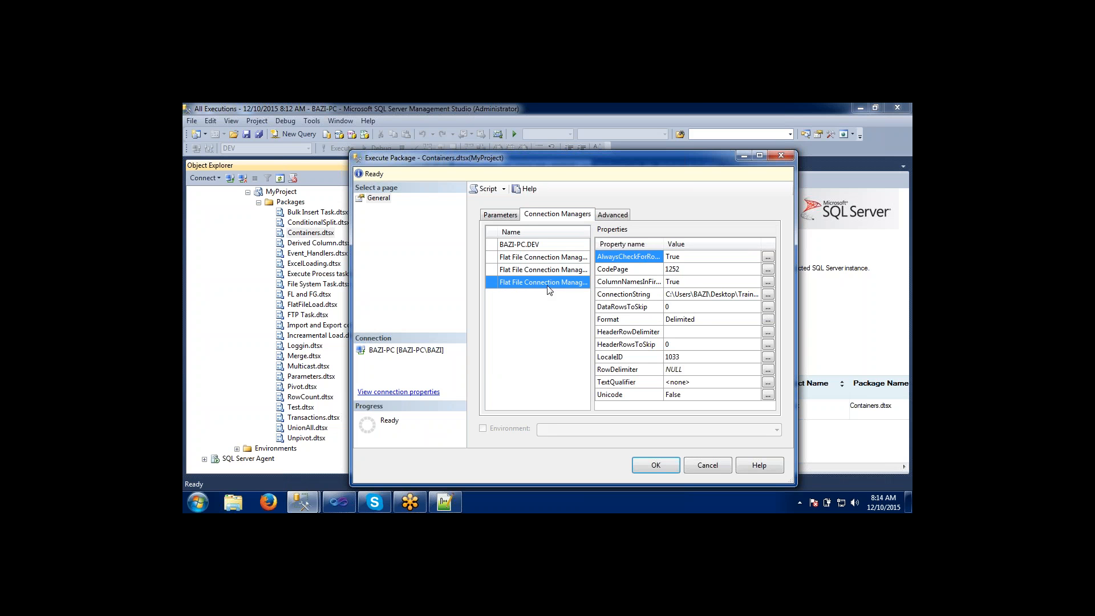
left_click(537, 243)
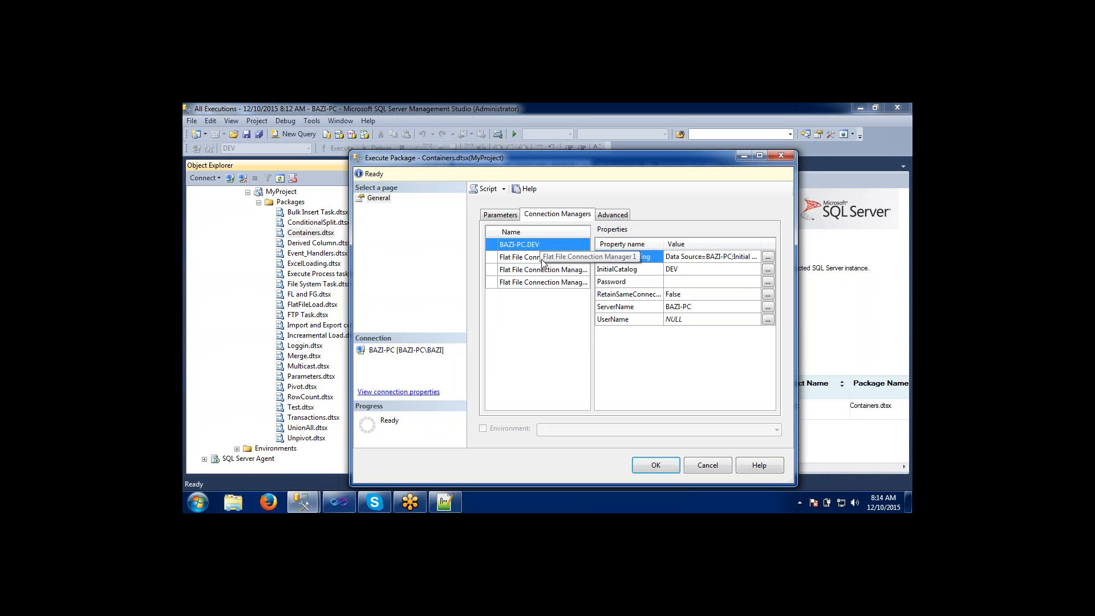
left_click(542, 258)
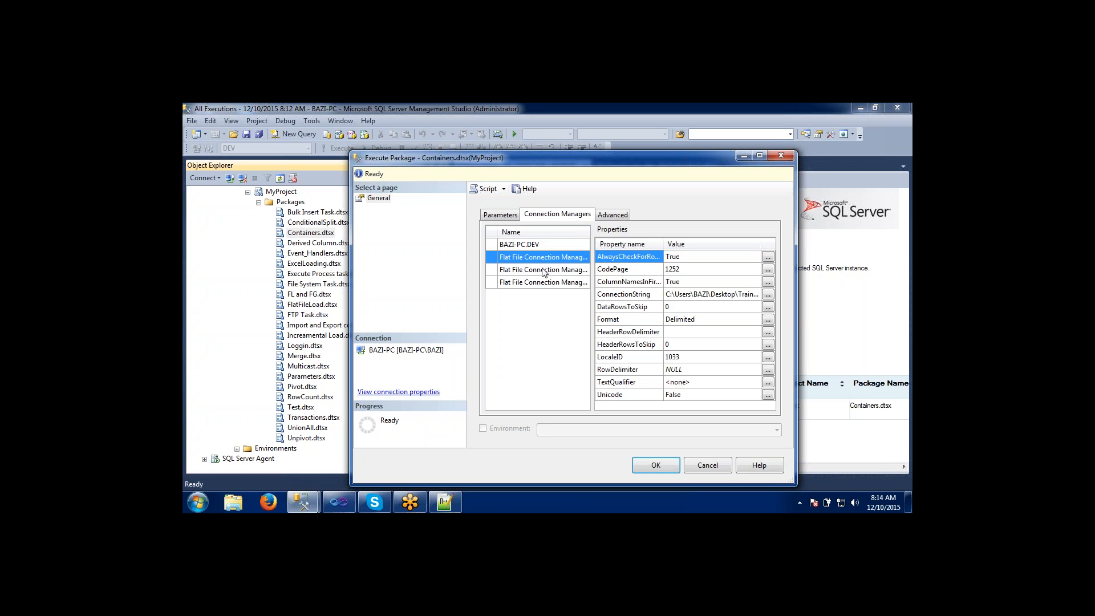
left_click(544, 270)
left_click(546, 282)
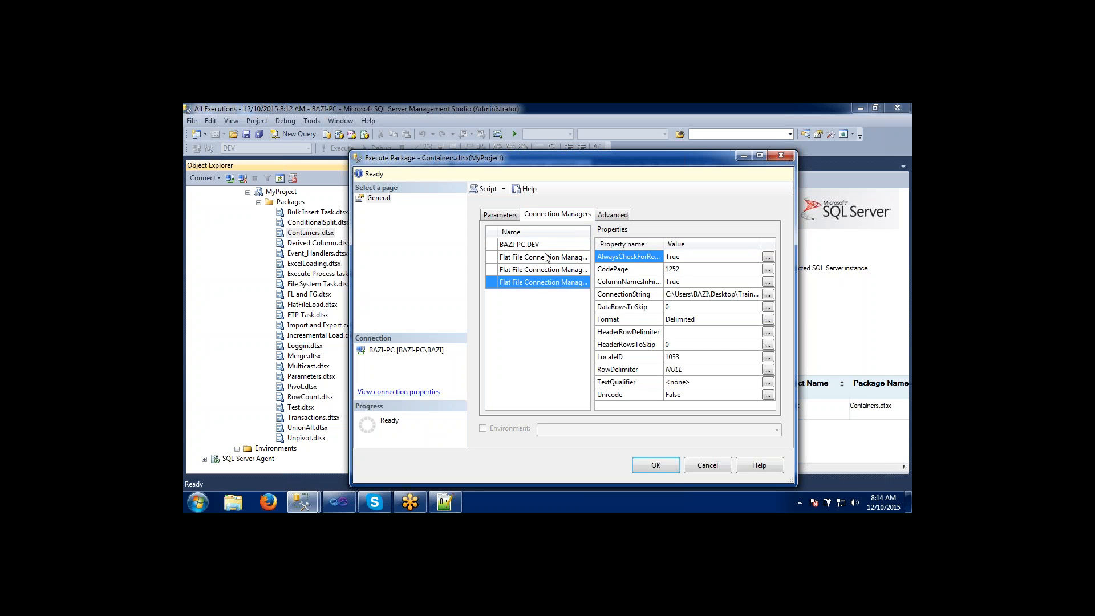
left_click(545, 257)
Show the available logging levels in the advanced execution settings.
left_click(607, 216)
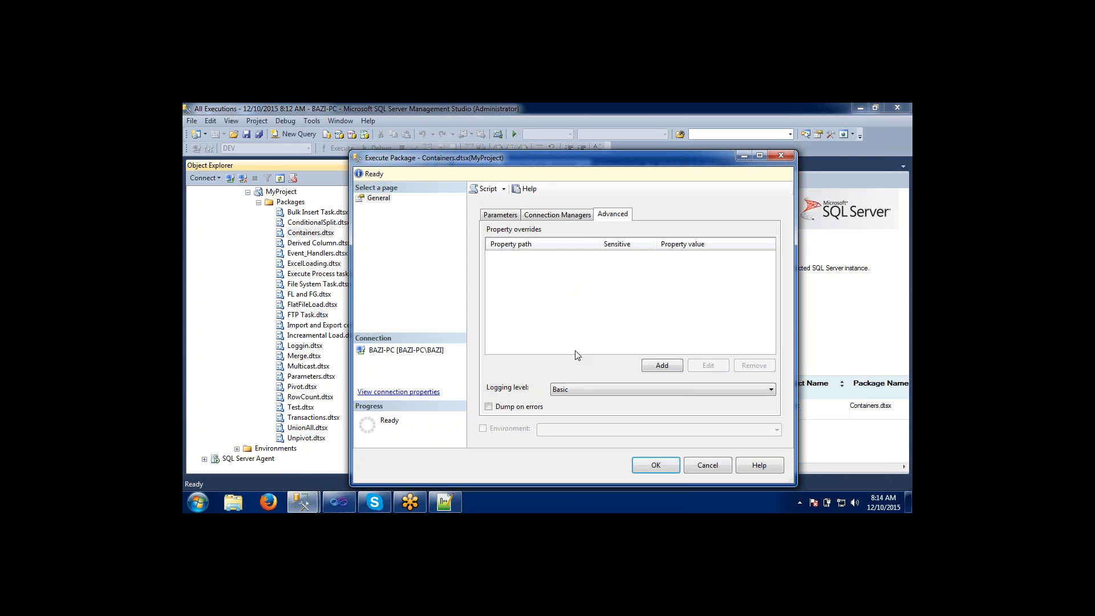
left_click(577, 390)
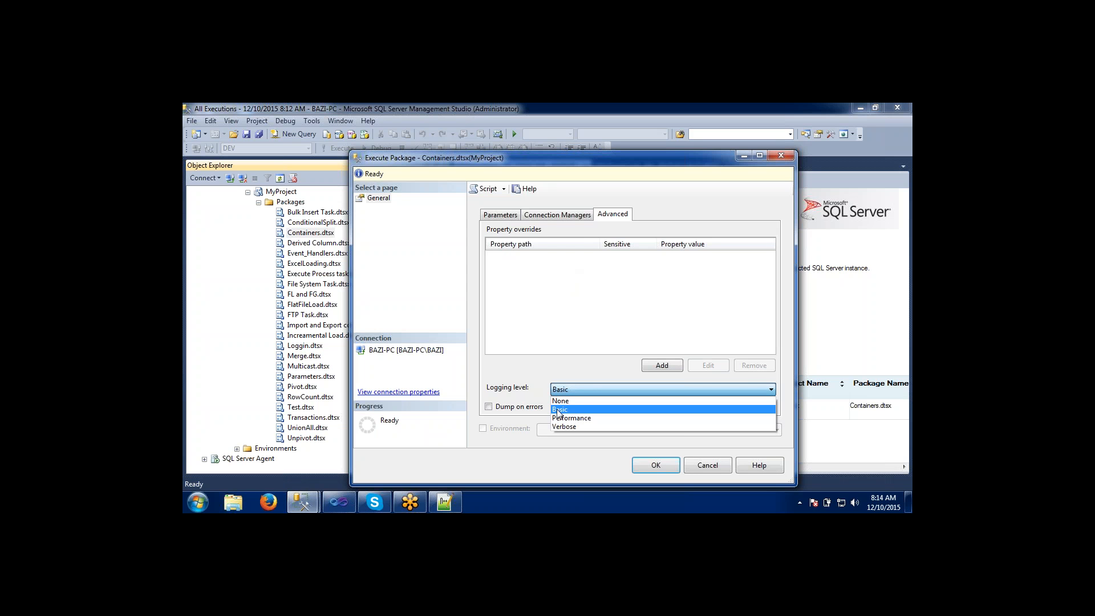
Switch to Visual Studio, show the log provider types in the Containers package's logging configuration, cancel it, and return to the Execute Package dialog.
left_click(349, 508)
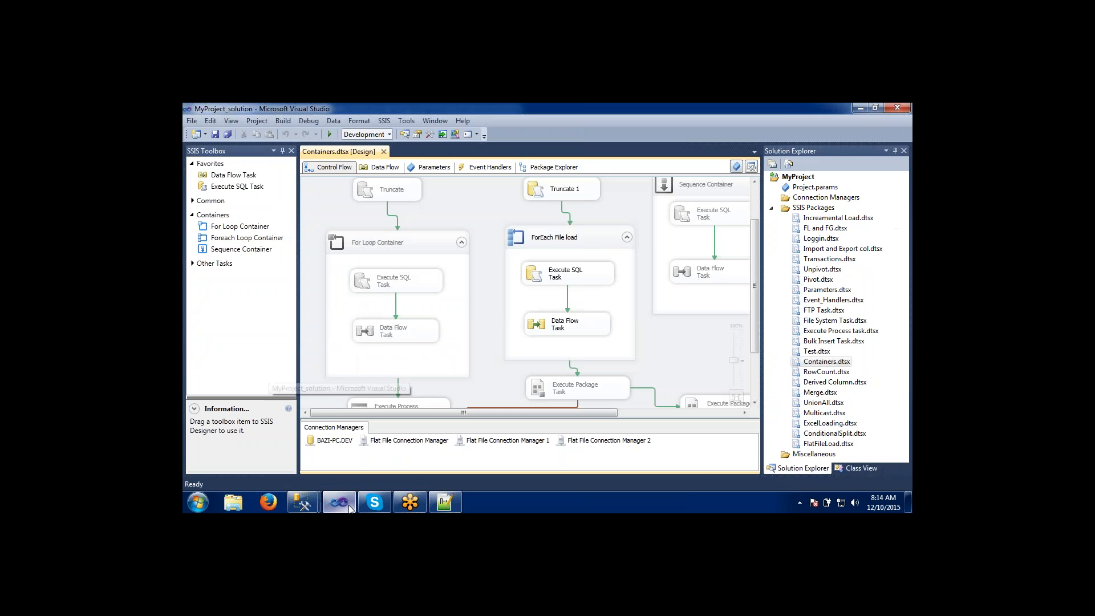
right_click(479, 196)
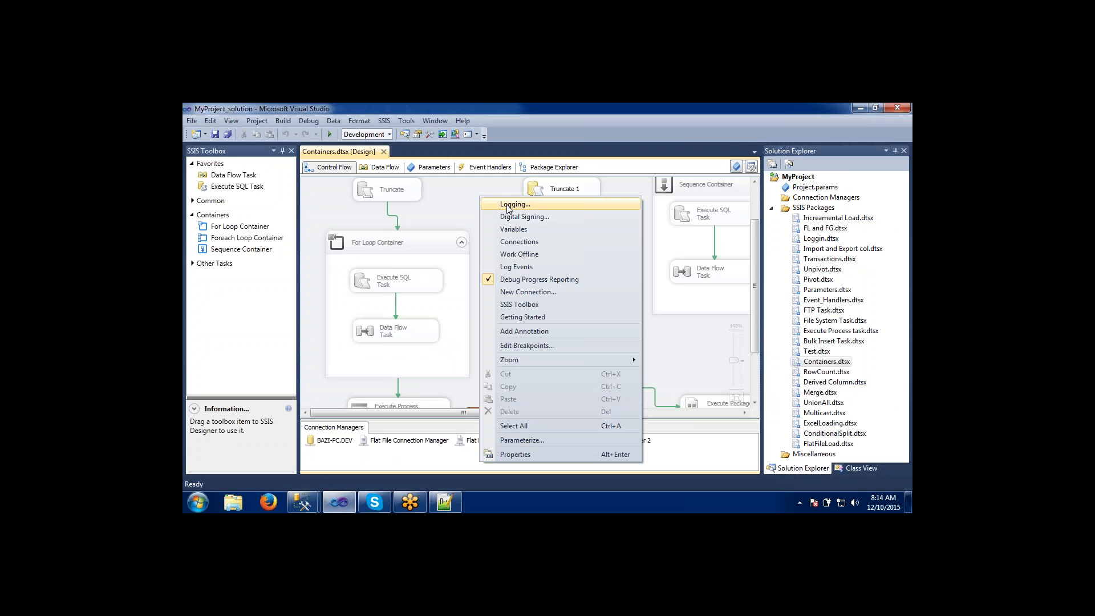
left_click(507, 206)
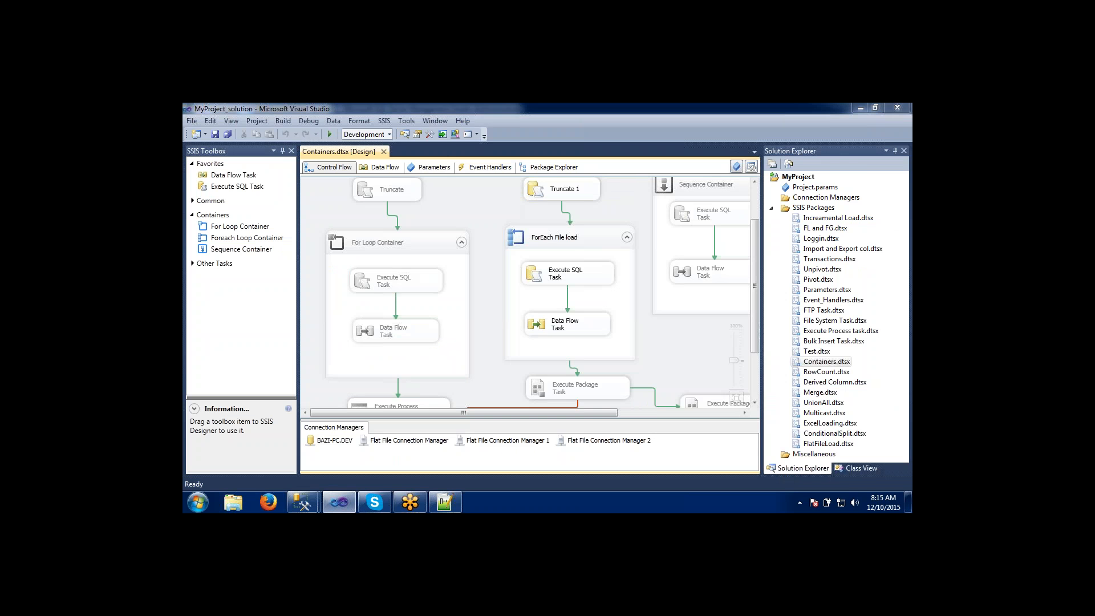
left_click(571, 209)
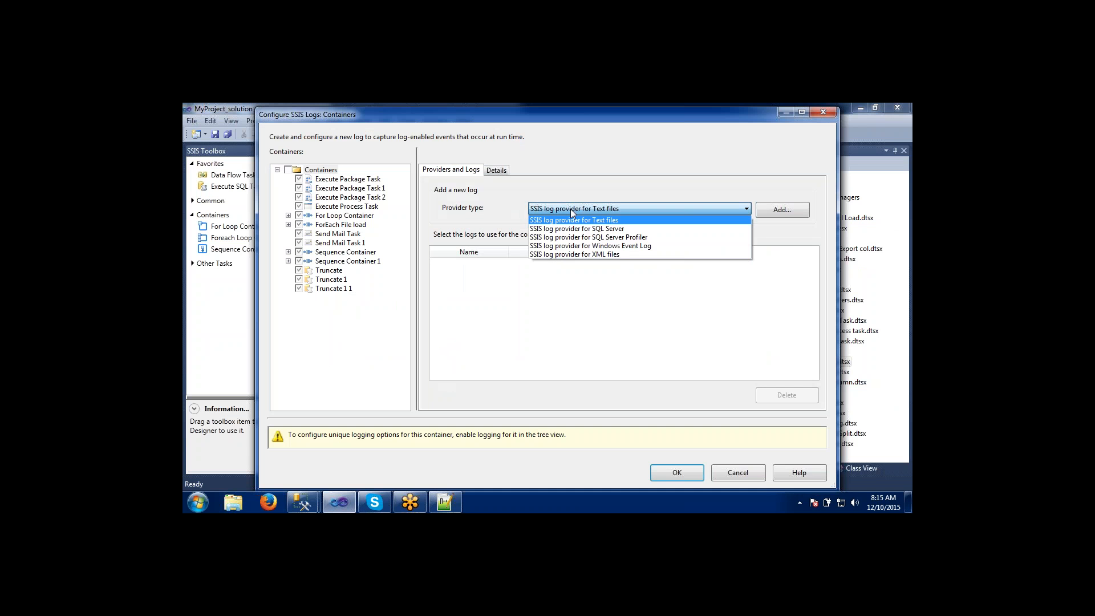
left_click(727, 465)
left_click(727, 468)
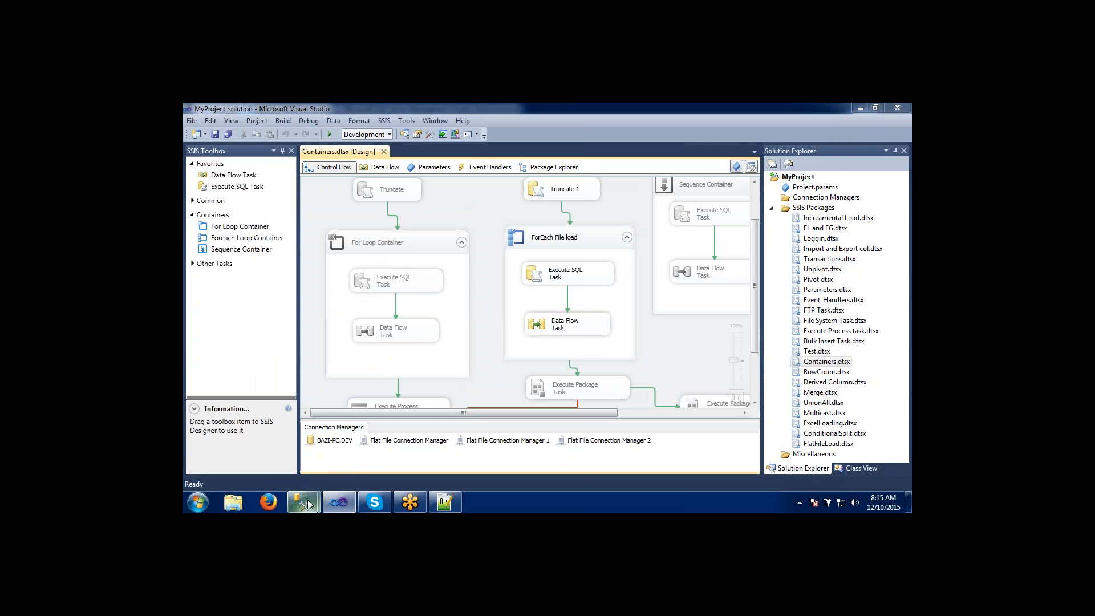
mouse_move(308, 503)
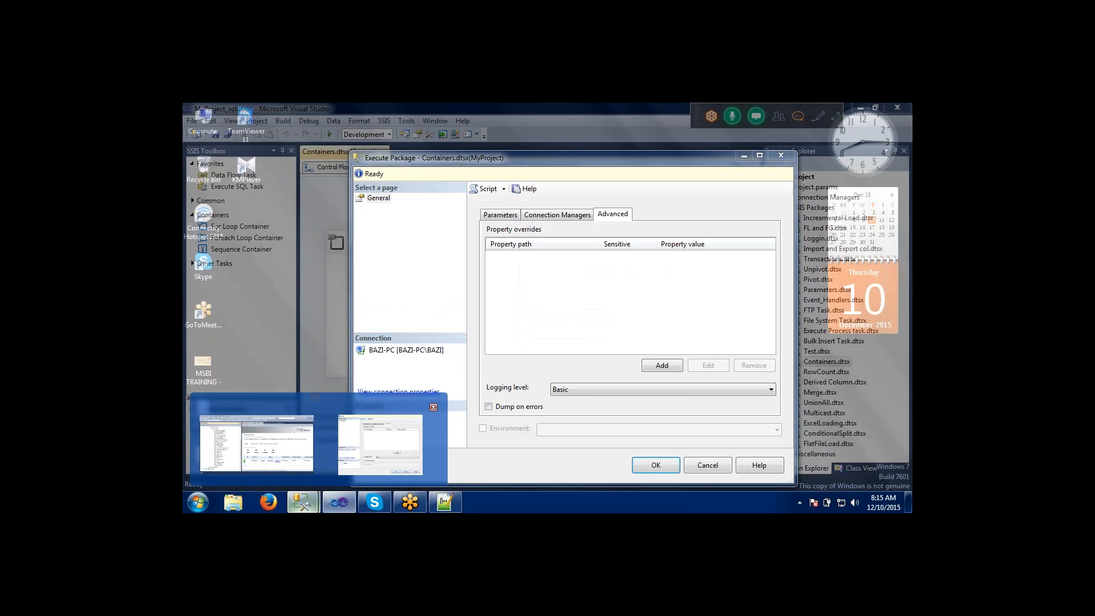
left_click(380, 445)
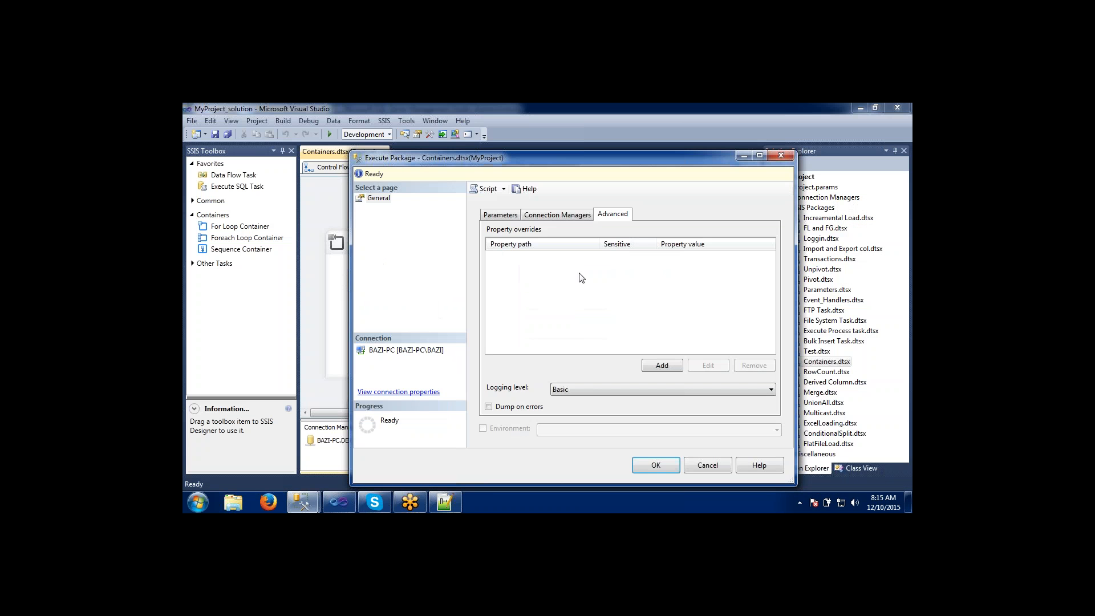
Try the Verbose and None logging levels for the package execution, and set the level back to Basic.
left_click(586, 391)
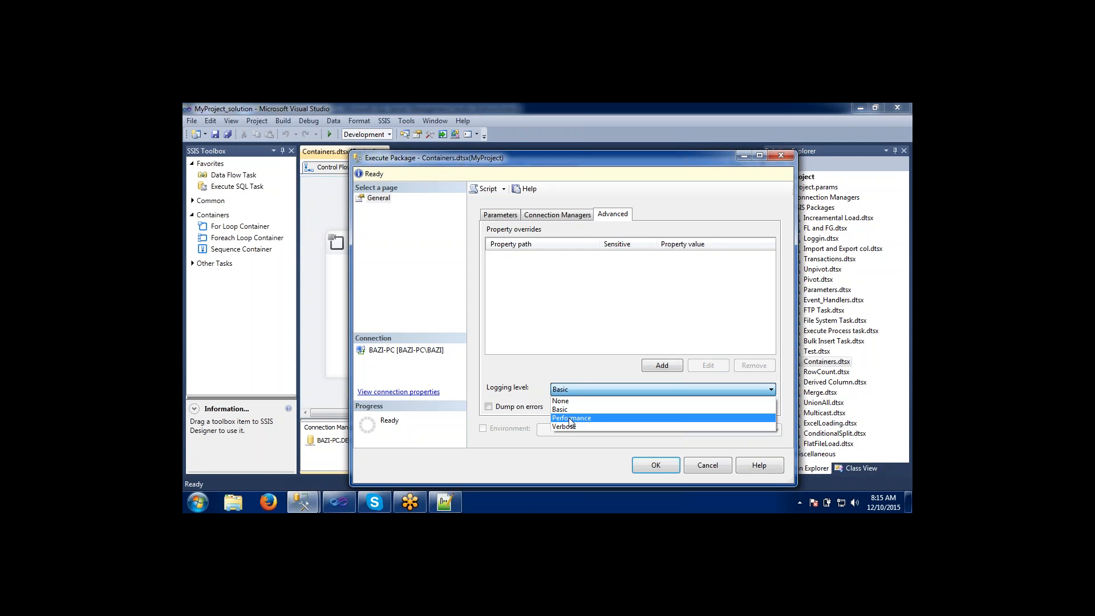
left_click(571, 427)
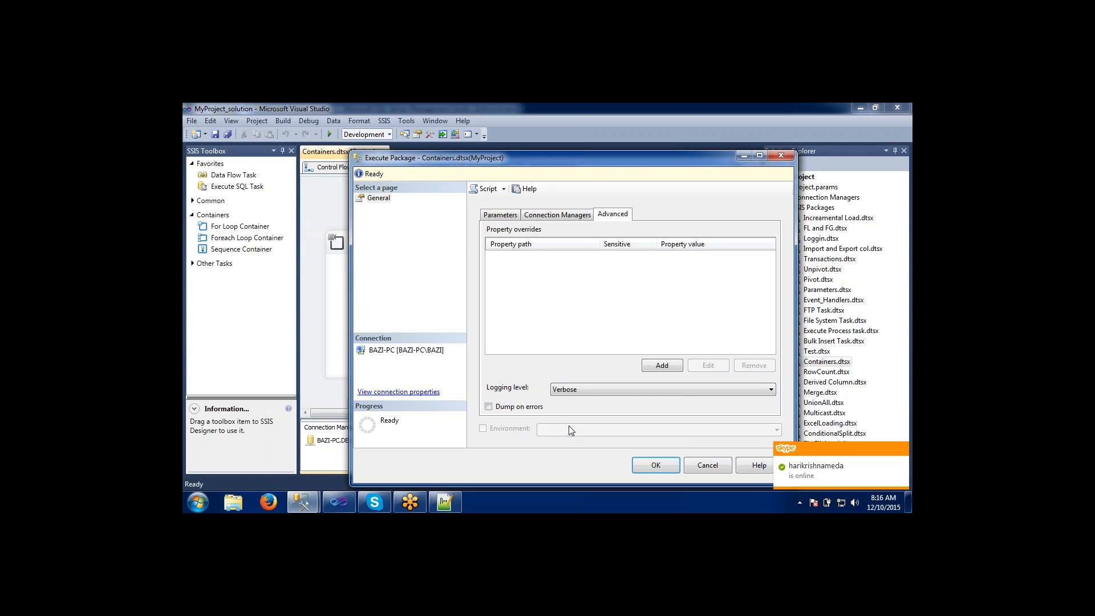
left_click(574, 390)
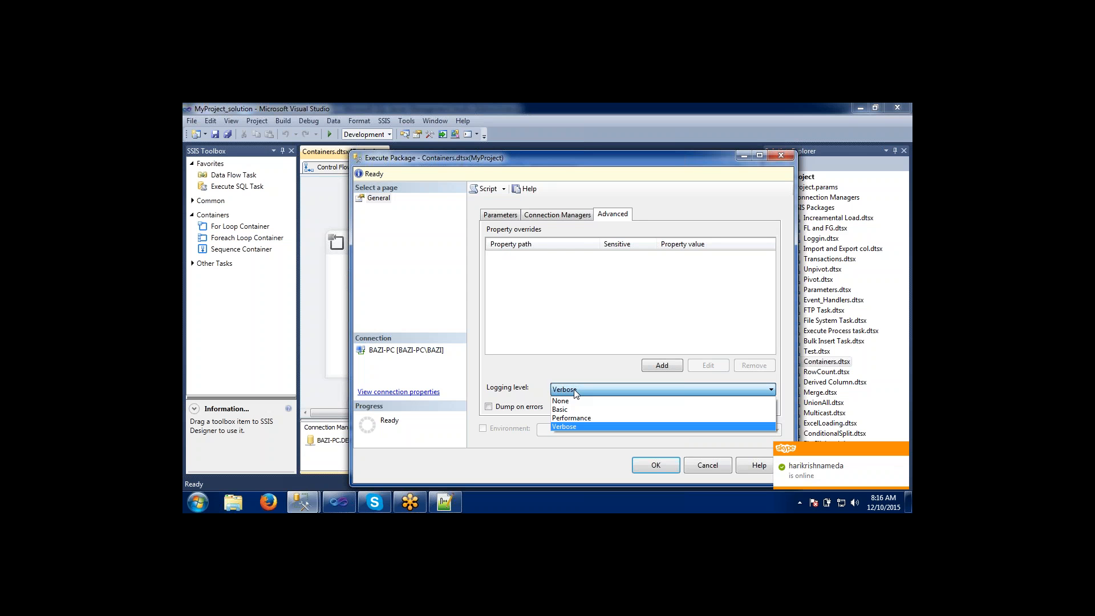
left_click(568, 402)
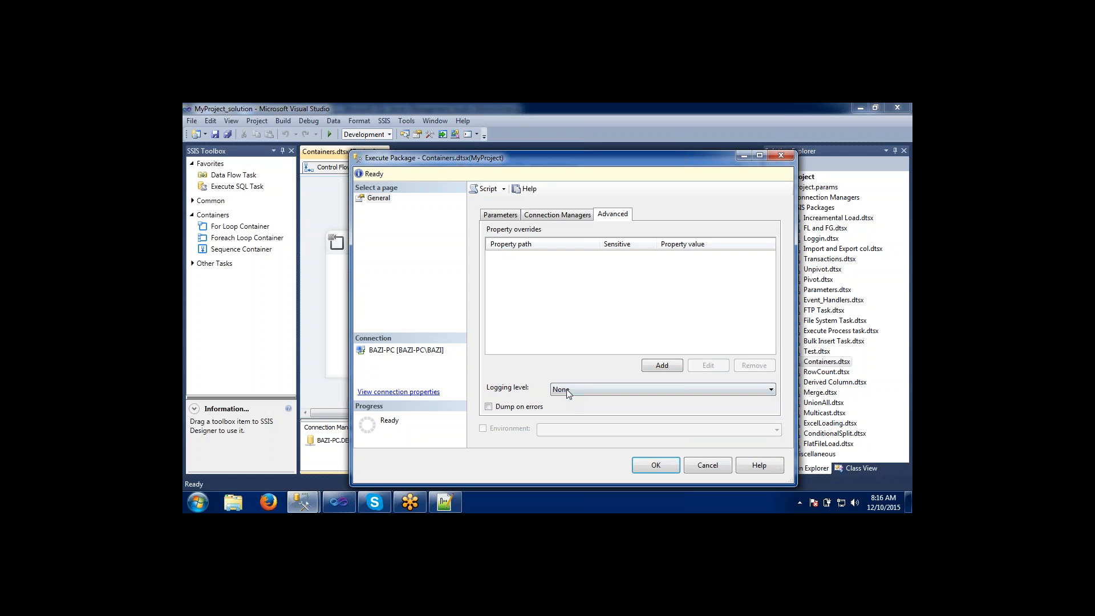
left_click(566, 389)
left_click(565, 408)
left_click(569, 388)
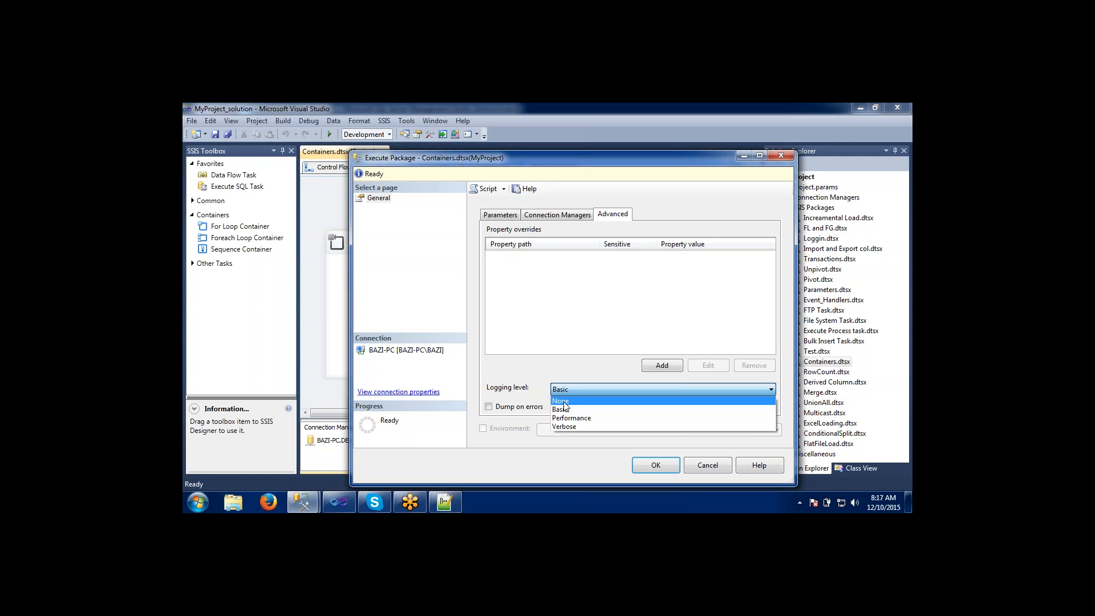
left_click(567, 408)
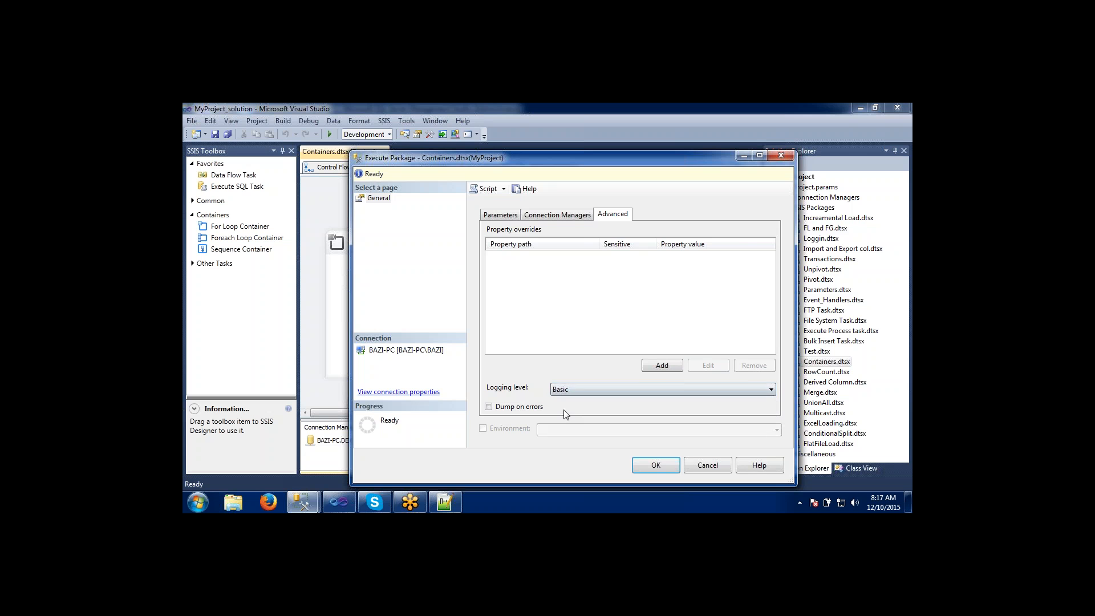
Look at the empty property override form, cancel it, and review the execution's connection managers and FilePath parameter.
left_click(664, 369)
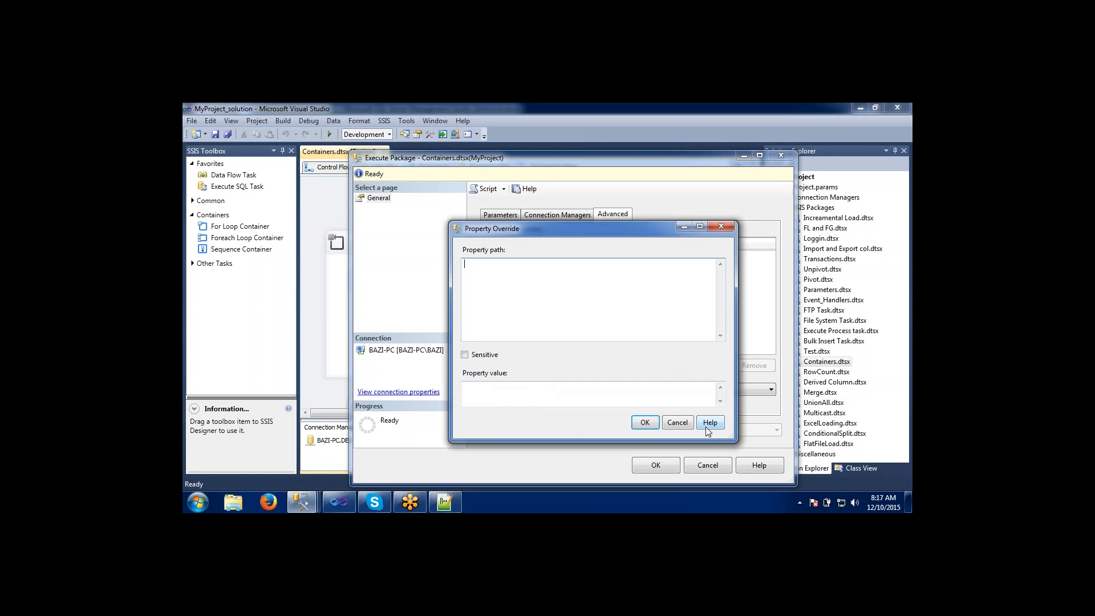
left_click(688, 423)
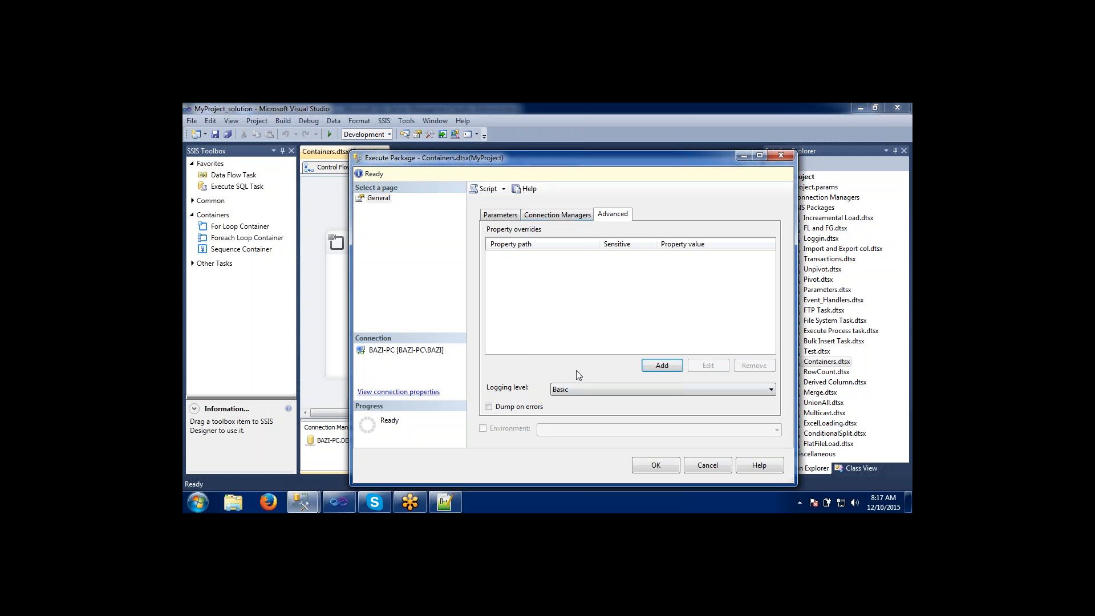
left_click(561, 215)
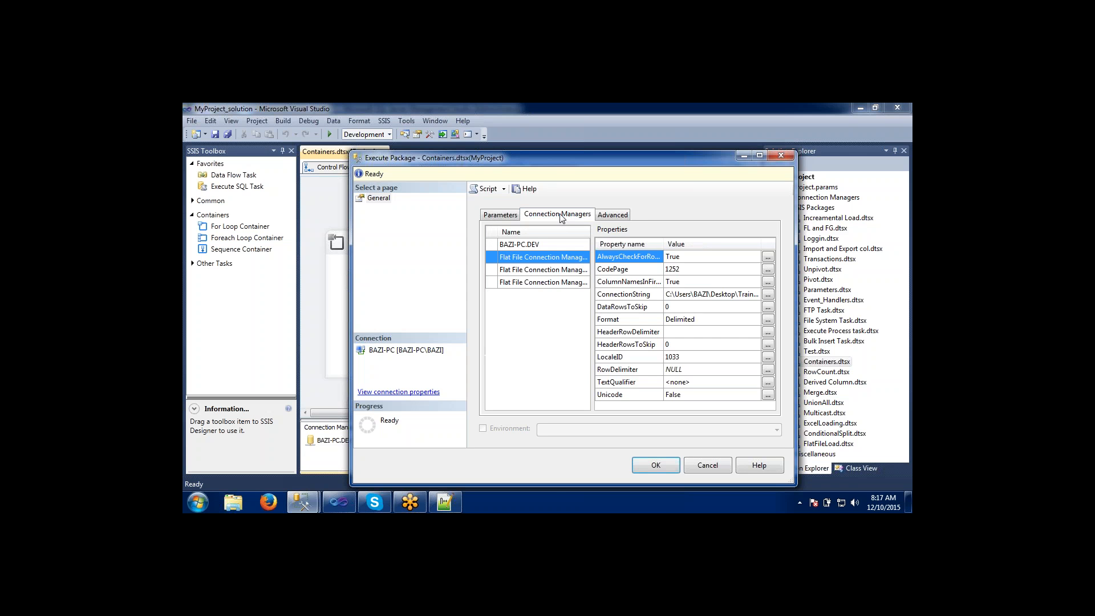
left_click(512, 215)
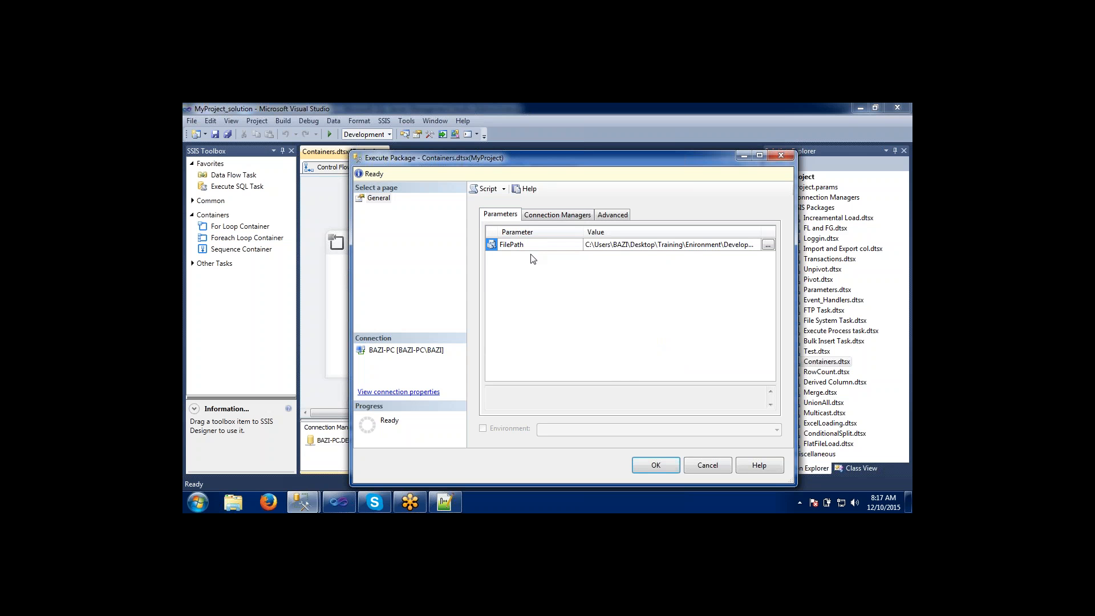
left_click(557, 214)
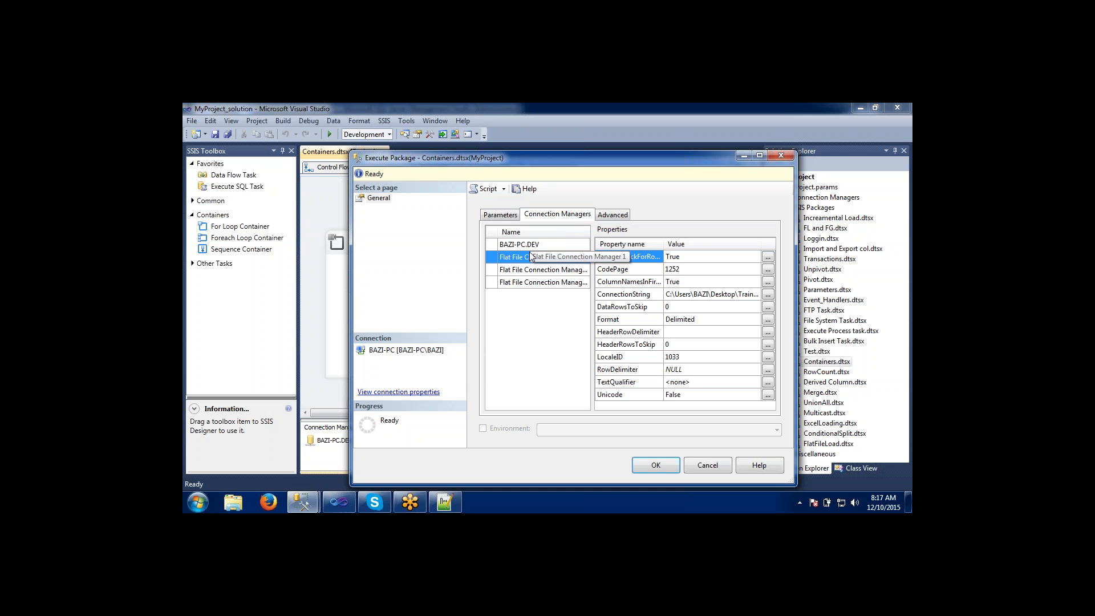
Switch to Visual Studio and point out the BAZI-PC.DEV and flat file connection managers of the Containers package.
left_click(339, 502)
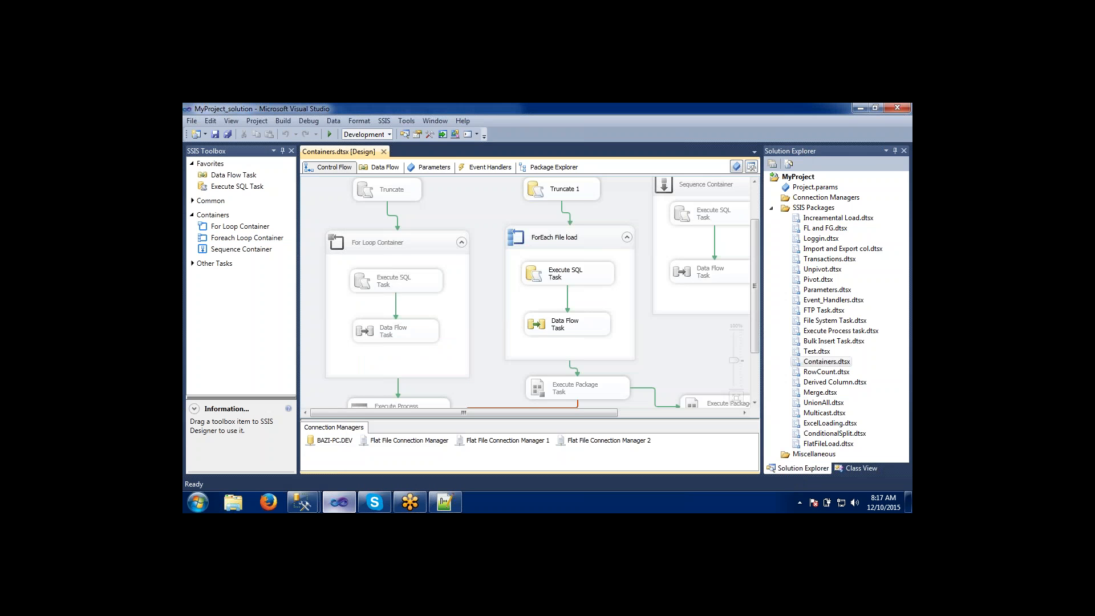
left_click(330, 442)
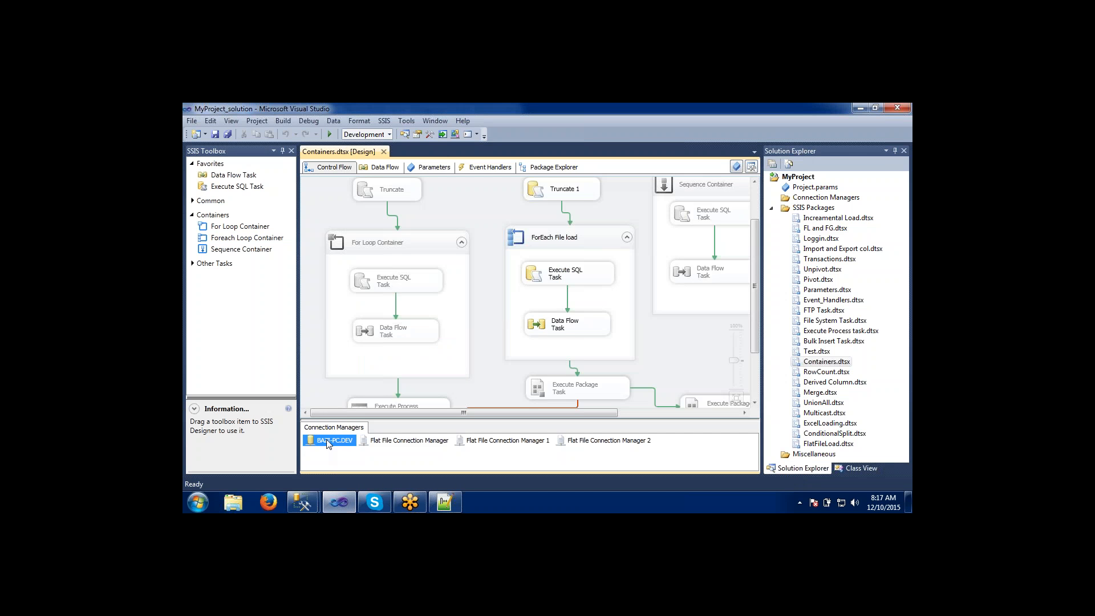
left_click(393, 444)
left_click(479, 444)
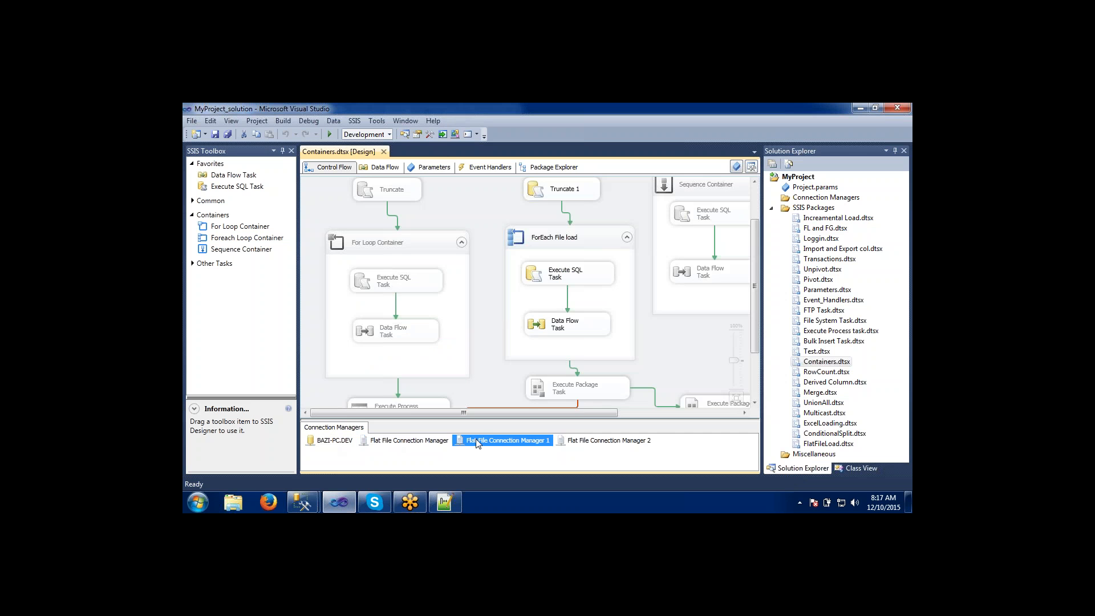
left_click(567, 444)
left_click(409, 434)
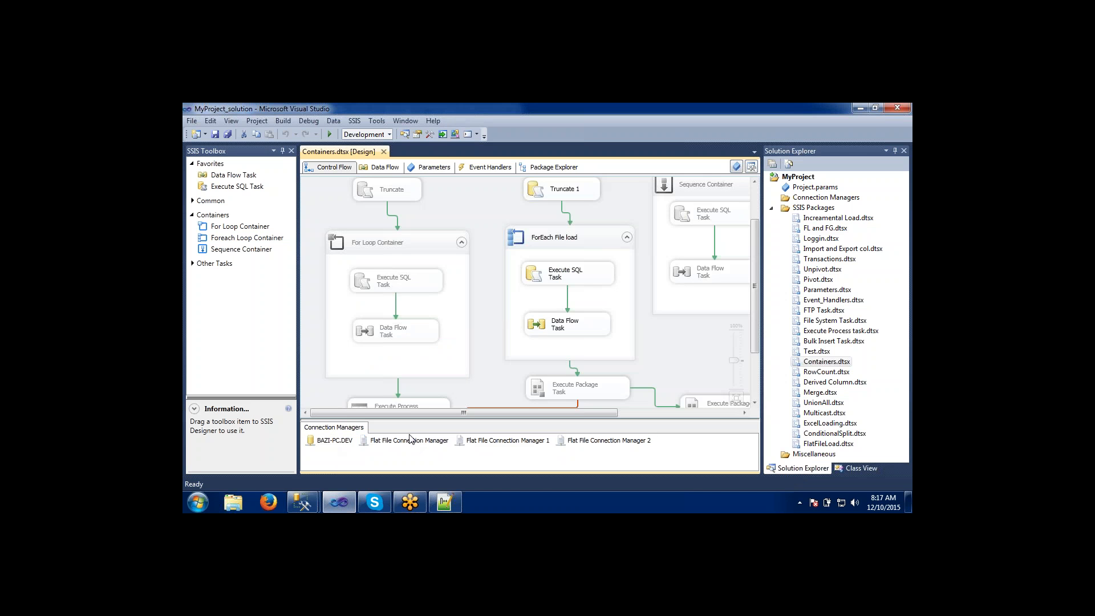
left_click(374, 443)
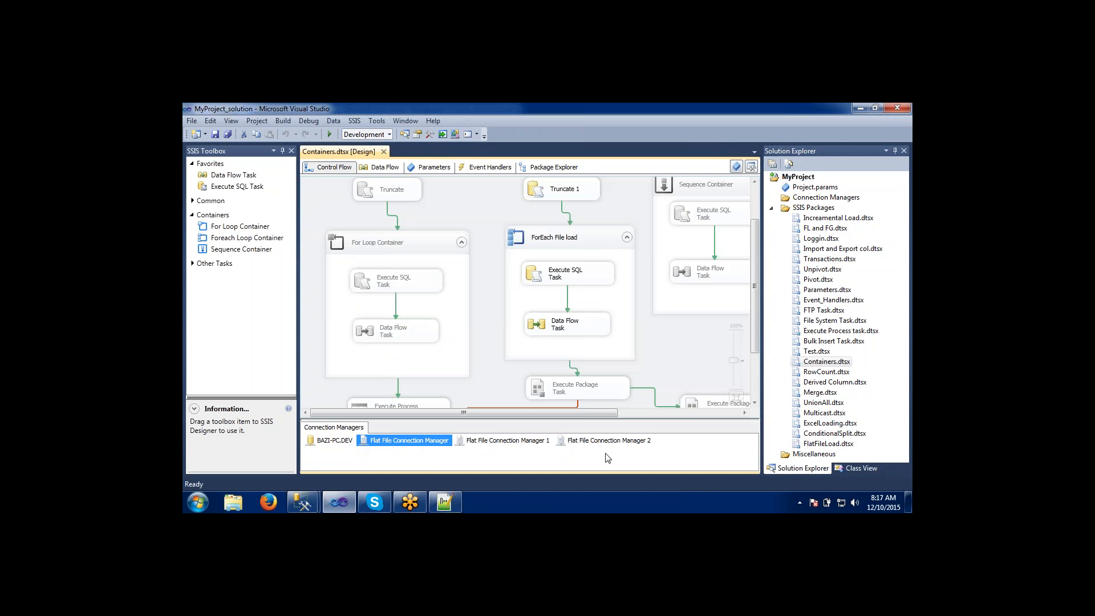
Return to the Execute Package dialog and compare the properties of its database and flat file connection managers.
key("alt+Tab")
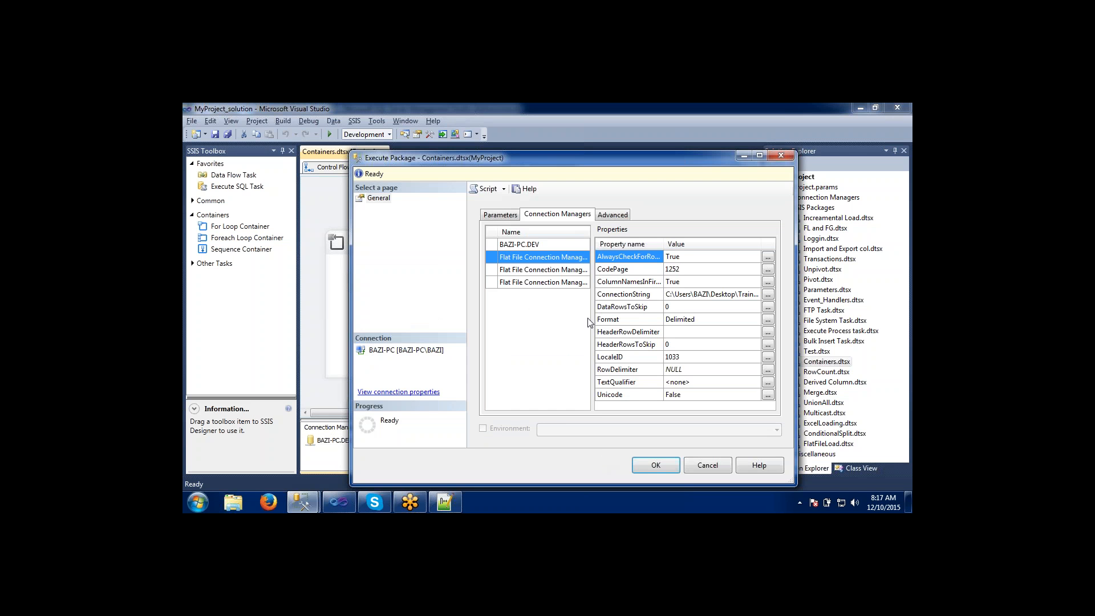
left_click(571, 270)
left_click(570, 283)
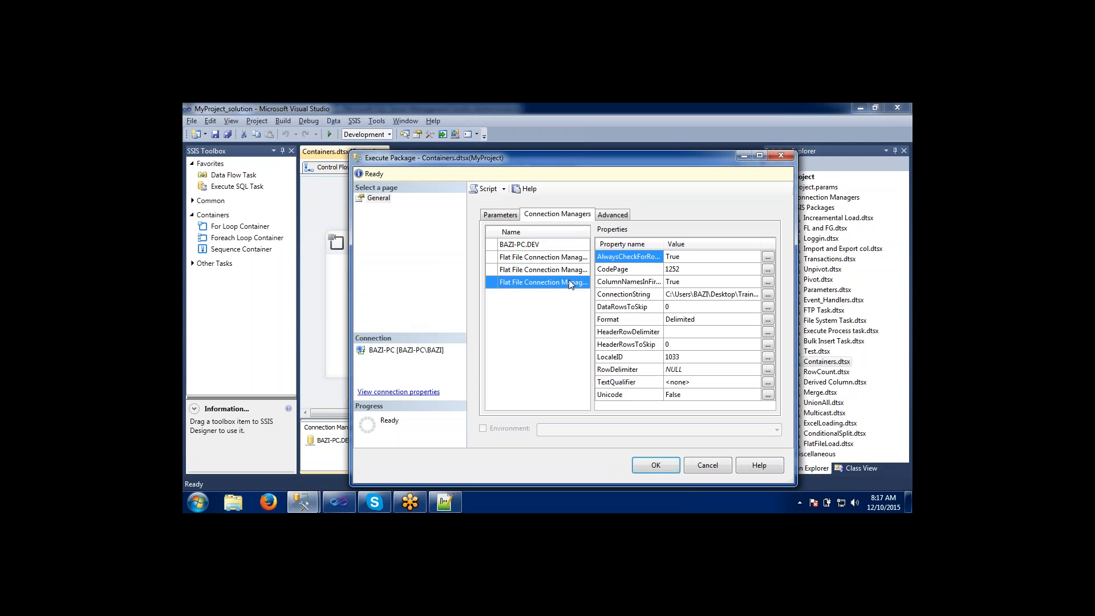
left_click(561, 246)
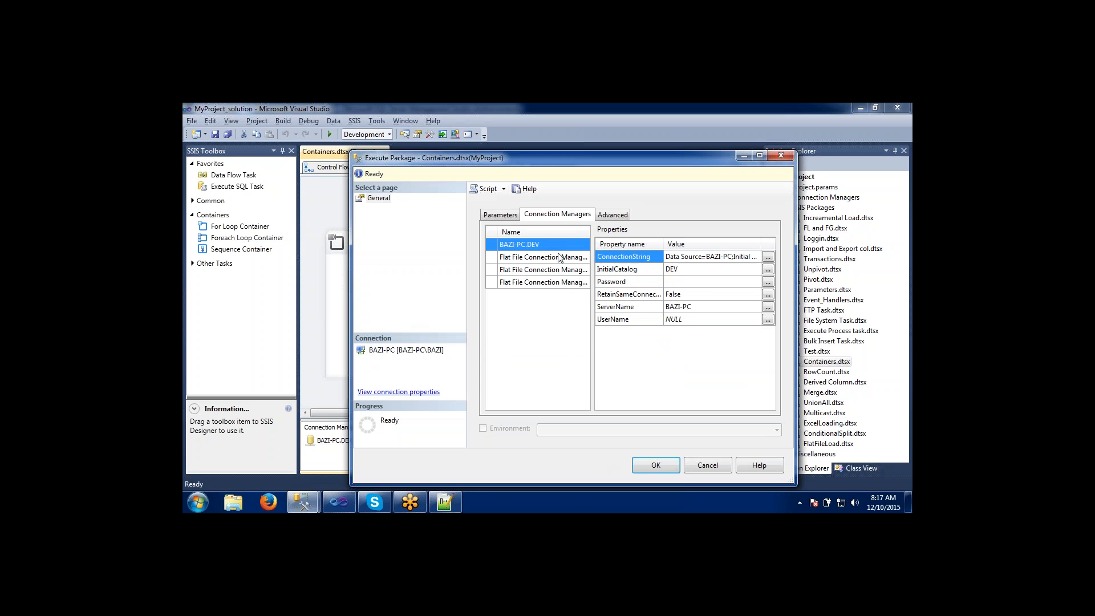
left_click(561, 258)
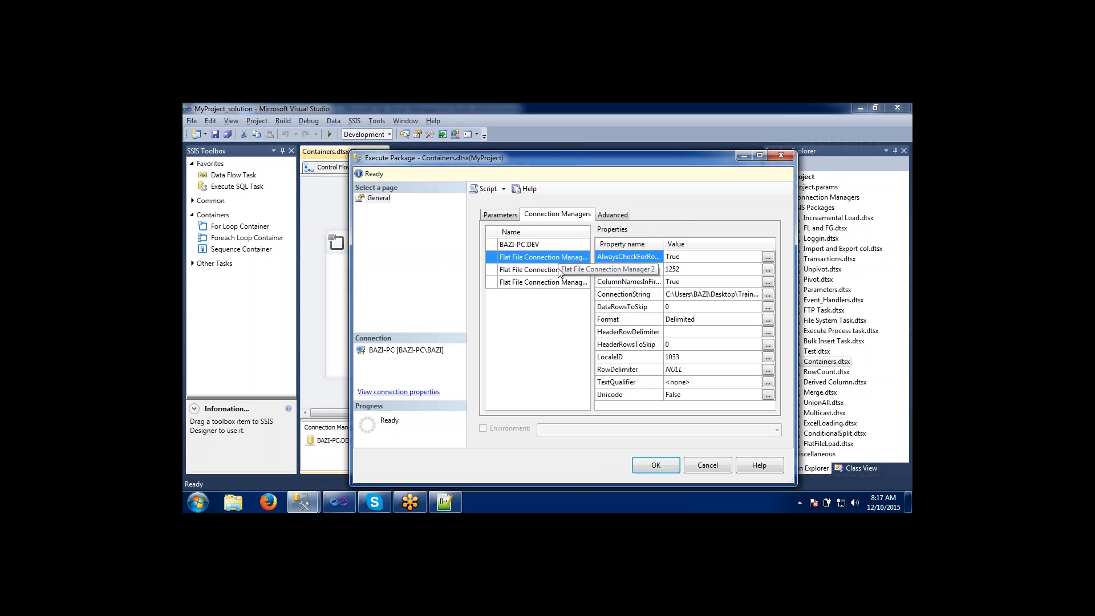
Enable Dump on errors in the advanced execution settings and keep the logging level at Basic.
left_click(612, 215)
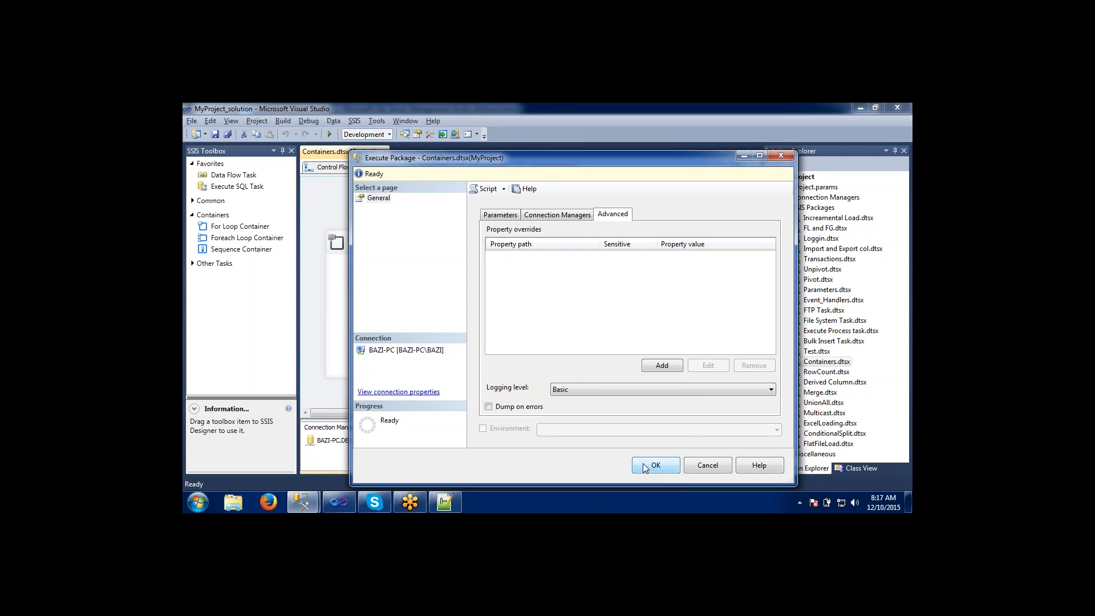
left_click(489, 408)
left_click(559, 392)
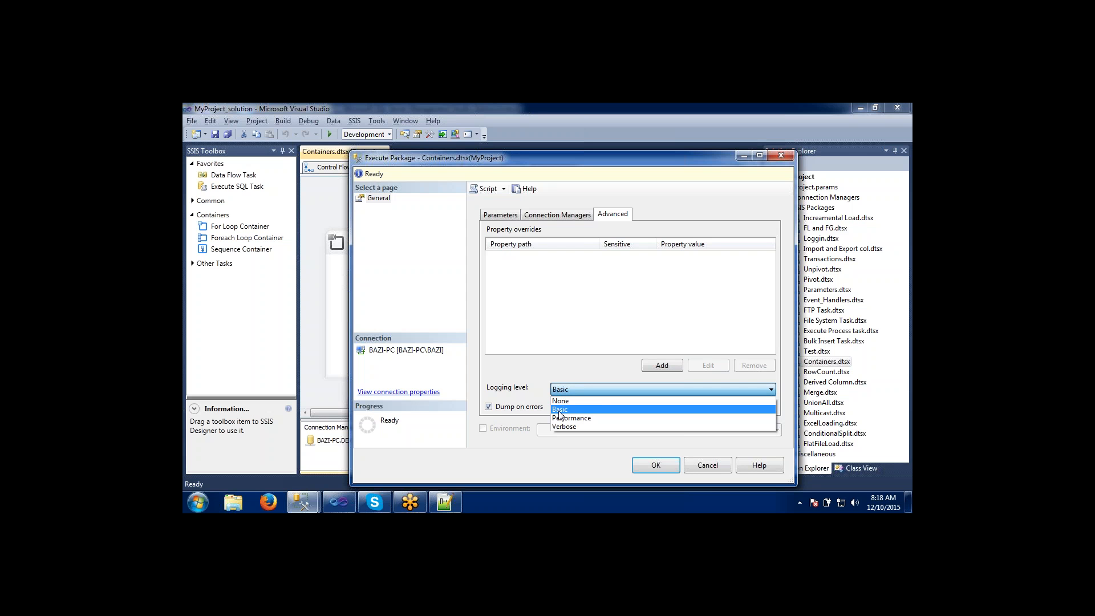
left_click(560, 411)
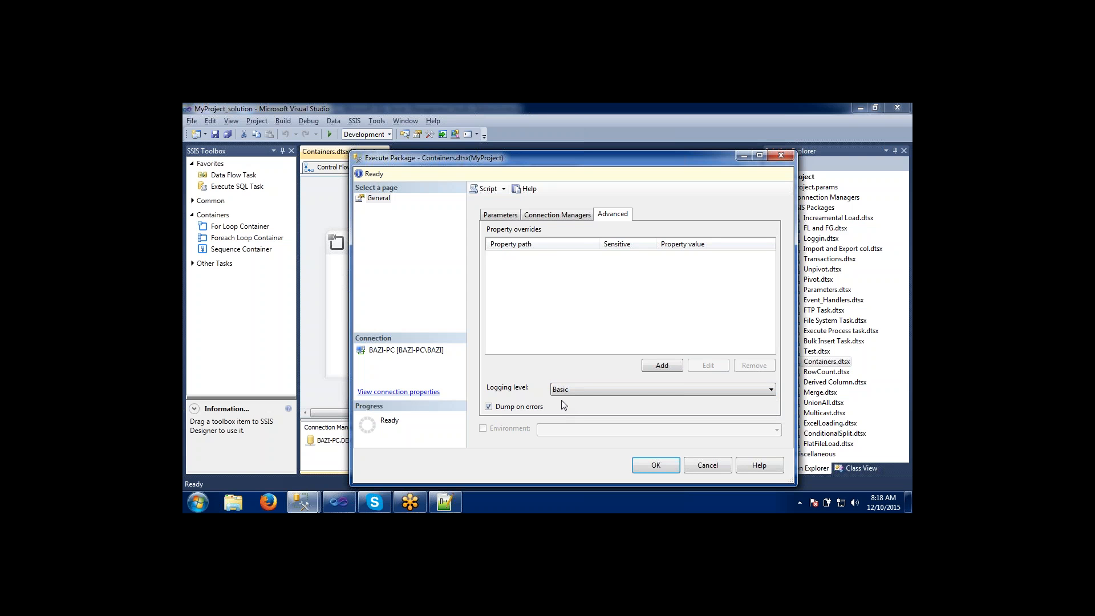
Execute Containers.dtsx with these settings, minimize Visual Studio, and open the execution's Overview report.
left_click(654, 466)
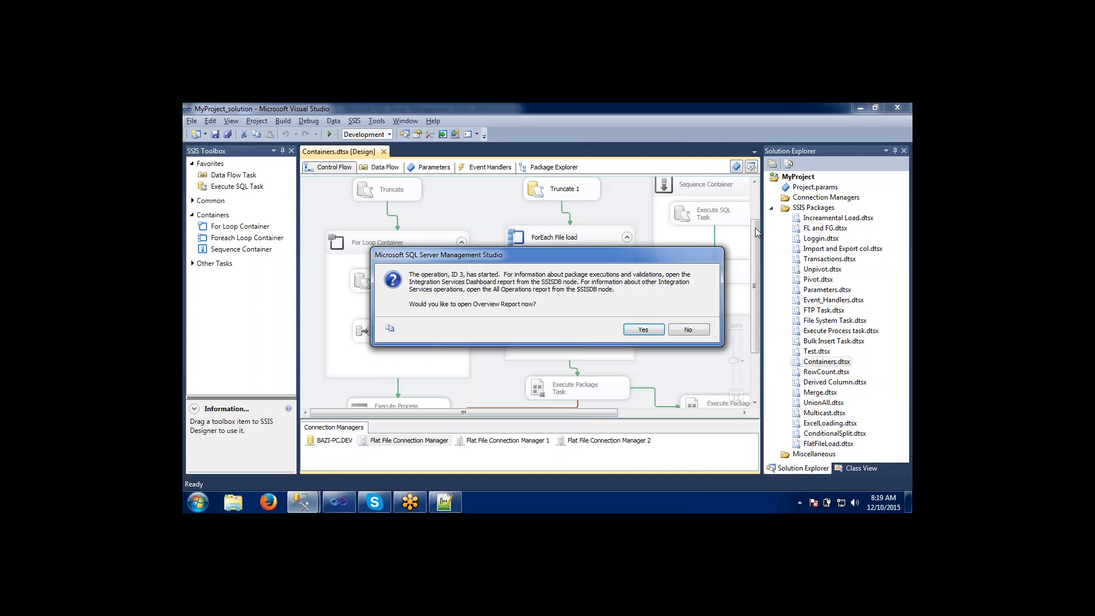
left_click(860, 108)
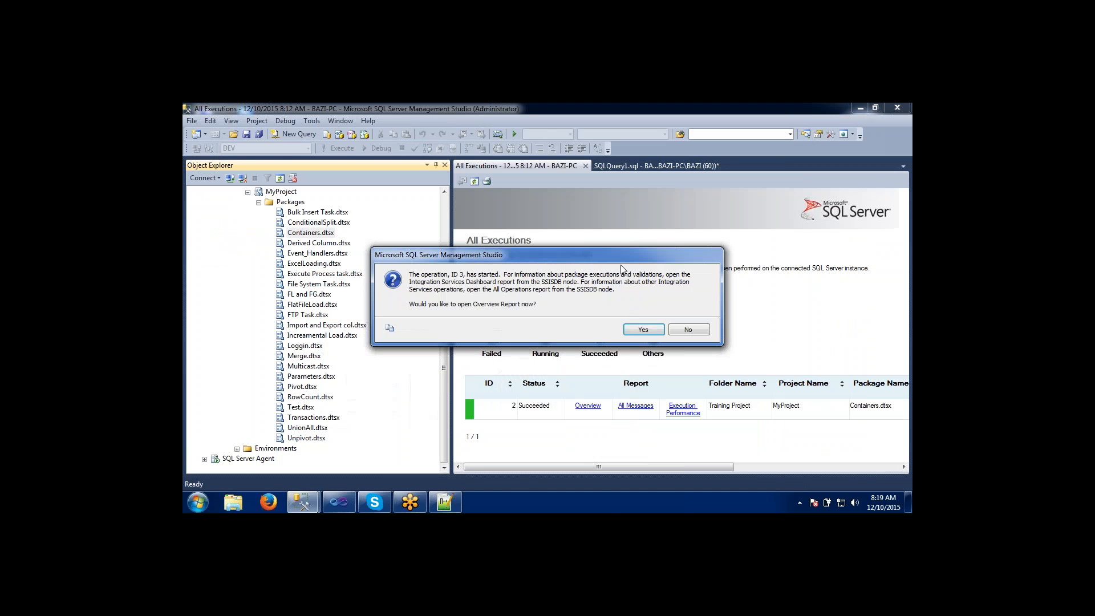
left_click(640, 329)
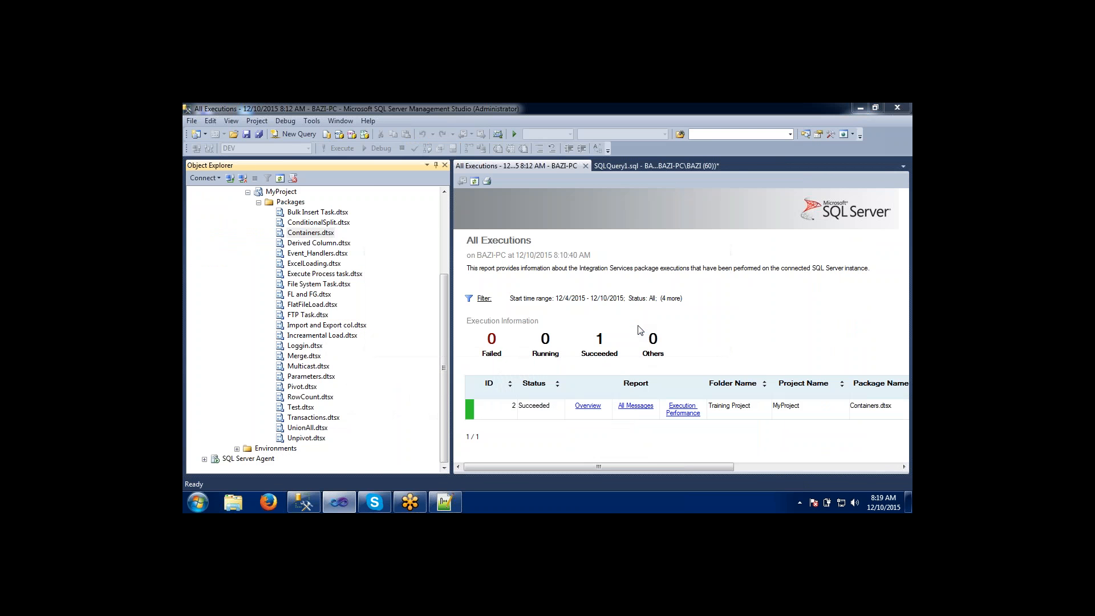
left_click(587, 405)
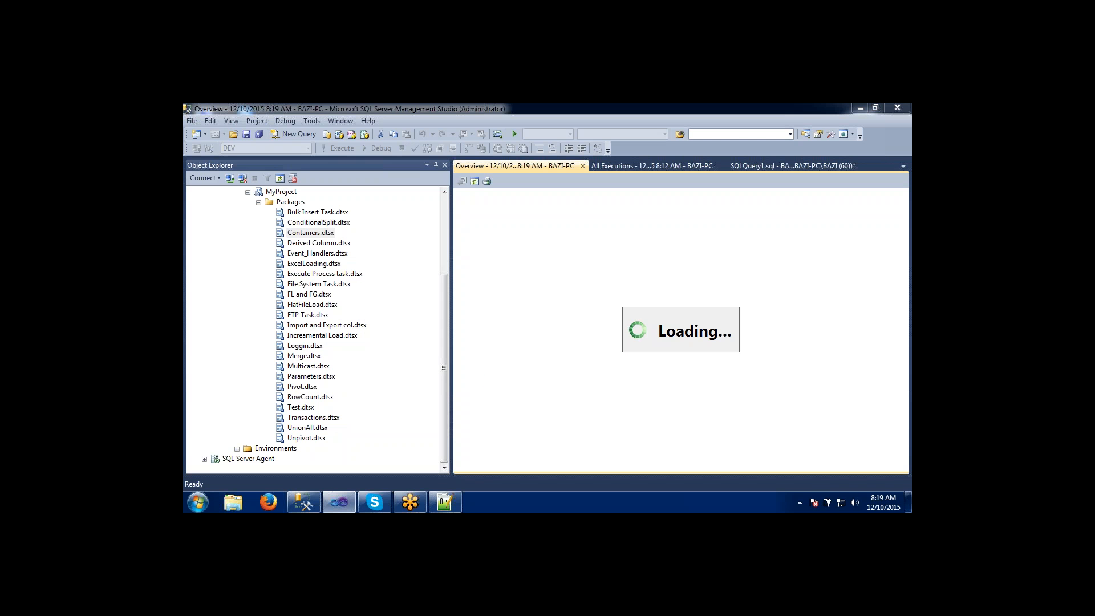
mouse_move(303, 499)
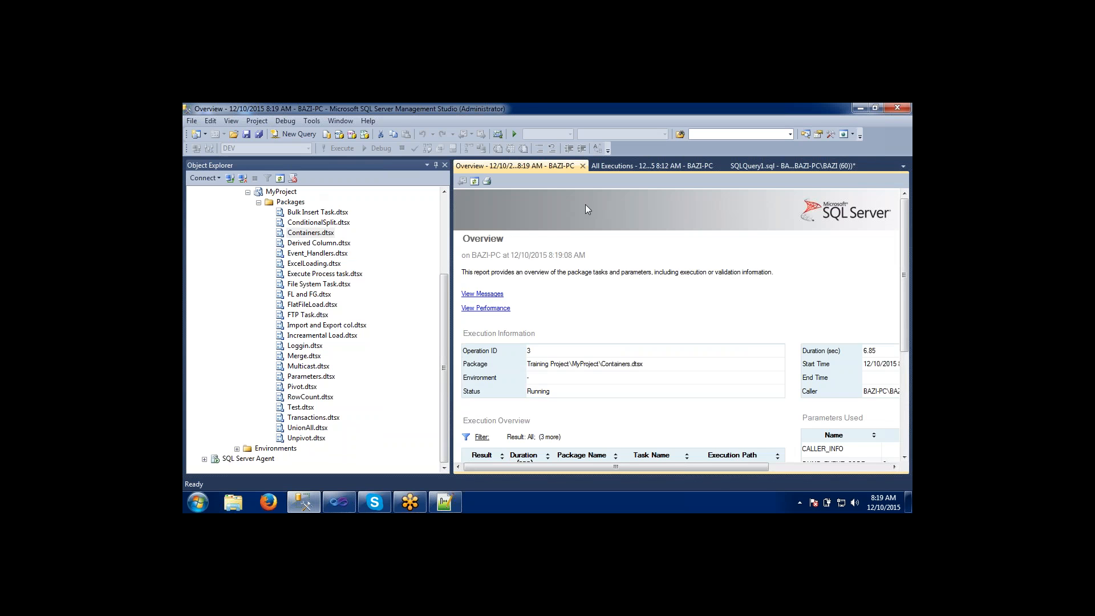
Rerun the Forloop_Table query in SQLQuery1.sql twice while the Containers package executes to check how many rows it has loaded.
left_click(787, 164)
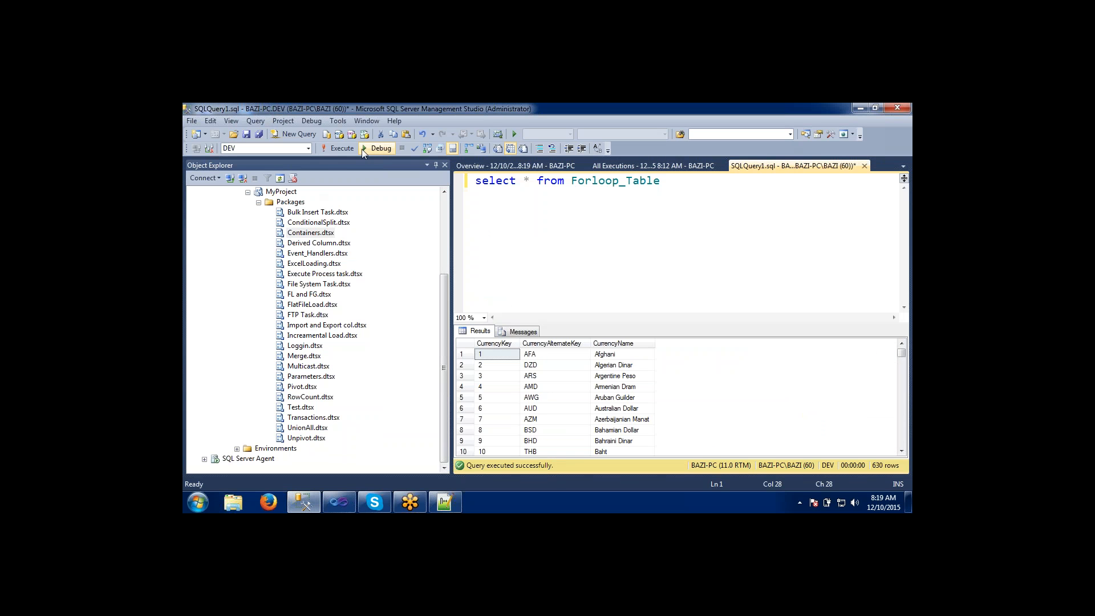
left_click(339, 148)
left_click(497, 166)
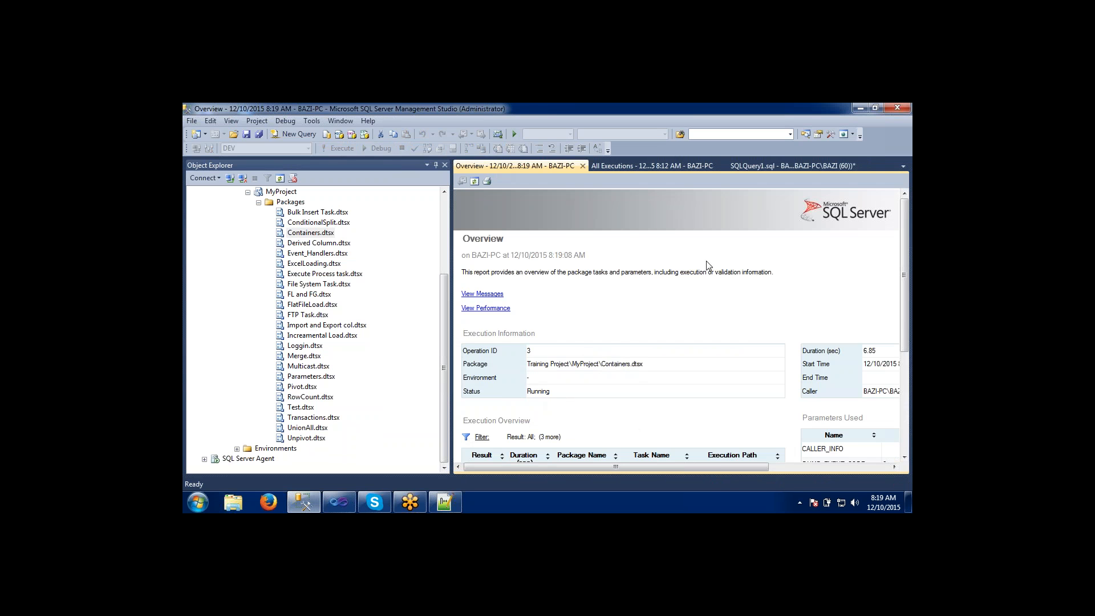
left_click(787, 168)
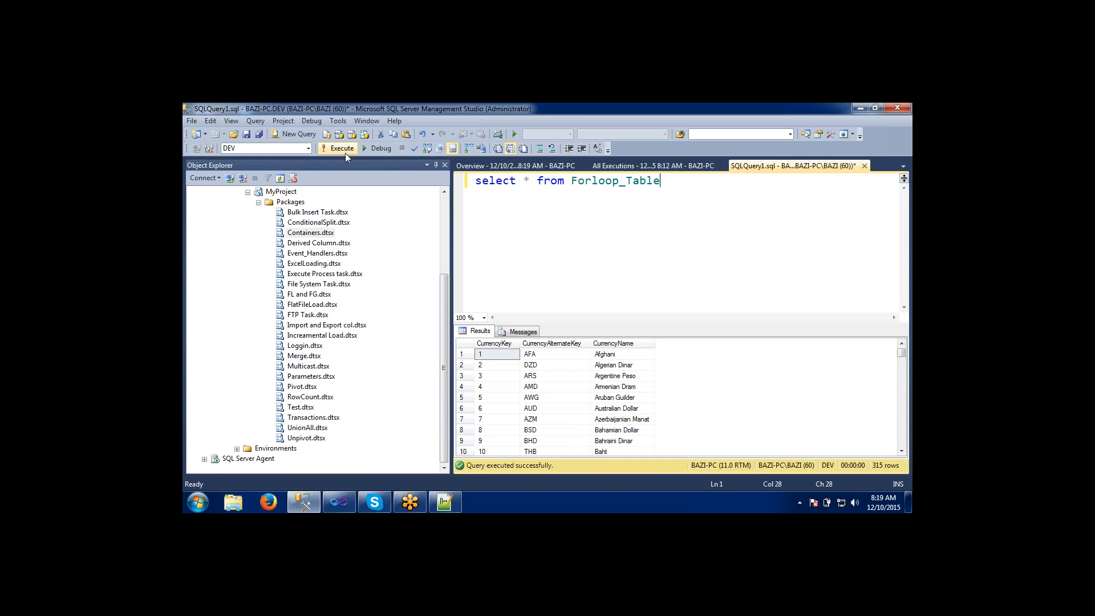
left_click(342, 151)
Return to the Overview report of the Containers execution and refresh it to check its current status.
left_click(515, 166)
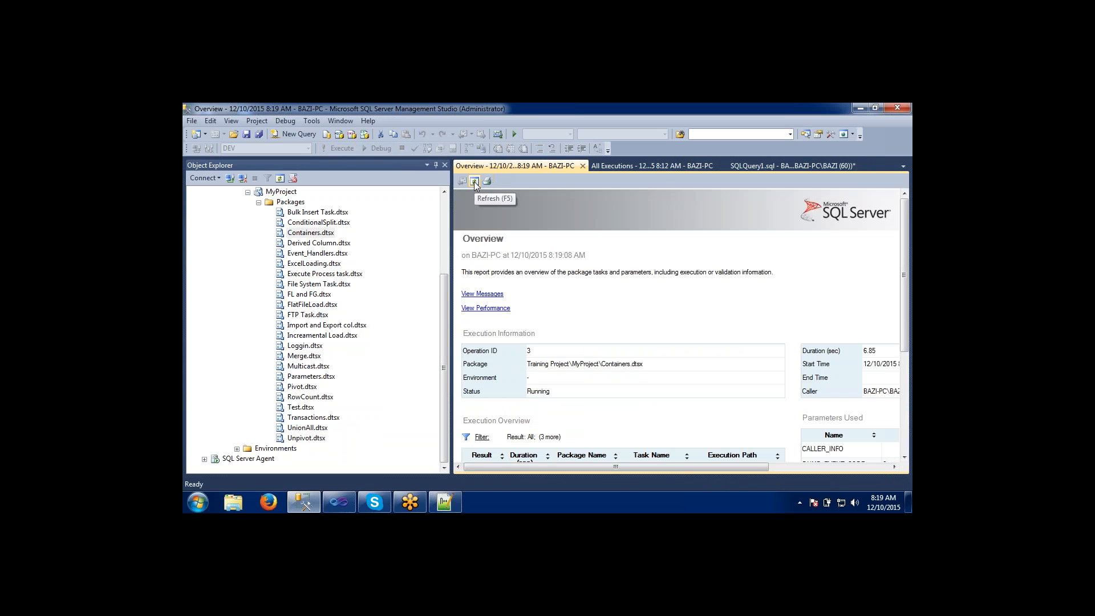
left_click(474, 181)
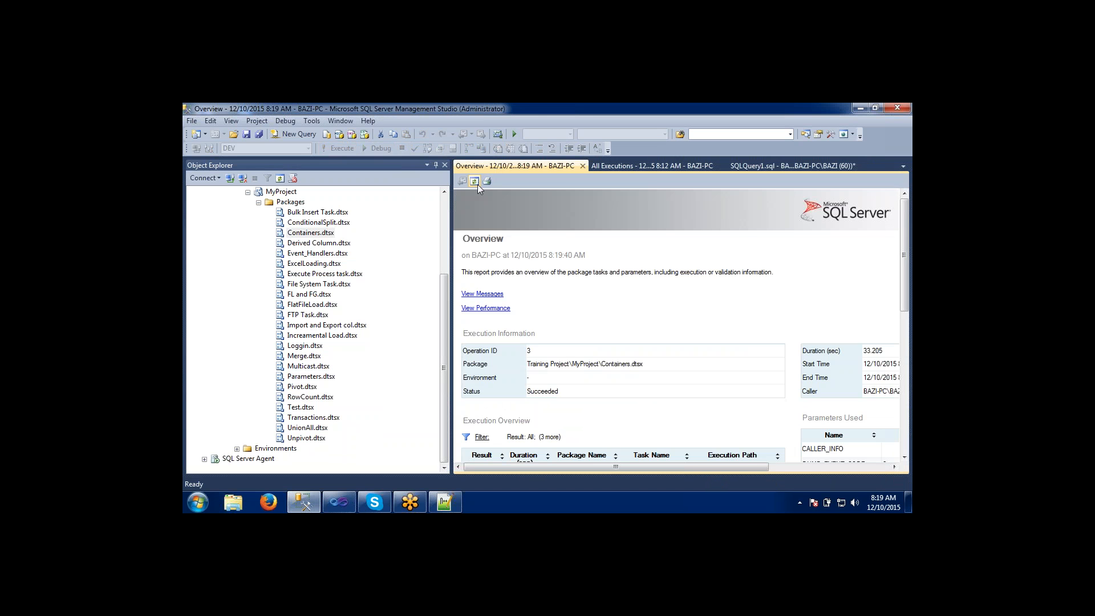
left_click_drag(909, 279, 907, 251)
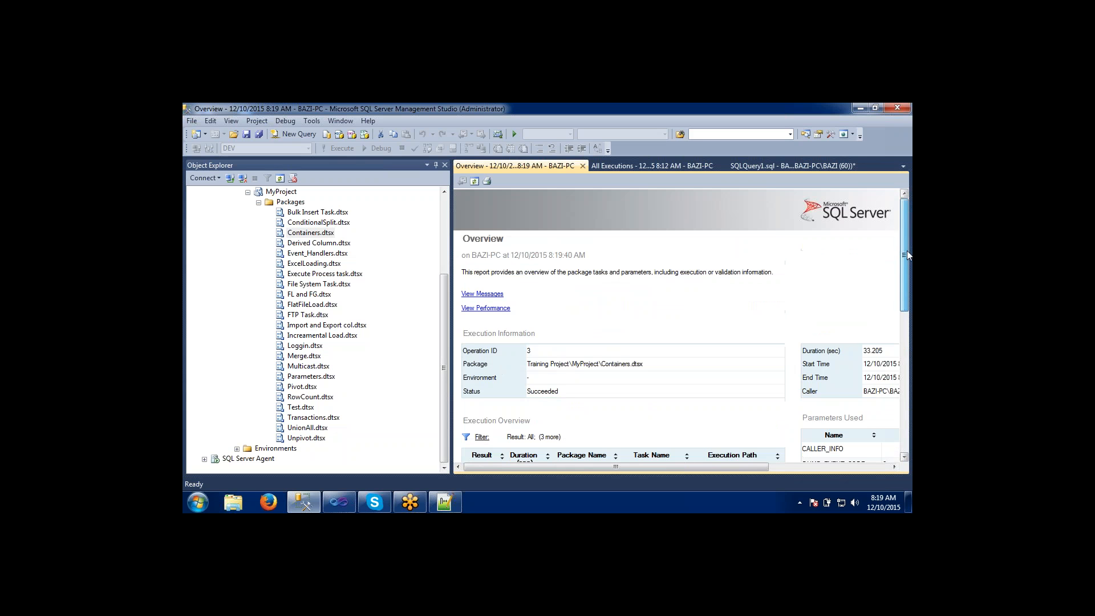
Replace the outdated All Executions report with a newly generated one for MyProject and examine its columns.
left_click(624, 166)
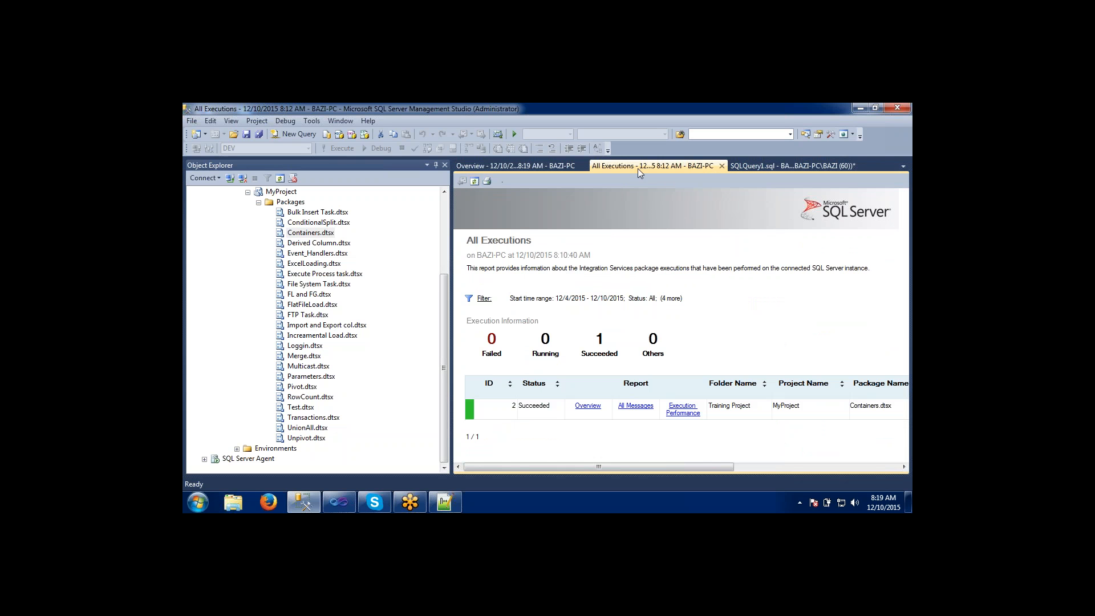
left_click(722, 166)
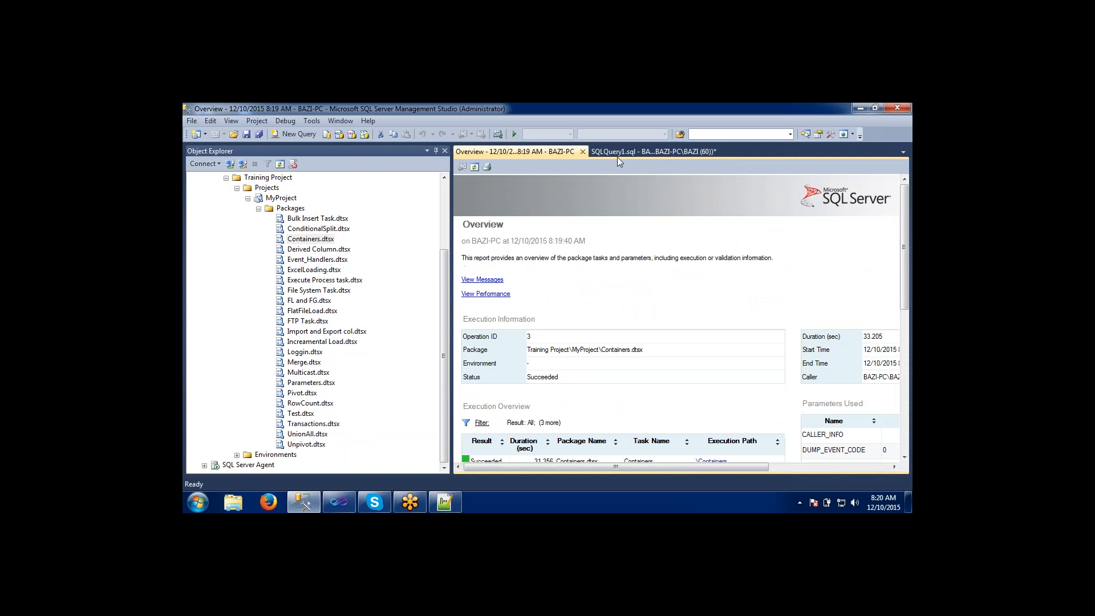
left_click(280, 198)
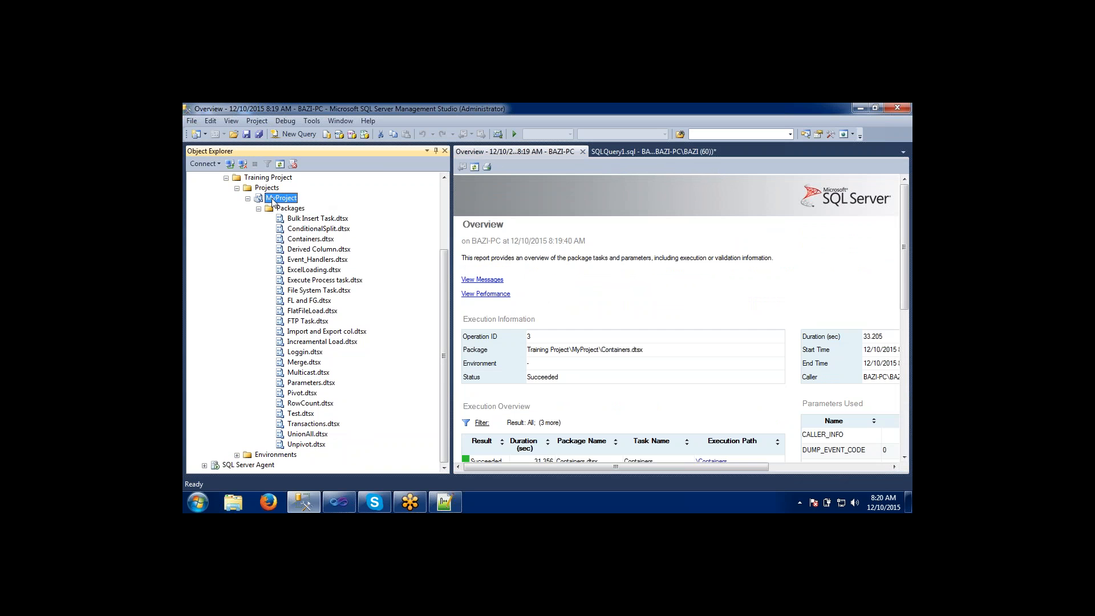
right_click(273, 198)
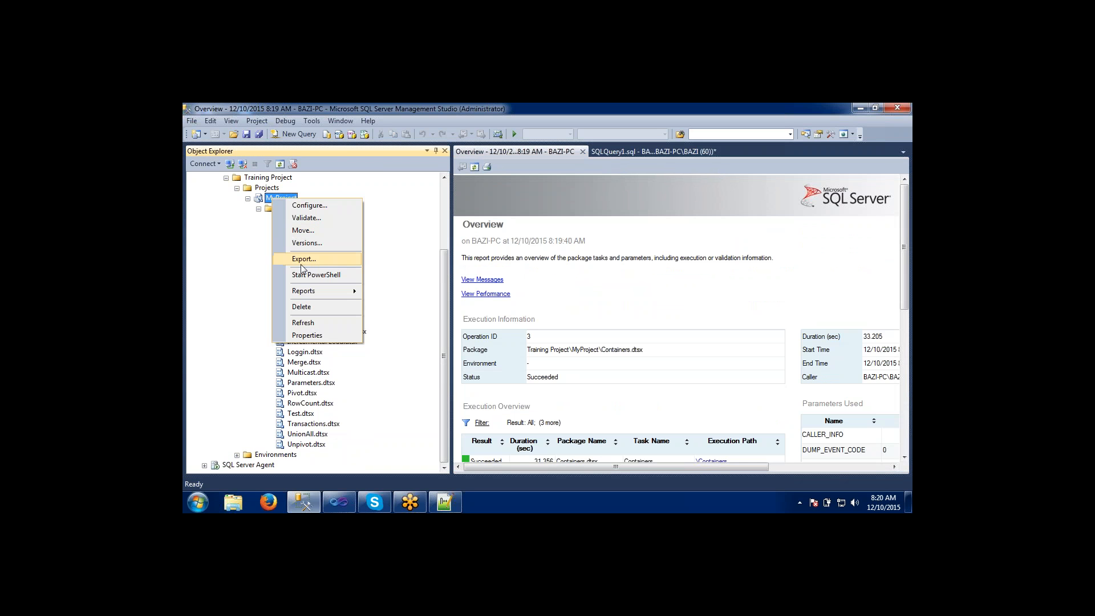
mouse_move(309, 293)
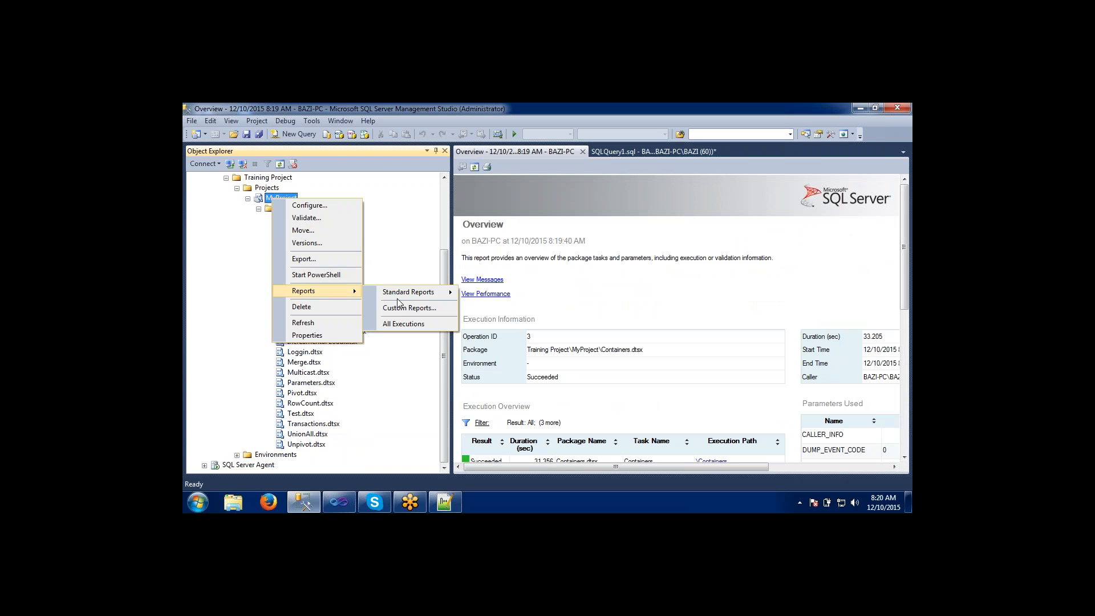
mouse_move(400, 294)
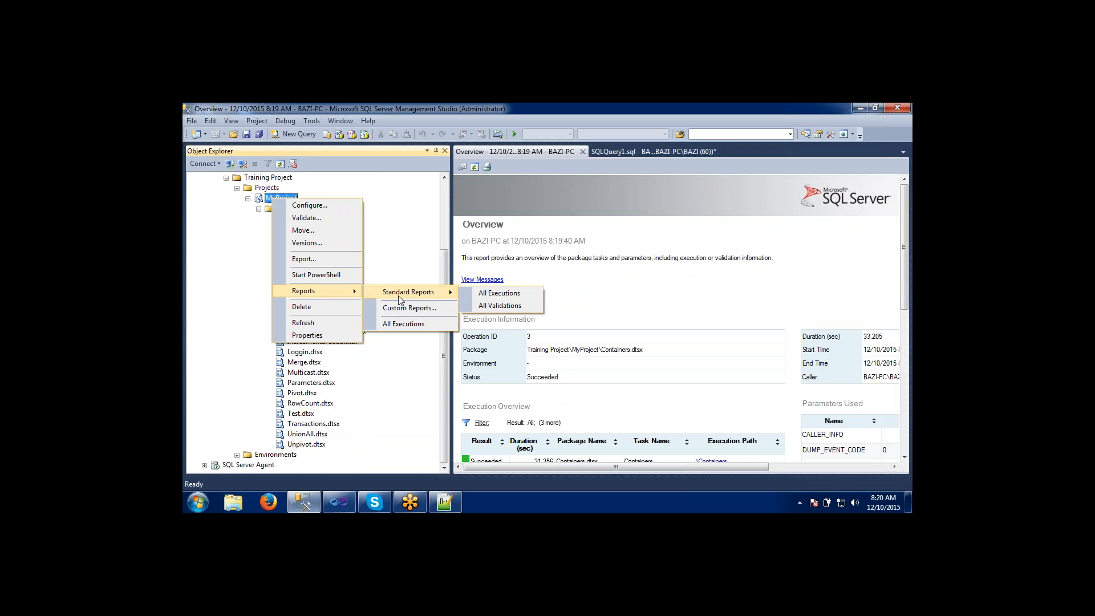
left_click(481, 301)
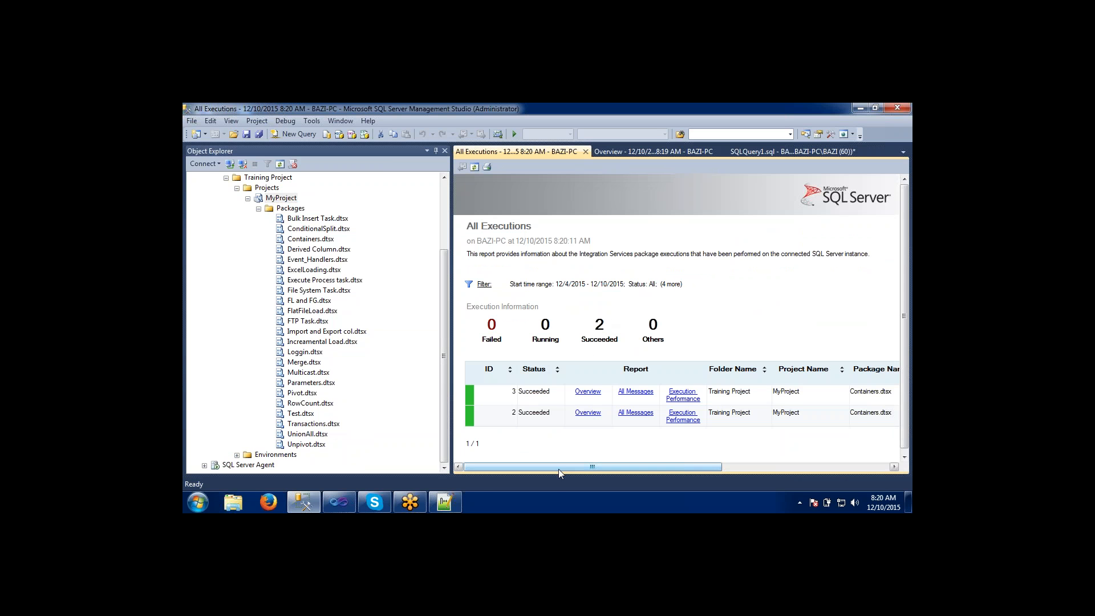
left_click_drag(560, 469, 487, 470)
left_click_drag(668, 467, 850, 478)
left_click_drag(848, 477, 628, 481)
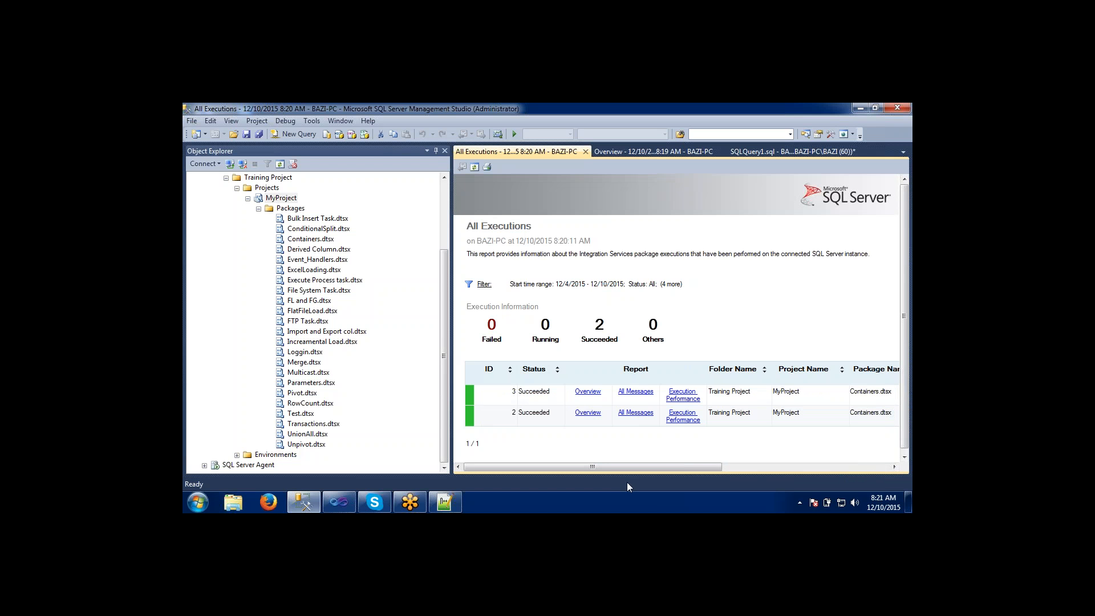
Point out various deployed packages under MyProject, such as Merge.dtsx, File System Task.dtsx, ExcelLoading.dtsx, and FL and FG.dtsx.
left_click(339, 502)
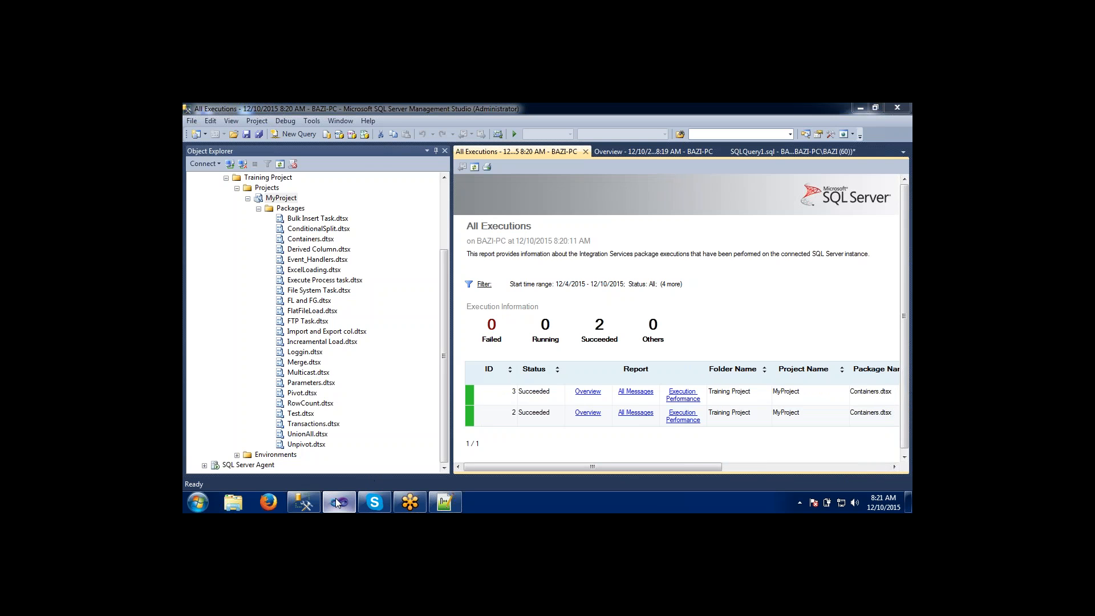
left_click(339, 502)
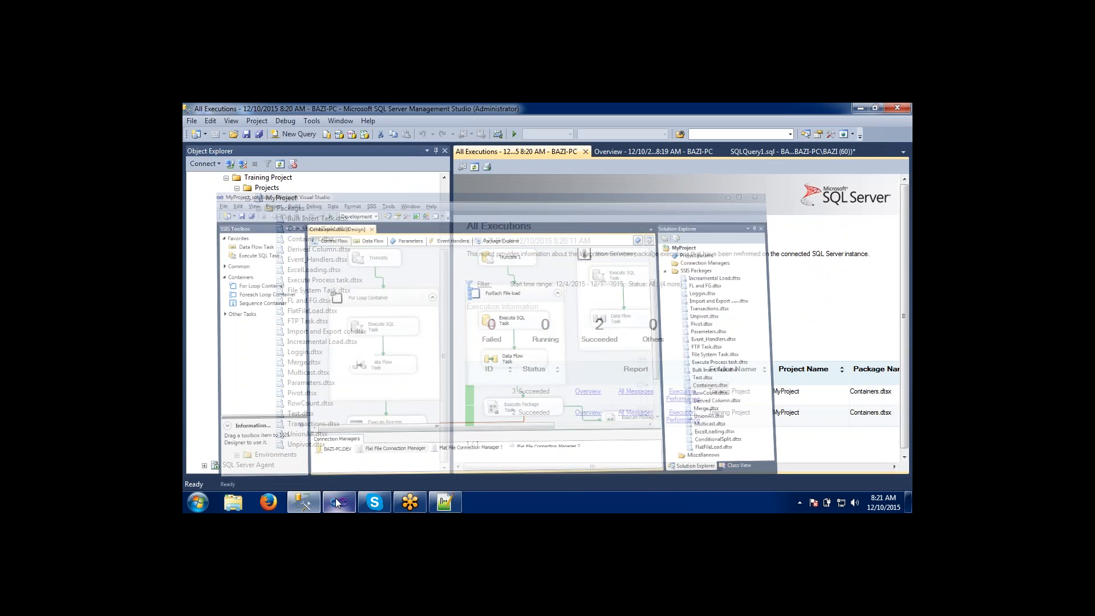
left_click(295, 270)
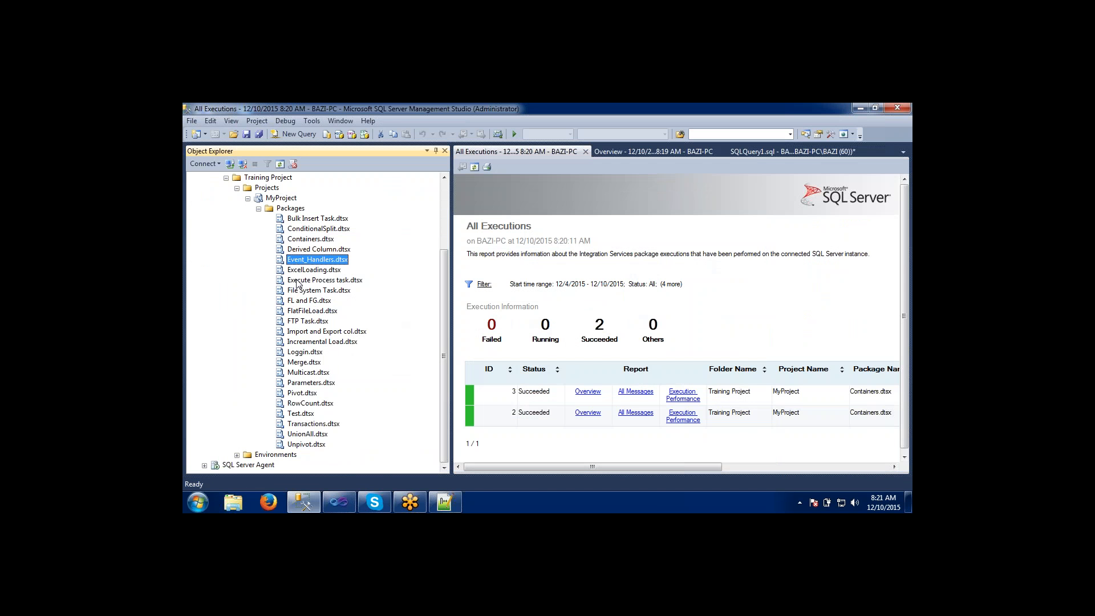
left_click(300, 341)
left_click(300, 368)
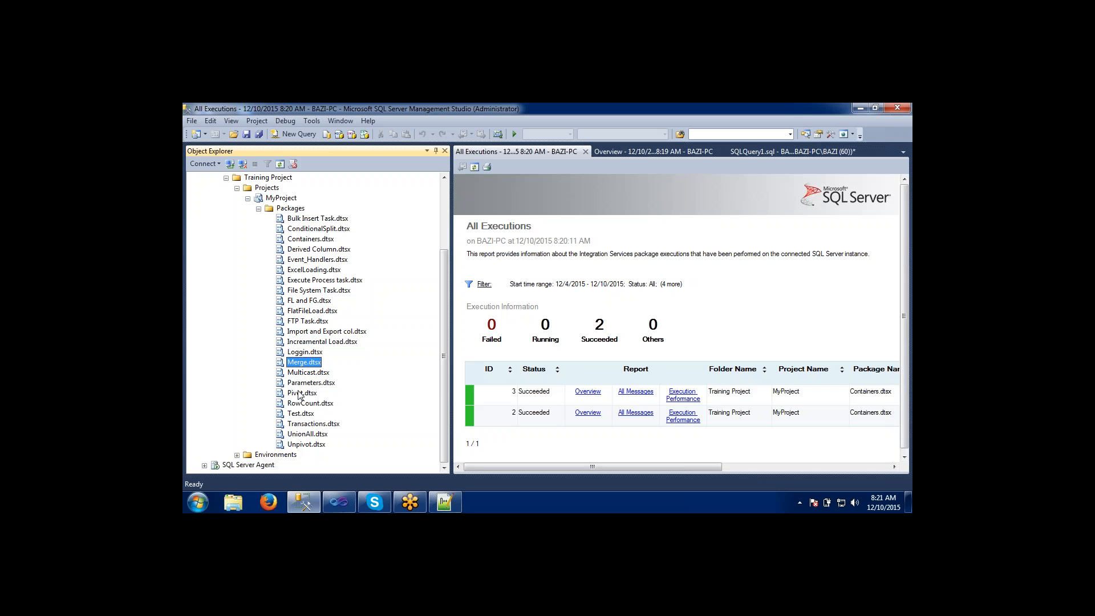
left_click(307, 322)
left_click(307, 291)
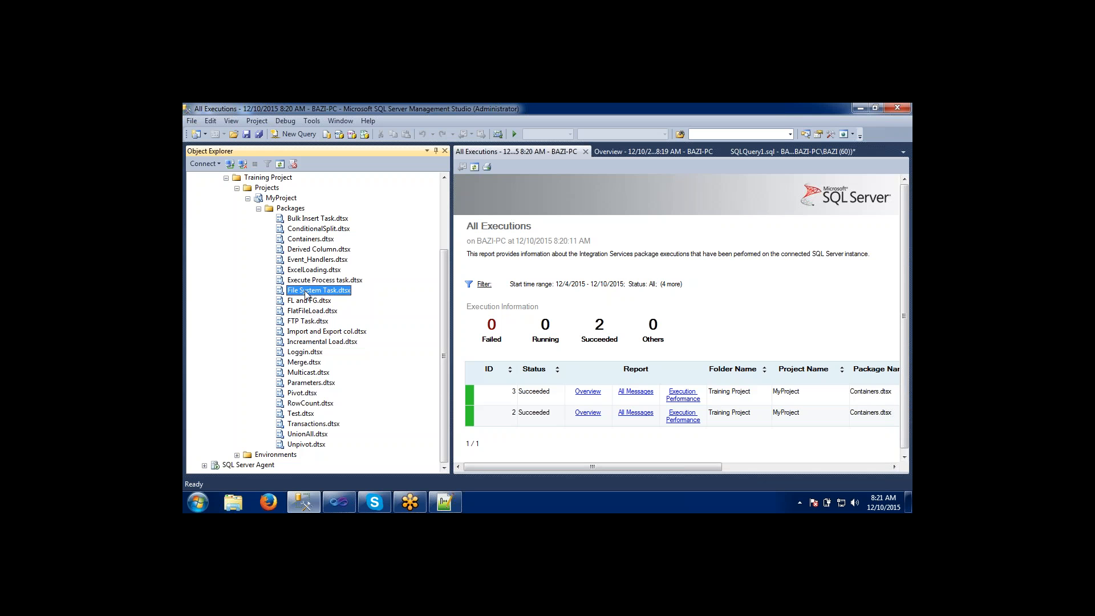
left_click(307, 271)
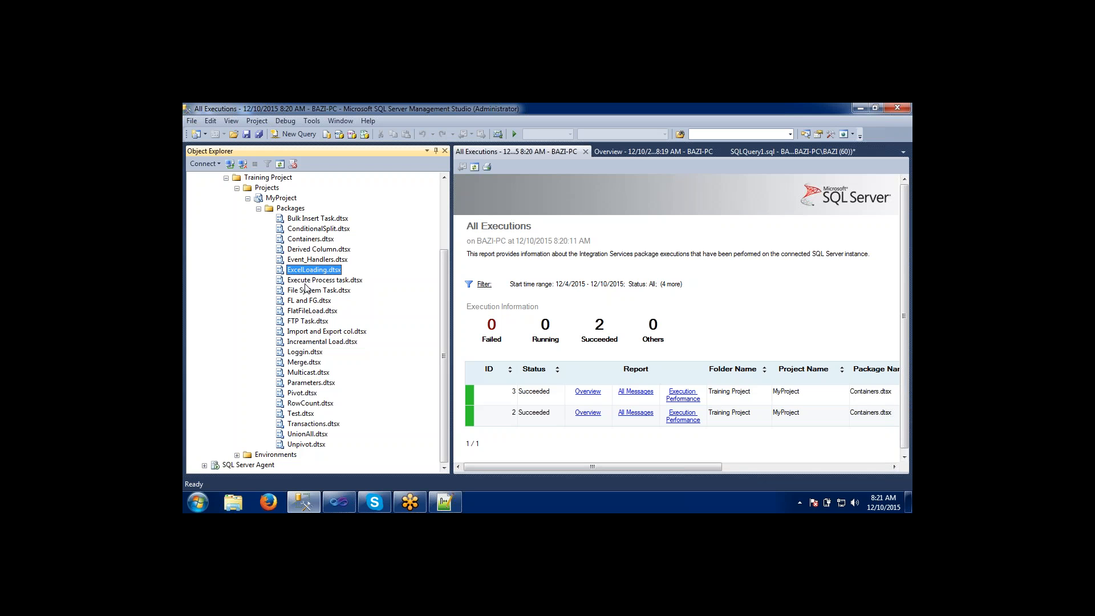
left_click(307, 282)
left_click(307, 300)
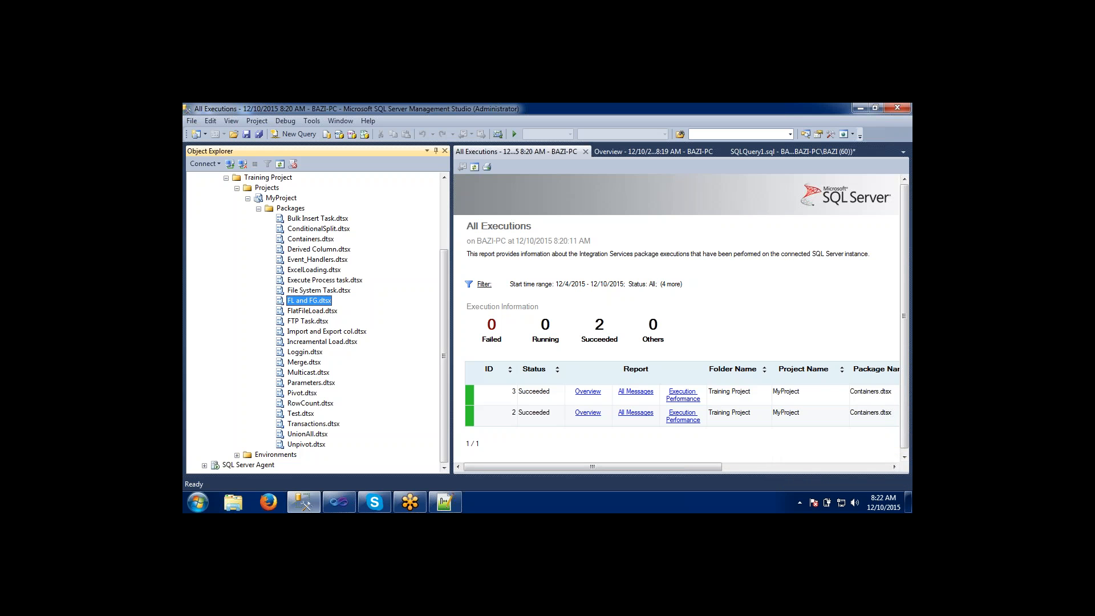
Switch to Visual Studio to review the project's SSIS packages, and return to Management Studio.
left_click(339, 502)
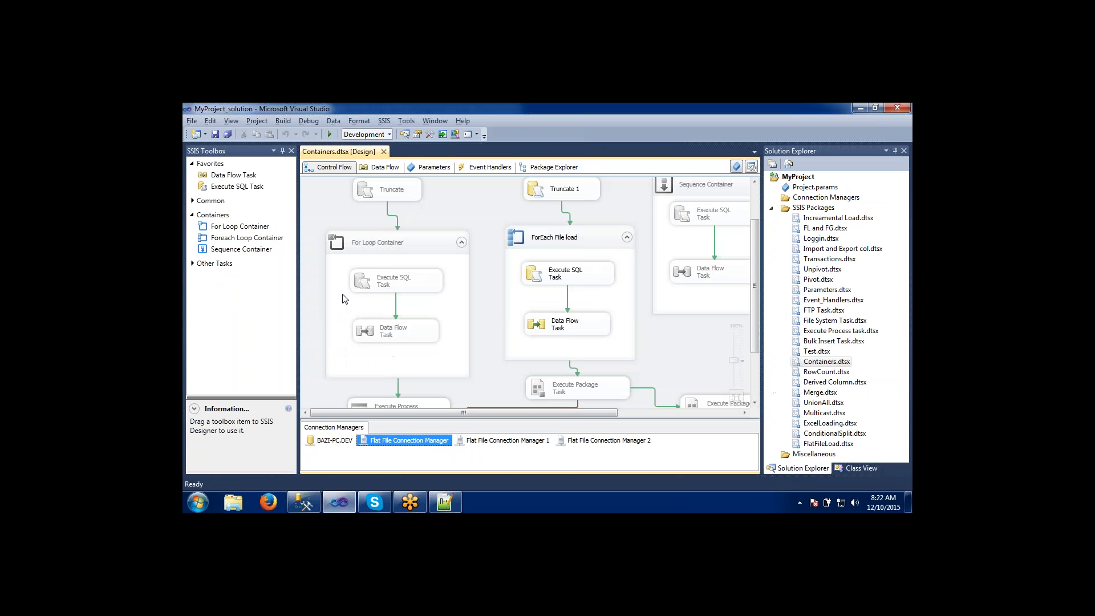
left_click(467, 214)
left_click(808, 249)
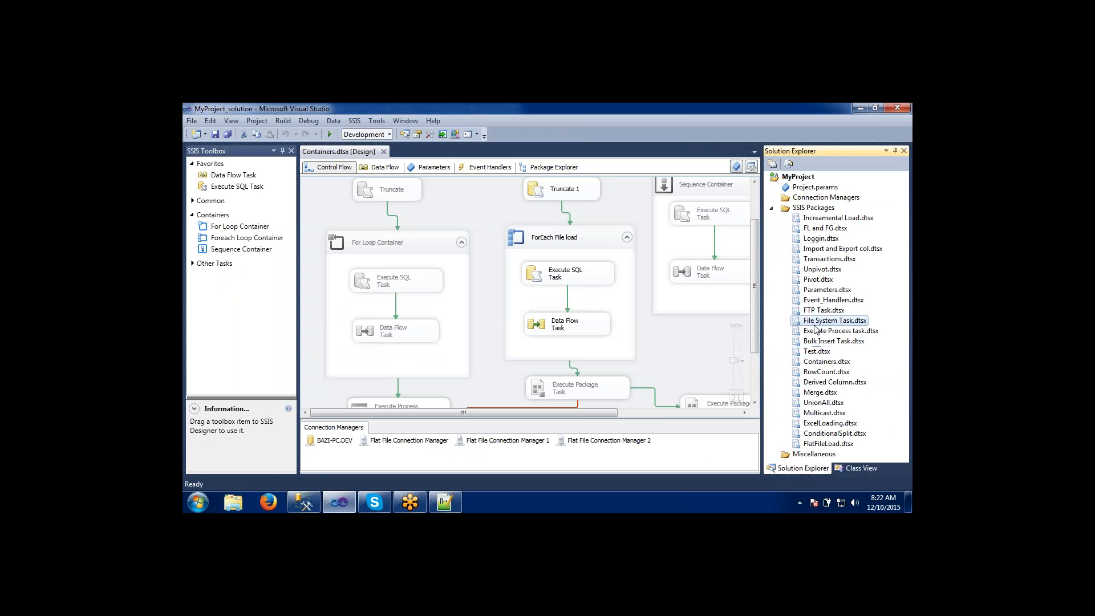
key("alt+Tab")
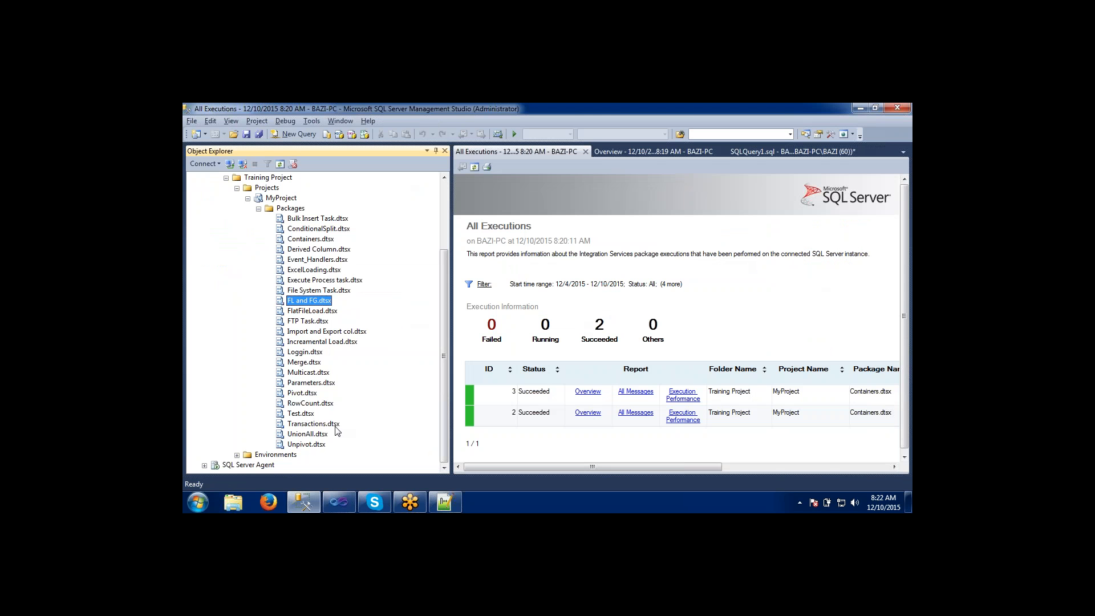
Review the available commands and the general package properties of Test.dtsx, and close its properties dialog.
left_click(294, 415)
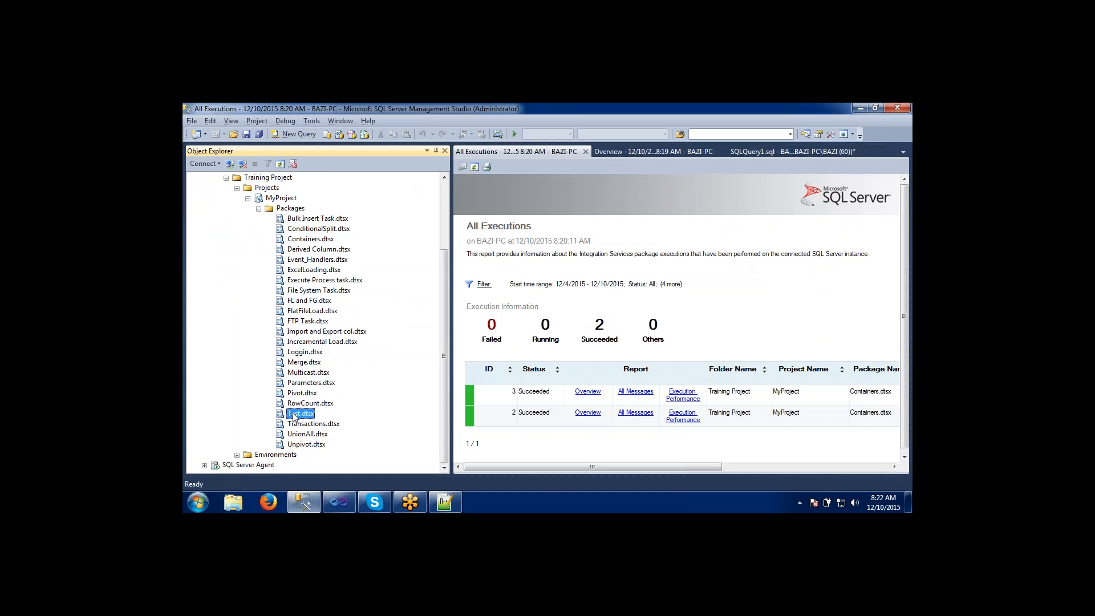
right_click(294, 416)
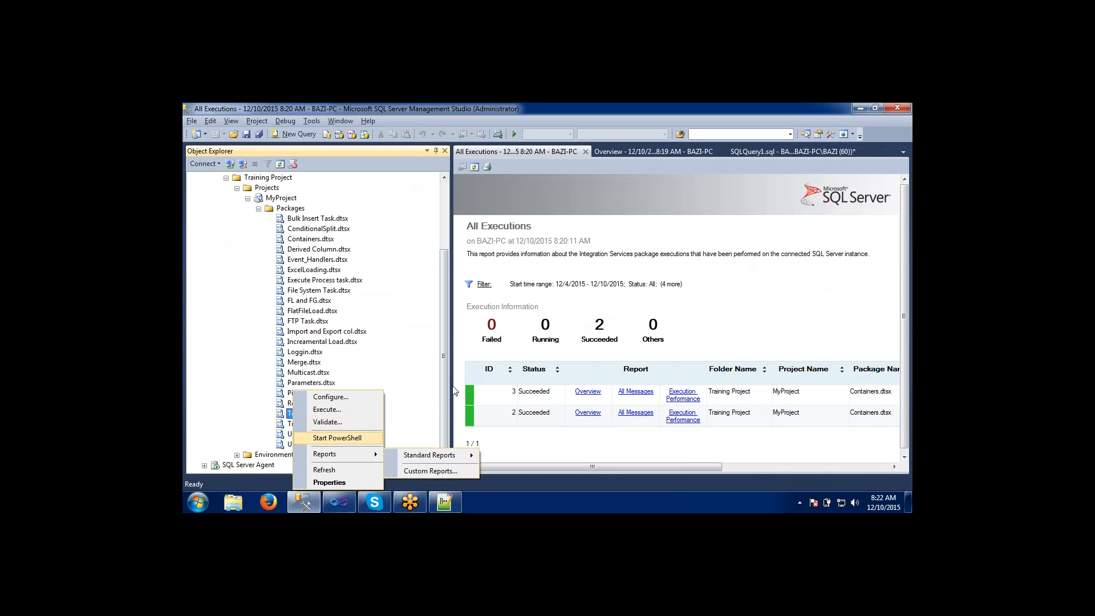
left_click(444, 369)
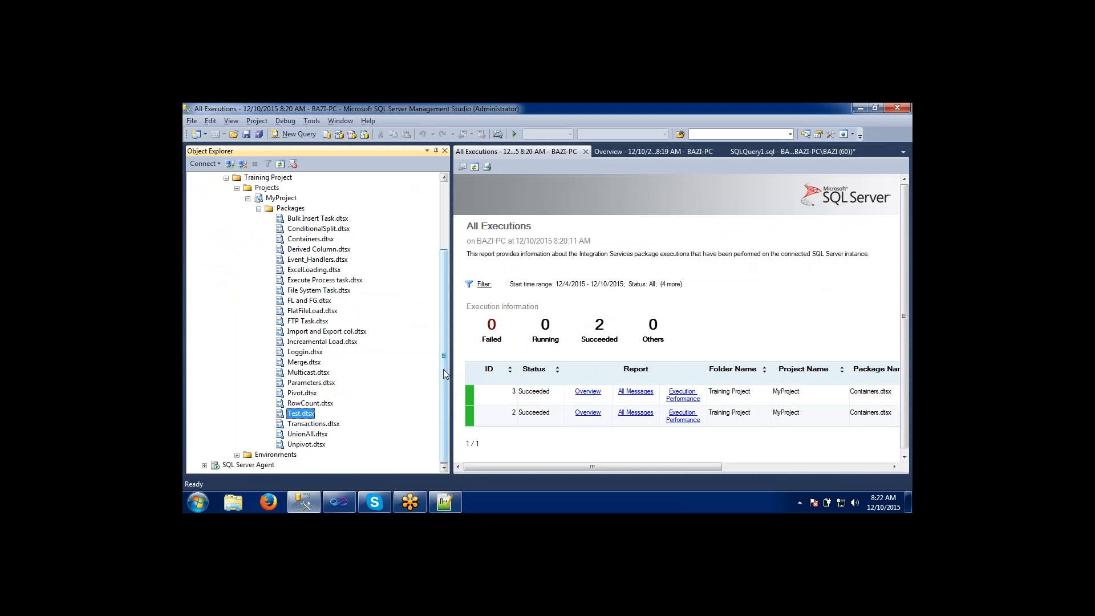
right_click(279, 415)
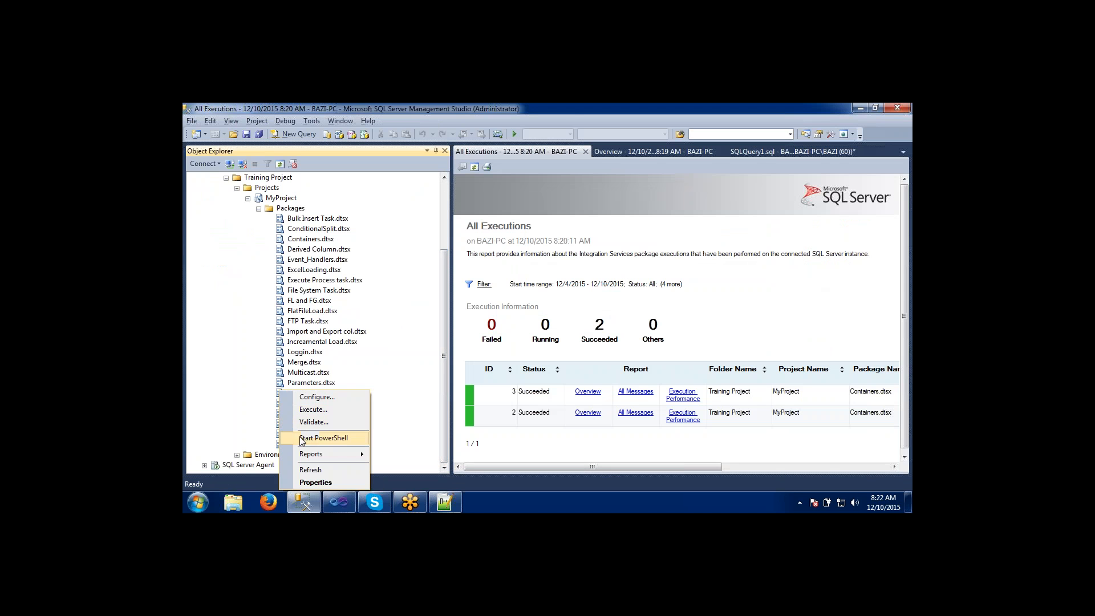
left_click(307, 483)
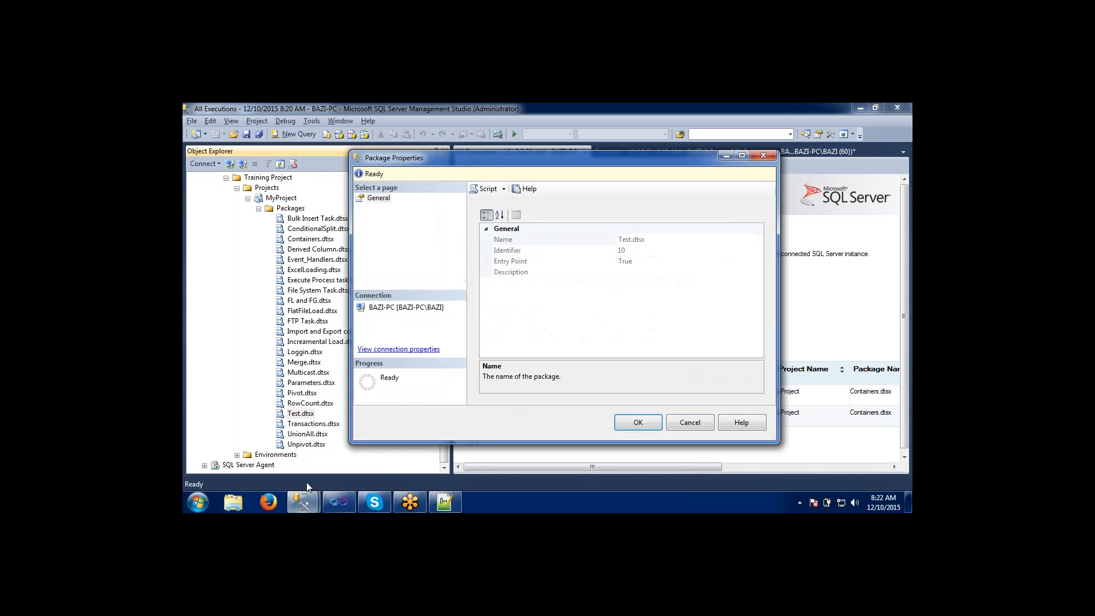
left_click(639, 423)
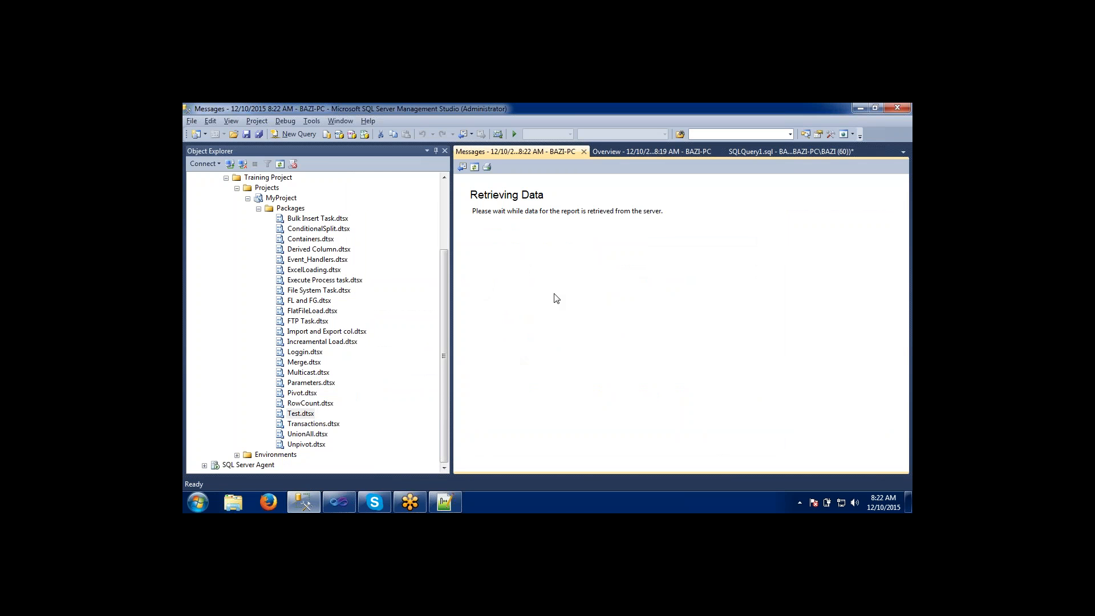
Close the Messages report and review the commands and report options available for the Test.dtsx and Loggin.dtsx packages.
left_click(291, 415)
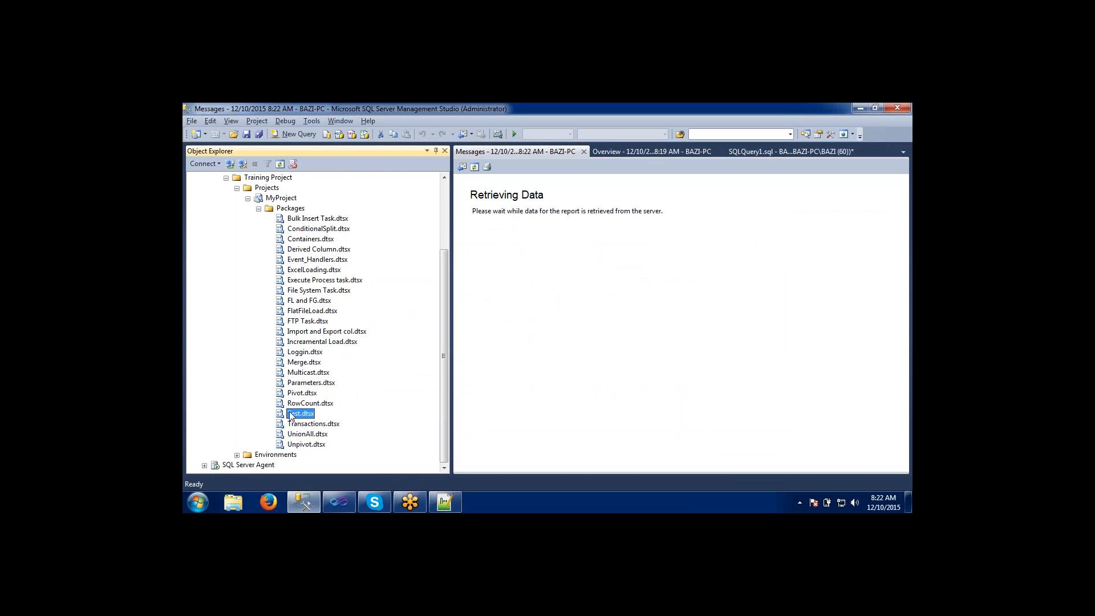
left_click(583, 152)
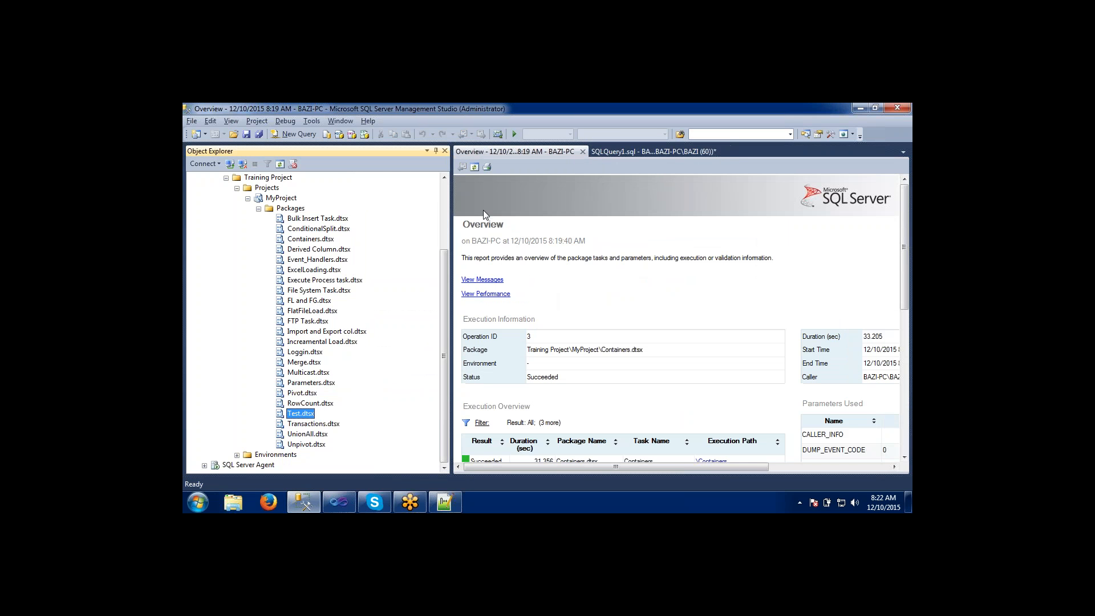
right_click(283, 417)
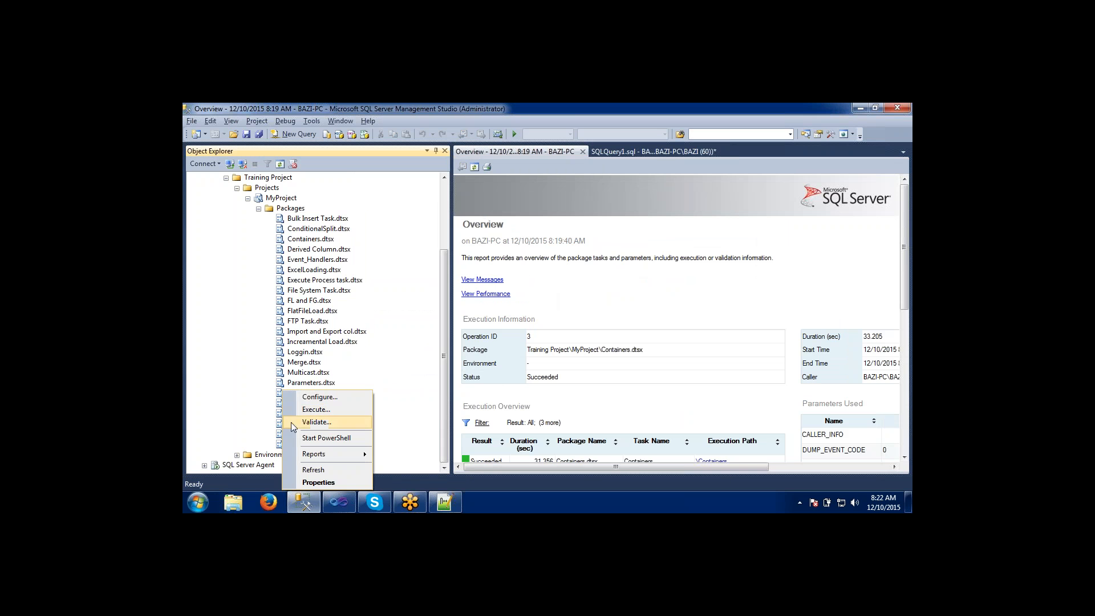
mouse_move(316, 461)
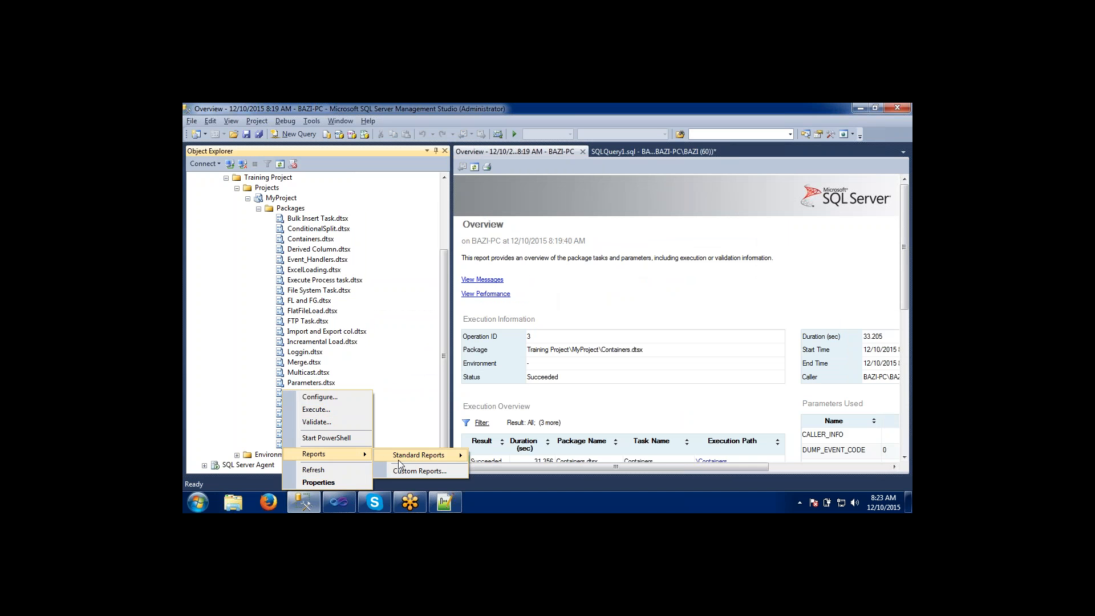
left_click(298, 352)
right_click(298, 352)
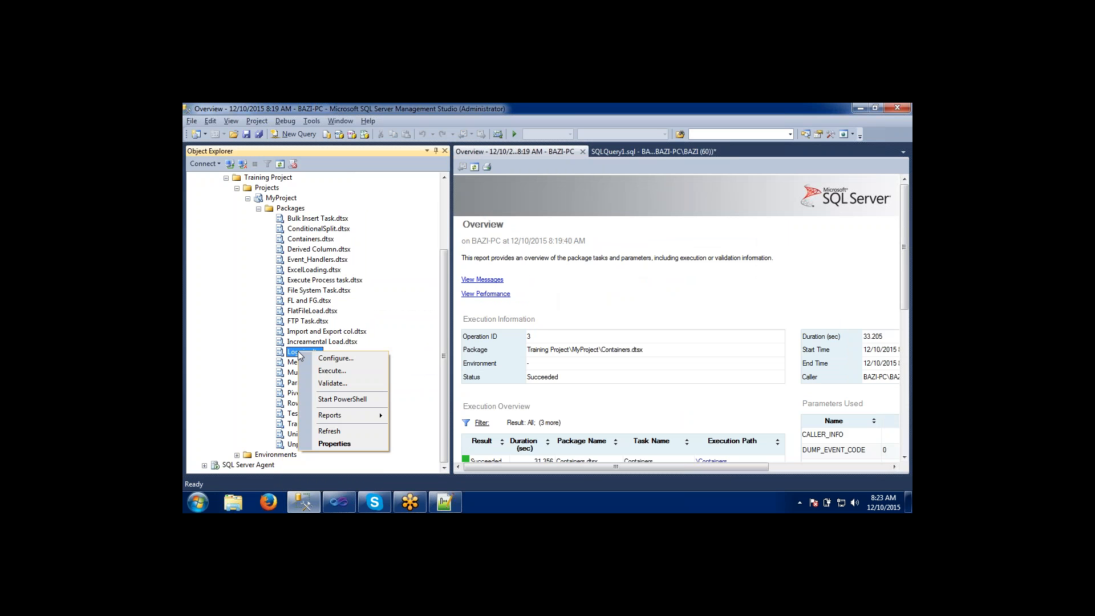
left_click(297, 291)
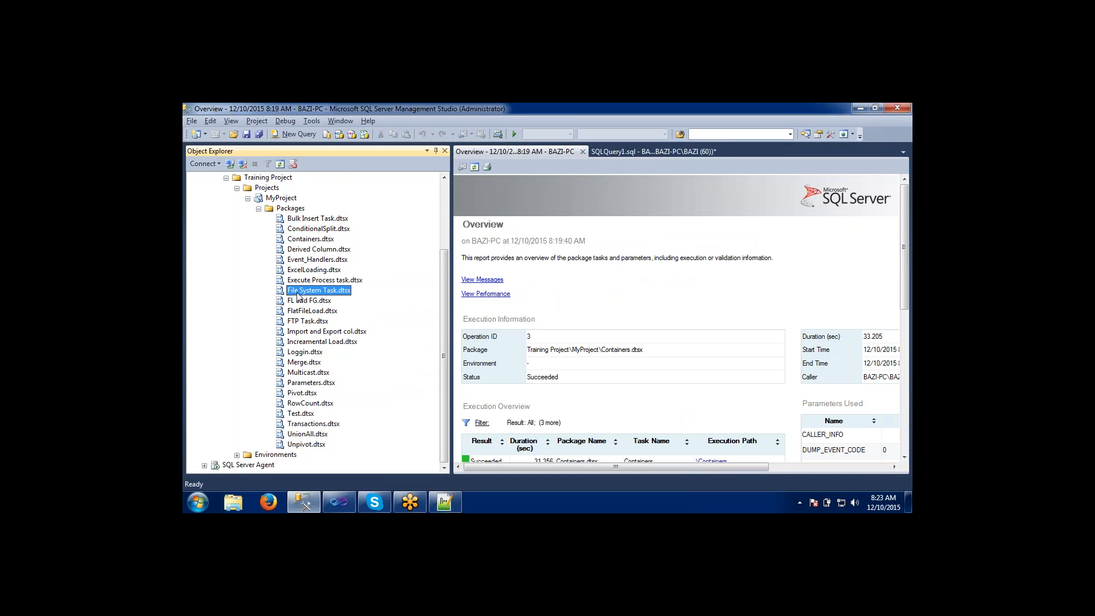
Open the configuration of Test.dtsx to view its parameters, and cancel without changes.
left_click(291, 413)
right_click(291, 414)
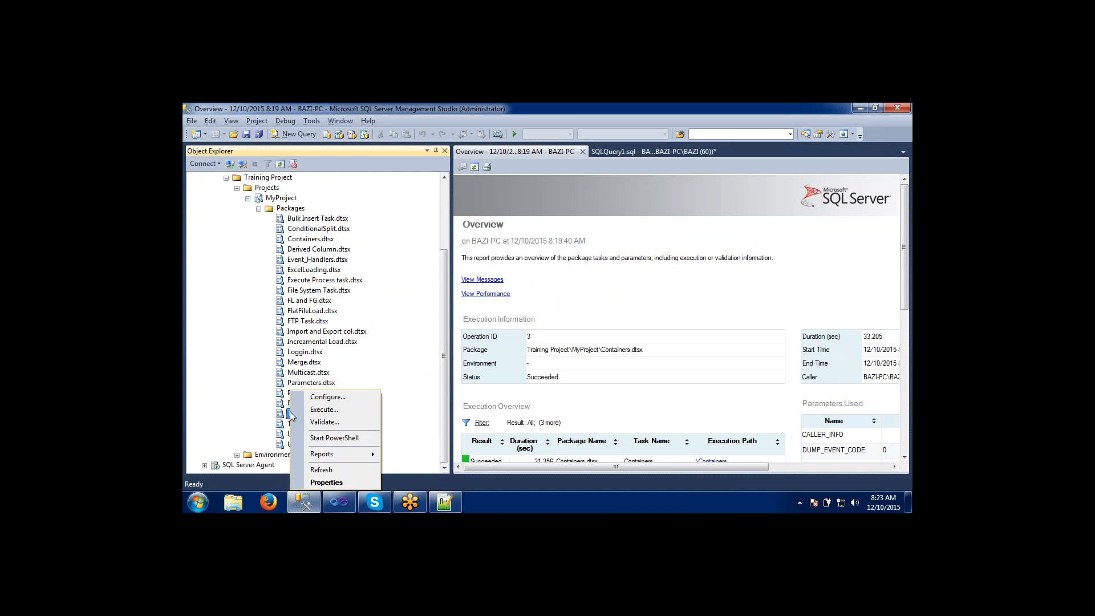
left_click(301, 401)
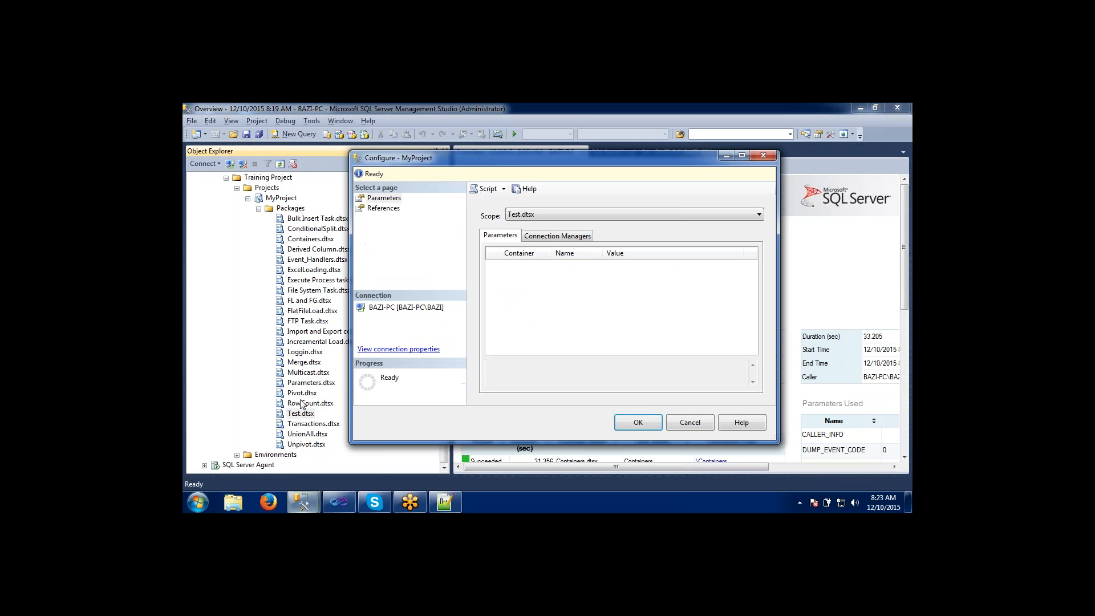
left_click(685, 424)
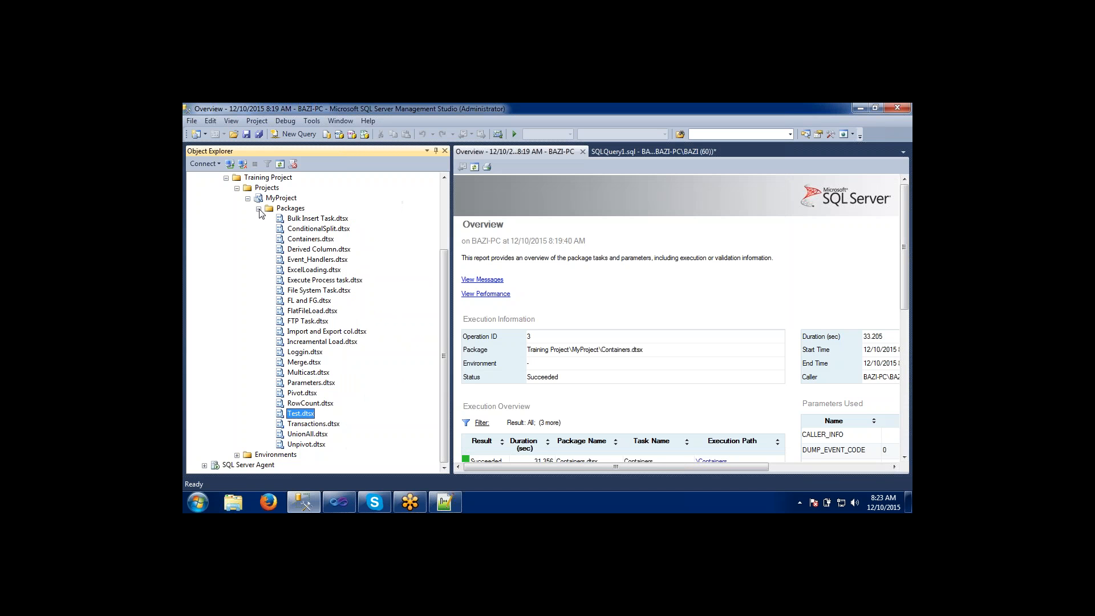
Collapse and re-expand MyProject's Packages folder, and review the commands available for Bulk Insert Task.dtsx and FlatFileLoad.dtsx.
left_click(258, 209)
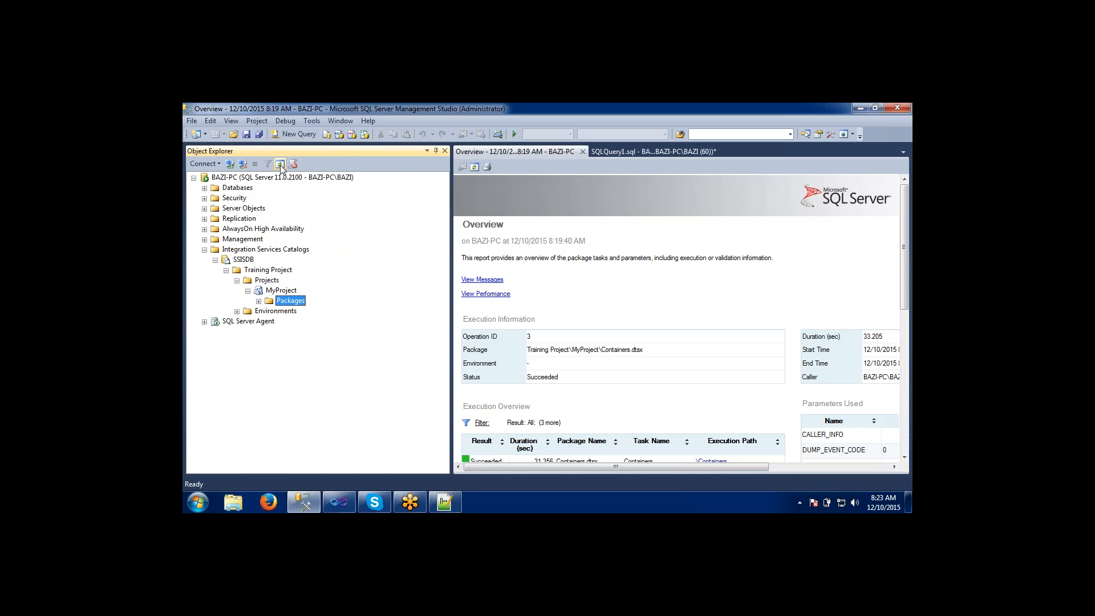
left_click(259, 301)
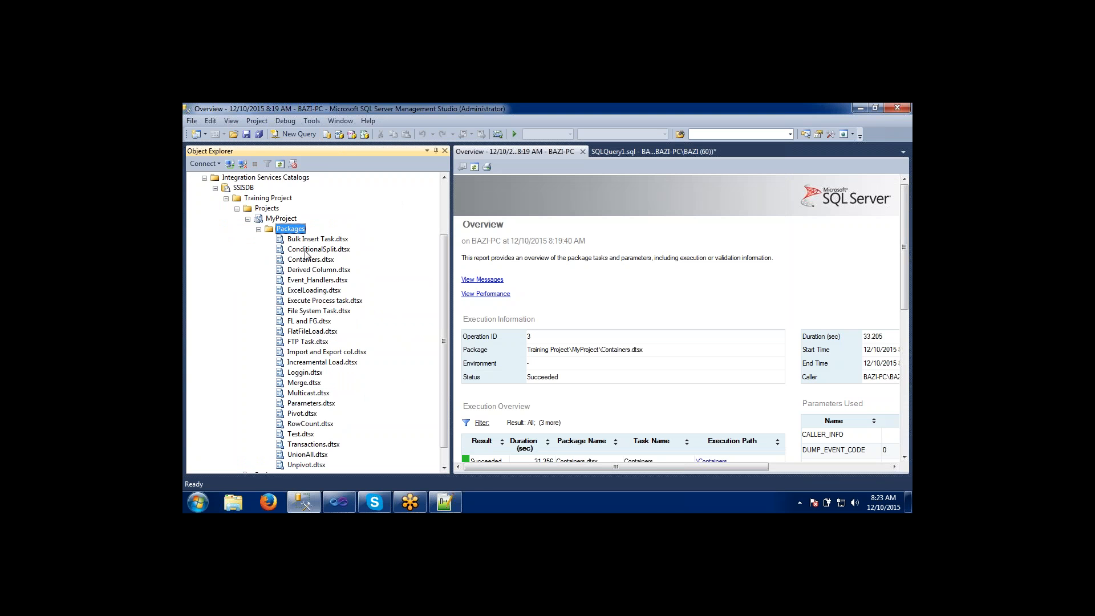
right_click(306, 242)
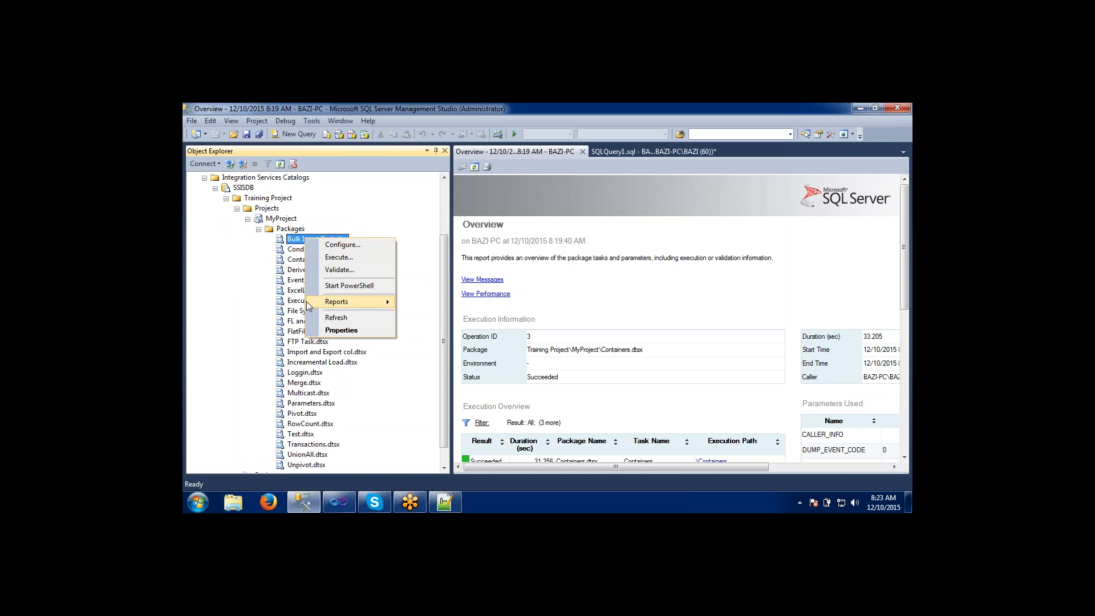
left_click(295, 333)
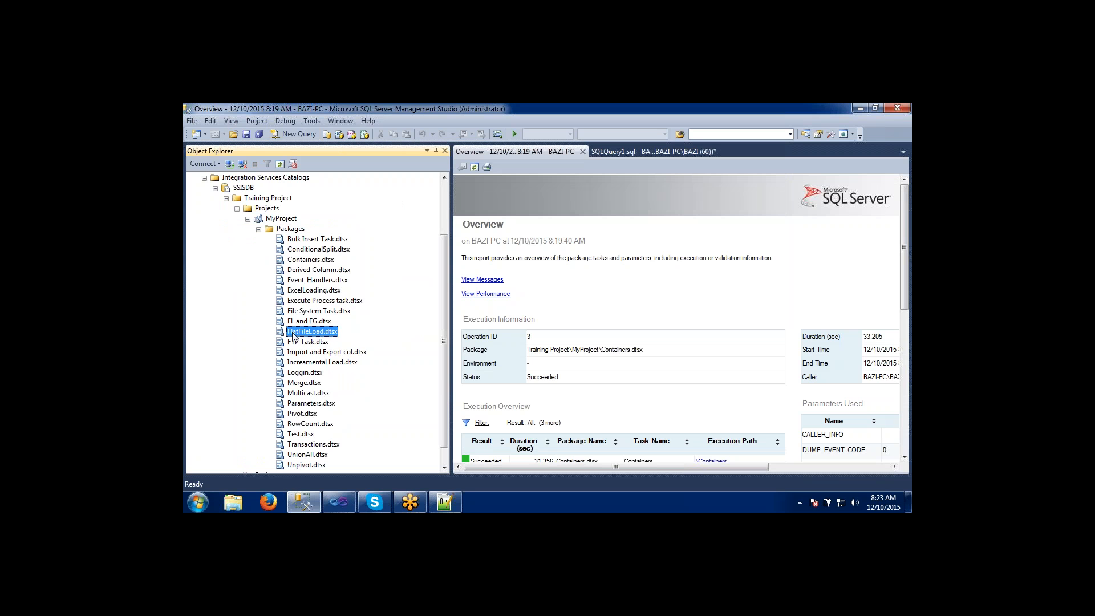
right_click(294, 333)
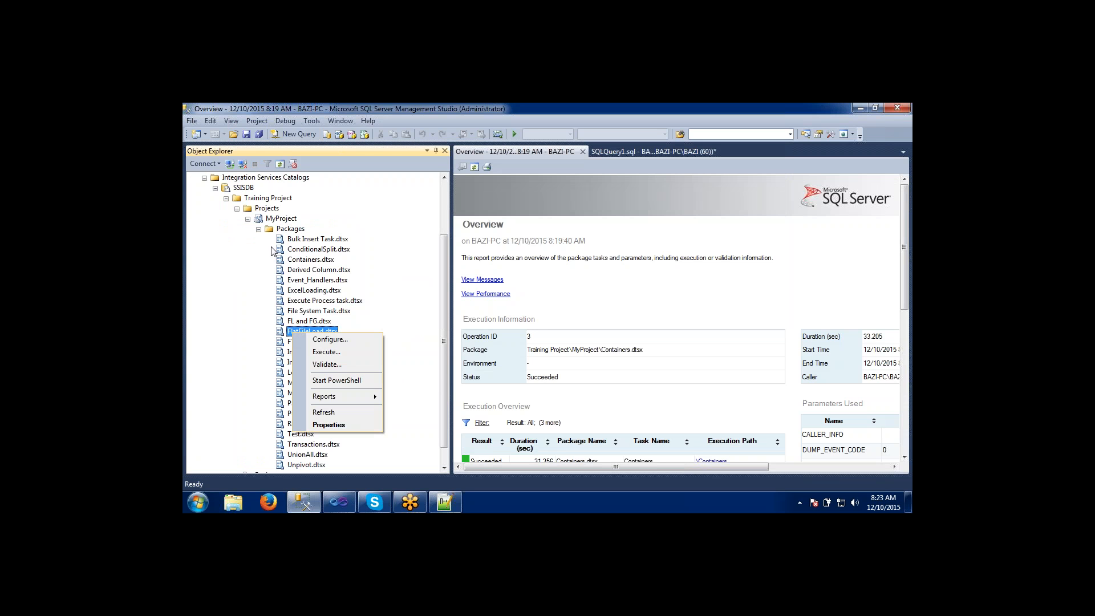
Refresh the Packages folder of the deployed MyProject.
left_click(280, 229)
right_click(280, 230)
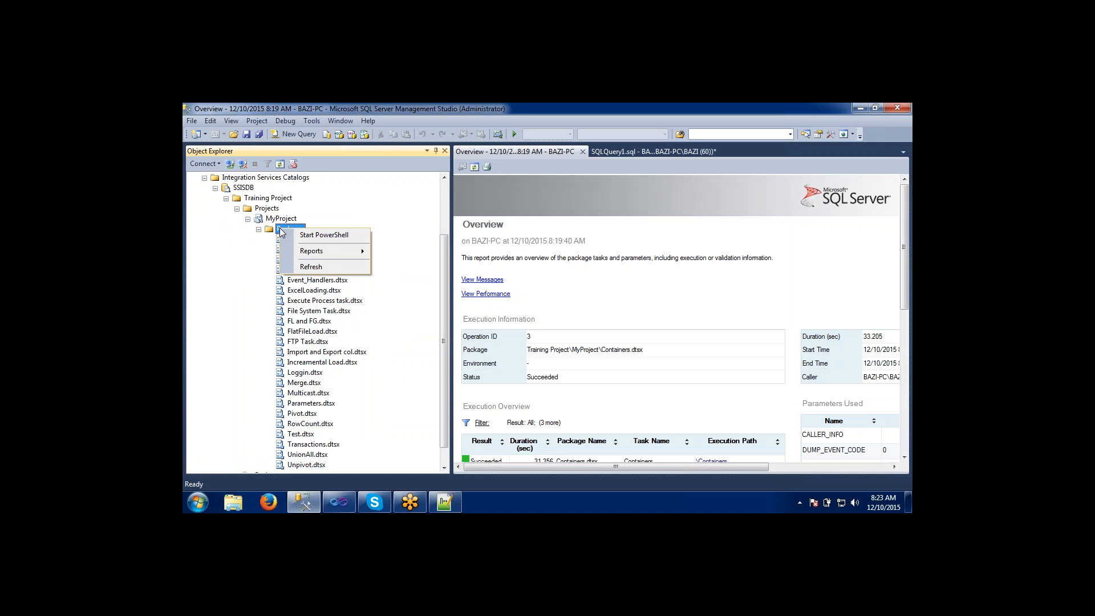
left_click(311, 267)
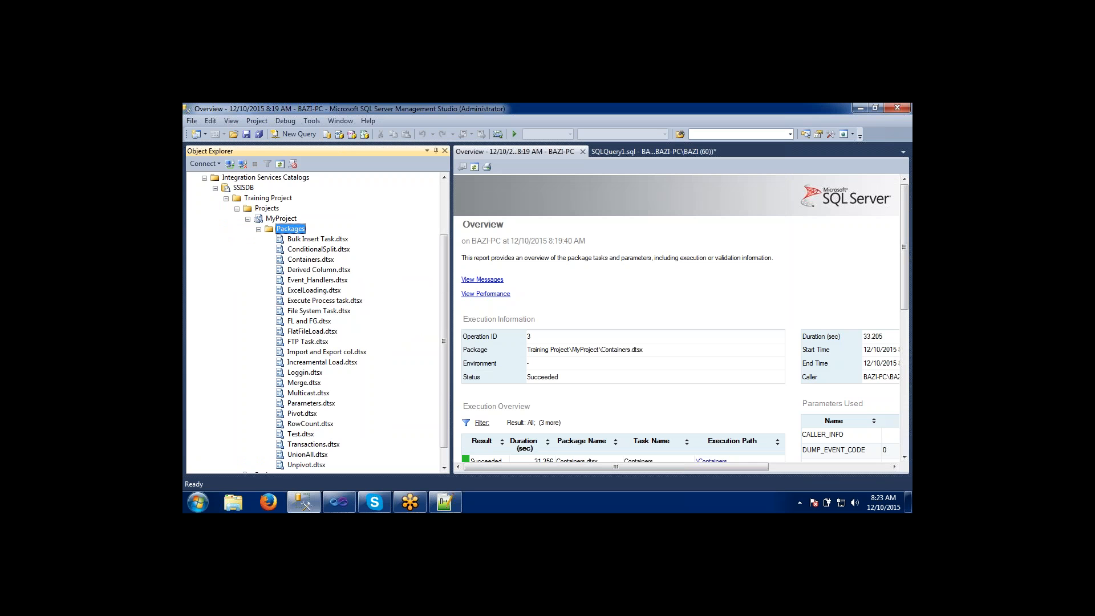
Go through further deployed packages such as Derived Column.dtsx and Merge.dtsx, and review the commands available for Multicast.dtsx.
left_click(308, 270)
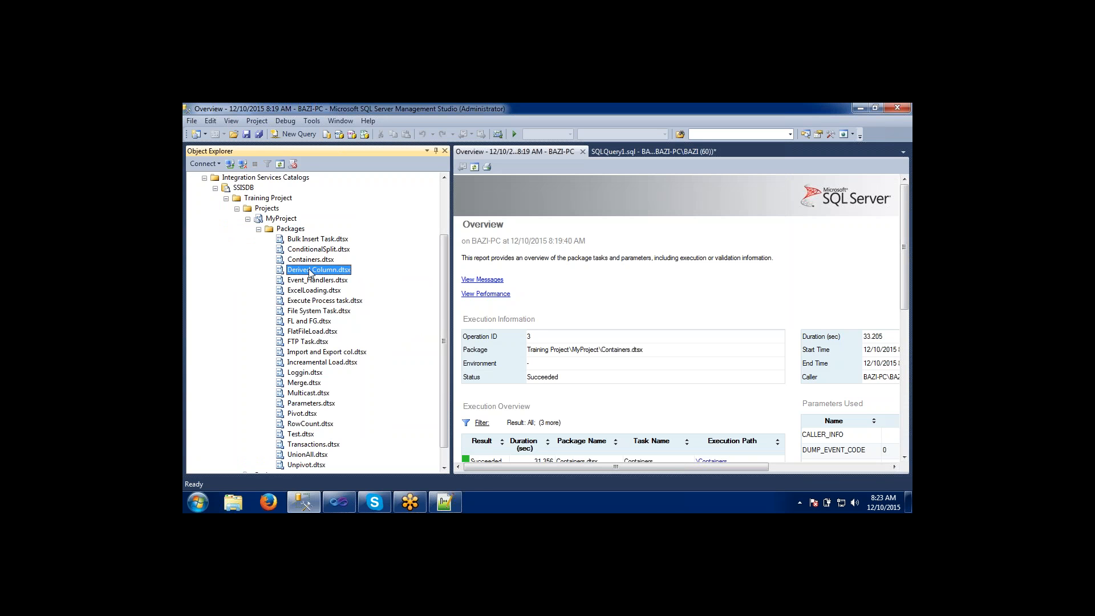
scroll(438, 338, "down", 1)
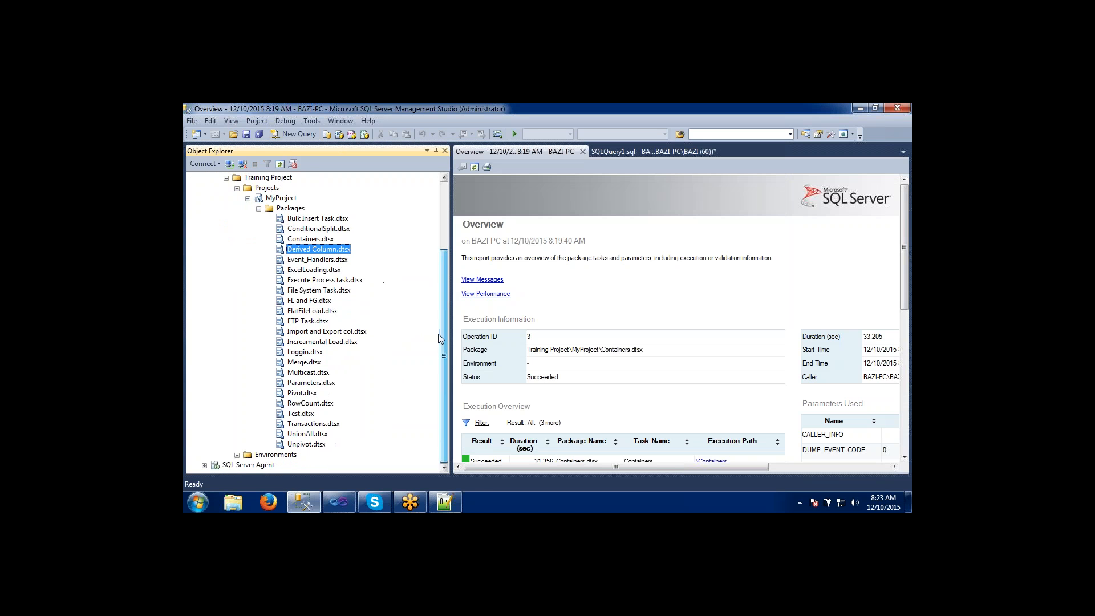
left_click(314, 364)
right_click(308, 373)
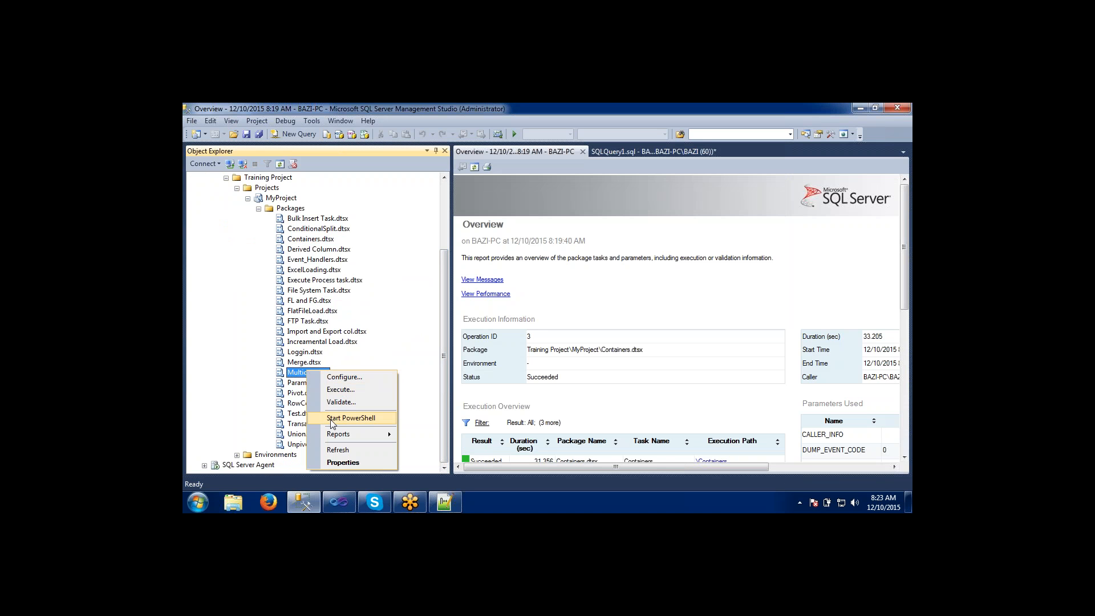
mouse_move(333, 436)
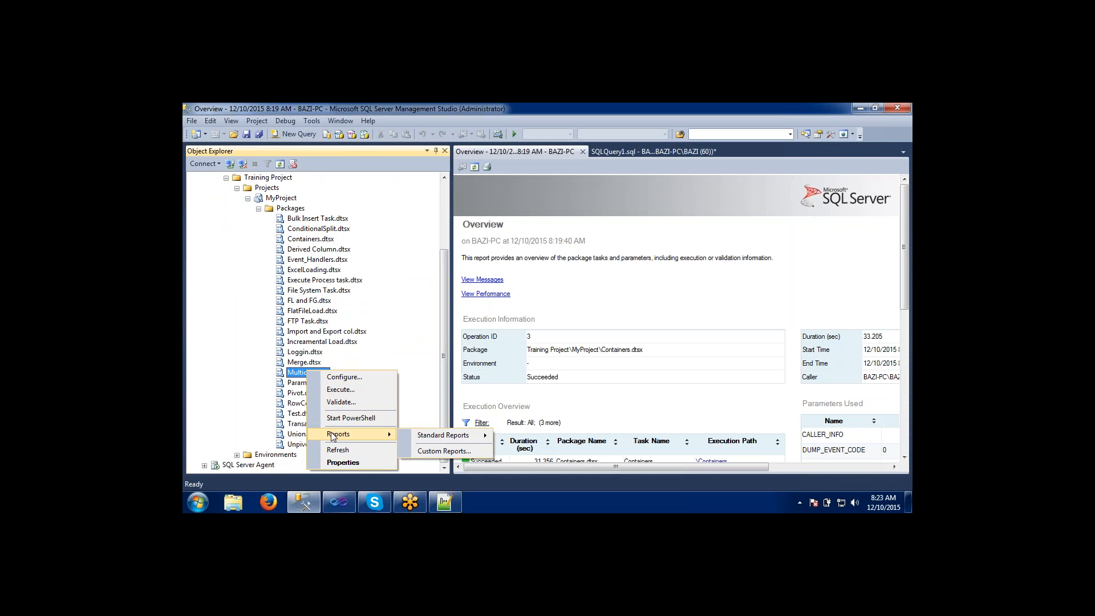
left_click(284, 425)
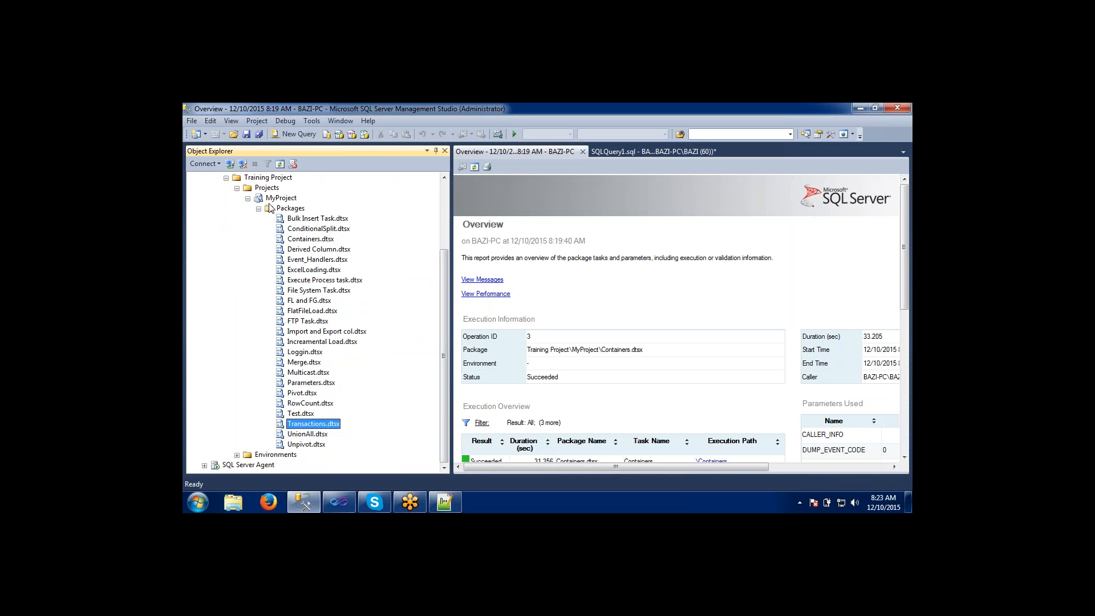
Open the Delete Object dialog for the deployed MyProject, examine the object's name, type and status, and cancel the deletion.
right_click(267, 197)
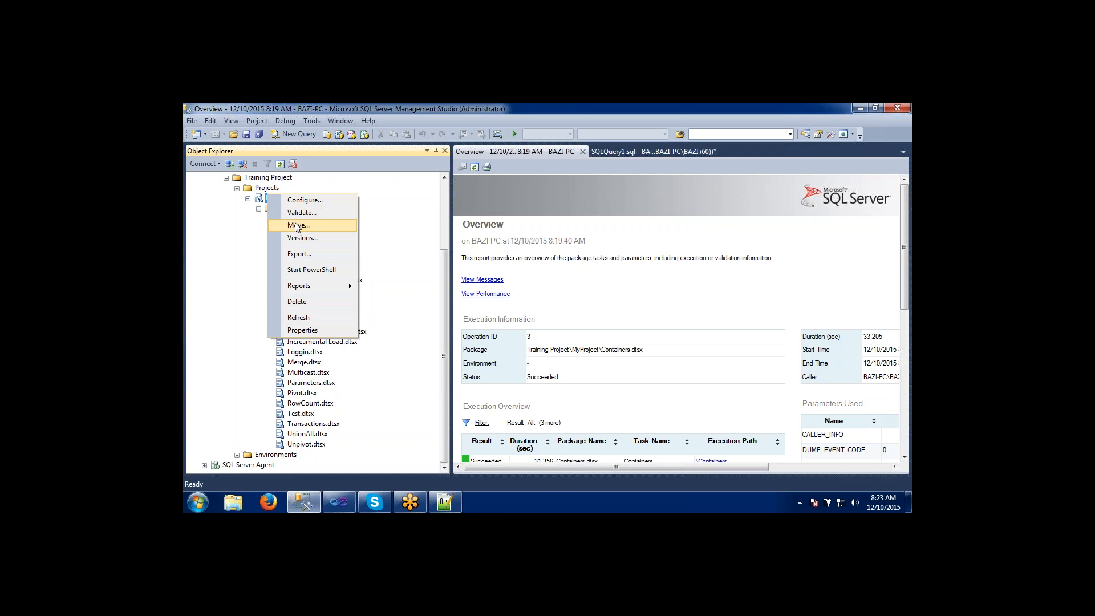
left_click(303, 305)
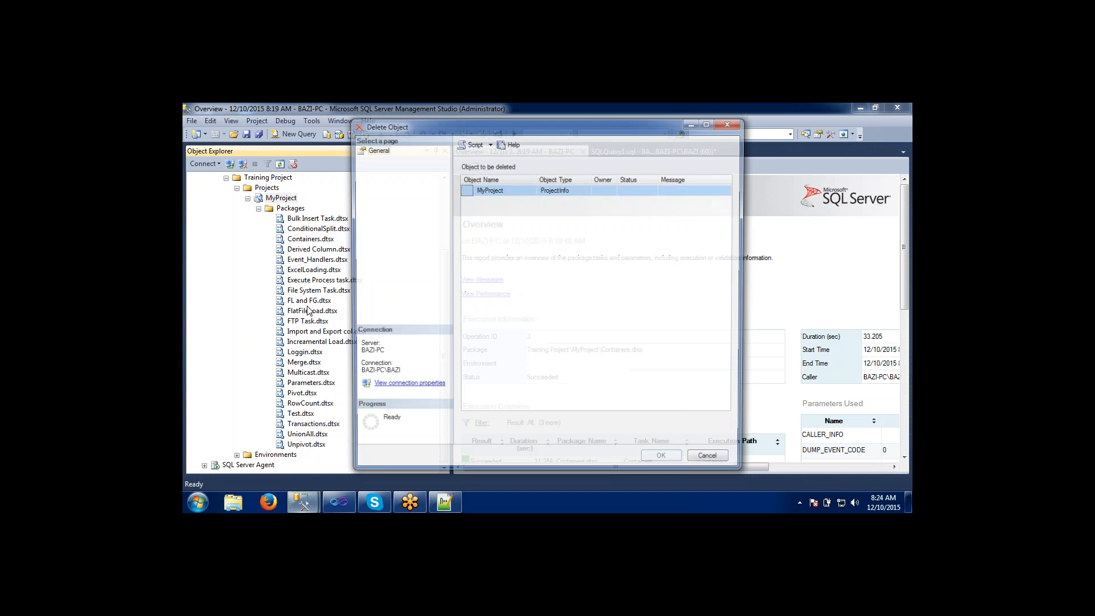
left_click(524, 194)
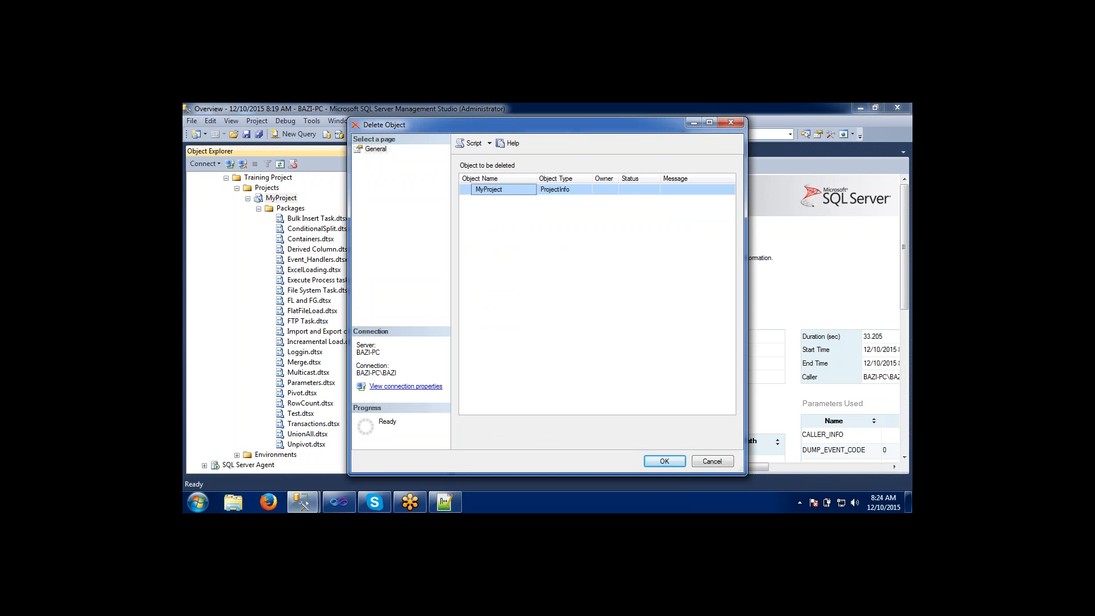
left_click(558, 193)
left_click(633, 189)
left_click(713, 462)
left_click(285, 346)
left_click(290, 301)
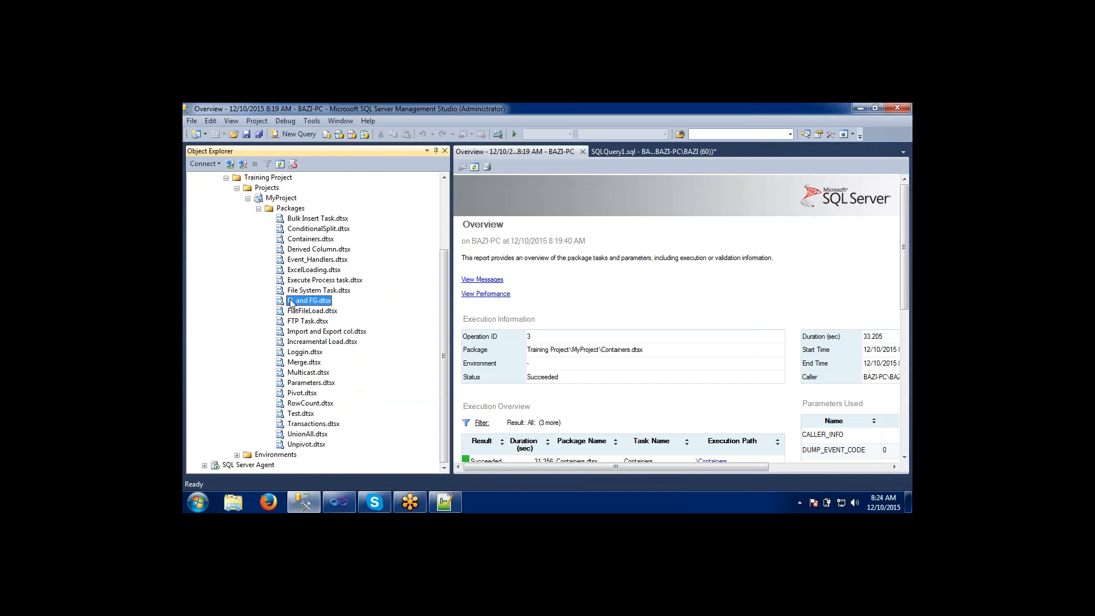
Switch to Visual Studio, enable the Truncate task and the For Loop Container in Containers.dtsx, and save all changes.
key("alt+Tab")
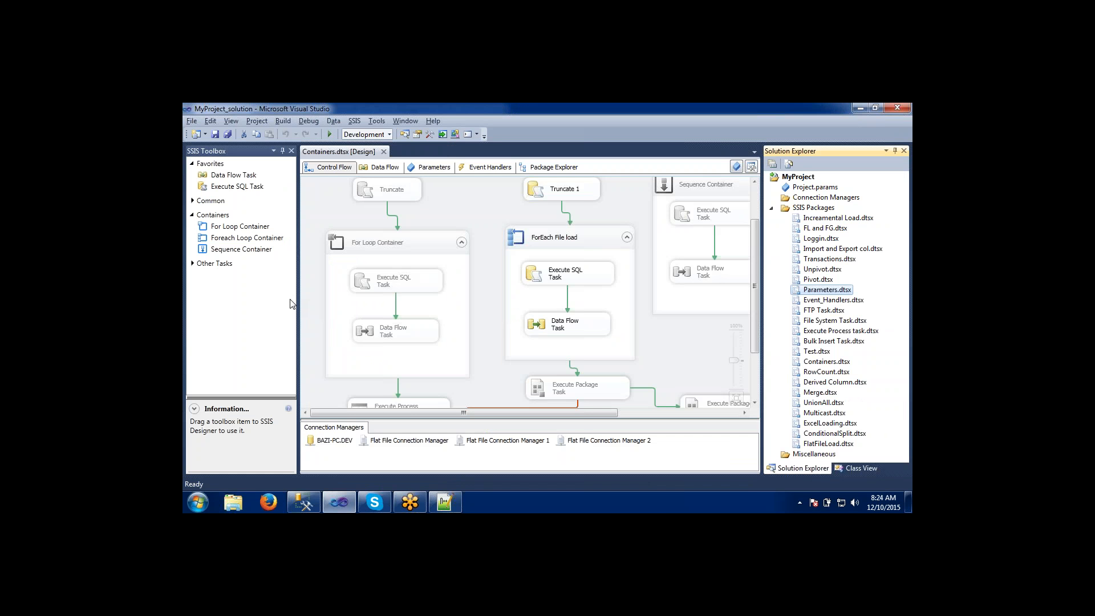
left_click(756, 273)
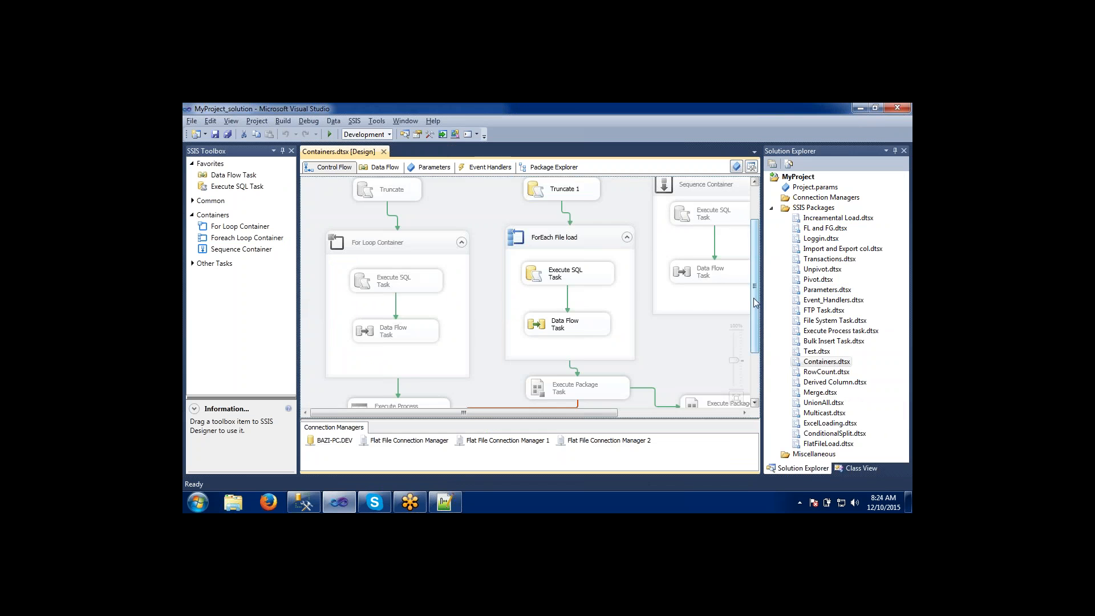
mouse_move(755, 303)
left_mouse_down()
mouse_move(756, 338)
mouse_move(756, 295)
left_mouse_up()
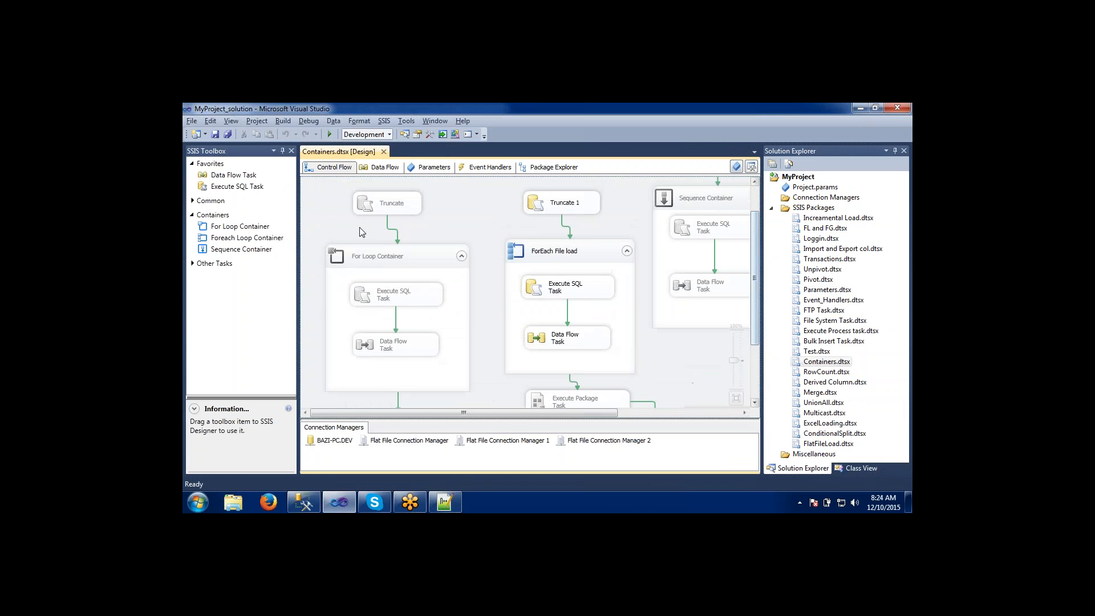
left_click(387, 203)
right_click(387, 202)
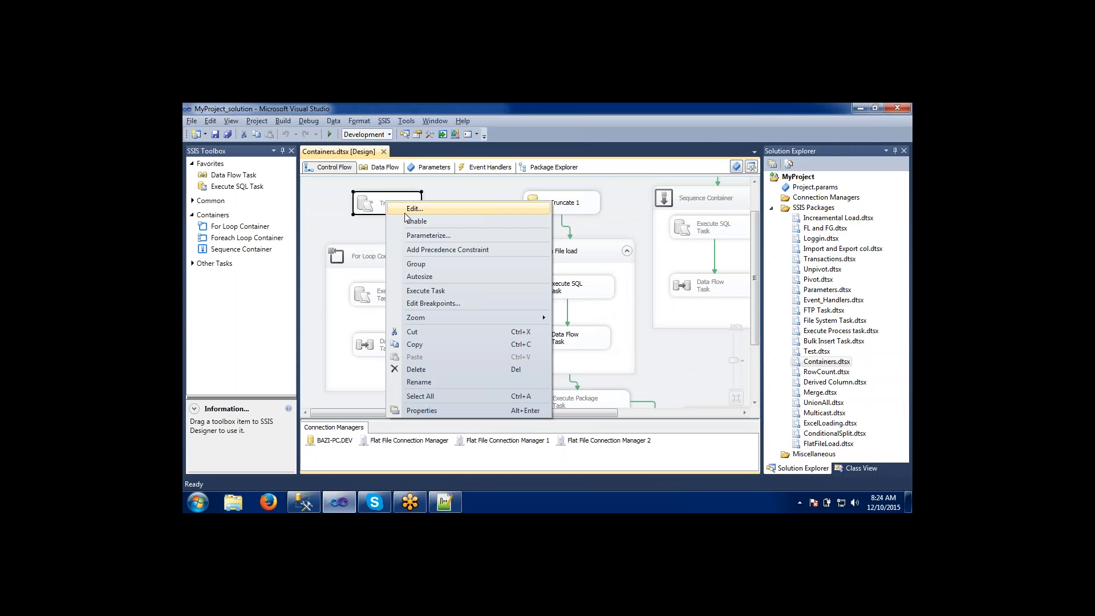
left_click(415, 222)
left_click(406, 256)
right_click(406, 257)
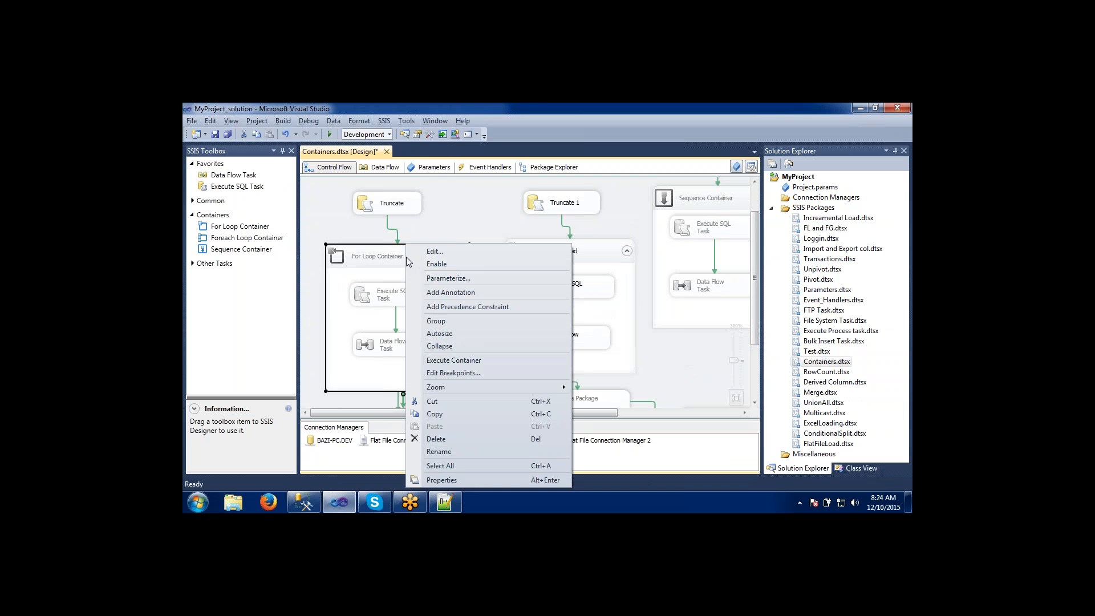
left_click(434, 264)
left_click(472, 232)
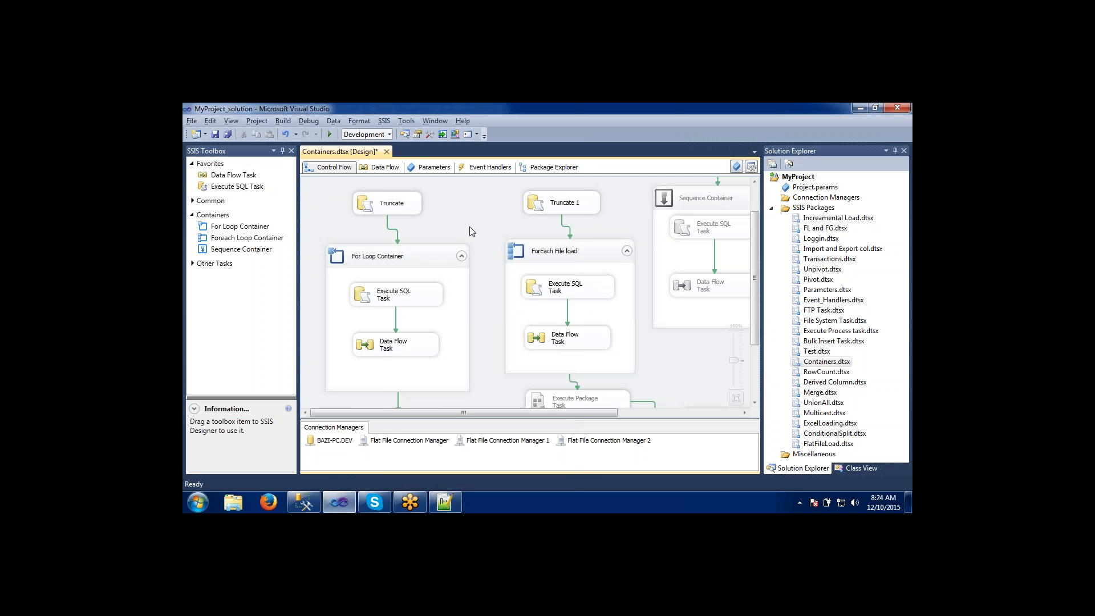
left_click(227, 135)
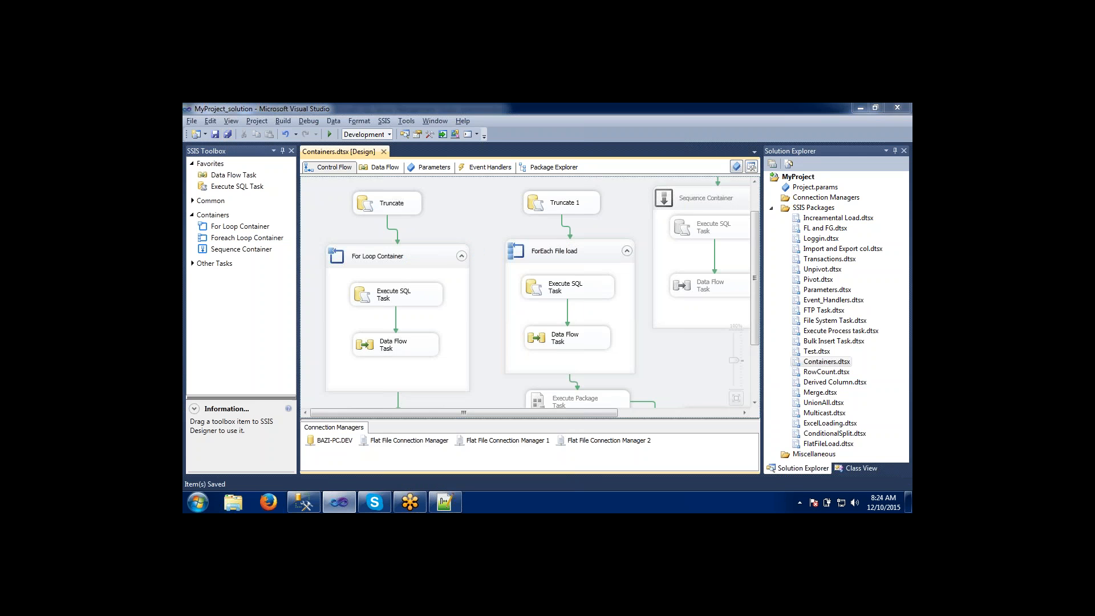
Switch to Management Studio to look over the packages currently deployed under MyProject.
key("alt+Tab")
key("alt+Tab")
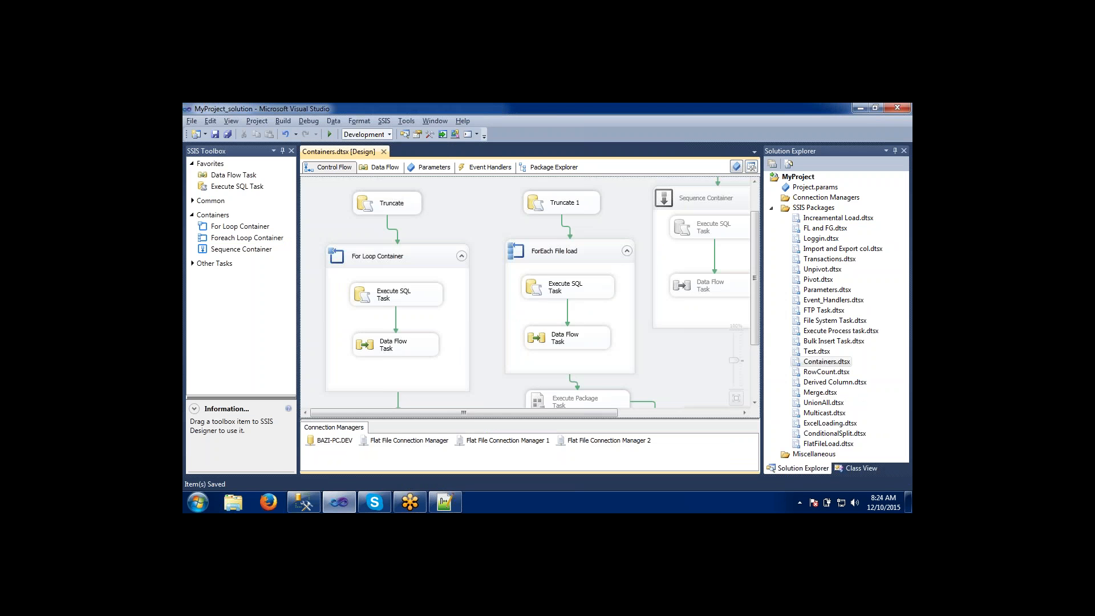
key("alt+Tab")
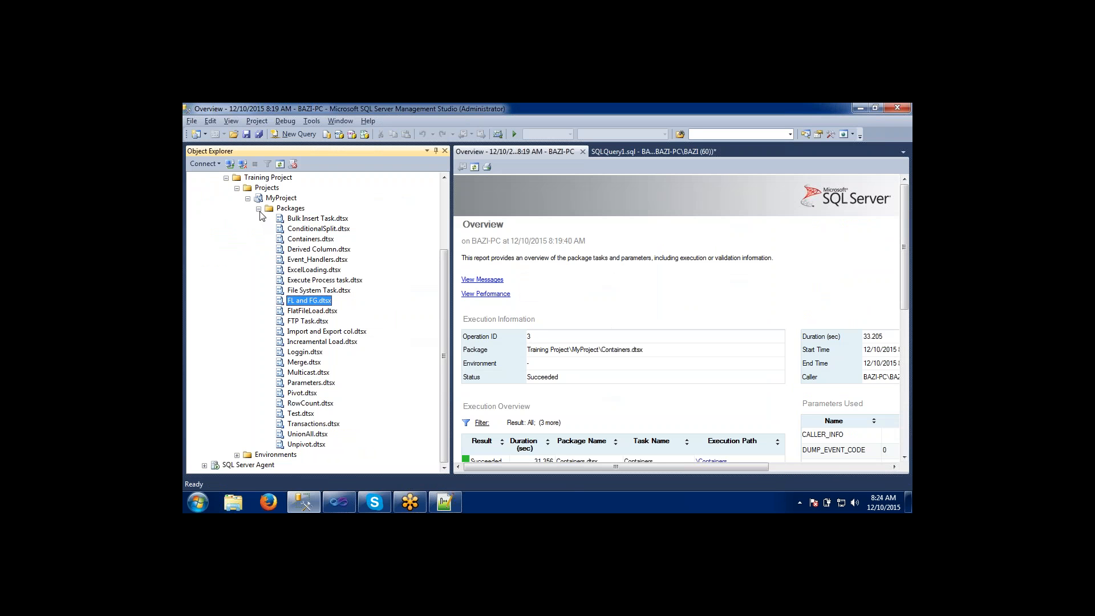
left_click(291, 232)
Switch to Visual Studio and build MyProject with the modified Containers.dtsx package.
key("alt+Tab")
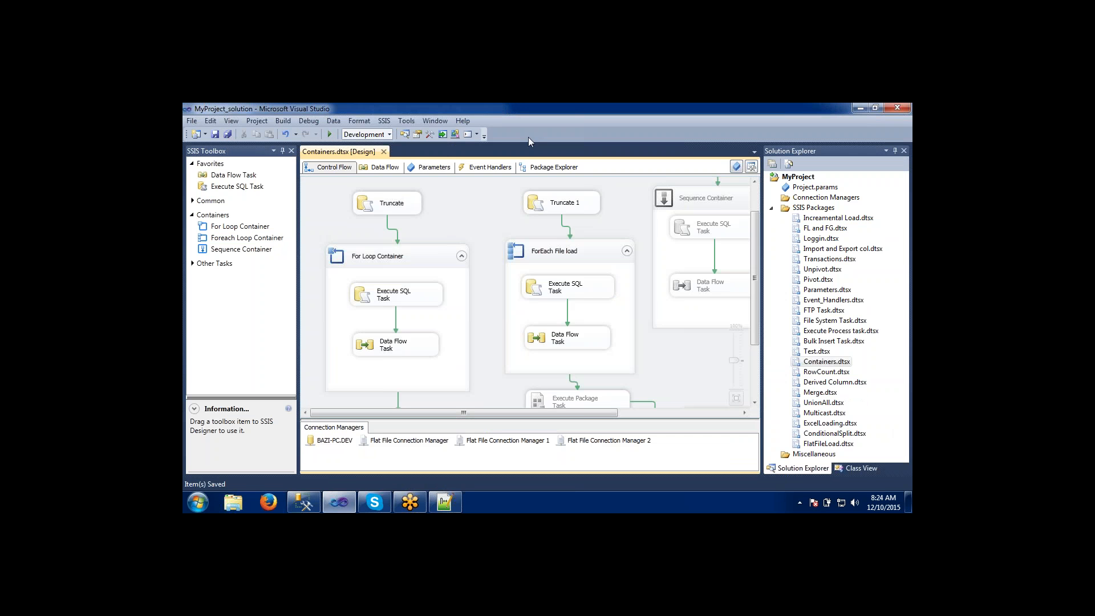
right_click(779, 178)
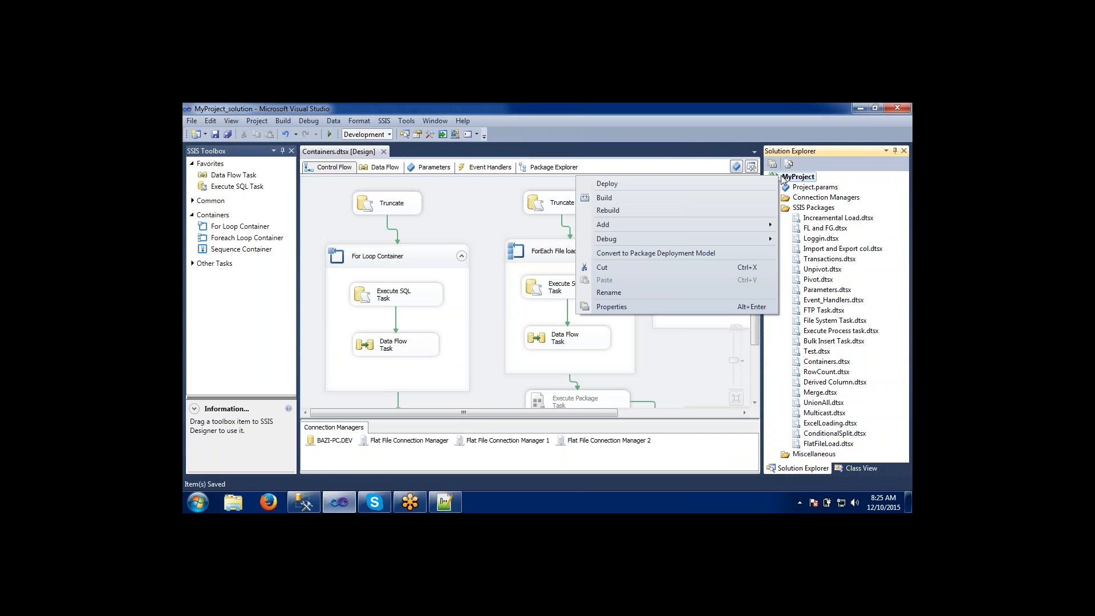
left_click(600, 200)
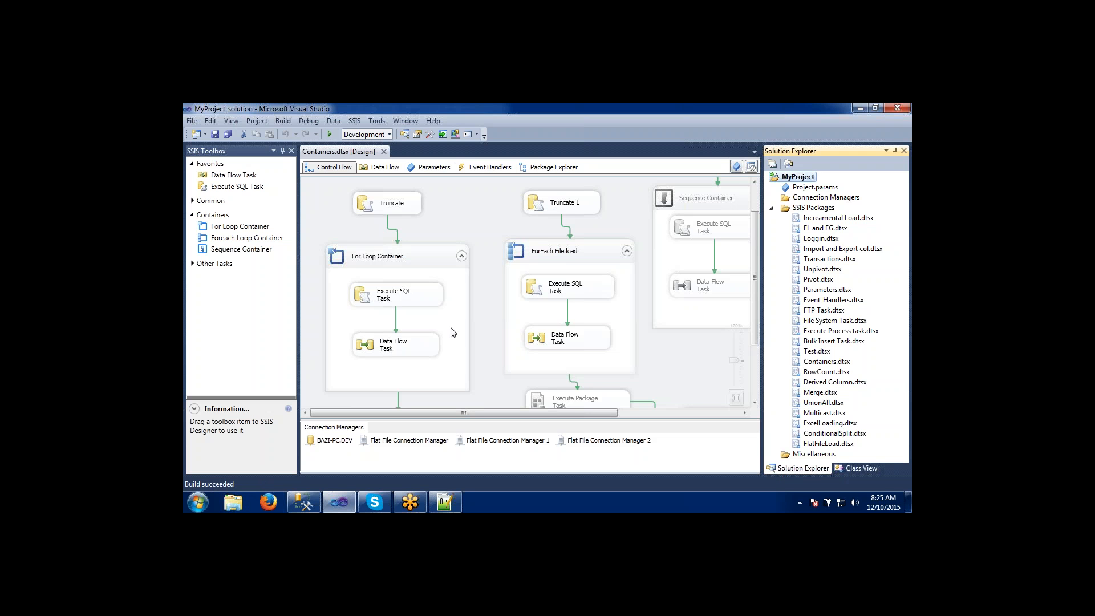
Redeploy MyProject to /SSISDB/Training Project/MyProject, replacing the existing project, and close the deployment wizard.
right_click(789, 181)
left_click(633, 183)
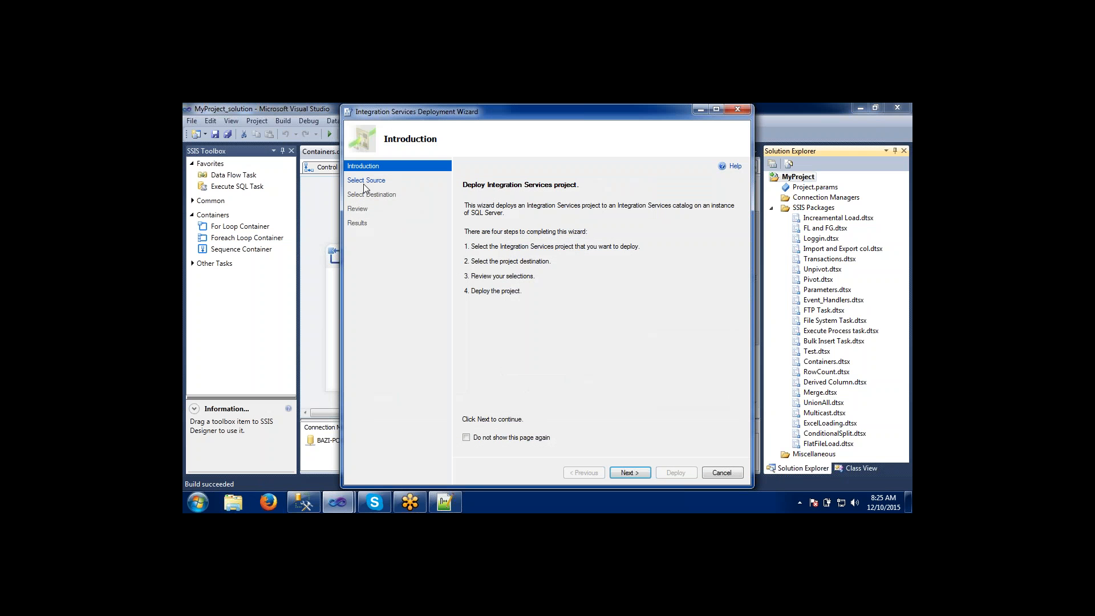
left_click(629, 474)
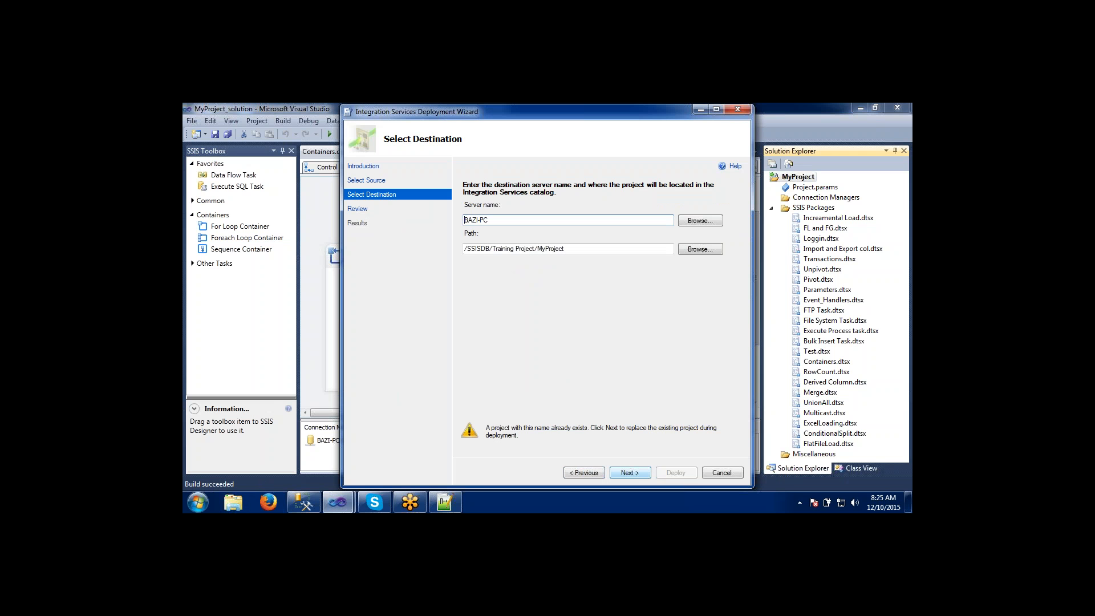
left_click(623, 474)
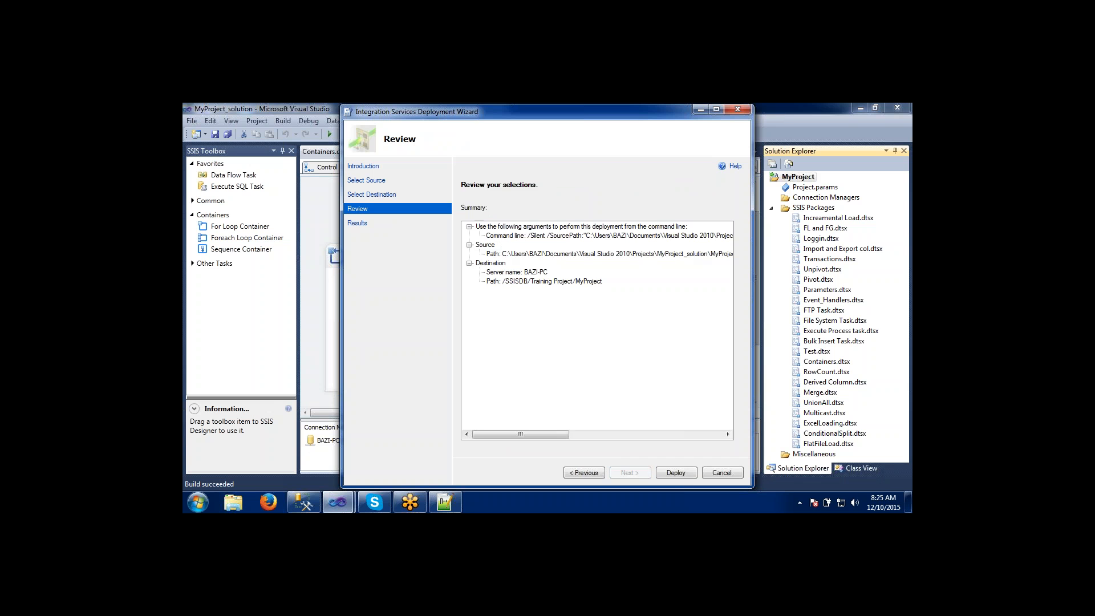
left_click(679, 473)
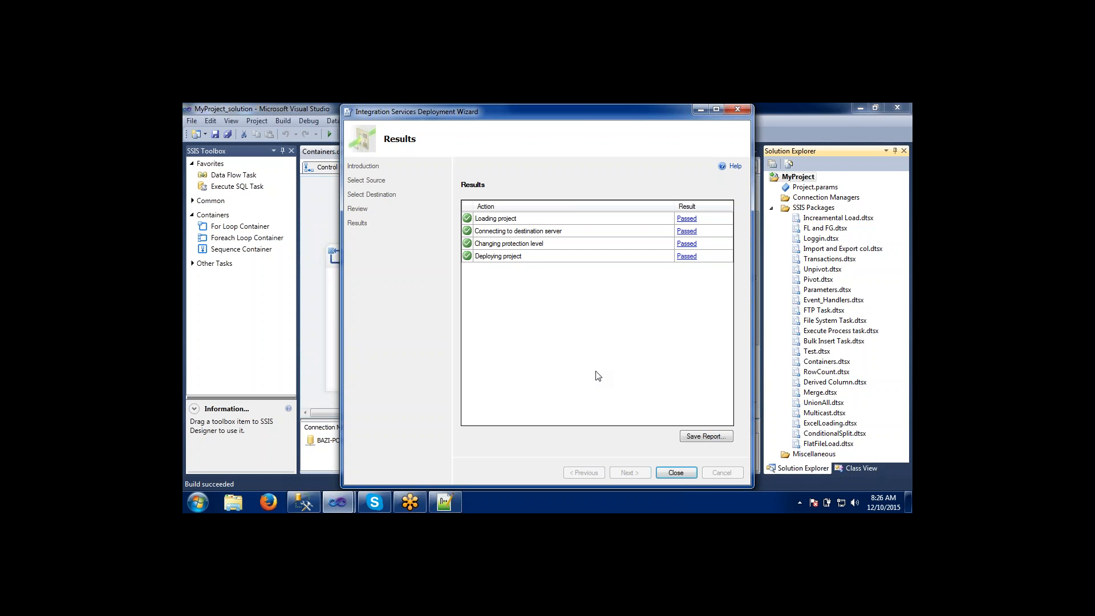
left_click(675, 474)
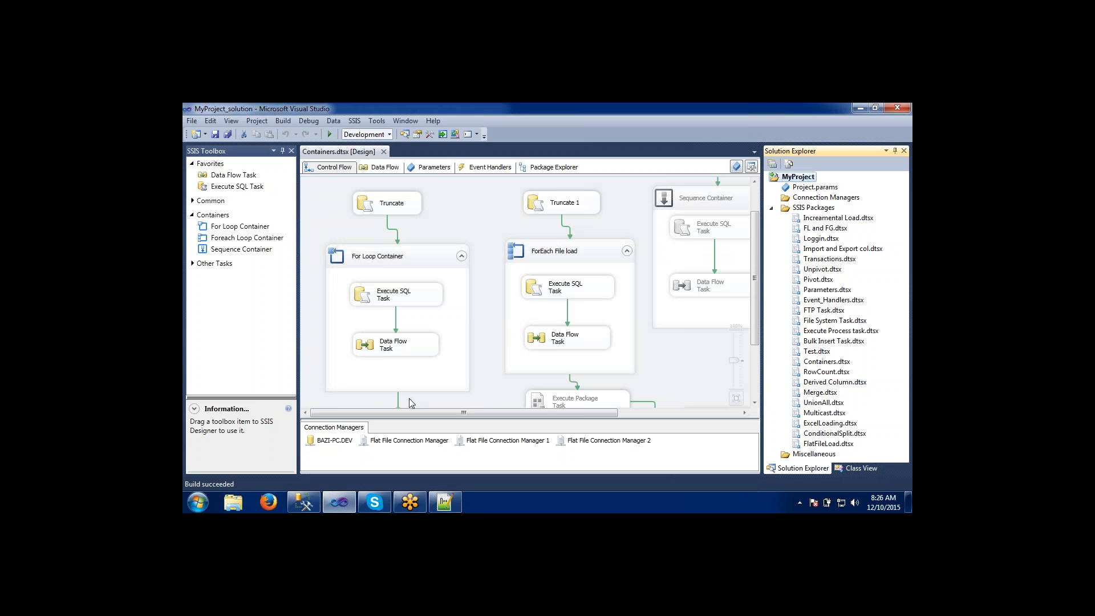
Switch to Management Studio, refresh the Training Project folder, and expand MyProject's packages to locate the redeployed Containers.dtsx.
left_click(304, 502)
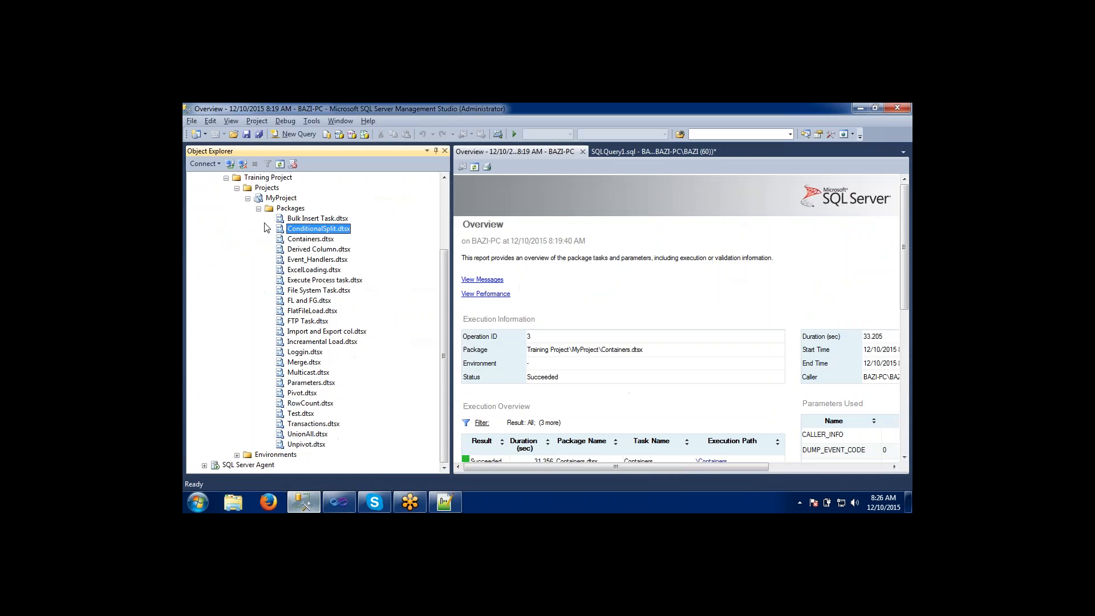
left_click(271, 199)
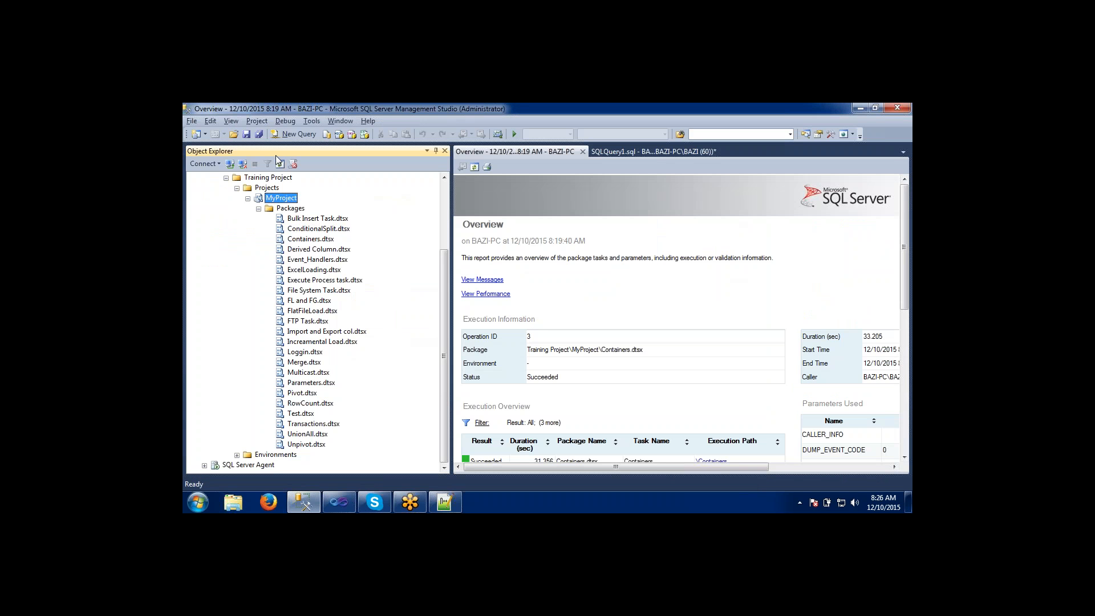
left_click(257, 178)
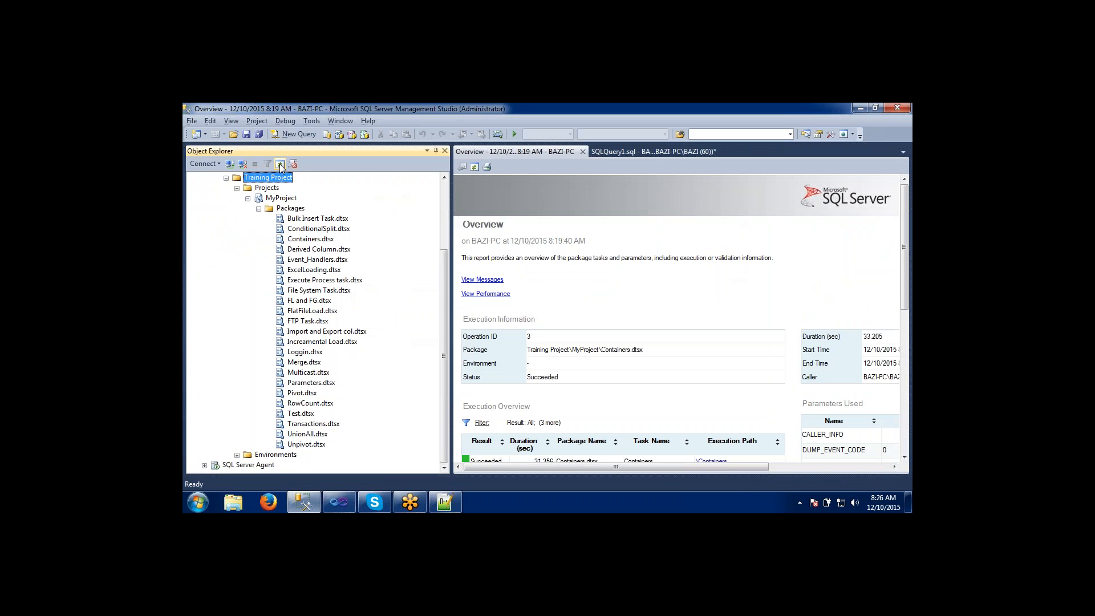
left_click(280, 164)
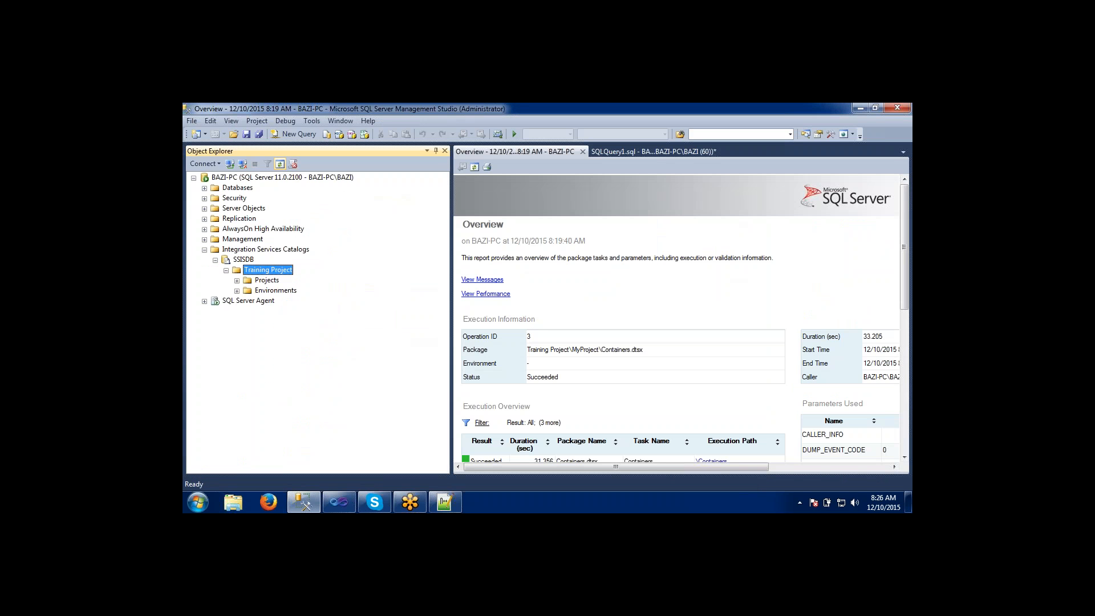
left_click(237, 280)
left_click(249, 291)
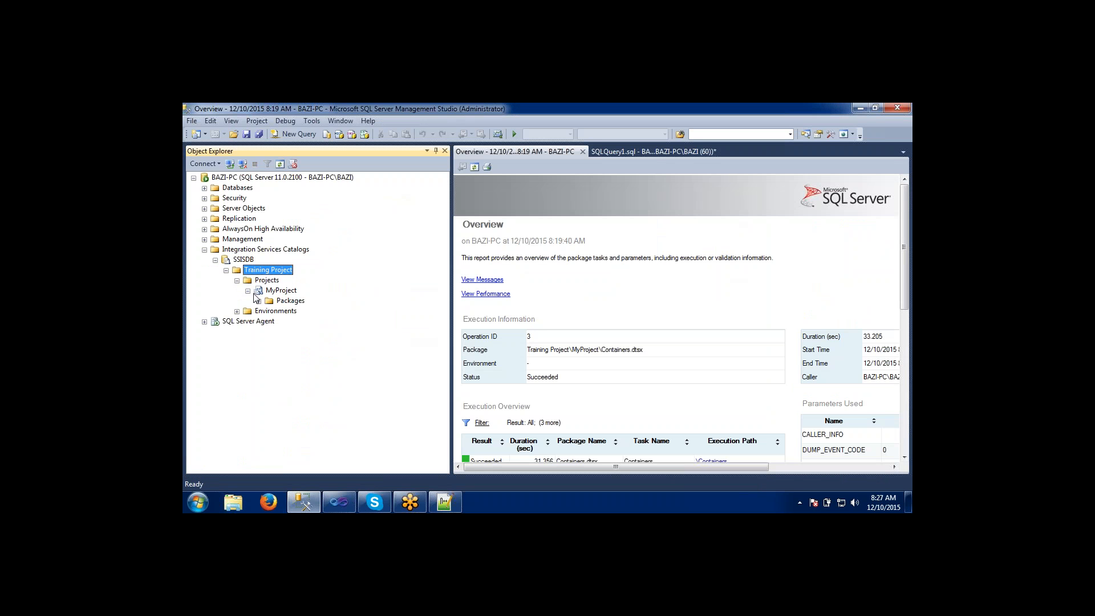
left_click(259, 300)
left_click(289, 314)
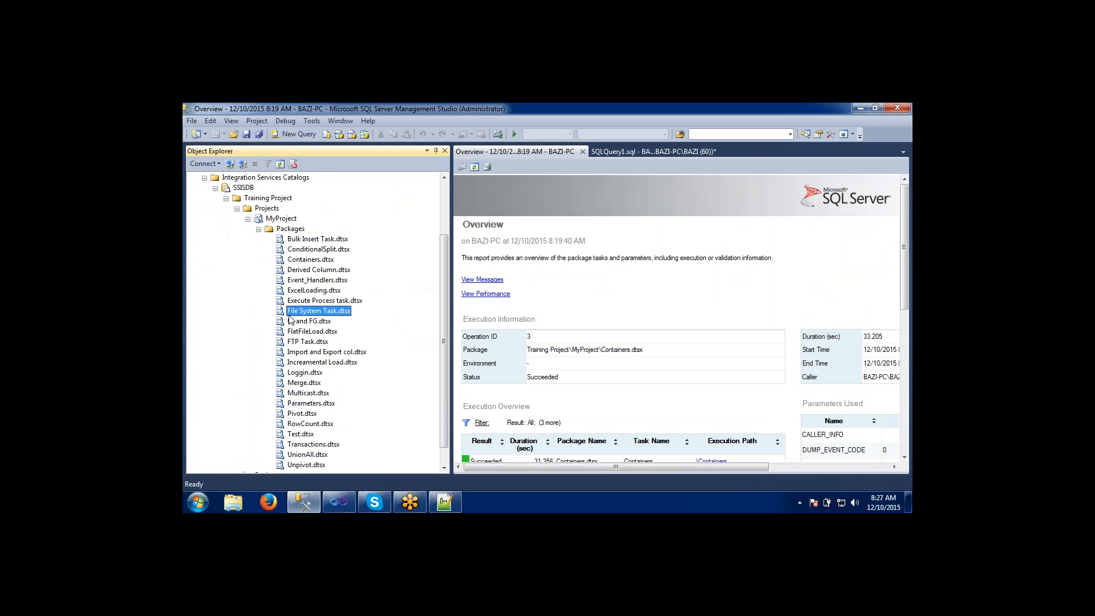
left_click(307, 261)
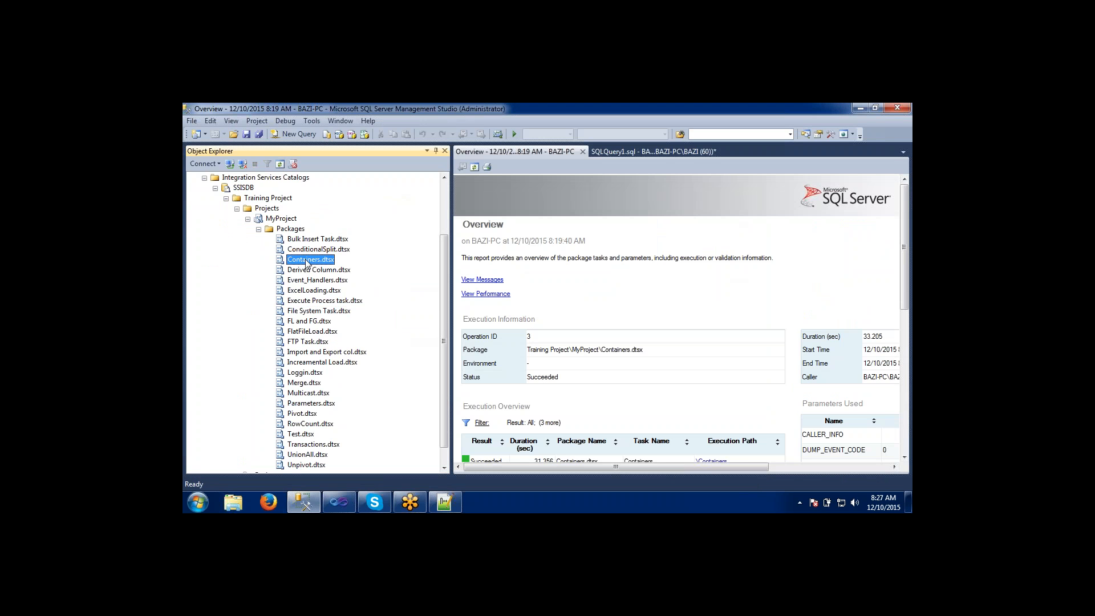
right_click(306, 263)
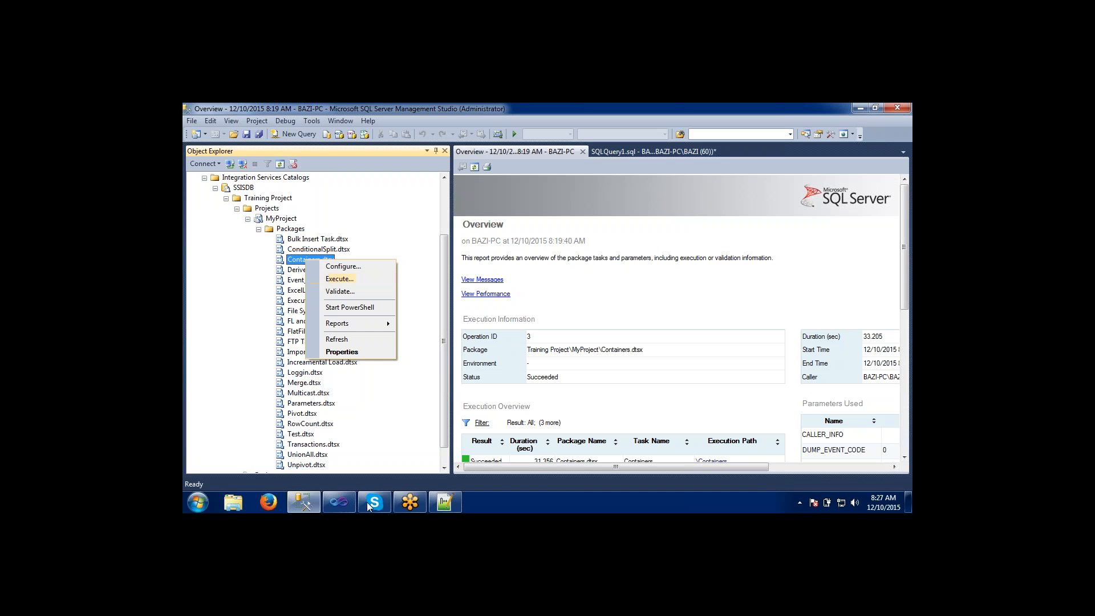
Switch to Visual Studio, examine the Truncate task's SQL statement in its editor, and leave it without changes.
left_click(339, 502)
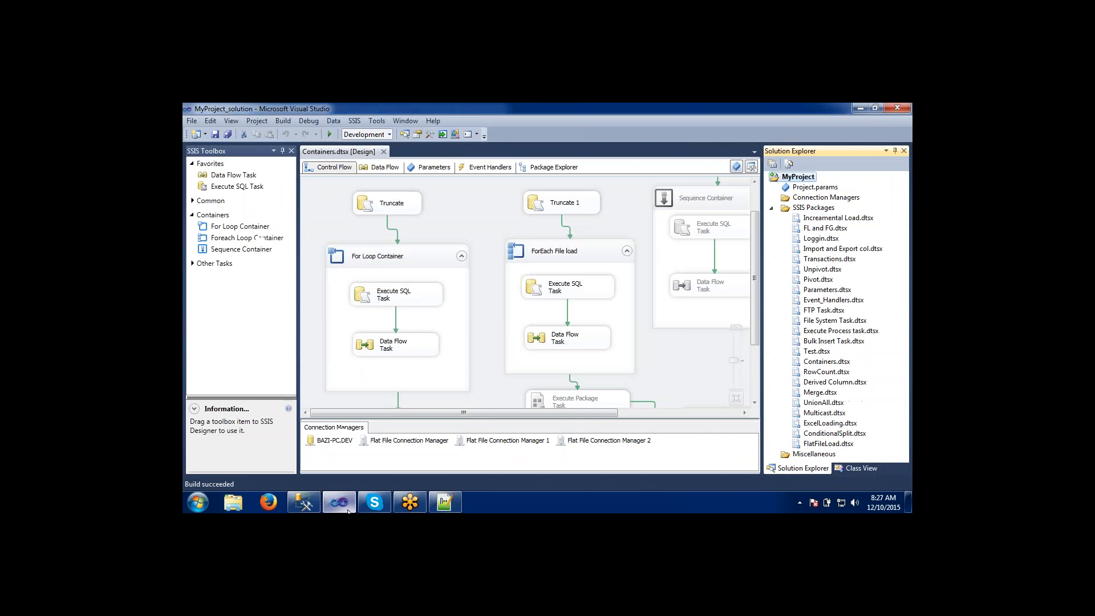
left_click(389, 213)
double_click(388, 214)
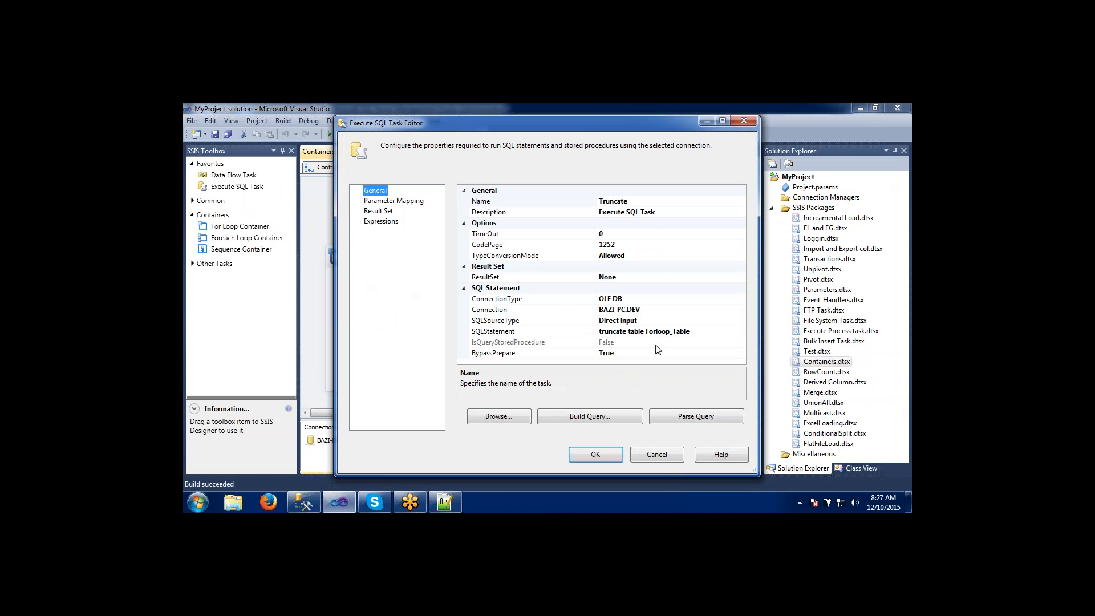
left_click(665, 461)
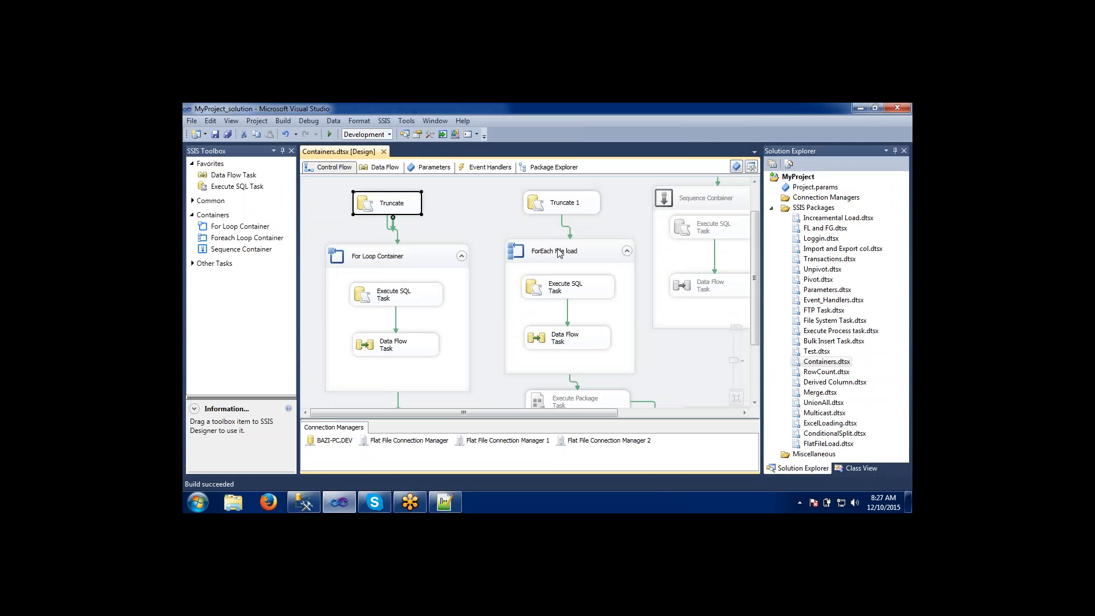
Look over the enabled Truncate tasks, the For Loop Container and the ForEach File load container in the control flow of Containers.dtsx.
left_click(559, 253)
left_click(421, 253)
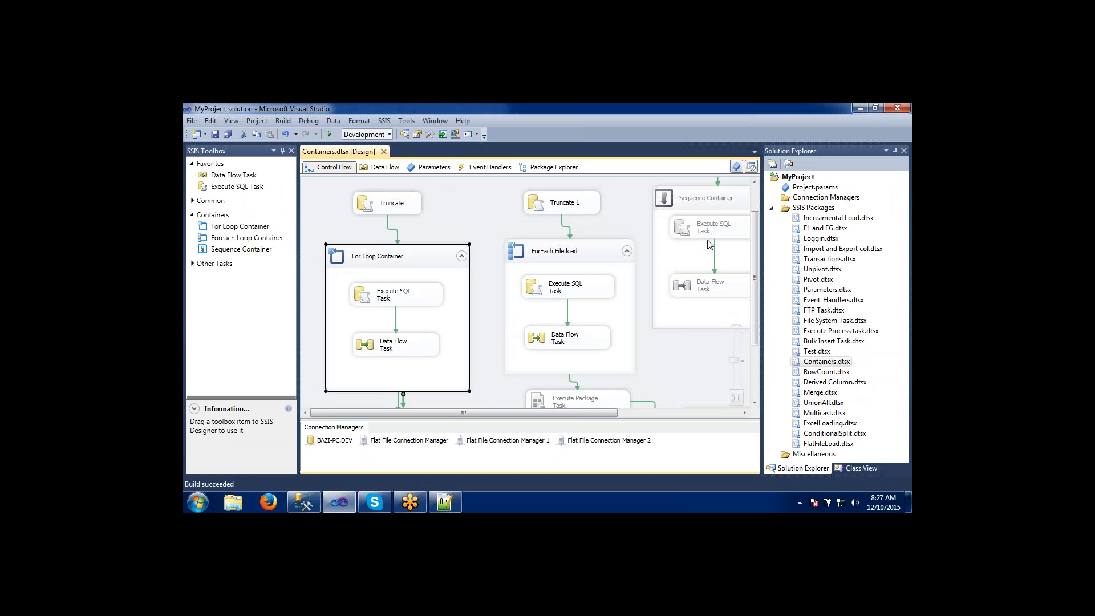
left_click_drag(756, 265, 755, 238)
scroll(684, 251, "down", 2)
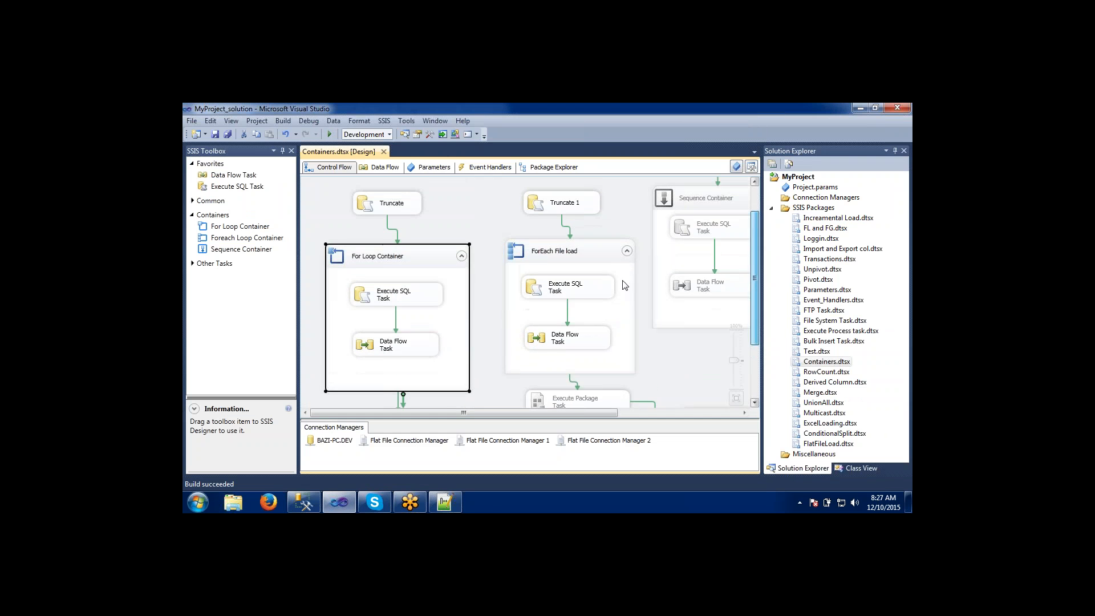
left_click(589, 261)
left_click(559, 207)
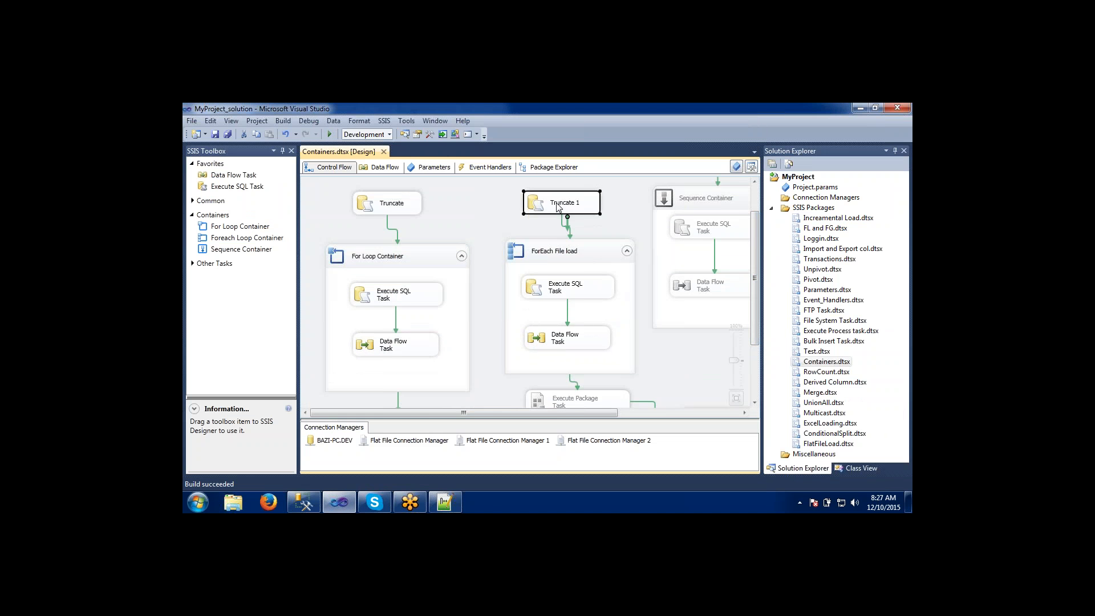
left_click(408, 213)
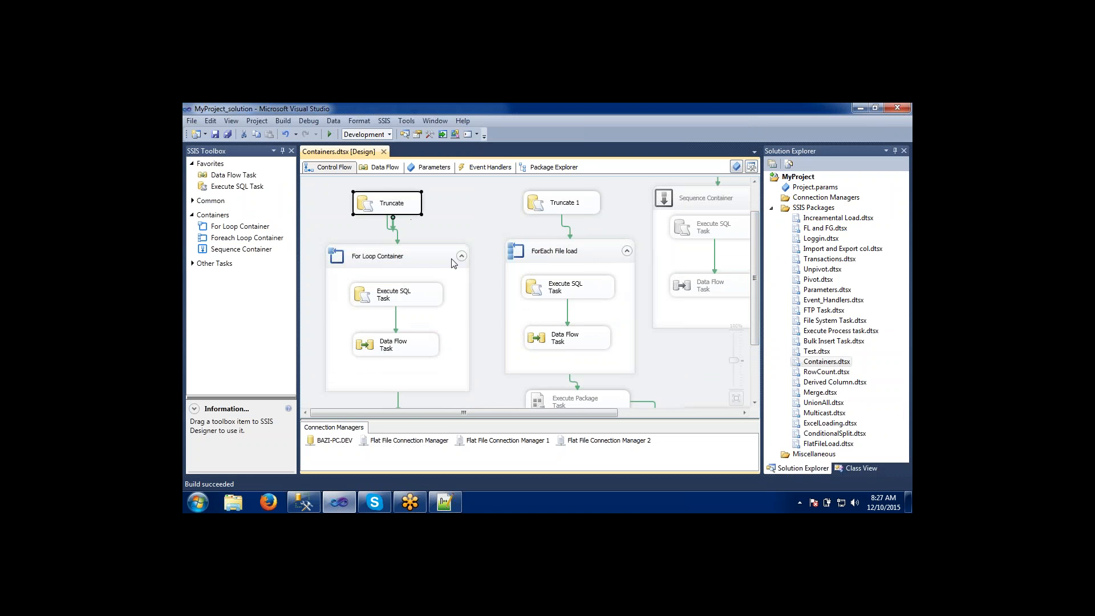
left_click(432, 265)
left_click(551, 251)
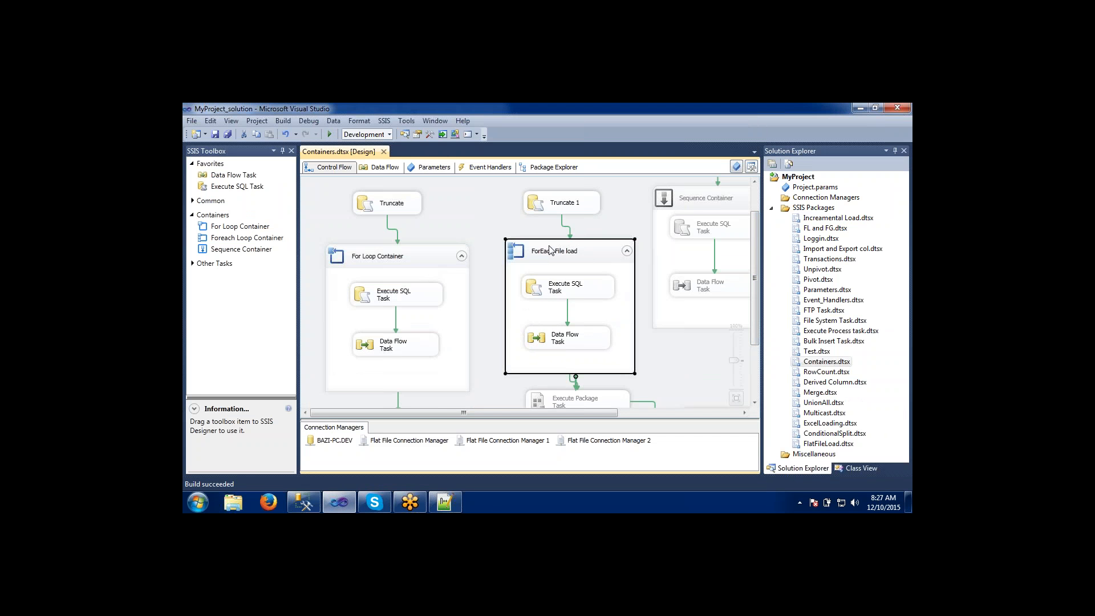
left_click(382, 256)
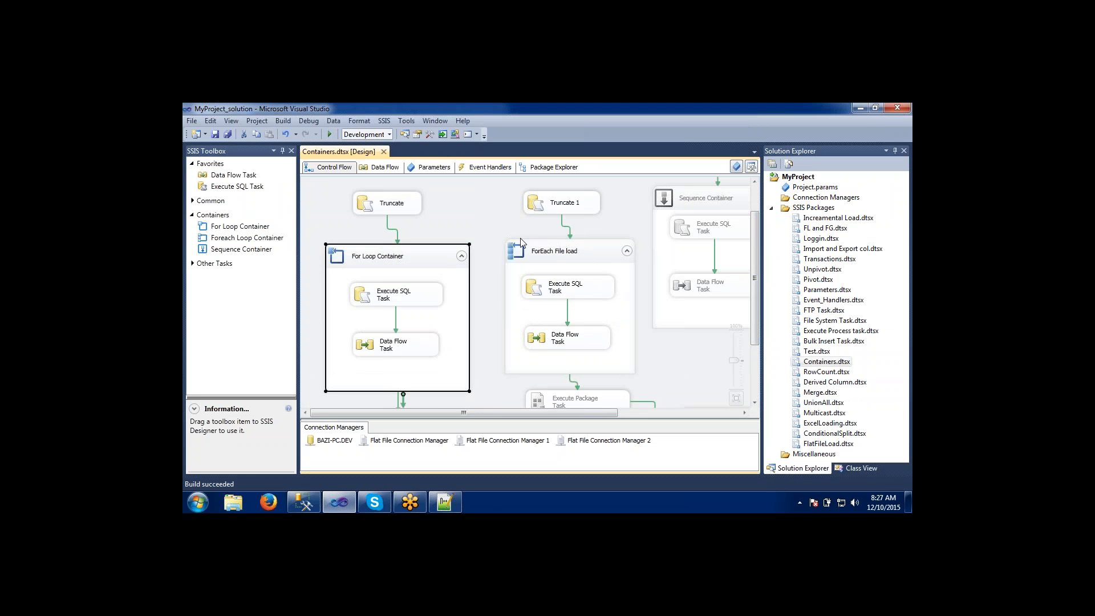
left_click(526, 245)
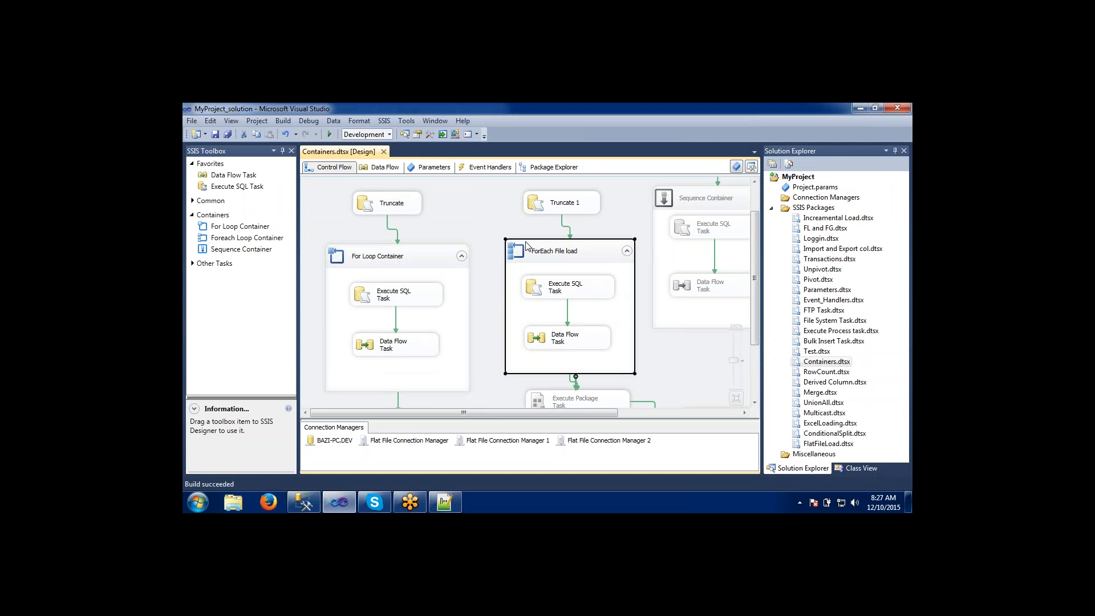
Switch to Management Studio, execute Containers.dtsx with its existing parameters, and open the Overview report at the task execution results.
key("alt+Tab")
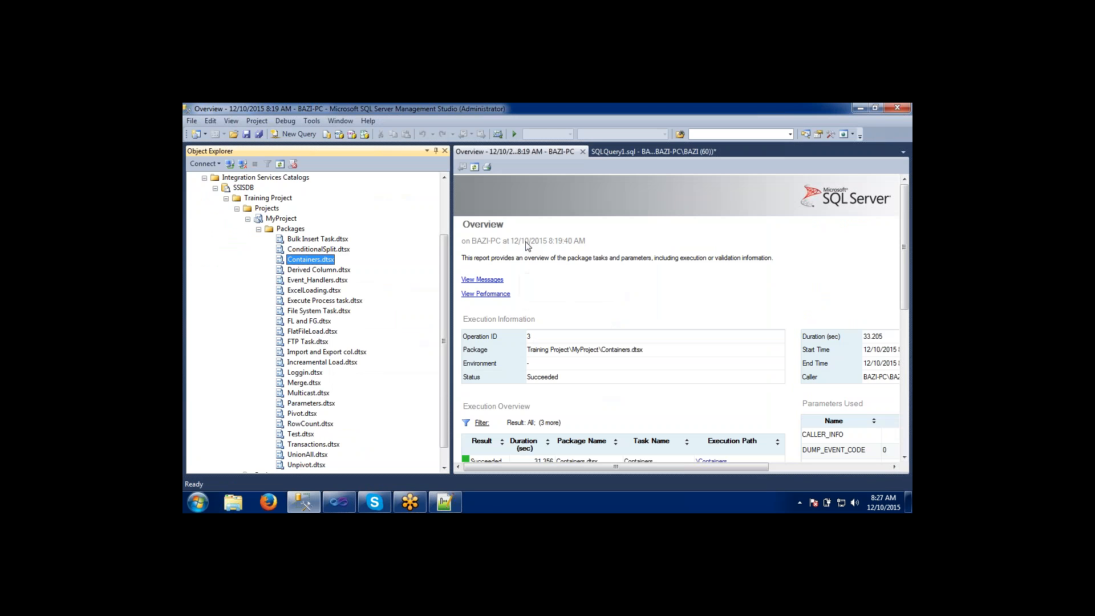
right_click(318, 260)
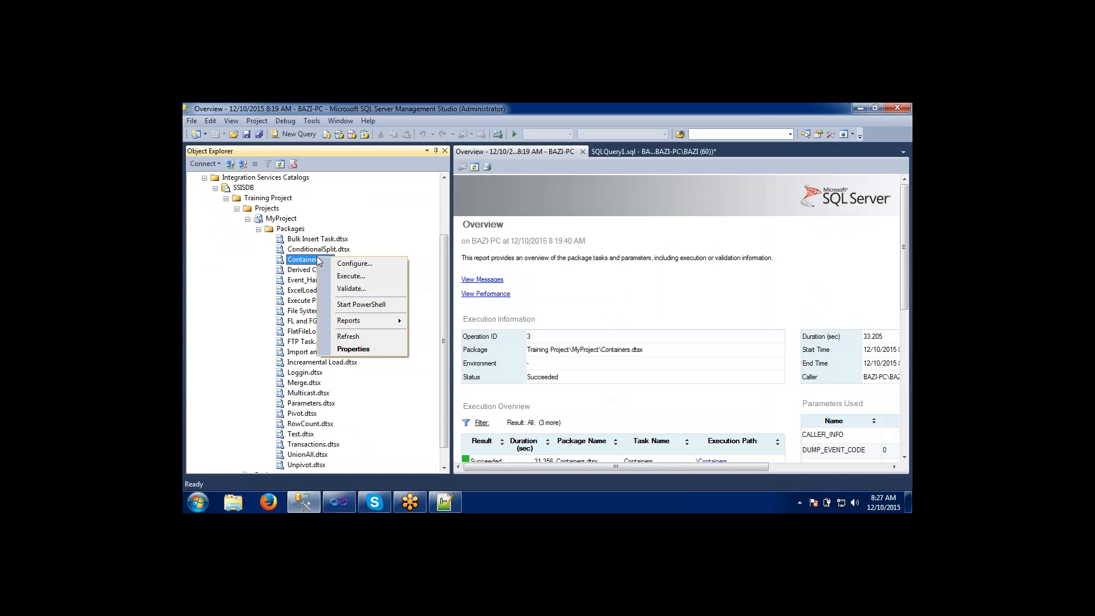
left_click(343, 277)
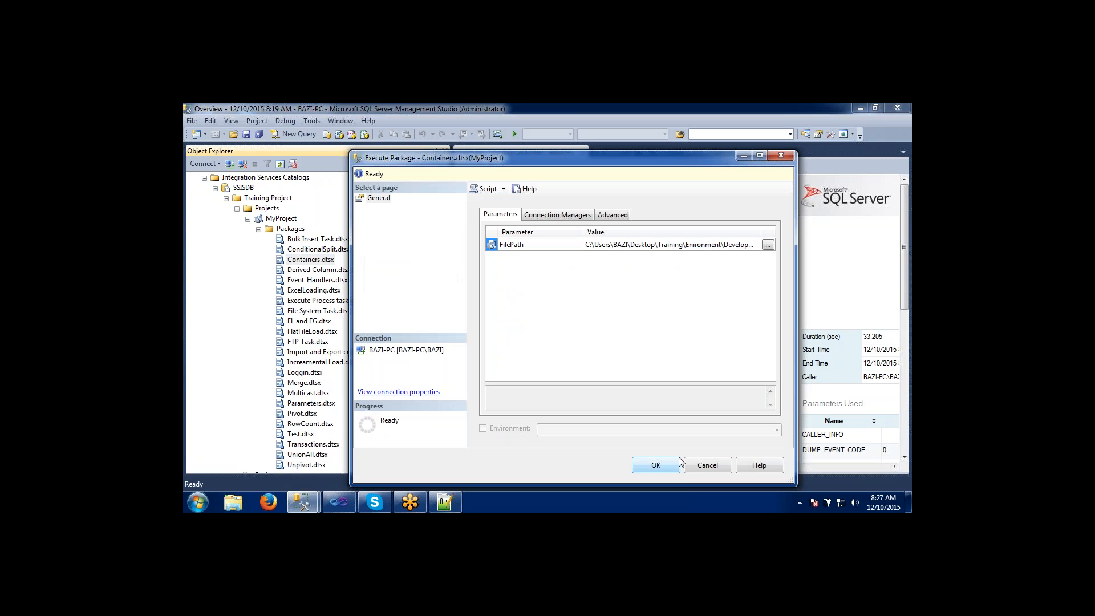
left_click(674, 465)
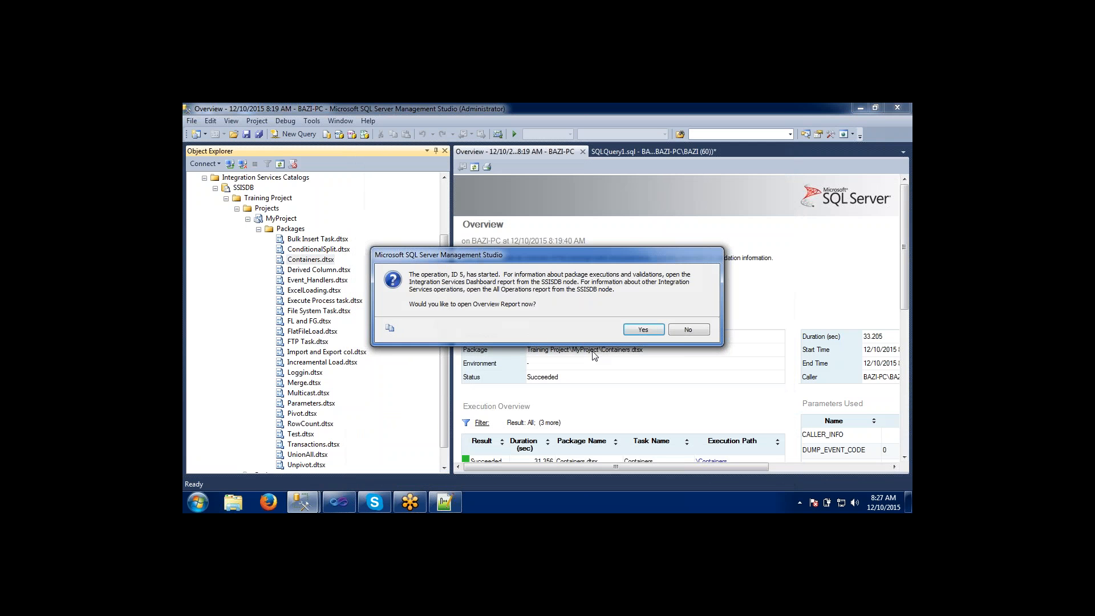
left_click(643, 330)
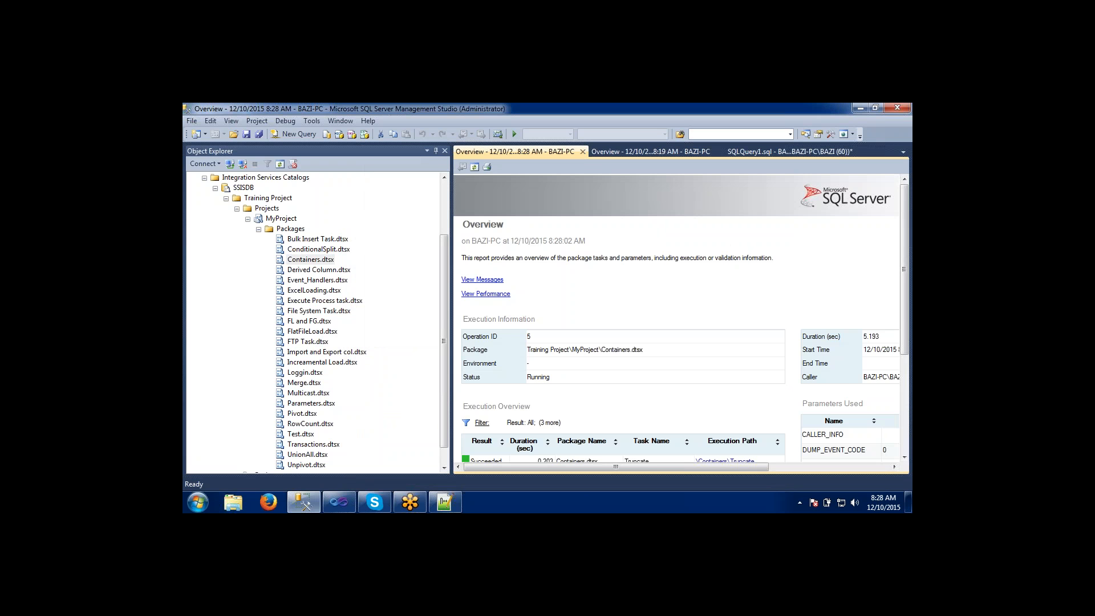
left_click_drag(906, 248, 906, 337)
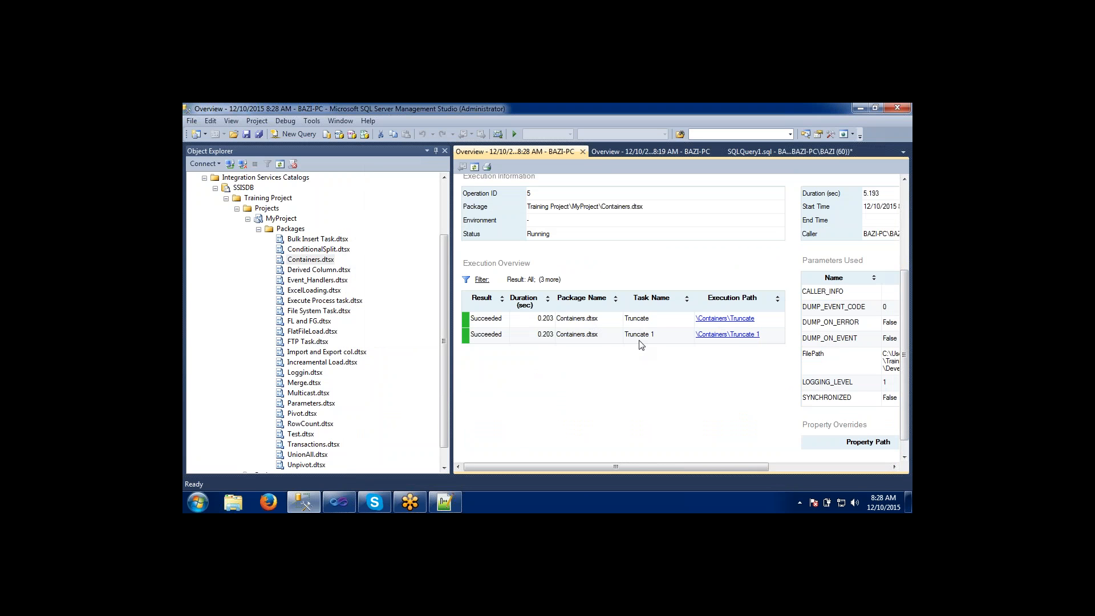
Check the Truncate and Truncate 1 tasks in Visual Studio against the execution report, and return to Management Studio.
left_click(339, 505)
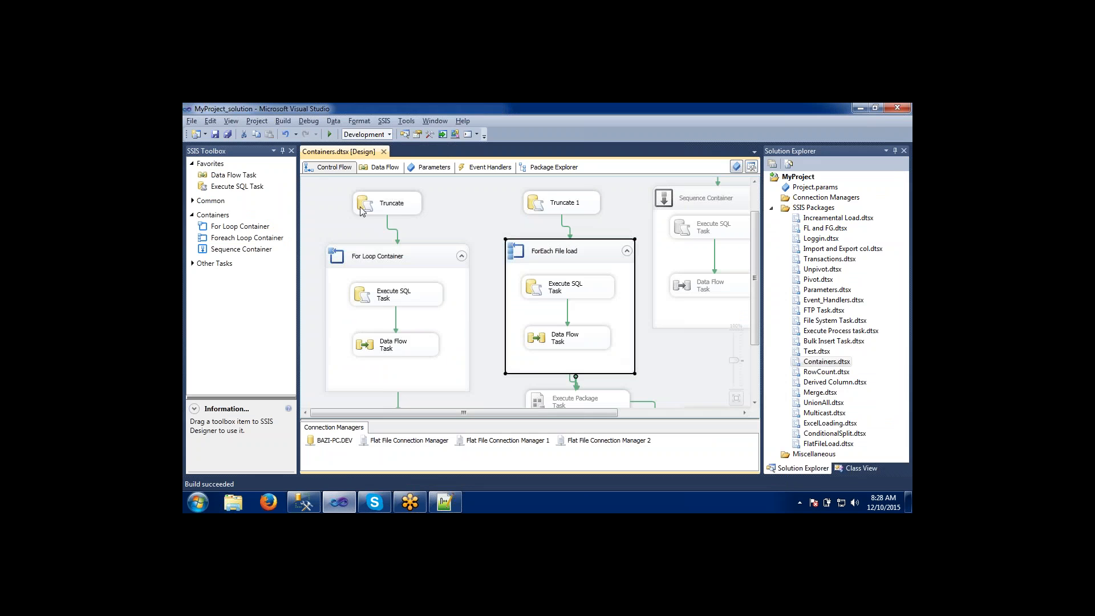
left_click(371, 209)
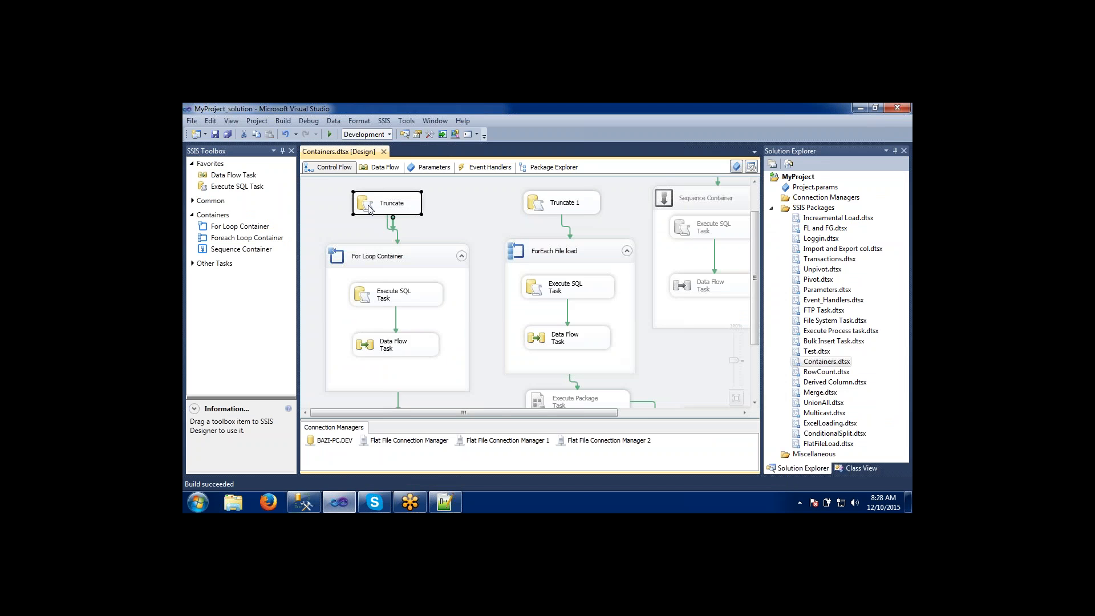
left_click(549, 207)
key("alt+Tab")
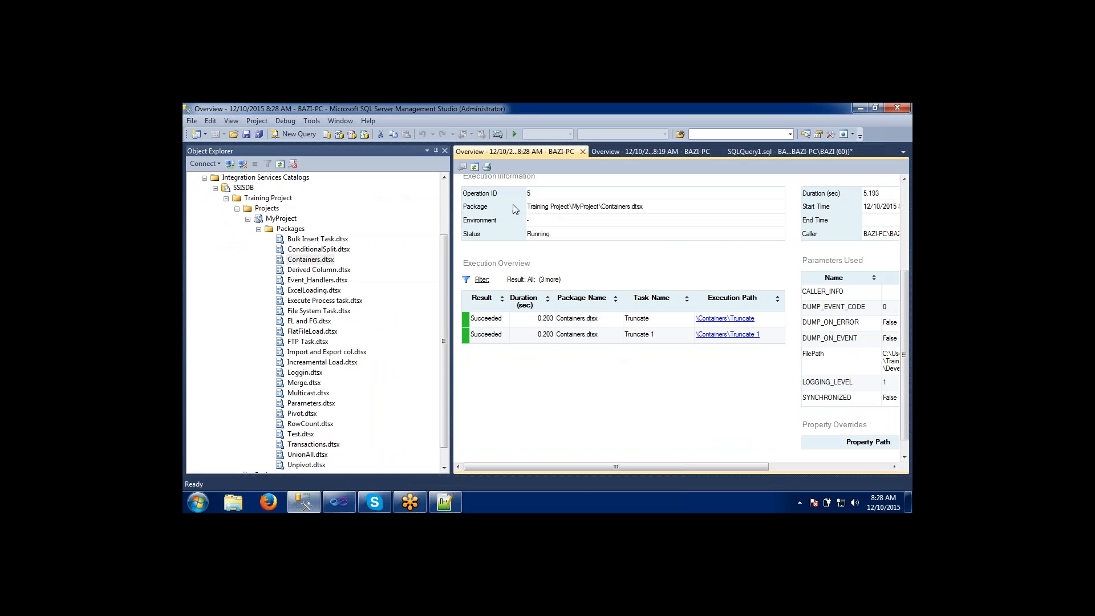
Refresh the Overview report of the Containers.dtsx execution, auto-hide Object Explorer to widen it, and review the task results.
left_click(474, 166)
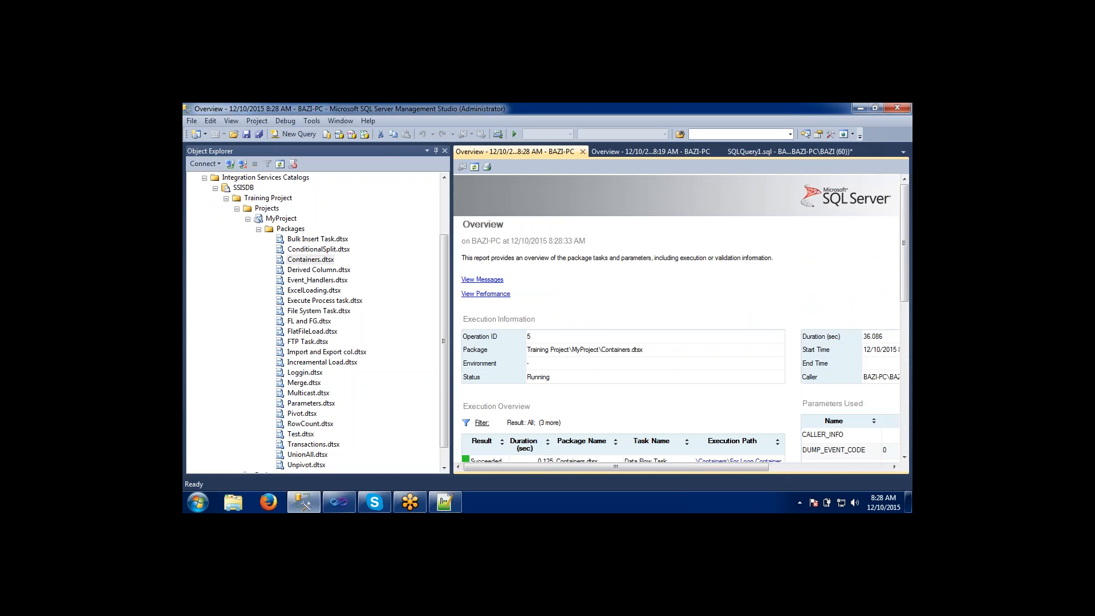
left_click_drag(905, 252, 909, 289)
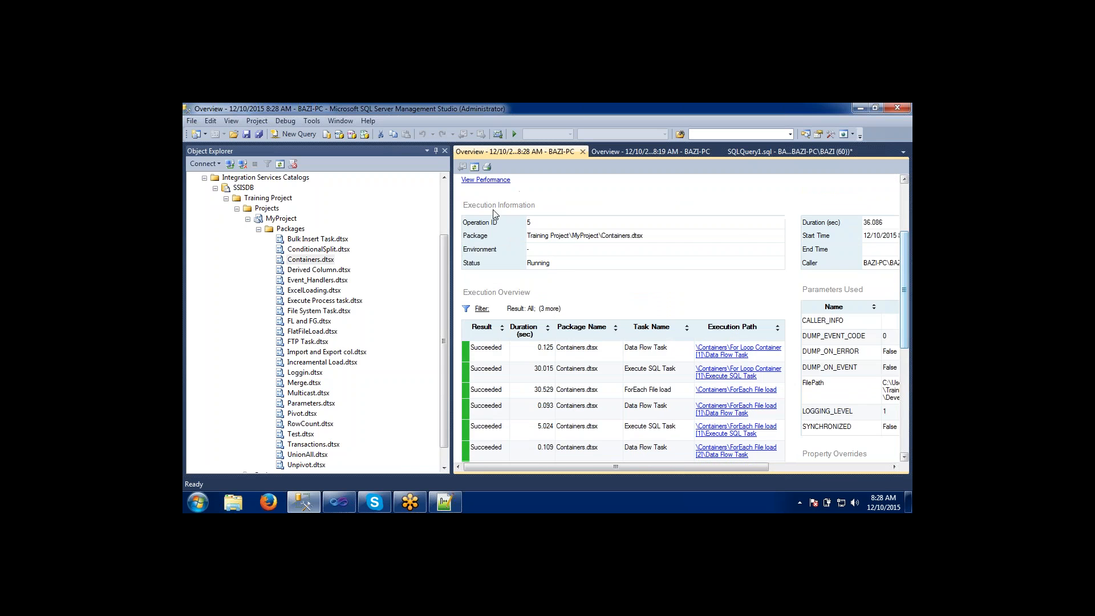
left_click(436, 152)
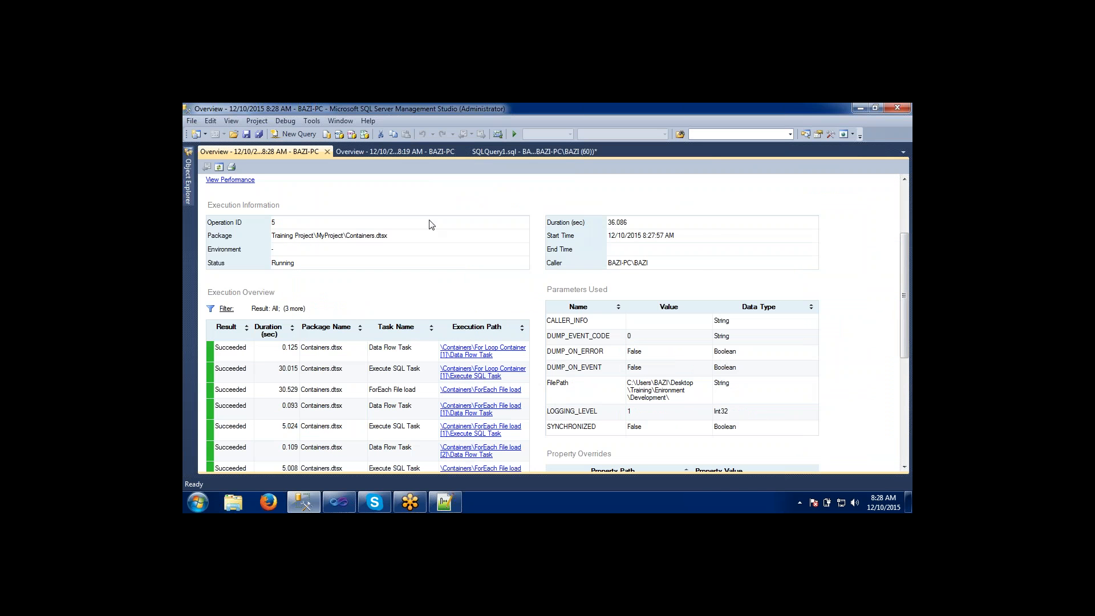
left_click(220, 168)
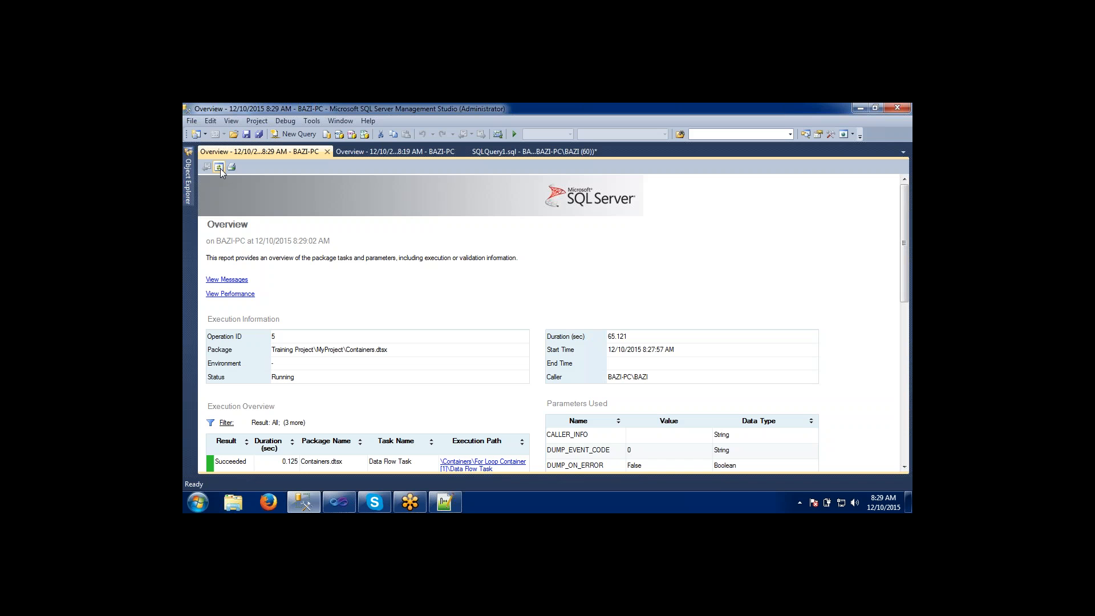
Open a blank query window, and re-run the select query on Forloop_Table in SQLQuery1 to look over its rows.
left_click(526, 150)
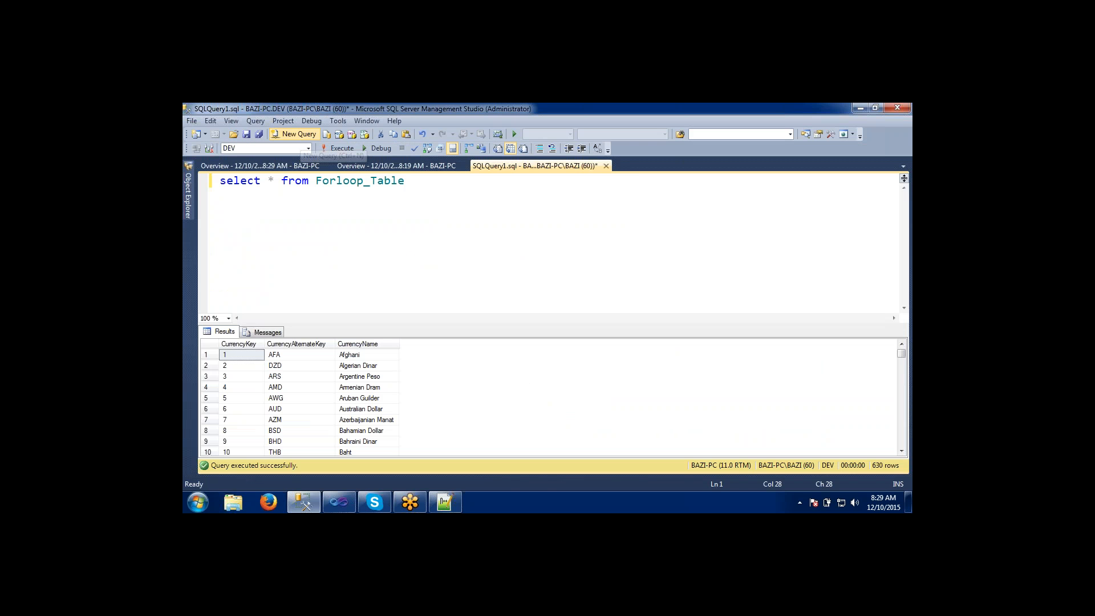
left_click(300, 137)
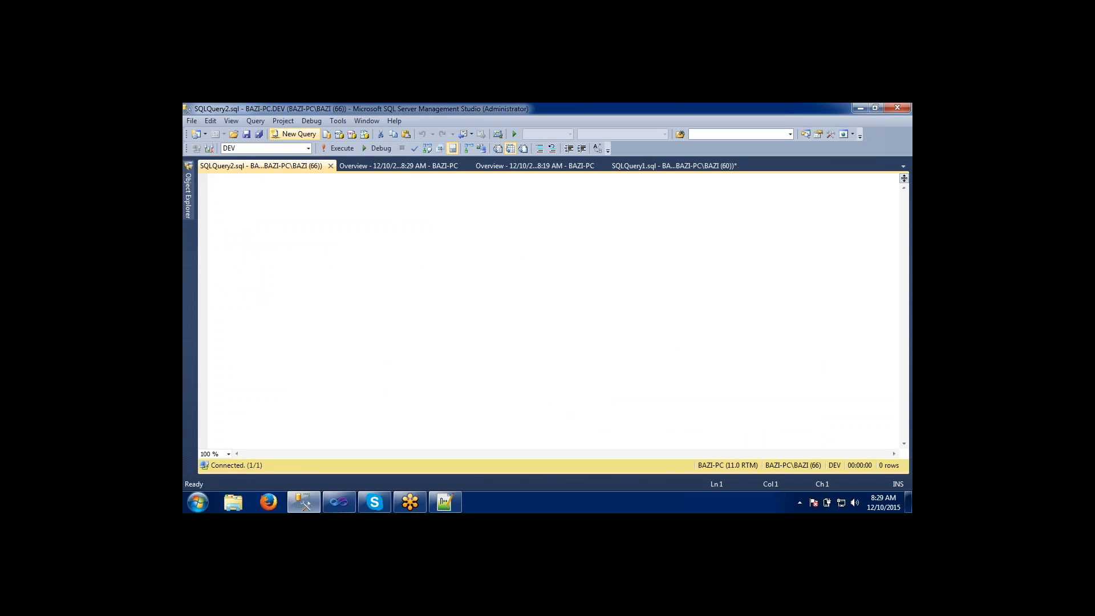
left_click(657, 167)
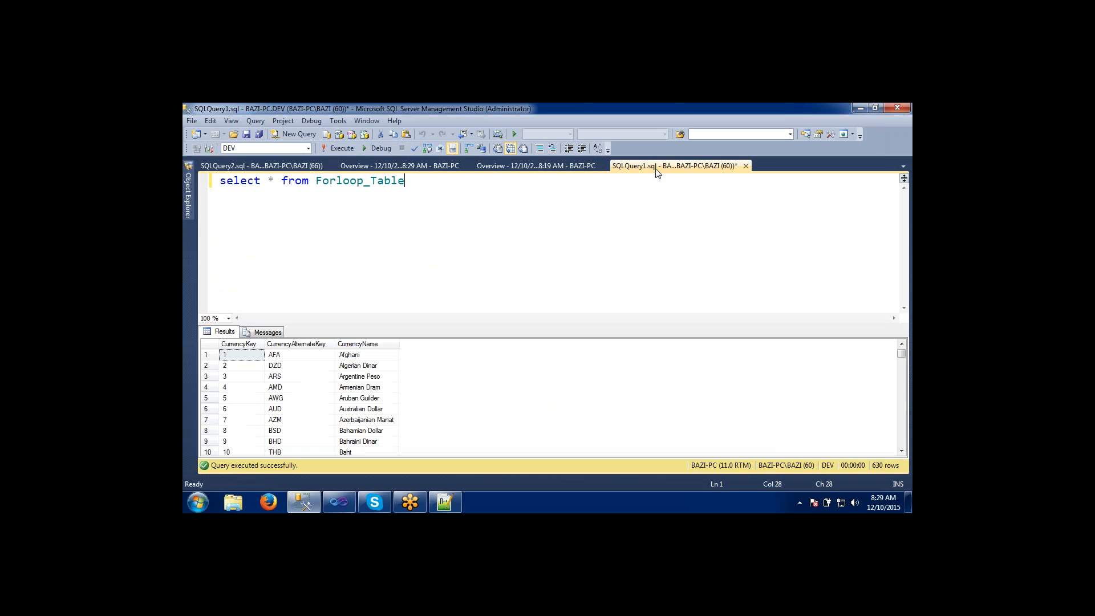
left_click(336, 149)
left_click(364, 429)
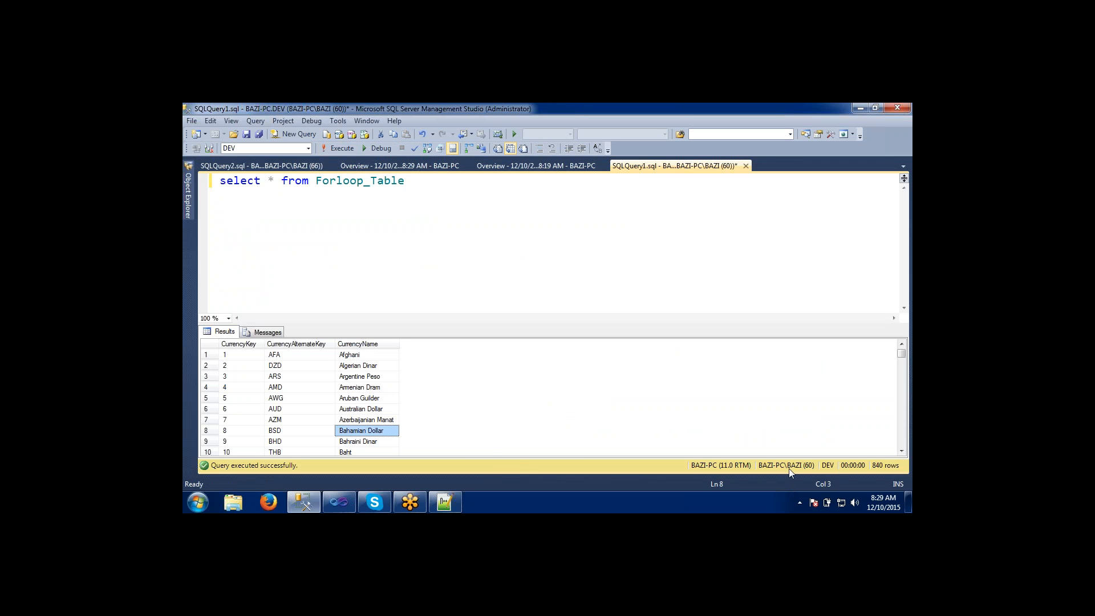
left_click(361, 409)
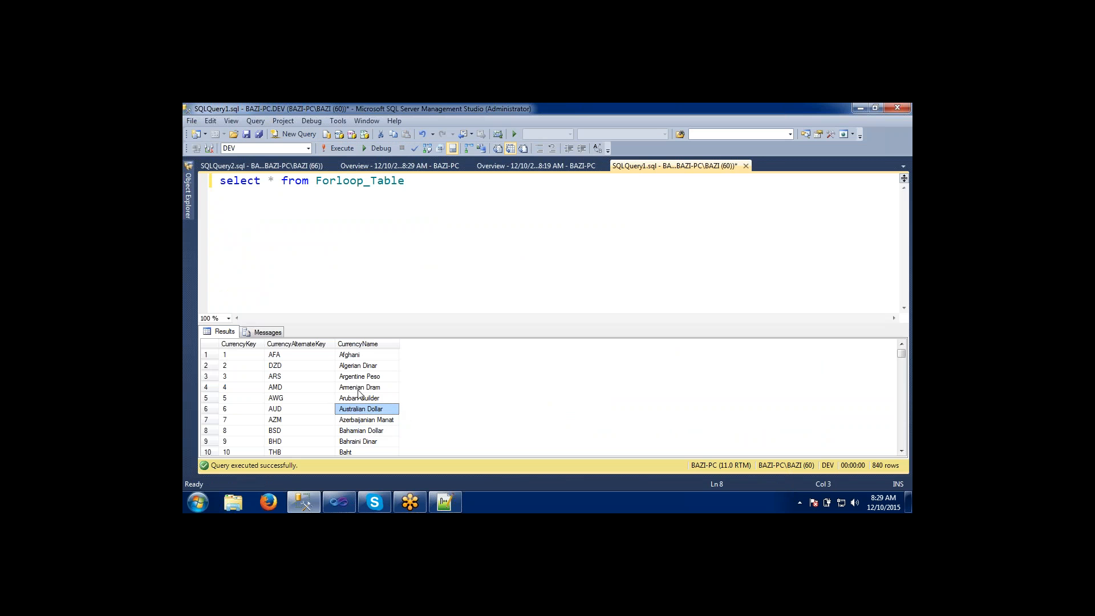
left_click(361, 388)
left_click(356, 366)
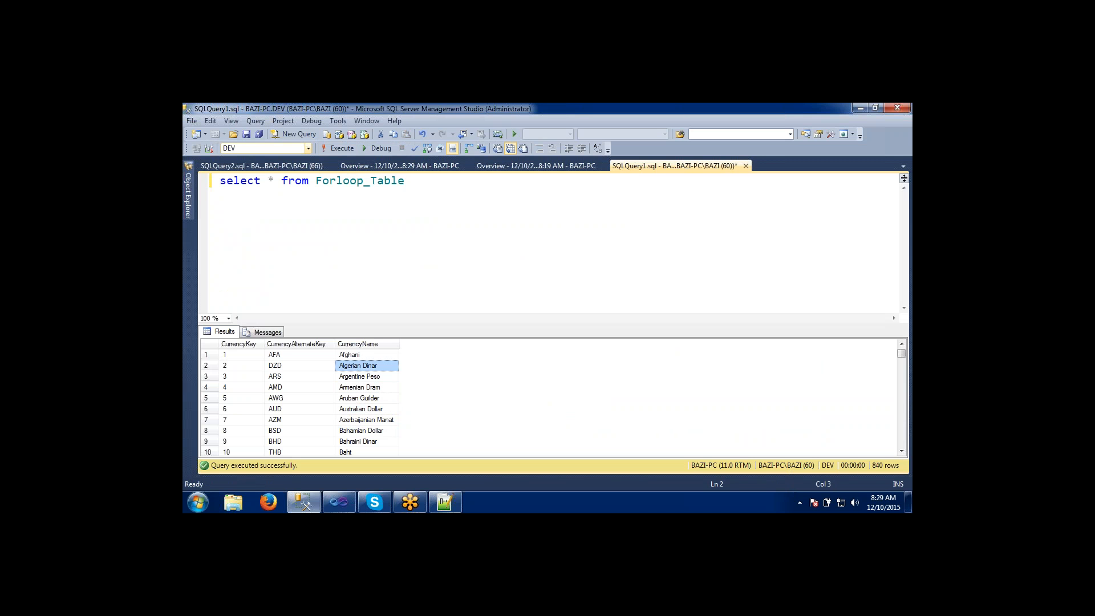
Run the Forloop_Table query again while the package executes to check for newly loaded rows.
left_click(330, 149)
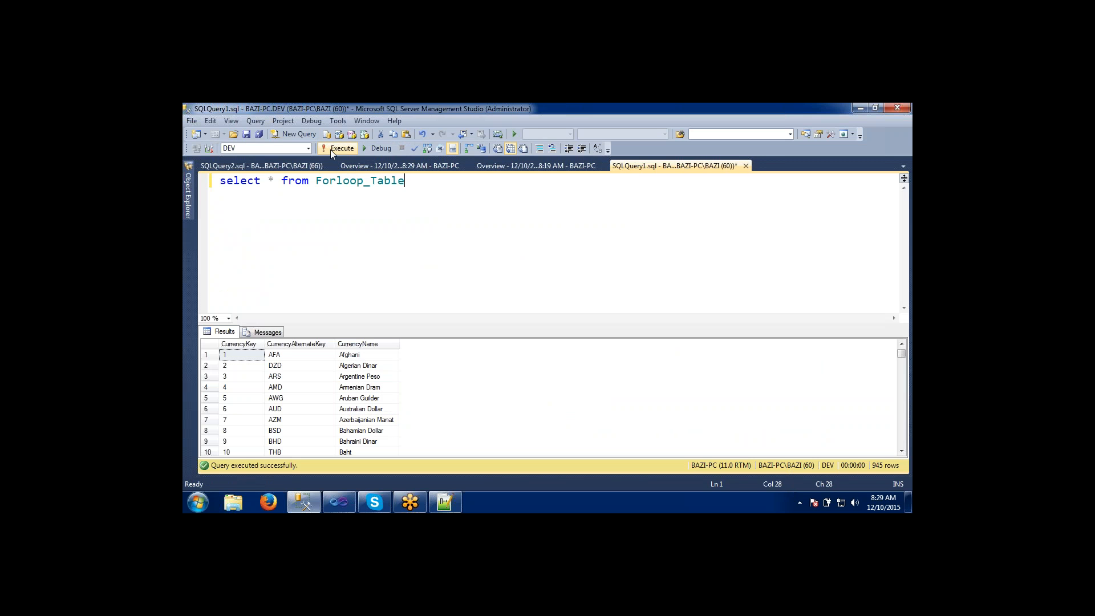
left_click(368, 409)
left_click(365, 441)
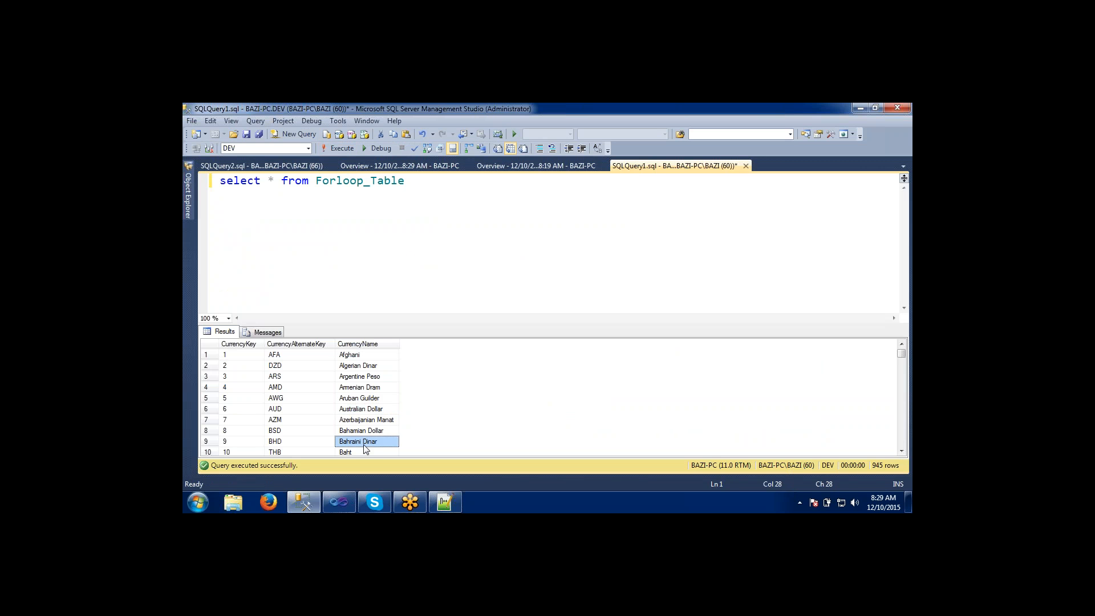
left_click(353, 356)
left_click(339, 149)
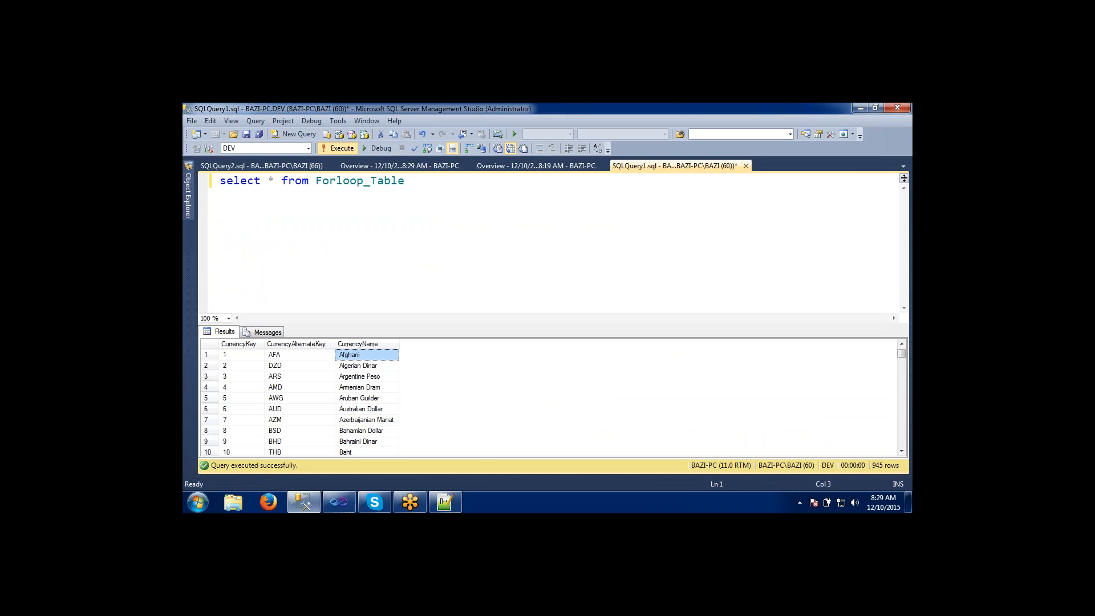
left_click(339, 148)
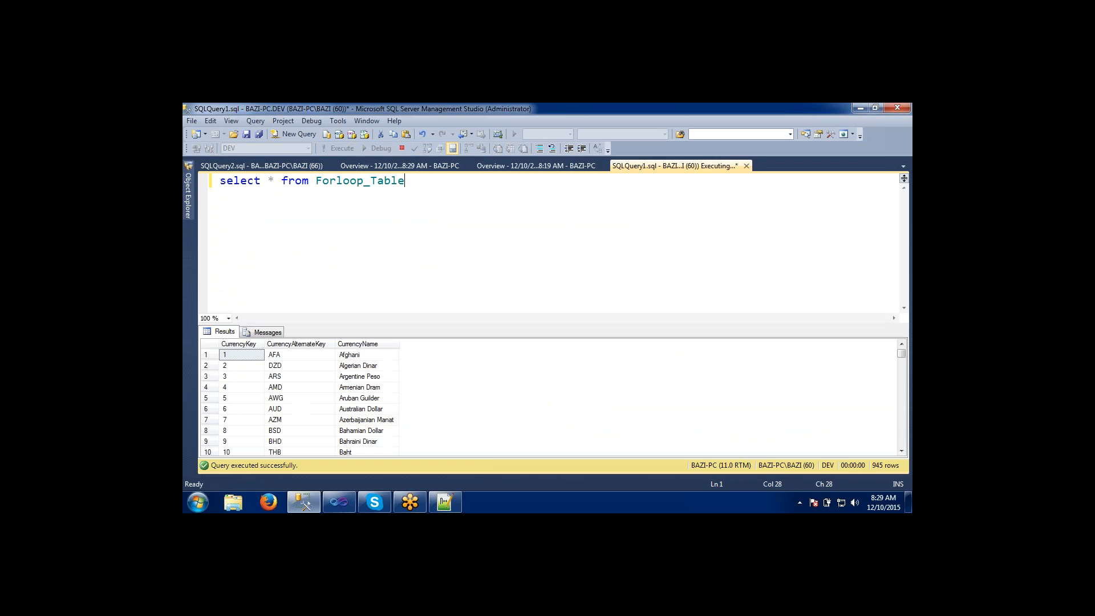
Close the empty SQLQuery2 window and return to the Overview report of the latest Containers.dtsx execution.
left_click(289, 166)
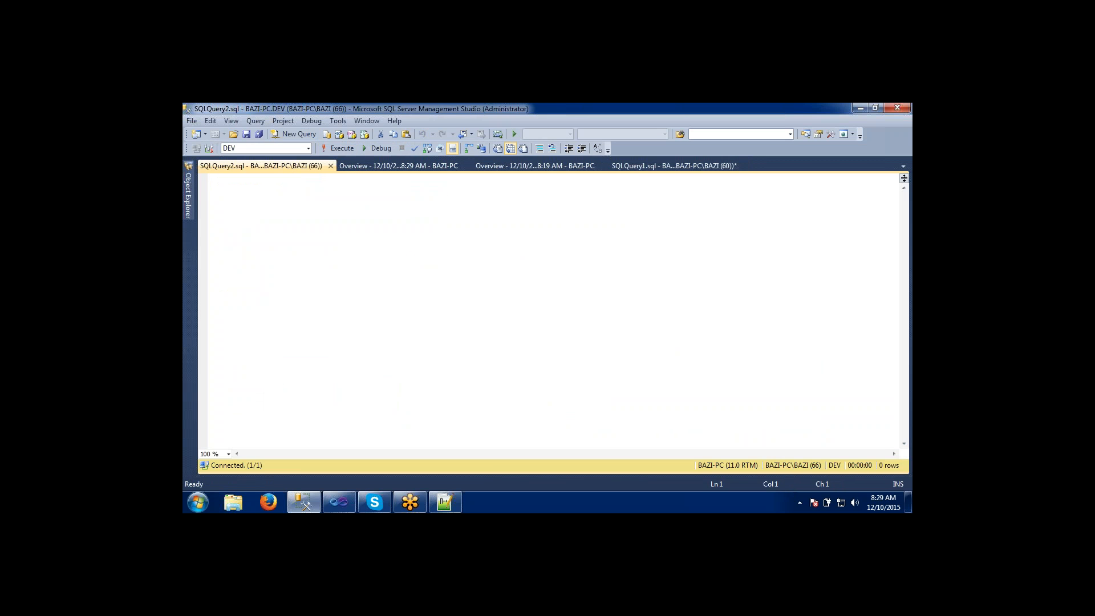
left_click(331, 166)
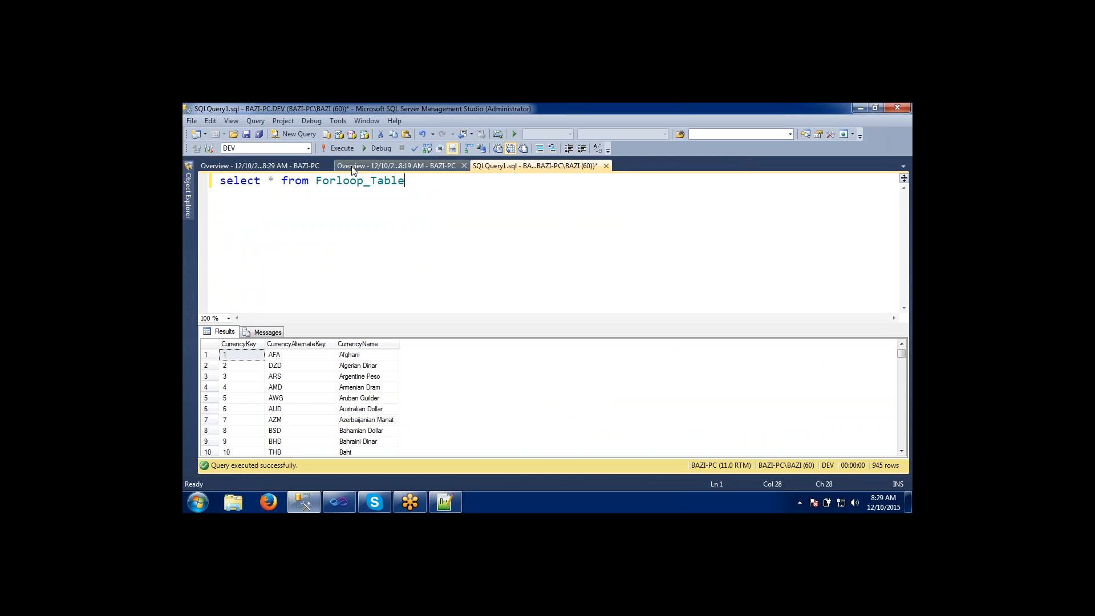
left_click(352, 166)
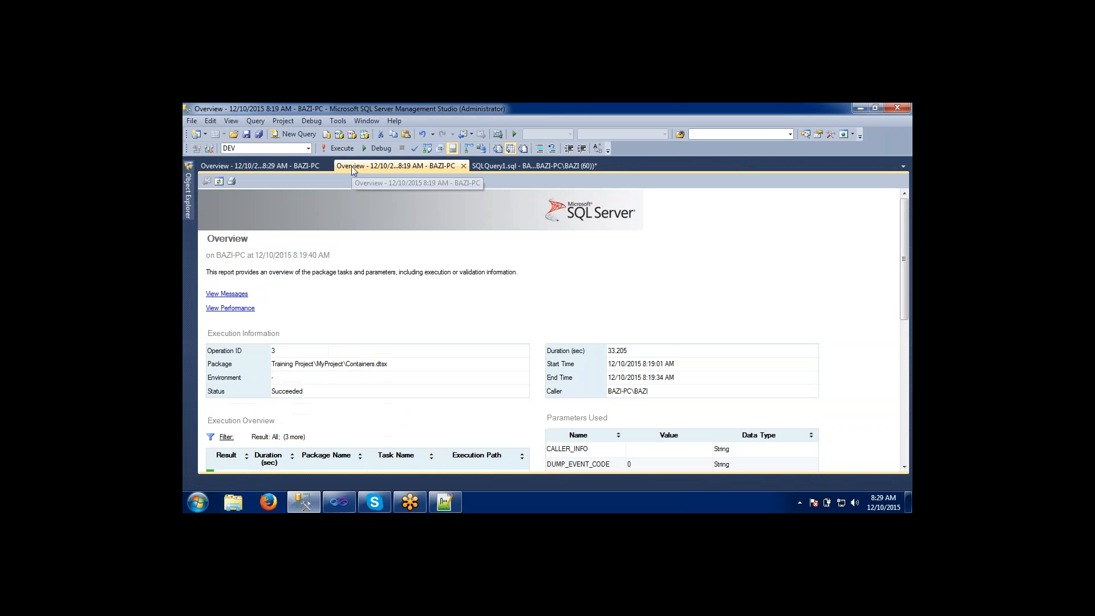
left_click(288, 166)
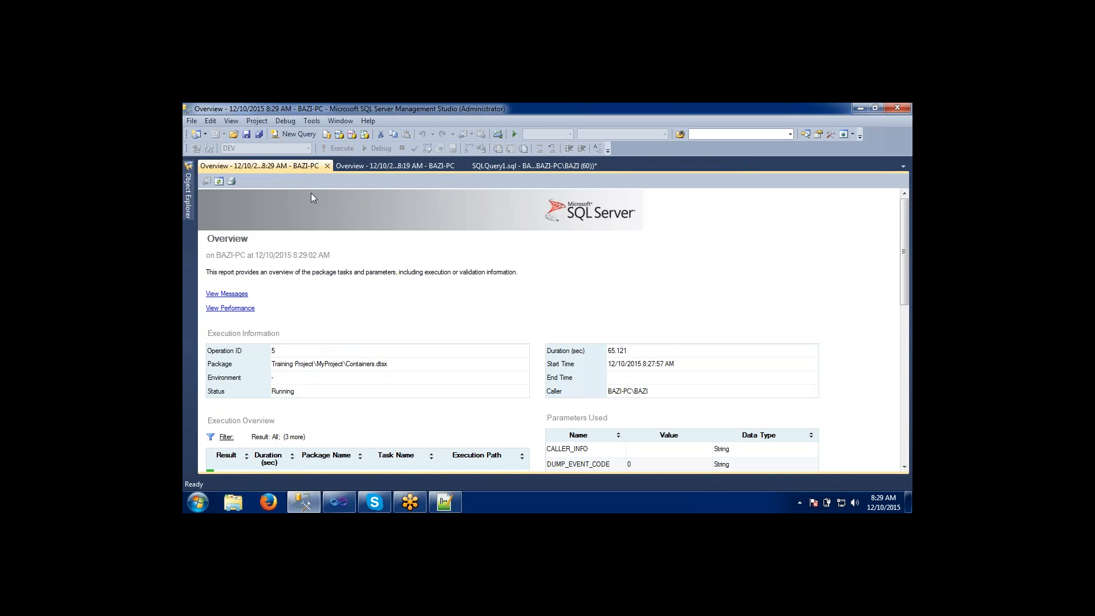
Refresh the latest Overview report again and check the execution's status, duration and task results.
left_click(219, 181)
mouse_move(907, 263)
left_mouse_down()
mouse_move(903, 459)
mouse_move(911, 258)
left_mouse_up()
left_click(218, 181)
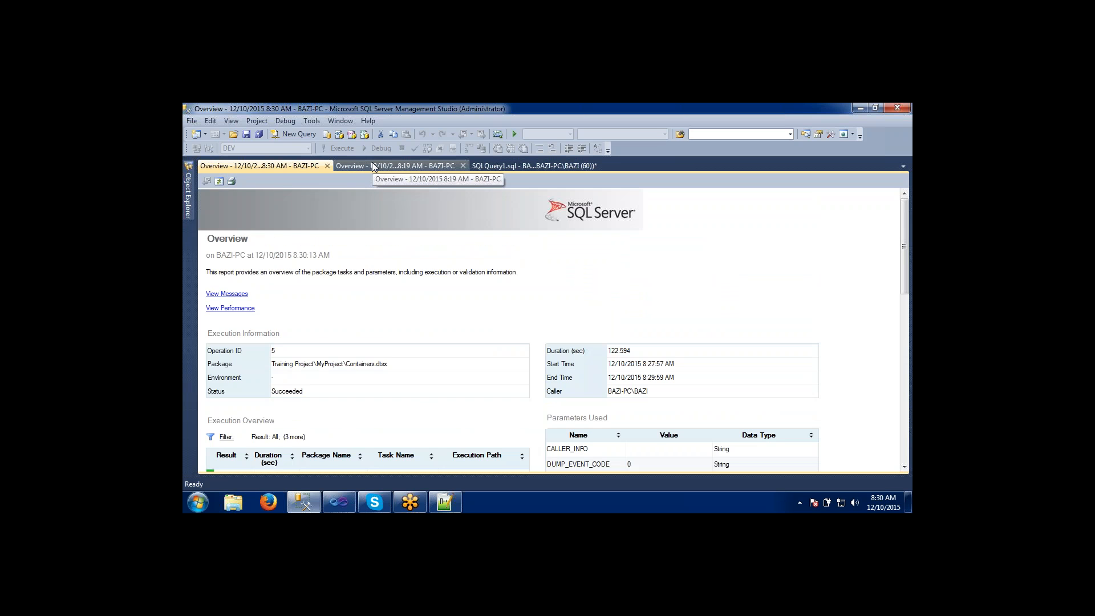
left_click_drag(908, 259, 907, 283)
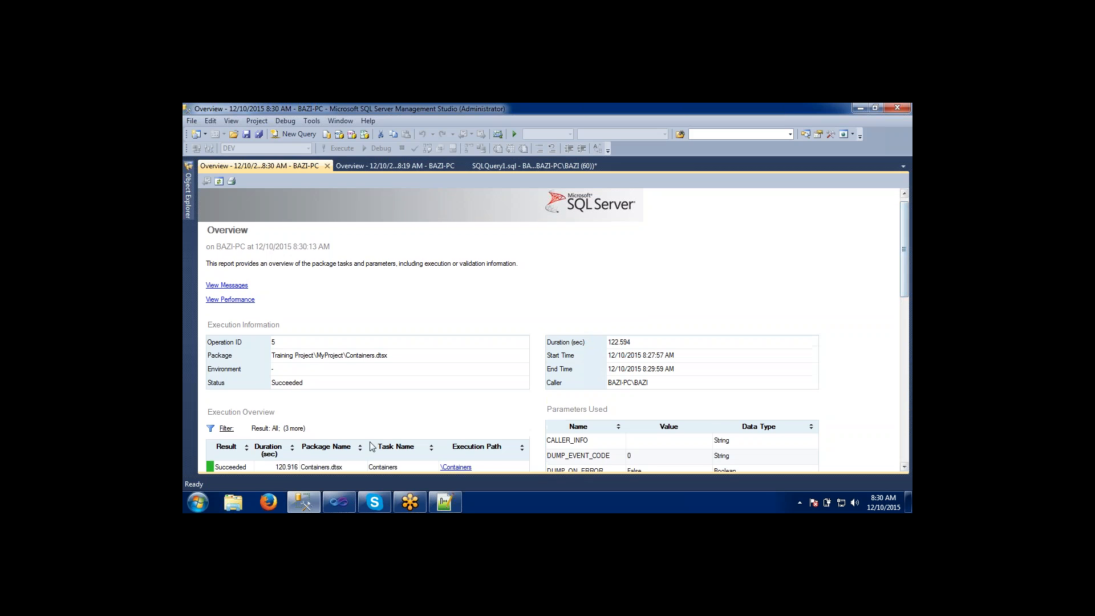
Close the older 8:19 AM Overview report and pin Object Explorer open again.
left_click(377, 165)
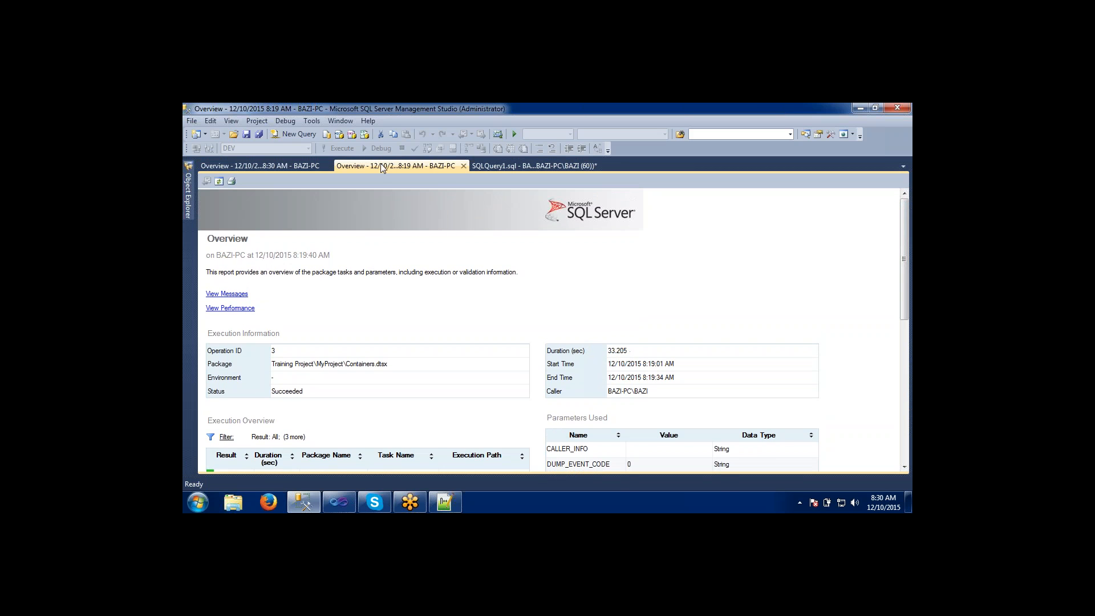
left_click(463, 166)
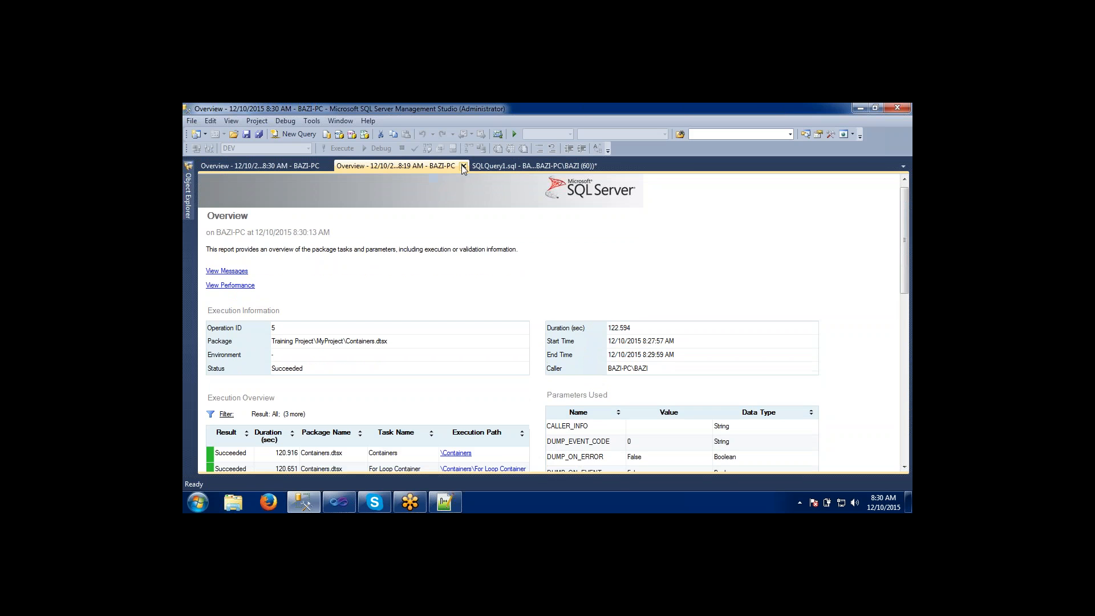
left_click(188, 183)
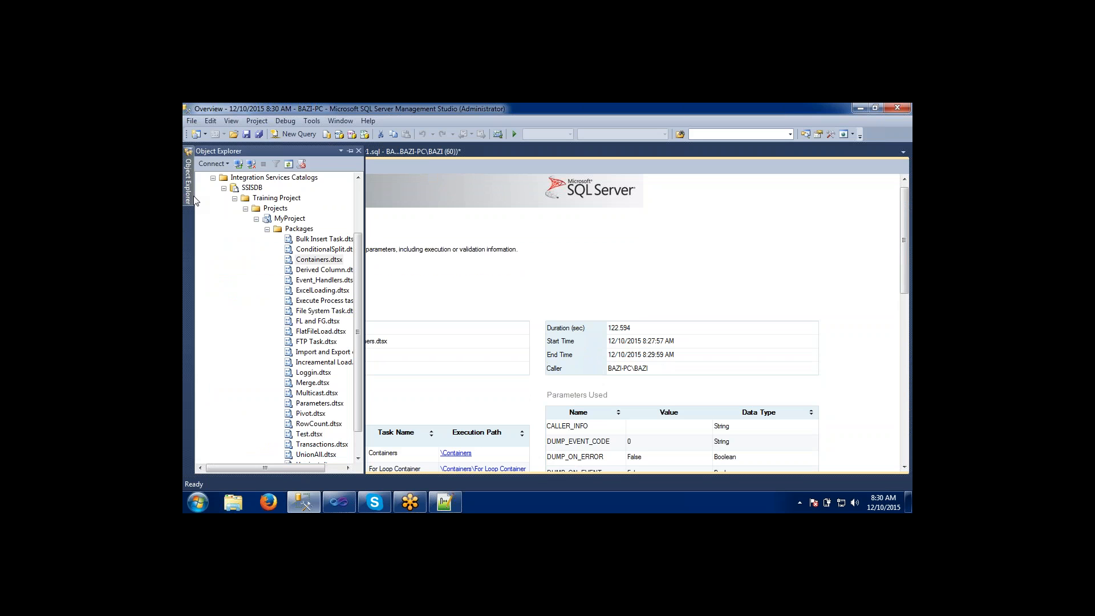
left_click(350, 151)
Open the standard All Executions report for MyProject and review its execution counts and entries.
left_click(279, 221)
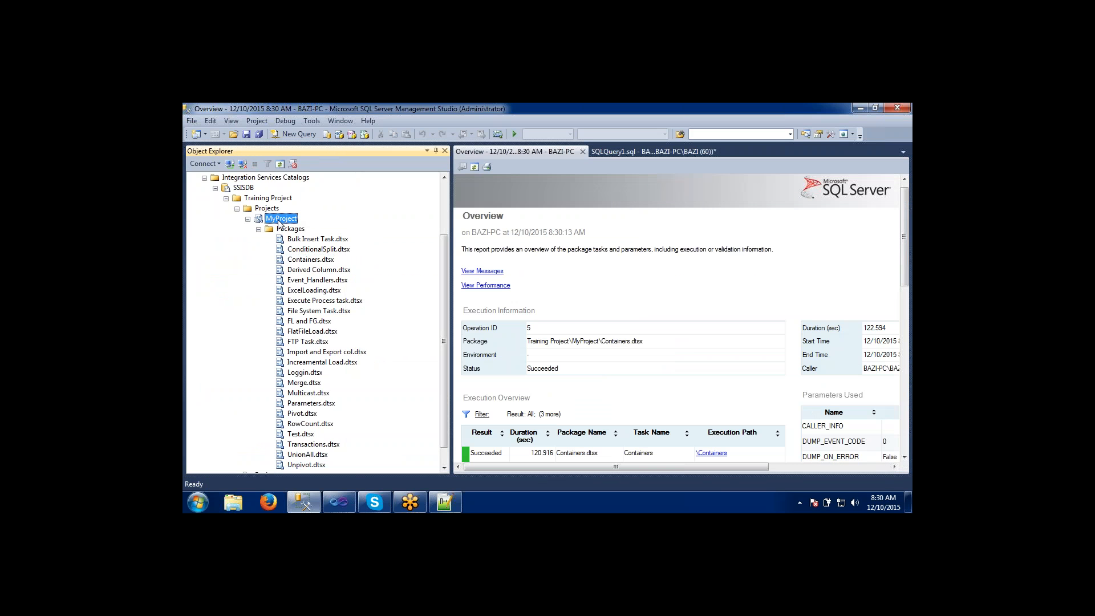
right_click(279, 222)
mouse_move(318, 315)
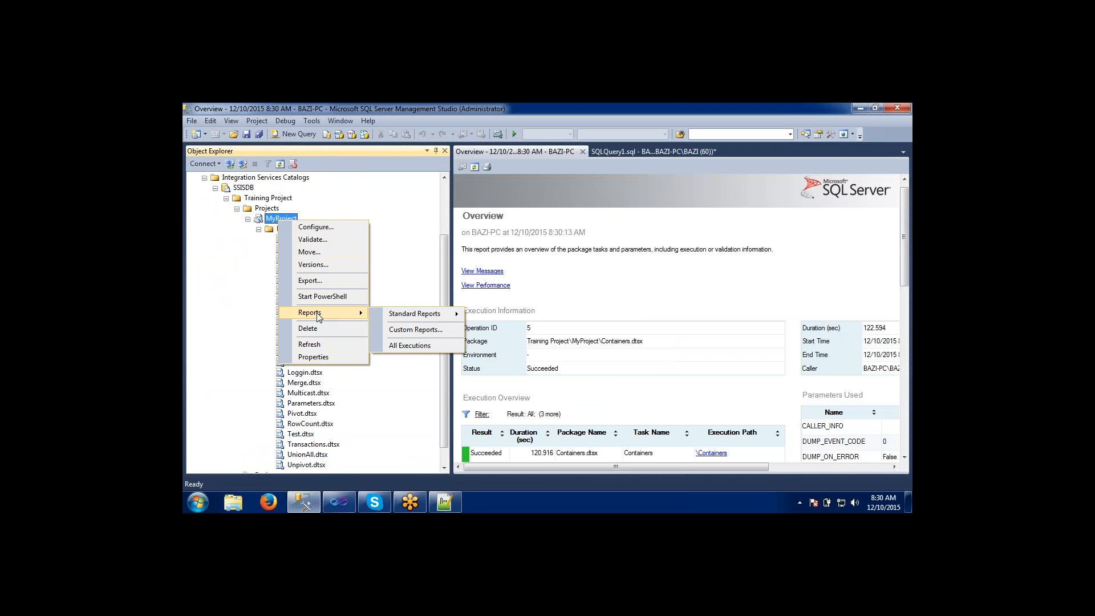
mouse_move(402, 315)
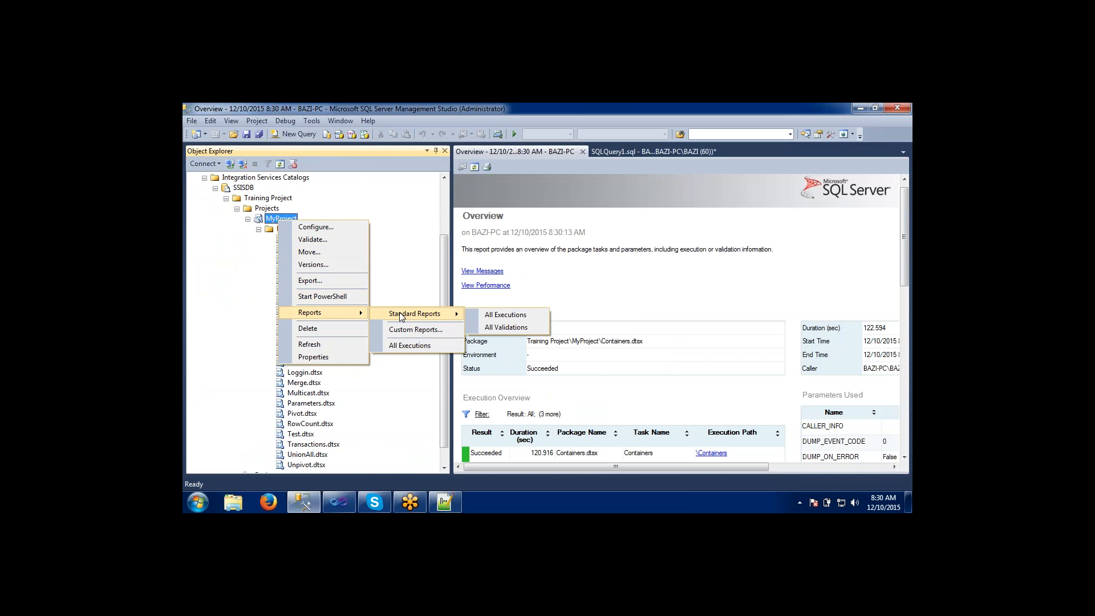
left_click(493, 318)
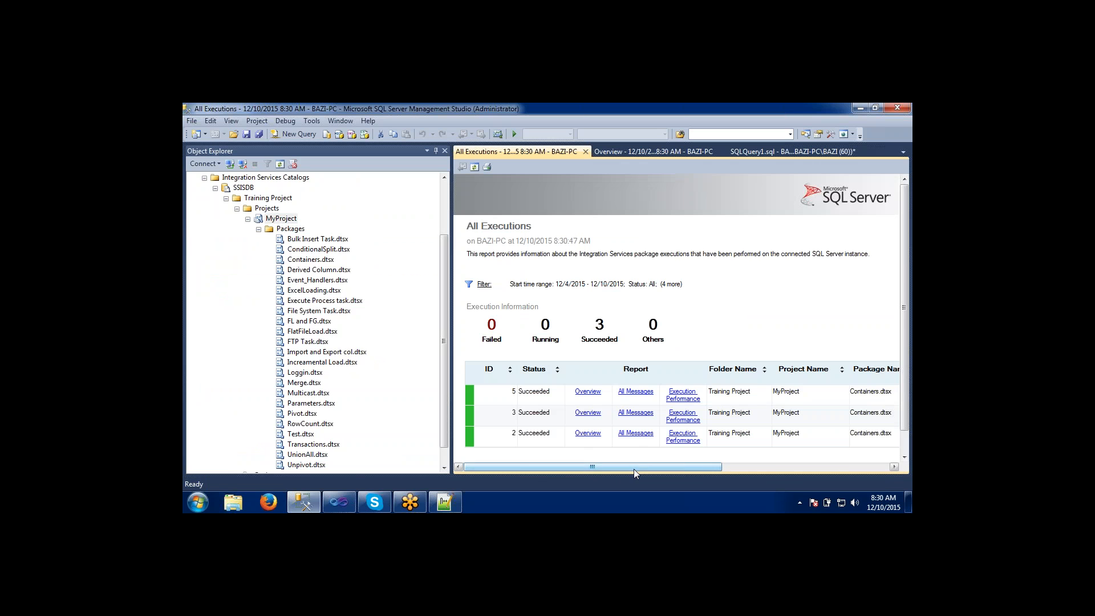
left_click_drag(634, 470, 597, 480)
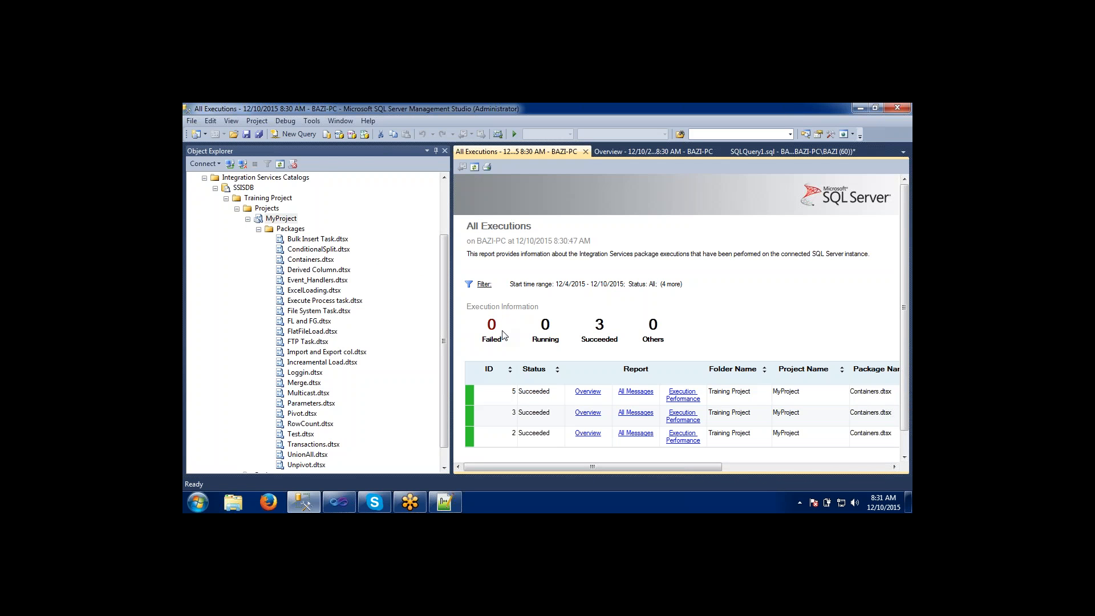
Look over the packages deployed under MyProject in the Training Project folder.
left_click(308, 291)
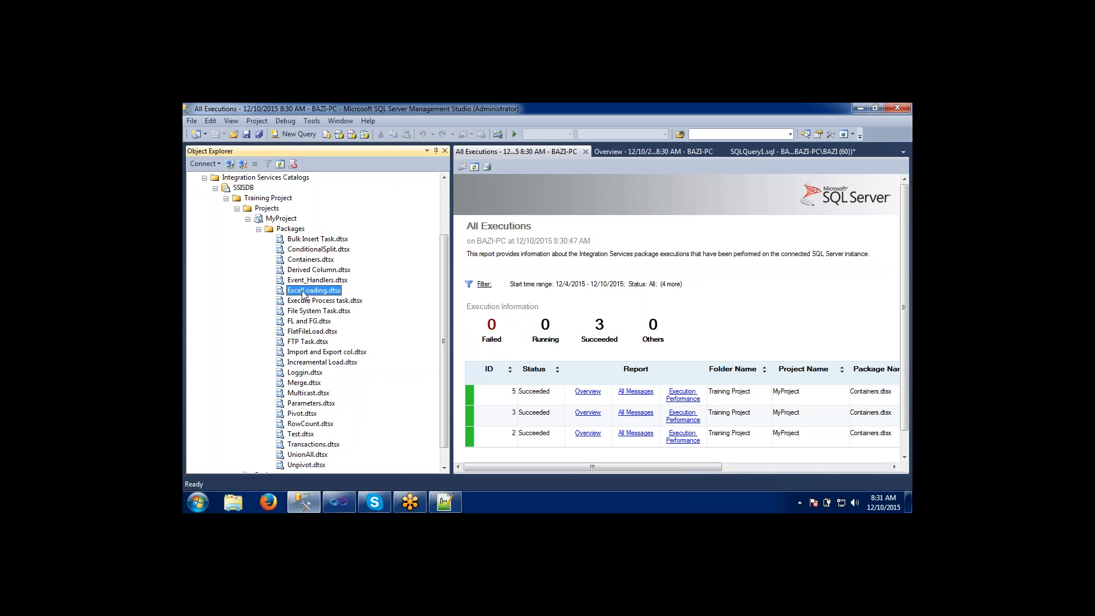
left_click(304, 382)
left_click(303, 310)
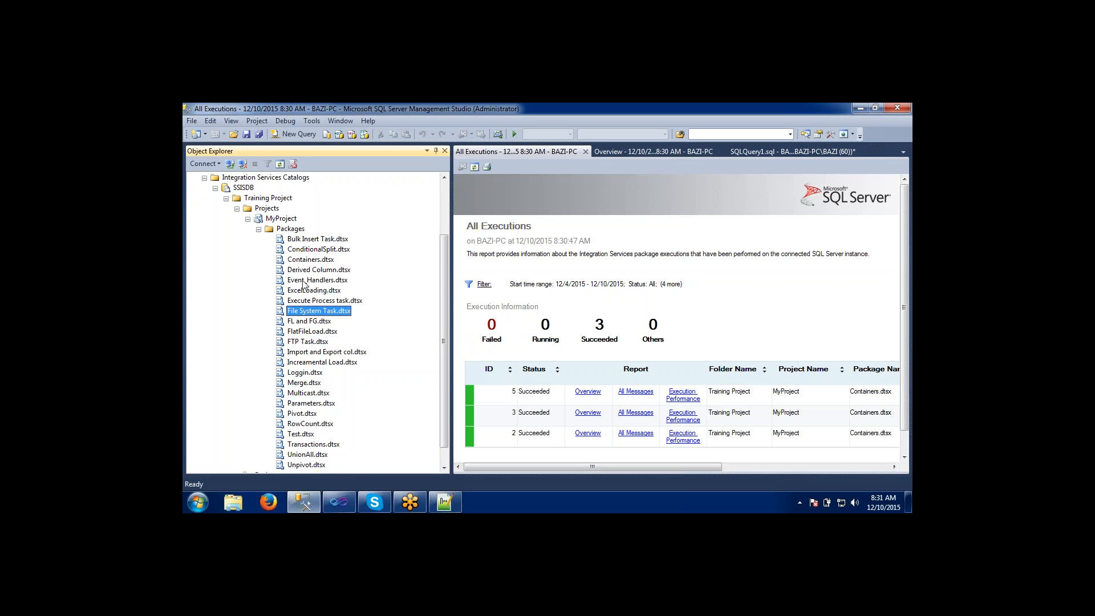
left_click(304, 280)
left_click(307, 261)
left_click(300, 363)
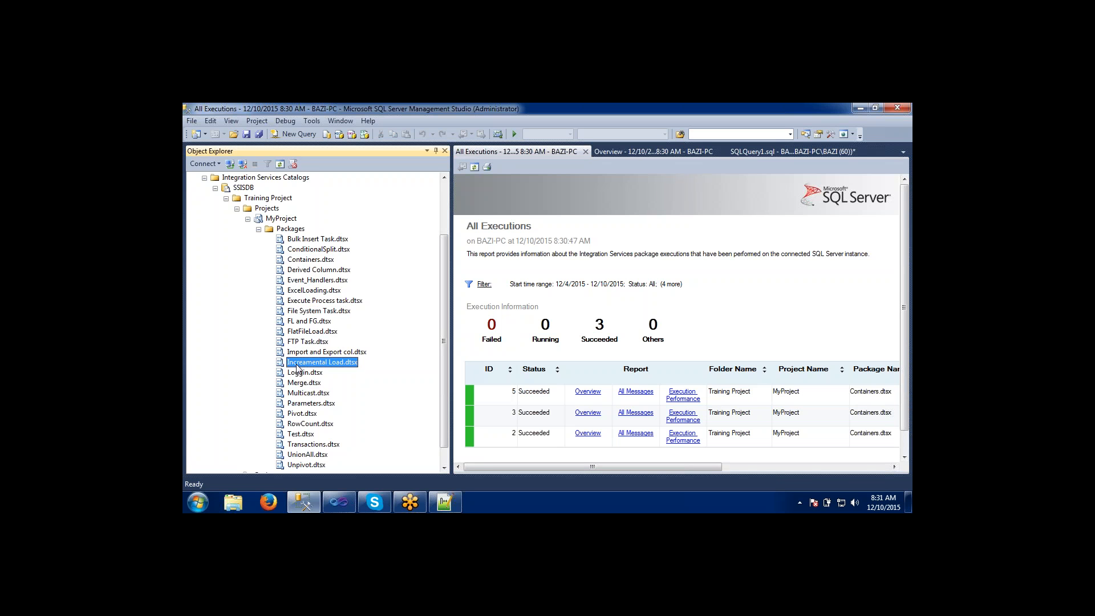
left_click(298, 405)
left_click(299, 455)
left_click(300, 344)
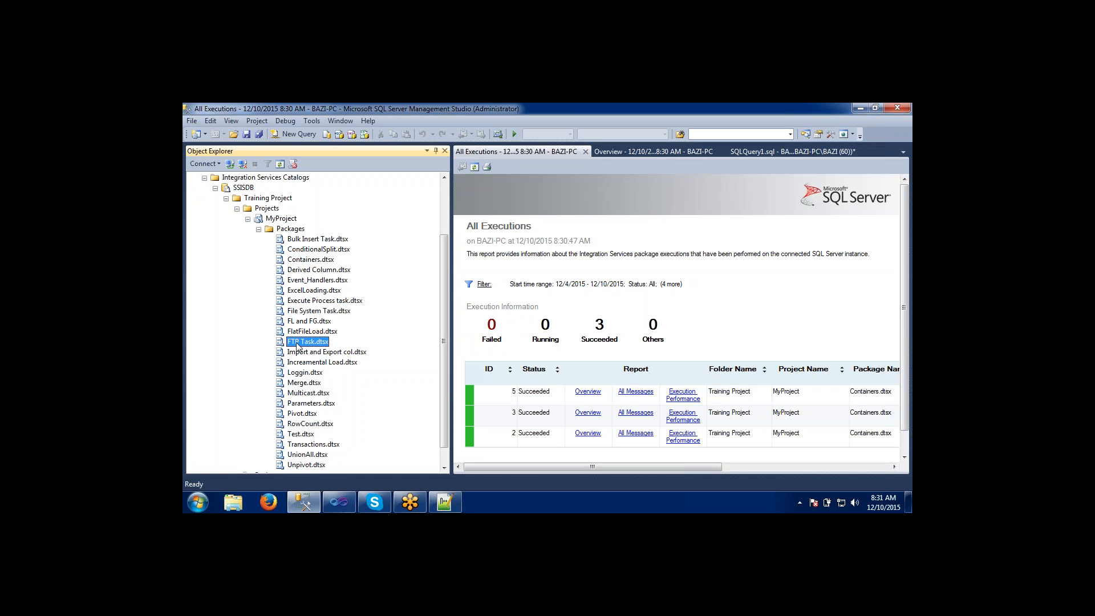
left_click(298, 271)
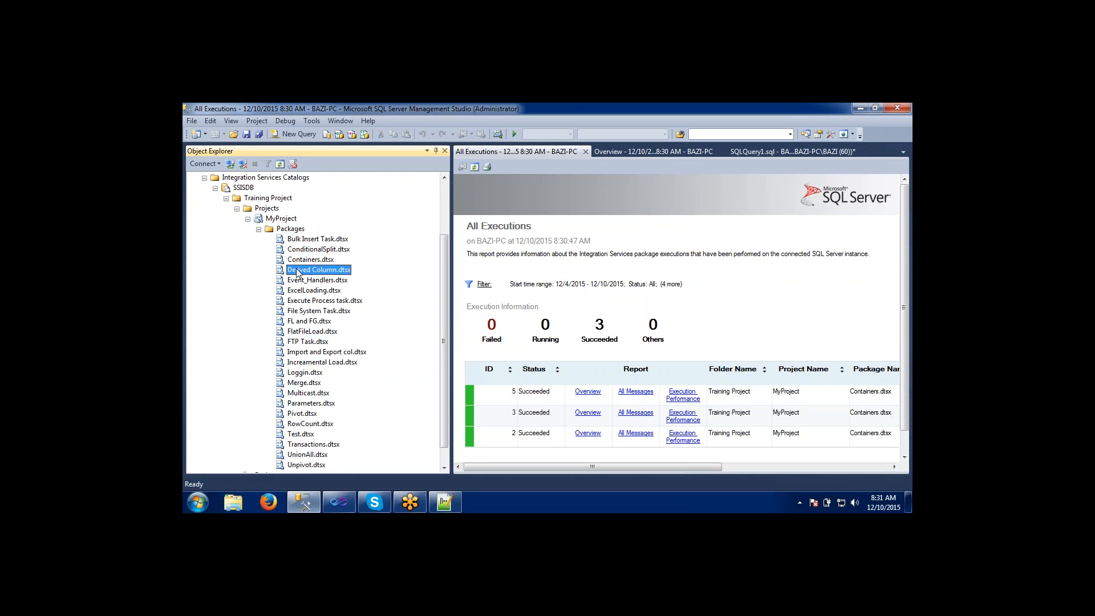
Check which operations are available for MyProject and for its parent Projects folder.
left_click(273, 219)
right_click(273, 221)
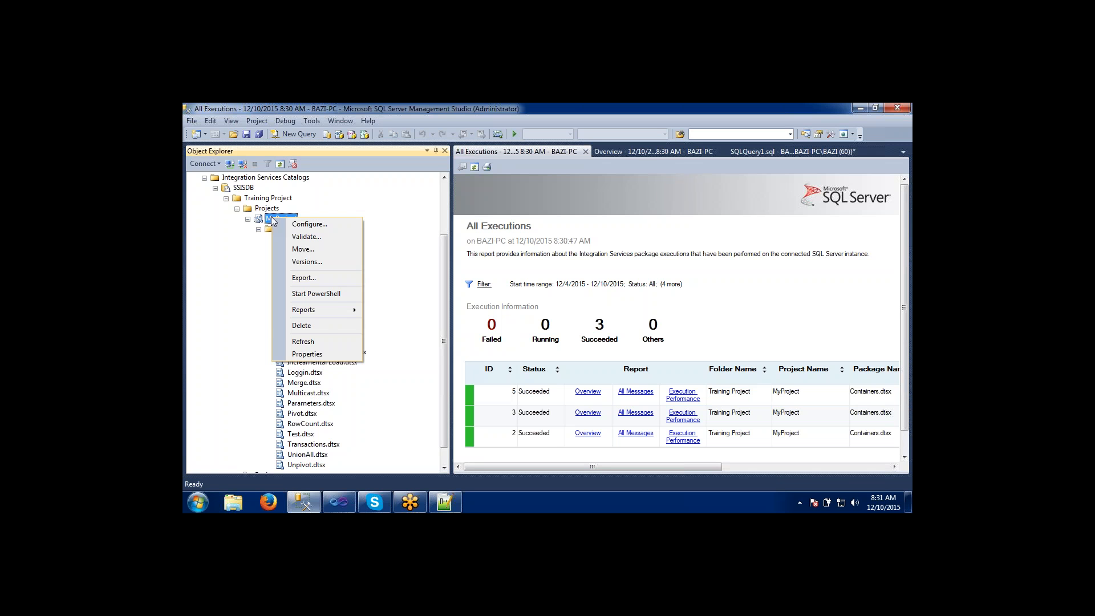
left_click(266, 208)
right_click(265, 209)
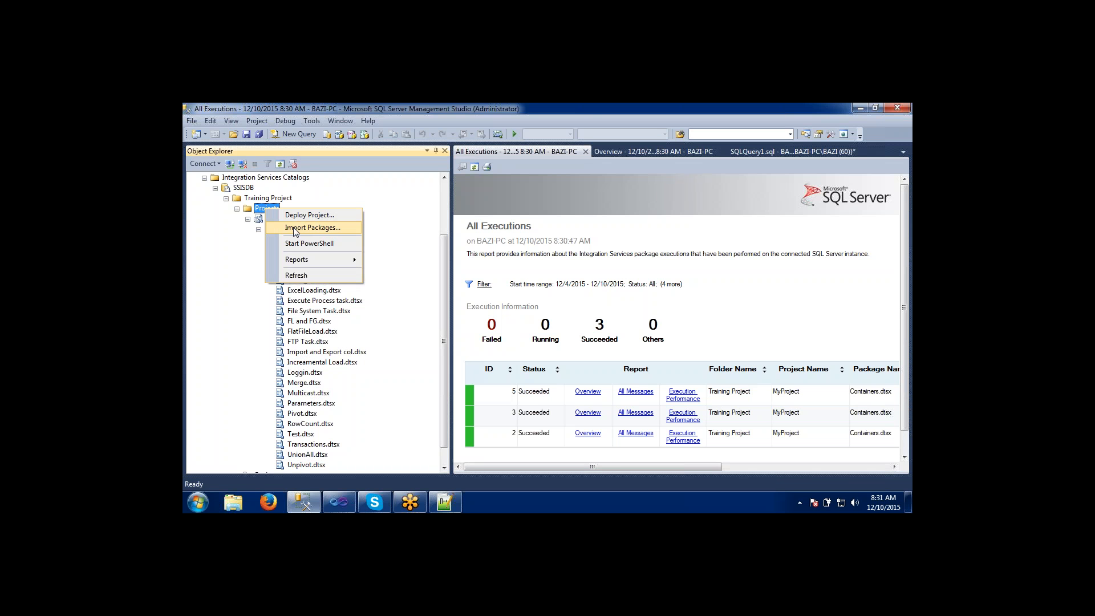
left_click(311, 311)
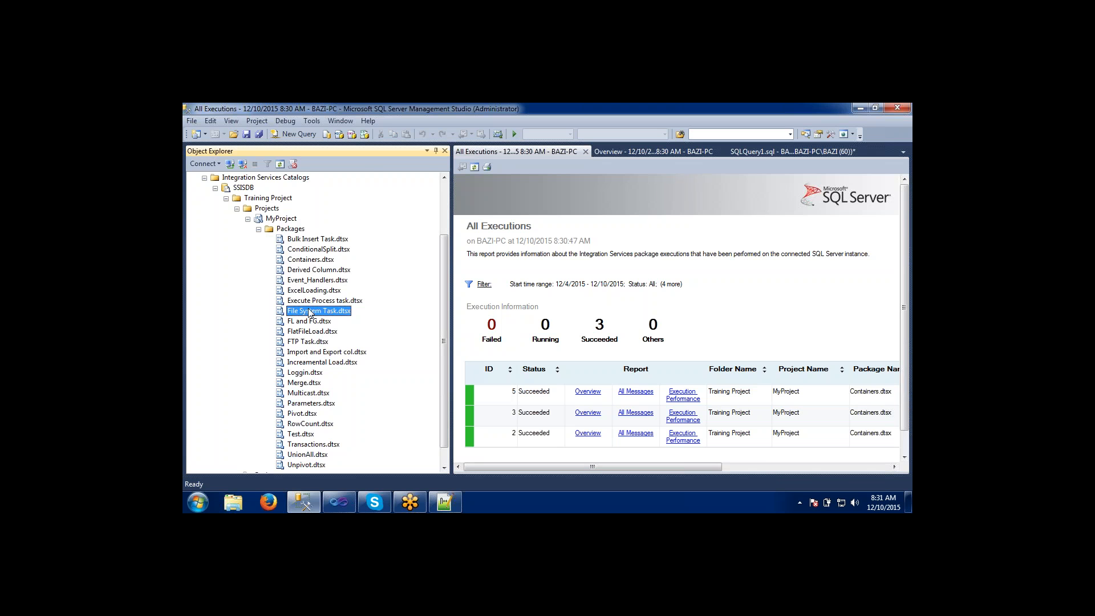
Switch to Visual Studio and look over the Containers.dtsx control flow and the operations available for MyProject.
left_click(337, 509)
left_click(556, 255)
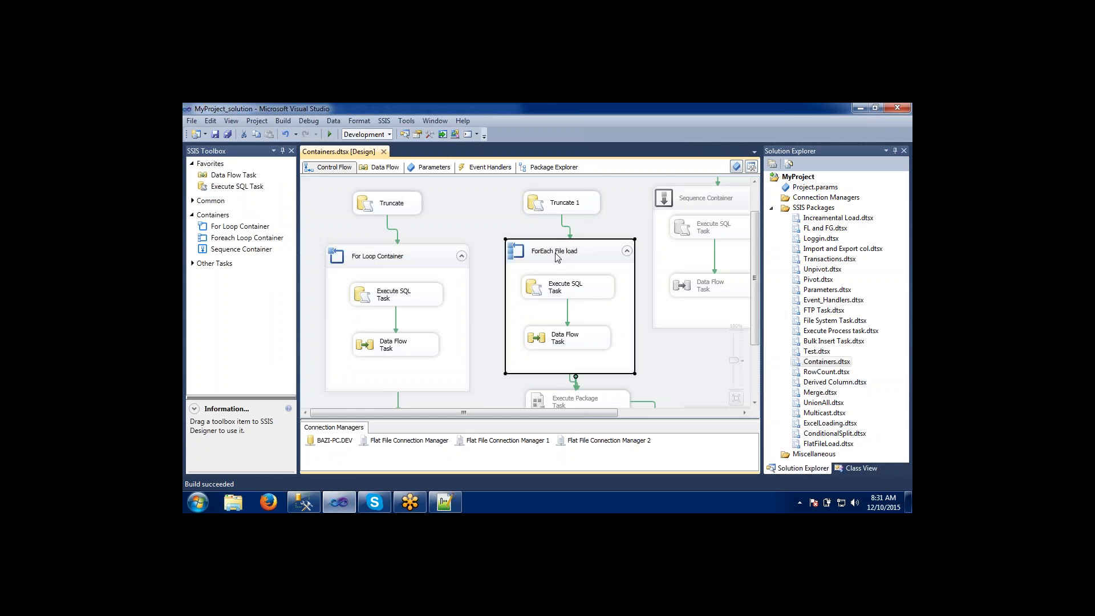
scroll(480, 257, "down", 1)
left_click(412, 245)
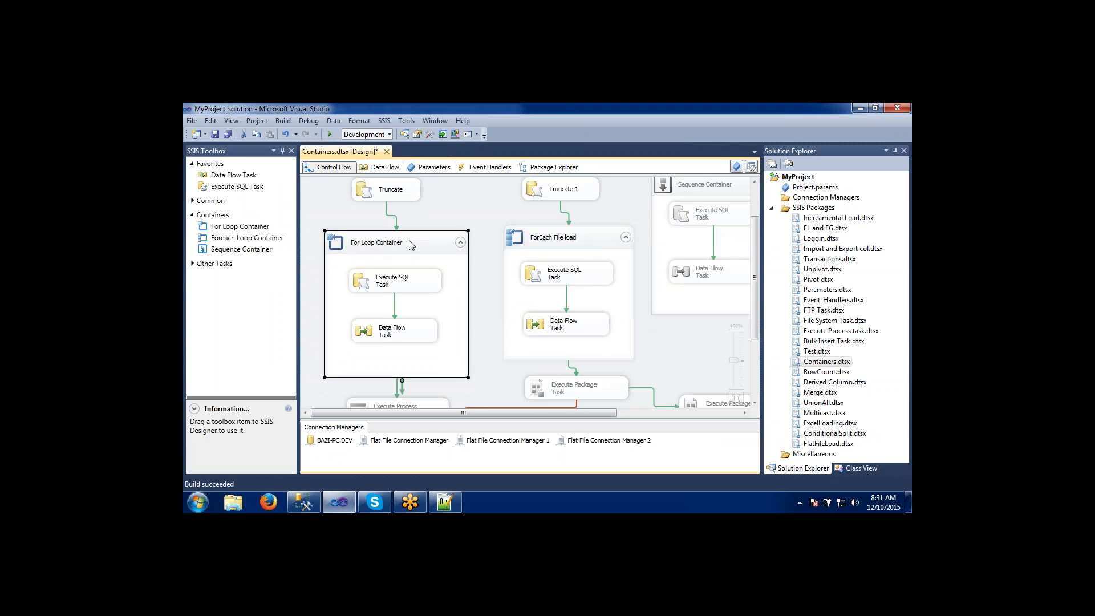
left_click(392, 196)
left_click(534, 196)
left_click(552, 238)
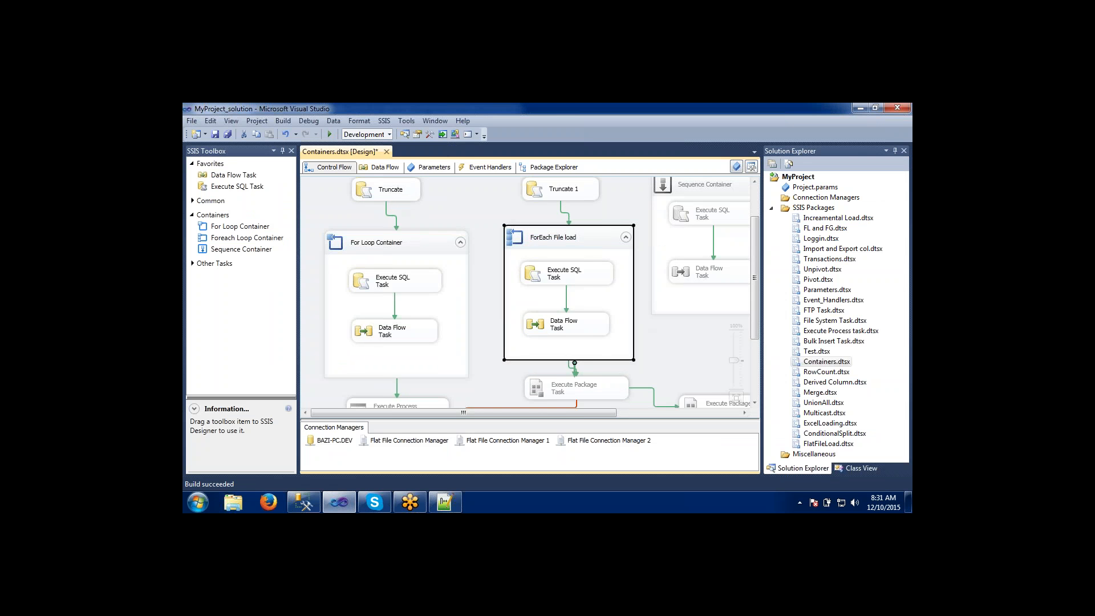
right_click(788, 182)
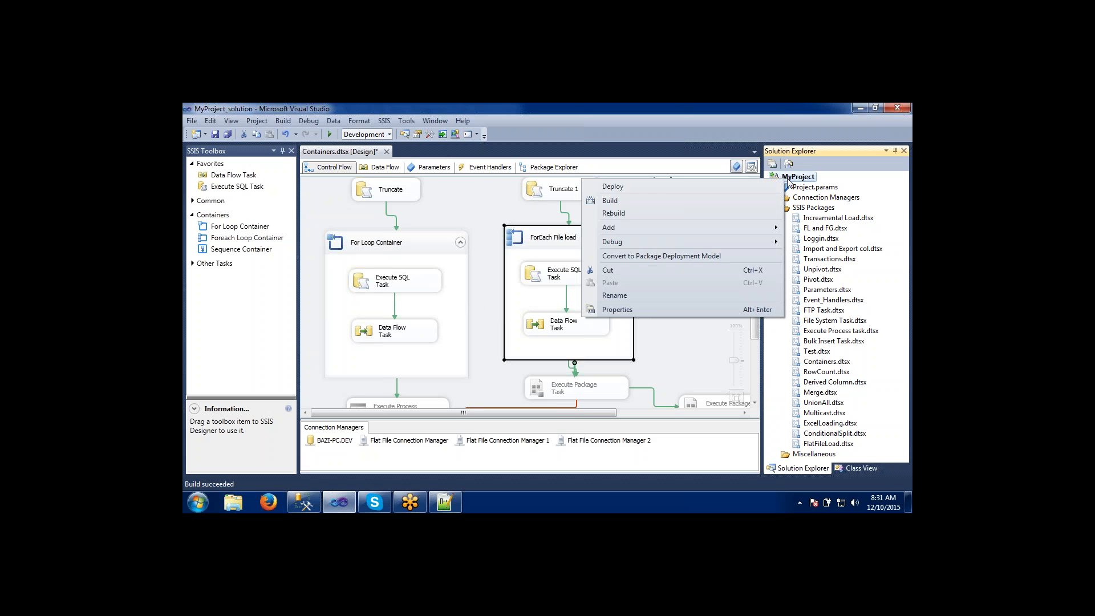
left_click(489, 225)
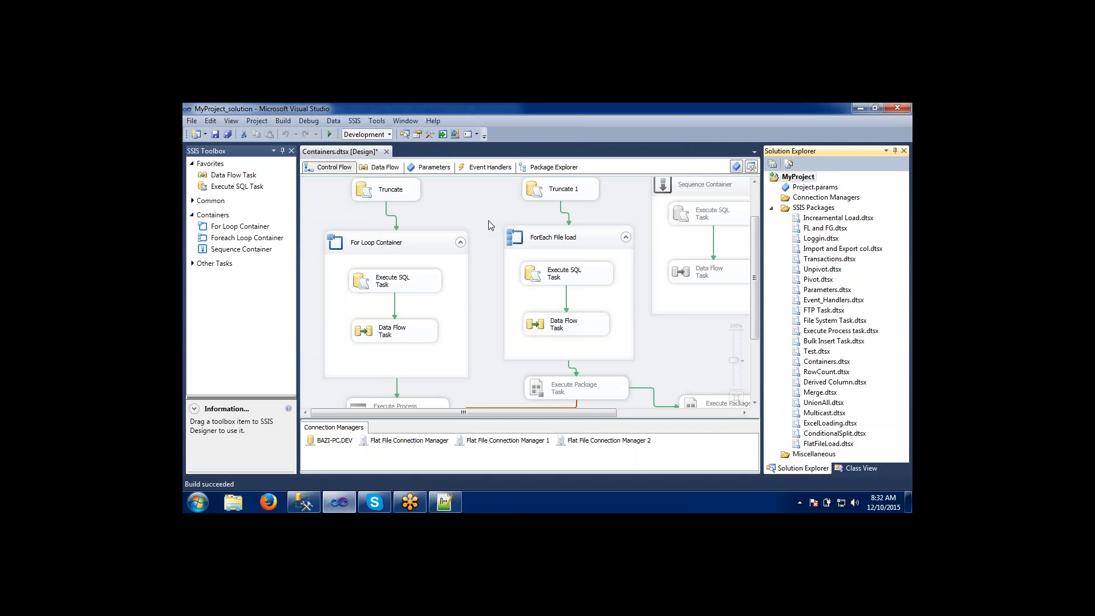
Add a new SSIS package to MyProject.
right_click(806, 210)
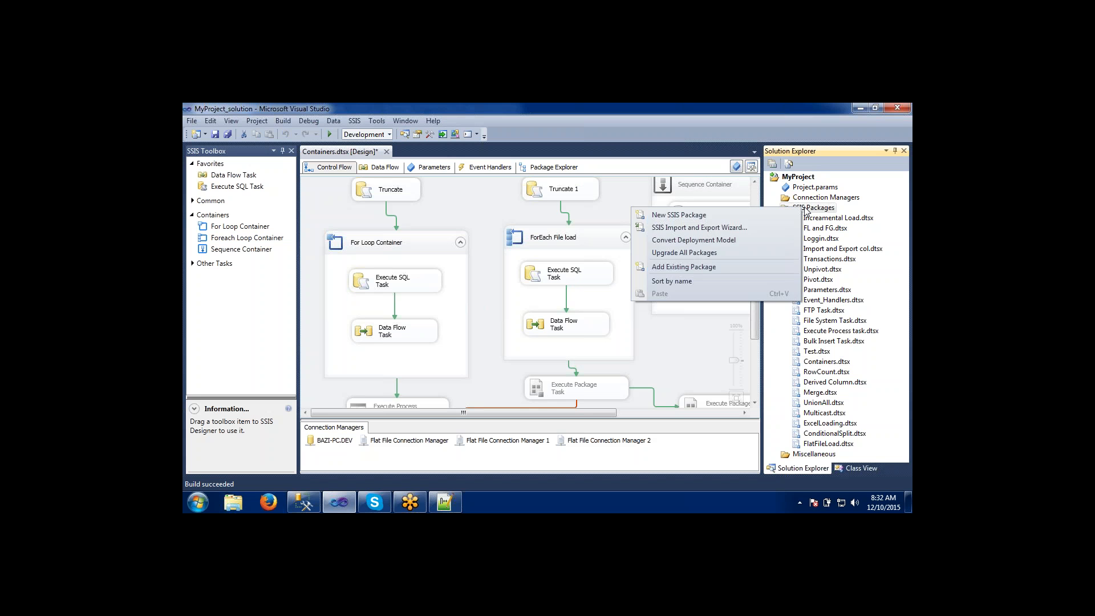
left_click(734, 215)
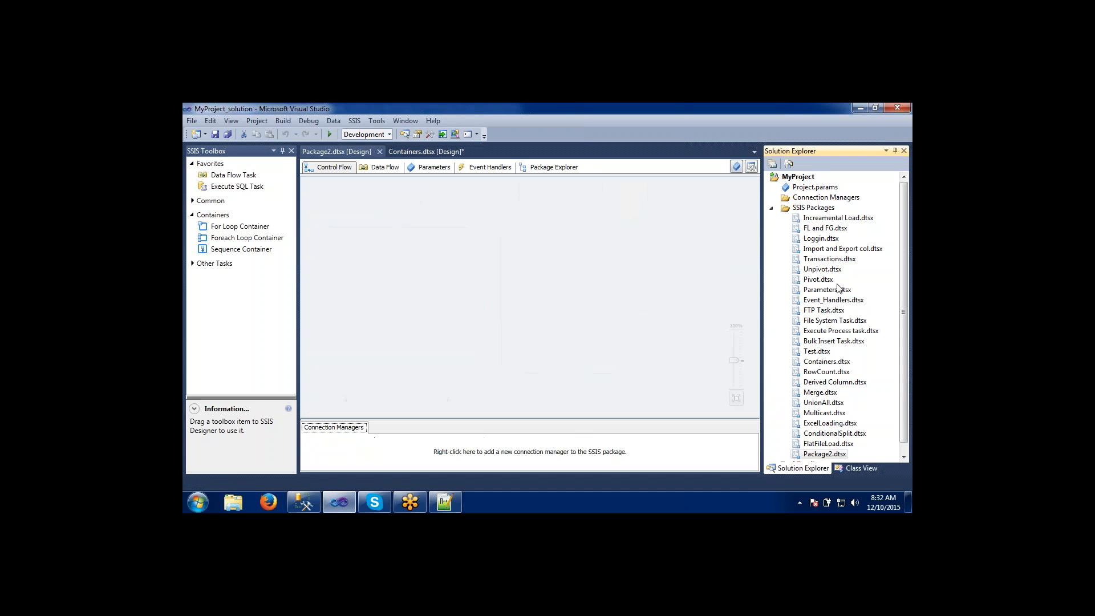
left_click(838, 445)
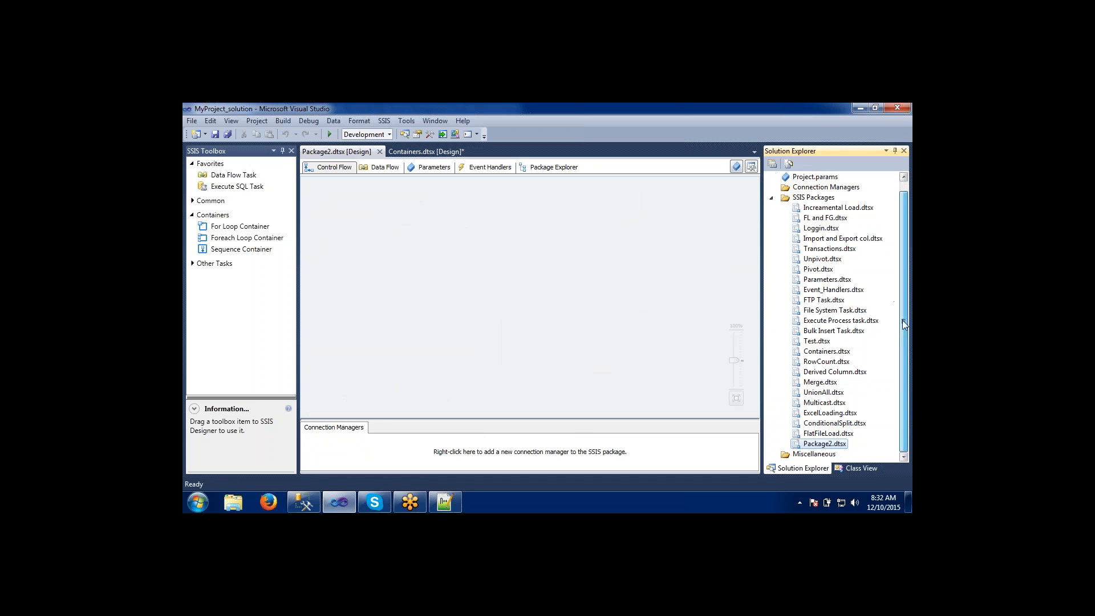
Rename the new package as TestDemo.dtsx and save all open files.
left_click(829, 445)
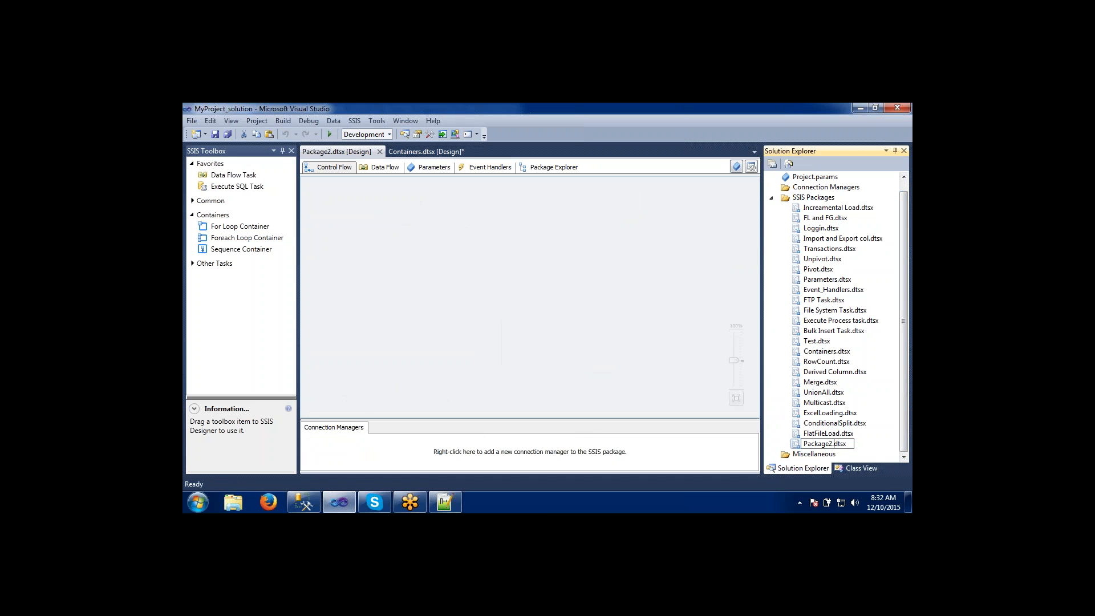
key("BackSpace")
key("BackSpace")
key("BackSpace")
key("BackSpace")
key("BackSpace")
key("BackSpace")
key("BackSpace")
key("BackSpace")
type("TestDemo")
key("Return")
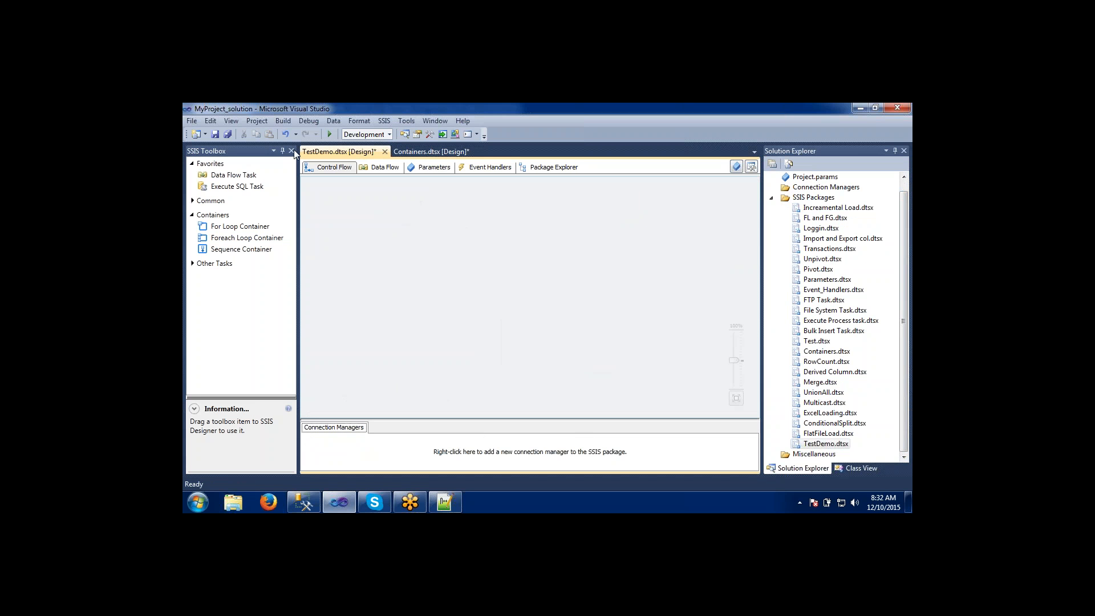
left_click(231, 137)
Review MyProject's package list in Visual Studio, including TestDemo.dtsx, and compare it with the deployed packages in Management Studio.
left_click_drag(906, 374, 904, 337)
left_click(842, 331)
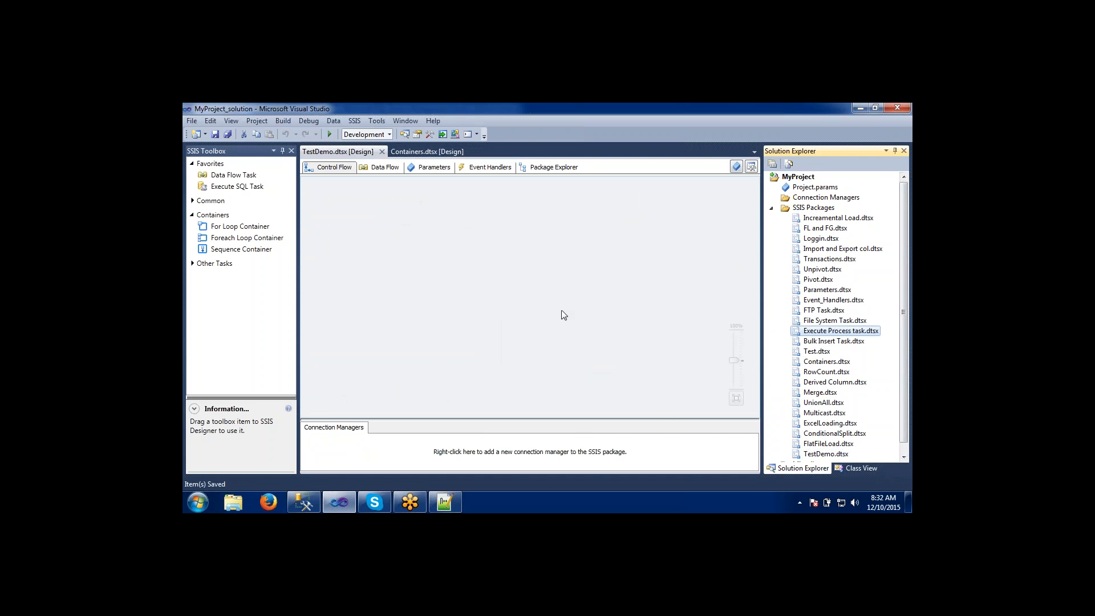
key("alt+Tab")
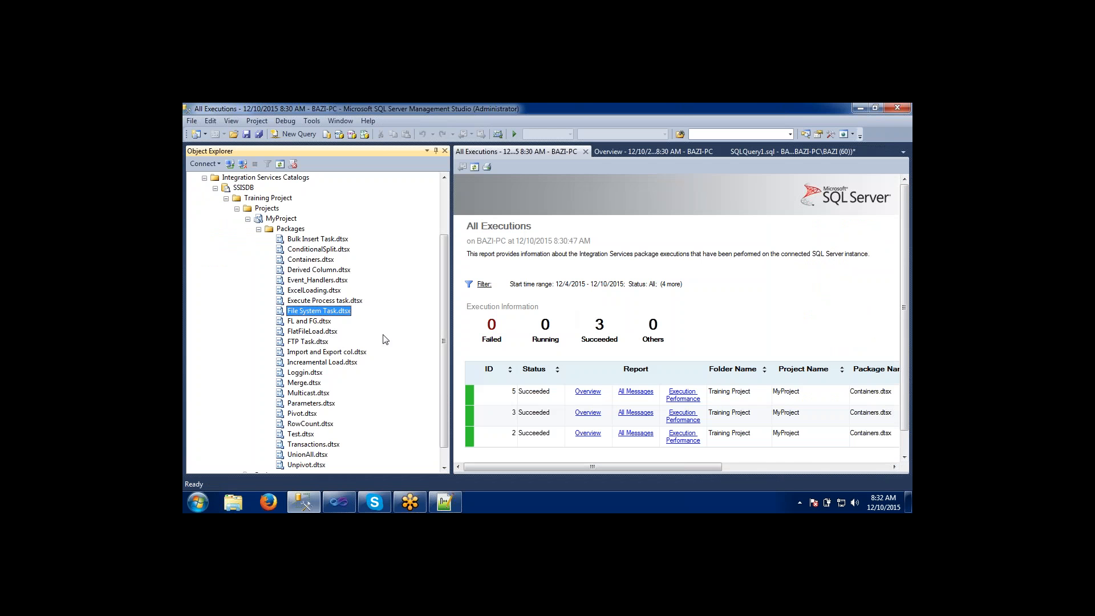
key("alt+Tab")
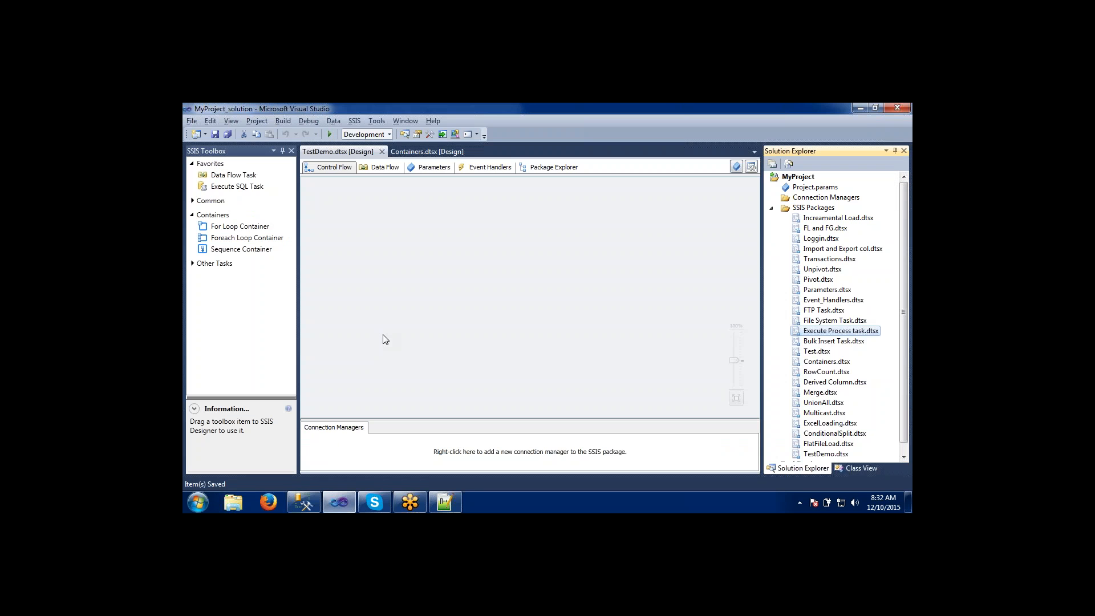
left_click(797, 178)
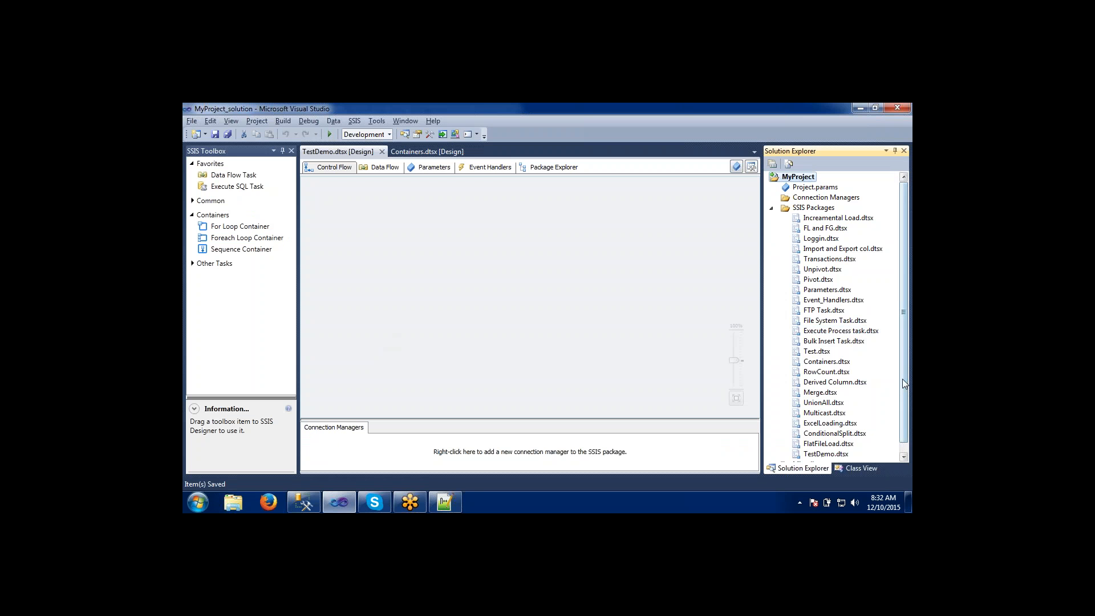
scroll(857, 438, "down", 1)
left_click(834, 445)
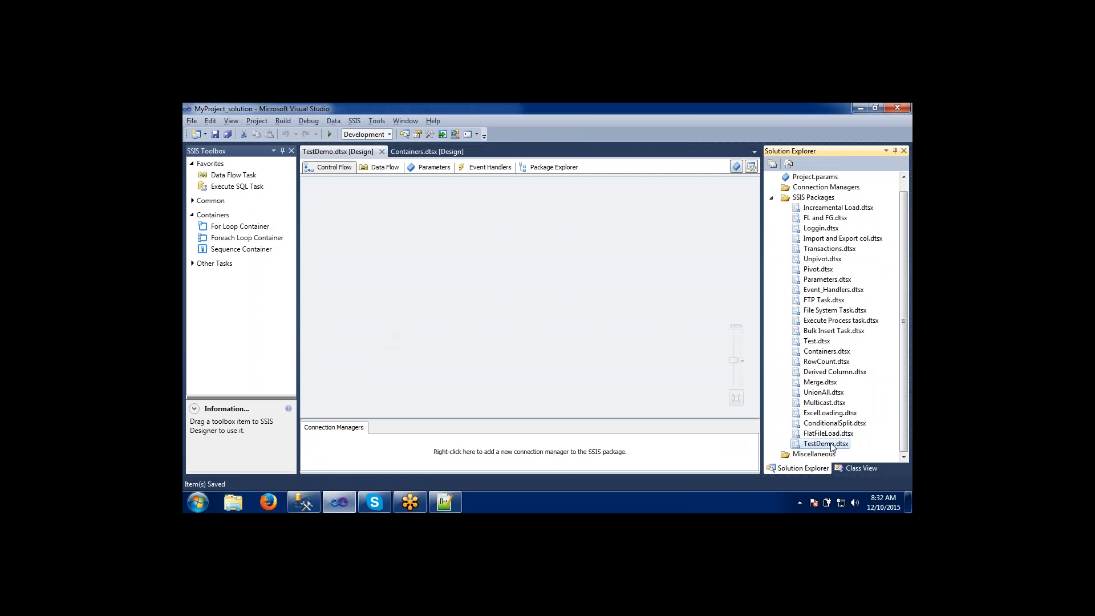
left_click(826, 403)
left_click(810, 341)
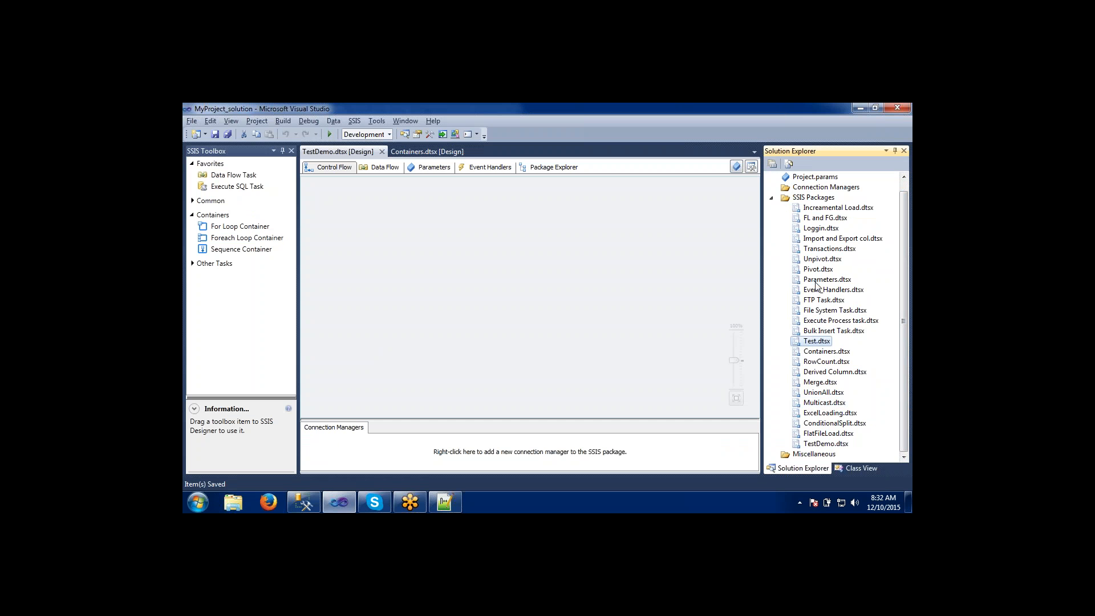
left_click(817, 280)
left_click(816, 229)
left_click(816, 301)
left_click(816, 340)
left_click(816, 371)
left_click(816, 270)
left_click(807, 251)
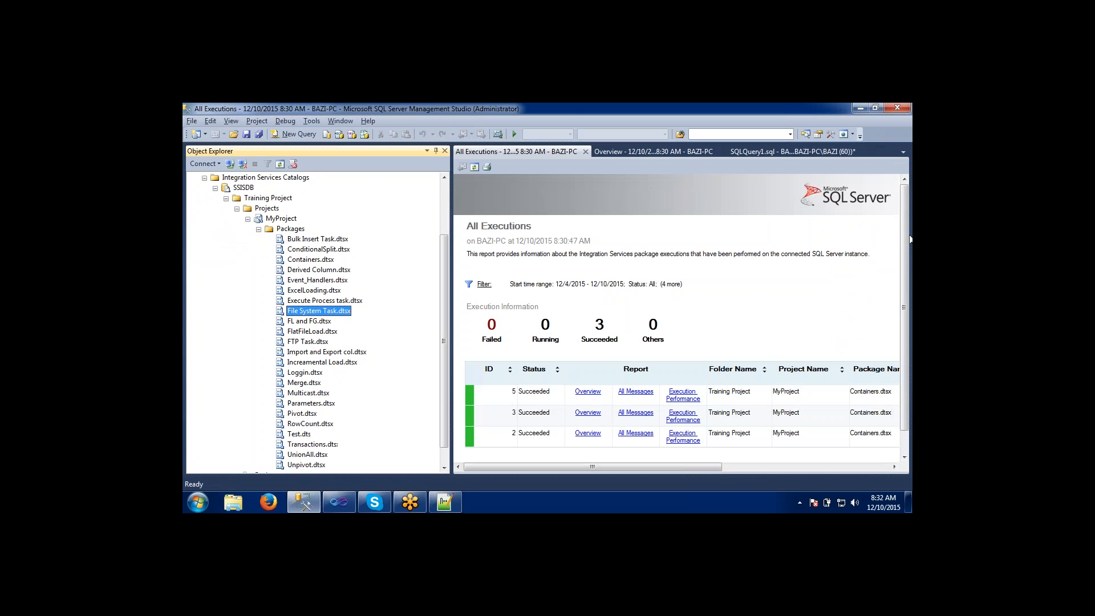
Switch to Management Studio, start importing packages into the Projects folder, and open the source choices for locating the packages.
key("alt+Tab")
right_click(266, 208)
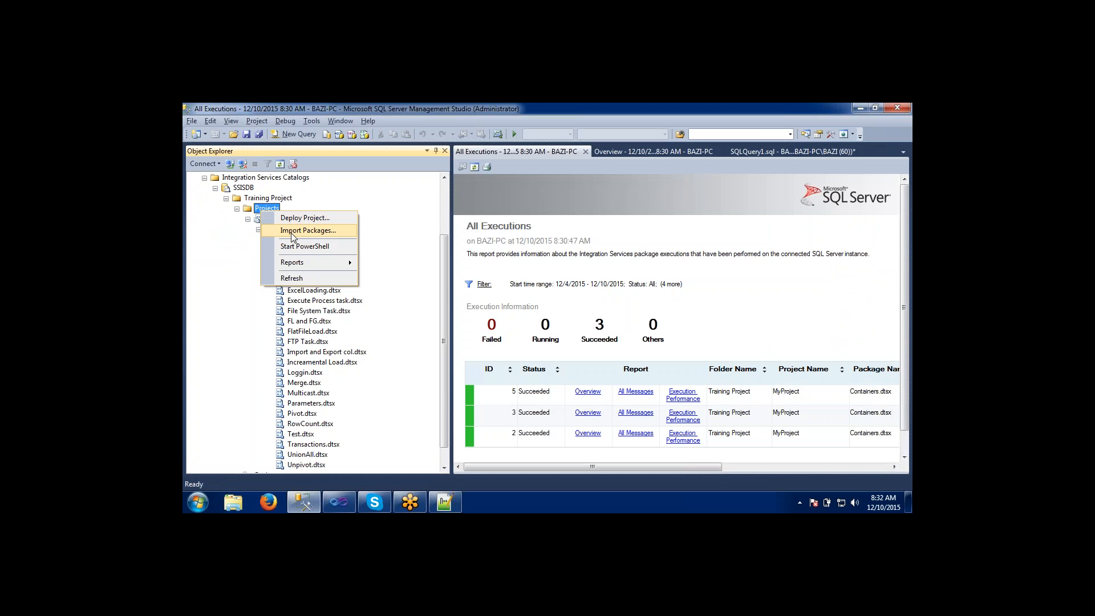
left_click(307, 231)
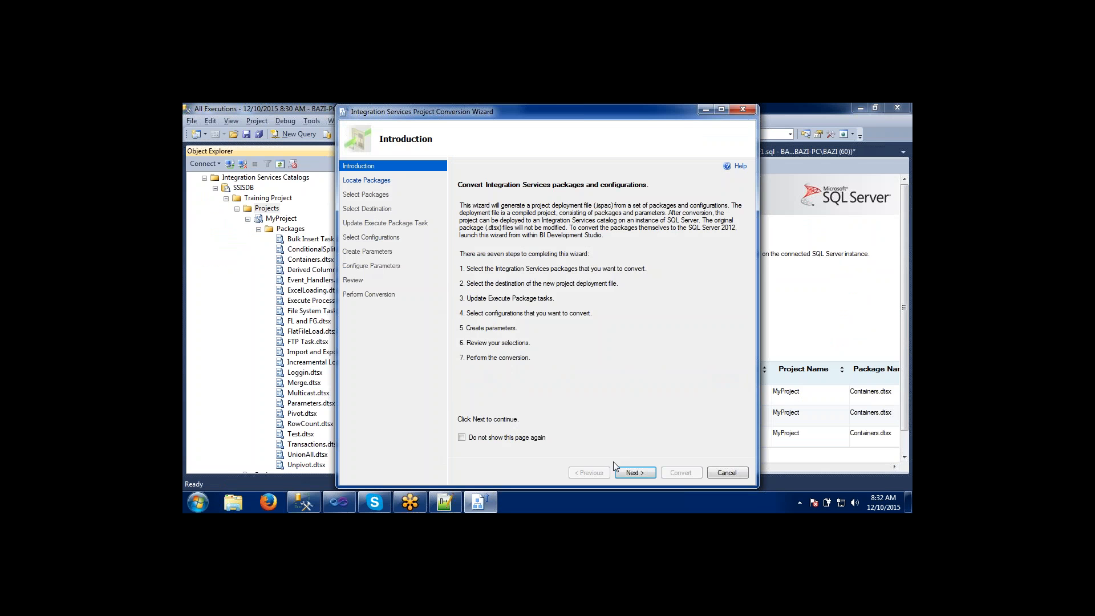
left_click(635, 473)
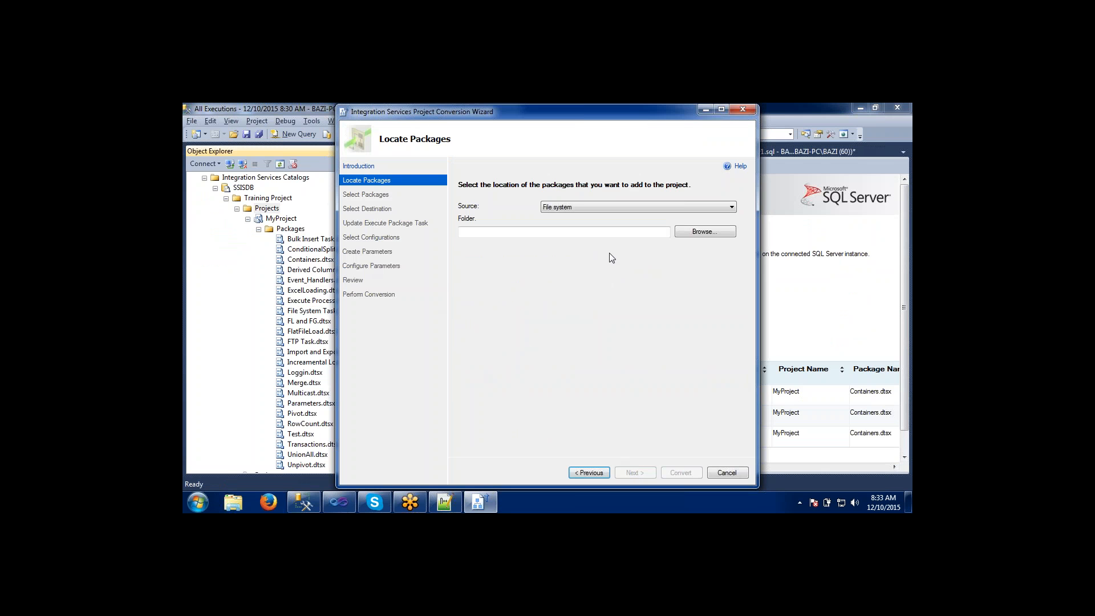
left_click(593, 207)
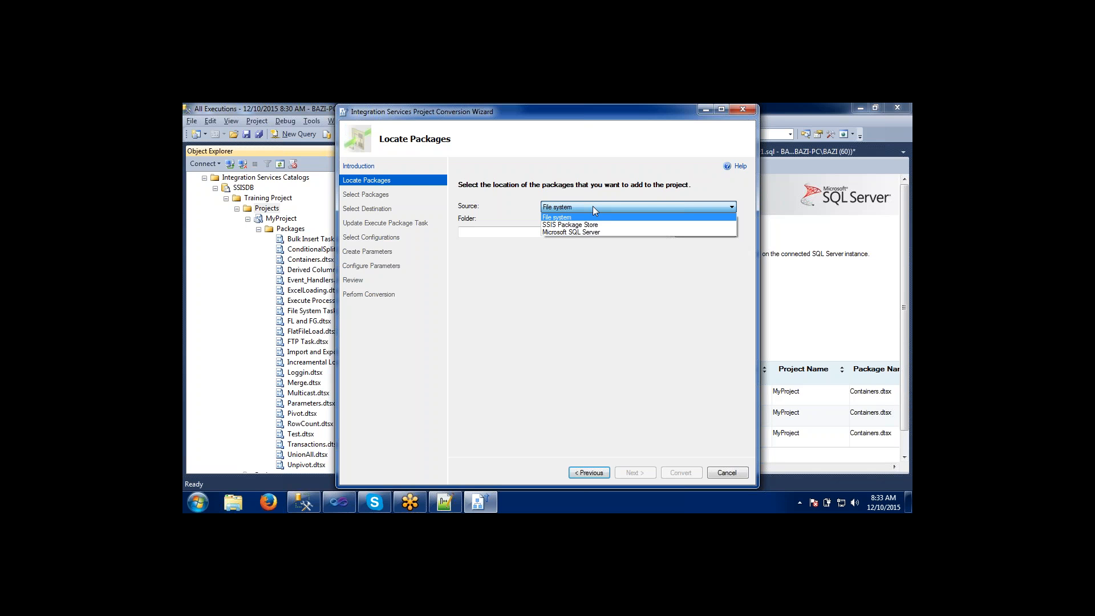
Set the package source to File system and open the folder browser for choosing the packages' location.
left_click(560, 217)
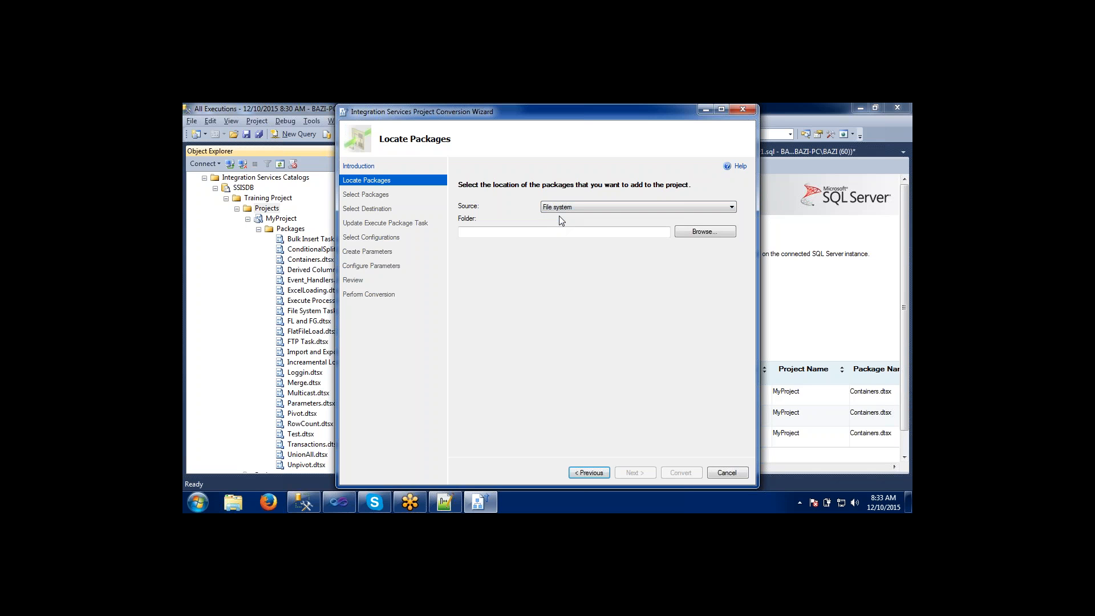
left_click(553, 230)
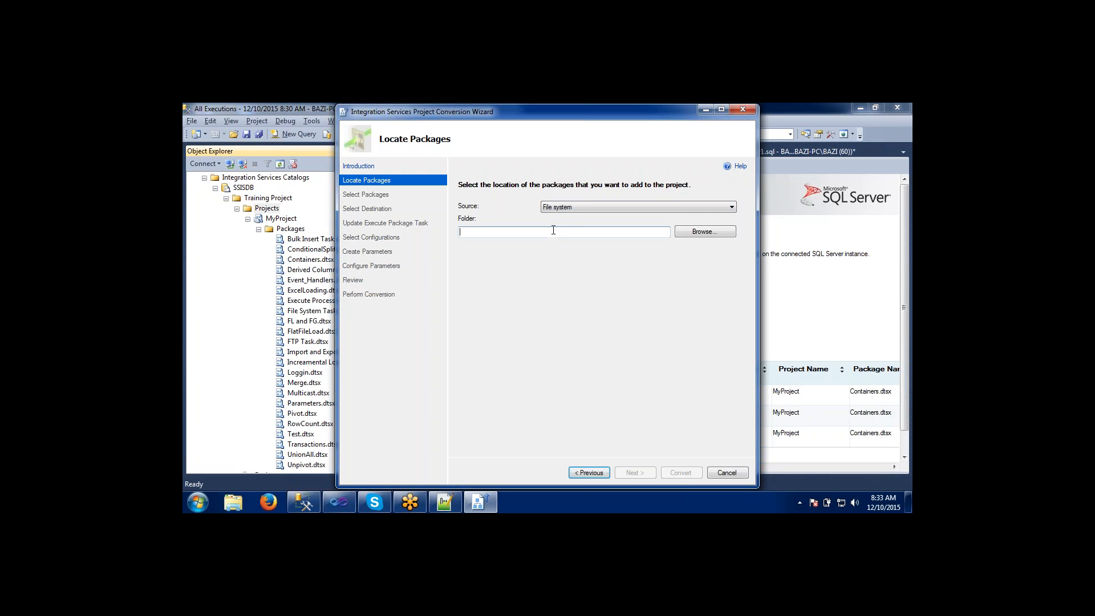
left_click(713, 230)
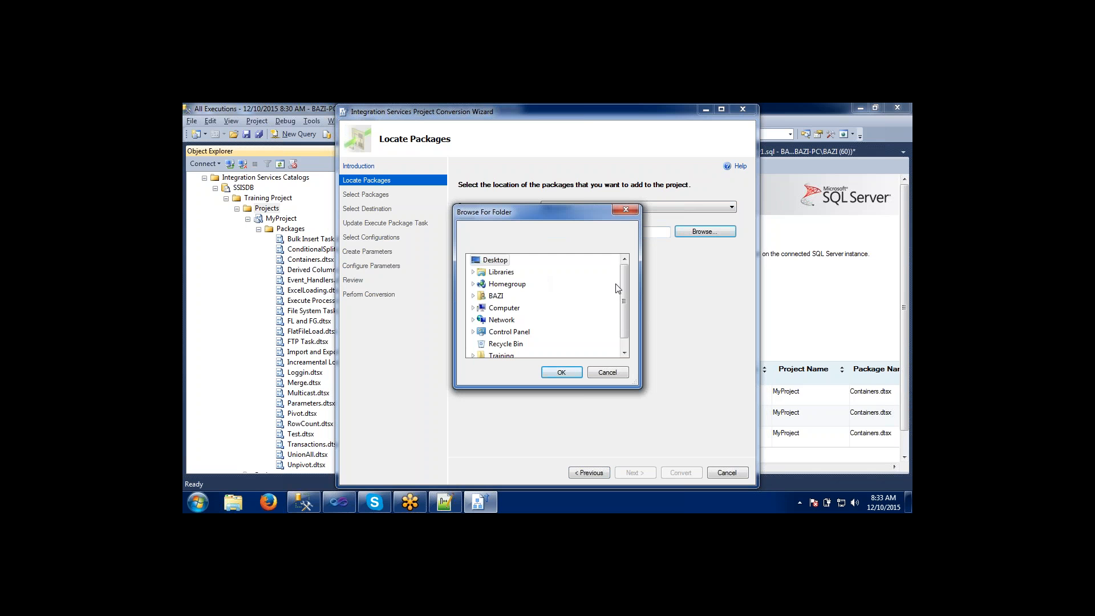
left_click_drag(625, 279, 624, 315)
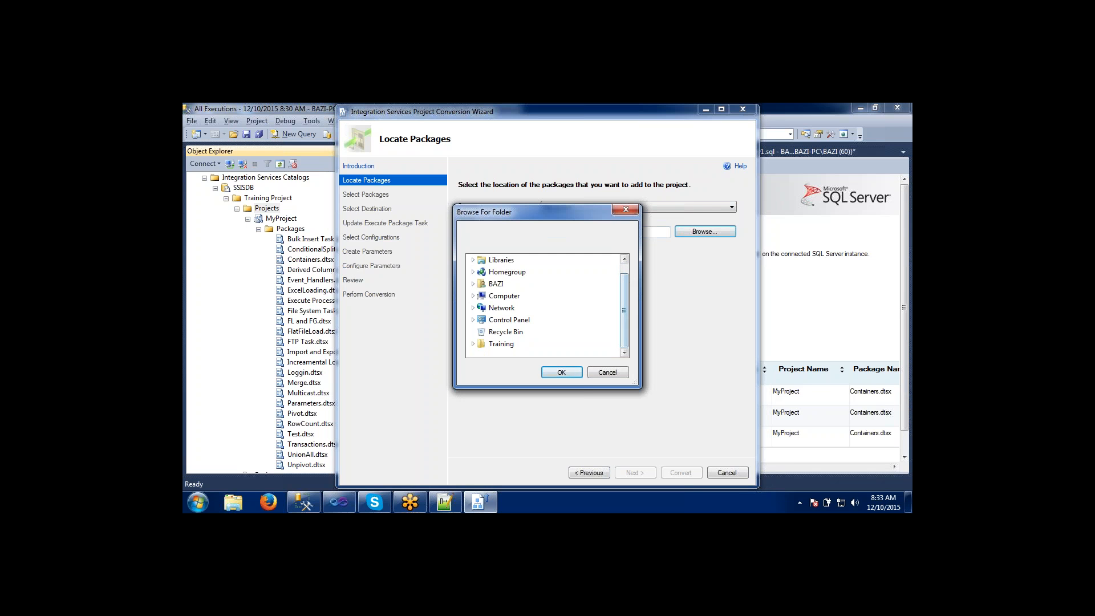
Switch to Visual Studio and check MyProject's project properties for its location, then close them.
left_click(338, 502)
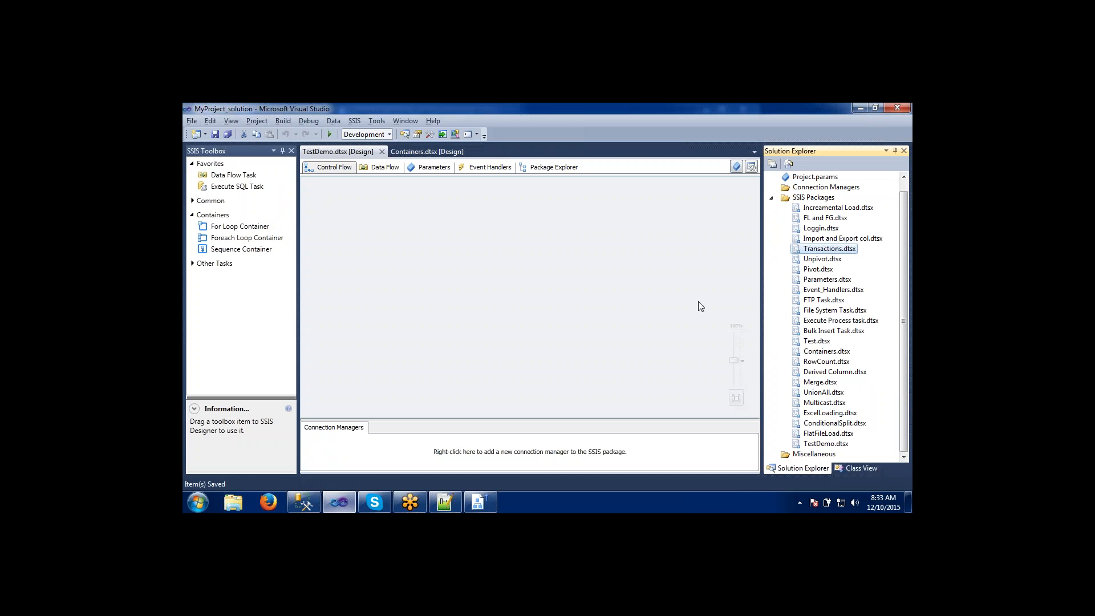
left_click_drag(905, 241, 904, 232)
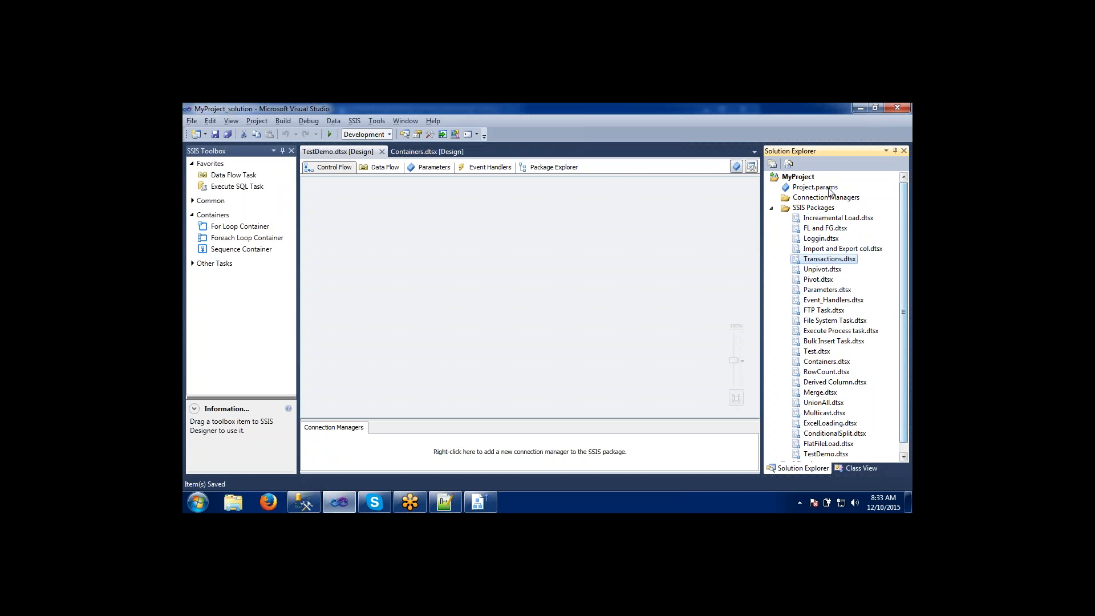
right_click(793, 178)
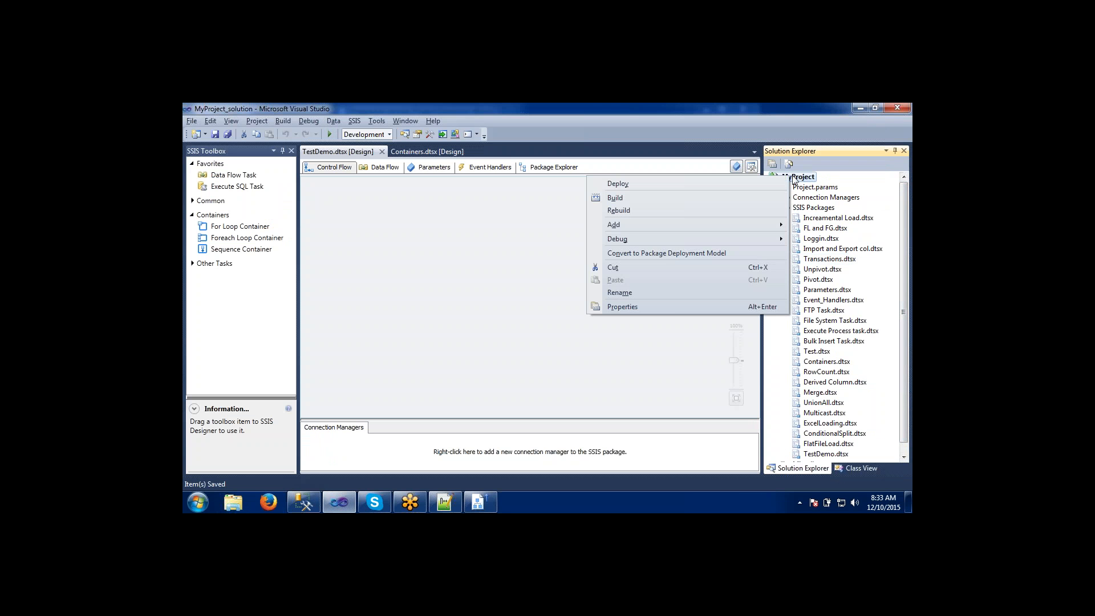
left_click(671, 304)
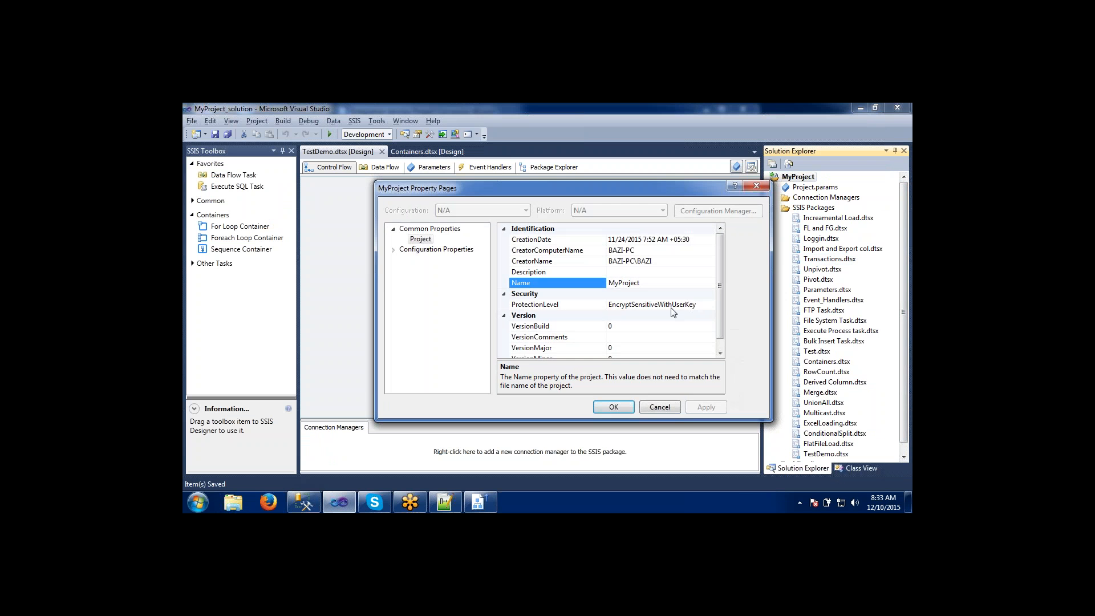
left_click(758, 187)
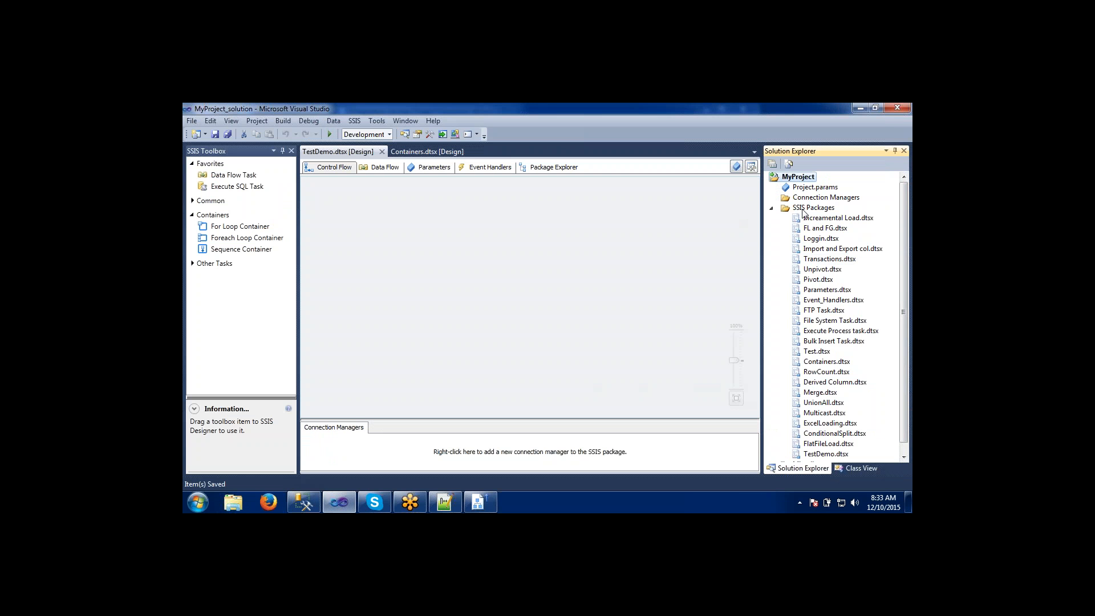
Open the properties of Increamental Load.dtsx and copy its full path.
left_click(811, 220)
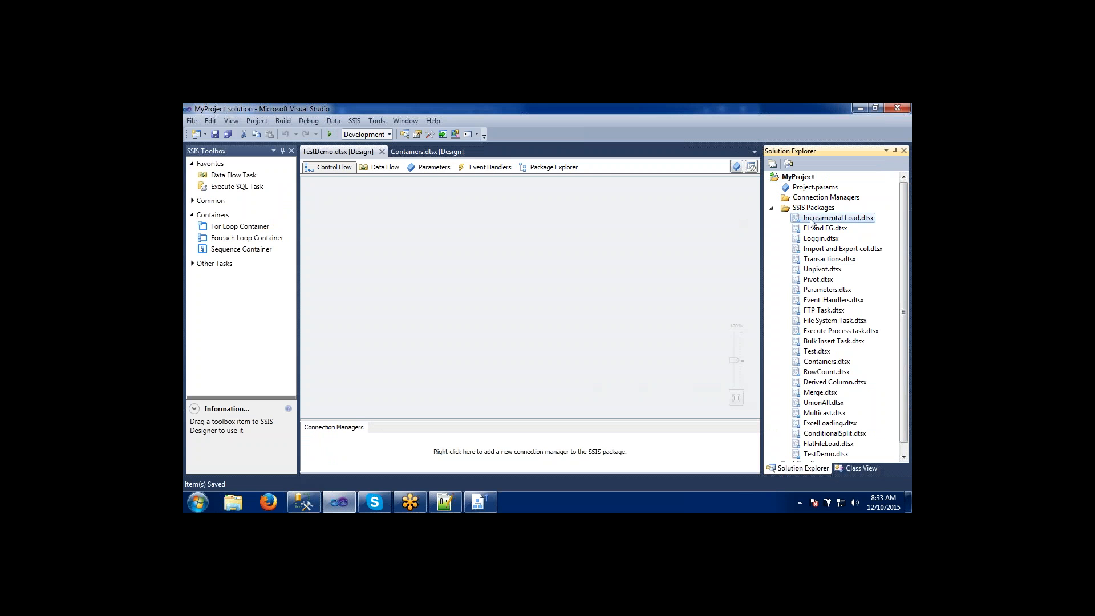
key("F4")
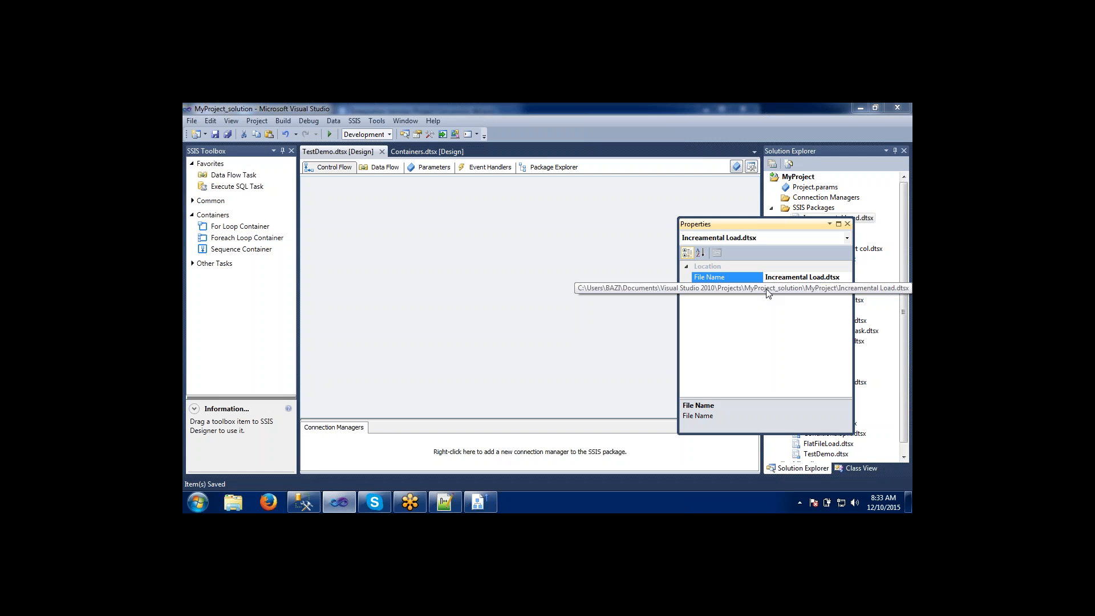
left_click(767, 289)
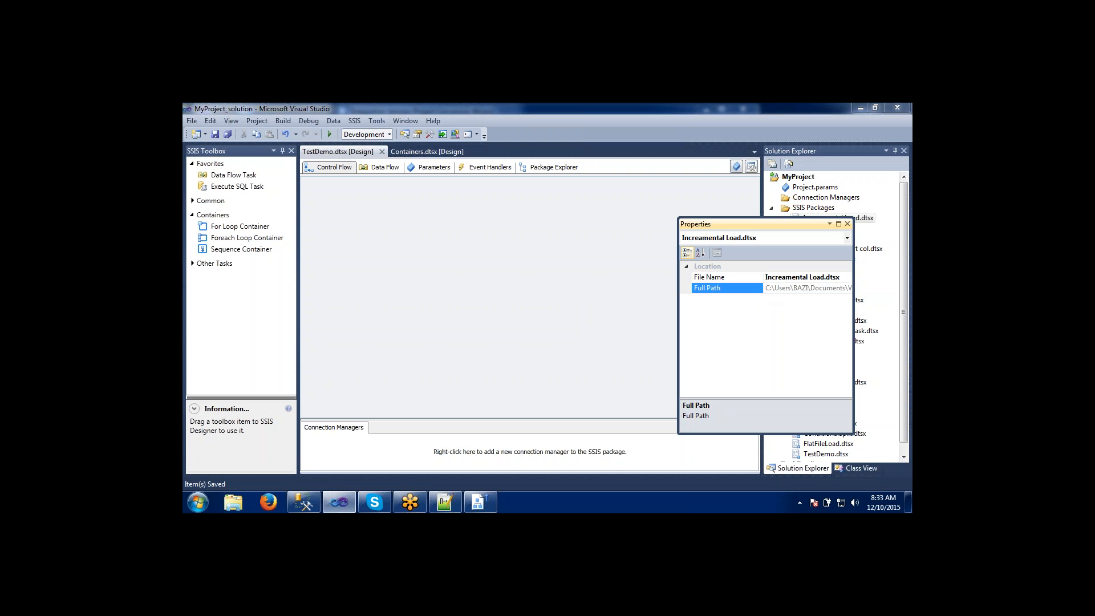
key("ctrl+a")
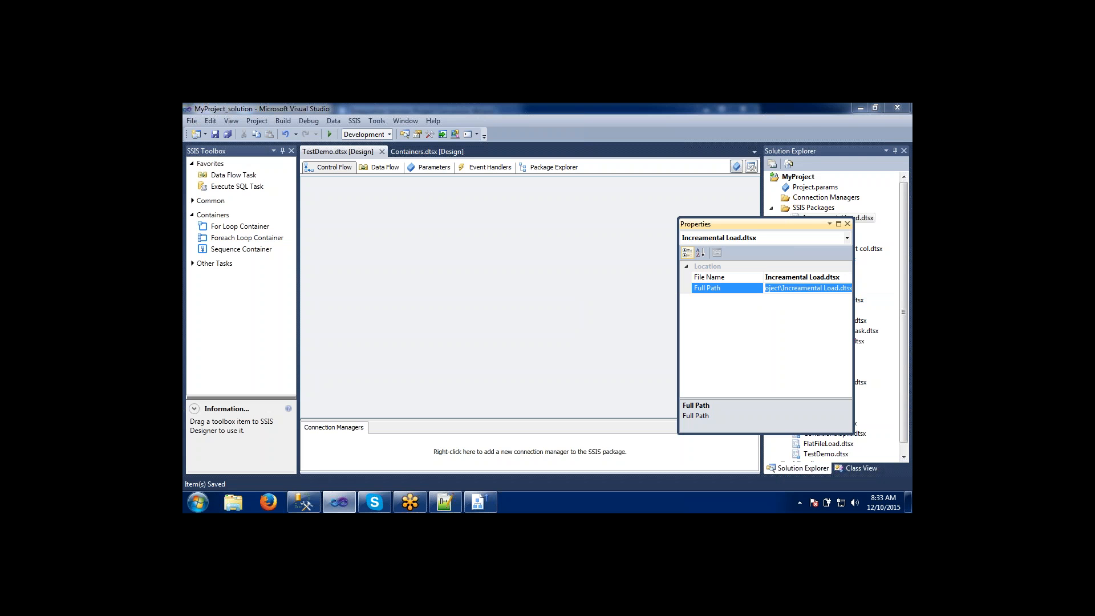
Open File Explorer at the MyProject folder inside MyProject_solution, using the copied path without the Increamental Load.dtsx file name.
key("super+e")
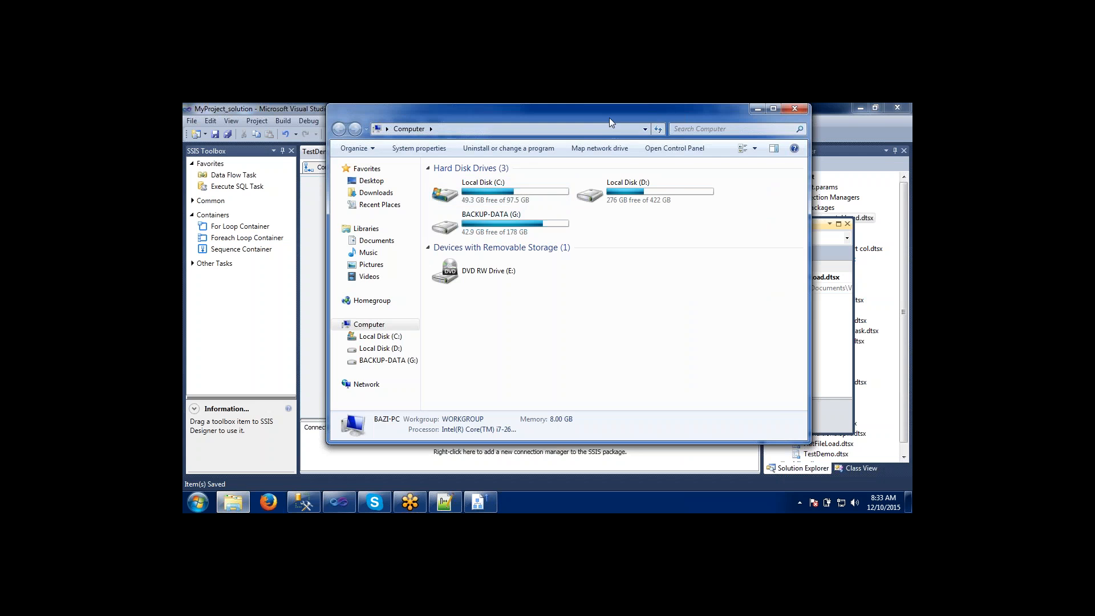
double_click(609, 116)
left_click(520, 126)
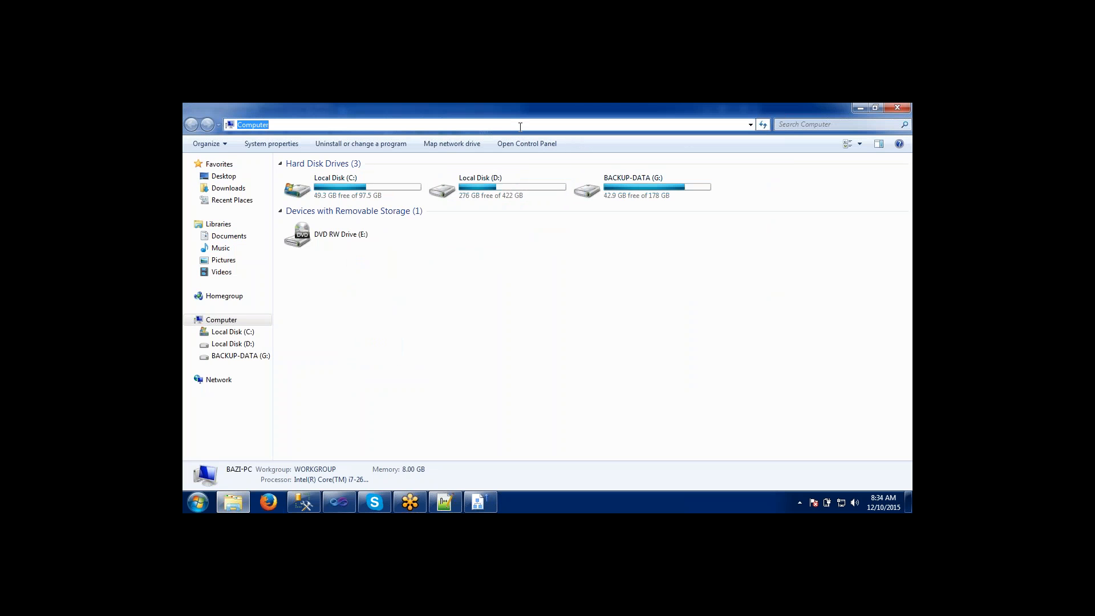
type("C:\\Users\\BAZI\\Documents\\Visual Studio 2010\\Projects\\MyProject_solution\\MyProject\\Increamental Load.dtsx")
key("BackSpace")
key("BackSpace")
key("BackSpace")
key("BackSpace")
key("BackSpace")
key("BackSpace")
key("BackSpace")
key("BackSpace")
key("BackSpace")
key("BackSpace")
key("BackSpace")
key("BackSpace")
key("BackSpace")
key("BackSpace")
key("BackSpace")
key("BackSpace")
key("BackSpace")
key("BackSpace")
key("BackSpace")
key("BackSpace")
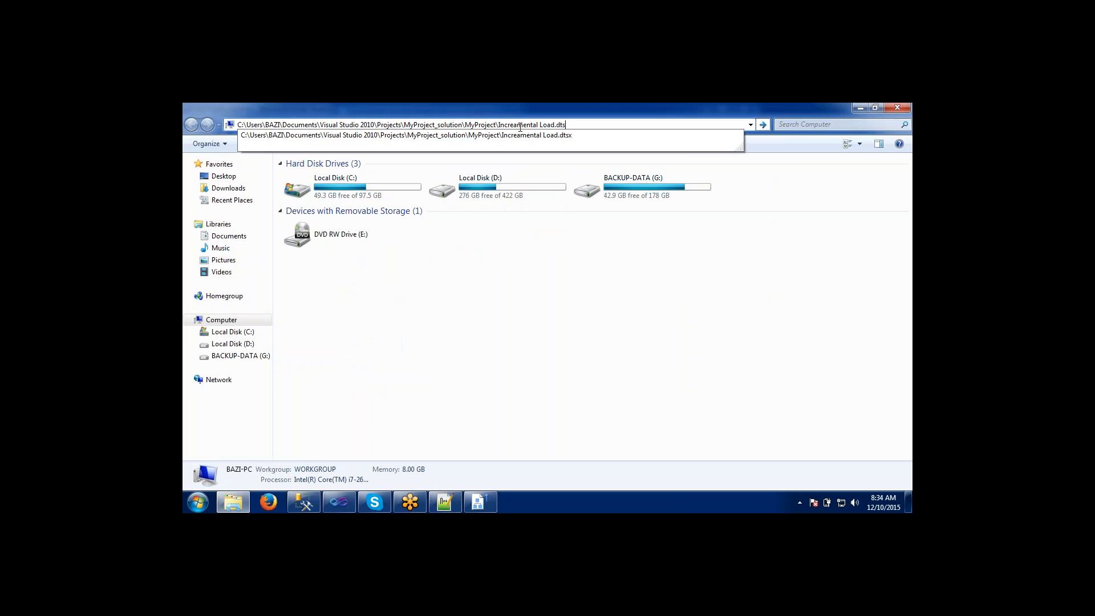
key("BackSpace")
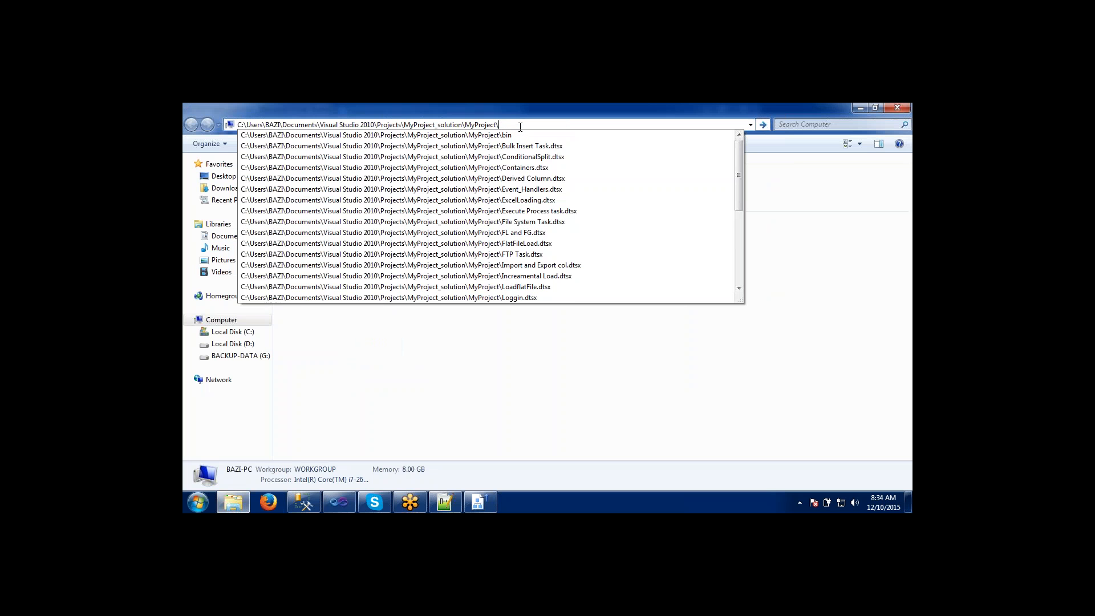
key("Return")
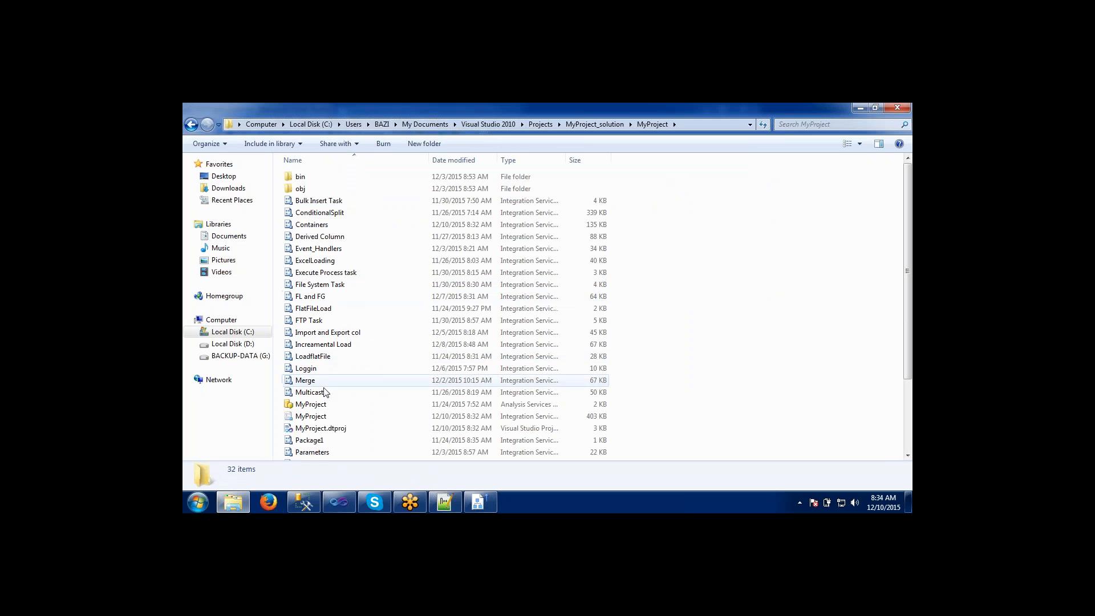
Examine the package files in the MyProject folder and locate the TestDemo package.
left_click(311, 320)
left_click(312, 272)
left_click(310, 237)
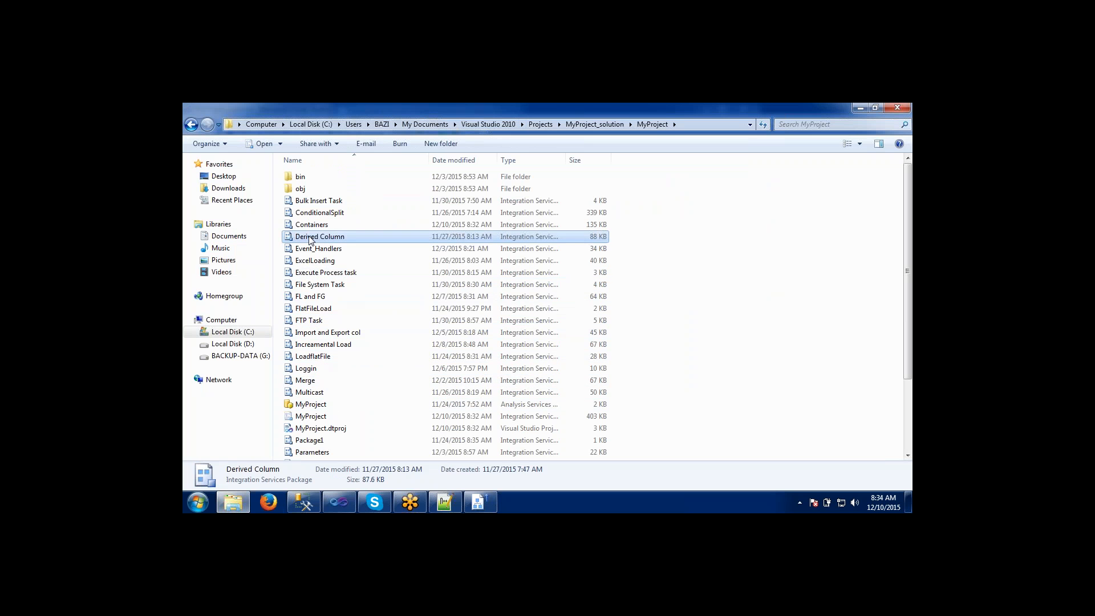
left_click(312, 332)
left_click(313, 356)
left_click(313, 296)
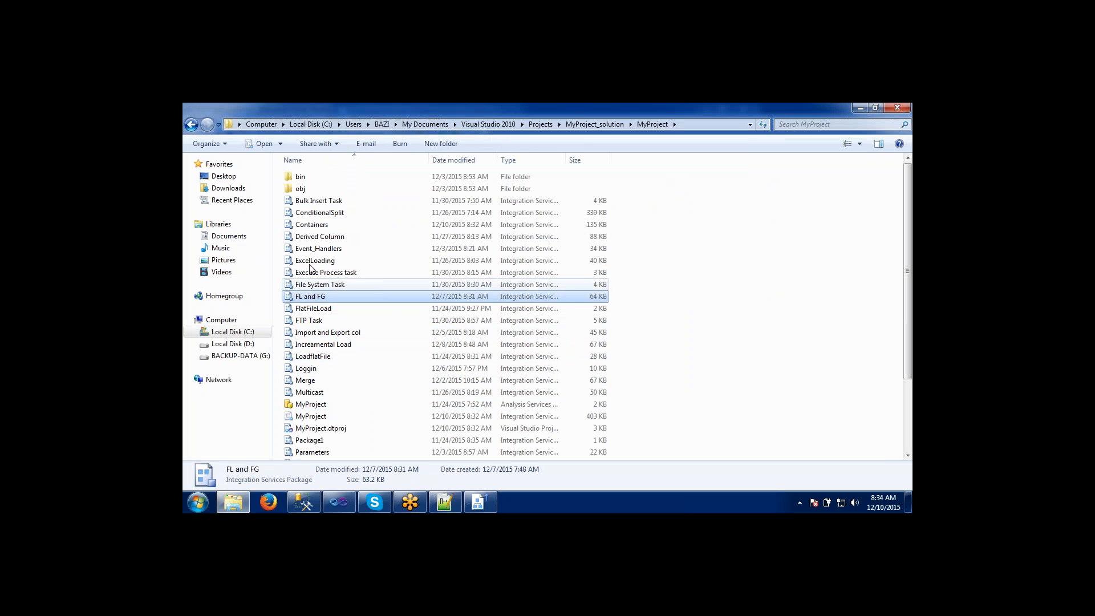
left_click(310, 261)
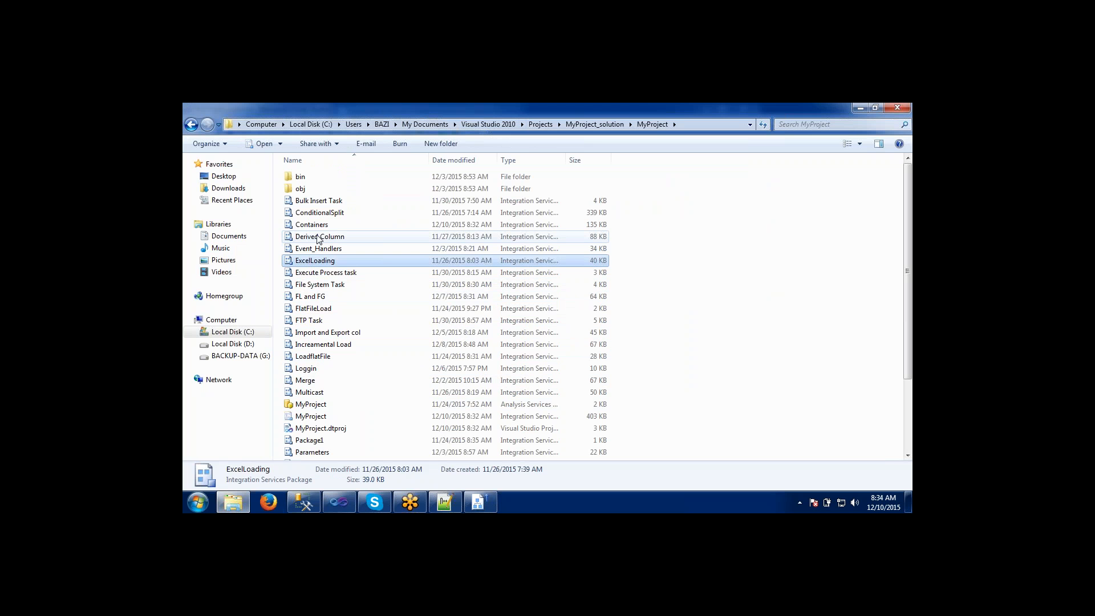
left_click(312, 321)
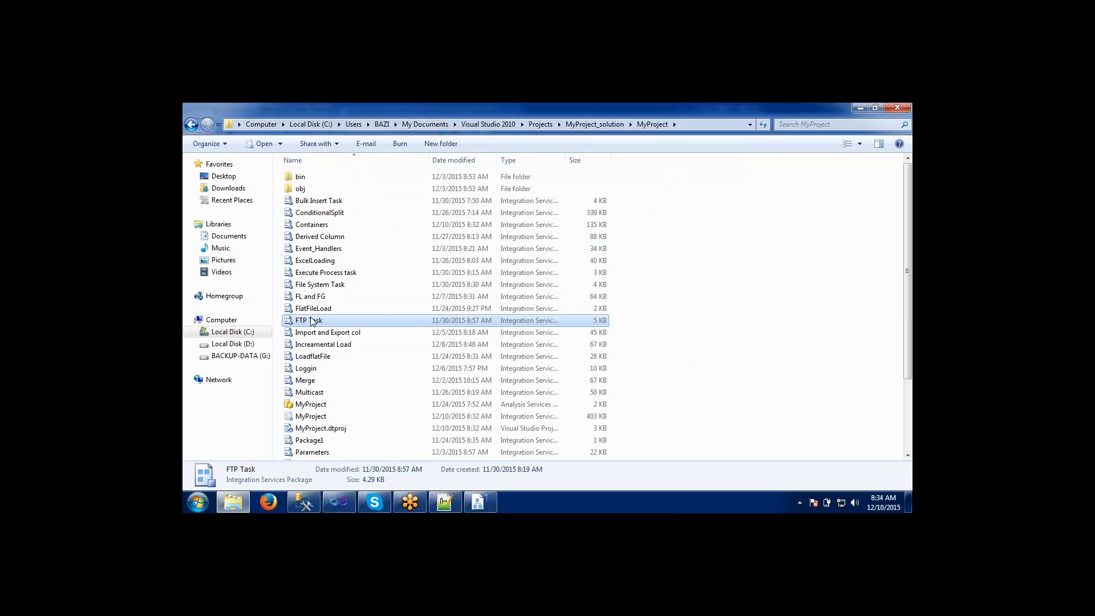
left_click_drag(909, 269, 908, 338)
left_click(327, 418)
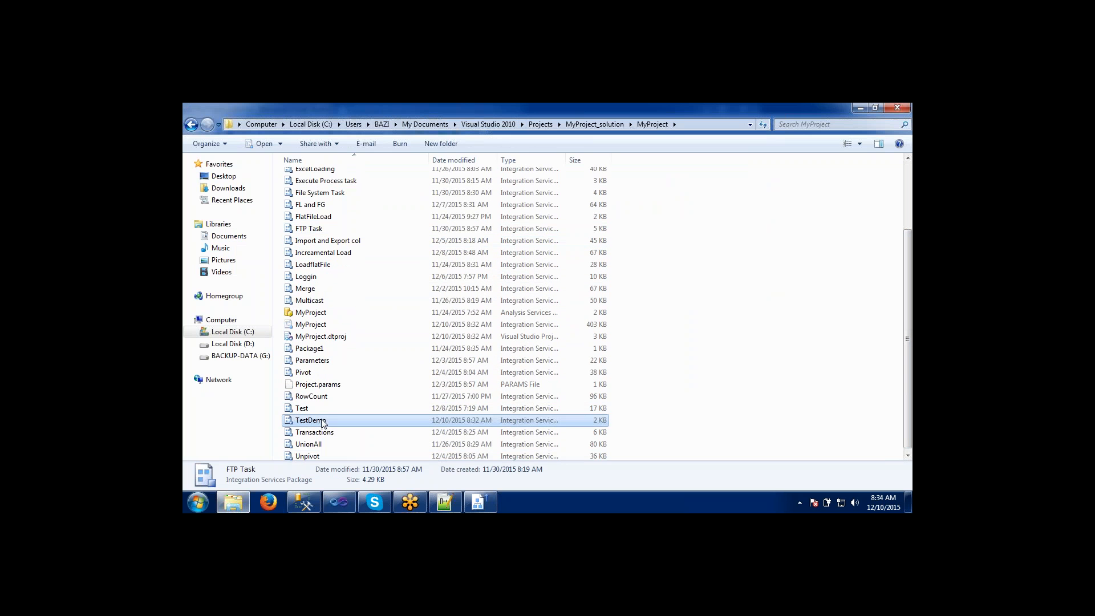
Check the MyProject folder's full path in File Explorer and return to the conversion wizard's folder browser.
left_click(677, 124)
left_click(682, 123)
left_click(682, 122)
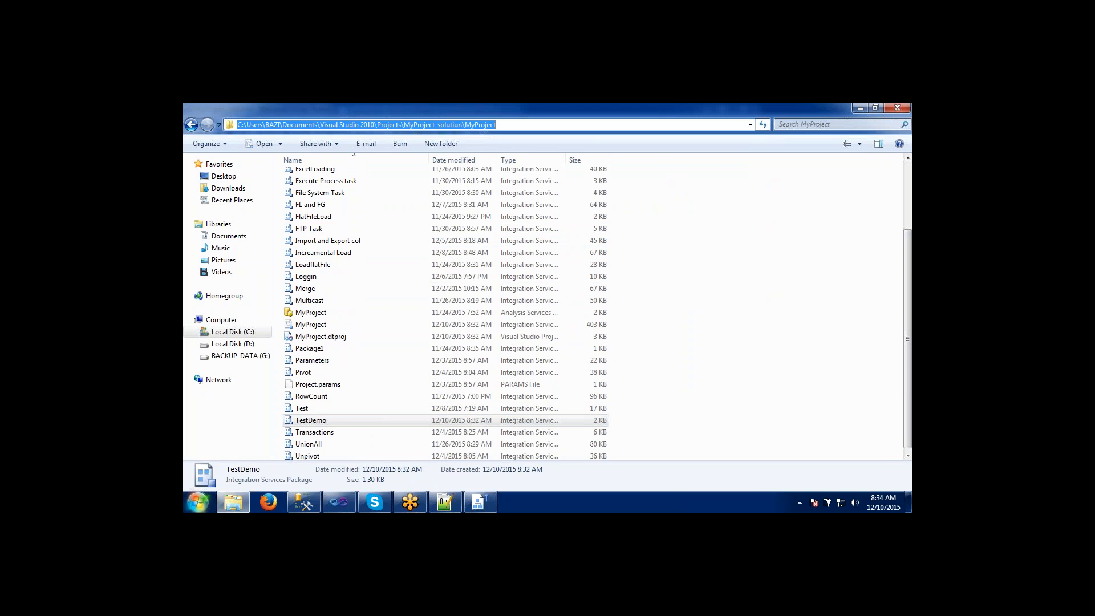
left_click(481, 502)
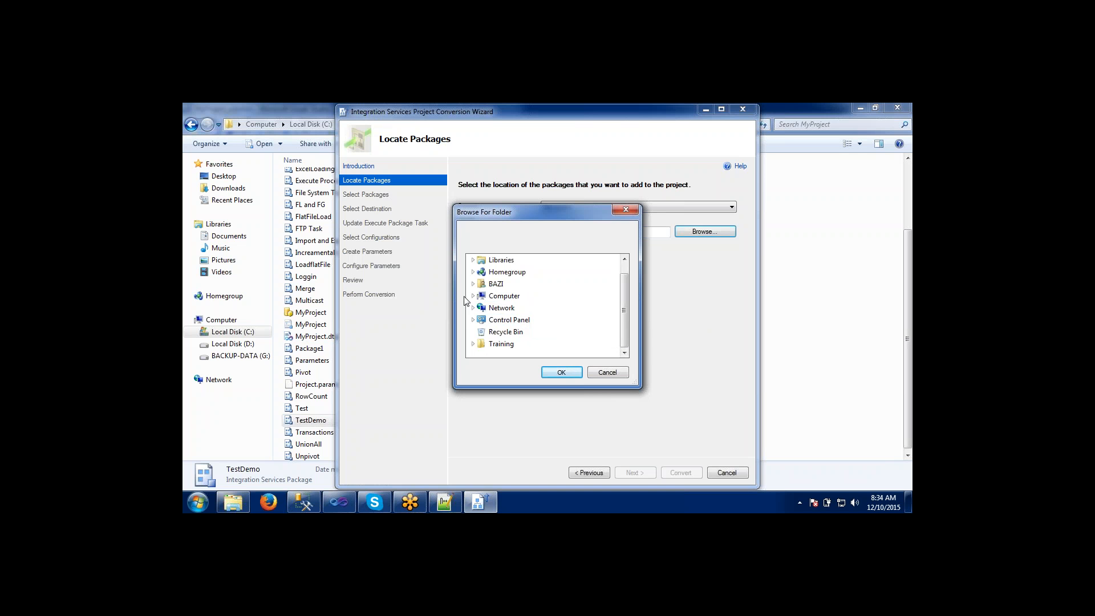
key("alt+Tab")
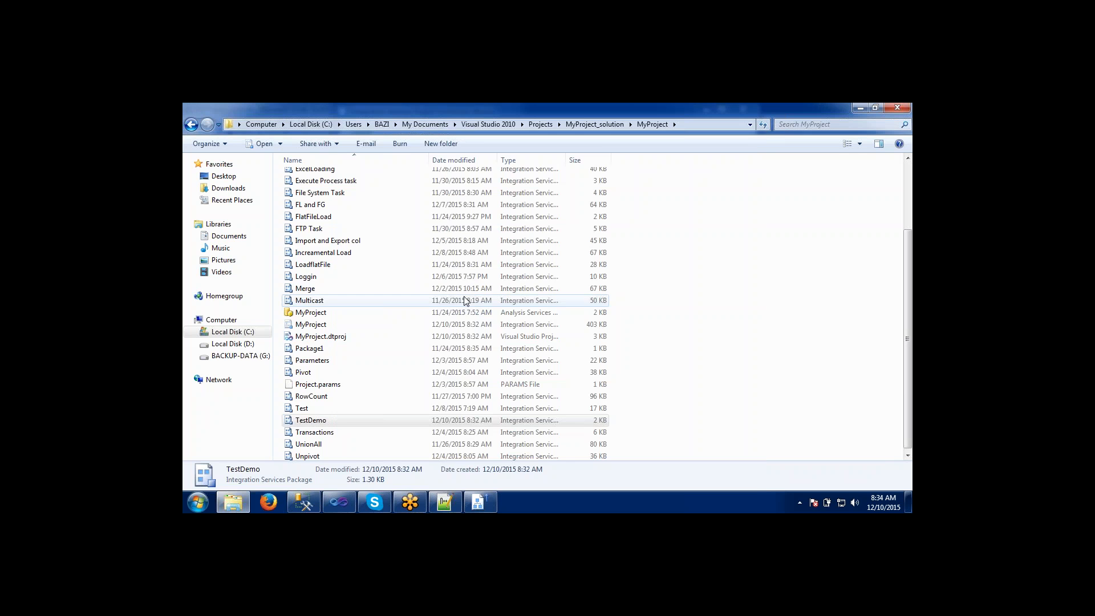
key("alt+Tab")
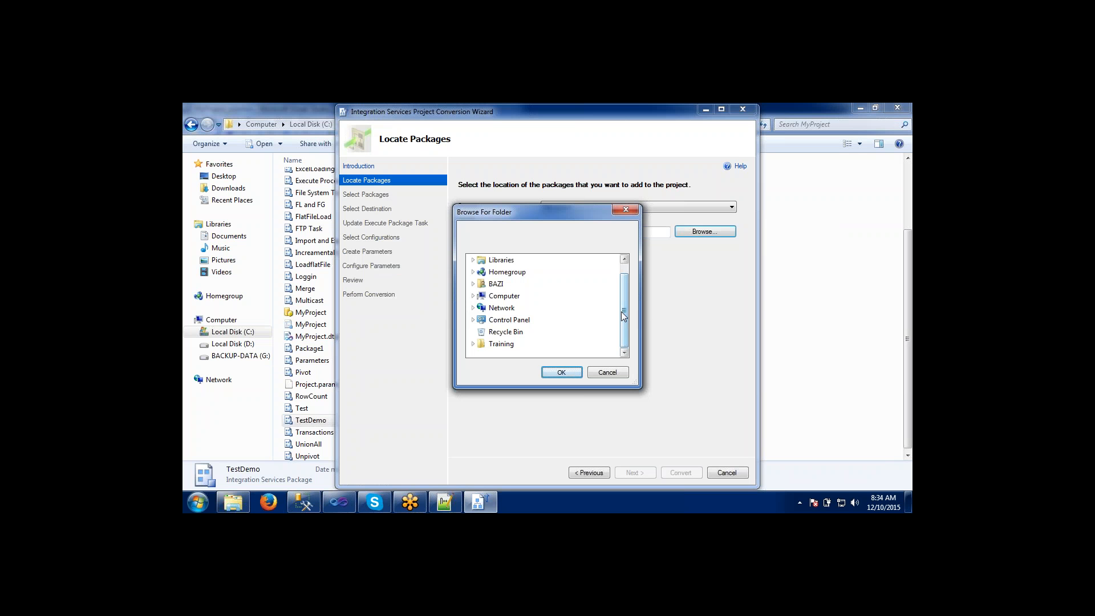
Try to find the project folder by expanding Computer and Local Disk (C:) in the folder browser.
left_click_drag(623, 316, 624, 293)
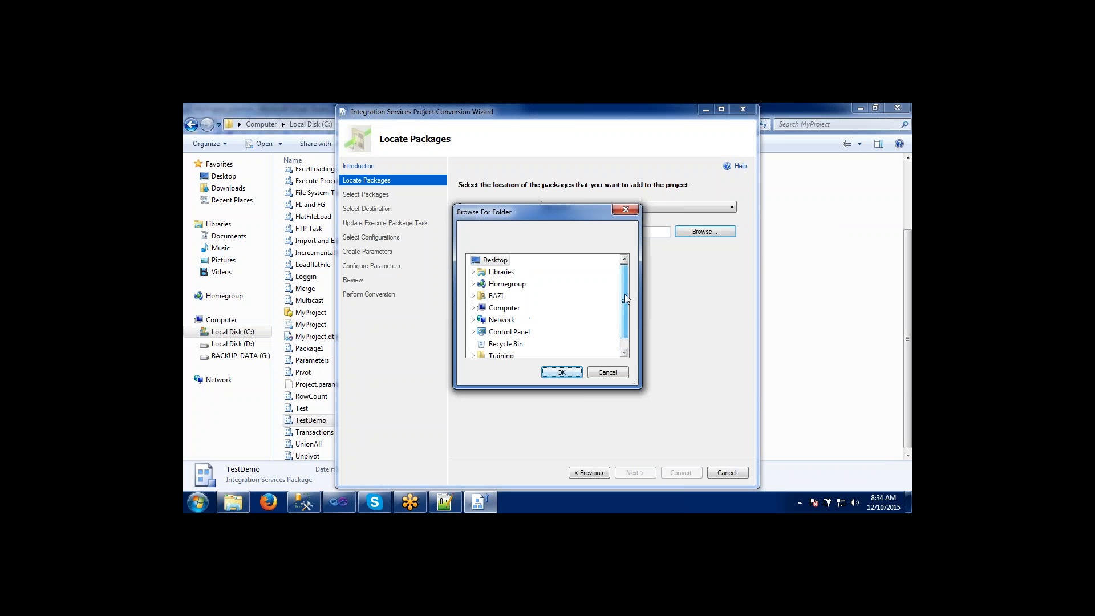
left_click(473, 308)
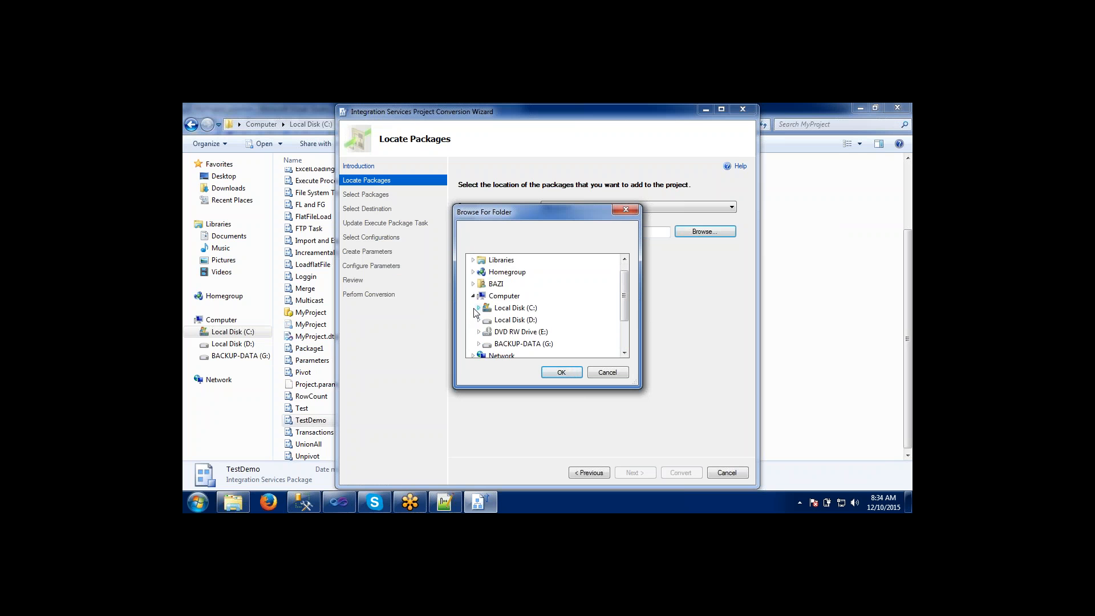
left_click(478, 309)
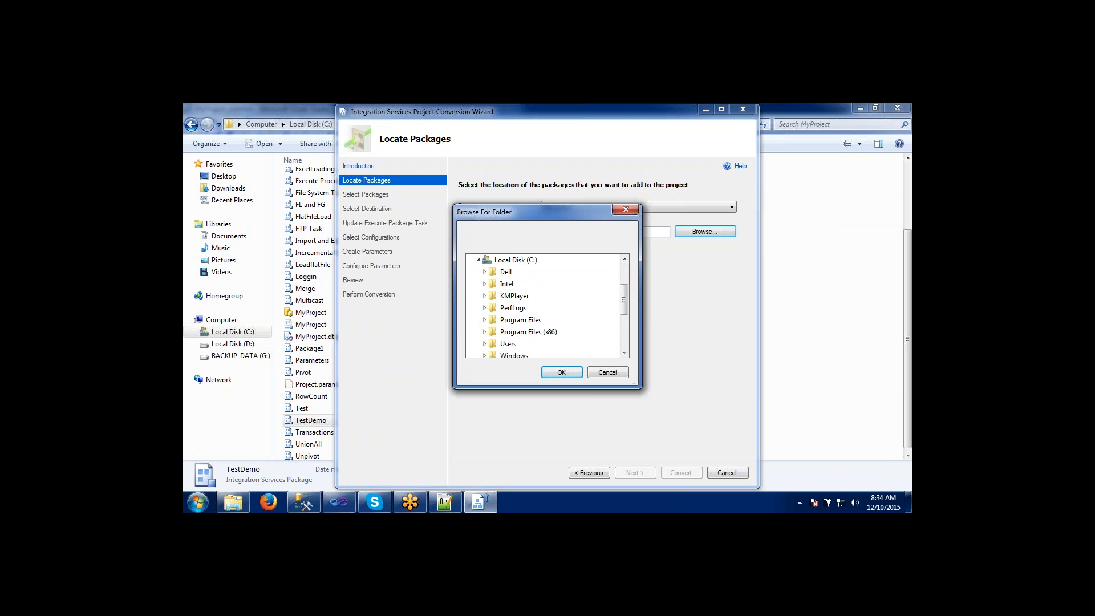
mouse_move(621, 302)
left_mouse_down()
mouse_move(622, 315)
mouse_move(624, 282)
left_mouse_up()
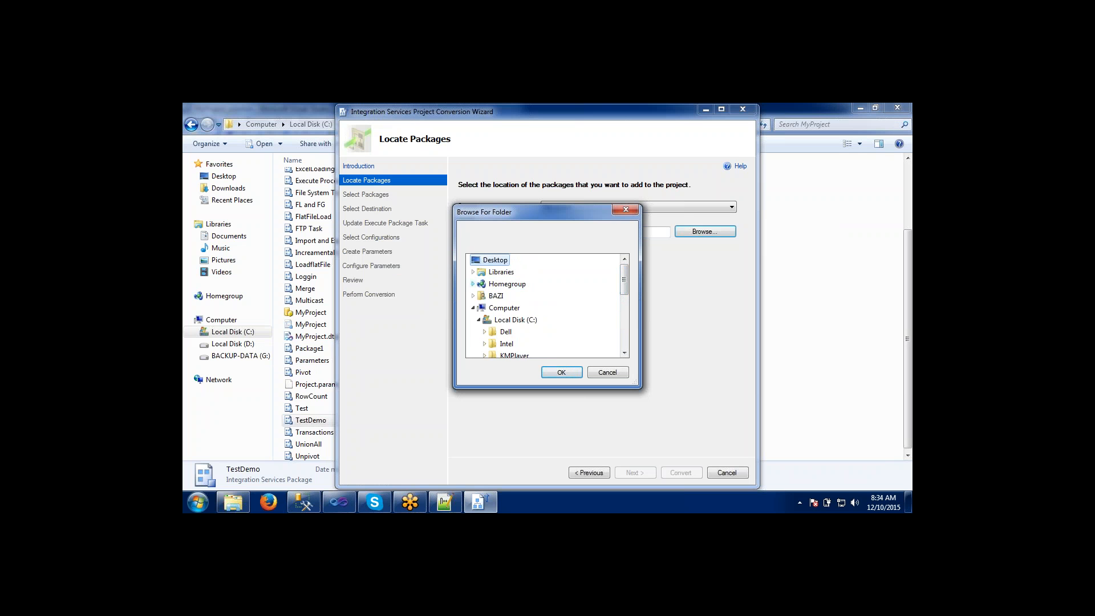
Expand the folder browser through Libraries, Documents, My Documents, Visual Studio 2010, Projects and MyProject_solution down to the MyProject folder's subfolders.
left_click(473, 273)
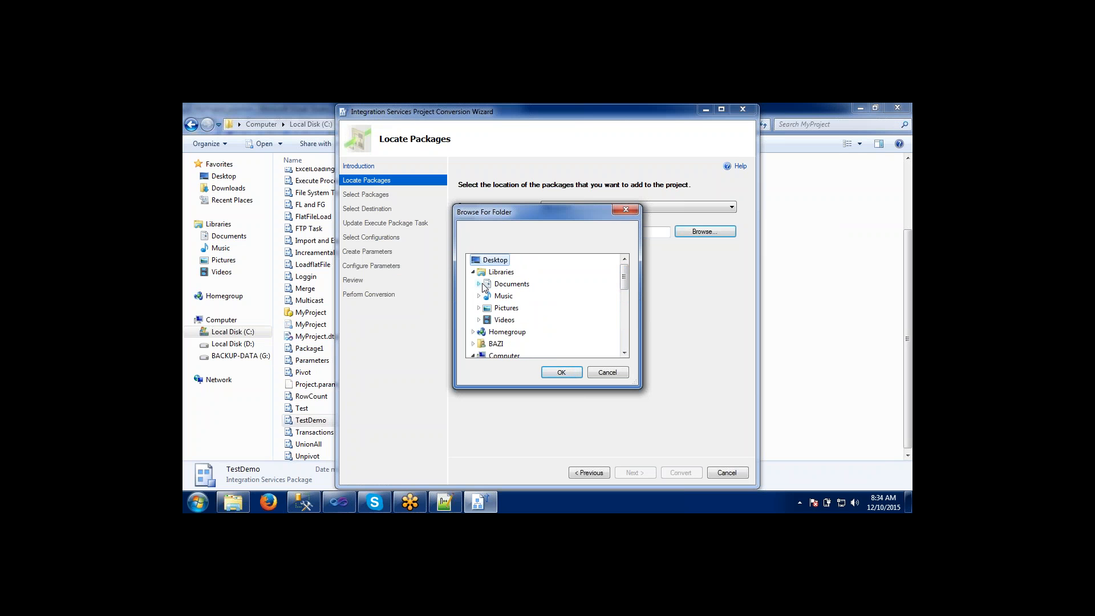
left_click(479, 284)
left_click(484, 296)
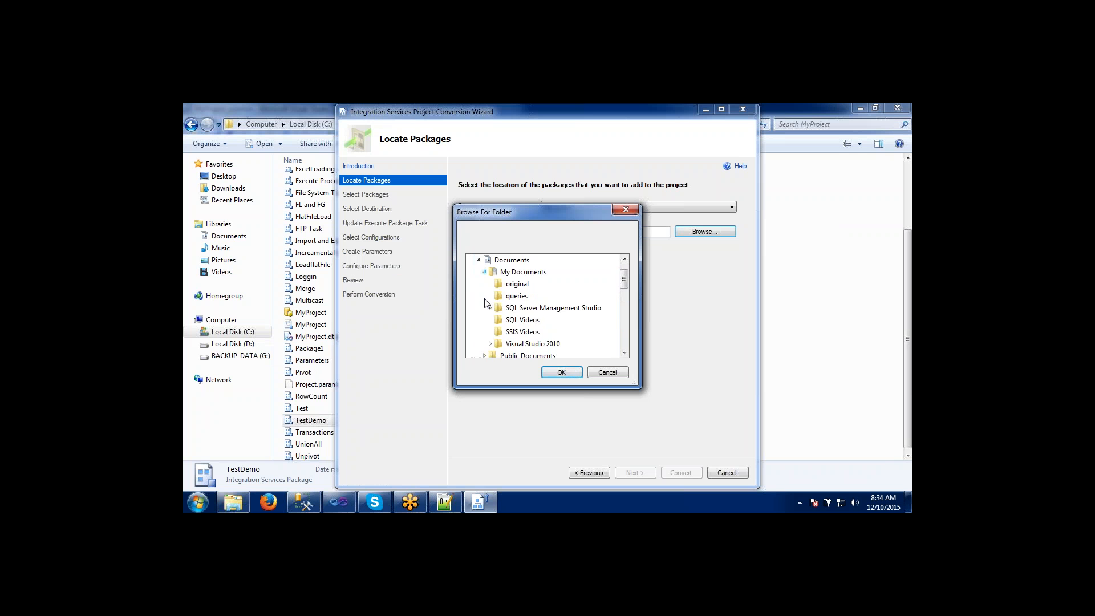
double_click(532, 344)
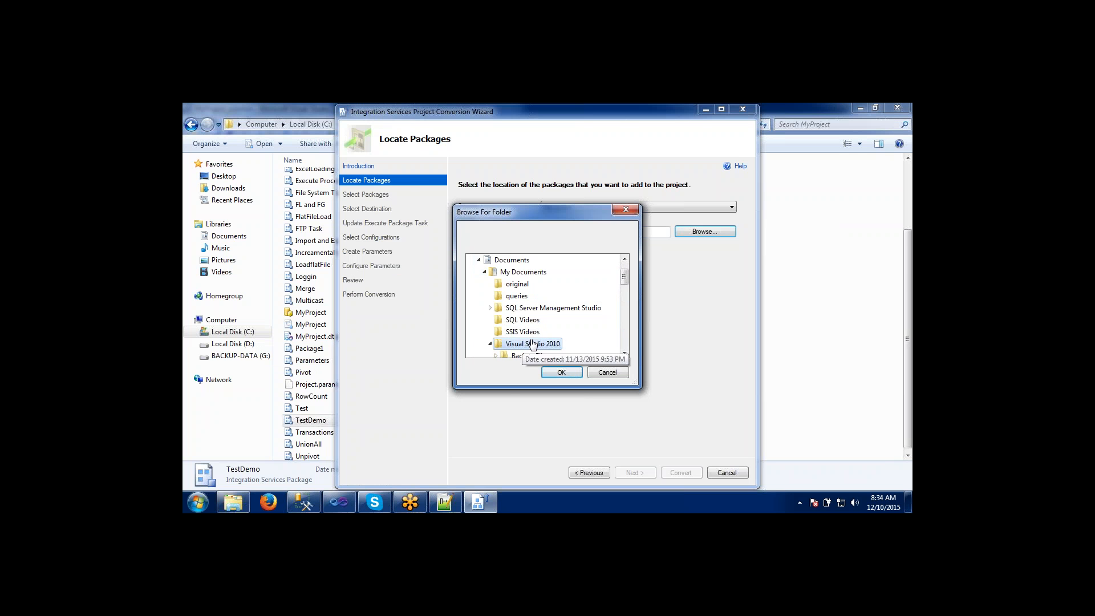
left_click_drag(624, 279, 624, 289)
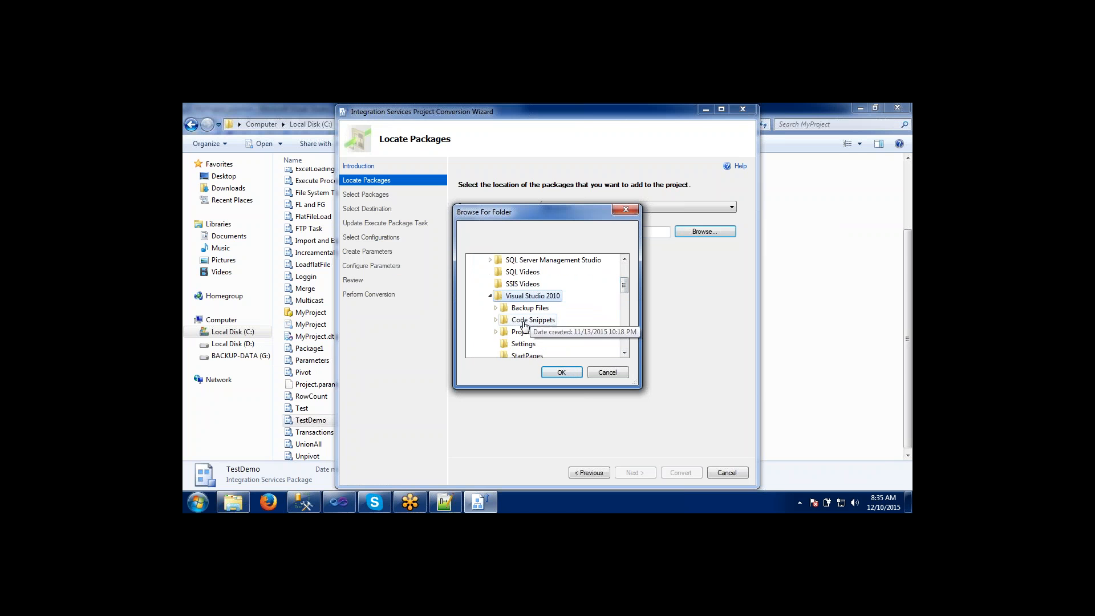
left_click(495, 333)
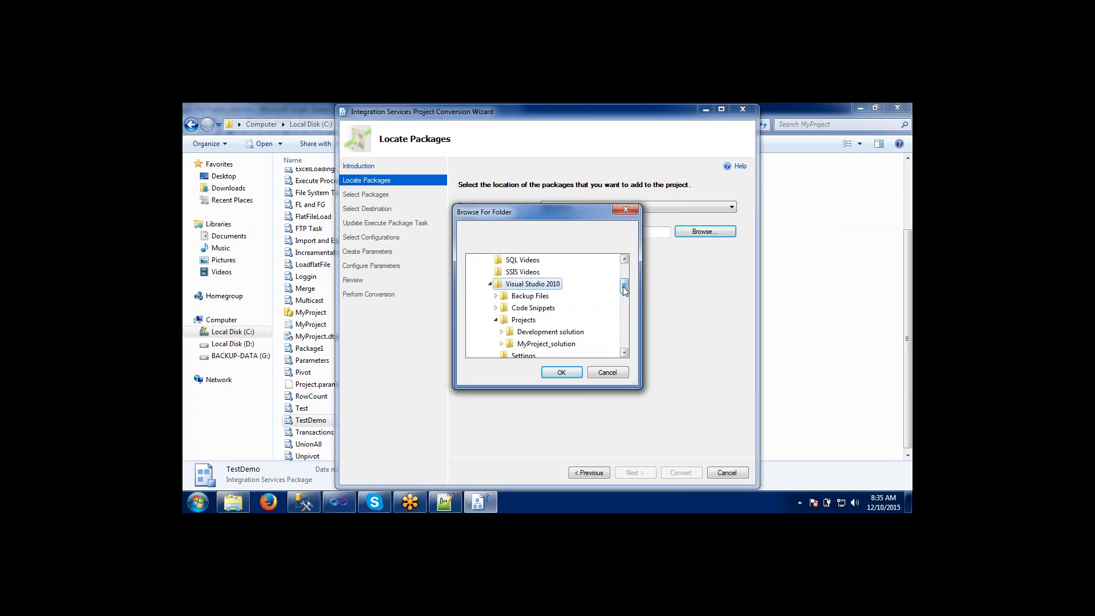
left_click_drag(624, 286, 624, 294)
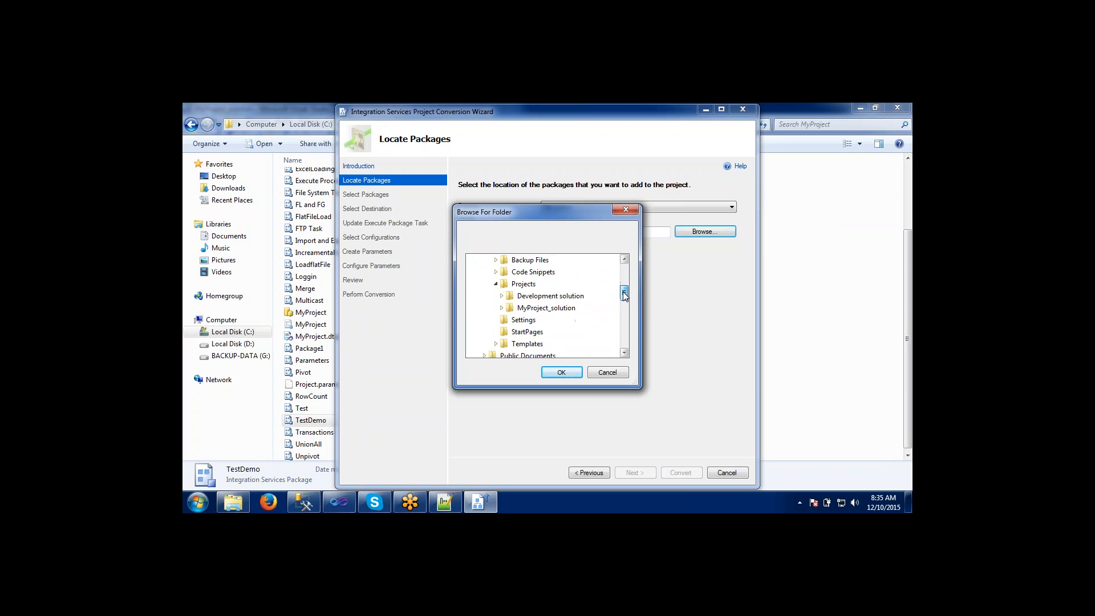
left_click(502, 308)
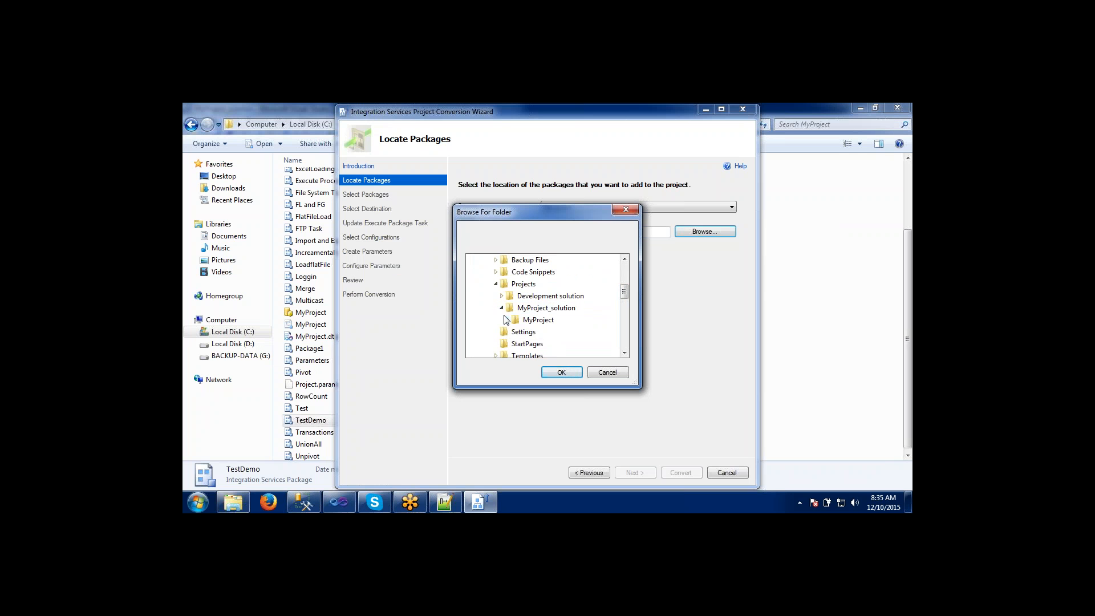
left_click(507, 320)
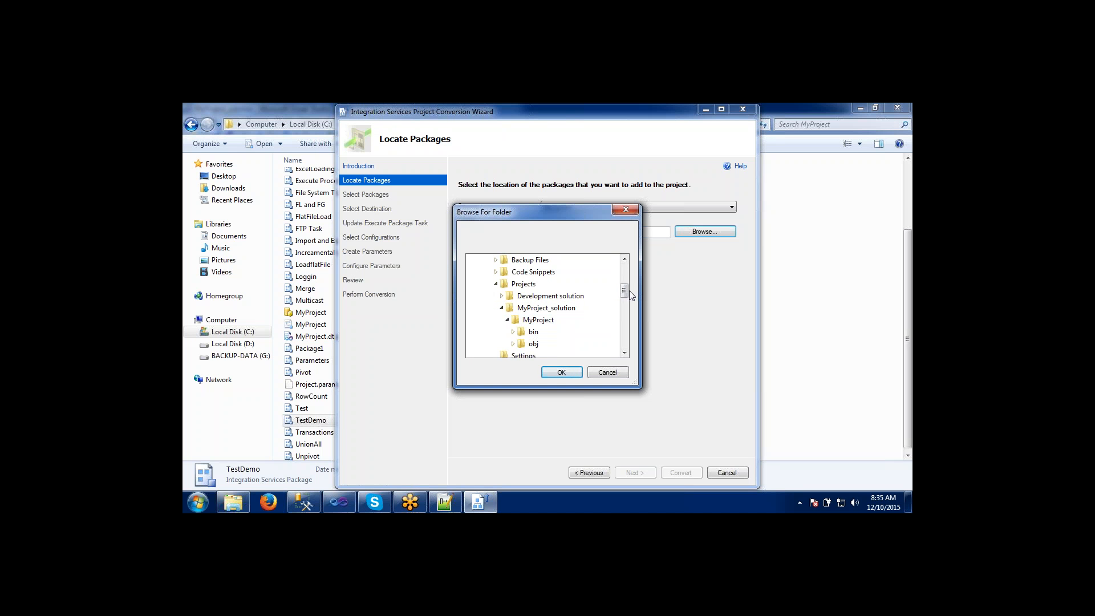
Check MyProject's bin and obj subfolders, set MyProject itself as the package source folder and continue to package selection.
left_click_drag(623, 290, 625, 303)
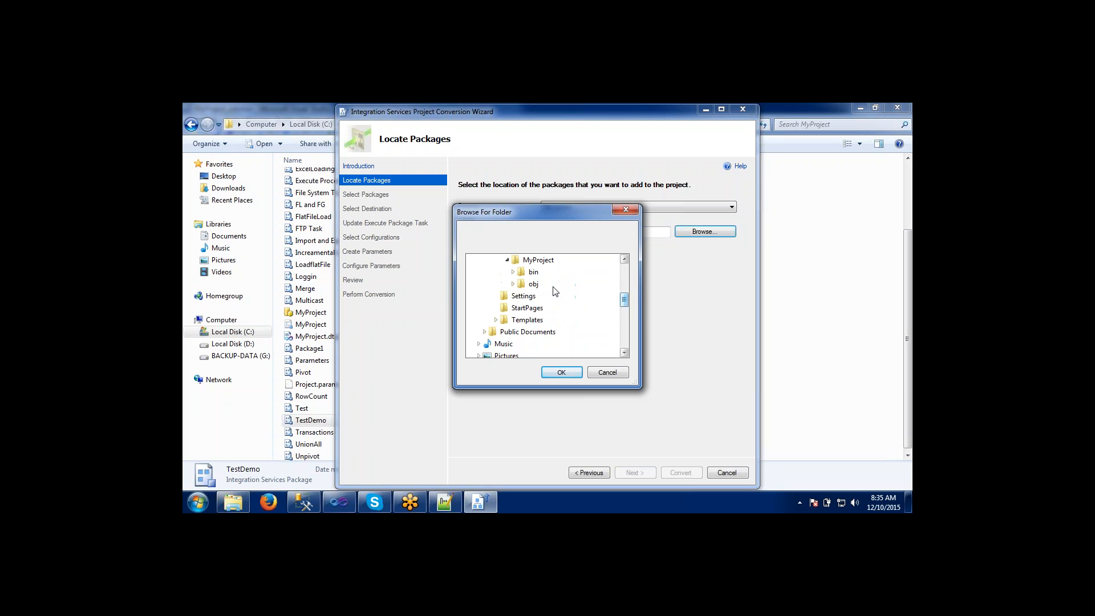
left_click(512, 273)
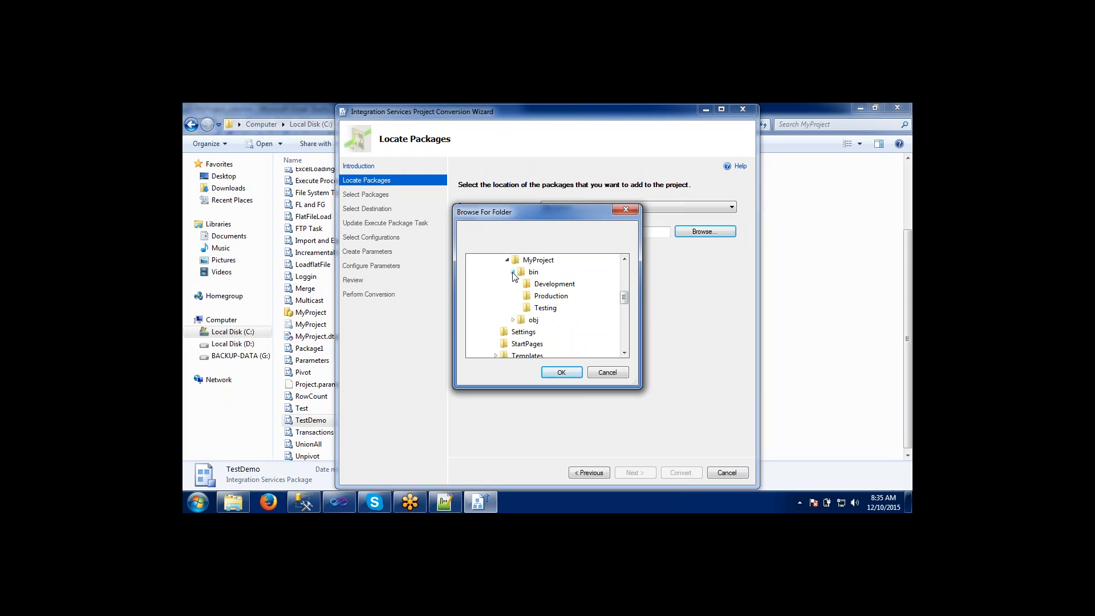
left_click(512, 272)
left_click(514, 284)
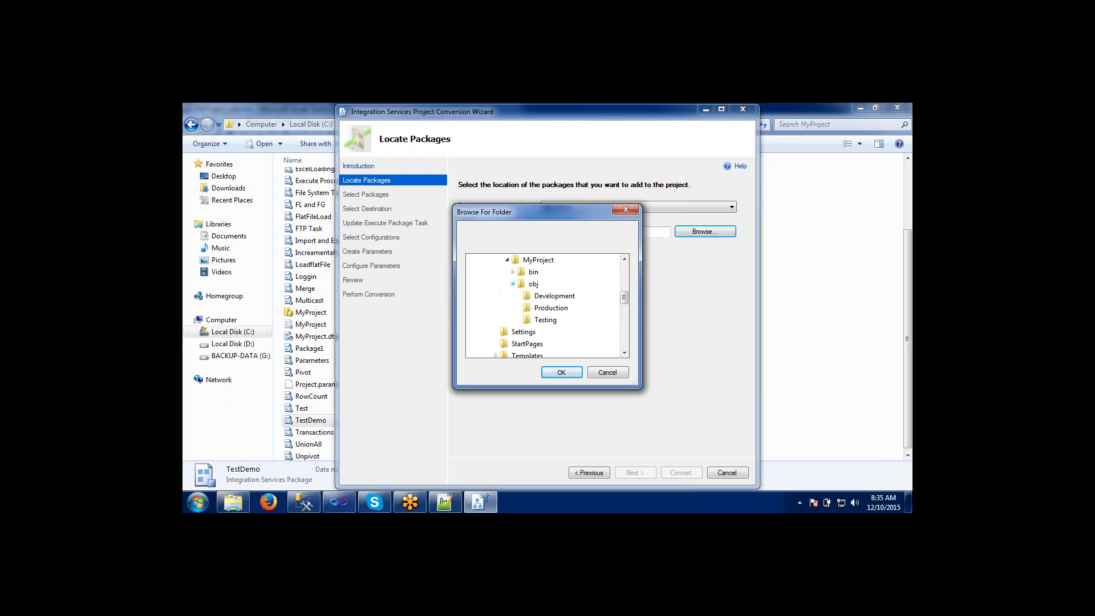
left_click(513, 285)
left_click(537, 261)
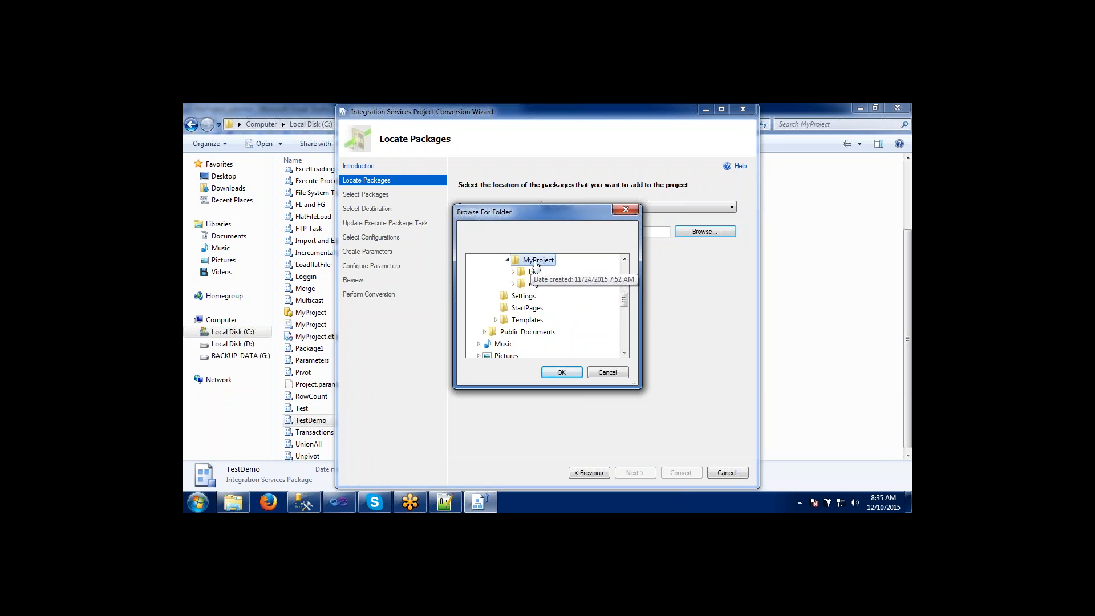
left_click(562, 373)
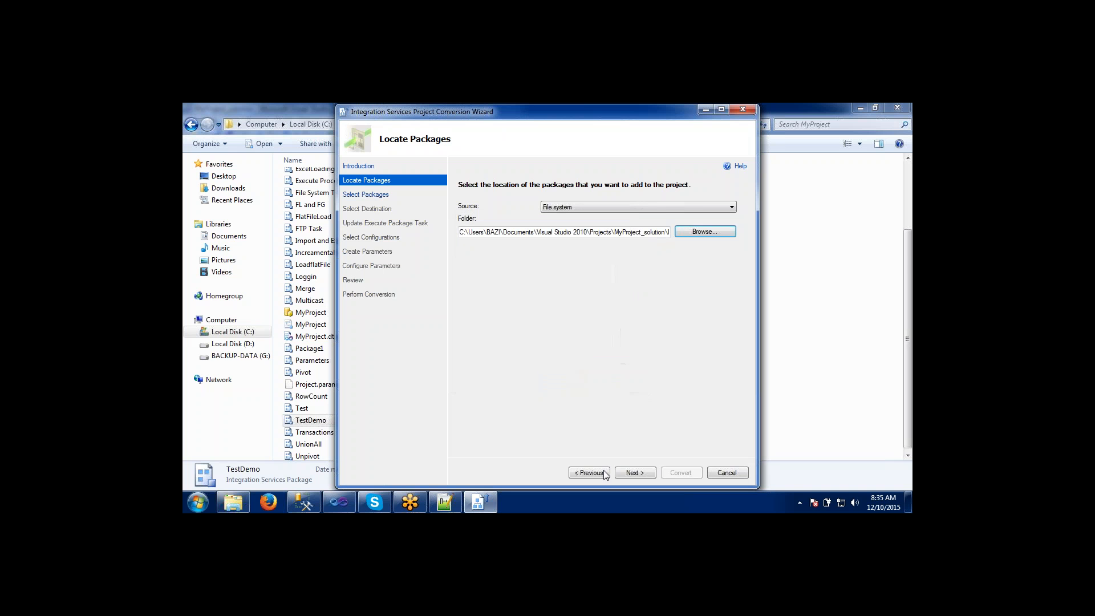
left_click(637, 473)
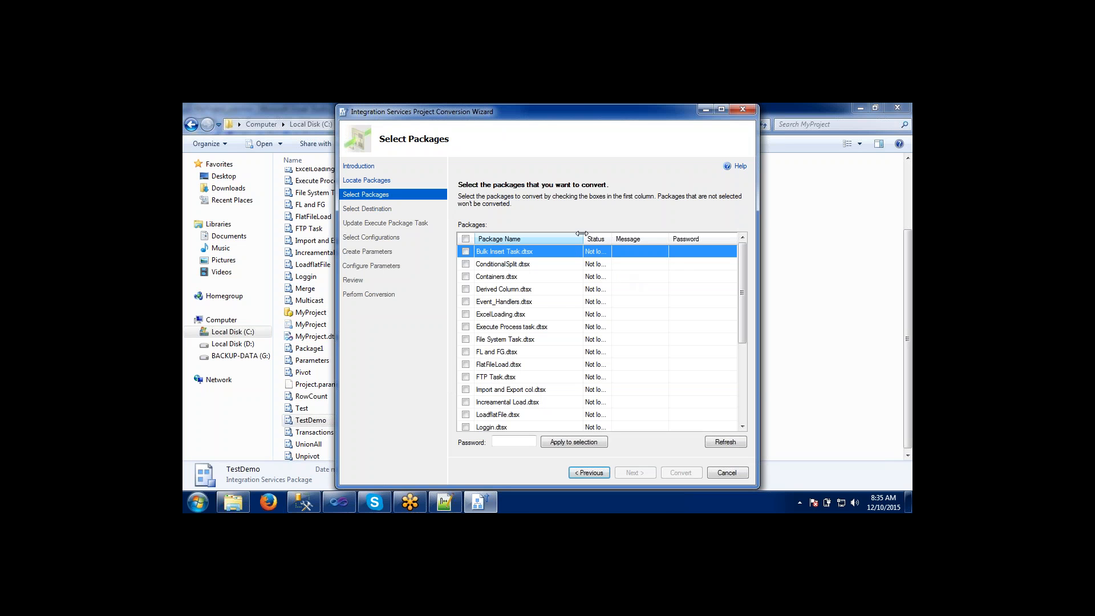
Select only TestDemo.dtsx for conversion and continue to the destination settings.
left_click_drag(582, 234, 668, 238)
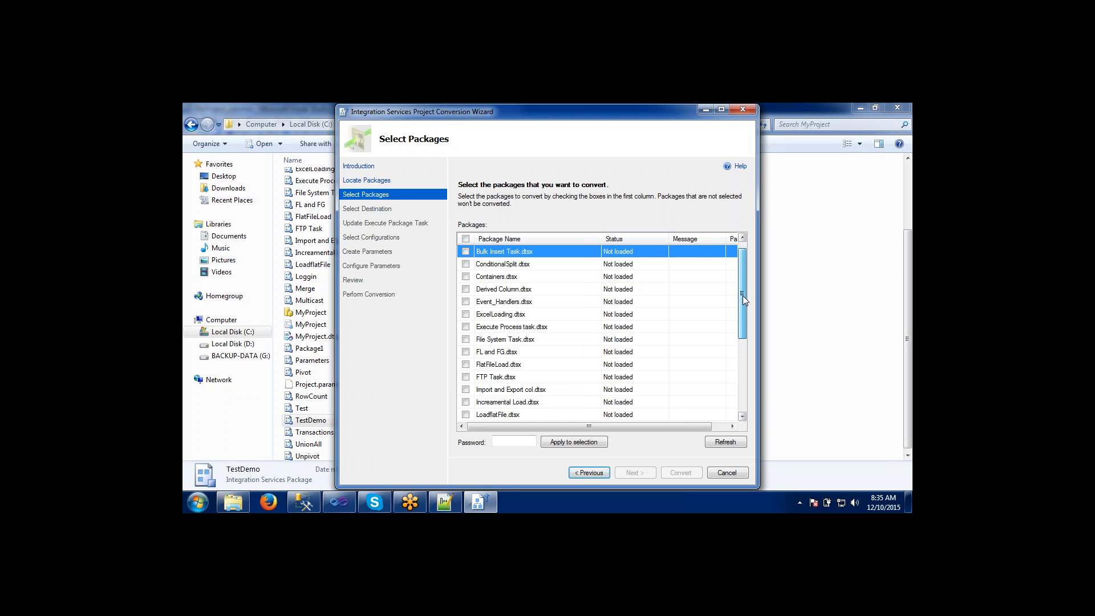
left_click_drag(743, 295, 737, 377)
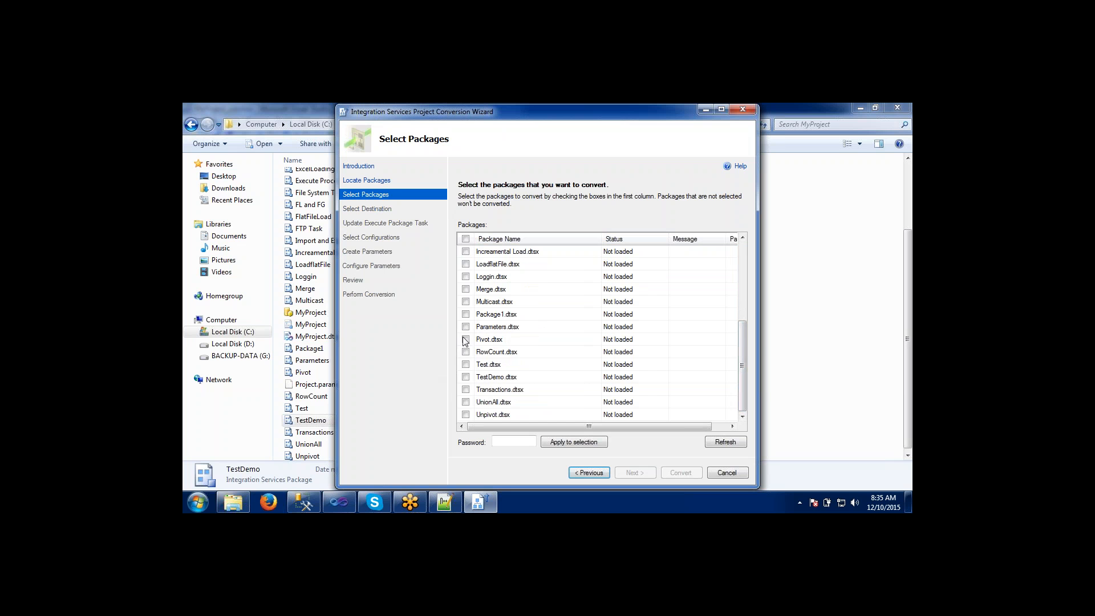
left_click(467, 377)
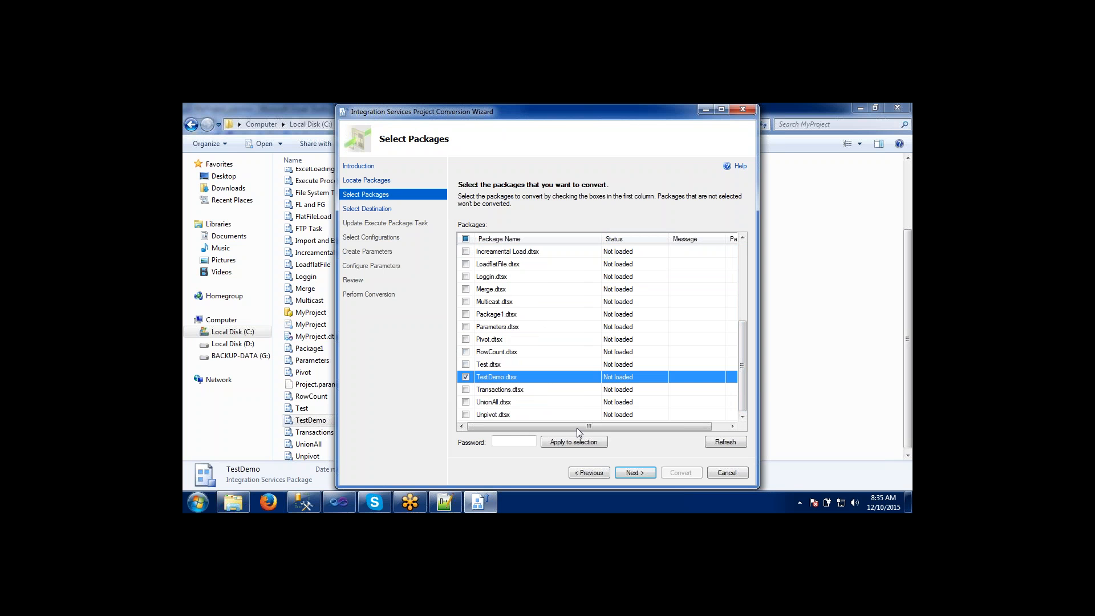
left_click(627, 473)
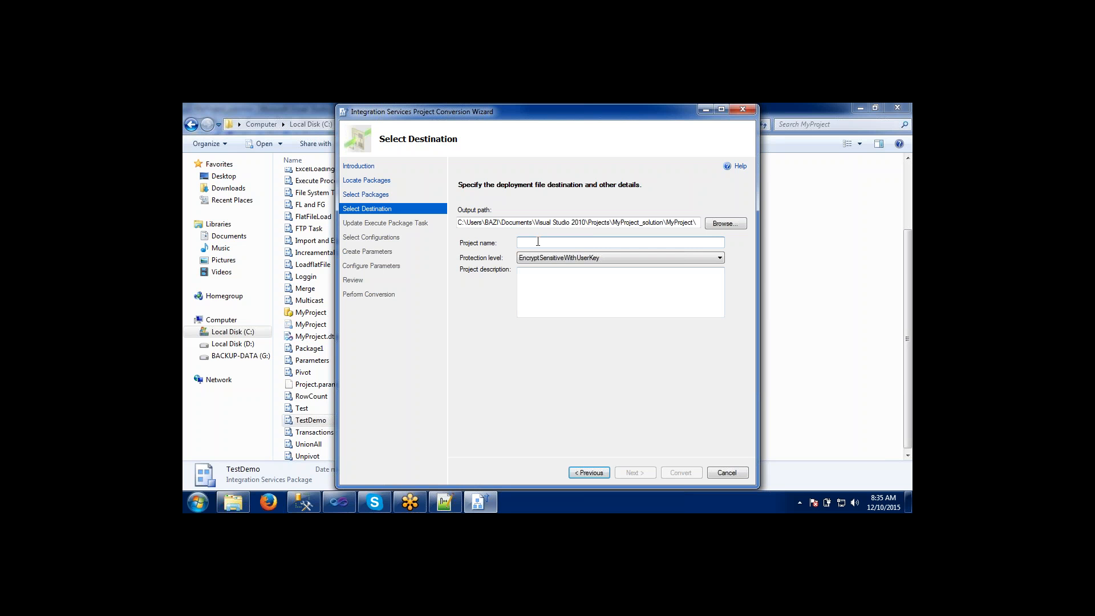
Check the existing project's name under SSISDB in SQL Server Management Studio and return to the conversion wizard.
key("alt+Tab")
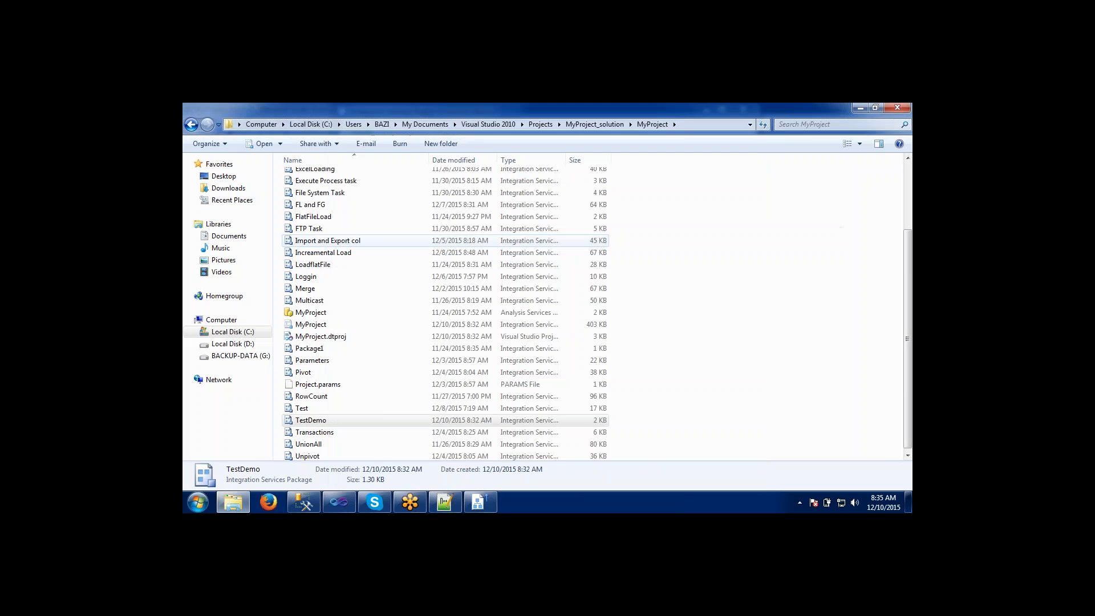
left_click(313, 499)
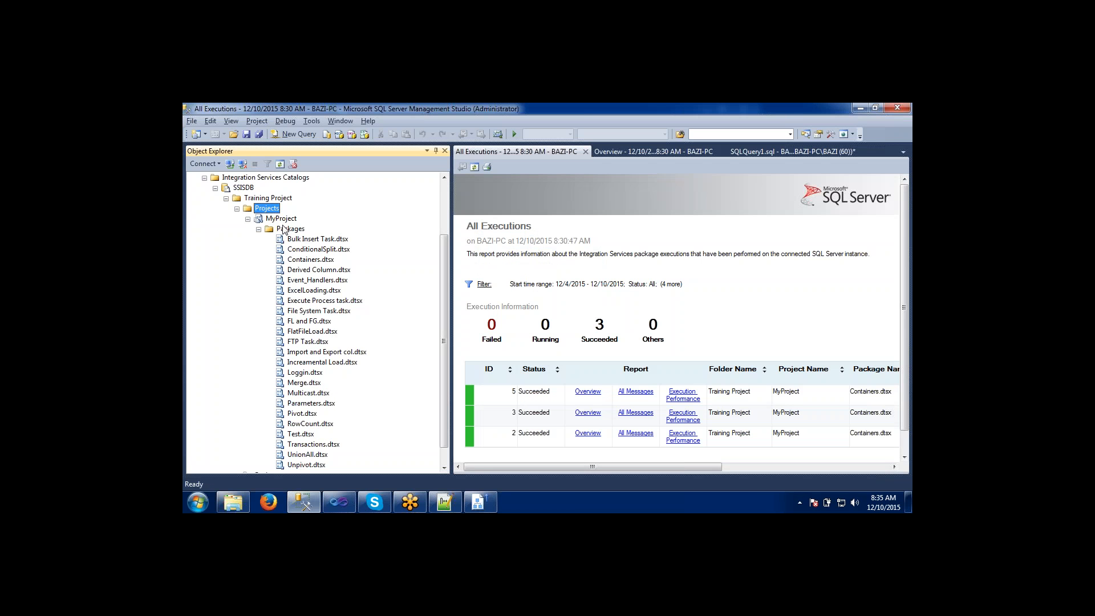
key("alt+Tab")
left_click(481, 501)
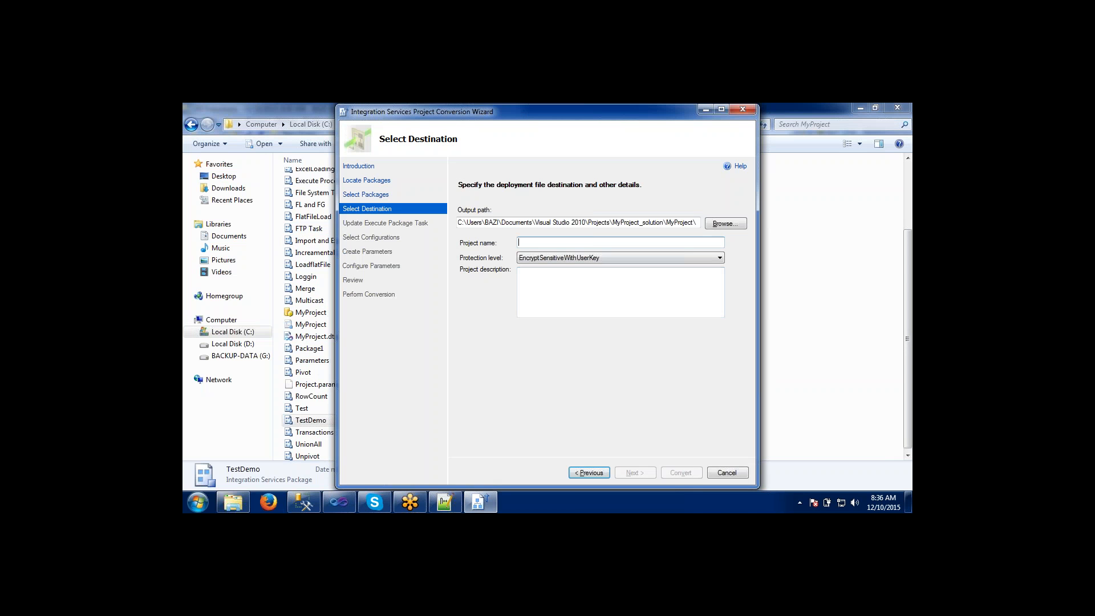
Set the converted project's name to Myproject and proceed to the configurations page, keeping the default output path and protection level.
type("Mypro")
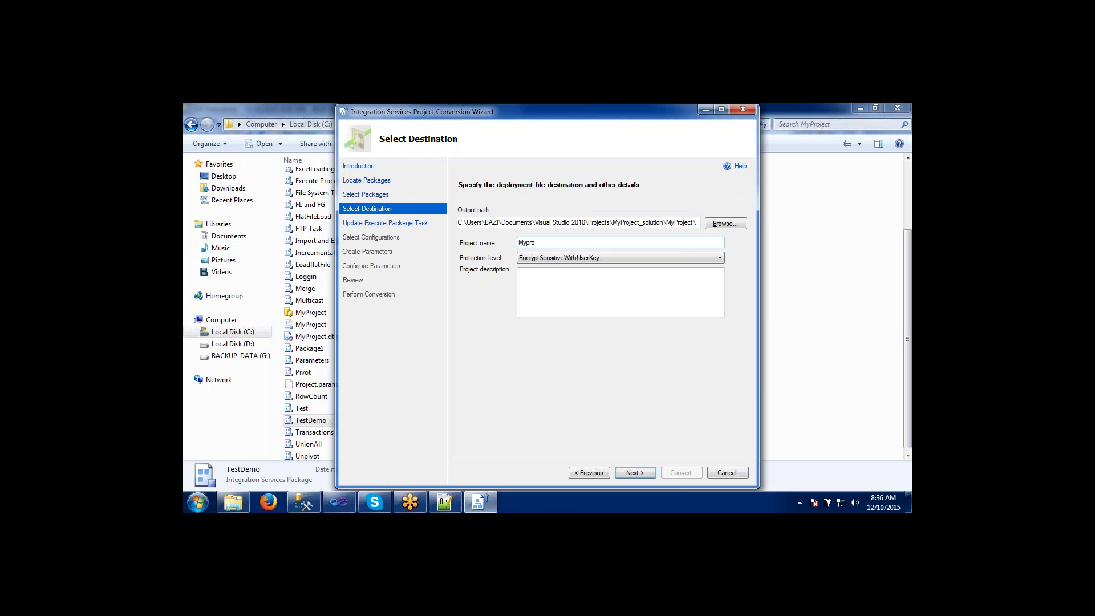
type("ject")
left_click(640, 480)
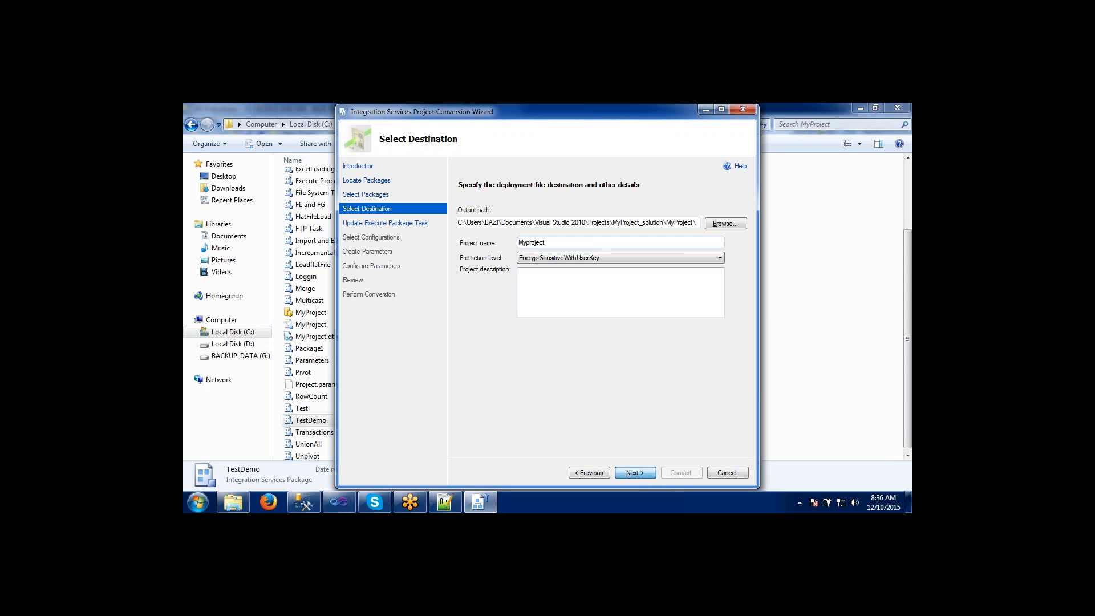
left_click(635, 472)
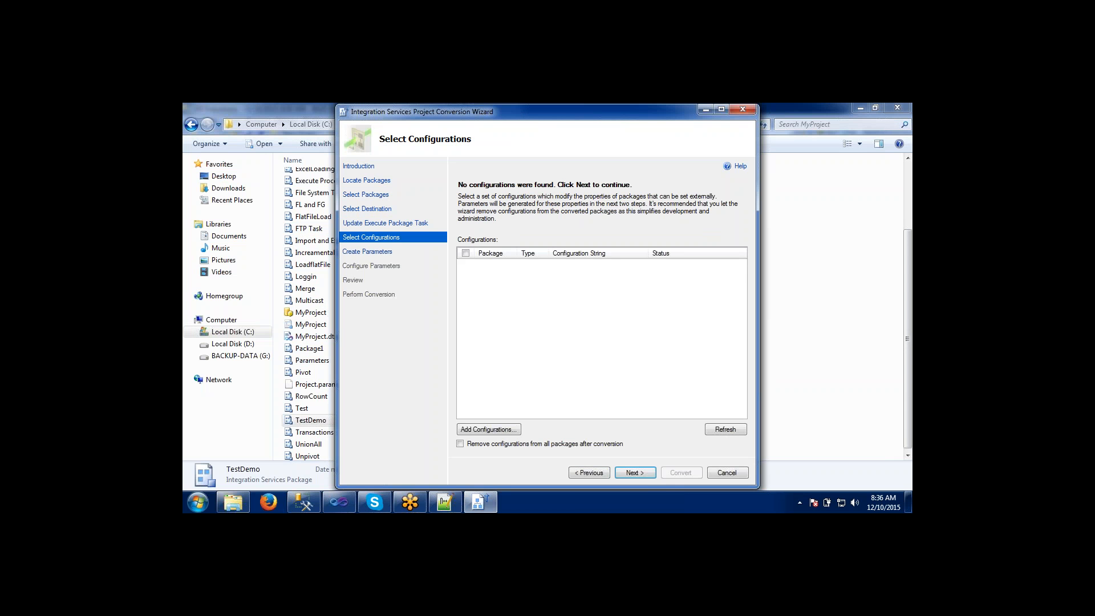
Convert TestDemo.dtsx without adding configurations or parameters, and close the conversion wizard.
left_click(635, 473)
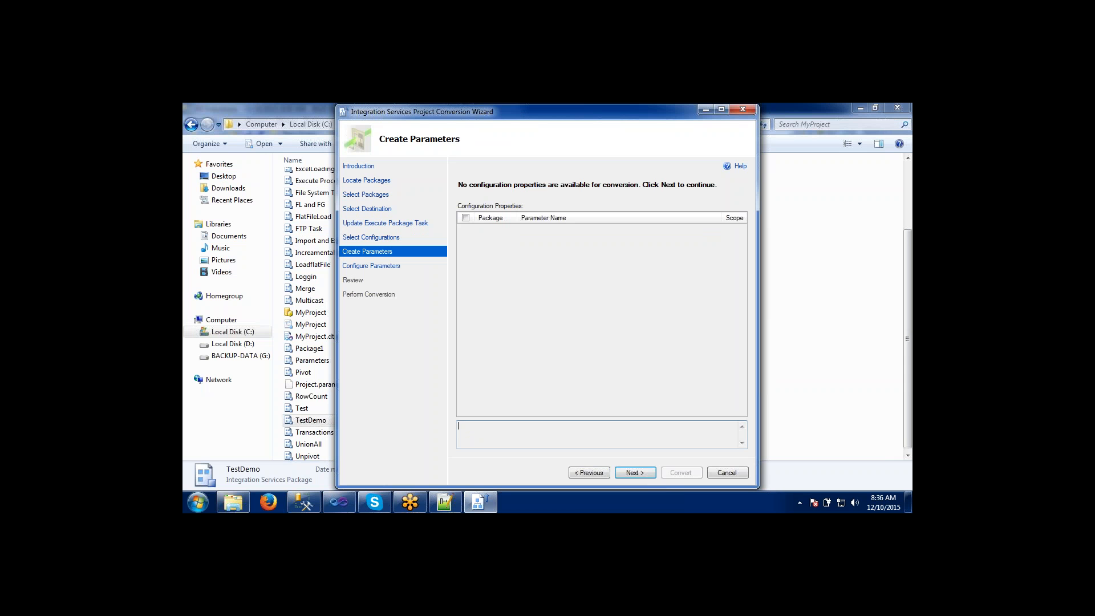
key("Return")
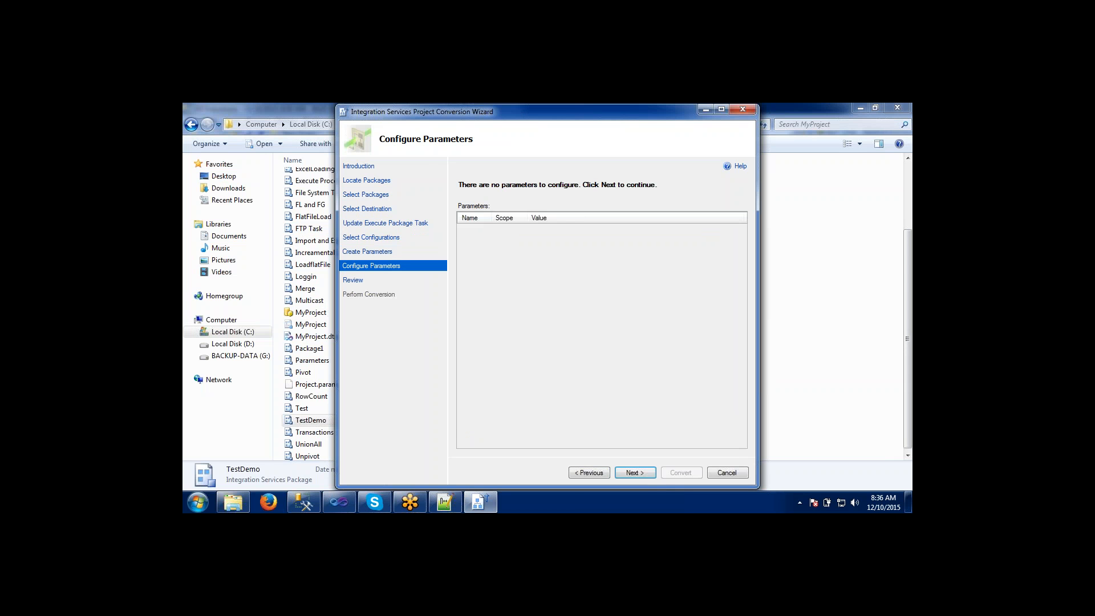
key("Return")
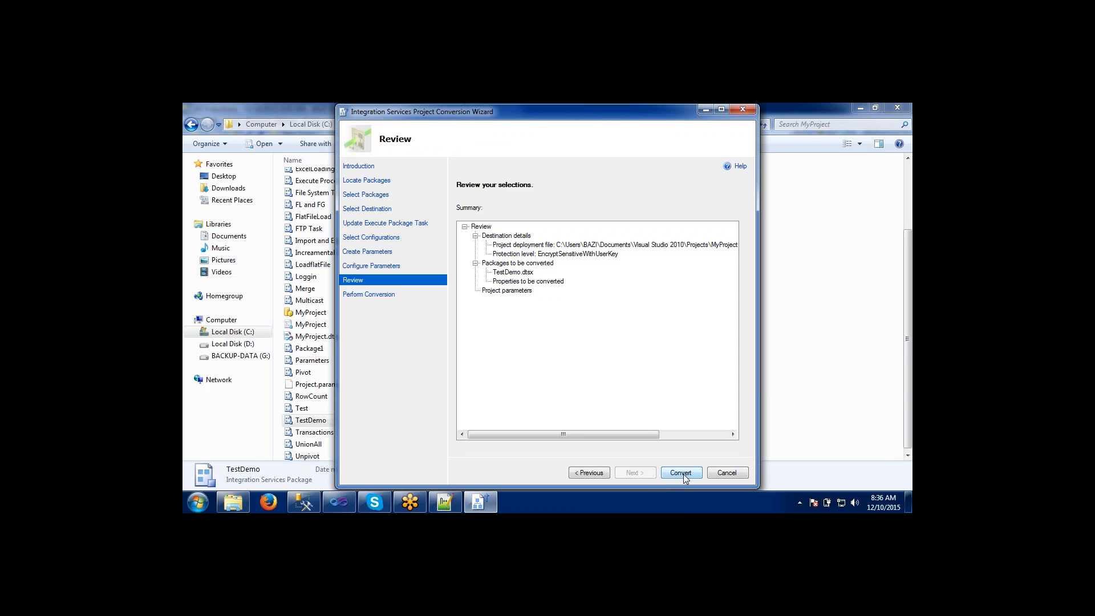
left_click(684, 474)
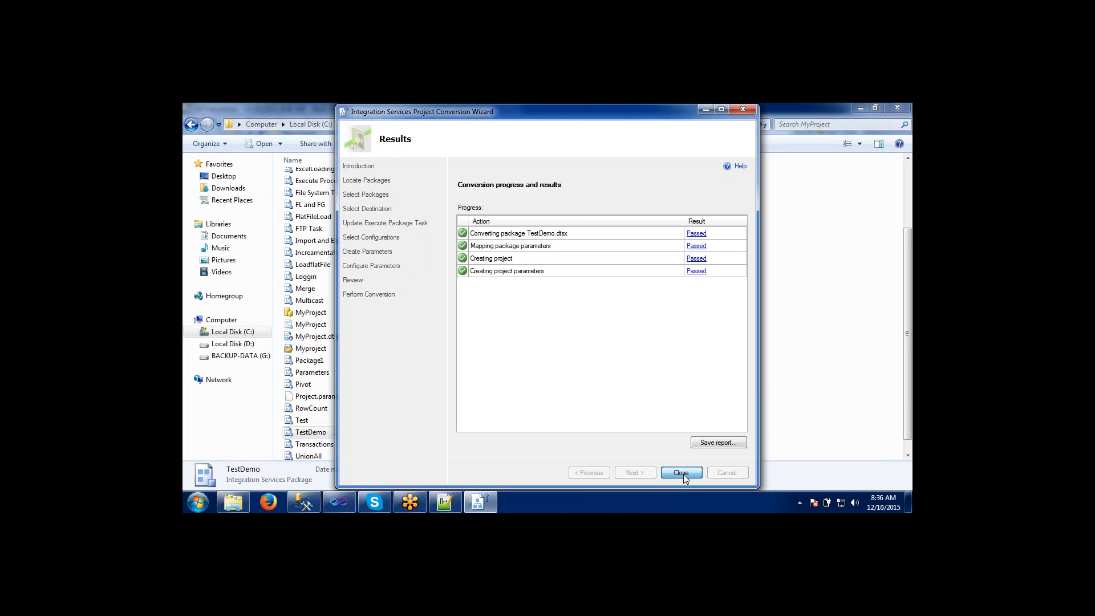
left_click(682, 473)
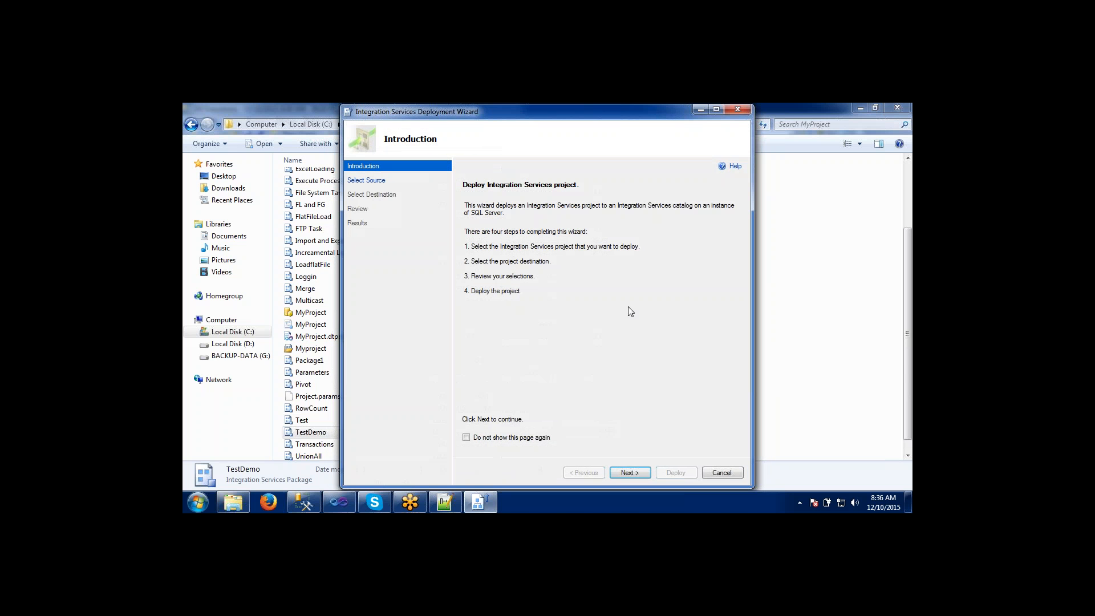
Deploy the converted project to /SSISDB/Training Project/Myproject, replacing the existing project, and close the deployment wizard.
left_click(630, 473)
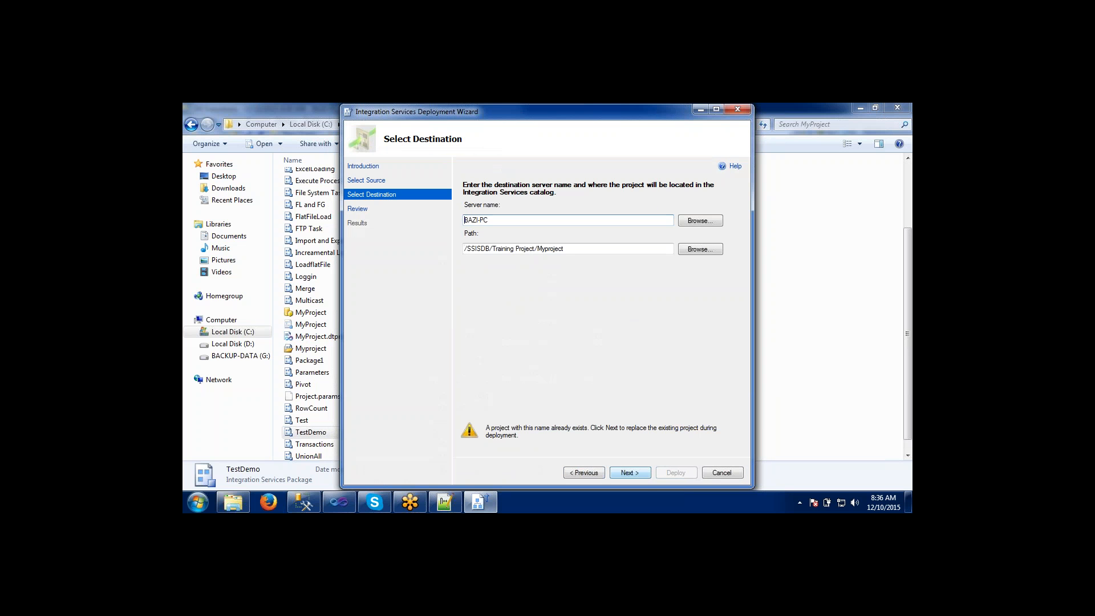
left_click(630, 473)
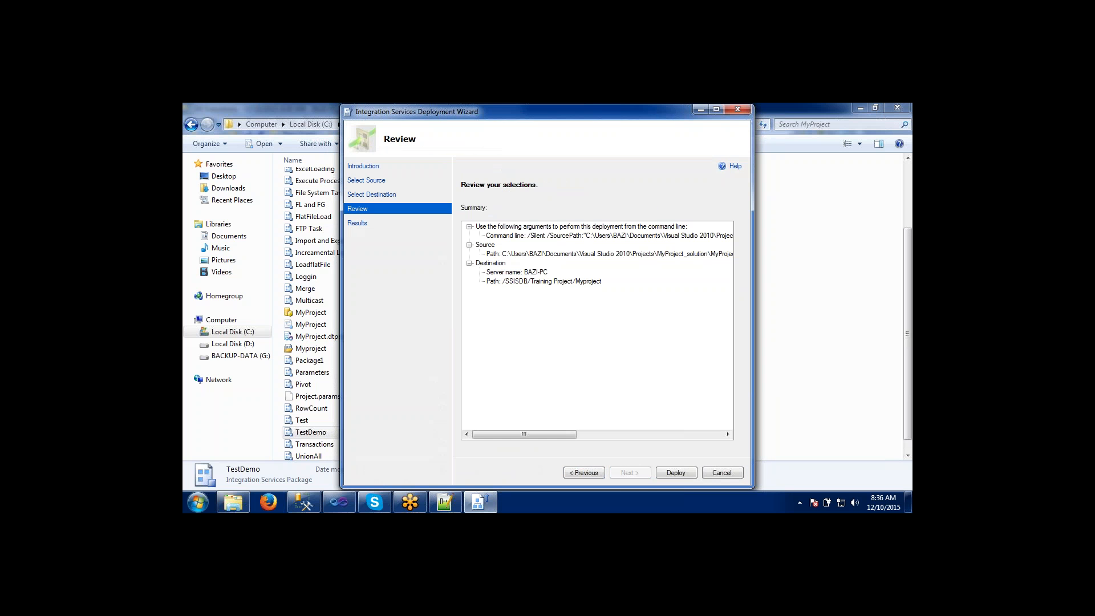
left_click(663, 472)
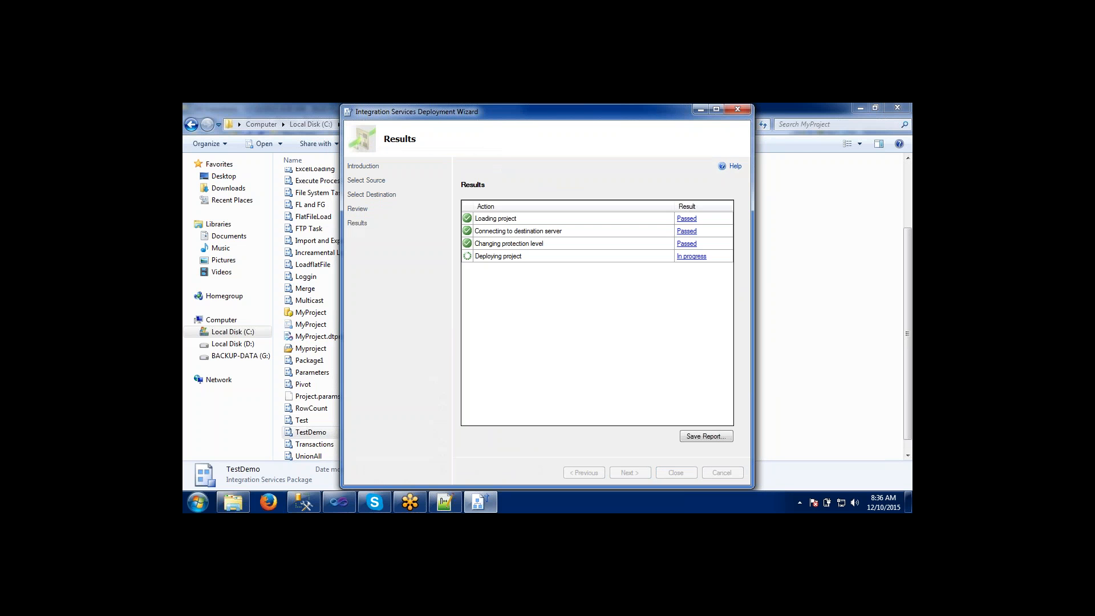
left_click(666, 474)
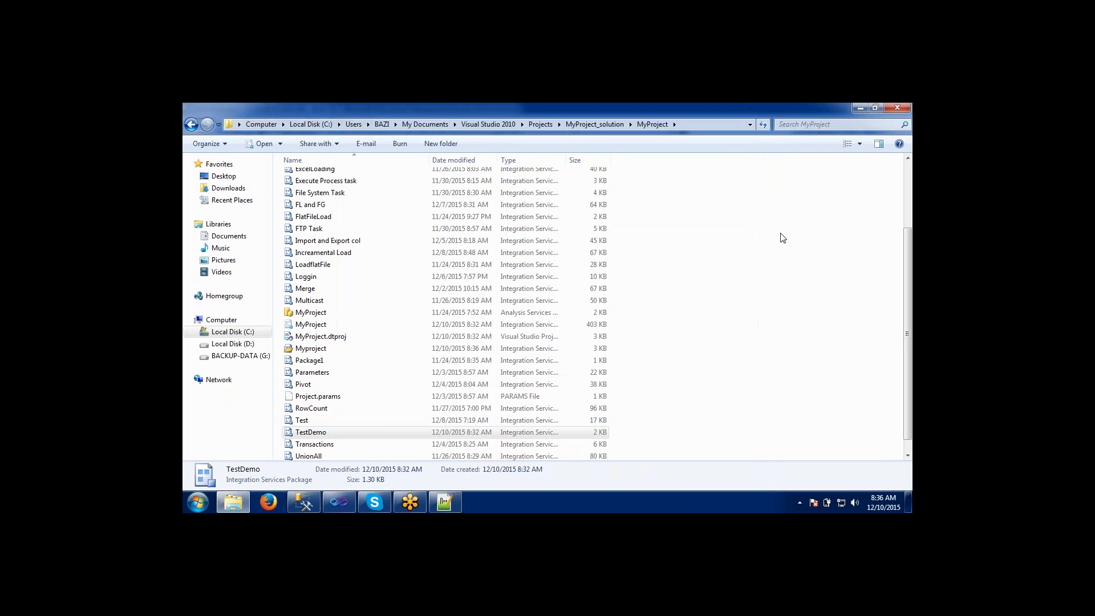
Switch to SQL Server Management Studio, refresh the Projects folder and examine the packages under MyProject.
left_click(860, 108)
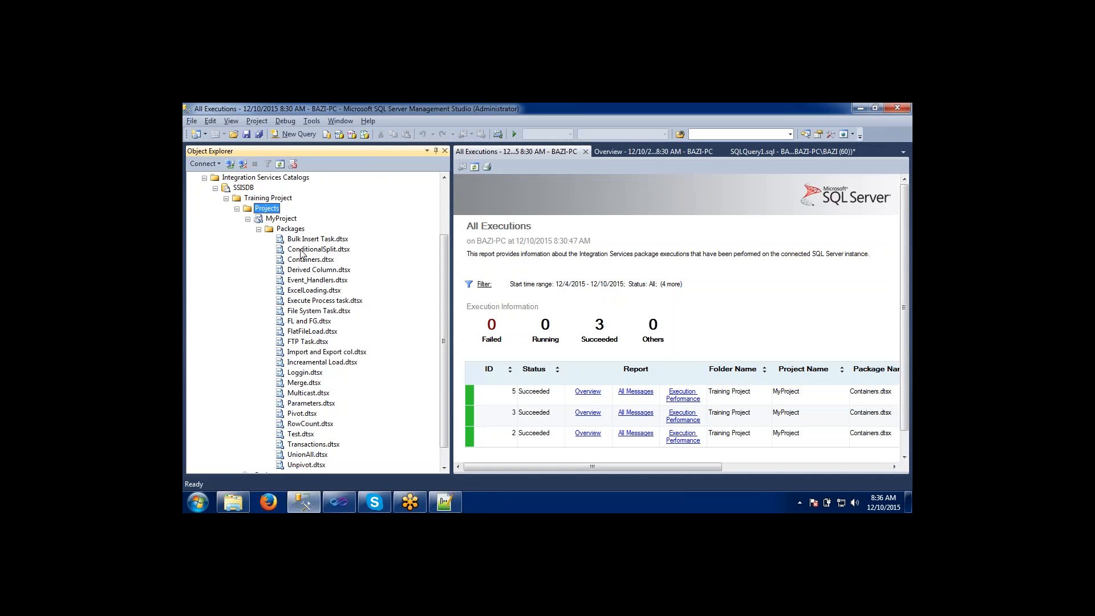
left_click(274, 164)
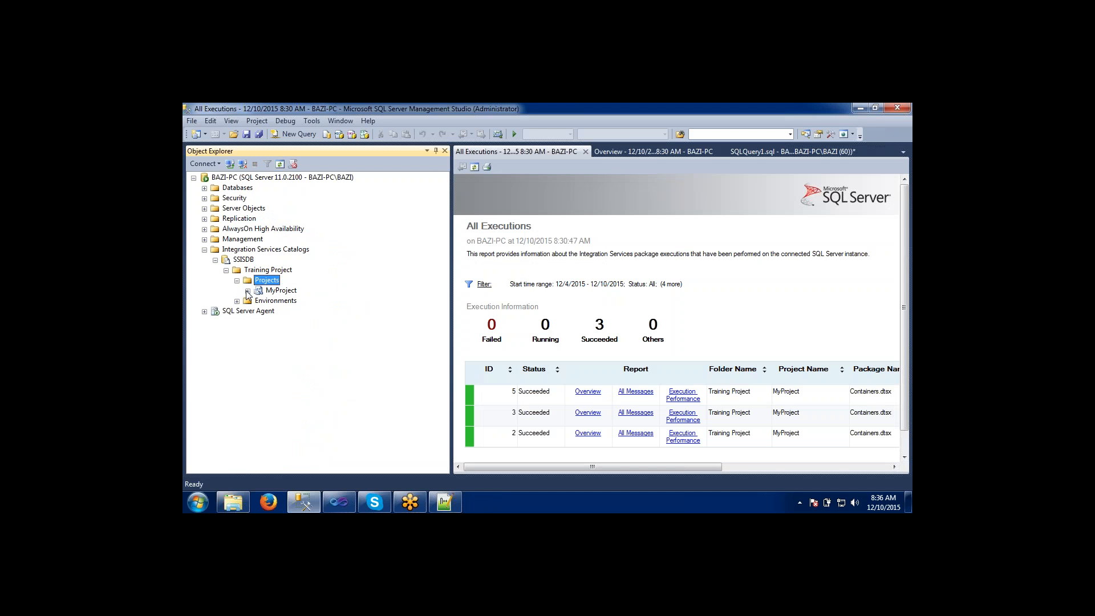
left_click(247, 291)
left_click(259, 301)
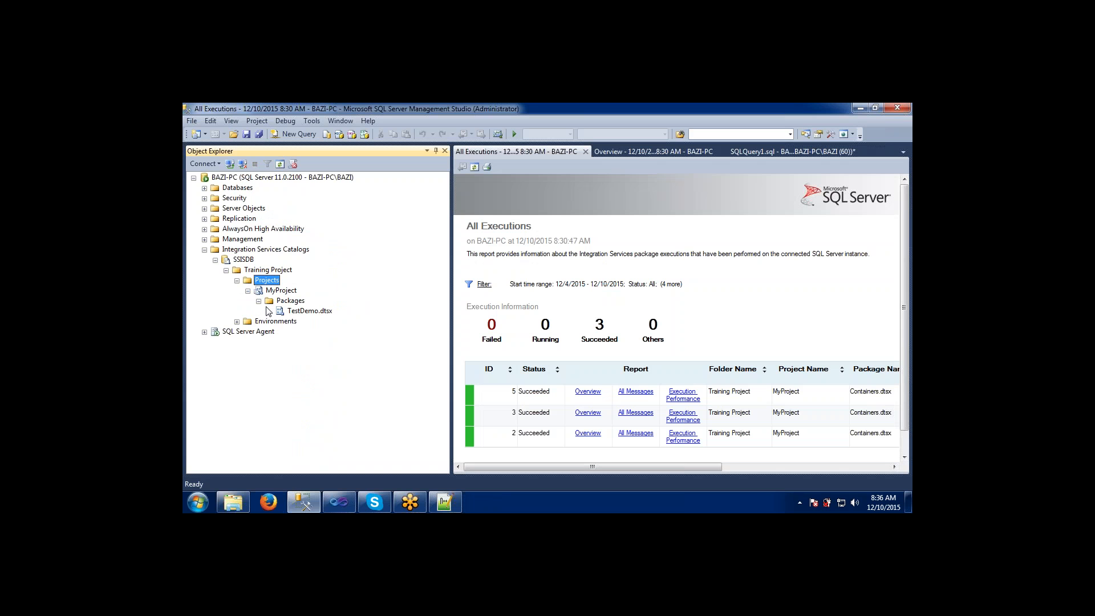
left_click(286, 313)
Switch to Visual Studio and deploy the whole MyProject project to /SSISDB/Training Project/MyProject, closing the deployment wizard when done.
key("alt+Tab")
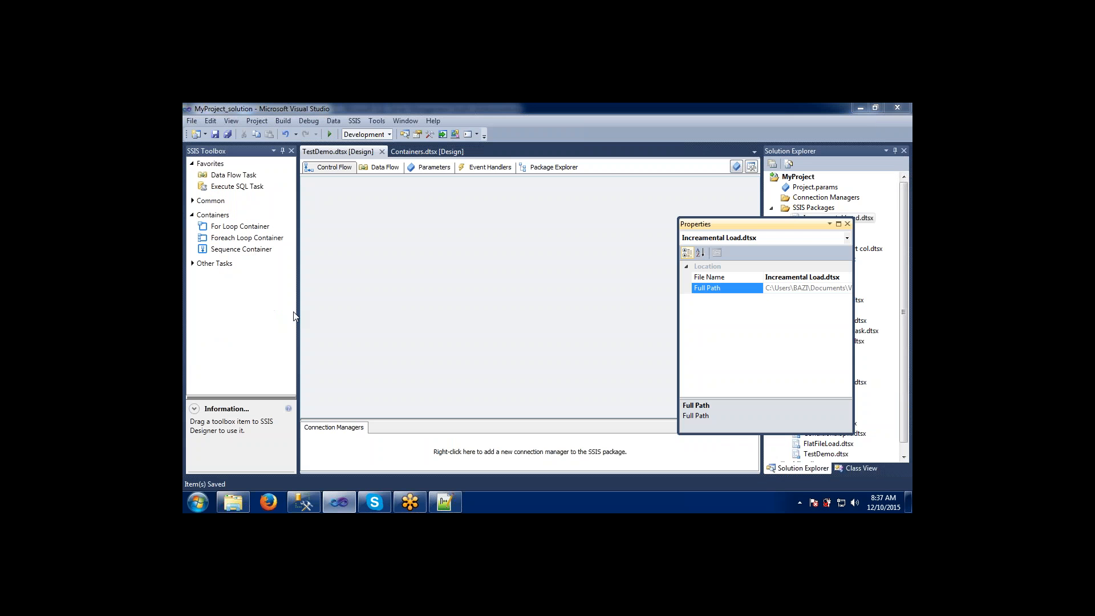
left_click(848, 224)
left_click(786, 178)
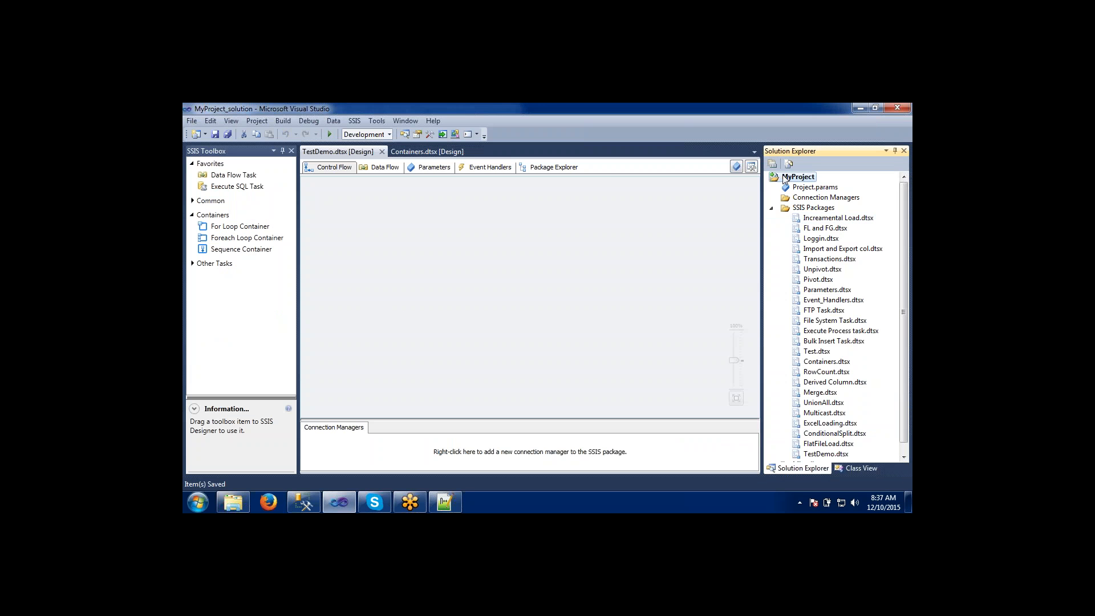
right_click(785, 178)
left_click(689, 183)
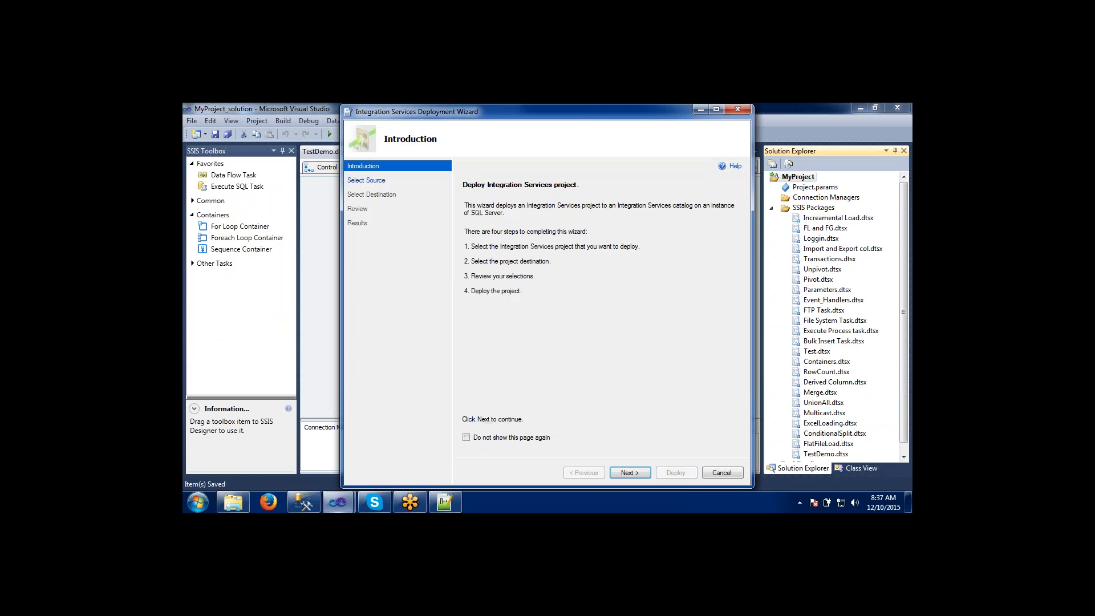
left_click(631, 473)
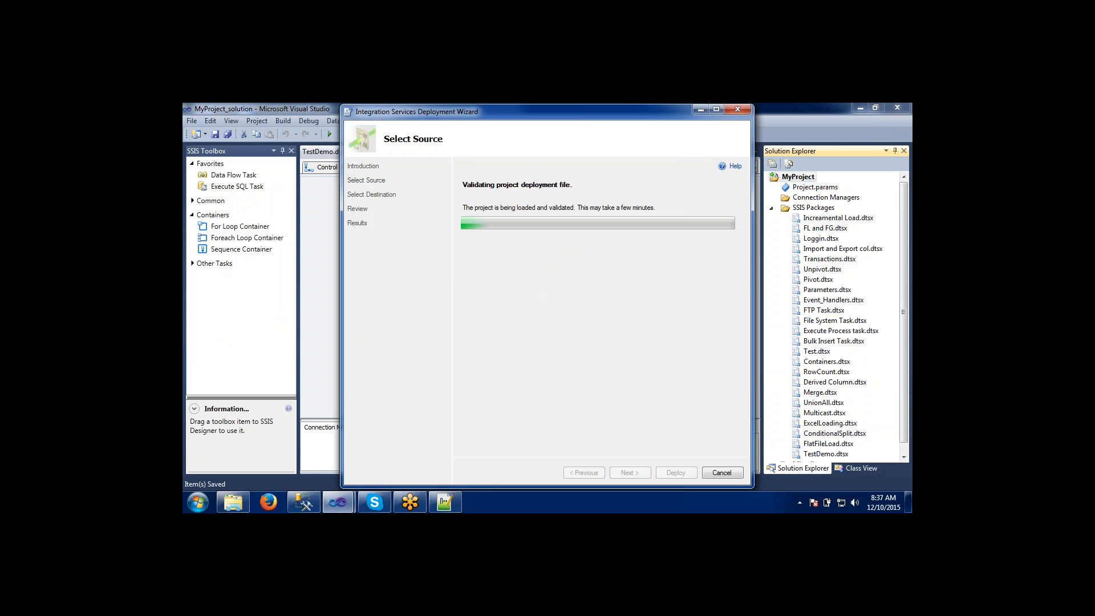
left_click(631, 473)
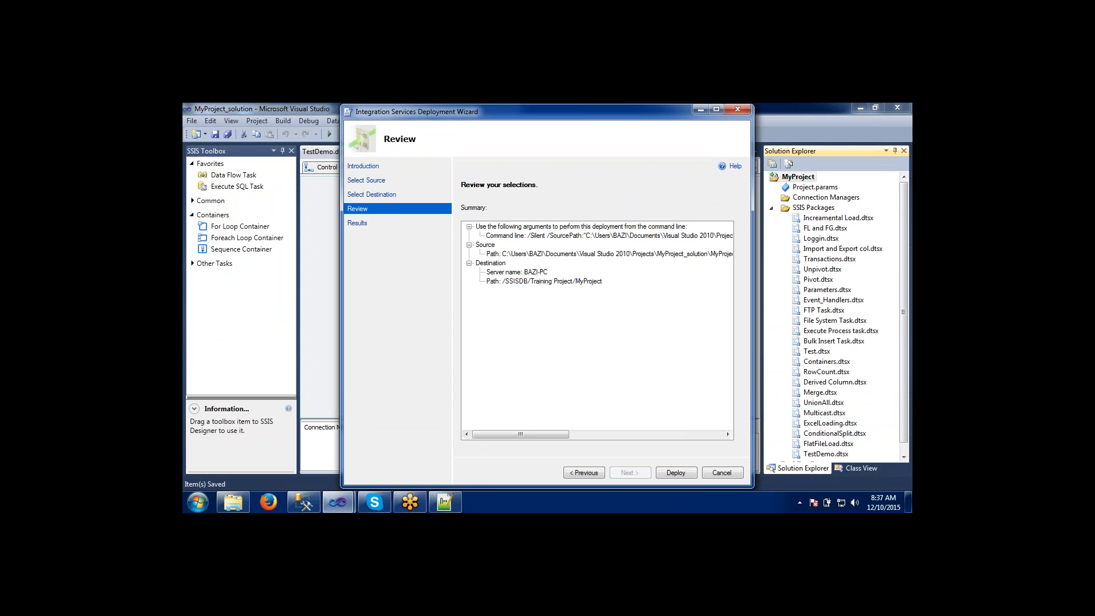
left_click(662, 473)
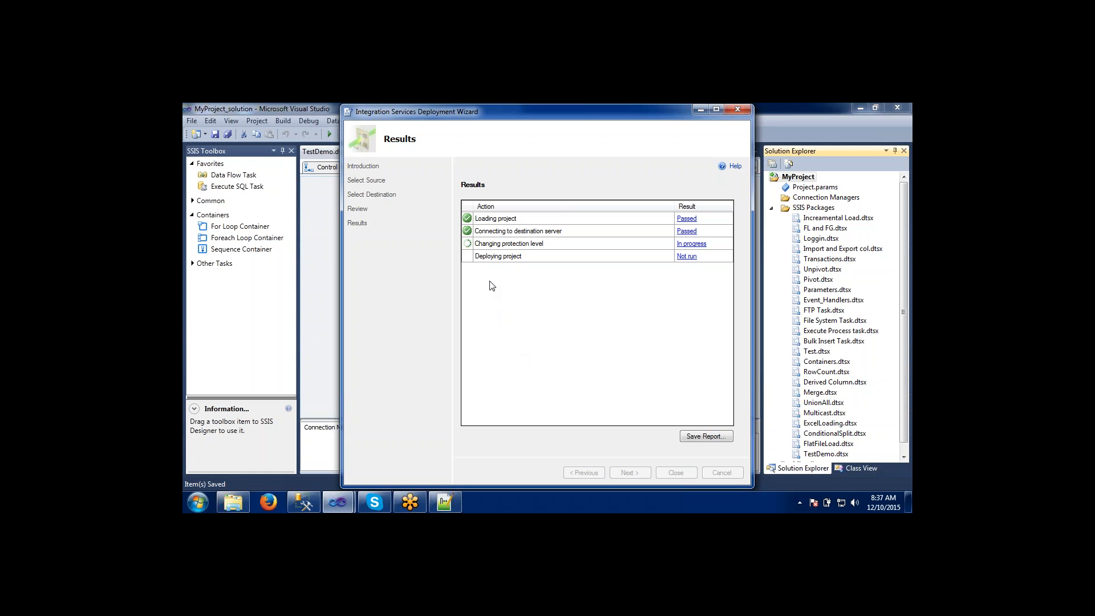
mouse_move(307, 500)
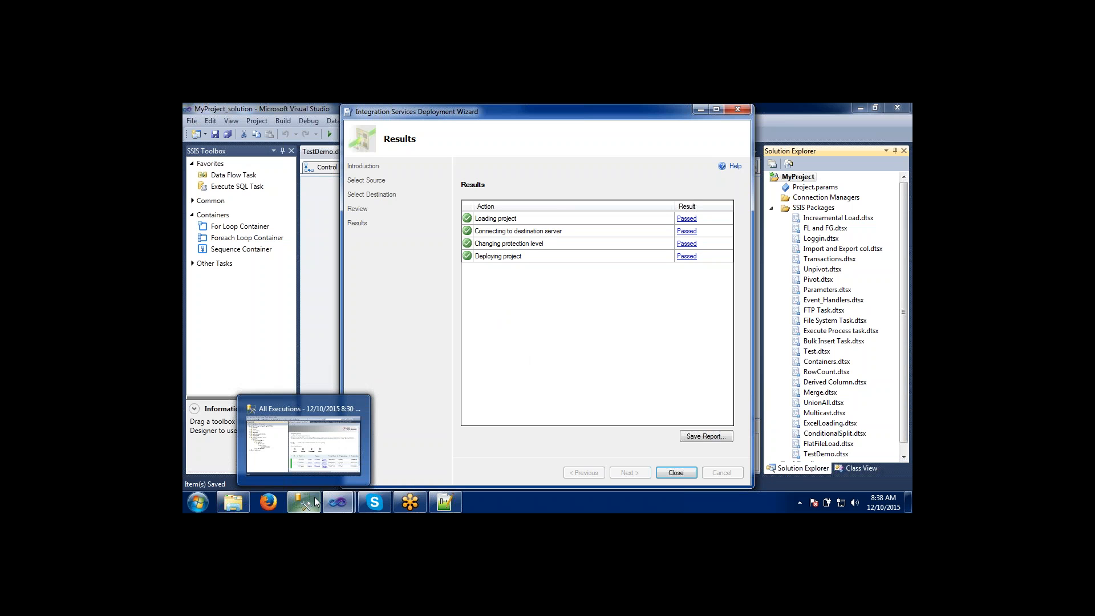
left_click(676, 473)
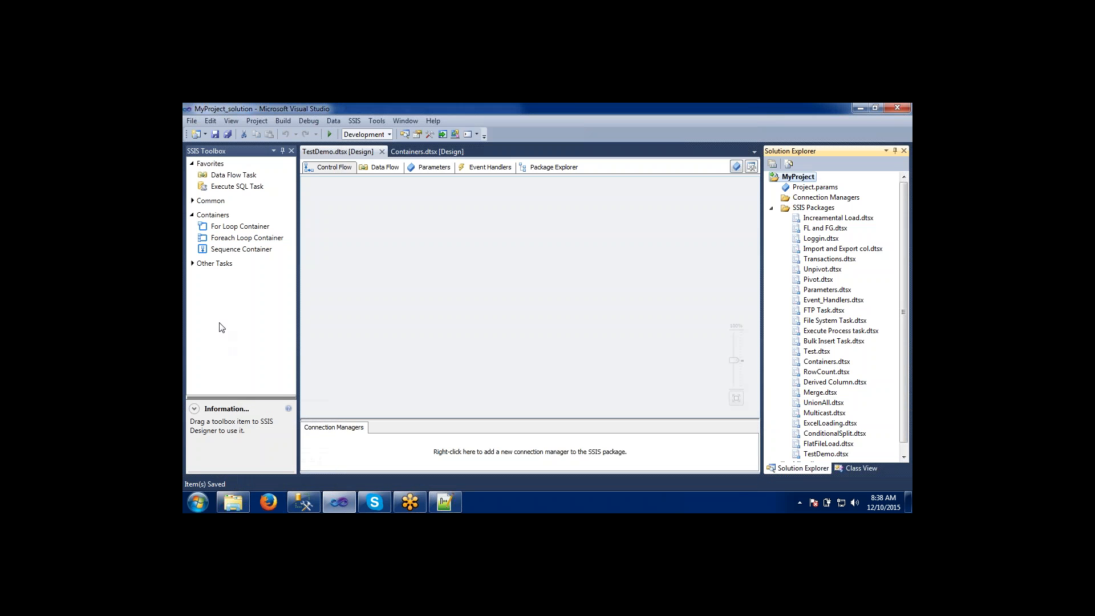
Return to SQL Server Management Studio, refresh the Projects folder and check the redeployed packages under MyProject, including TestDemo.dtsx.
left_click(304, 502)
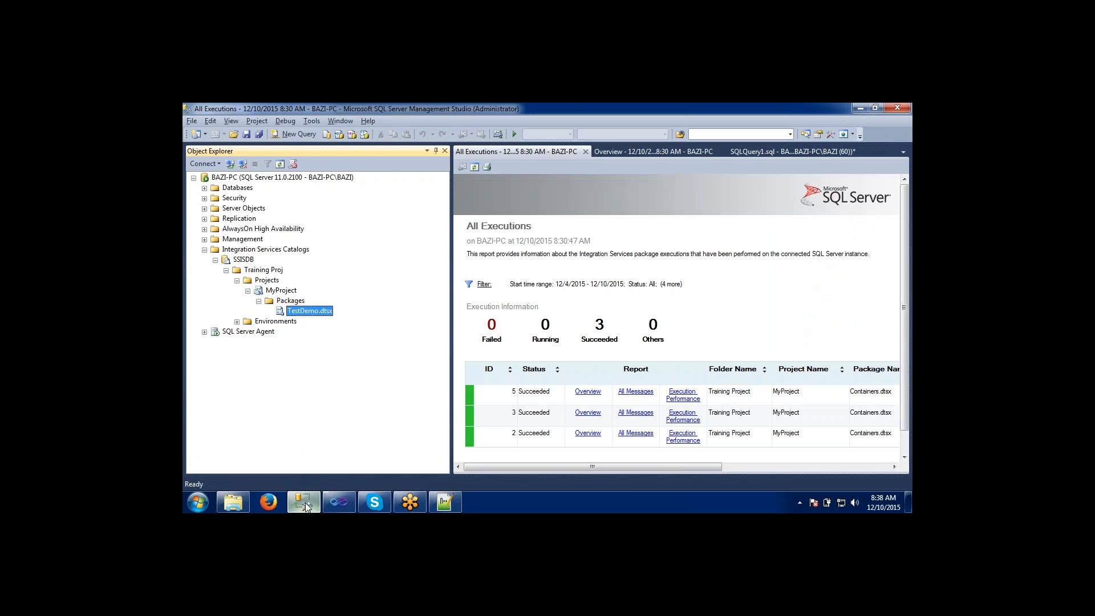
left_click(265, 280)
left_click(281, 165)
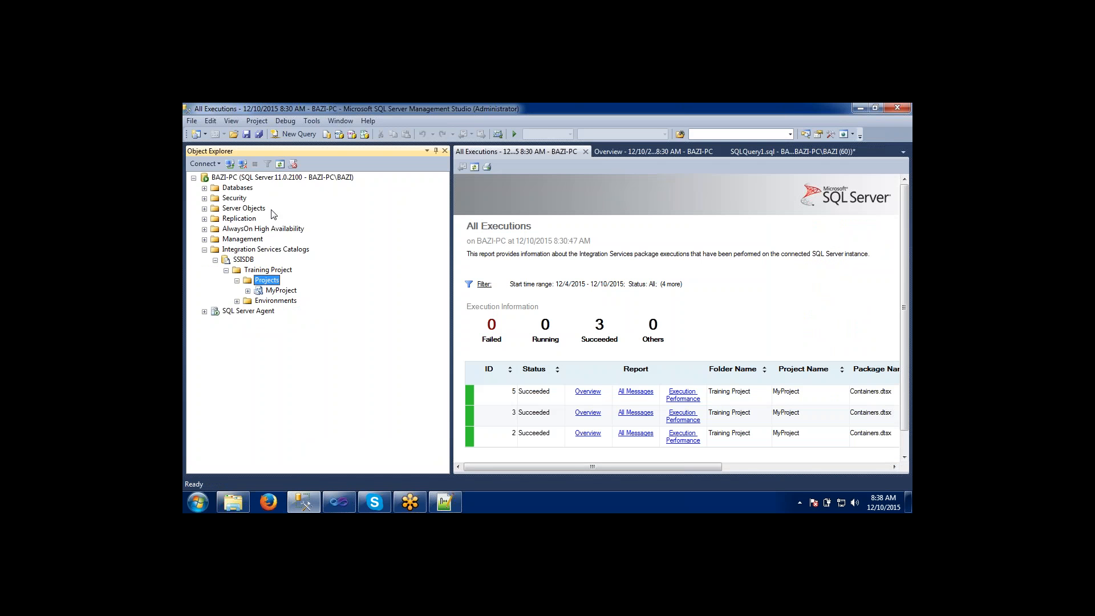
left_click(248, 291)
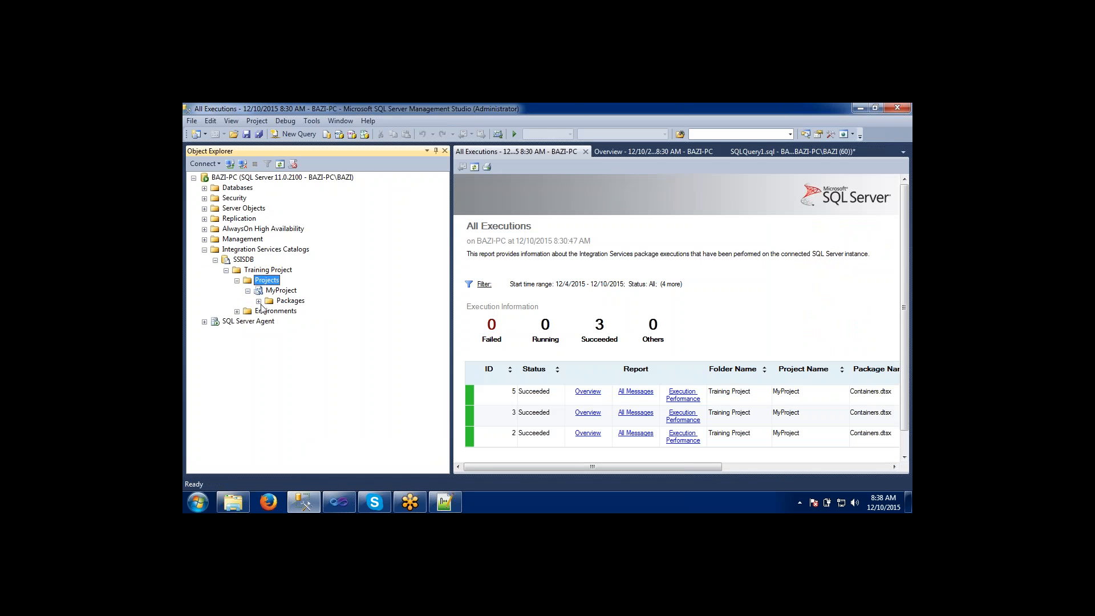
left_click(258, 301)
left_click(311, 331)
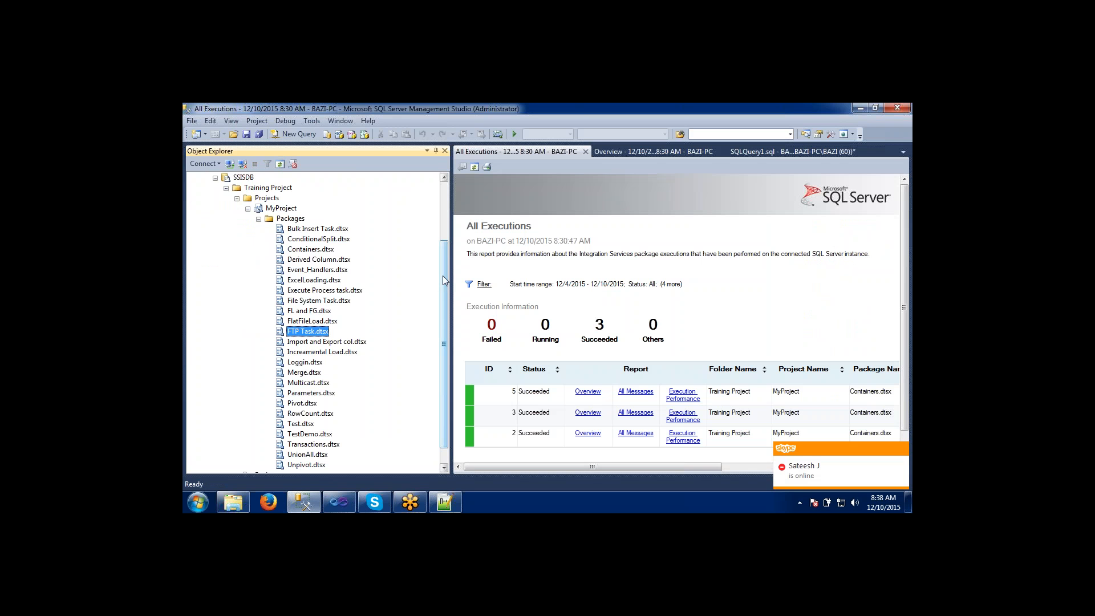
left_click(297, 435)
left_click(298, 352)
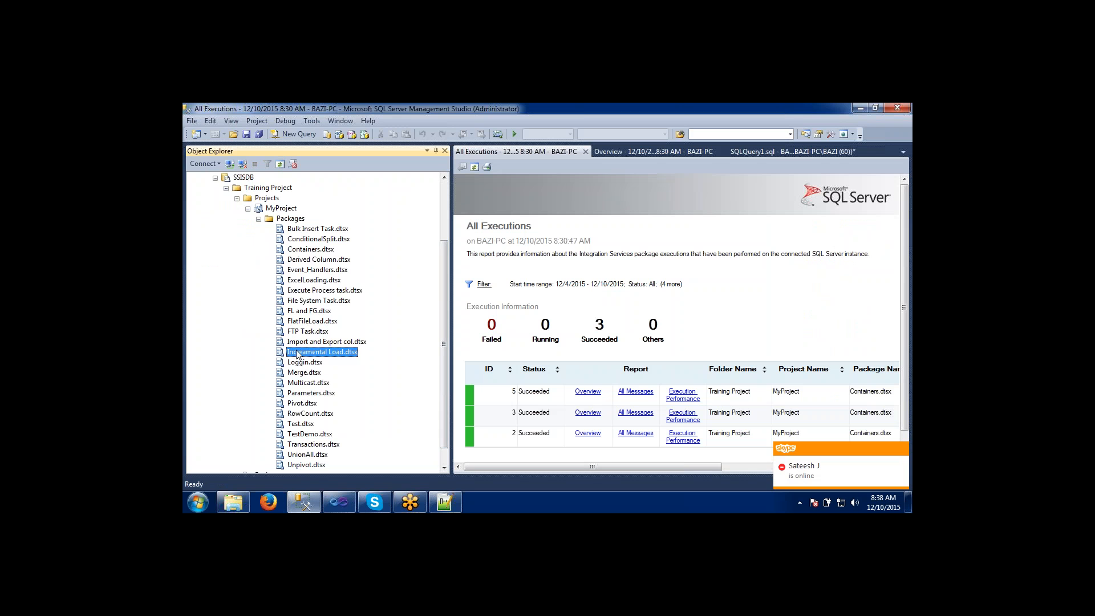
left_click(297, 292)
left_click(299, 251)
left_click(301, 330)
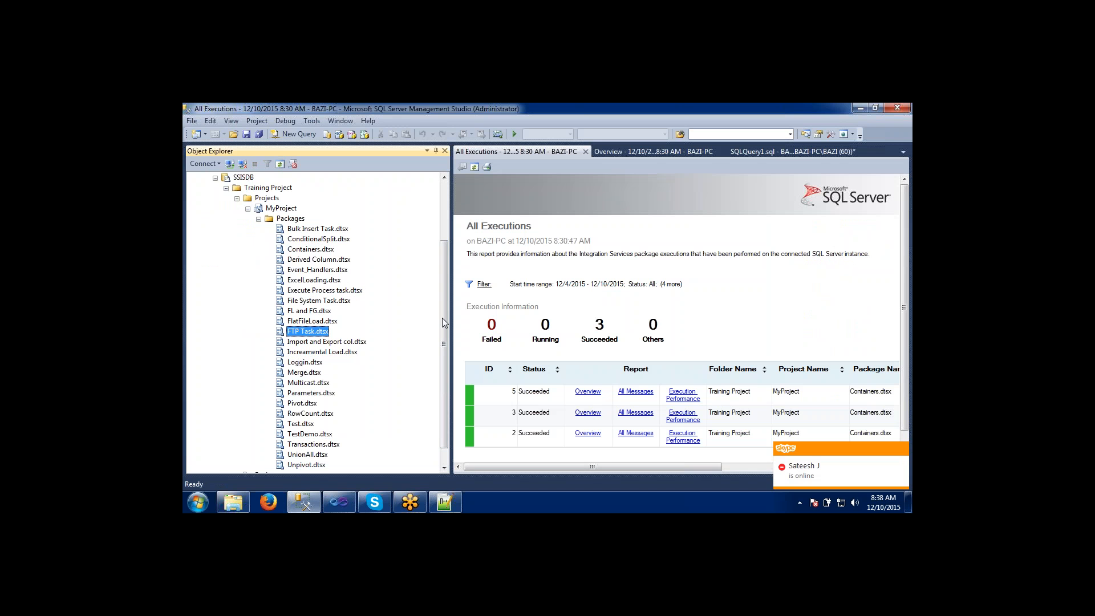
mouse_move(443, 314)
left_mouse_down()
mouse_move(443, 357)
mouse_move(443, 313)
left_mouse_up()
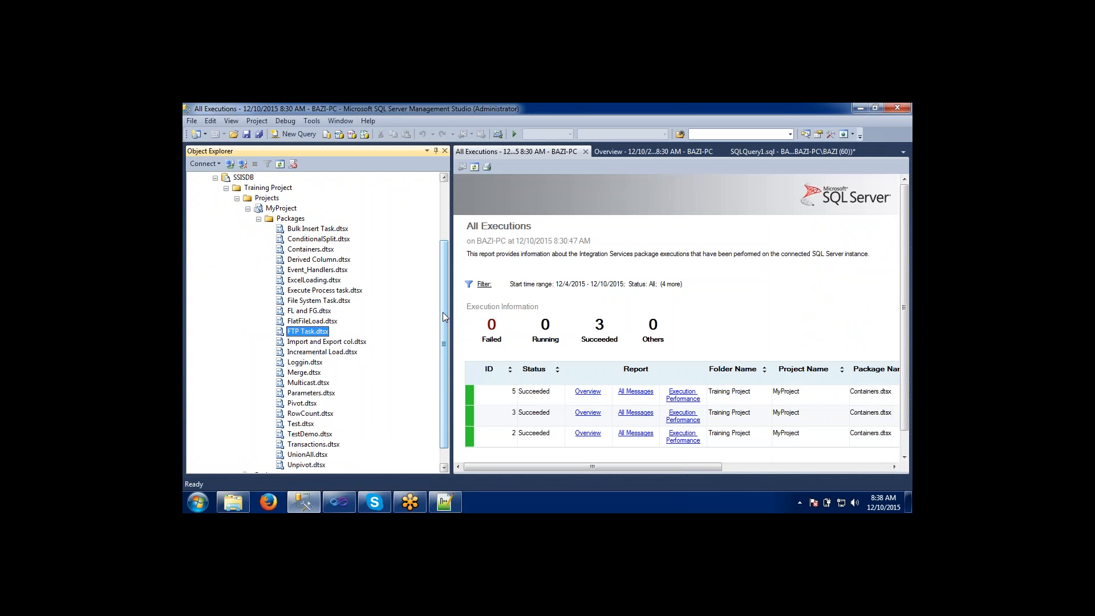
Browse MyProject's Packages folder and review the actions available for FlatFileLoad.dtsx, then collapse the folder.
left_click(258, 219)
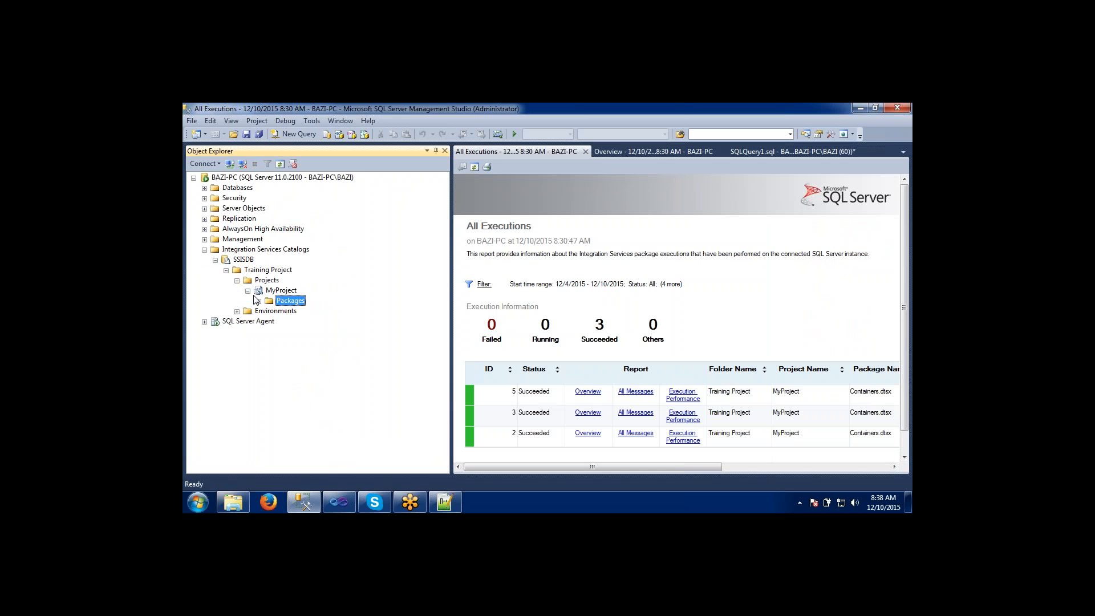
left_click(259, 301)
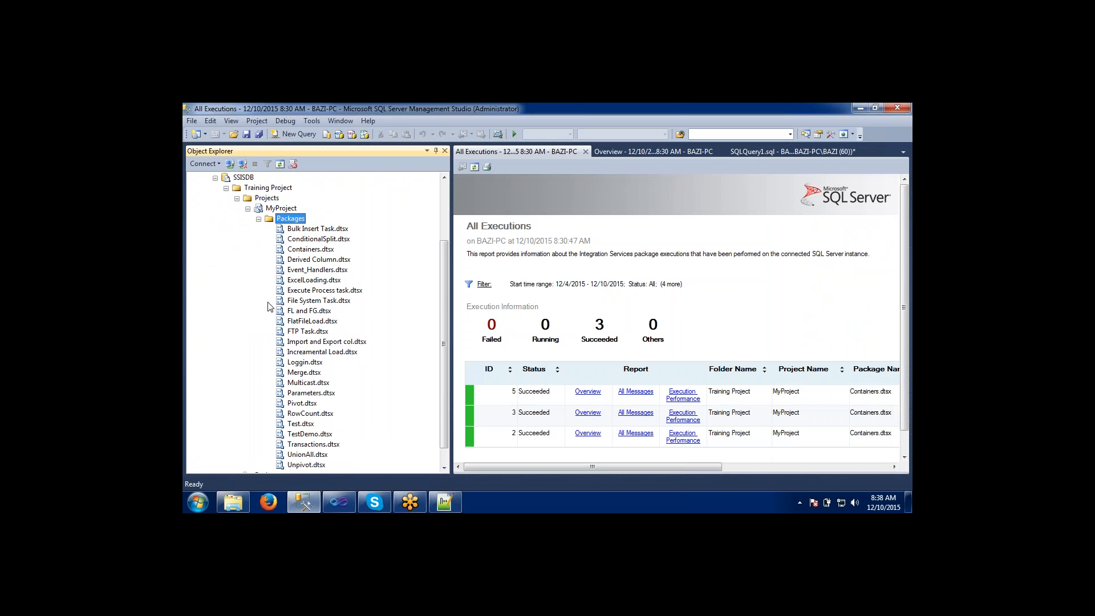
left_click(294, 283)
left_click(307, 375)
left_click(307, 273)
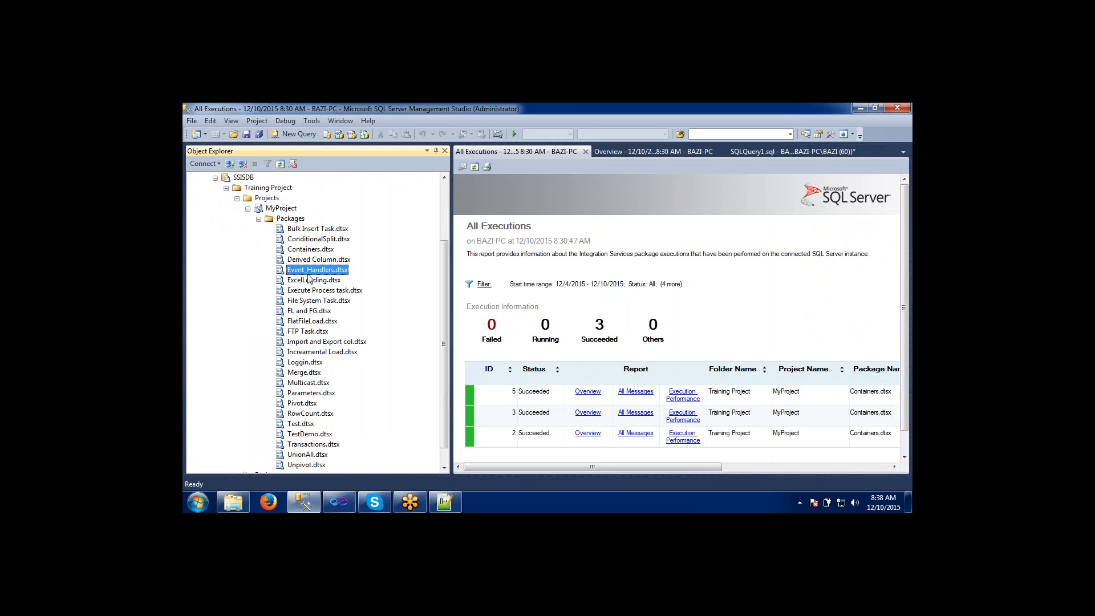
left_click(306, 322)
right_click(307, 323)
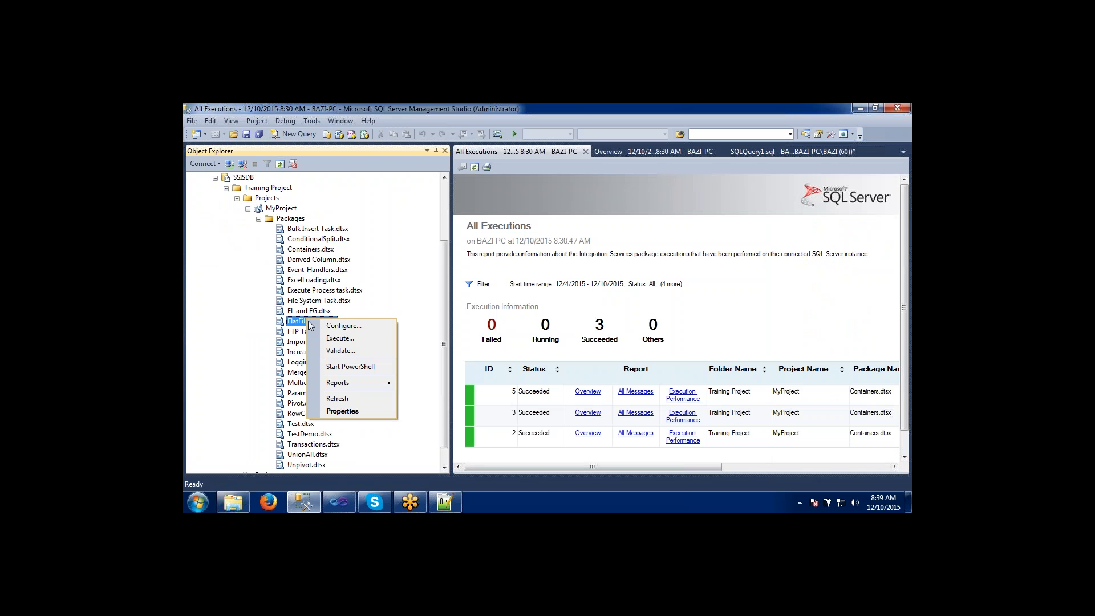
left_click(298, 240)
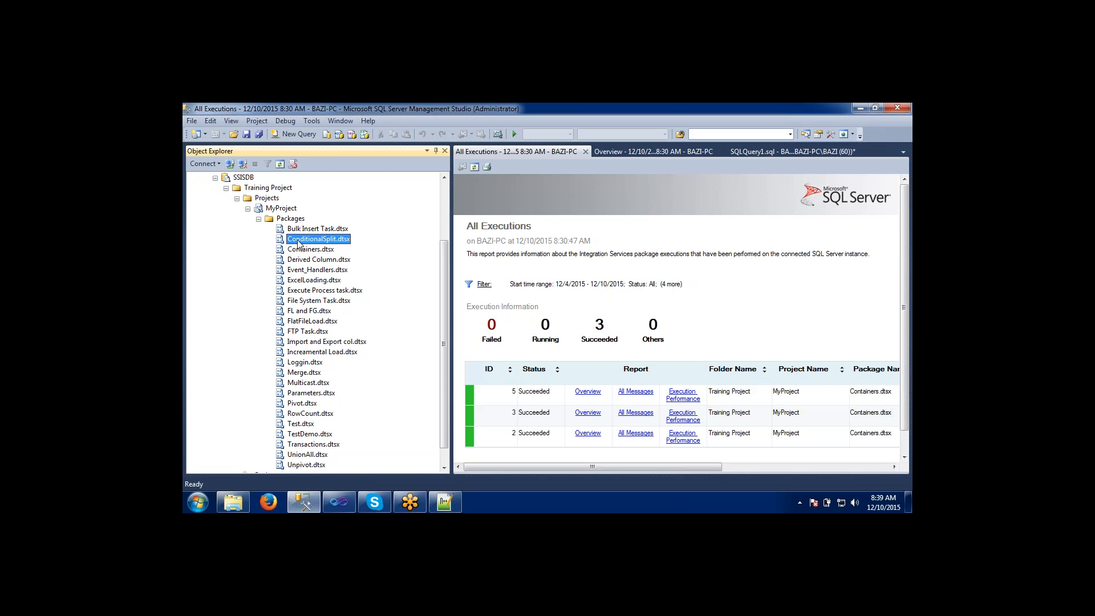
left_click(259, 219)
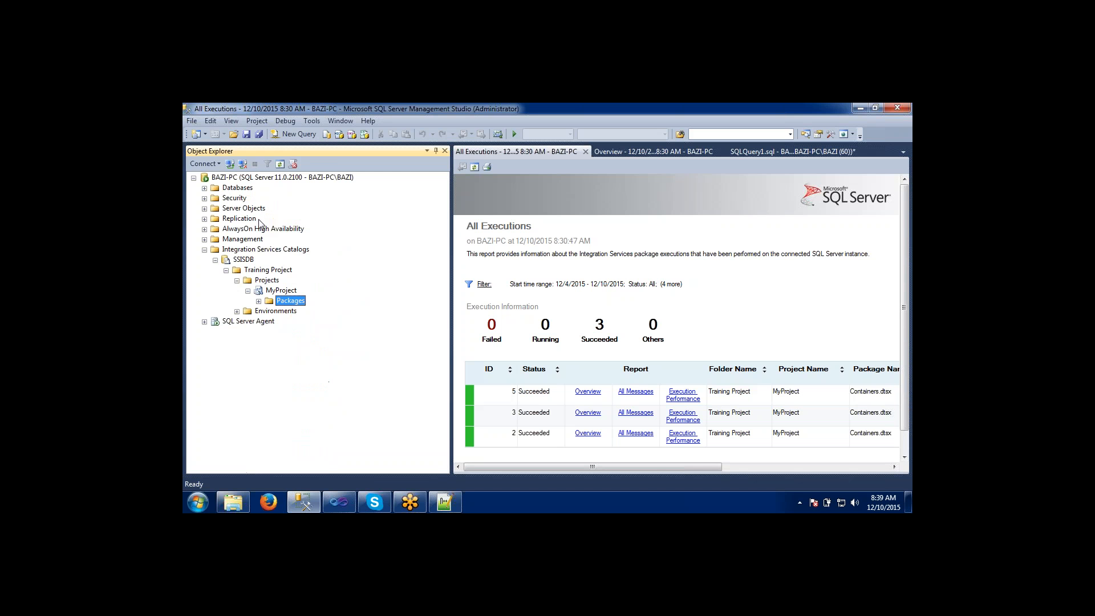
Look at the existing jobs under SQL Server Agent and review the agent's start, stop and restart options.
left_click(205, 323)
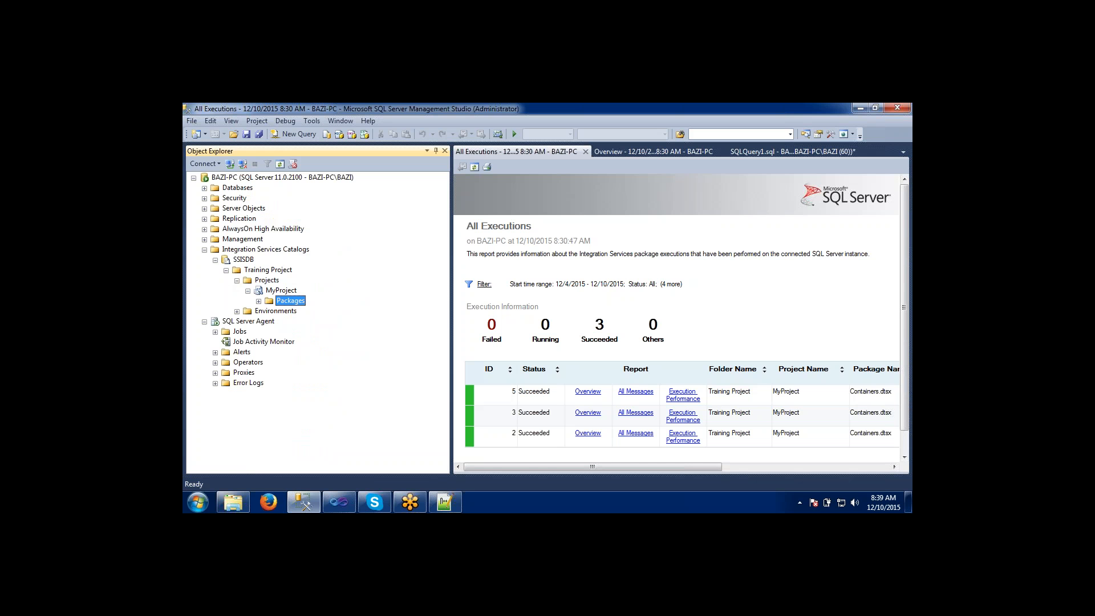
left_click(253, 322)
left_click(215, 332)
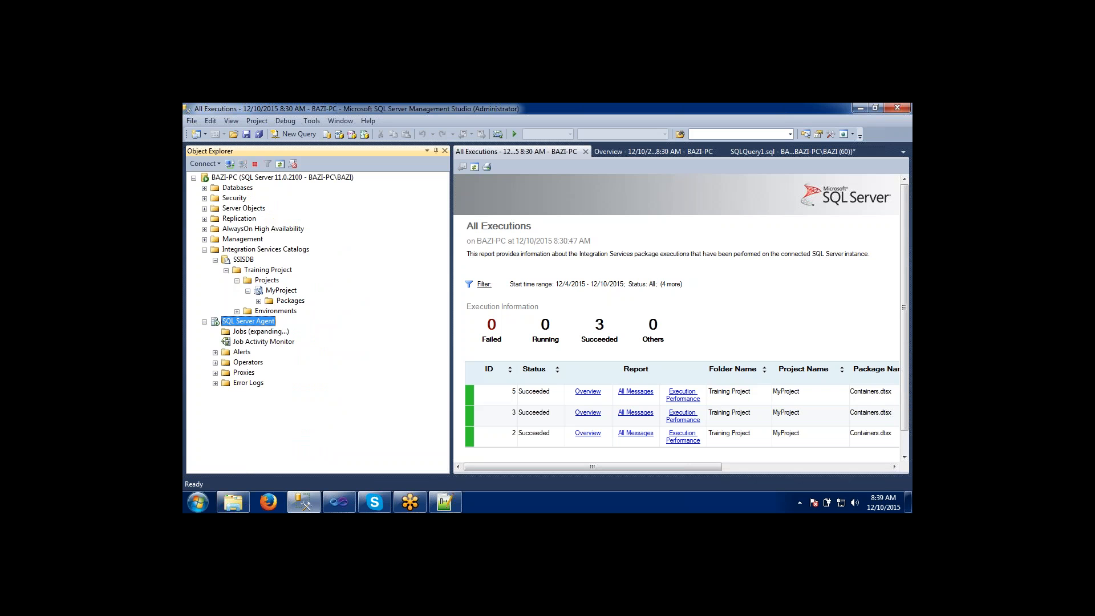
left_click(204, 322)
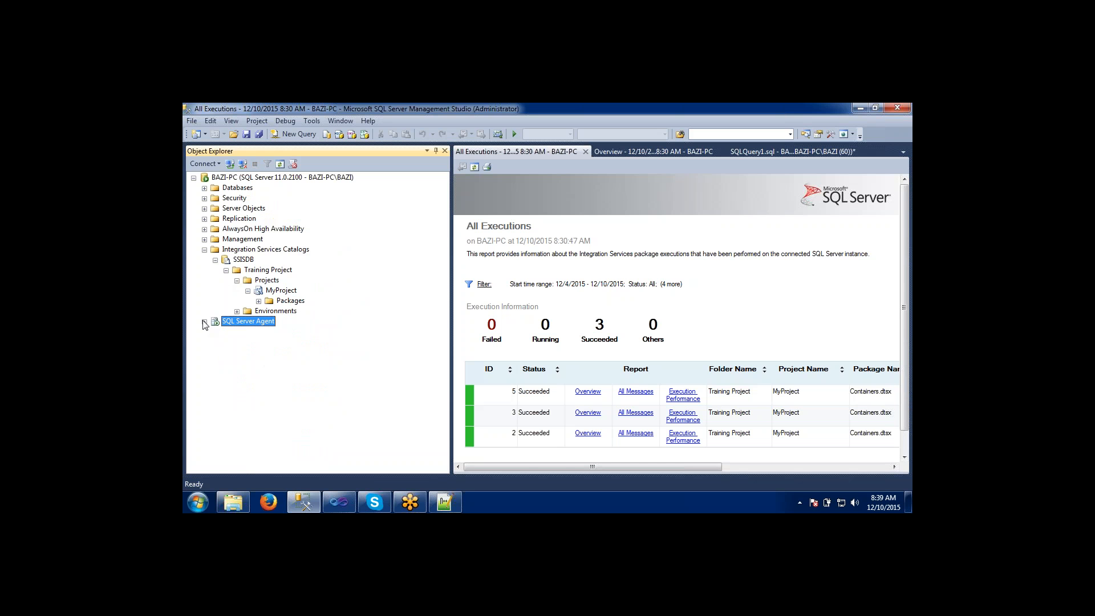
right_click(238, 322)
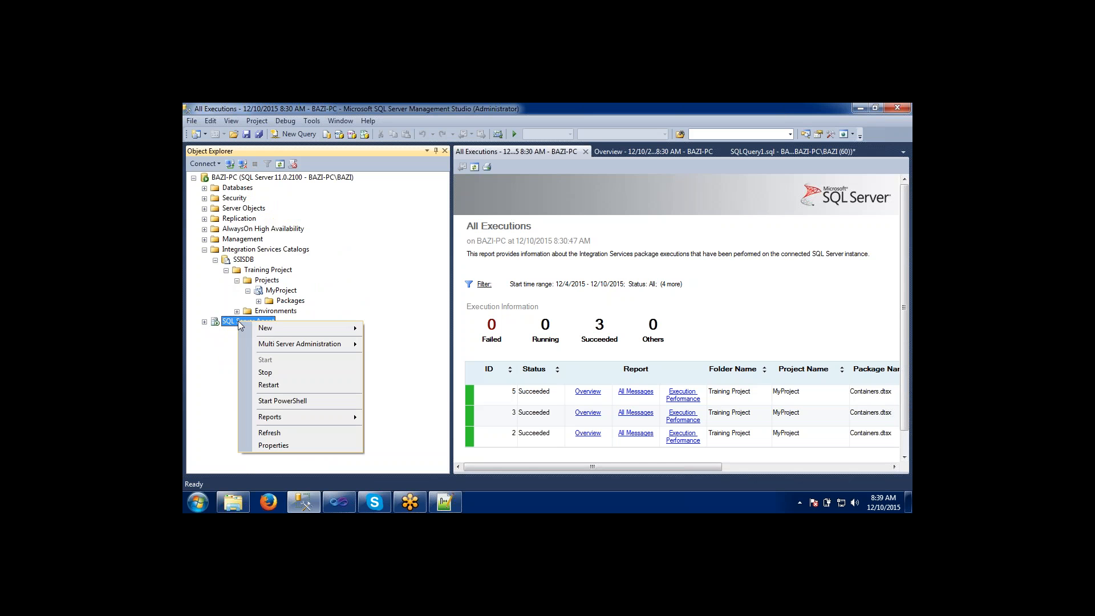
left_click(267, 372)
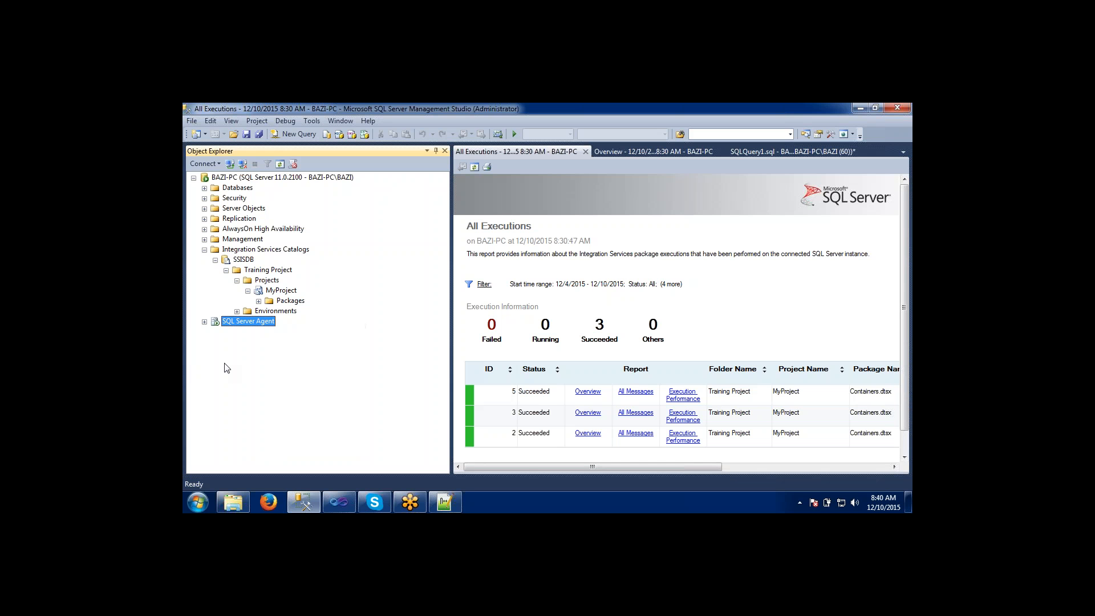
Examine the Jobs, Alerts, Operators, Proxies and Error Logs folders under SQL Server Agent.
left_click(204, 322)
left_click(236, 334)
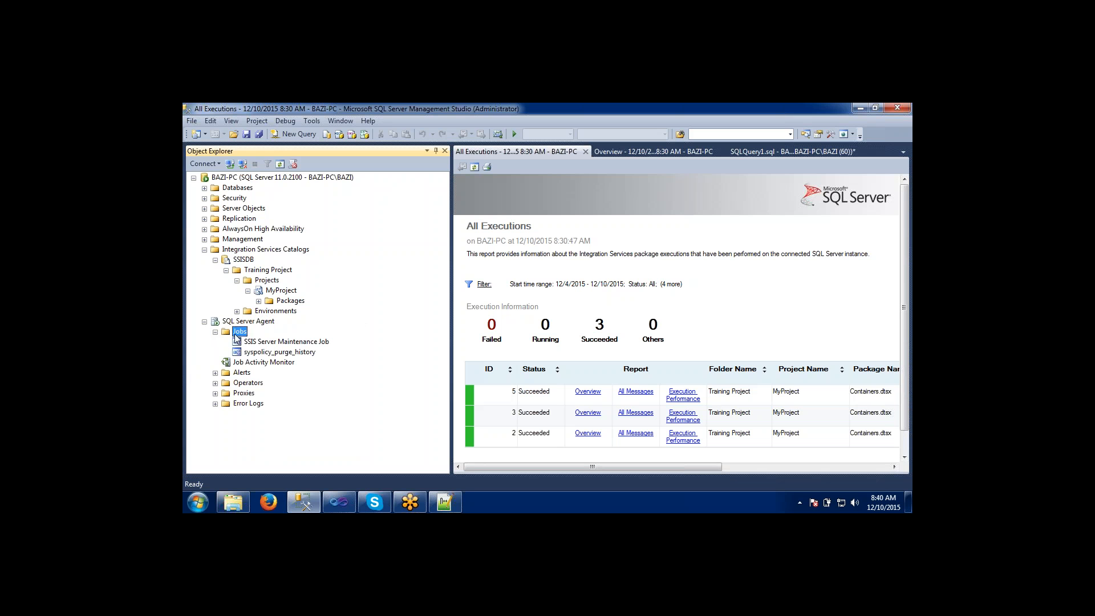
left_click(215, 374)
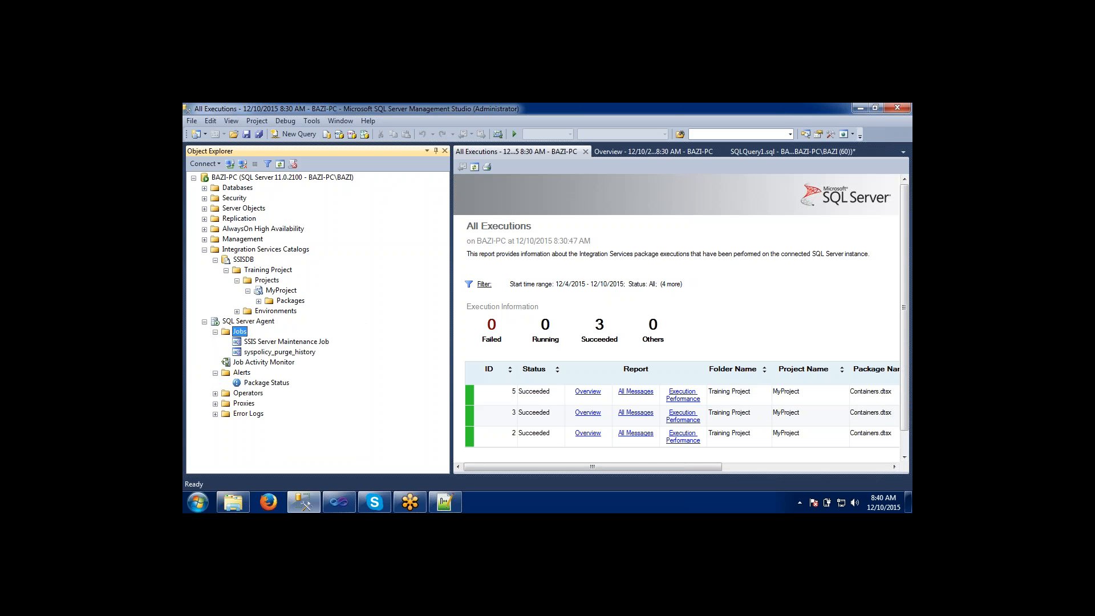
left_click(215, 394)
left_click(216, 404)
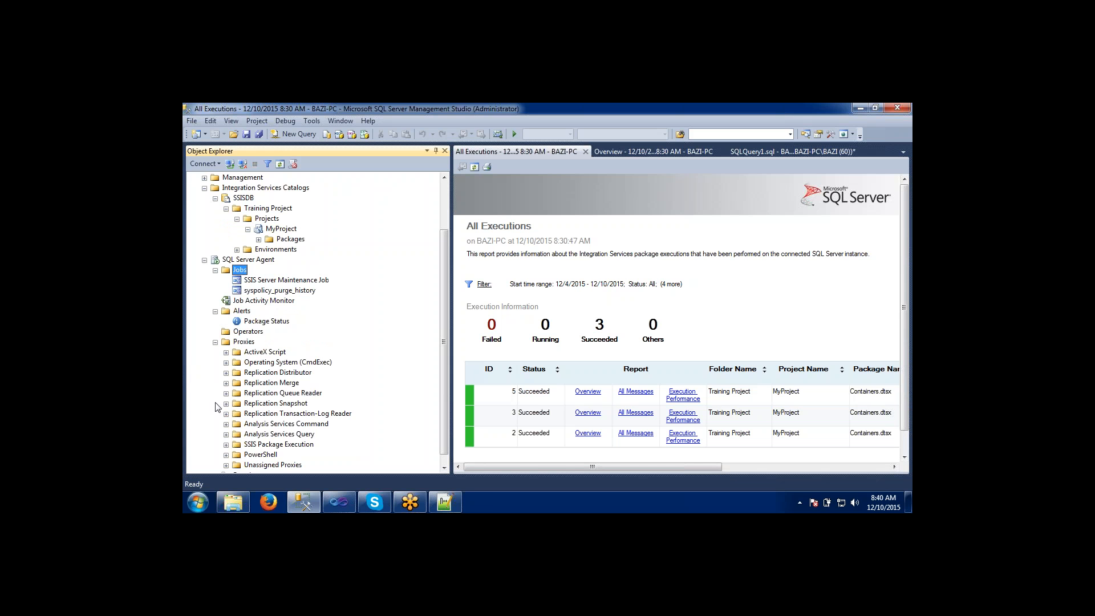
left_click(215, 342)
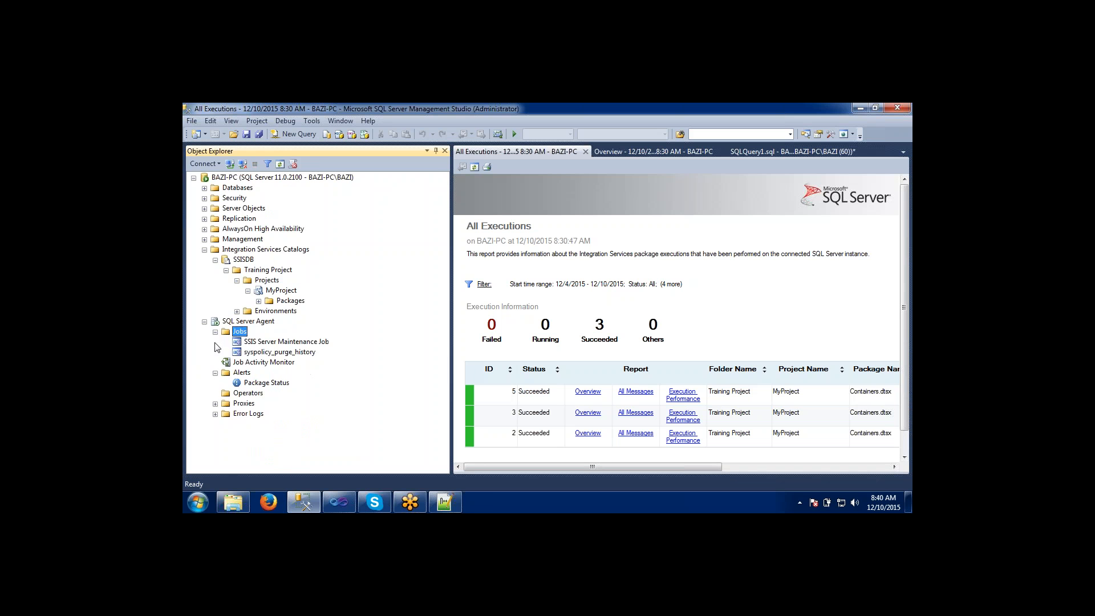
left_click(215, 415)
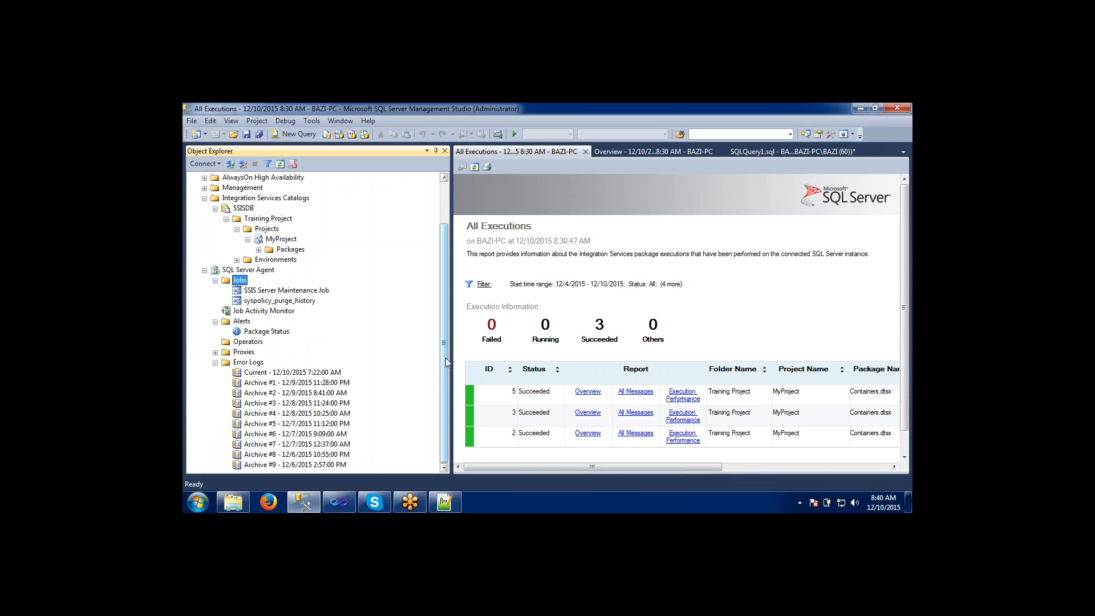
Open the current SQL Server Agent error log, look through several log entries, and close the log viewer.
left_click(307, 424)
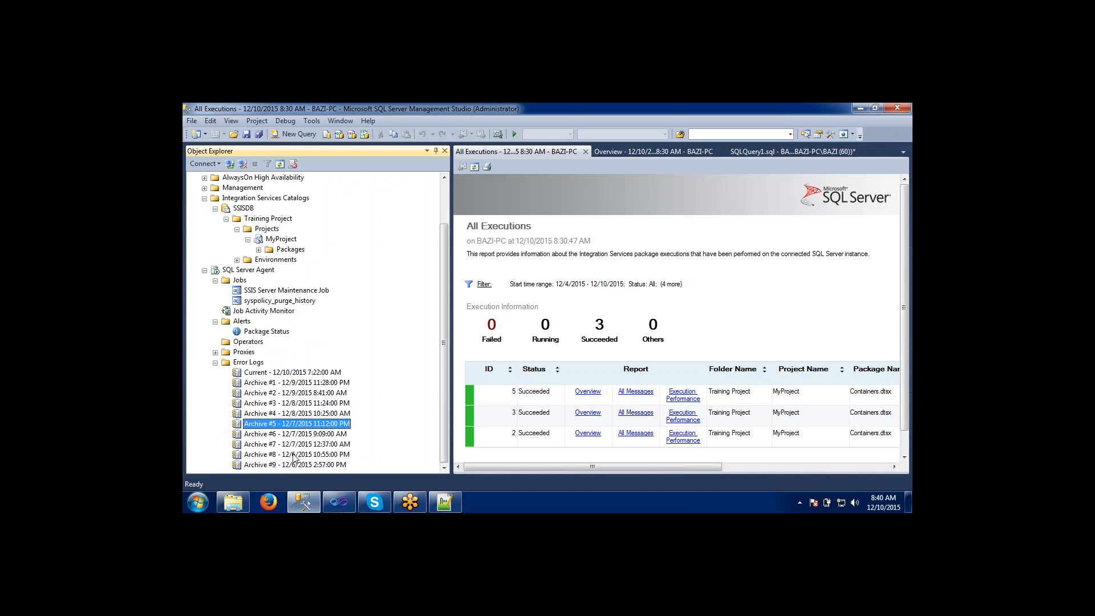
left_click(294, 373)
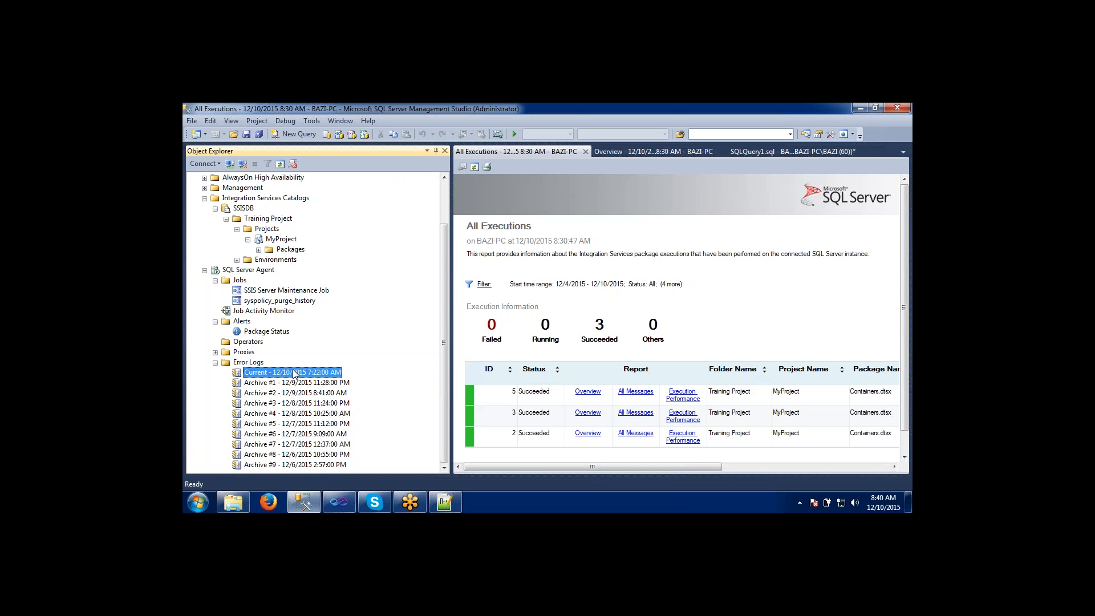
double_click(294, 372)
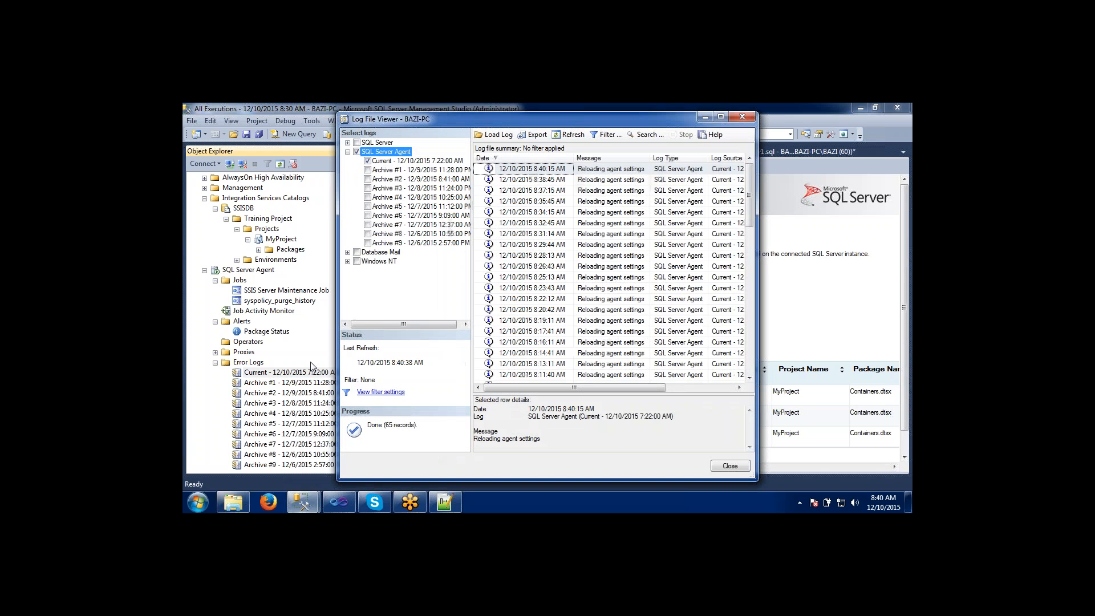
left_click_drag(861, 203, 877, 202)
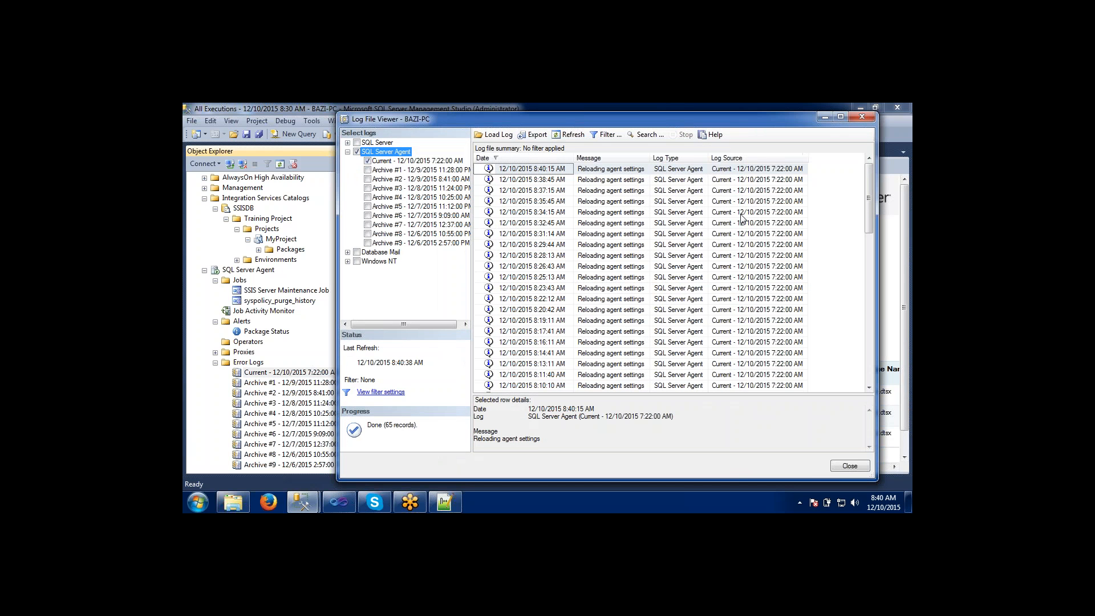
left_click(712, 223)
left_click(645, 333)
left_click(628, 386)
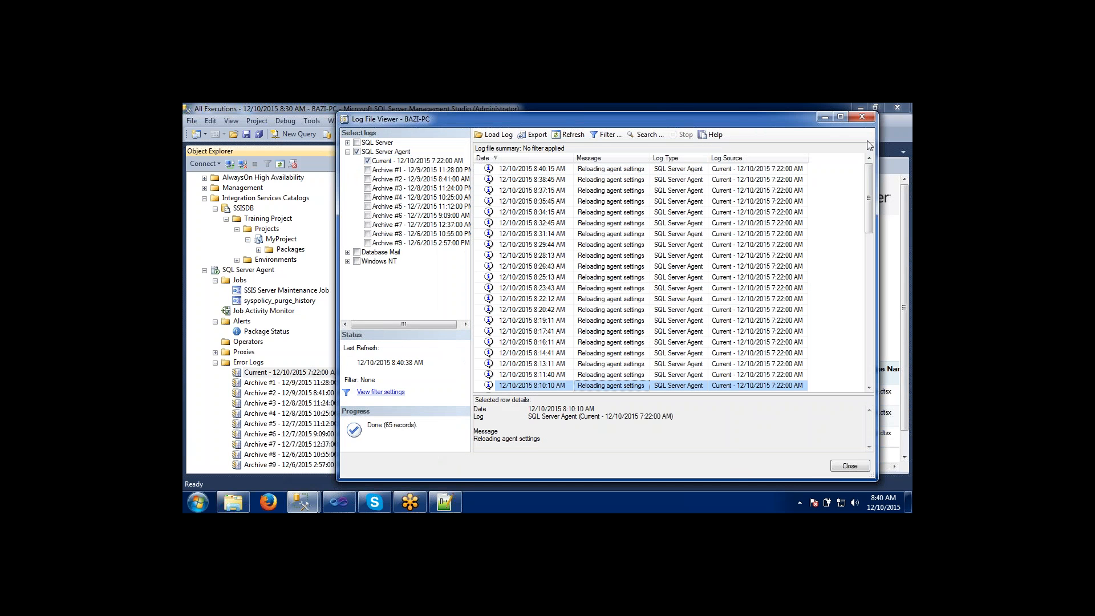
left_click(864, 117)
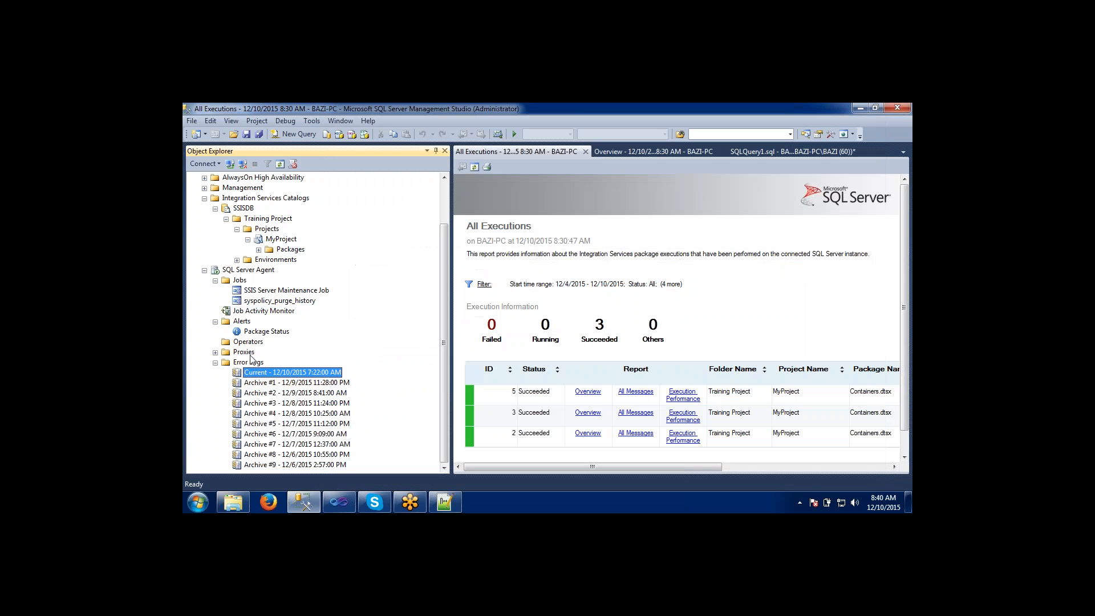
Collapse the Alerts and Error Logs folders, and start a new SQL Server Agent job named FirstJob.
left_click(215, 322)
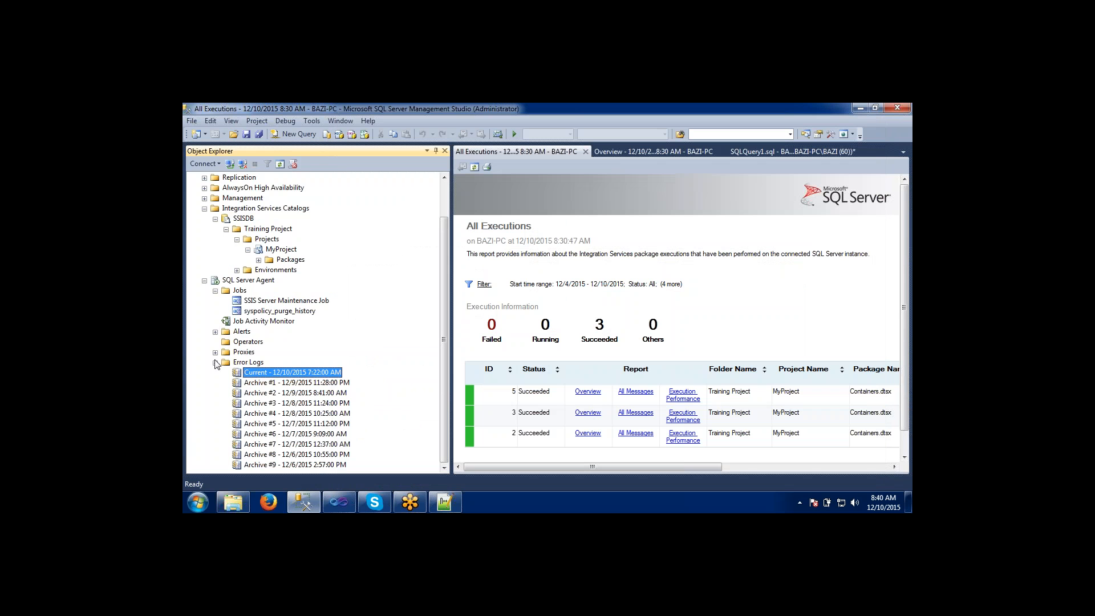
left_click(215, 362)
left_click(226, 334)
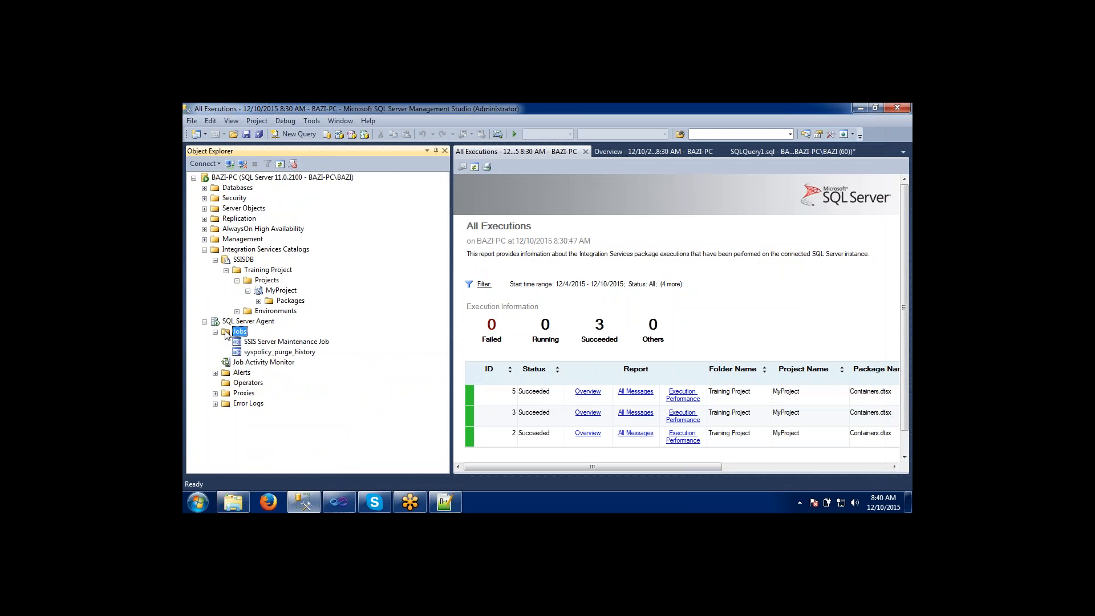
right_click(226, 335)
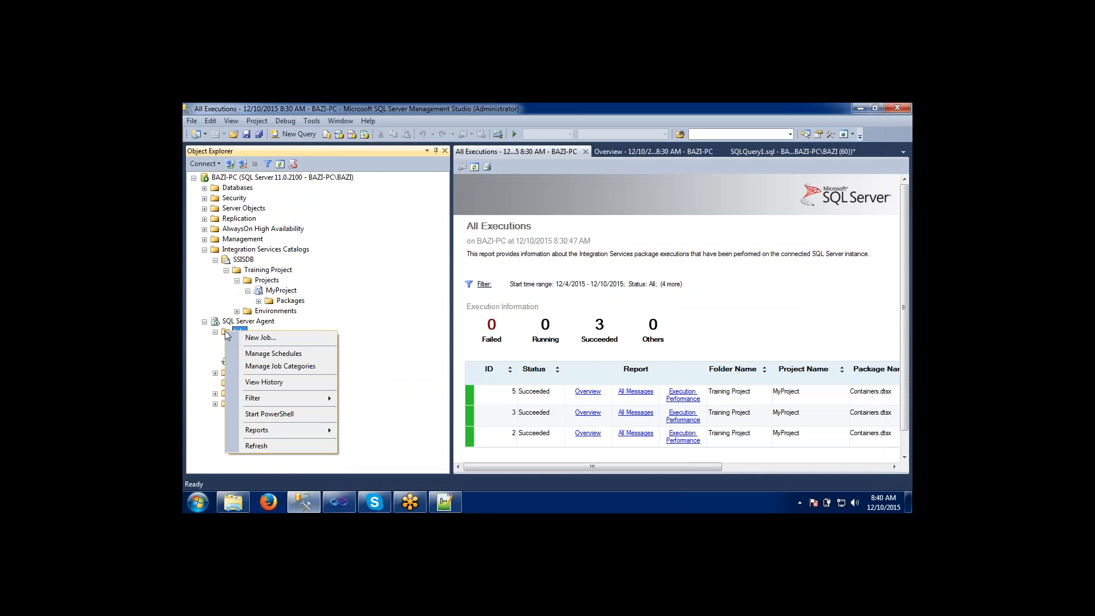
left_click(259, 338)
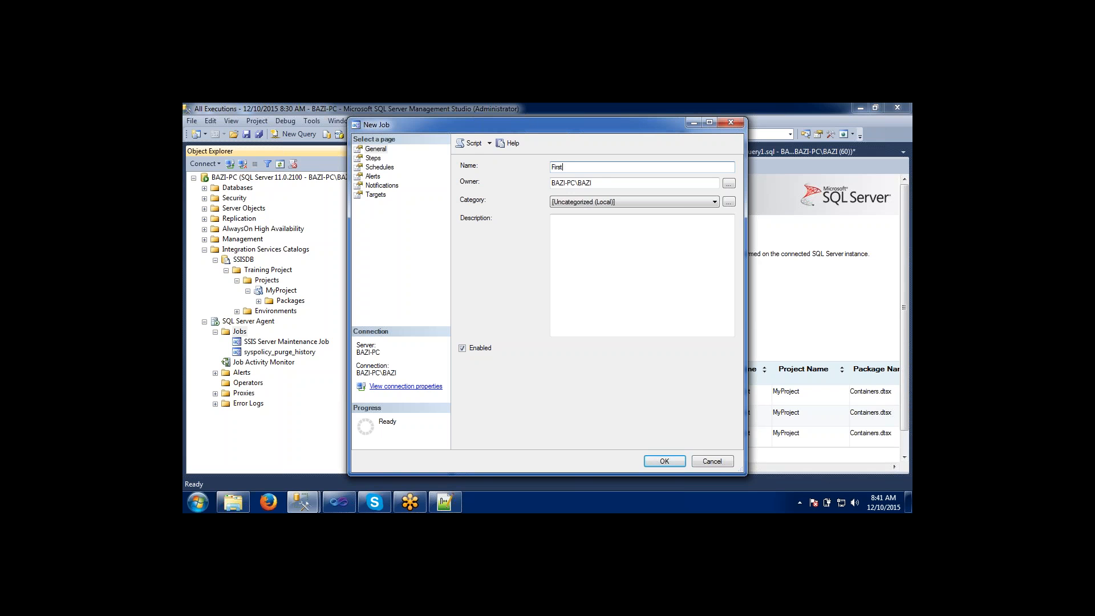
type("Job")
Add a job step named LoadContainers with the type SQL Server Integration Services Package.
left_click(373, 158)
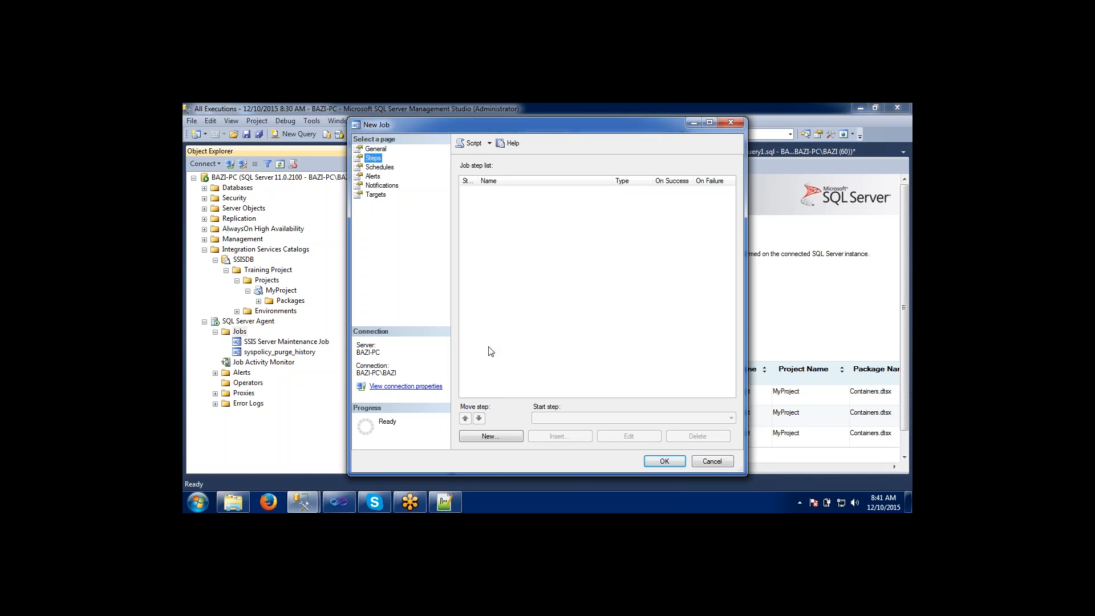
left_click(489, 437)
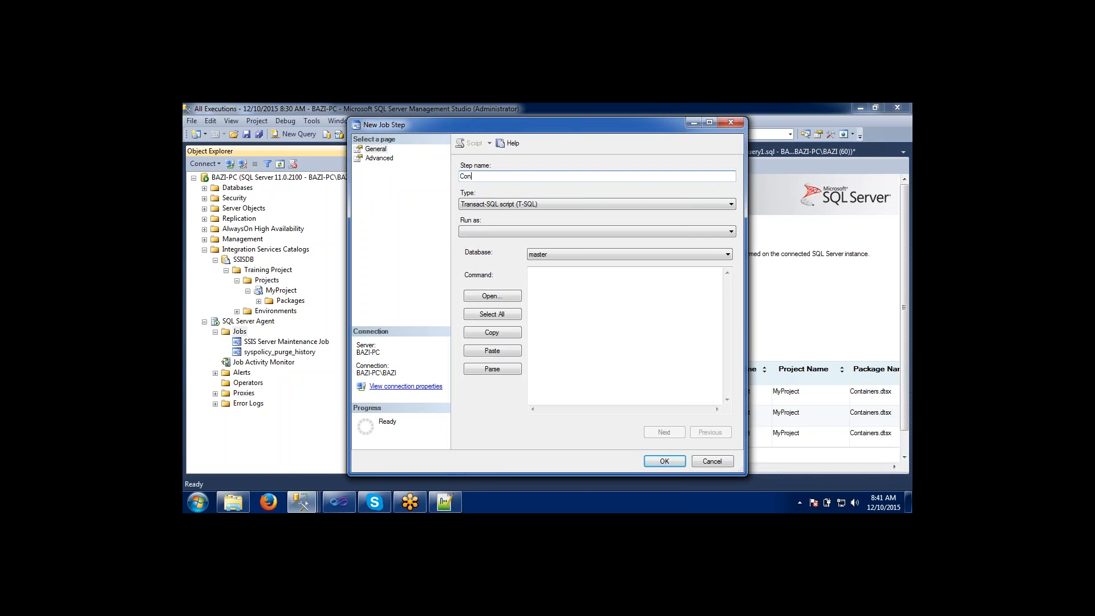
type("LoadContainers")
left_click(496, 205)
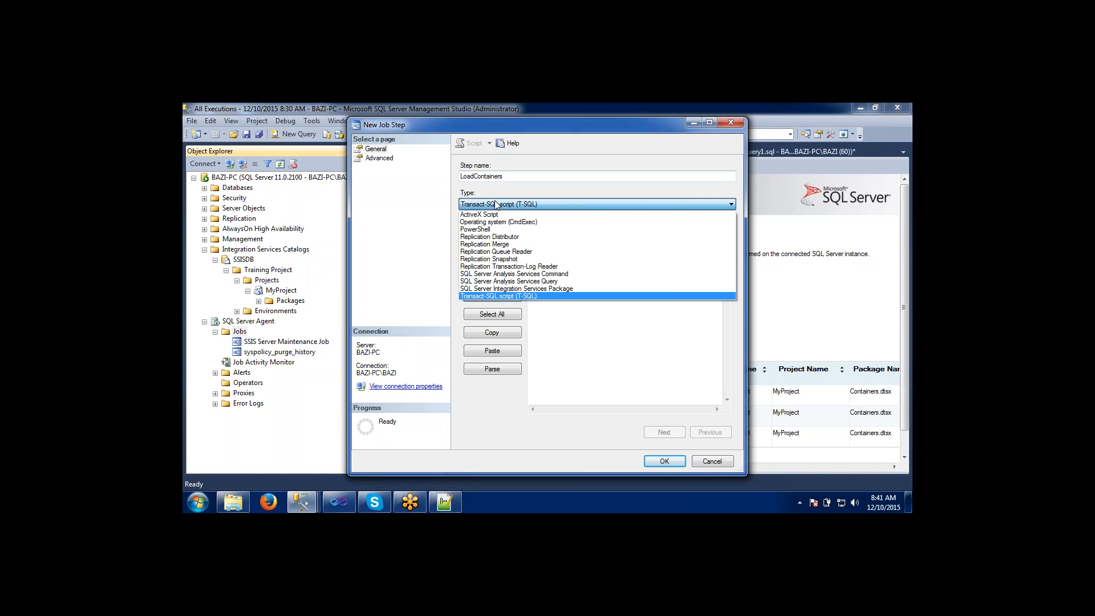
left_click(511, 288)
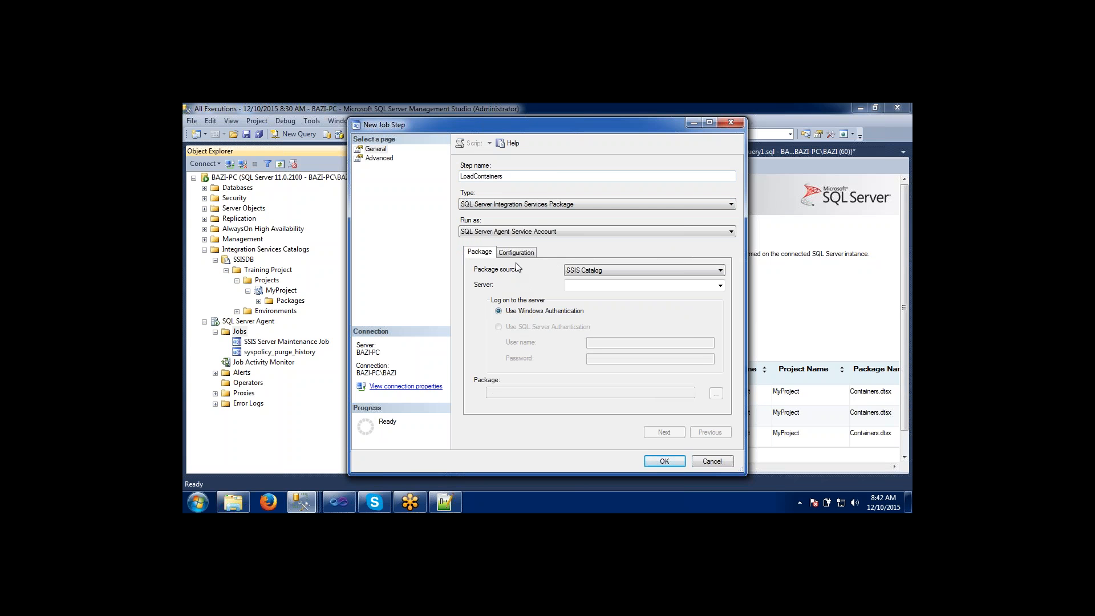
Point the job step to server BAZI-PC and the Containers.dtsx package in SSISDB's Training Project\MyProject, and save the step.
left_click(588, 285)
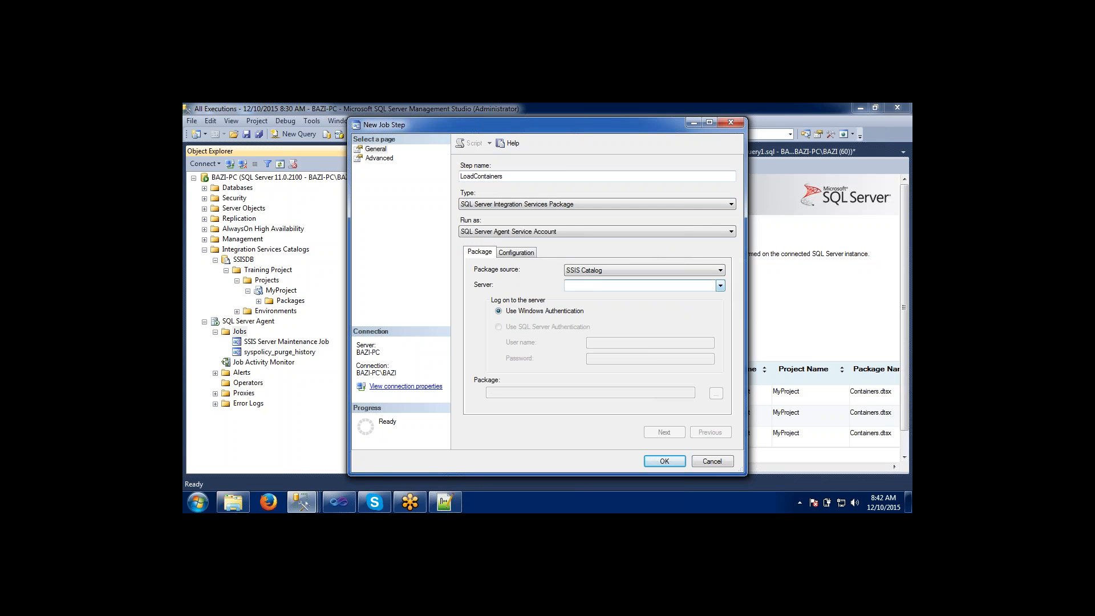
left_click(720, 286)
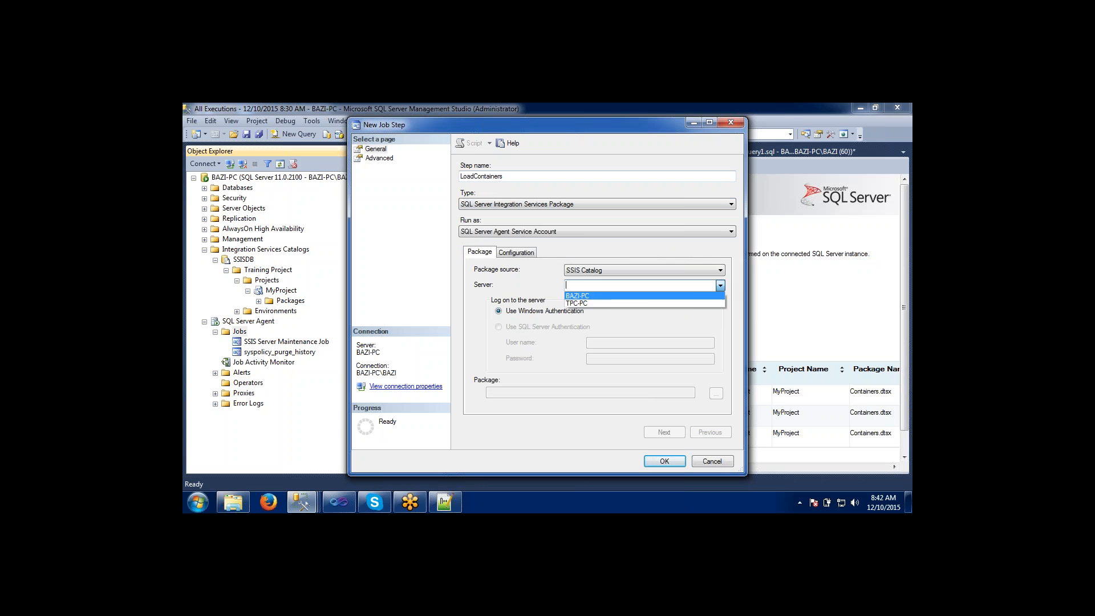
left_click(603, 297)
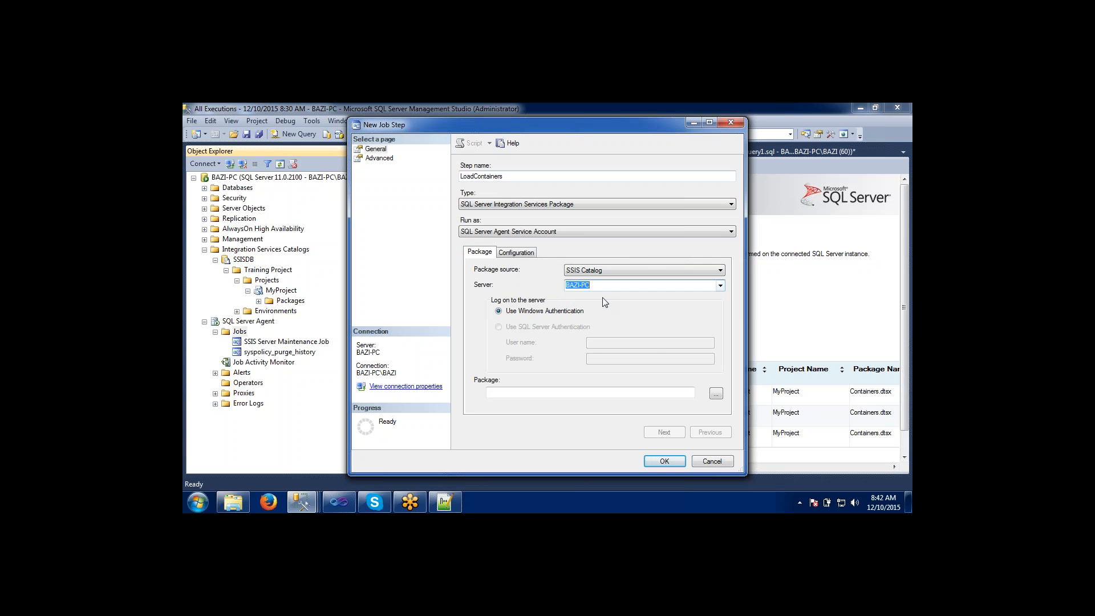
left_click(717, 395)
left_click(483, 250)
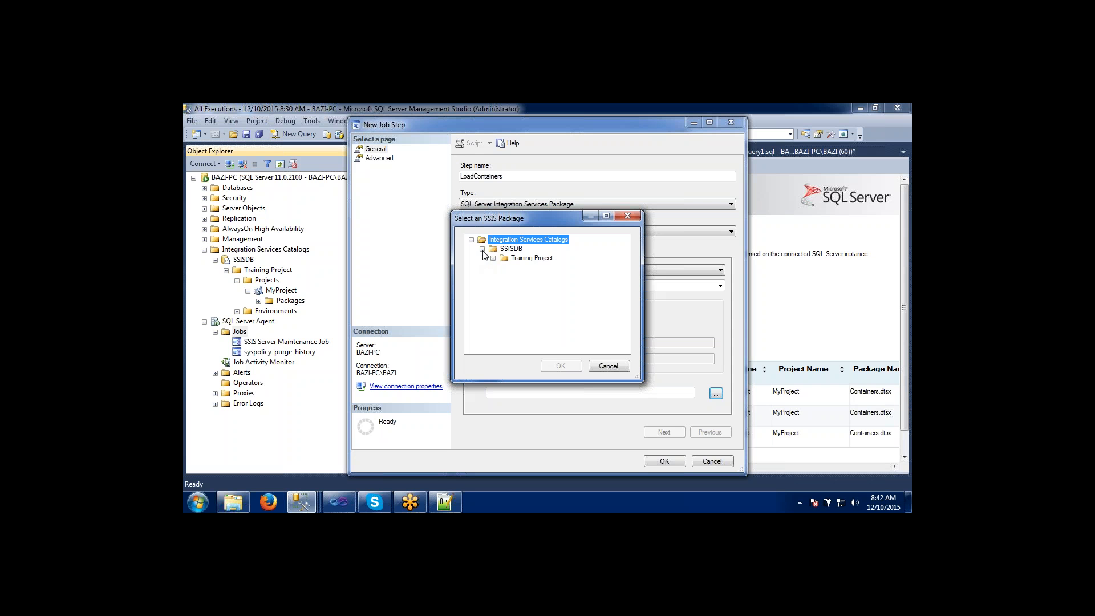
left_click(493, 259)
left_click(504, 268)
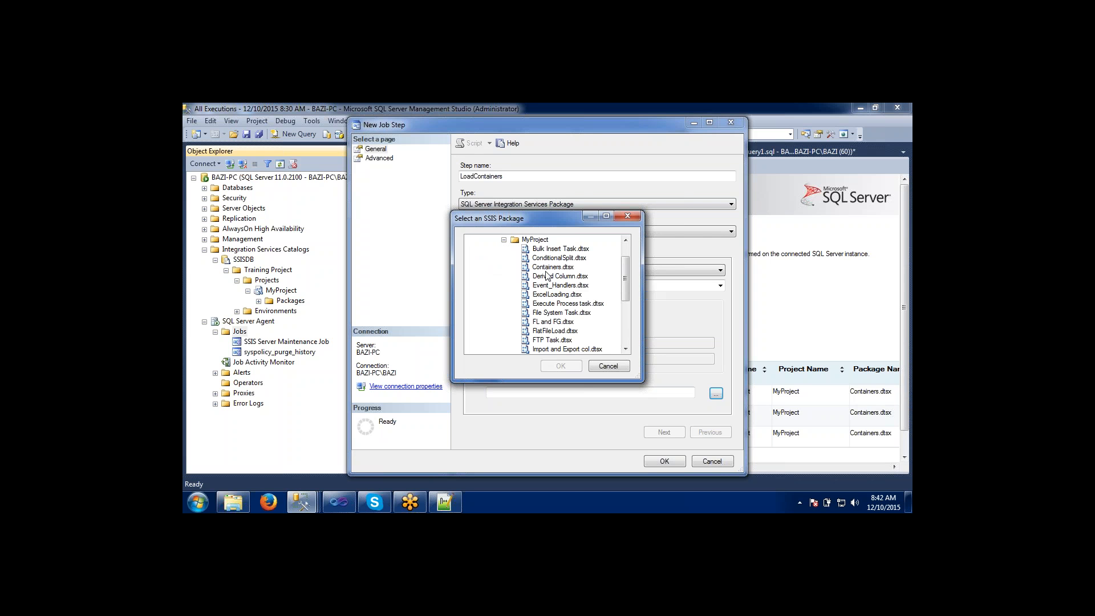
left_click(549, 268)
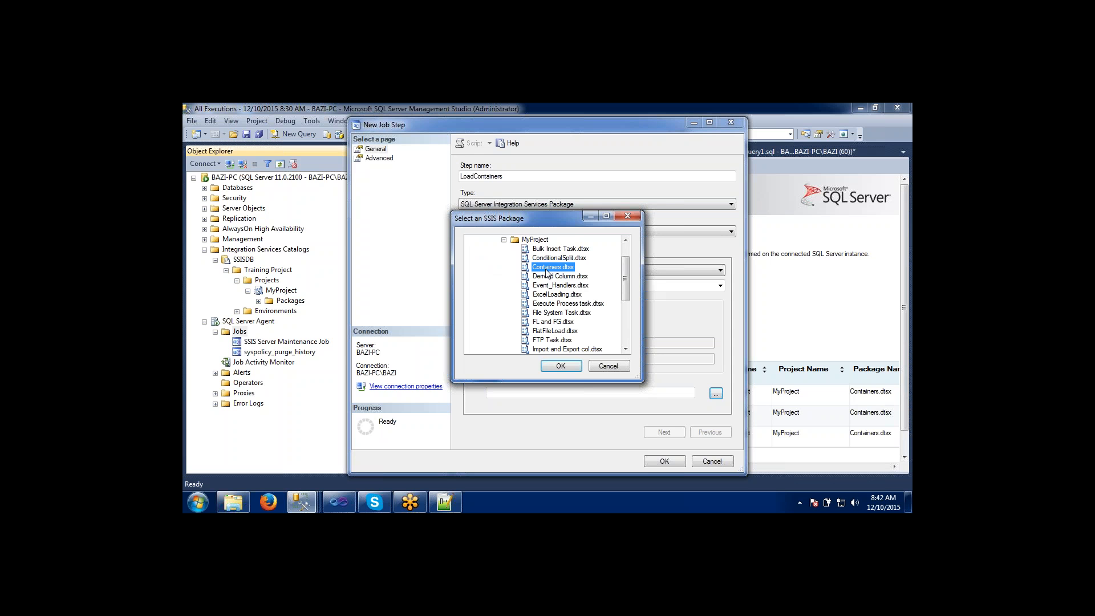
left_click(561, 366)
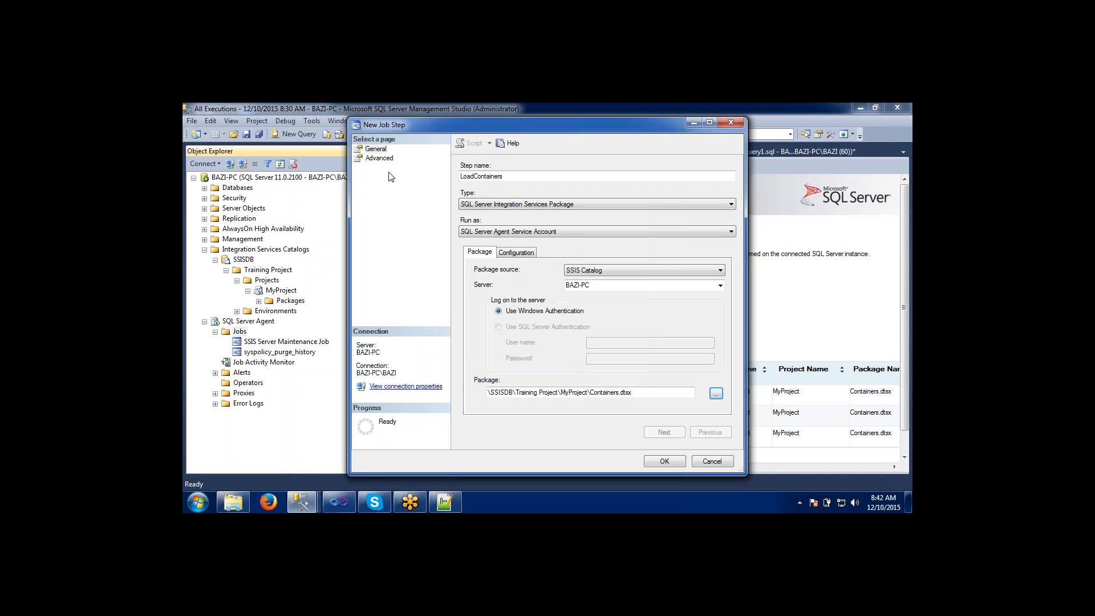
left_click(661, 463)
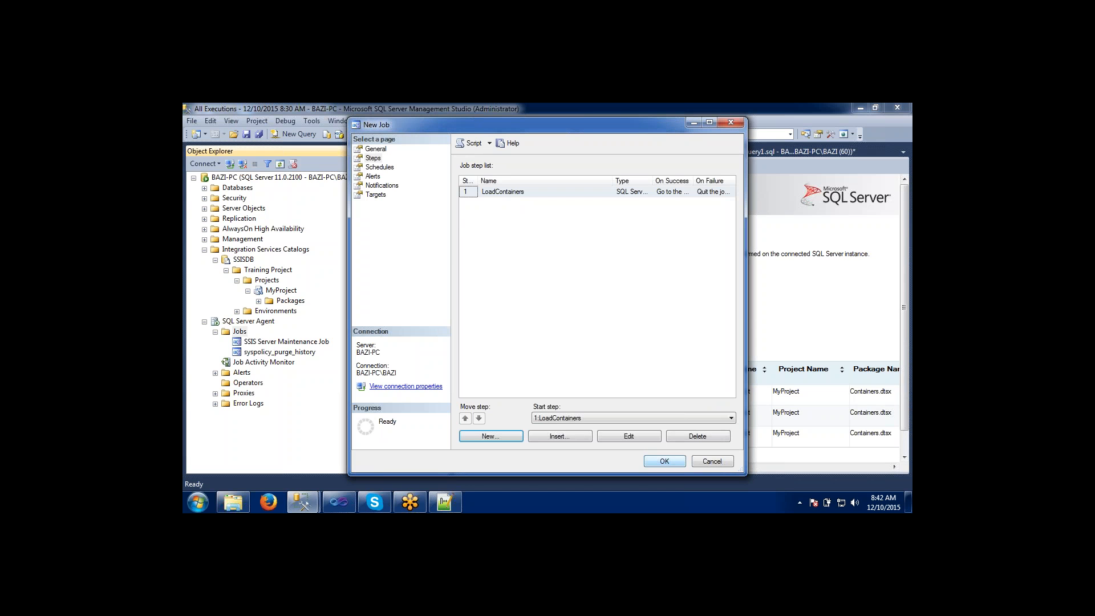
Review the new job's empty schedule list, general settings and job step list.
left_click(381, 167)
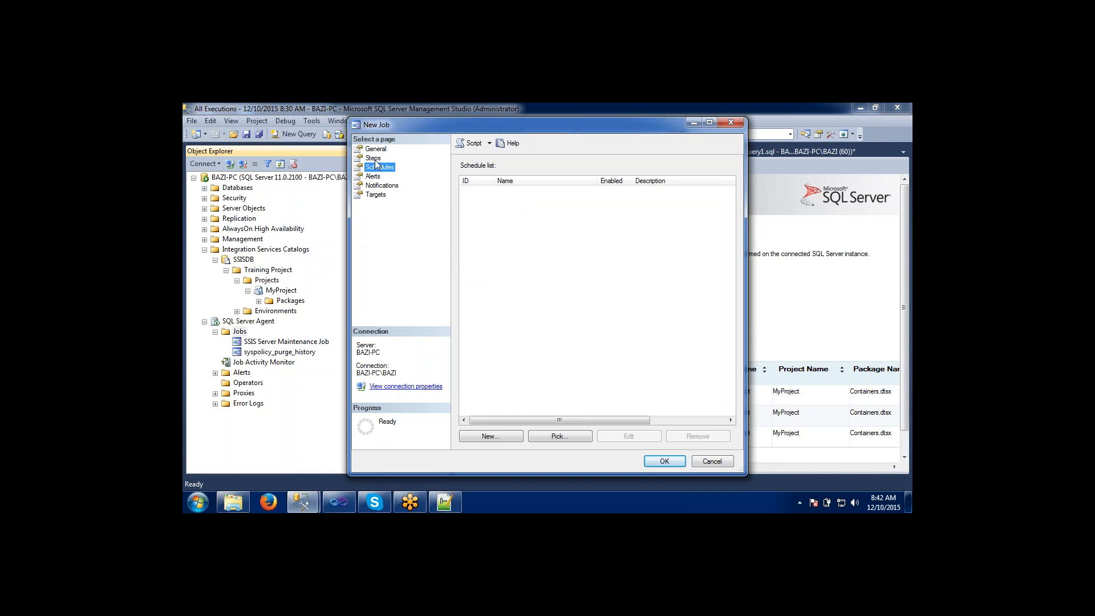
left_click(374, 150)
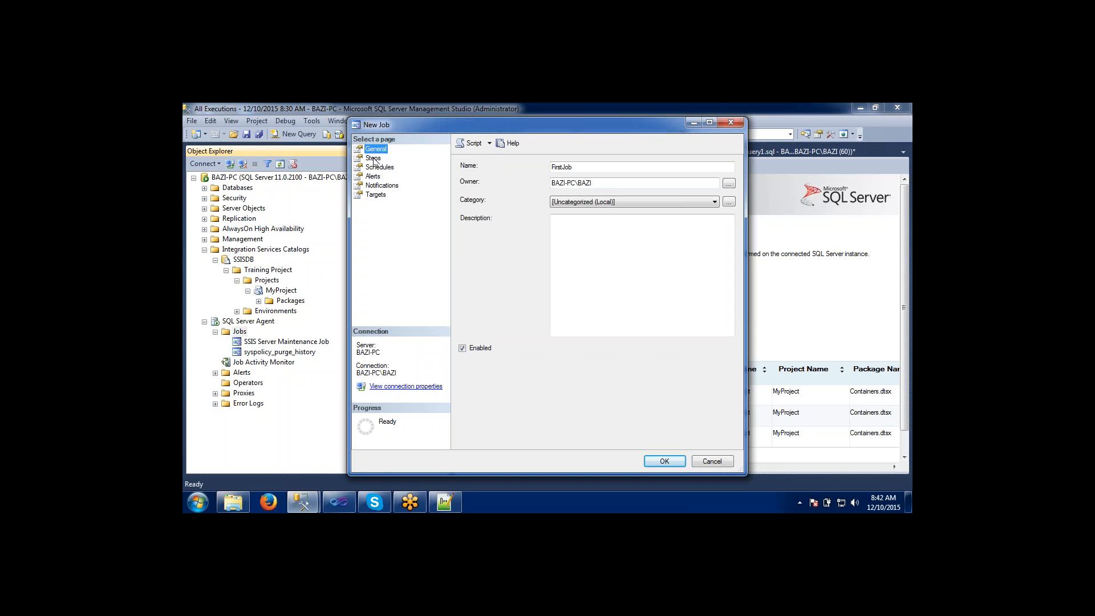
left_click(374, 159)
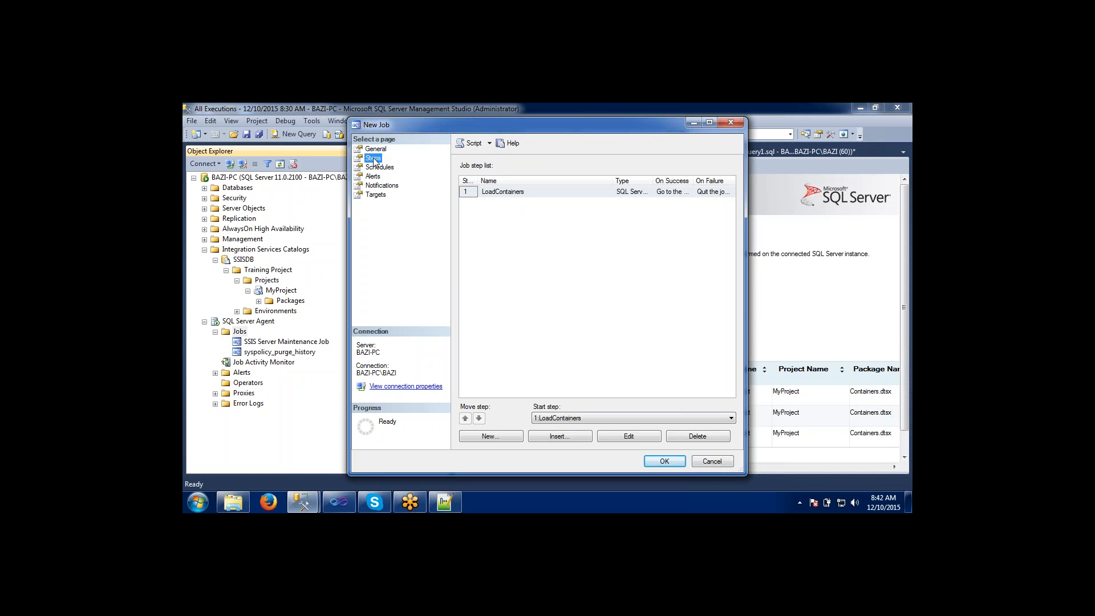
Start a new schedule for the job and name it ContainerPackage.
left_click(377, 167)
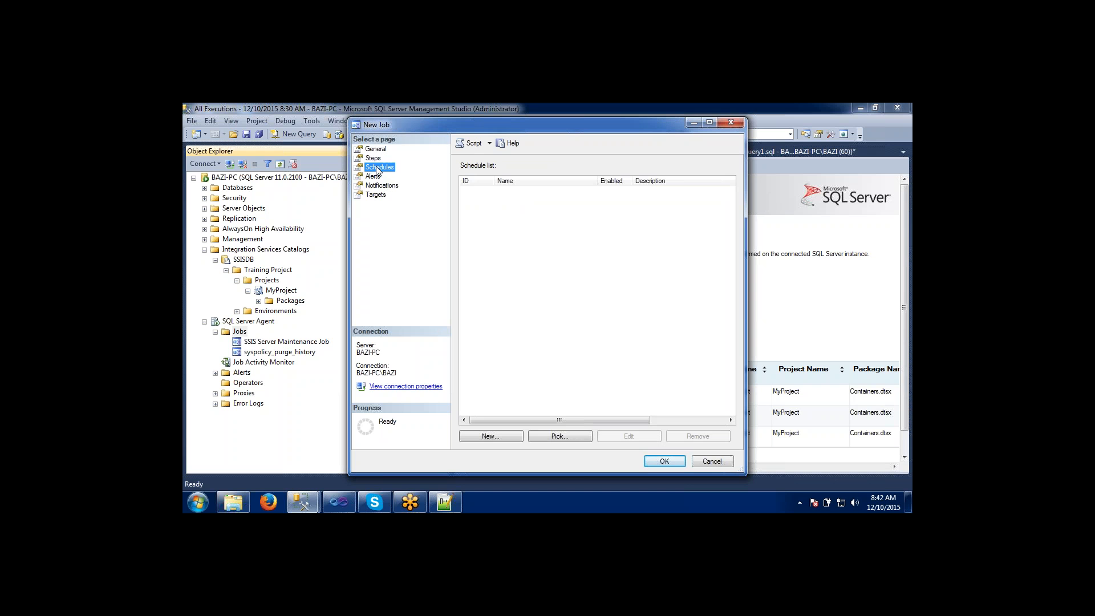
left_click(493, 433)
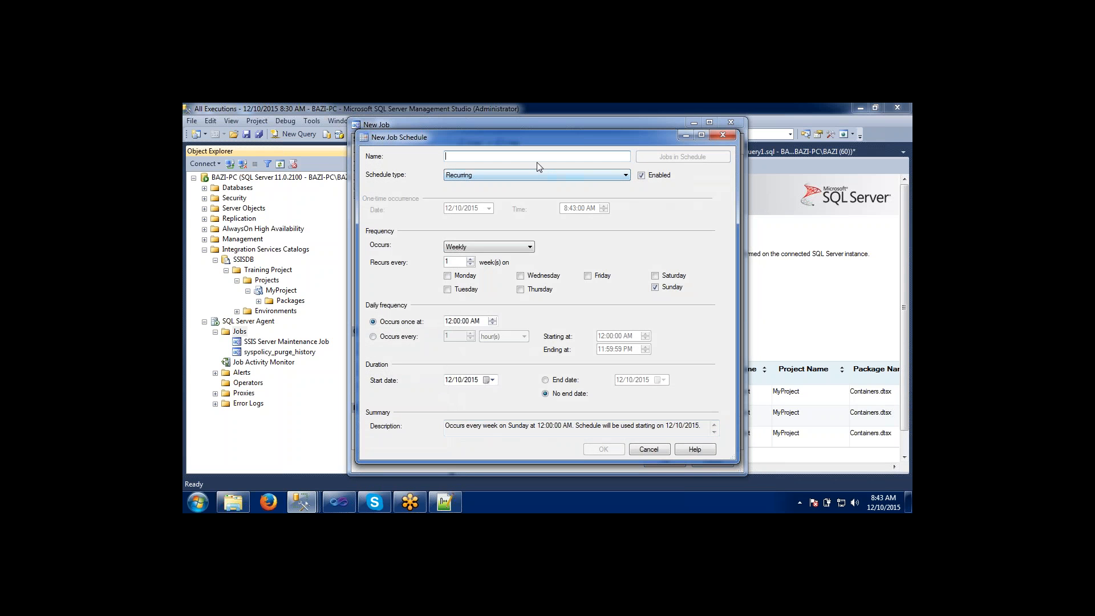
type("ContainerPackage")
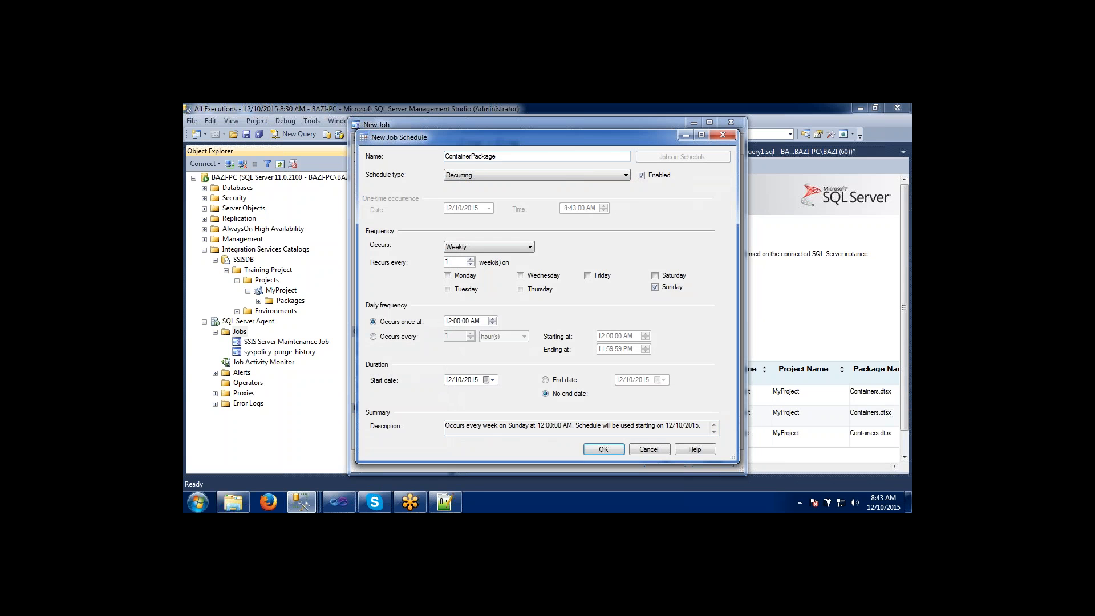
Keep the schedule type Recurring and set it to occur daily, repeating every 10 seconds.
left_click(462, 178)
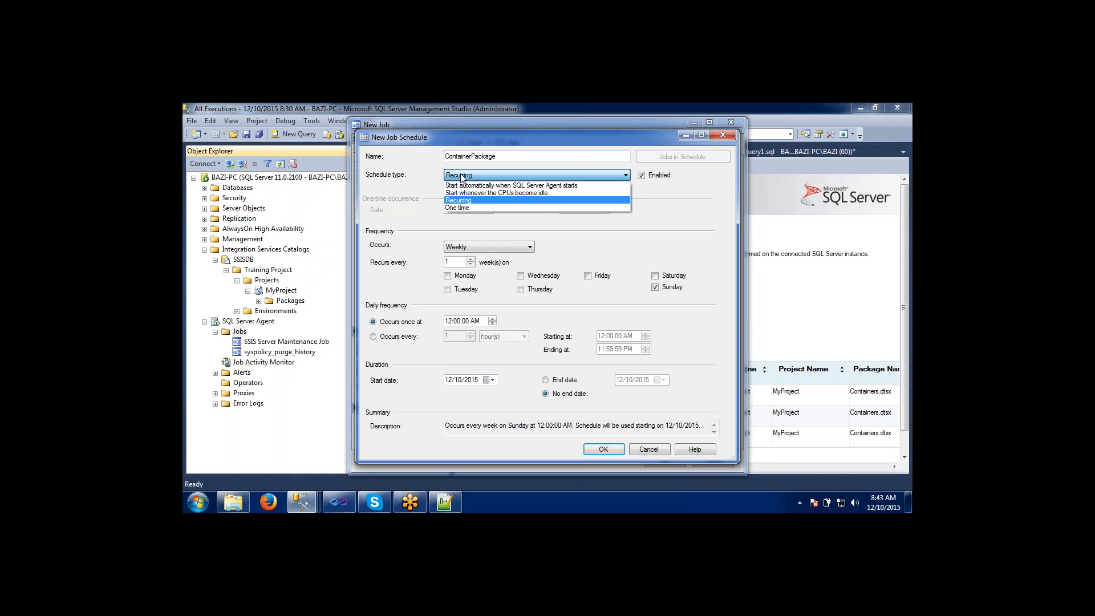
left_click(462, 201)
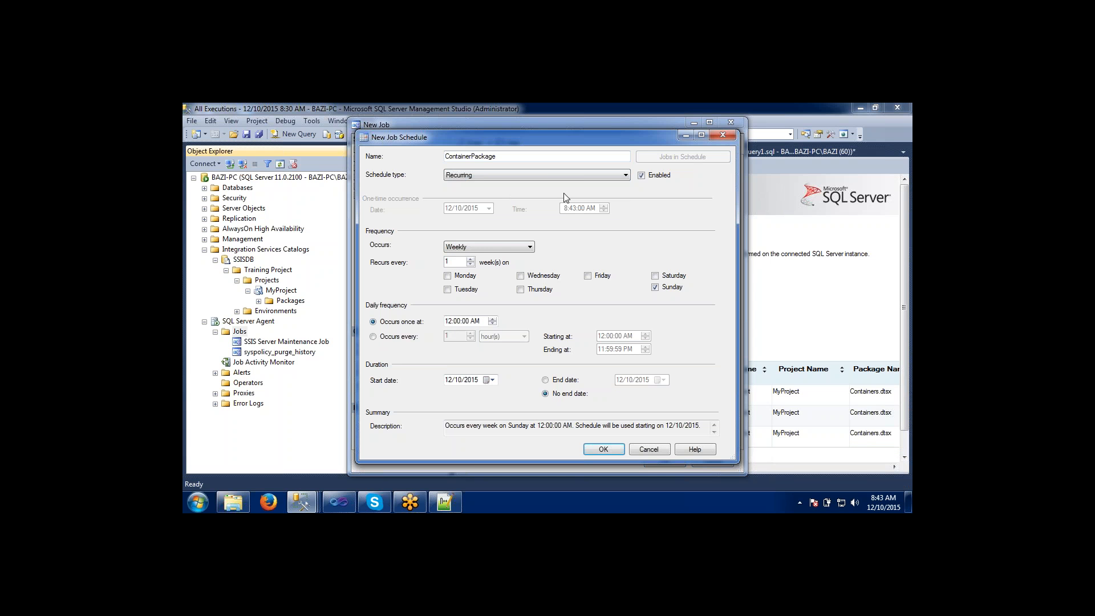
left_click(482, 247)
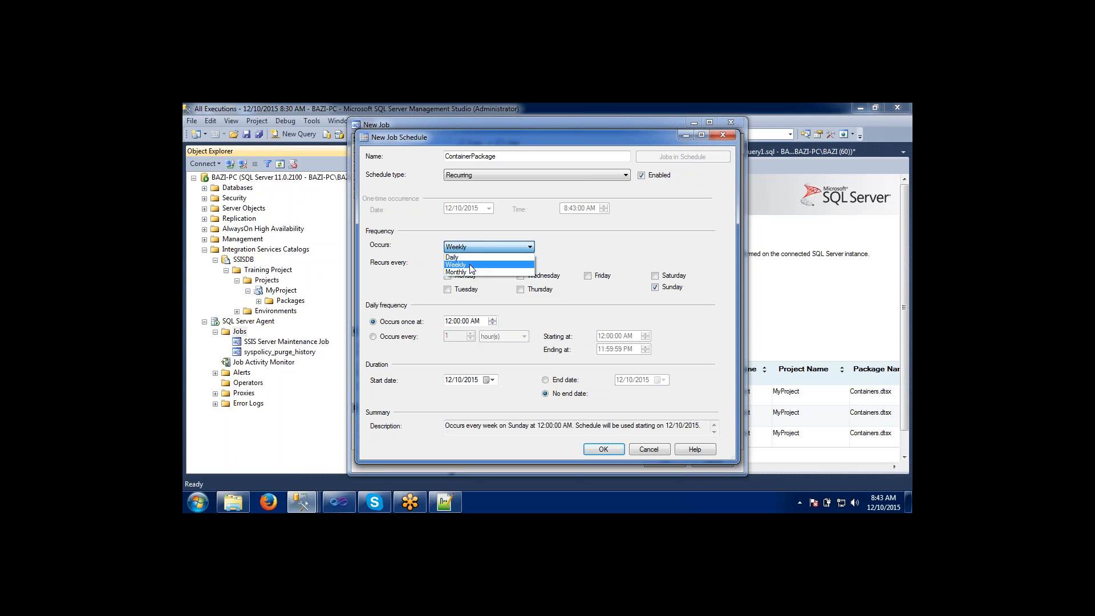
left_click(469, 259)
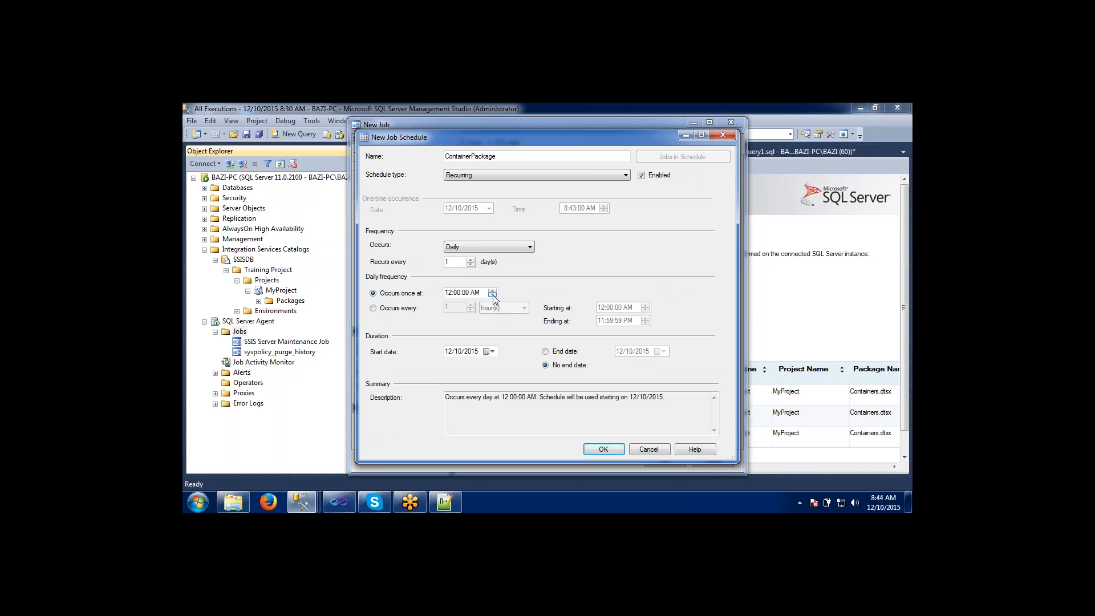
left_click(373, 309)
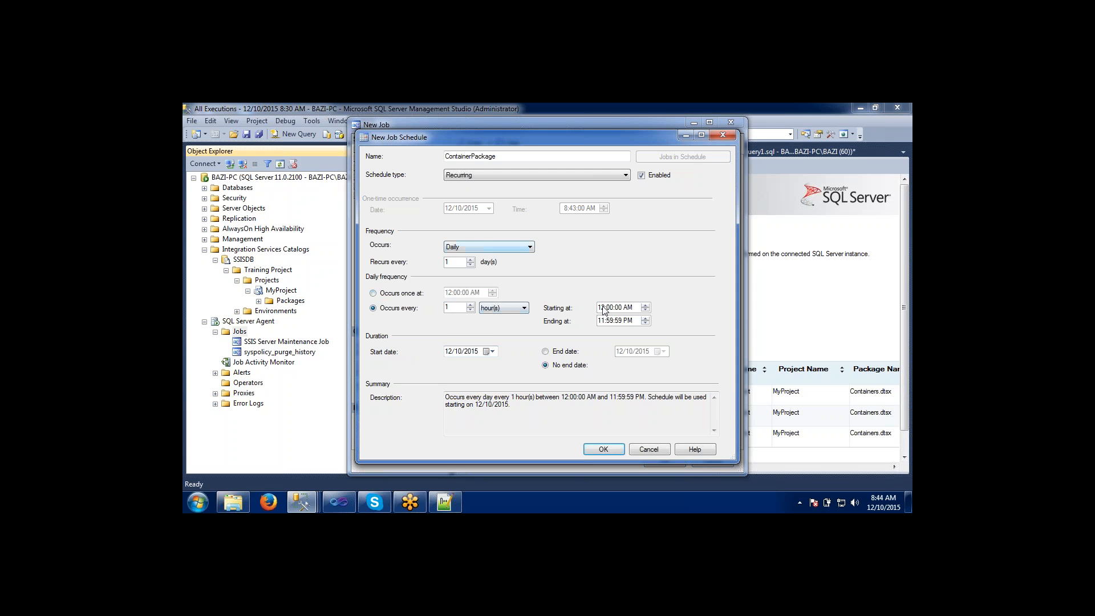
left_click(523, 309)
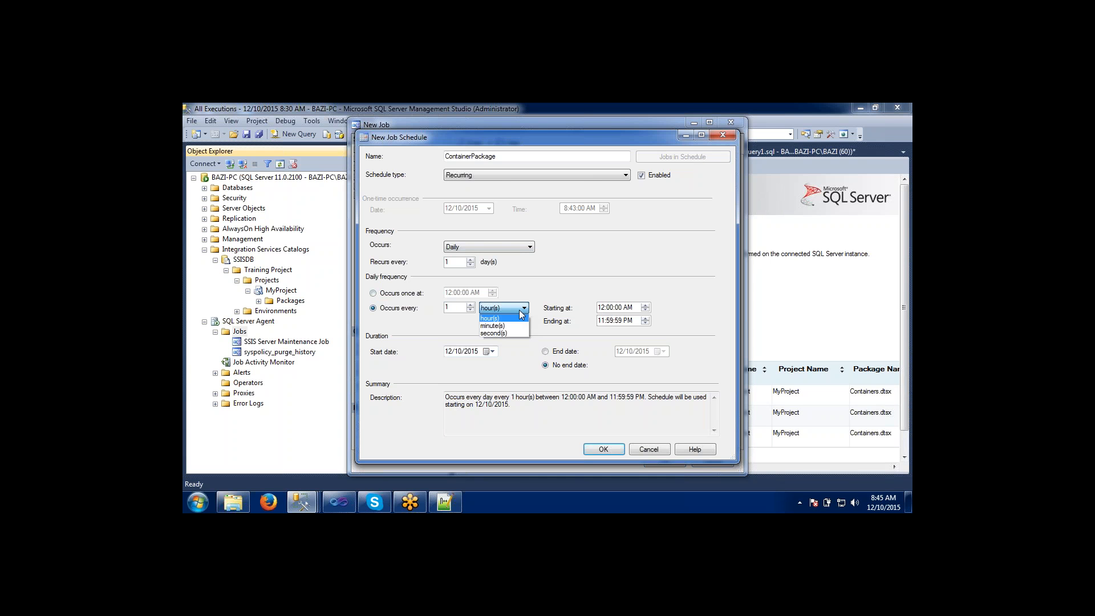
left_click(487, 332)
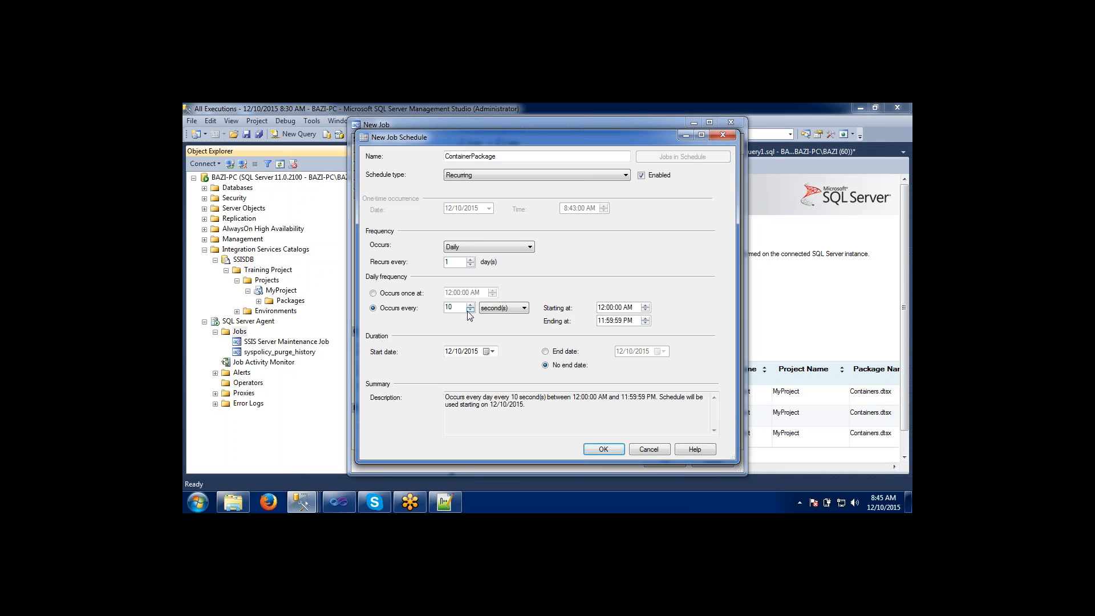
Set the ContainerPackage schedule to repeat every 2 minutes and save the schedule.
left_click(485, 309)
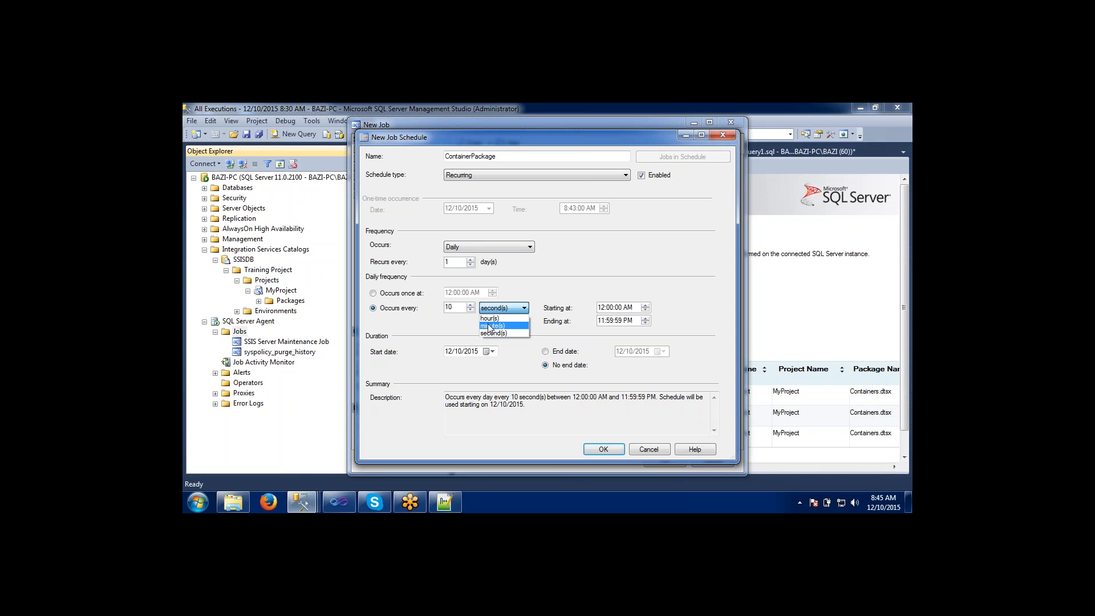
left_click(489, 326)
left_click(470, 310)
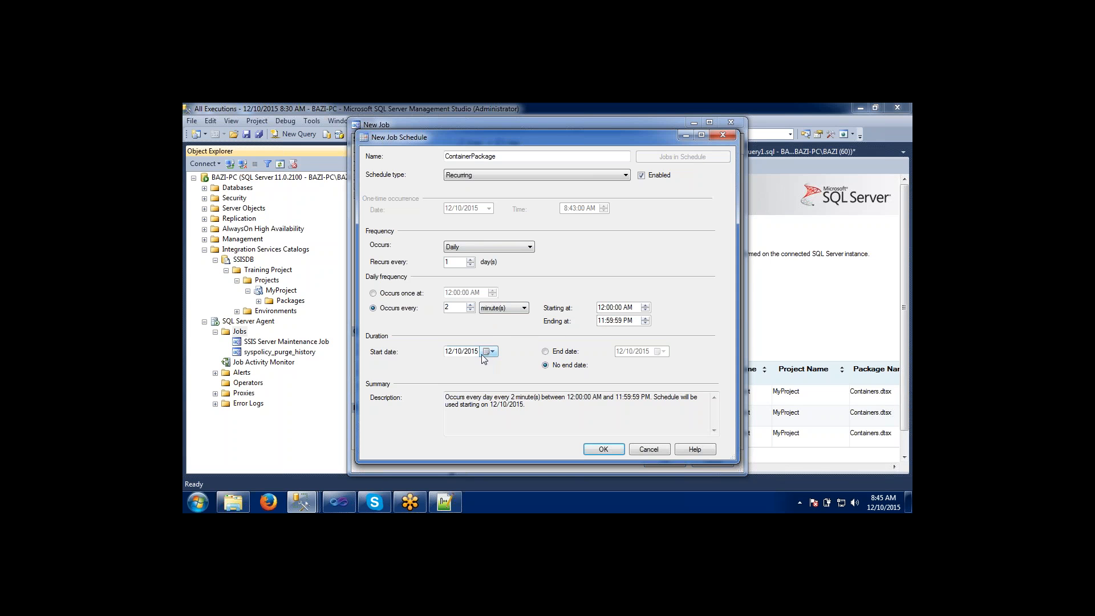
left_click(603, 449)
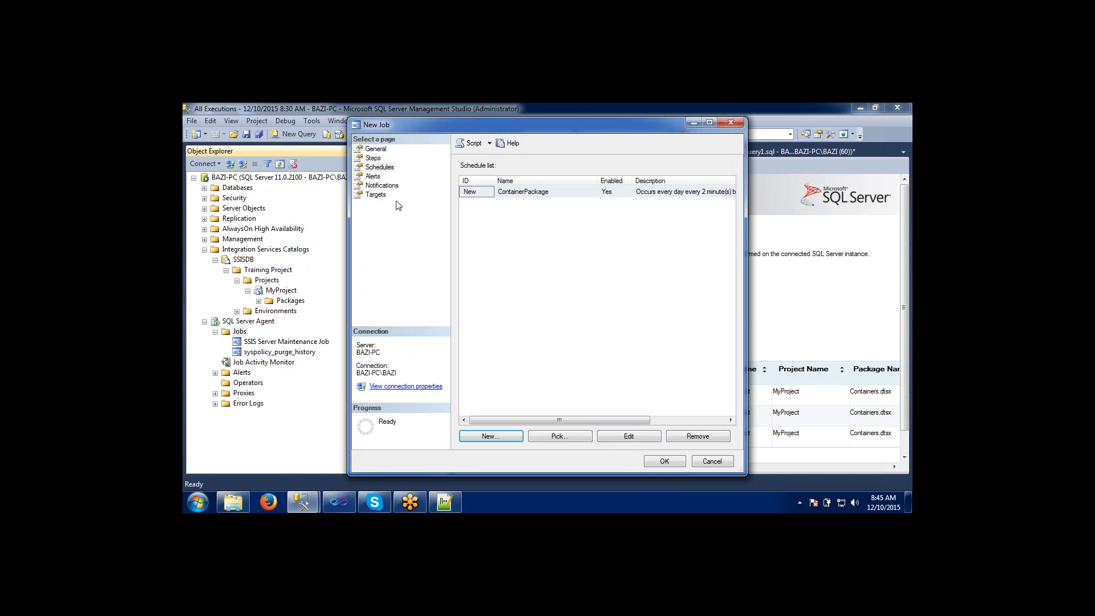
Add an enabled SQL Server event alert named sucesses to the job, with severity 001 - Miscellaneous System Information.
left_click(375, 177)
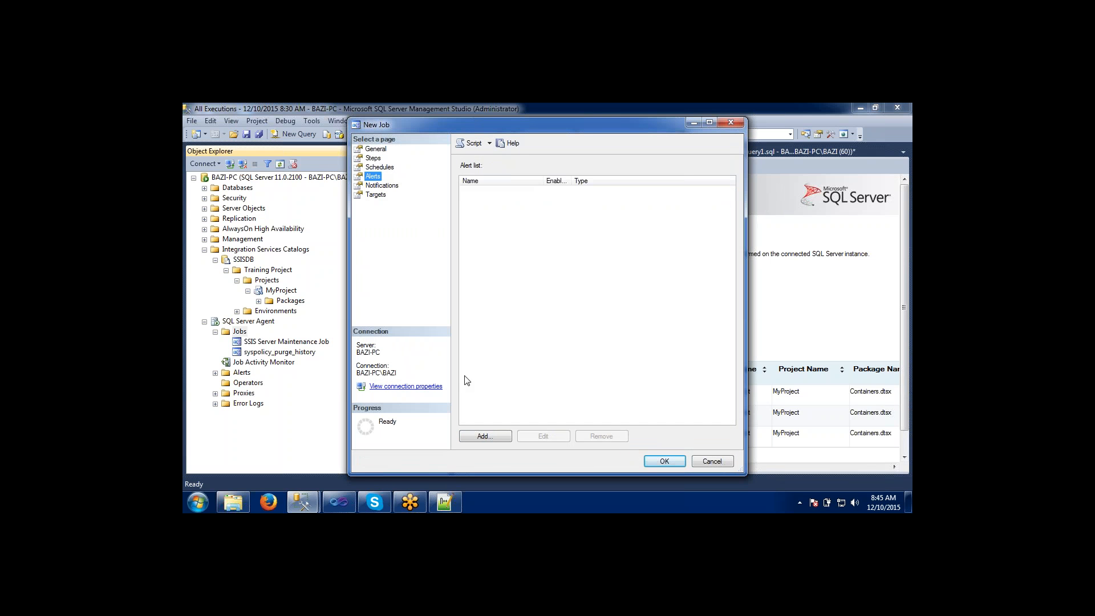
left_click(491, 437)
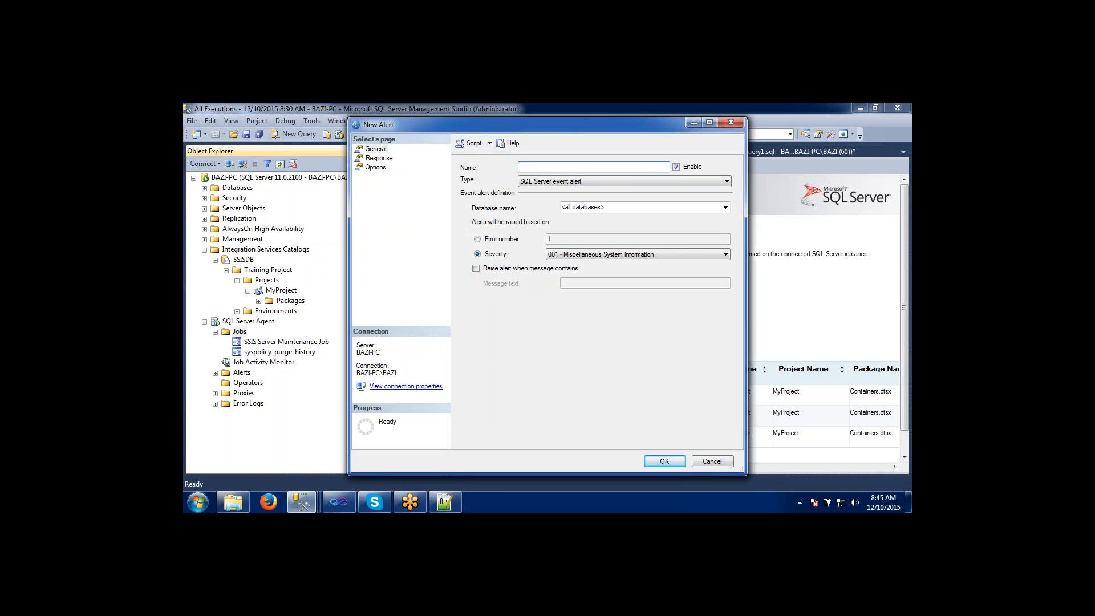
type("suc")
key("BackSpace")
key("BackSpace")
type("esses")
left_click(569, 254)
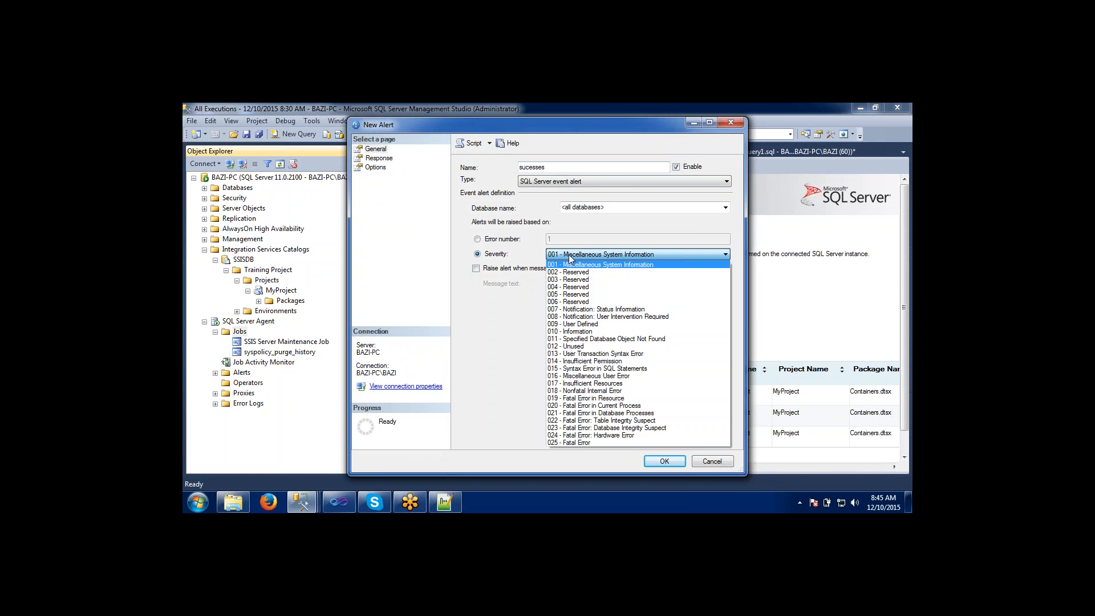
left_click(570, 257)
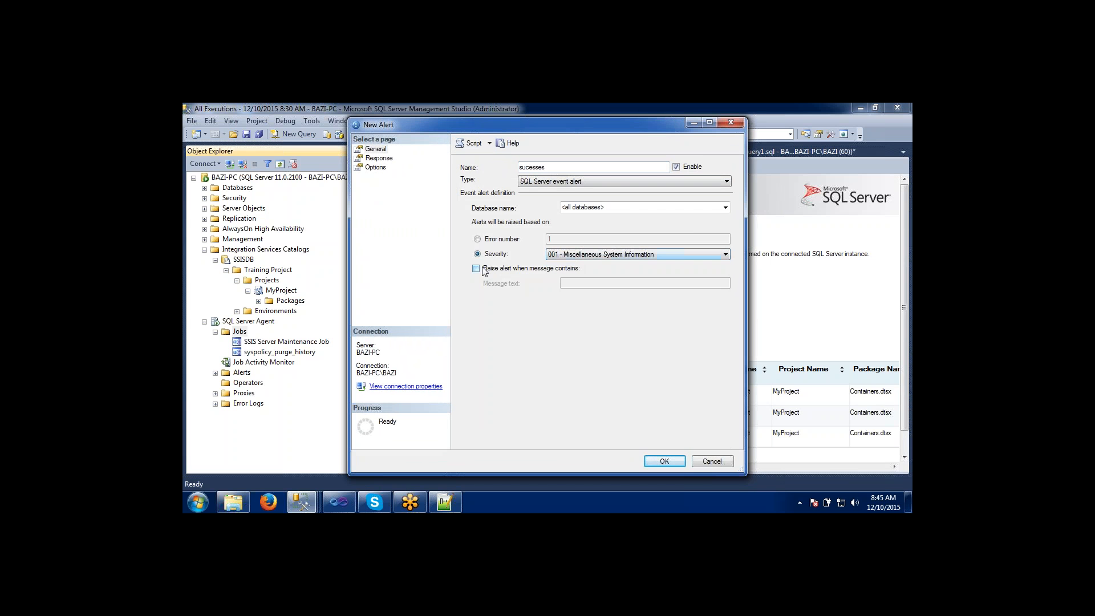
left_click(651, 465)
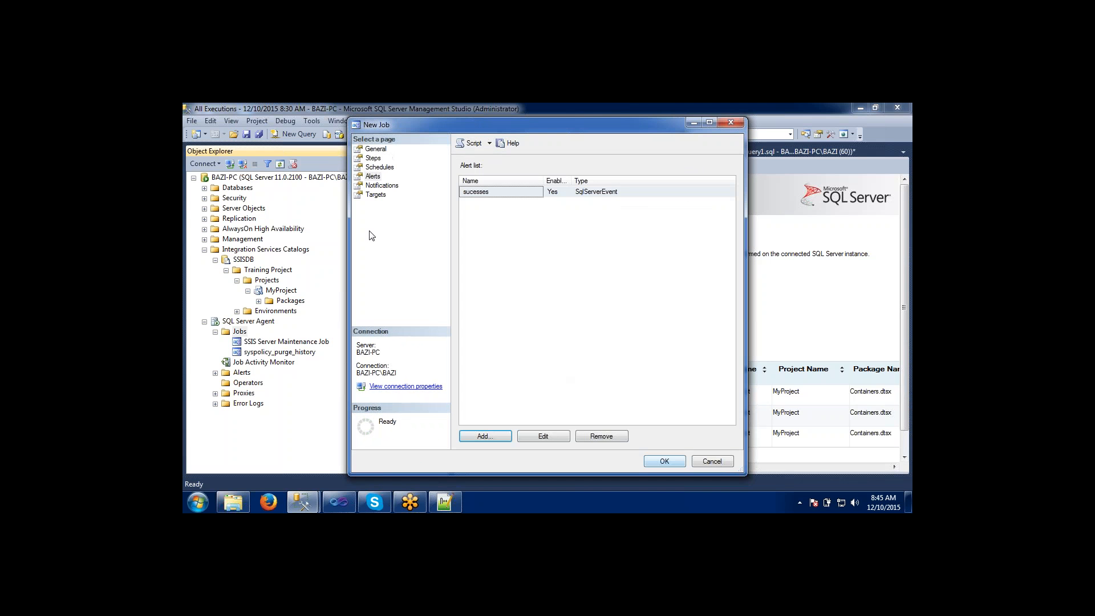
Enable the job's e-mail notification with the condition When the job fails, leaving the operator blank.
left_click(381, 186)
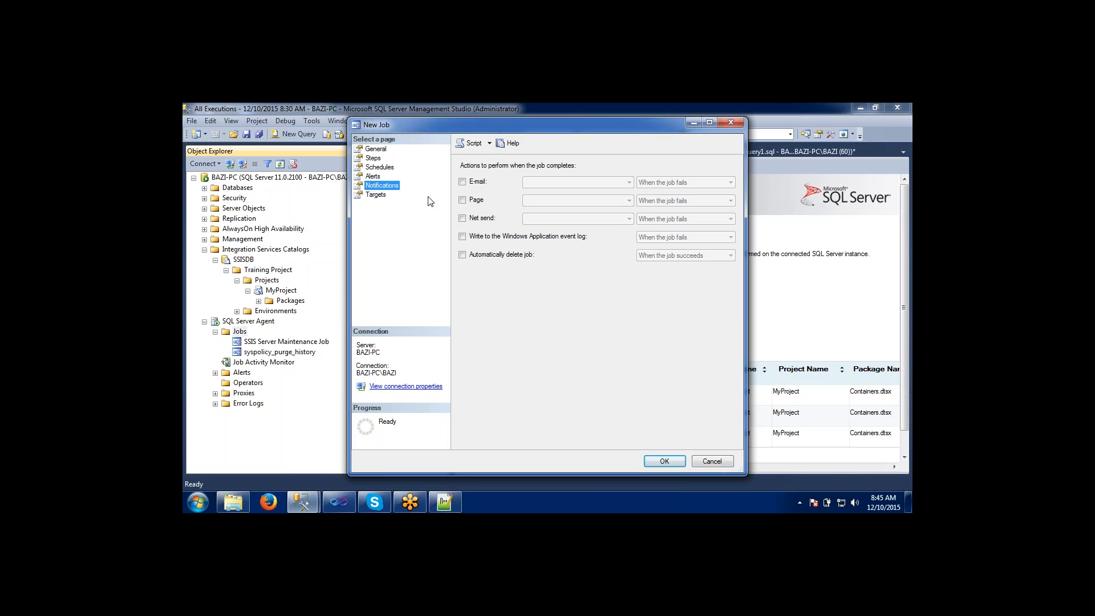
left_click(463, 184)
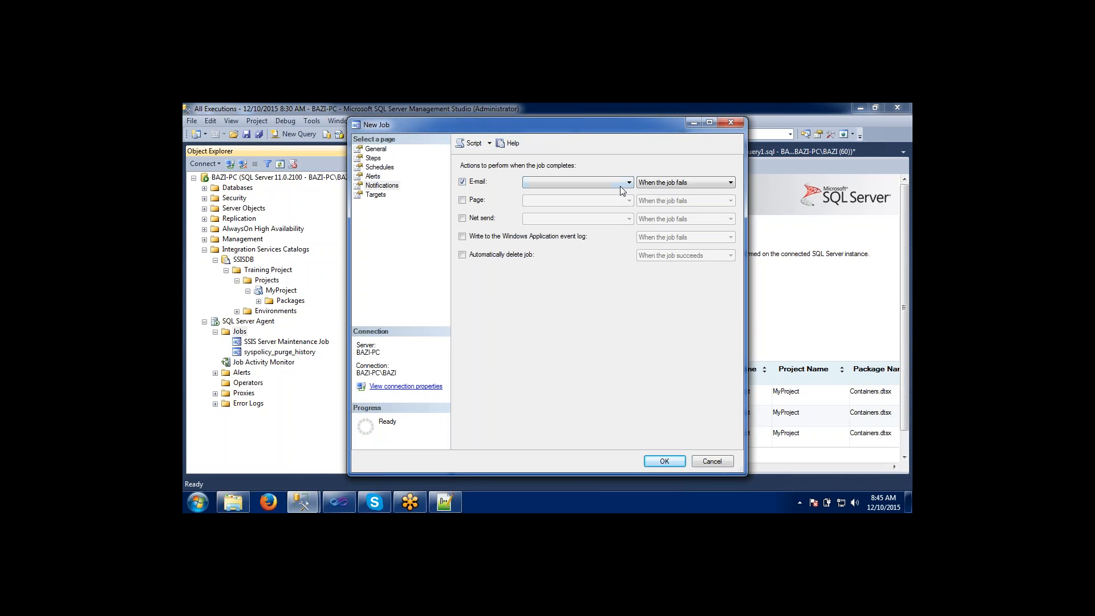
left_click(642, 184)
left_click(643, 183)
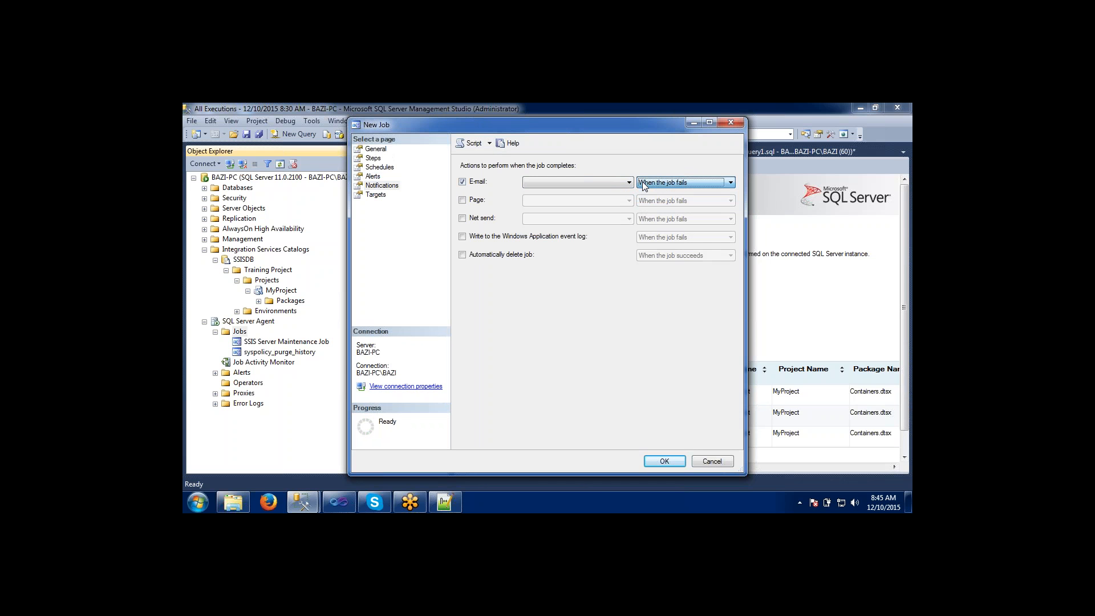
left_click(642, 182)
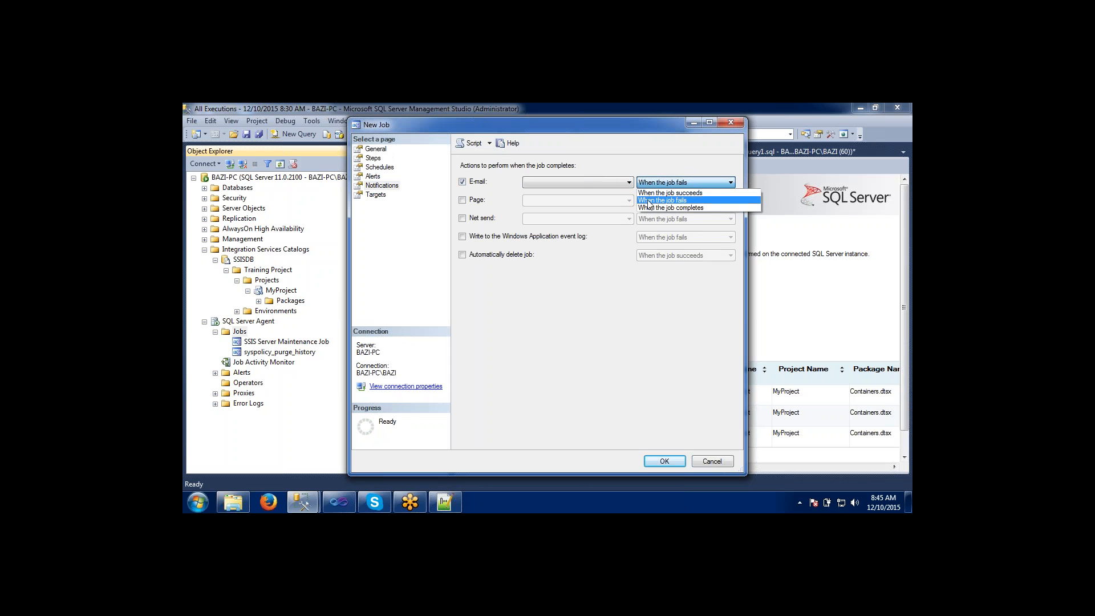
left_click(580, 182)
left_click(581, 183)
left_click(581, 183)
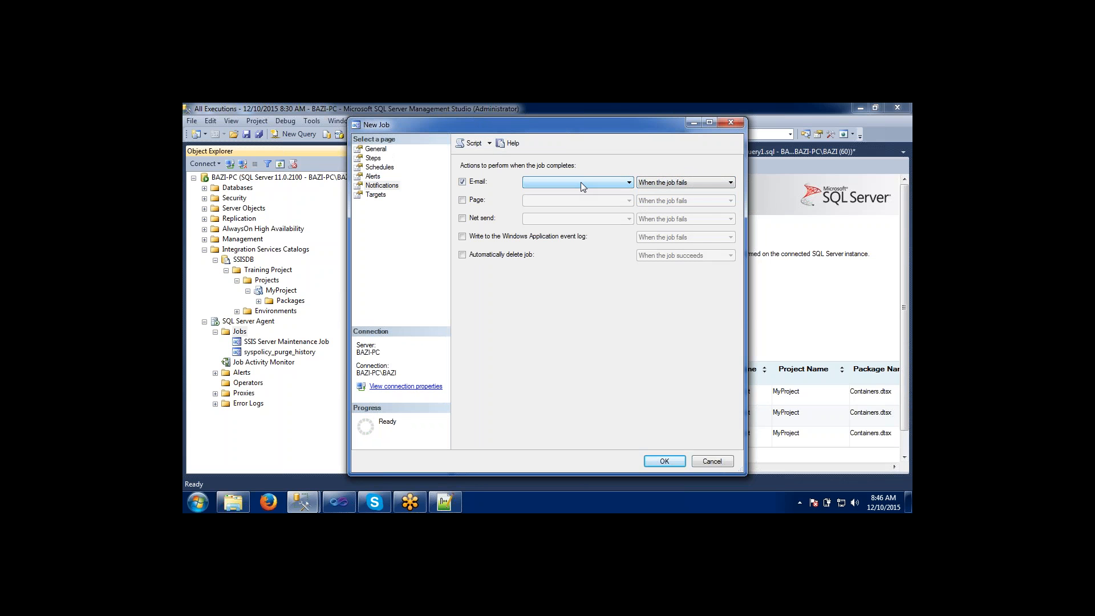
Review the job's targets, general settings, steps, schedules, alerts and notifications, and create the job.
left_click(375, 196)
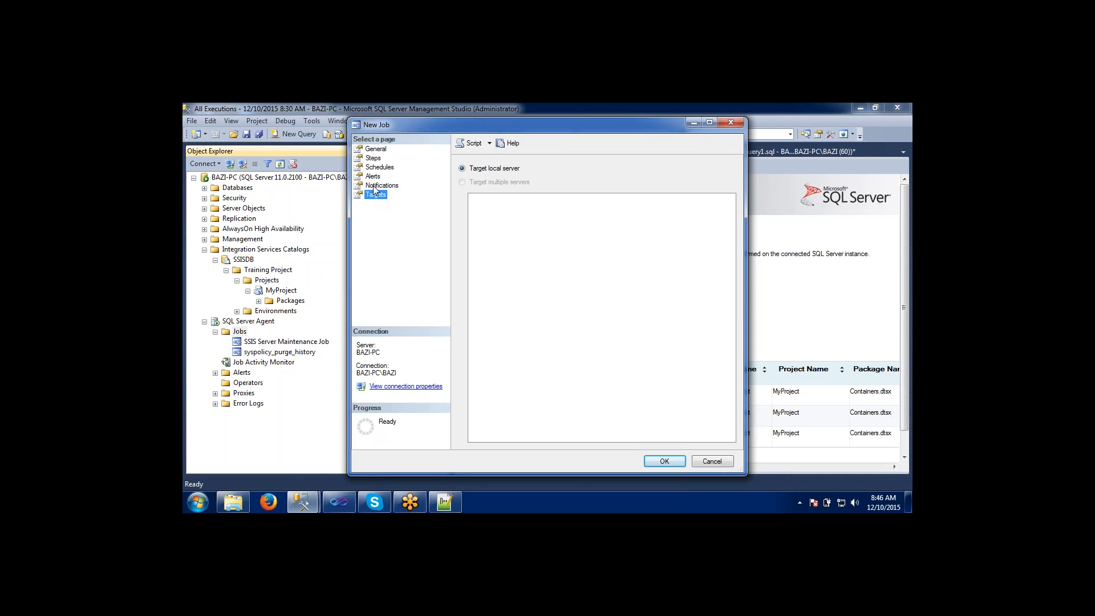
left_click(374, 186)
left_click(375, 149)
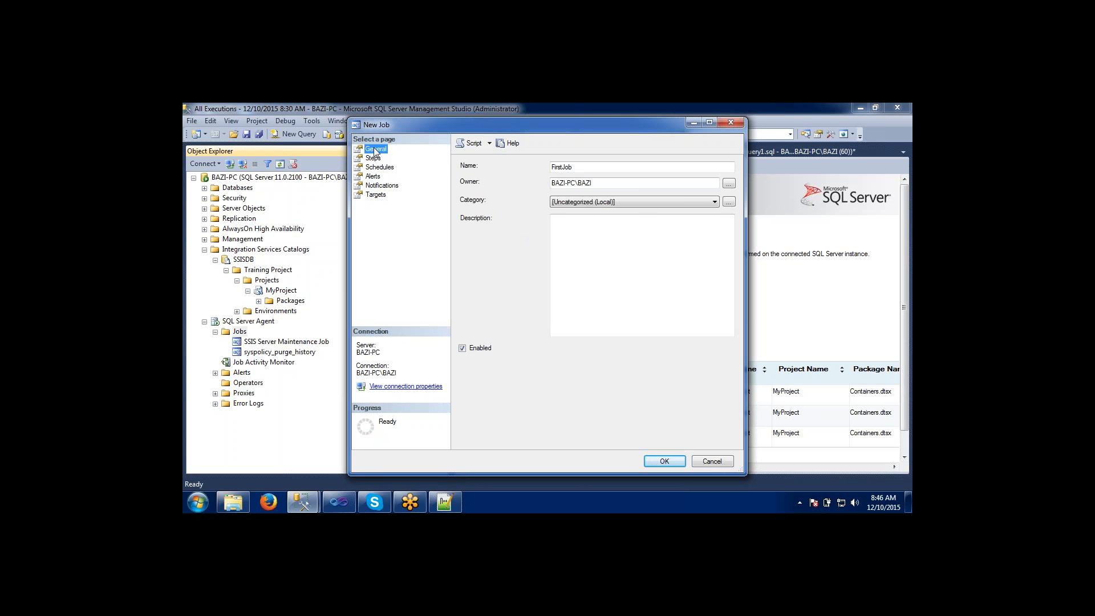
left_click(374, 159)
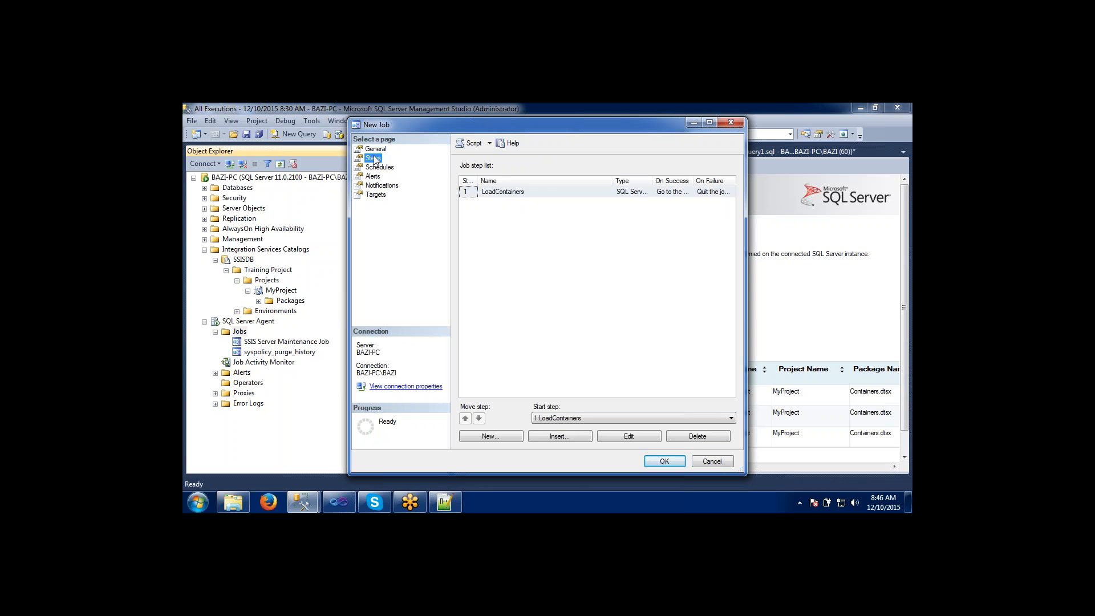
left_click(377, 168)
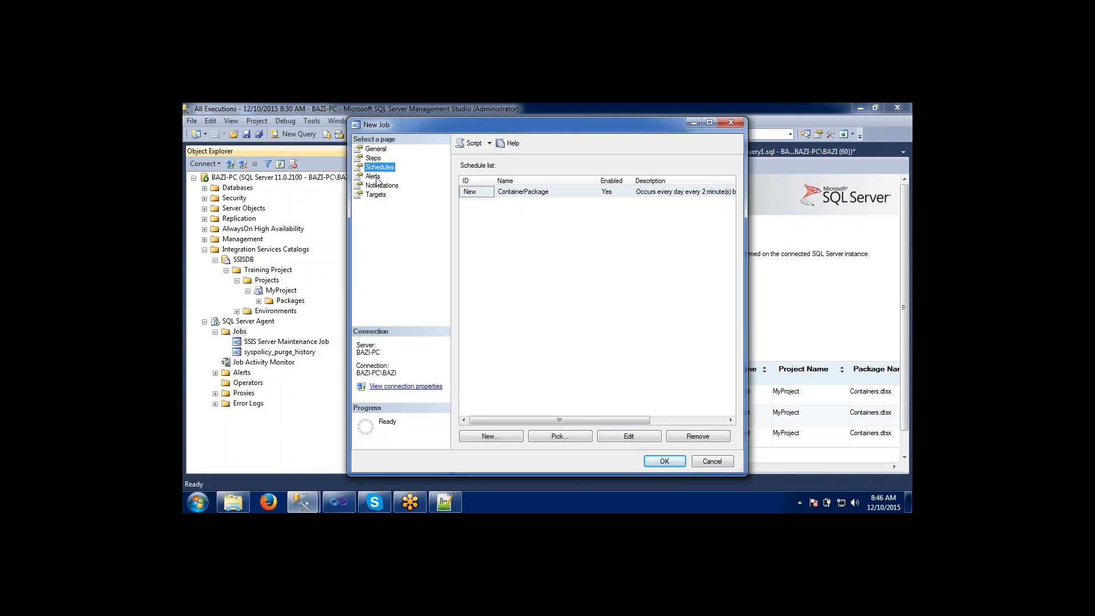
left_click(377, 177)
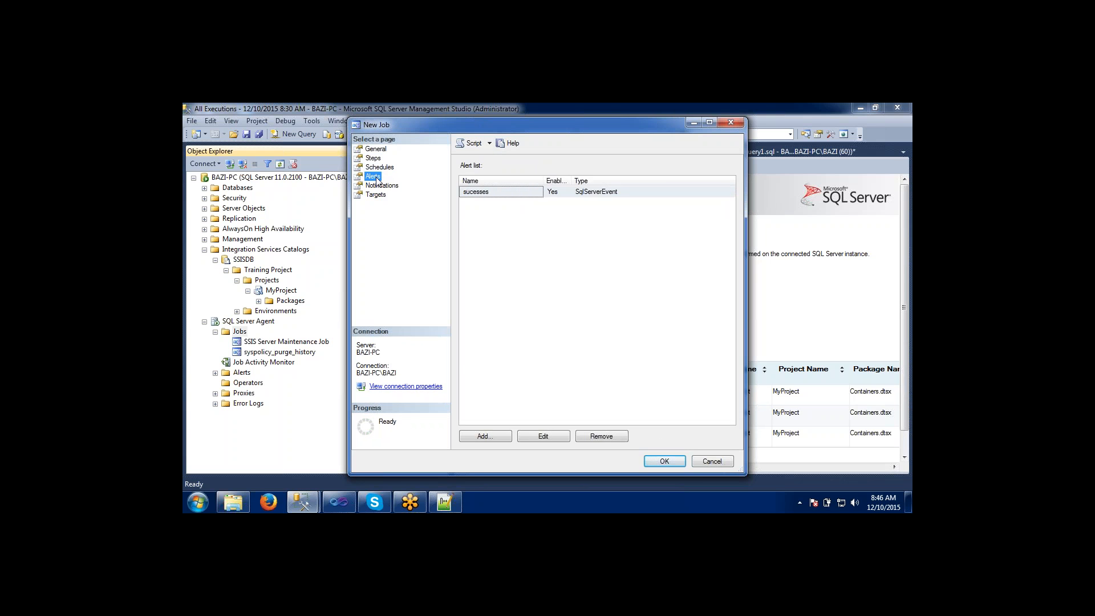
left_click(377, 188)
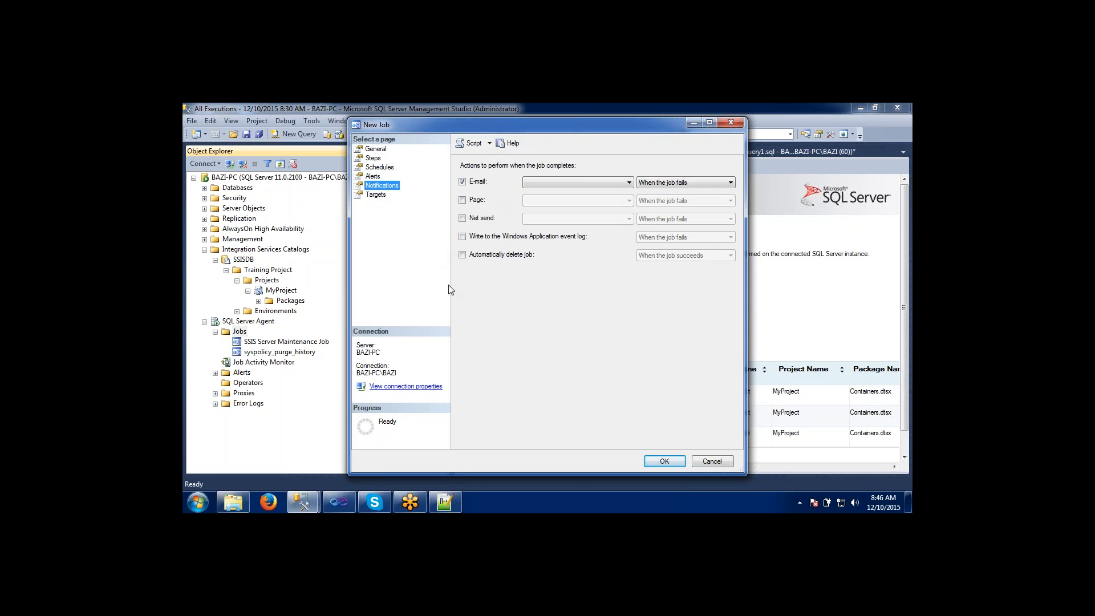
left_click(663, 462)
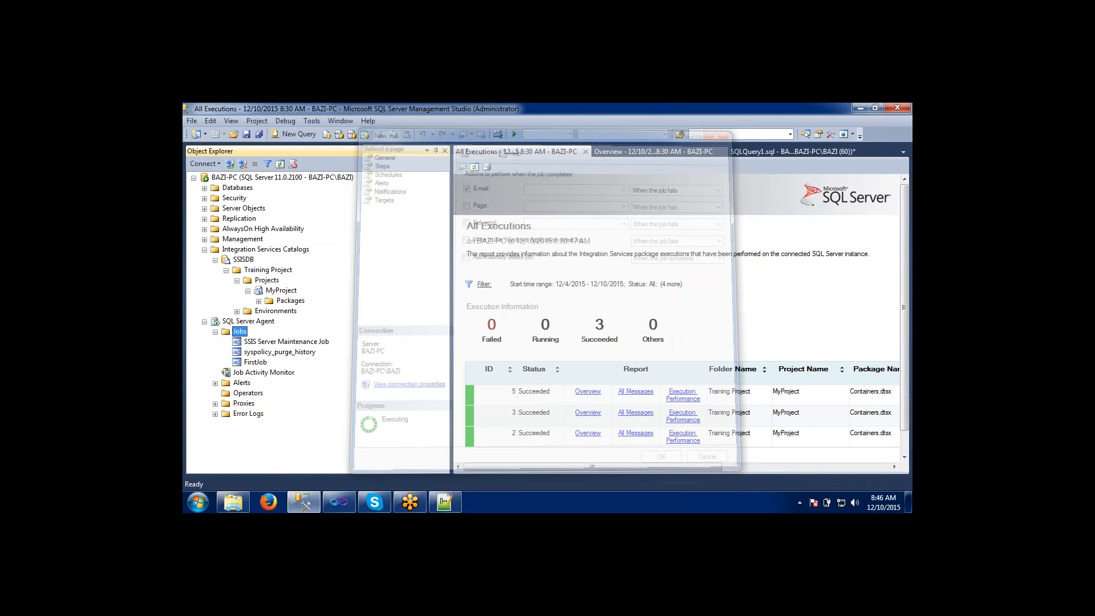
Start FirstJob manually from the SQL Server Agent jobs.
left_click(250, 364)
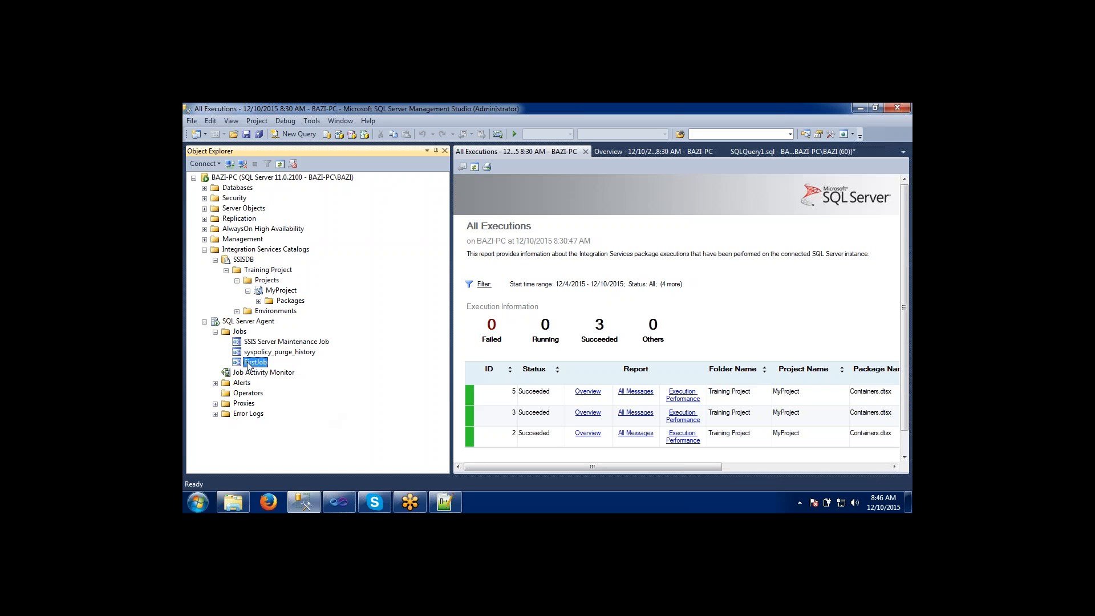
left_click(240, 321)
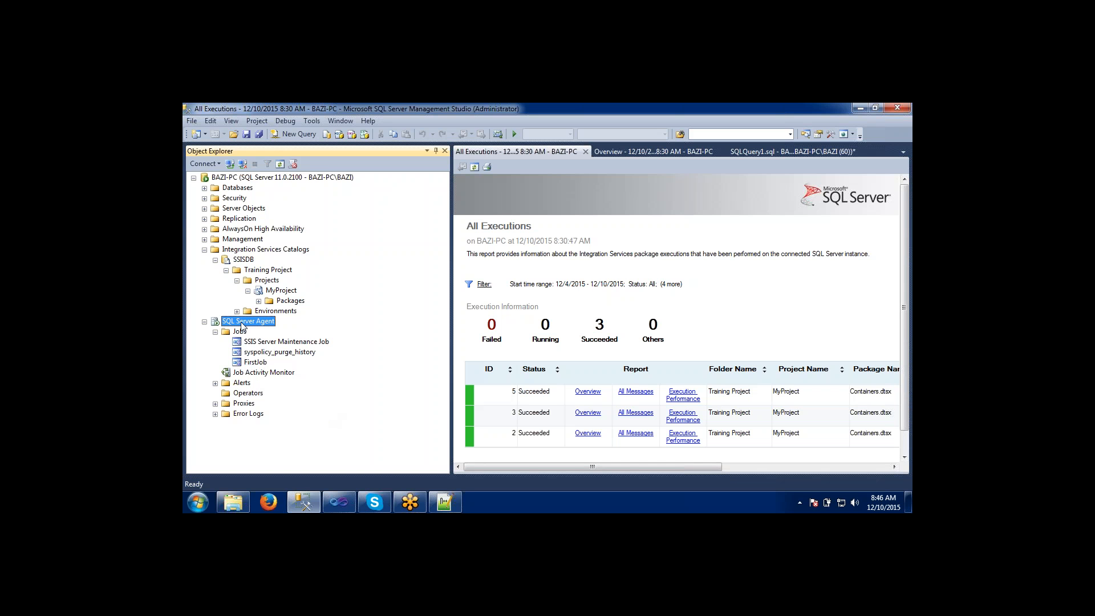
left_click(251, 364)
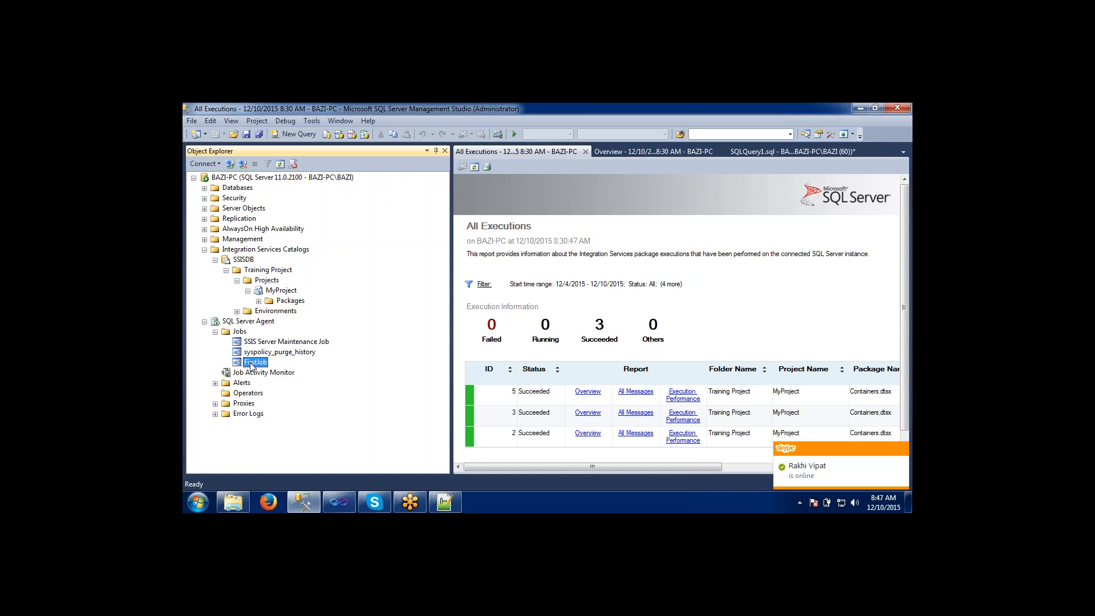
right_click(250, 365)
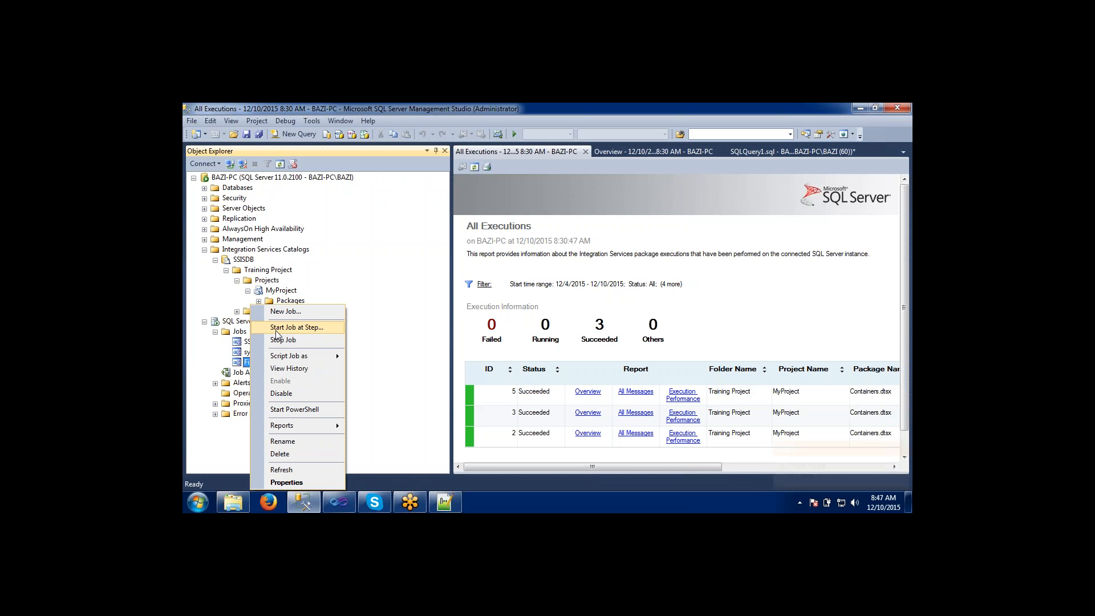
left_click(296, 327)
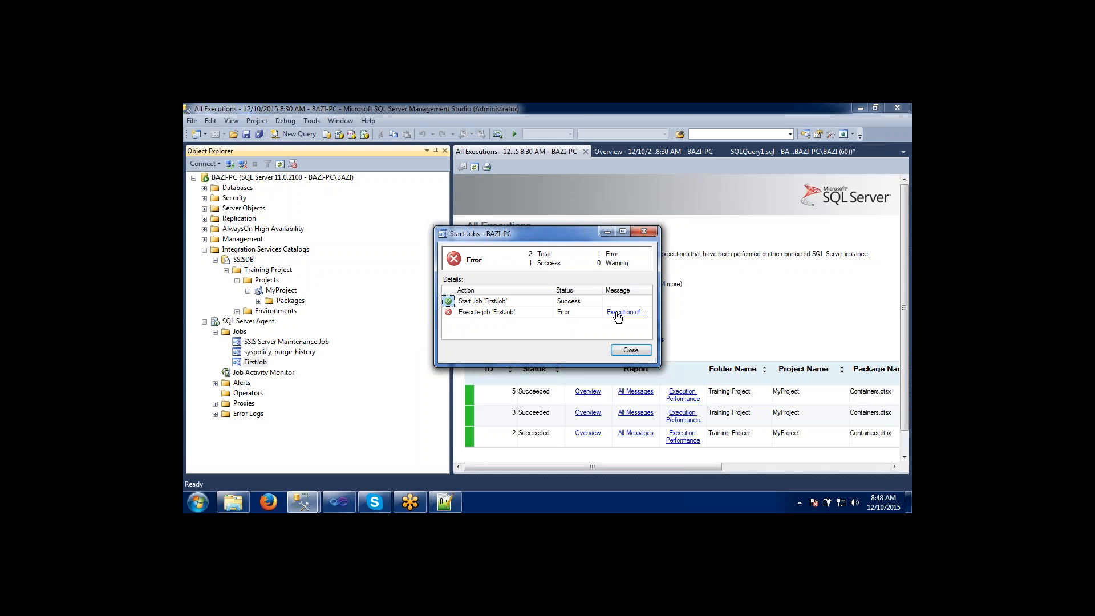
Widen the job start report to read the execution message for FirstJob, and close the report.
left_click_drag(659, 312, 790, 311)
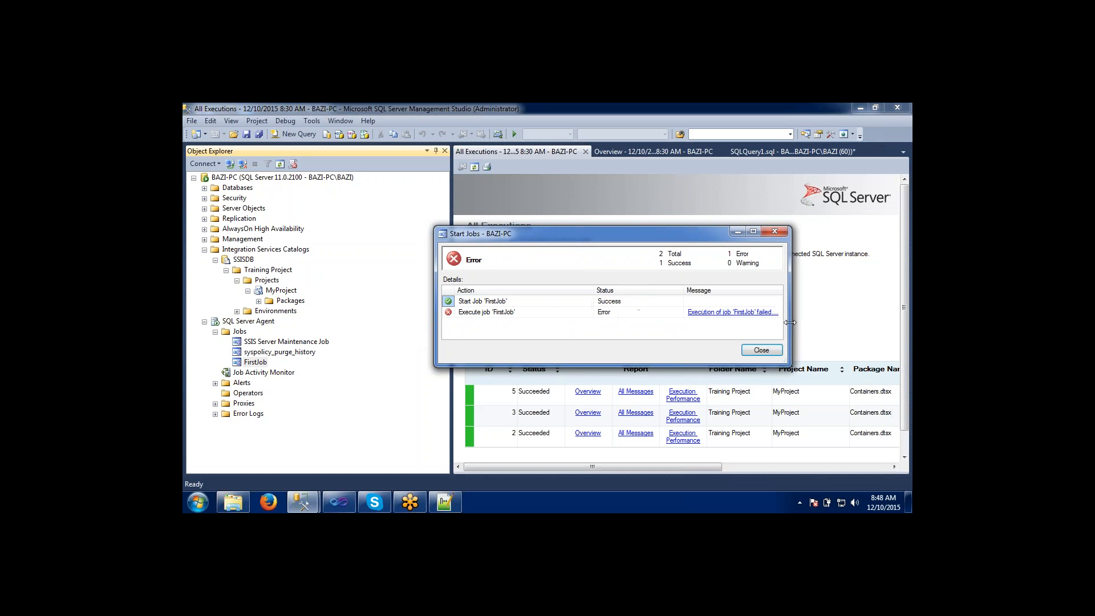
left_click(749, 313)
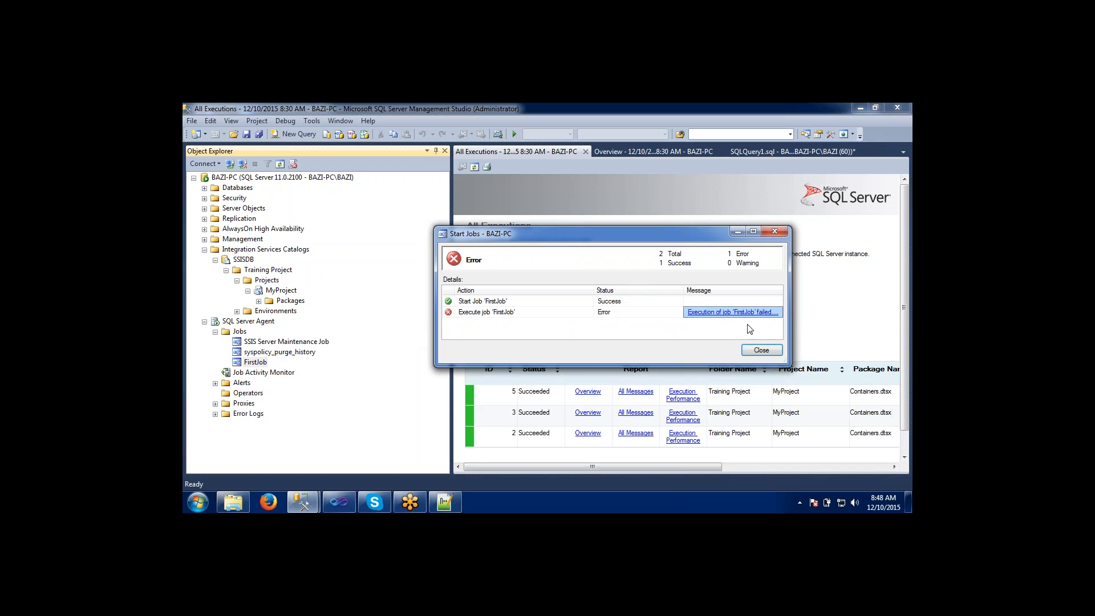
left_click(753, 349)
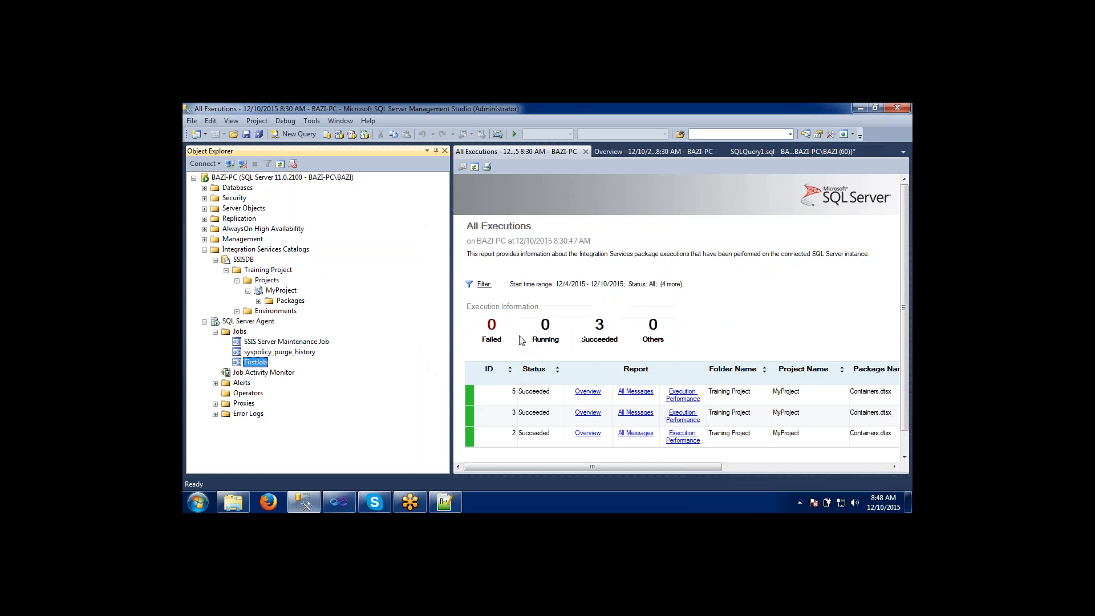
Open the history of FirstJob and maximize the log viewer.
right_click(240, 366)
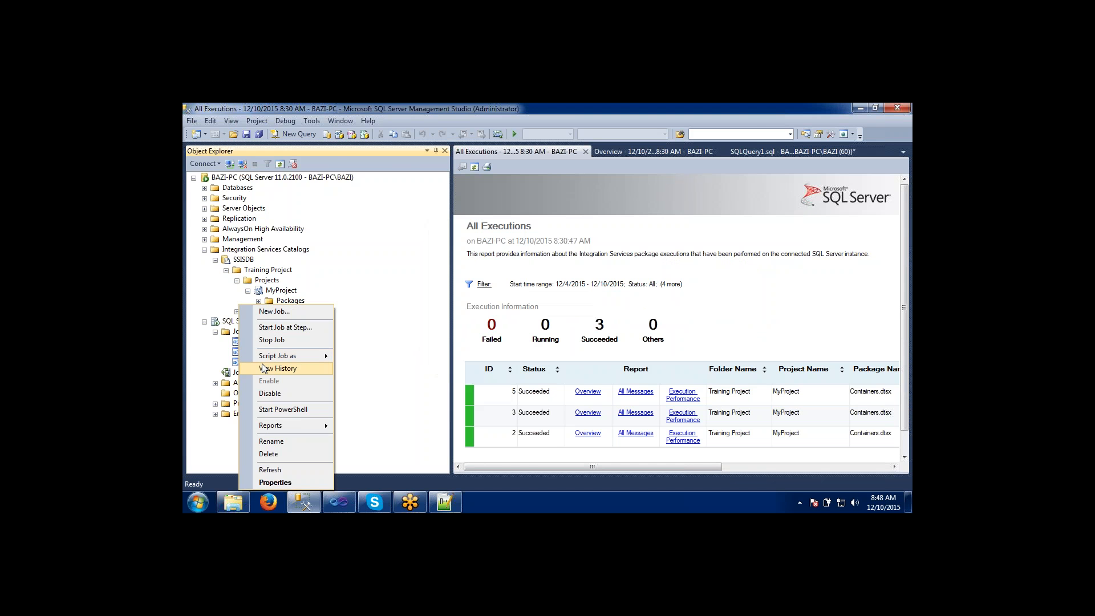
left_click(265, 368)
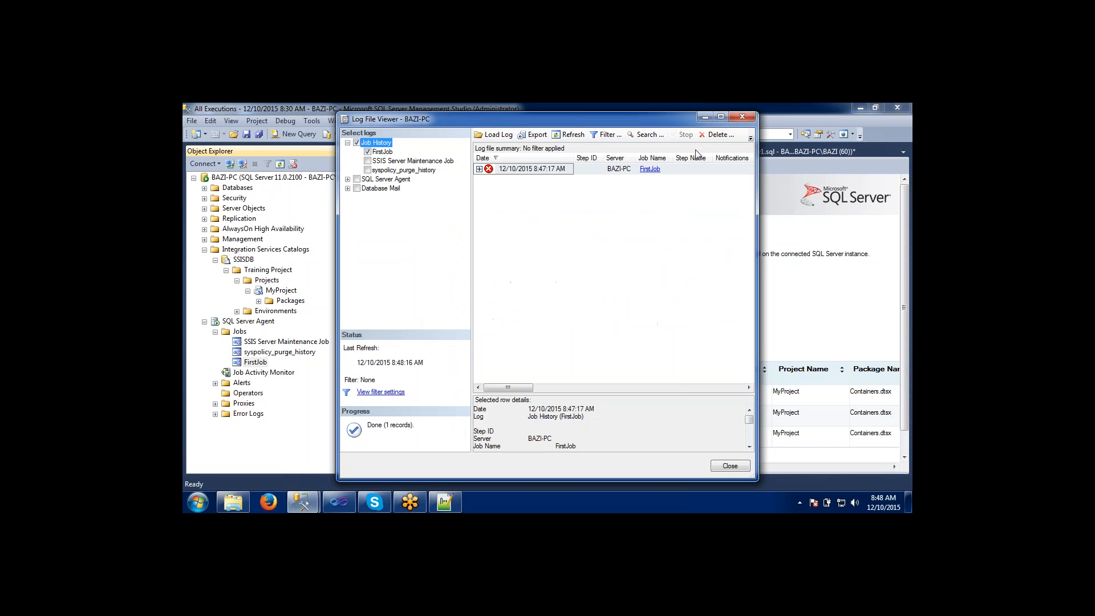
left_click_drag(680, 119, 667, 160)
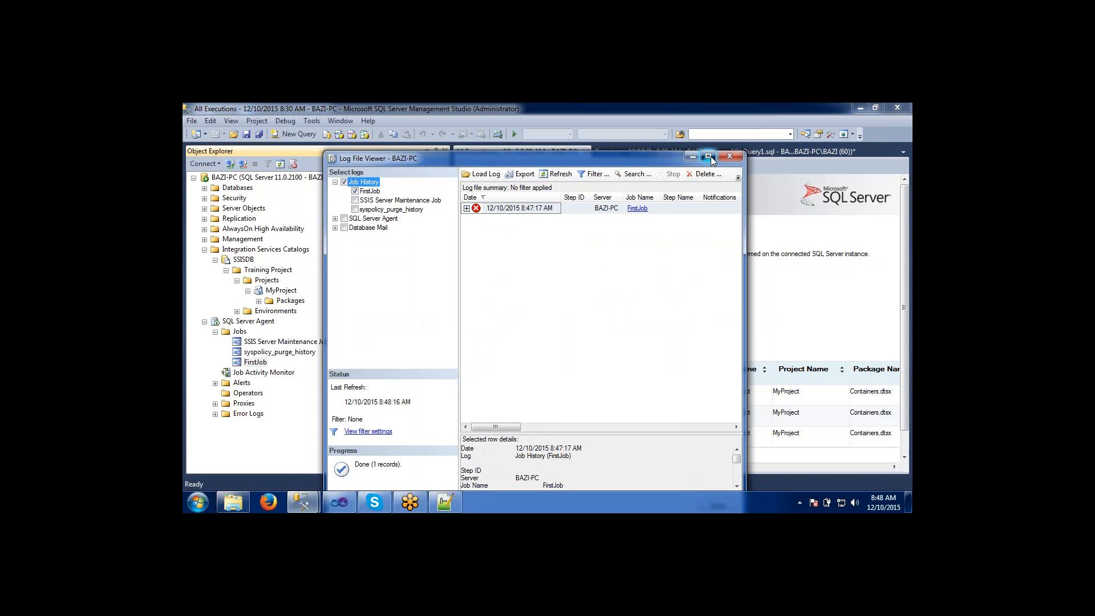
left_click(709, 156)
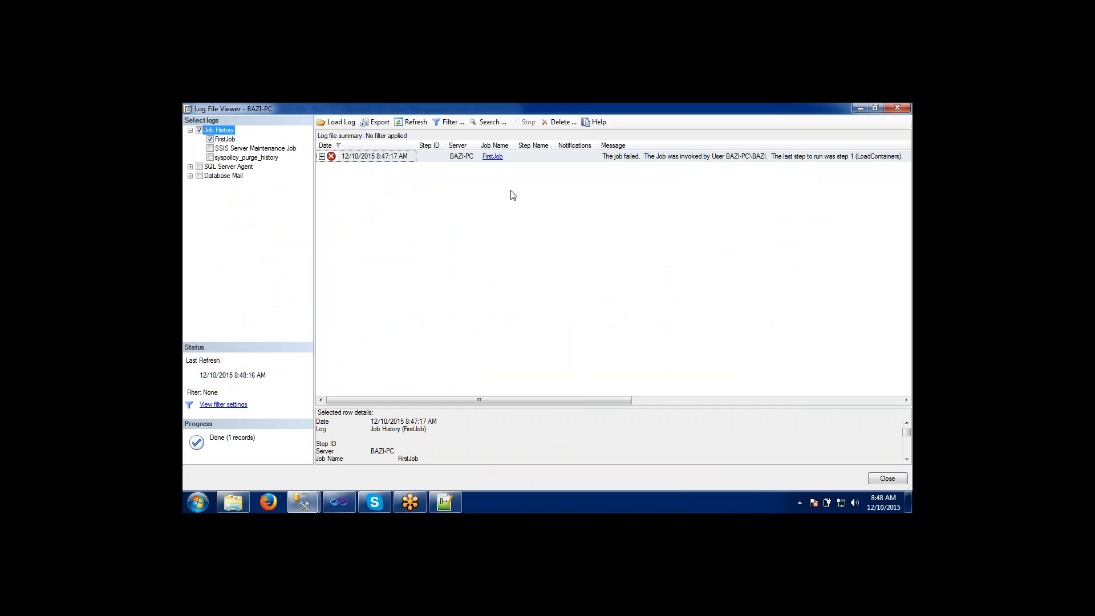
Expand the FirstJob run from 8:47:17 AM and examine the message of its LoadContainers step.
left_click(322, 157)
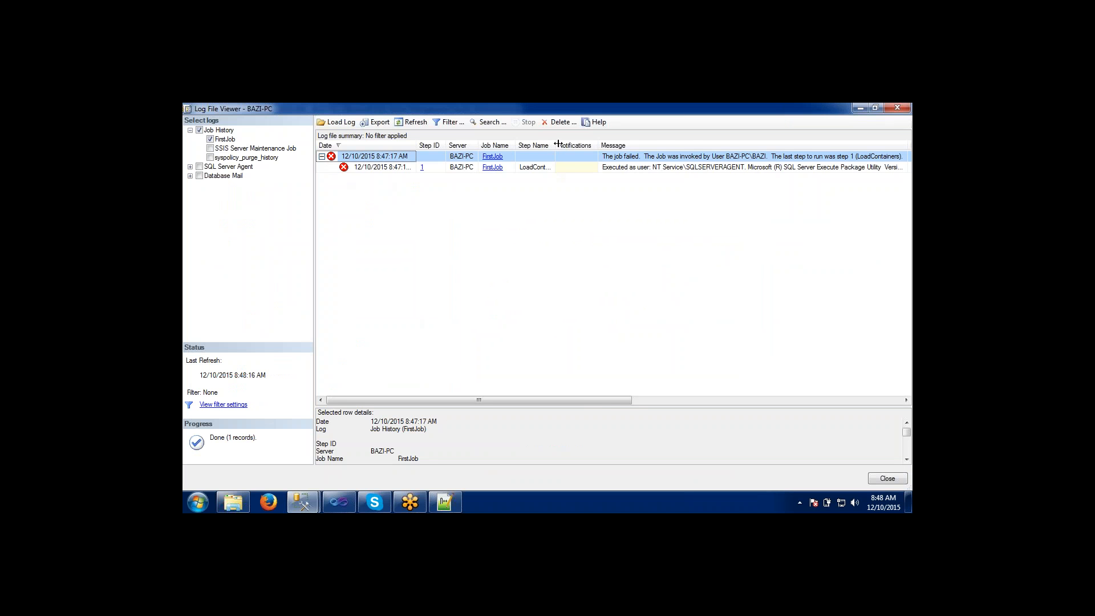
left_click_drag(555, 146, 625, 146)
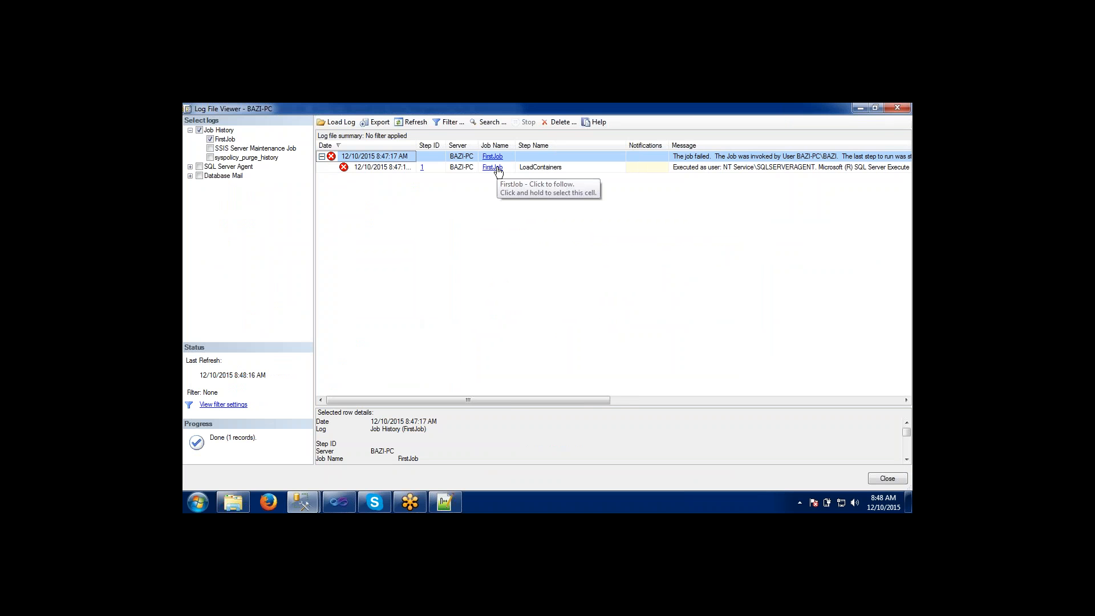
left_click_drag(513, 400, 611, 389)
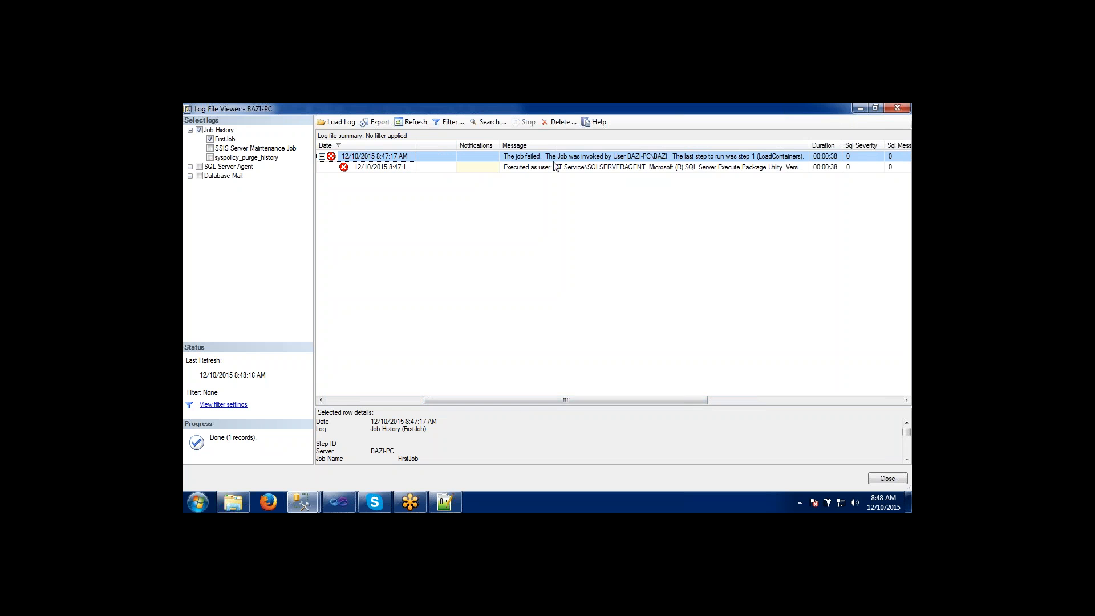
left_click(573, 167)
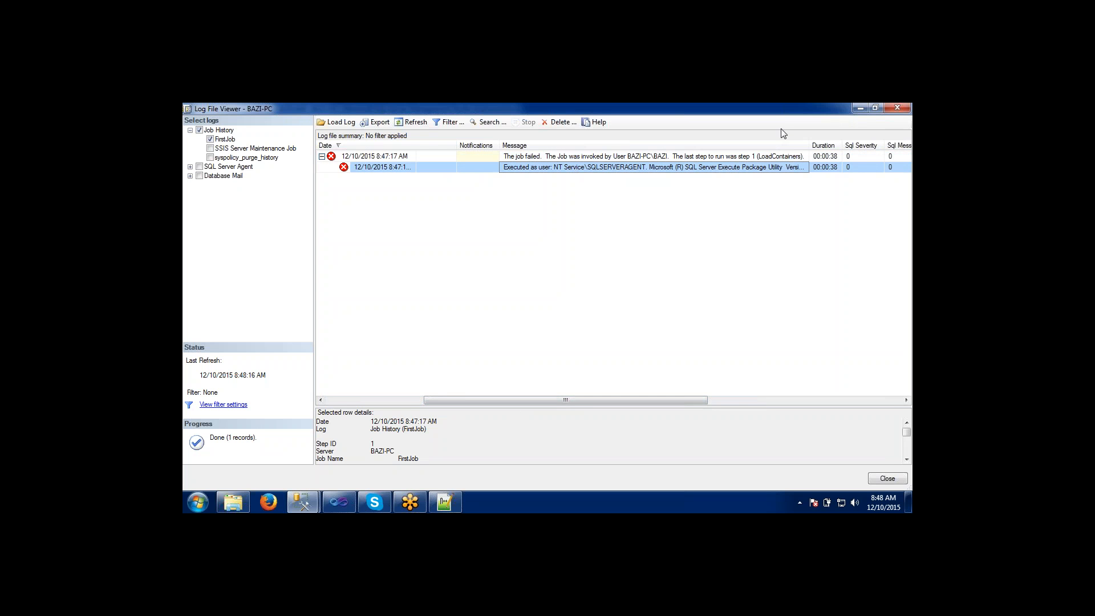
Widen the Message column of FirstJob's history and read the full message of the LoadContainers step.
left_click_drag(812, 146, 878, 146)
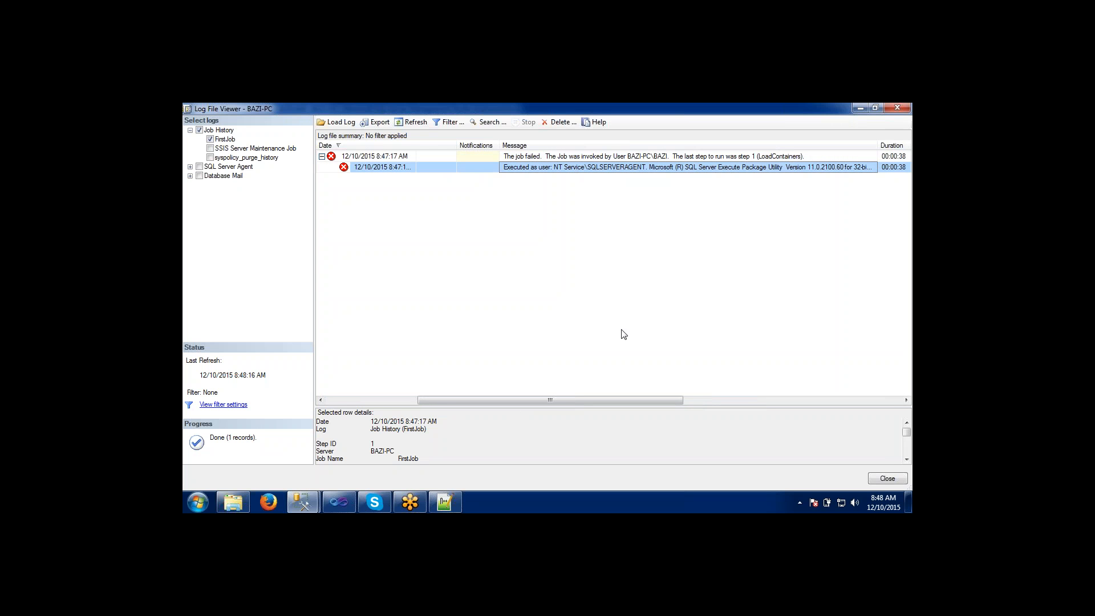
left_click_drag(619, 402, 704, 399)
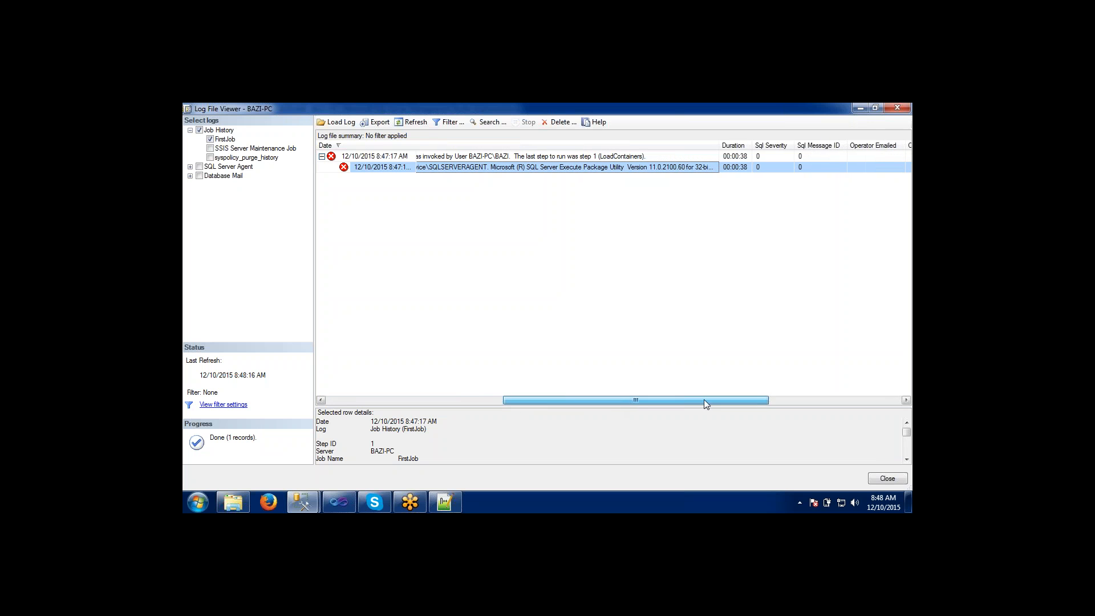
left_click_drag(720, 146, 902, 153)
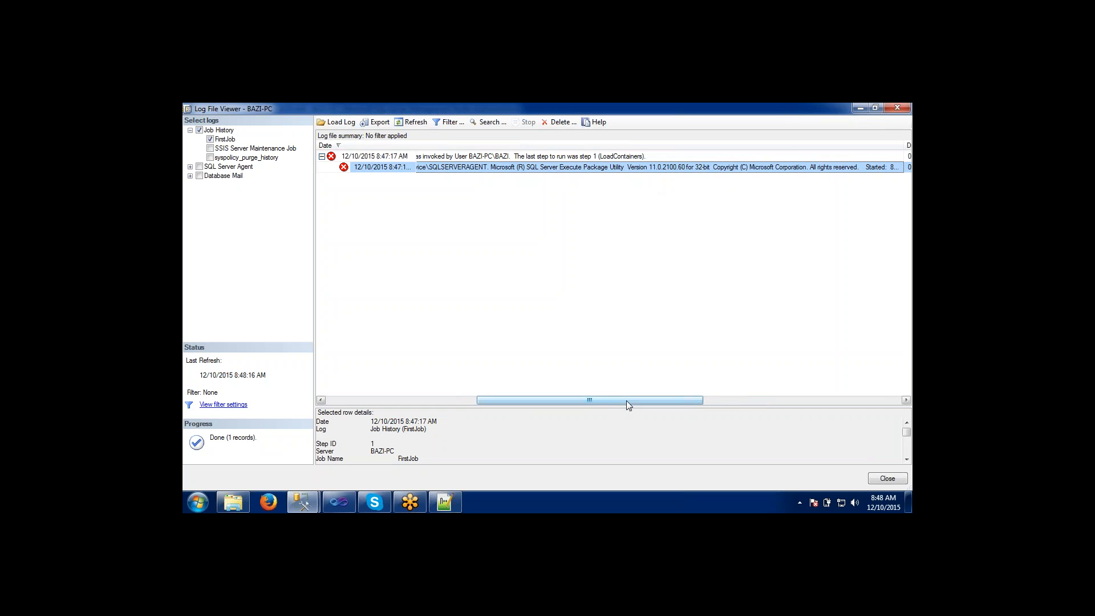
left_click_drag(626, 401, 758, 387)
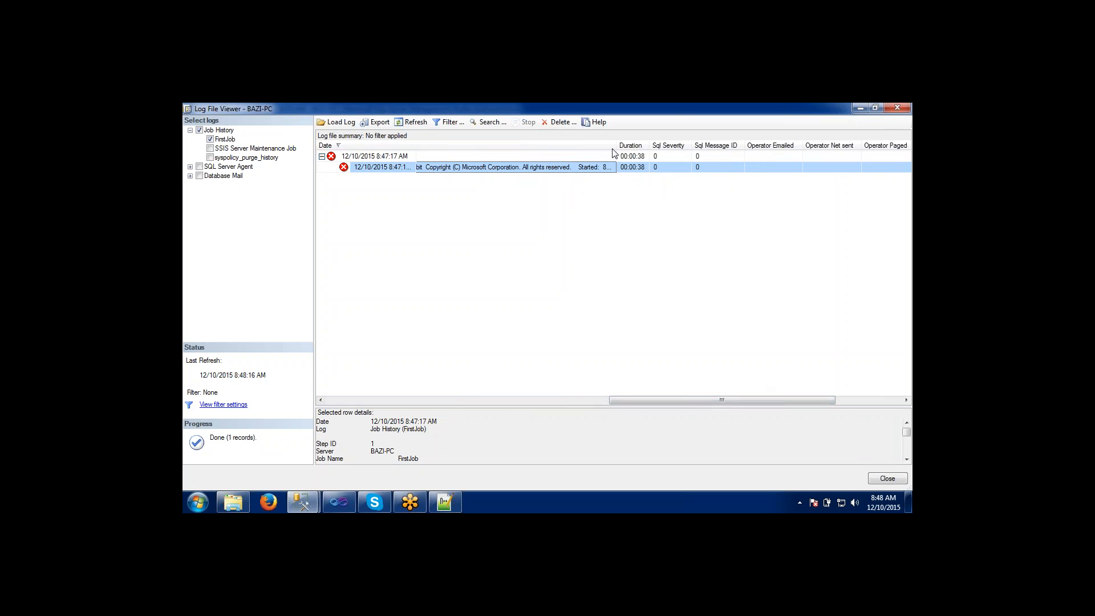
left_click_drag(617, 146, 897, 148)
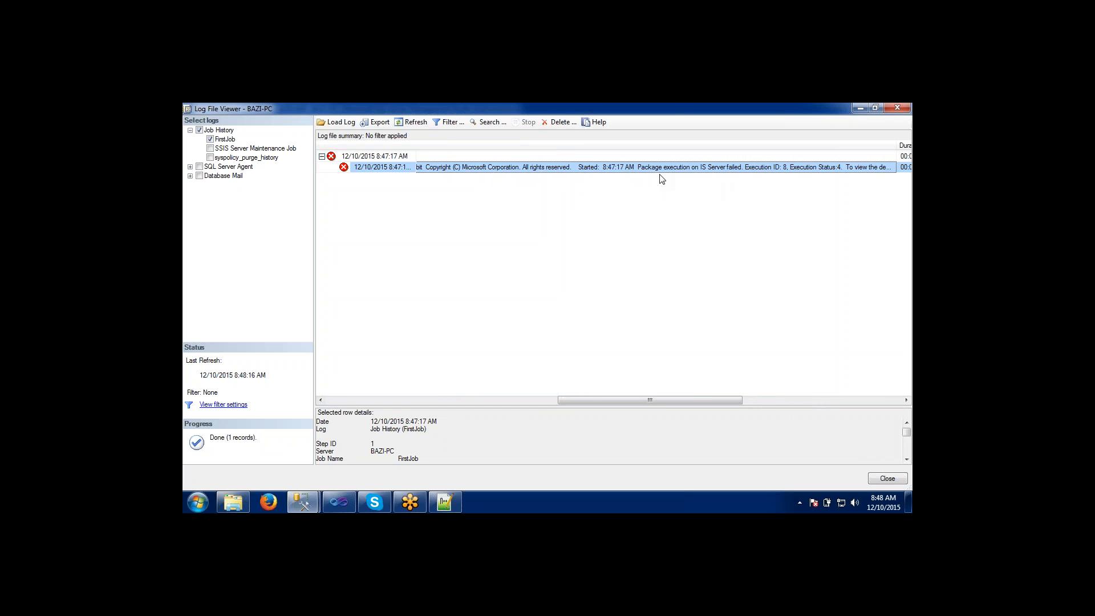
left_click_drag(662, 394, 716, 208)
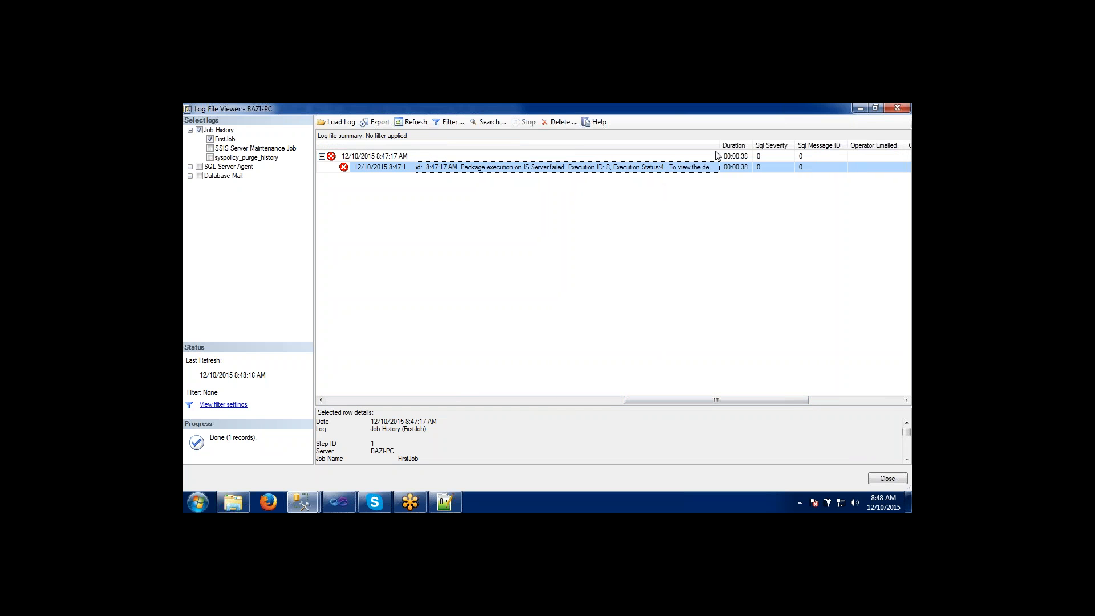
left_click_drag(720, 146, 910, 135)
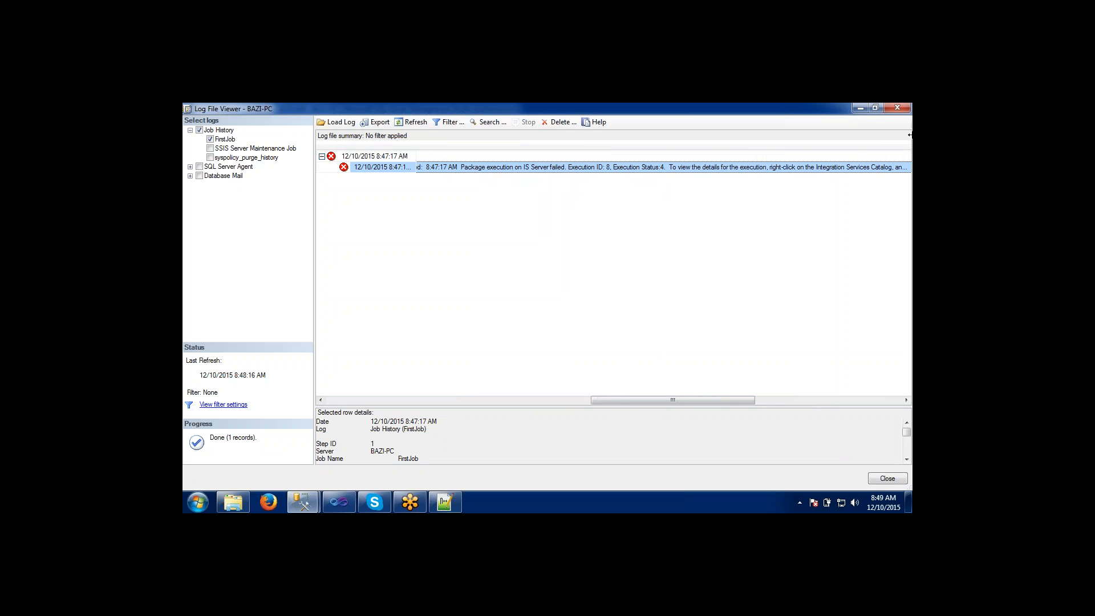
left_click_drag(910, 136, 554, 164)
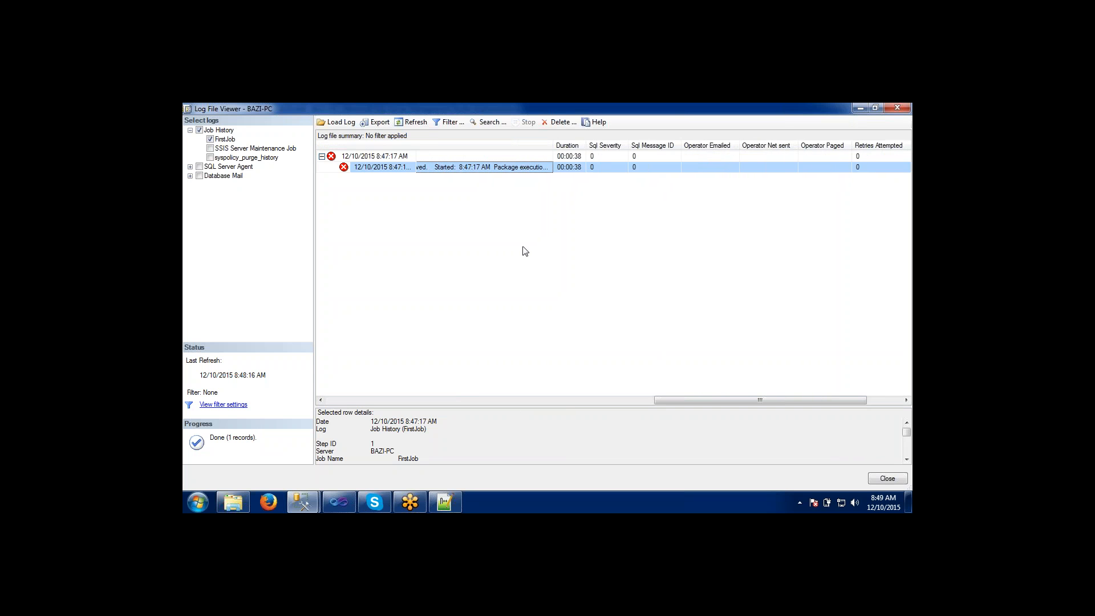
Refresh the job history, expand the FirstJob run from 8:47:17 AM again, and widen its Date and Message columns.
left_click(417, 126)
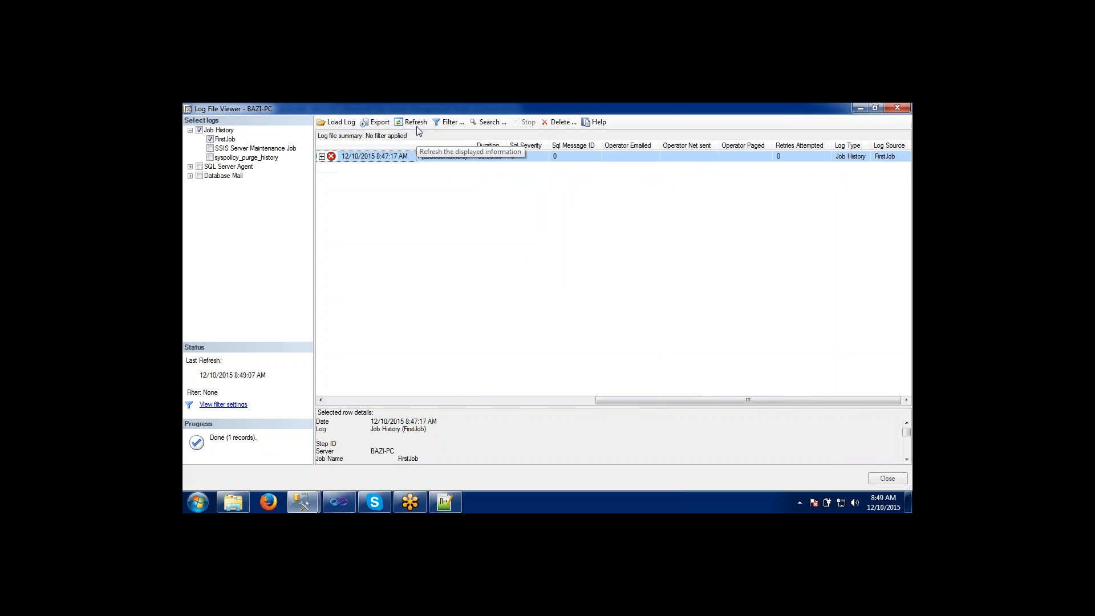
left_click(323, 156)
left_click(357, 167)
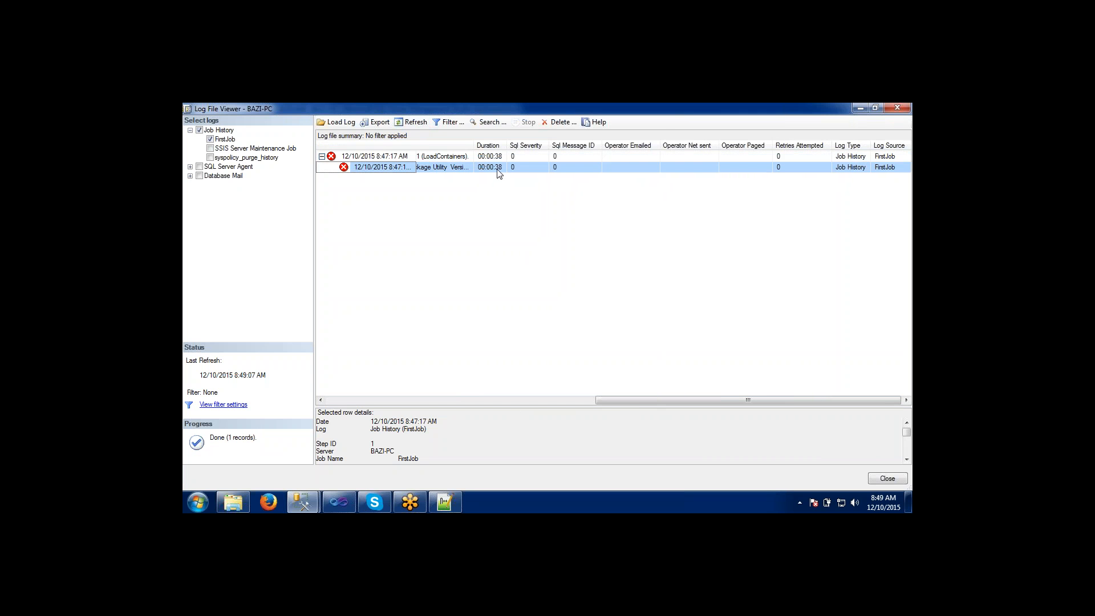
left_click_drag(474, 146, 545, 148)
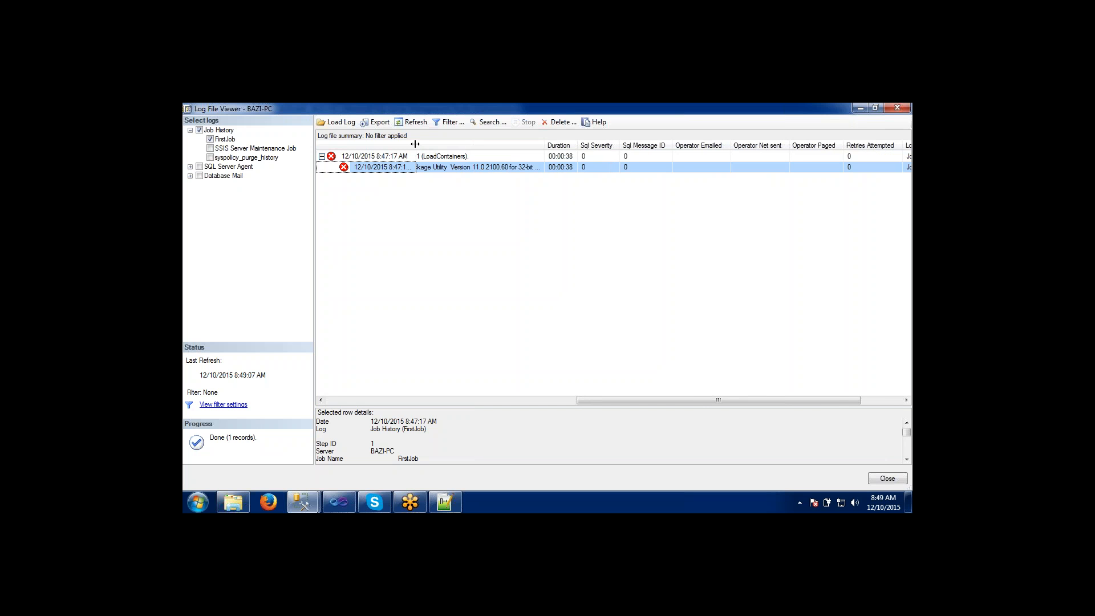
left_click_drag(412, 146, 474, 146)
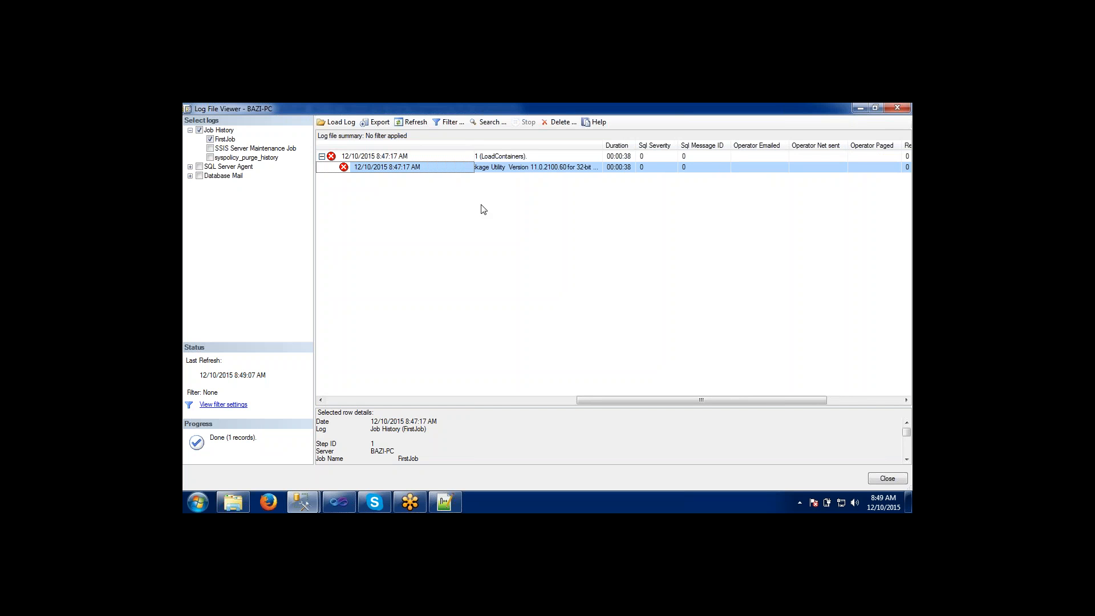
Include the SSIS Server Maintenance Job and syspolicy_purge_history logs for viewing, and restrict the history to FirstJob again.
left_click(210, 149)
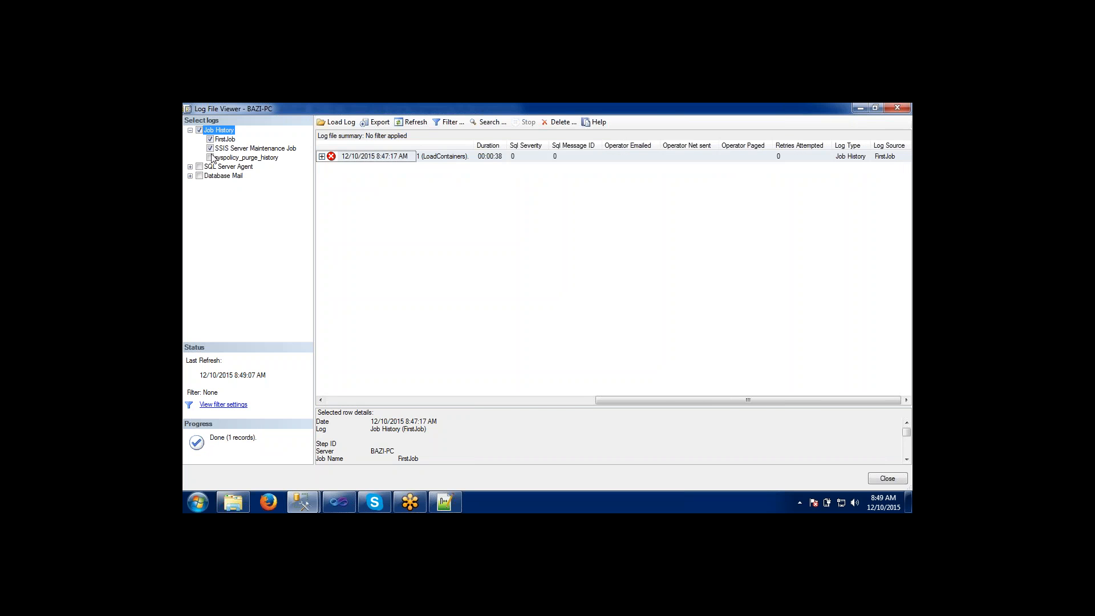
left_click(211, 158)
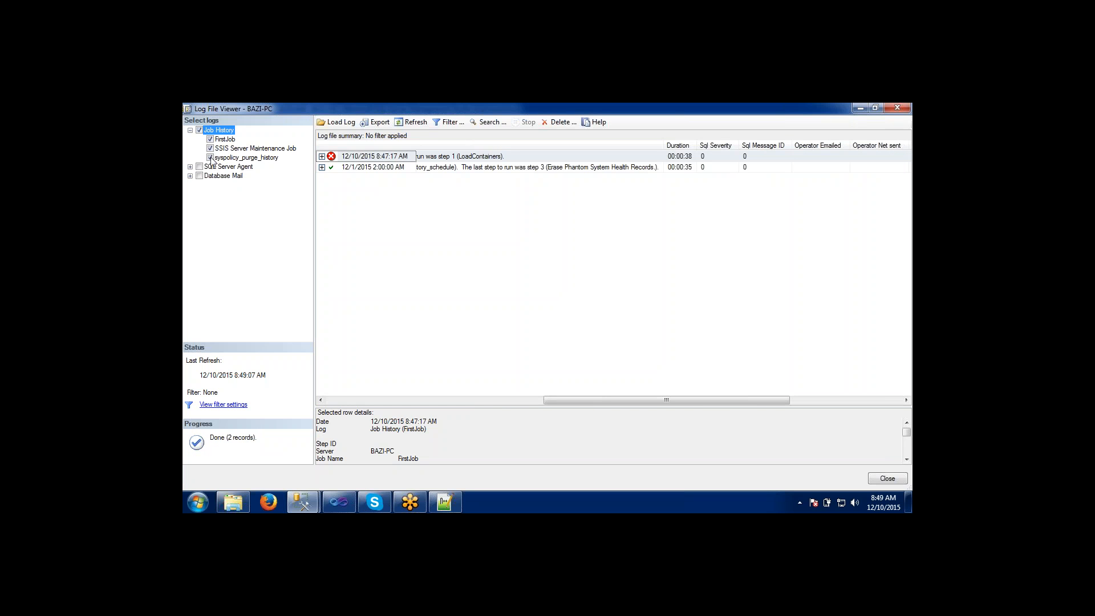
left_click(211, 158)
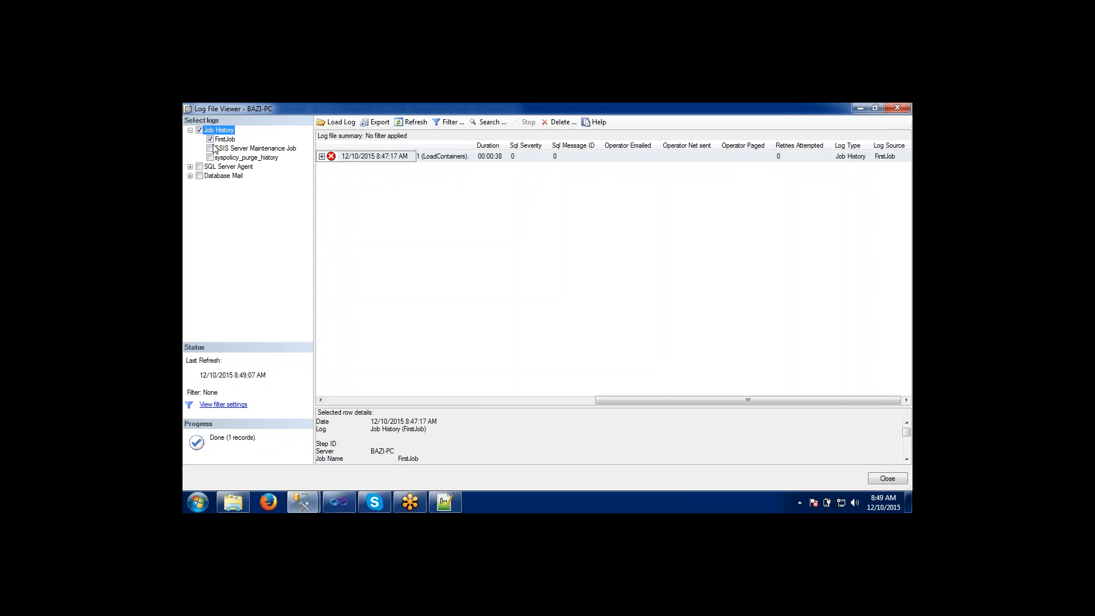
Look at the file dialogs for loading a log and exporting the job history, and cancel both.
left_click(344, 123)
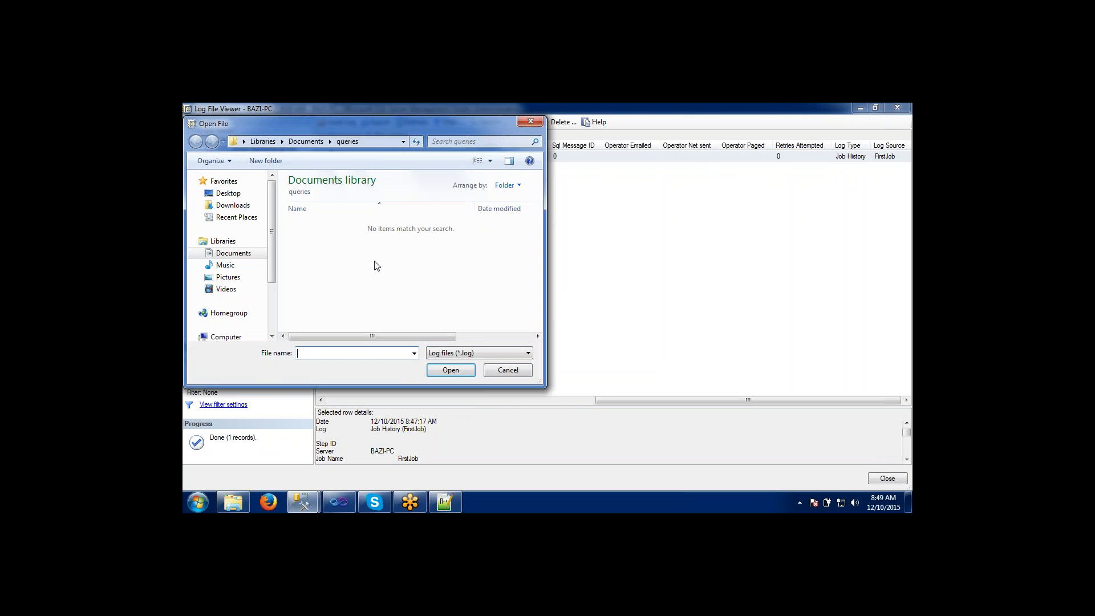
left_click(497, 371)
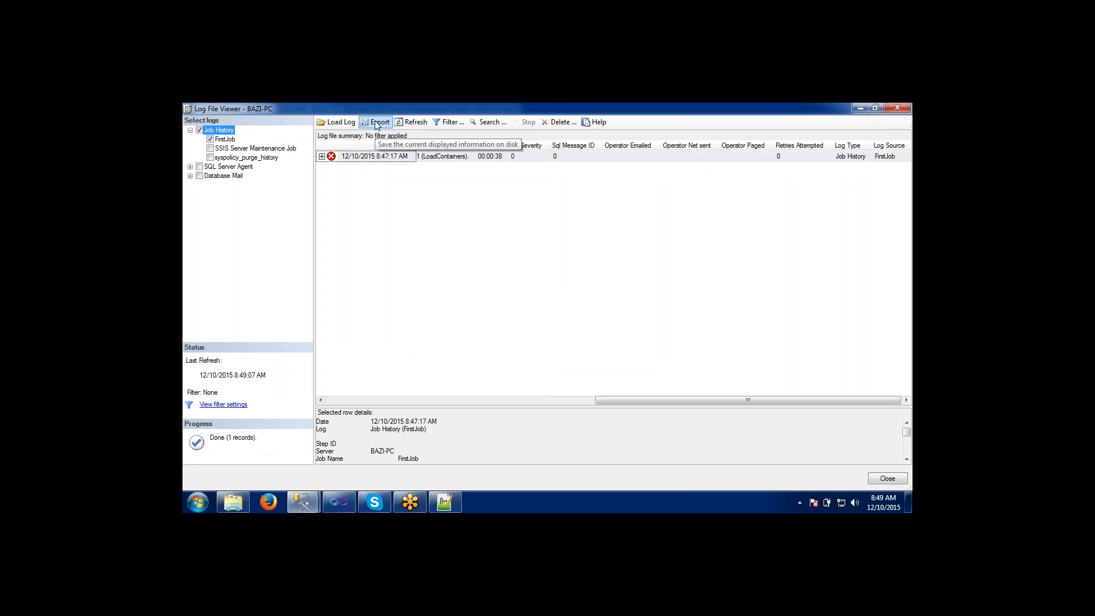
left_click(377, 123)
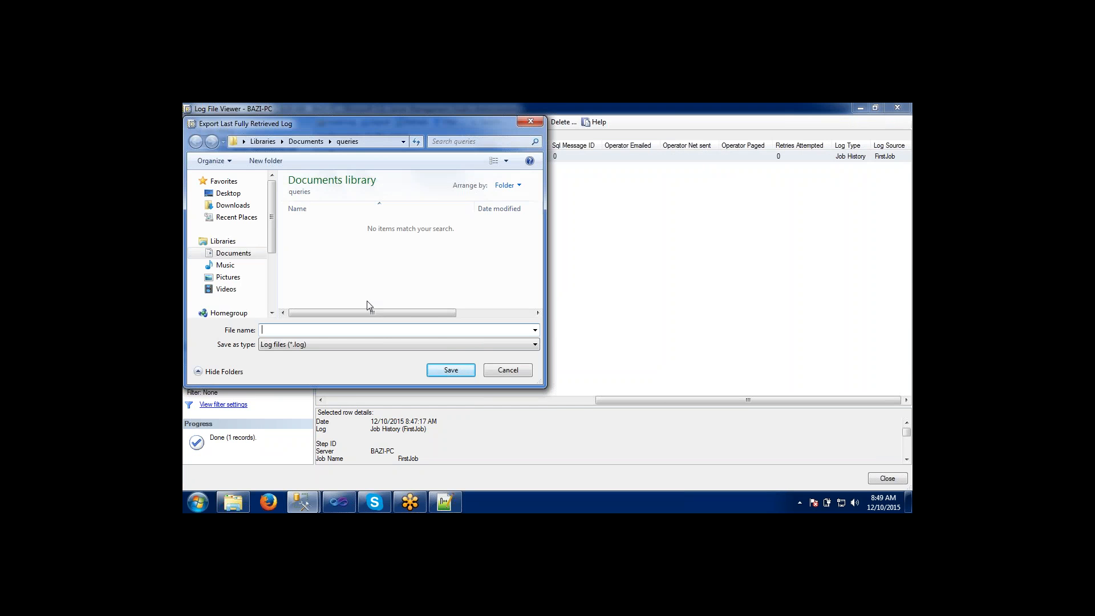
left_click(496, 370)
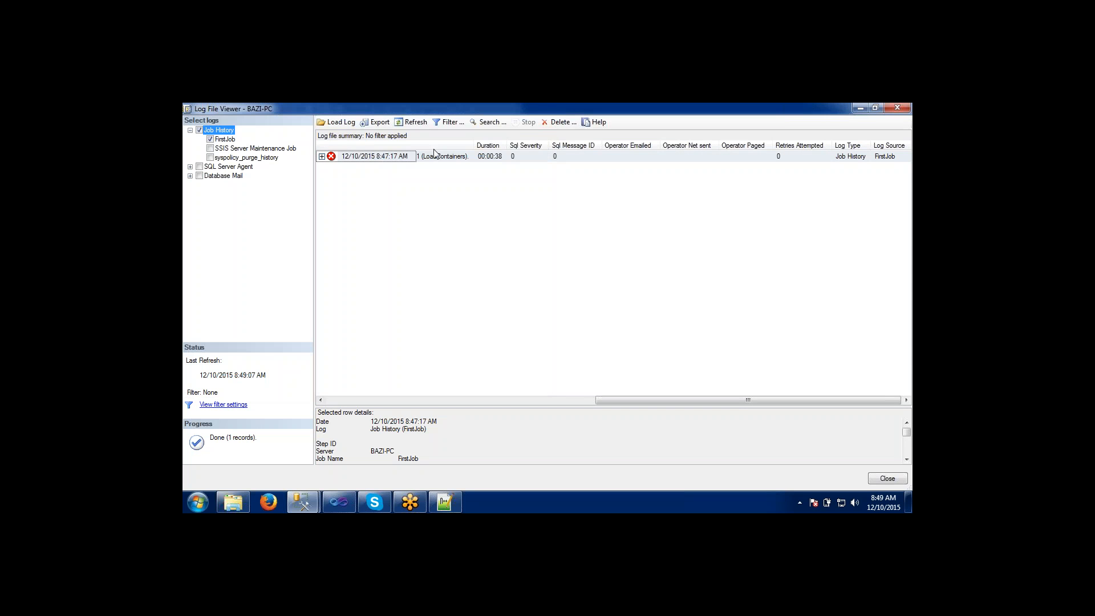
Refresh the FirstJob history, review the run's job name and message, and close the log viewer.
left_click(416, 122)
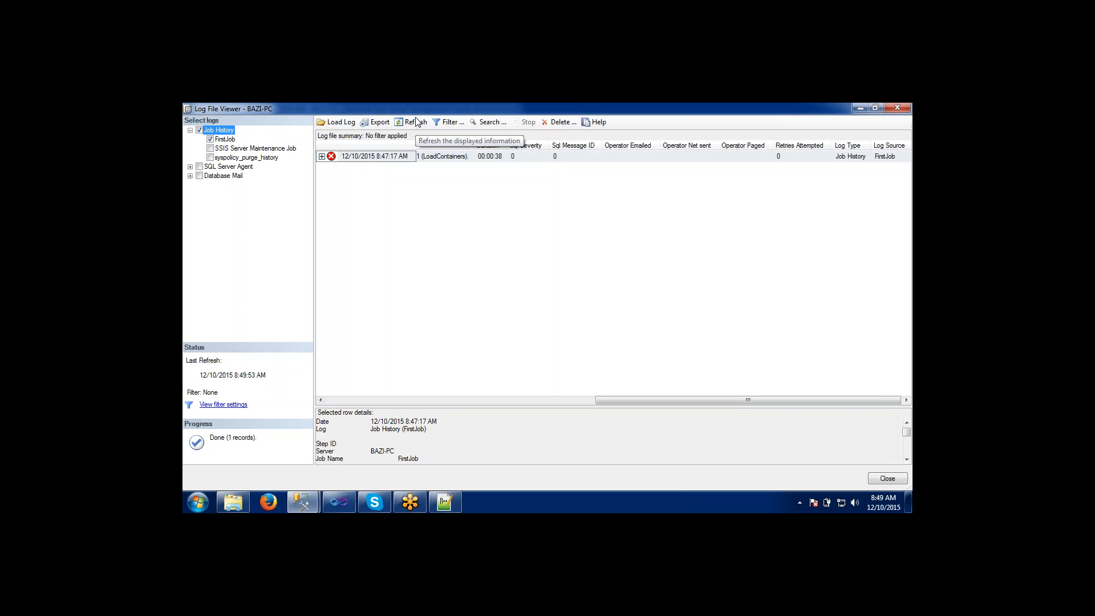
left_click(416, 123)
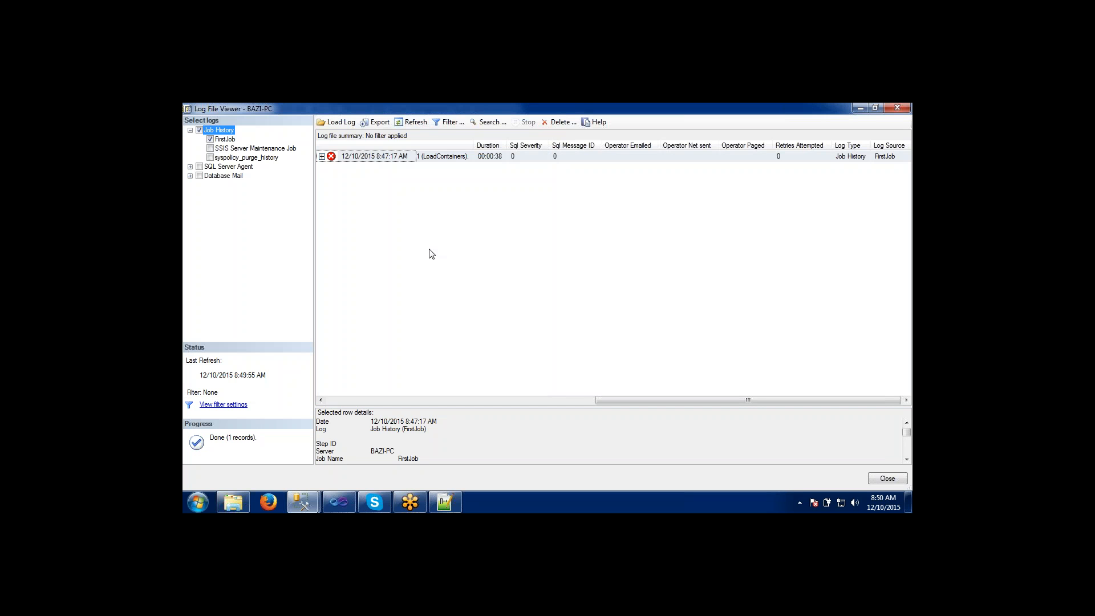
left_click_drag(620, 400, 316, 365)
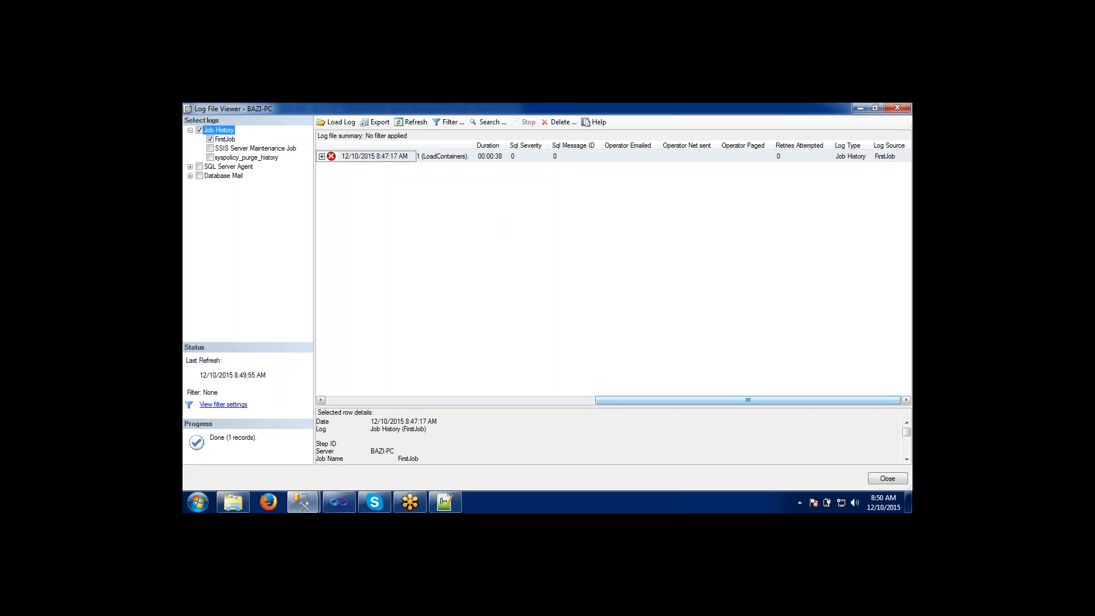
left_click_drag(618, 398, 344, 399)
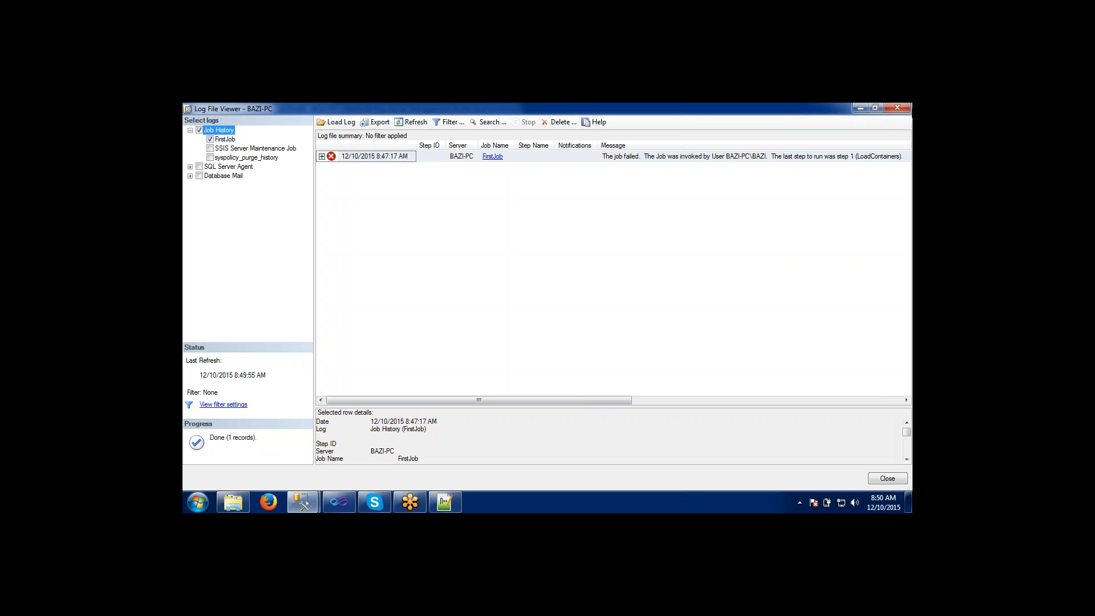
left_click(889, 110)
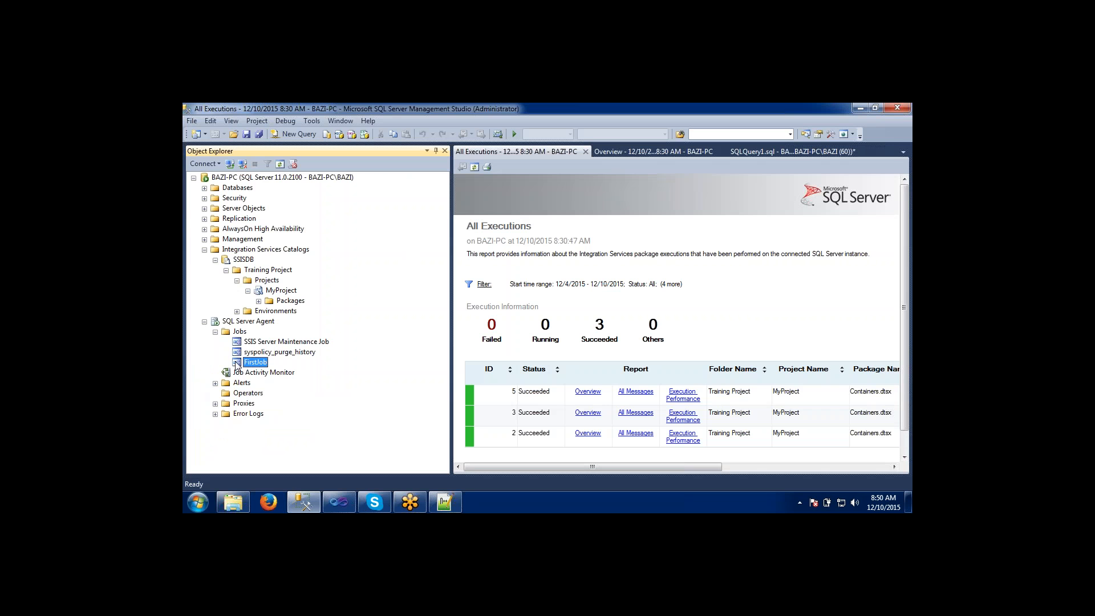
List the packages of MyProject under Training Project in the SSISDB catalog.
left_click(248, 291)
left_click(249, 291)
left_click(259, 301)
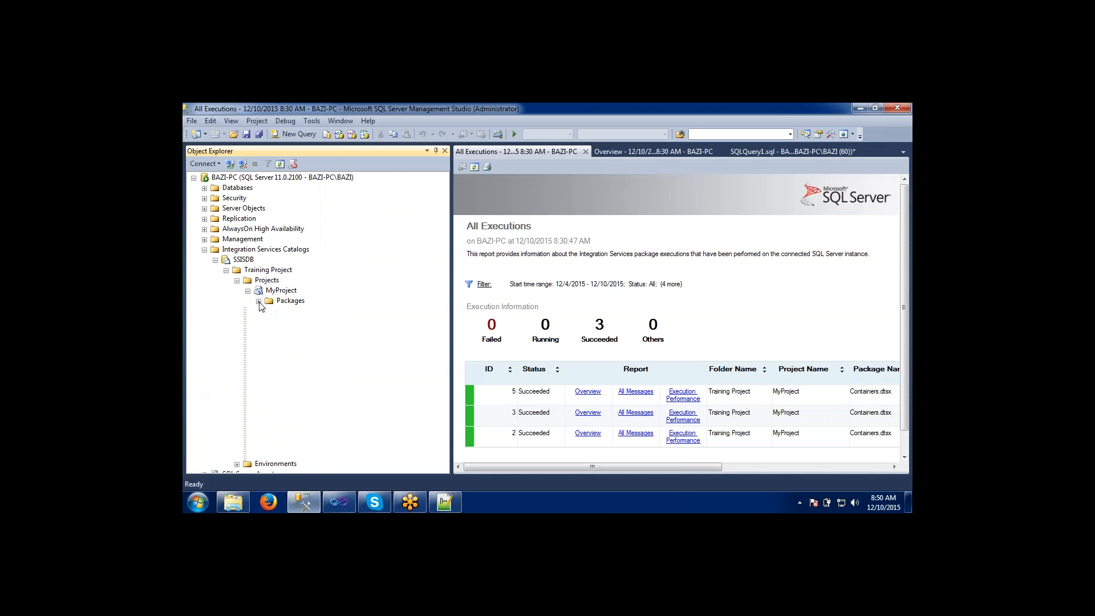
left_click(296, 301)
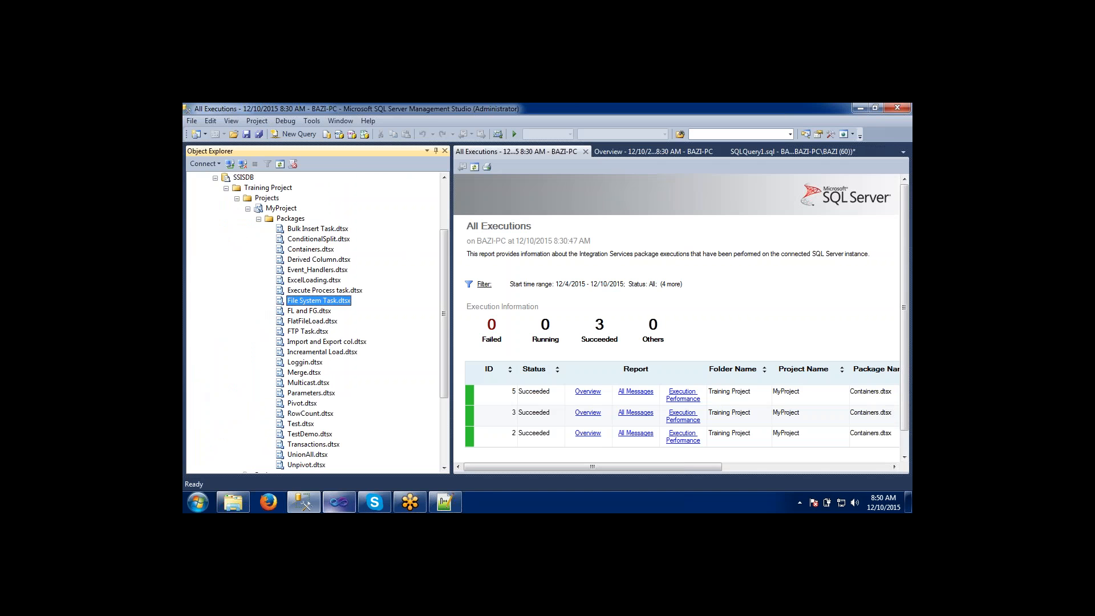
Switch to Visual Studio, open the Test.dtsx package to inspect its control flow, and close Test.dtsx and TestDemo.dtsx.
left_click(335, 508)
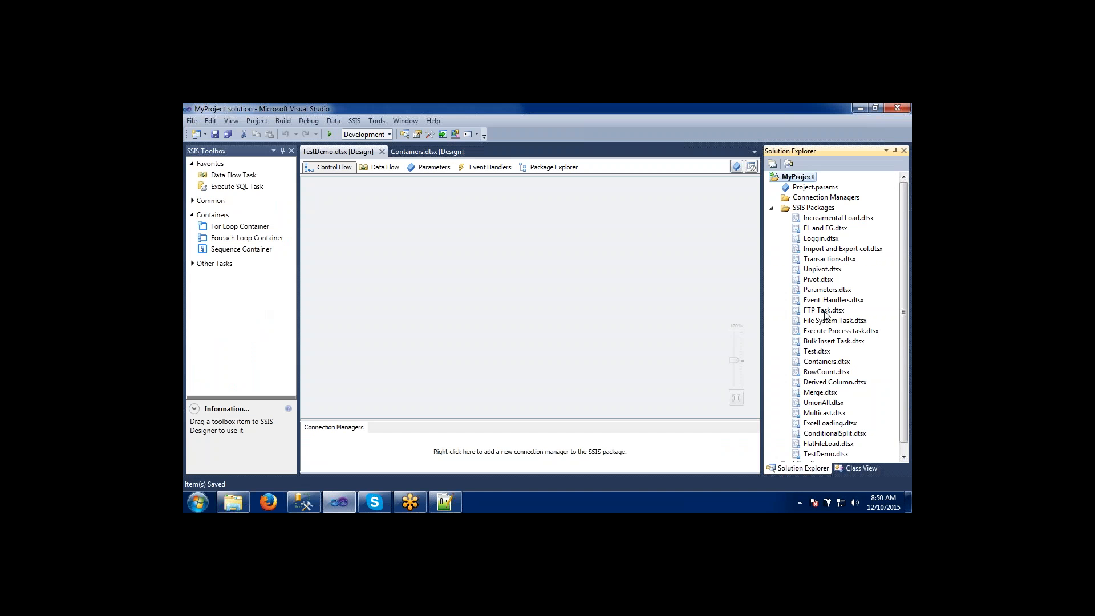
left_click(827, 292)
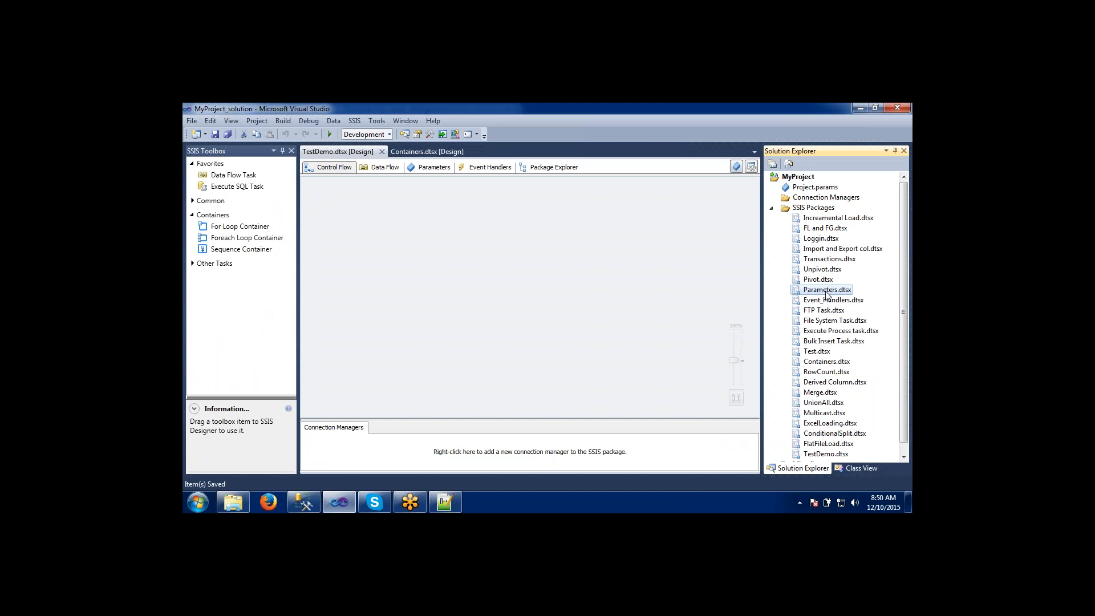
double_click(817, 353)
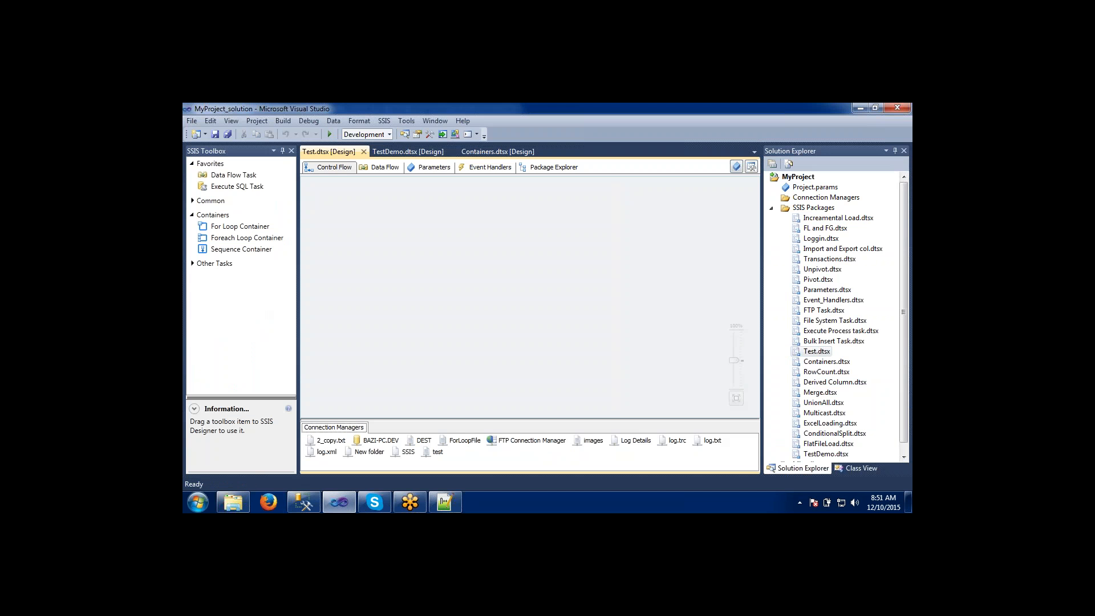
left_click(363, 152)
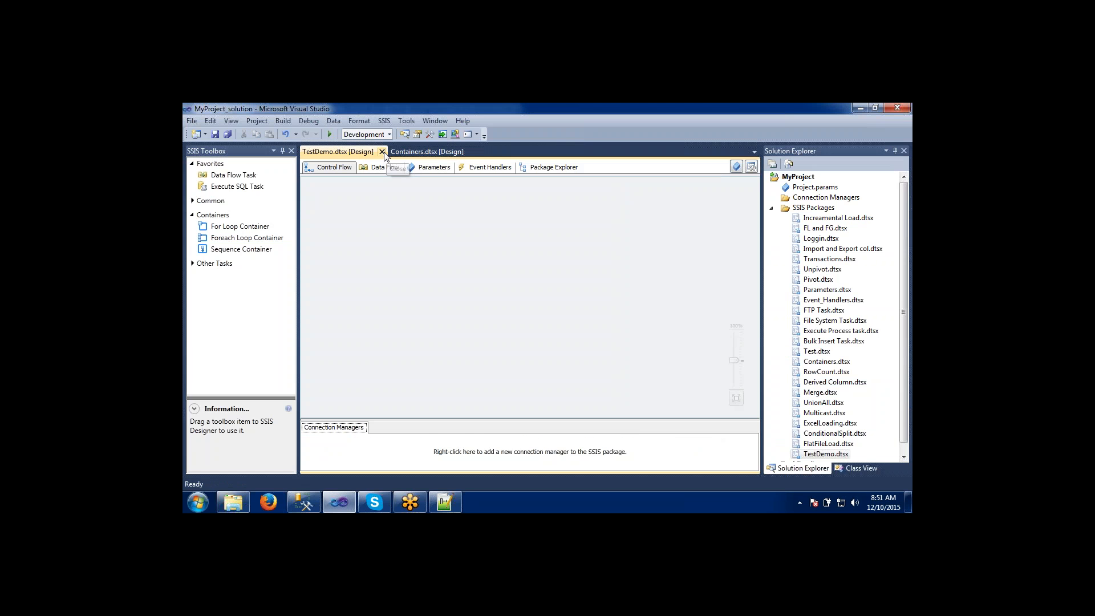
left_click(382, 151)
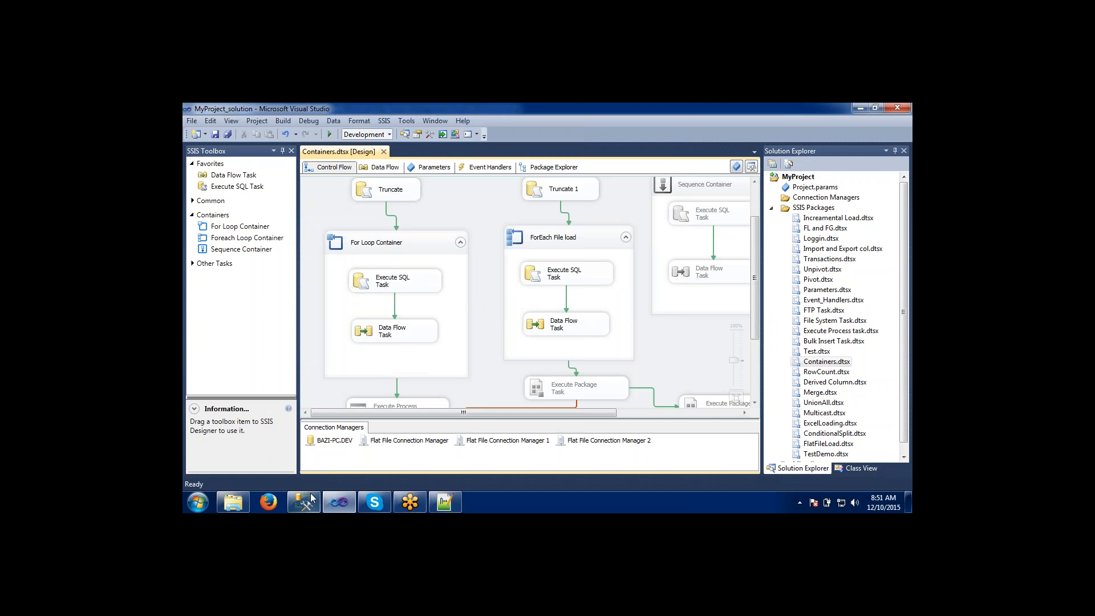
Switch to SQL Server Management Studio and start a new SQL Server Agent job named TestPackage, keeping the [Uncategorized (Local)] category.
left_click(312, 501)
left_click(304, 352)
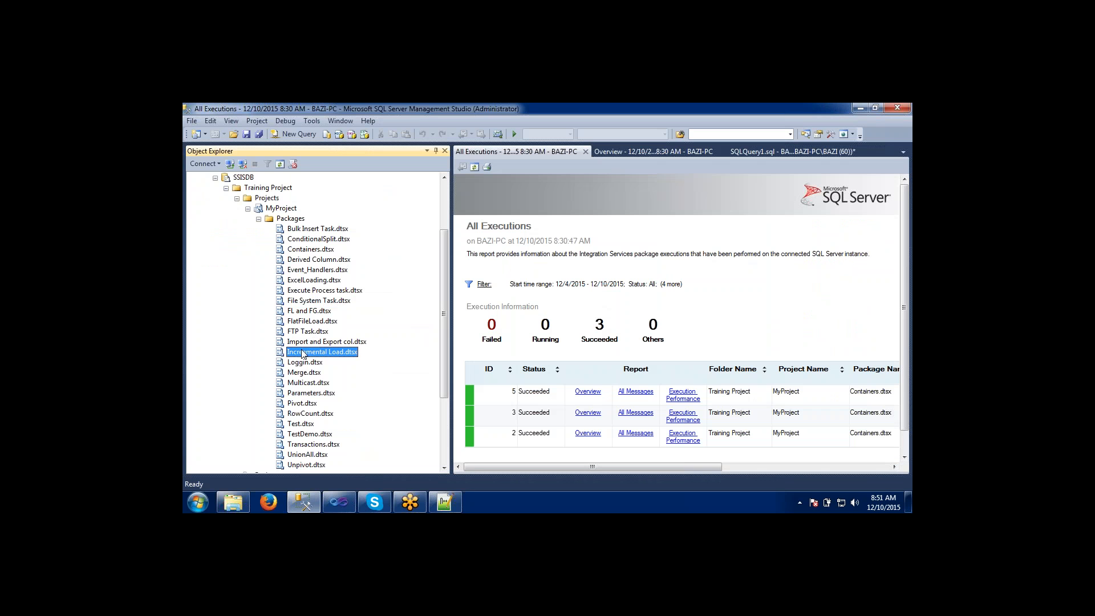
left_click_drag(444, 299, 442, 381)
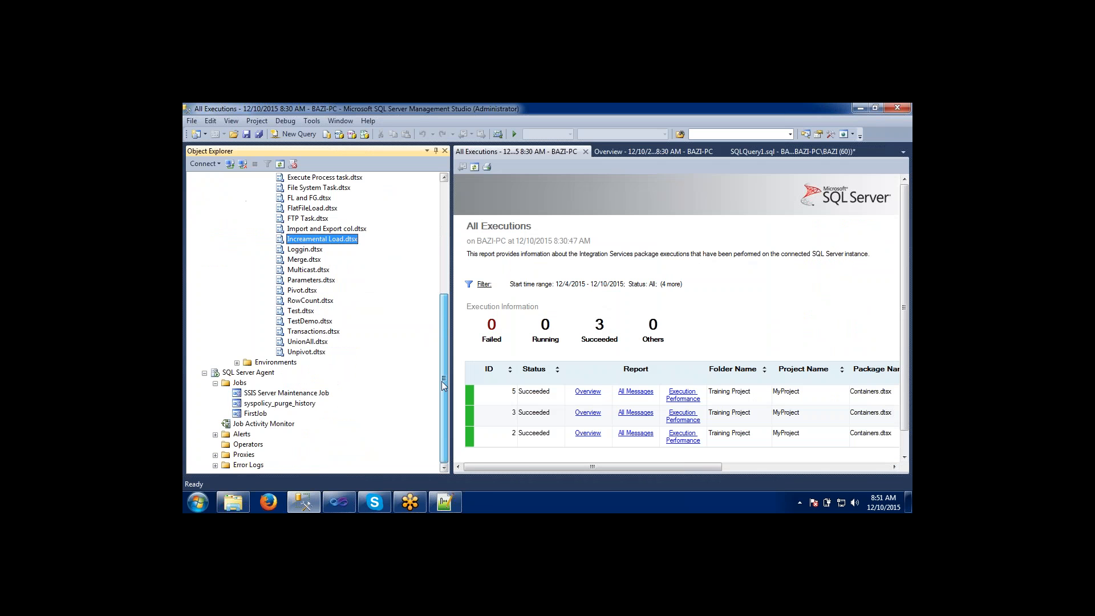
left_click(238, 383)
right_click(237, 386)
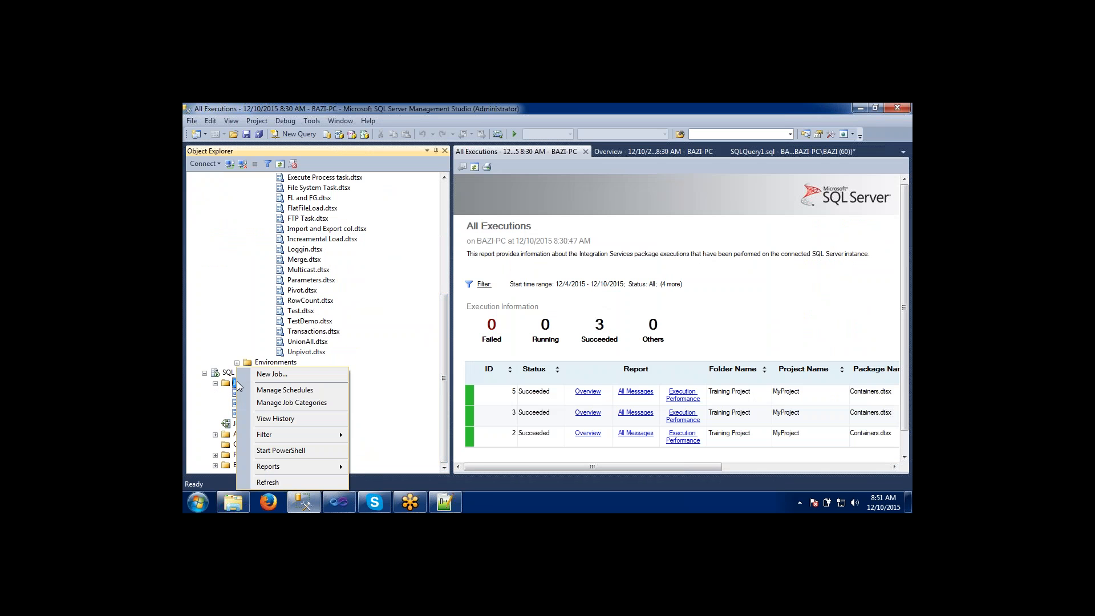
left_click(259, 374)
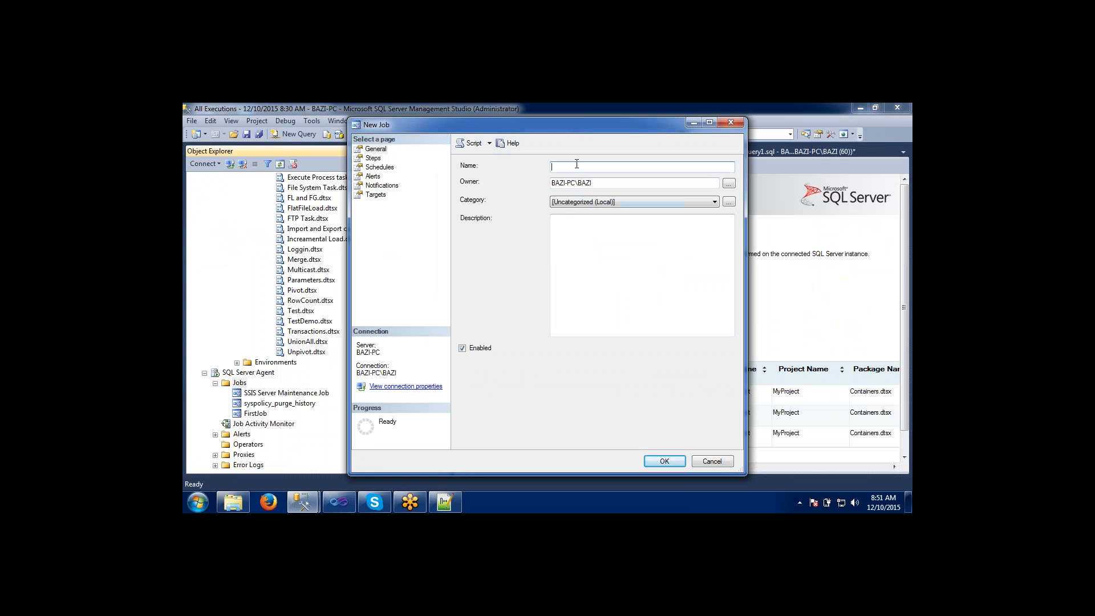
type("TestPackage")
key("Tab")
left_click(660, 203)
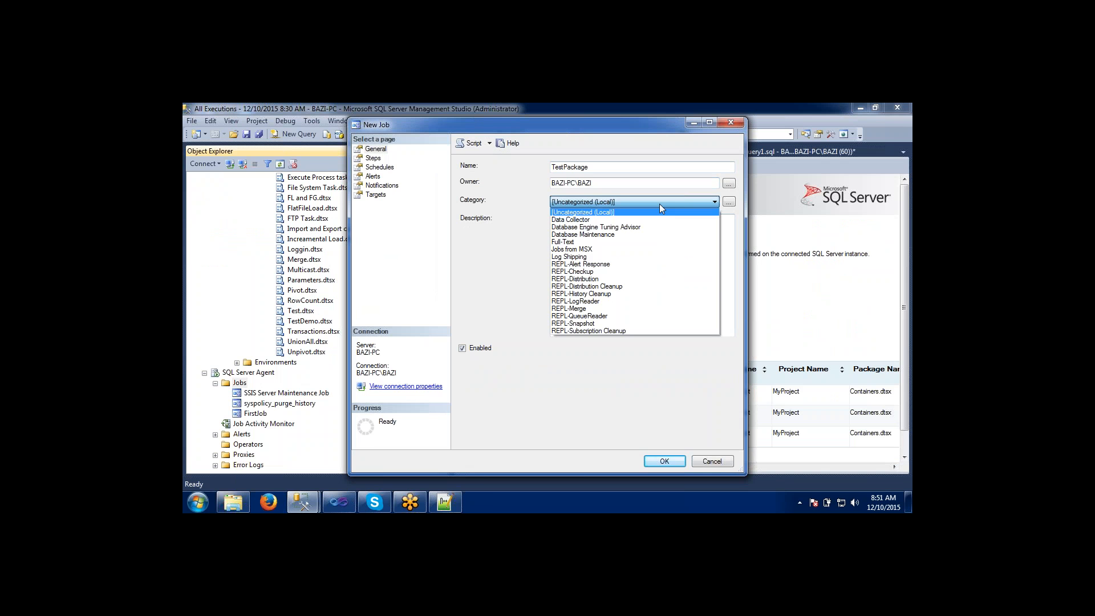
left_click(660, 203)
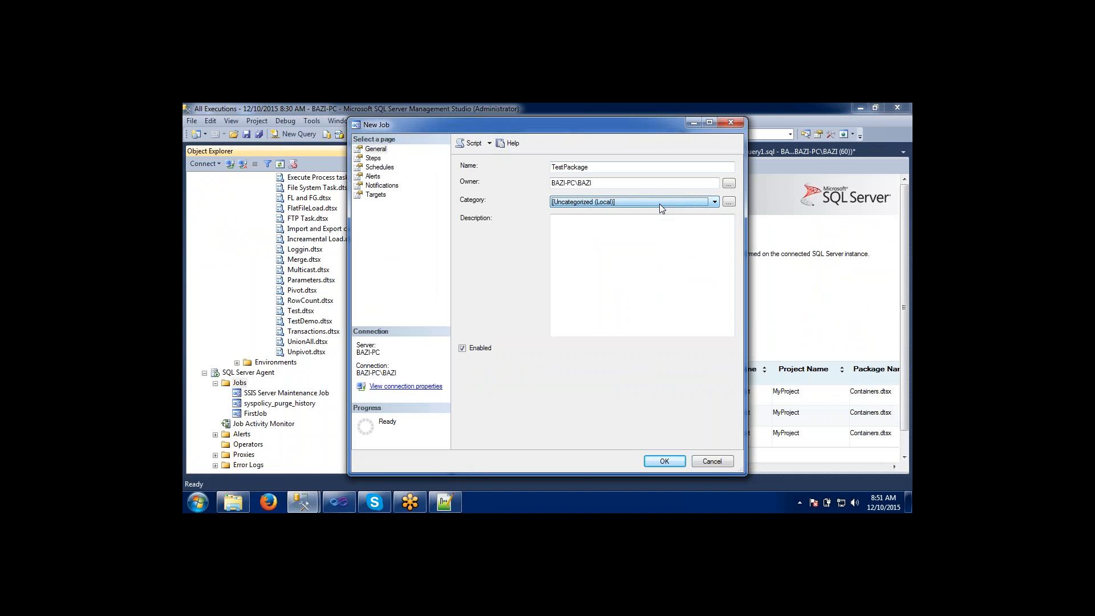
Add a job step named Test and set its type to SQL Server Integration Services Package.
left_click(375, 159)
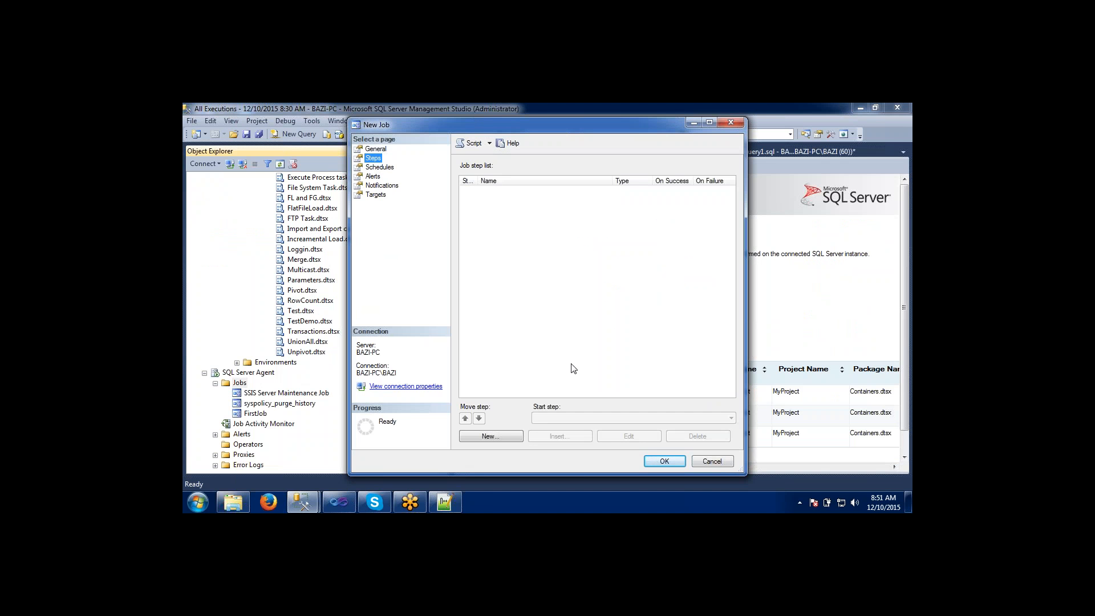
left_click(474, 442)
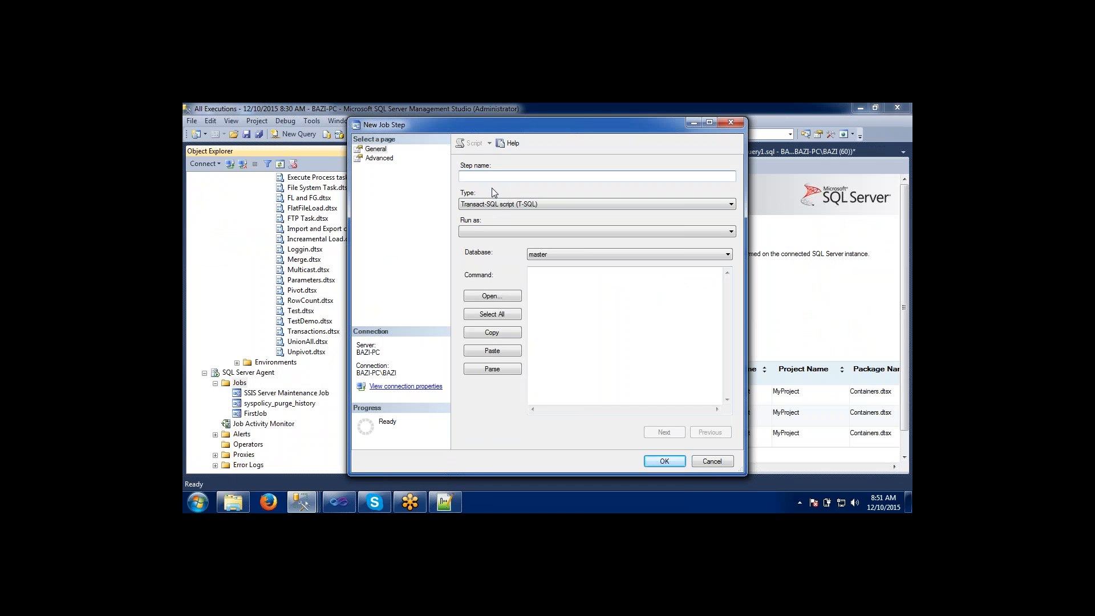
type("Tet")
left_click(485, 231)
left_click(485, 231)
left_click(486, 207)
left_click(488, 209)
left_click(538, 255)
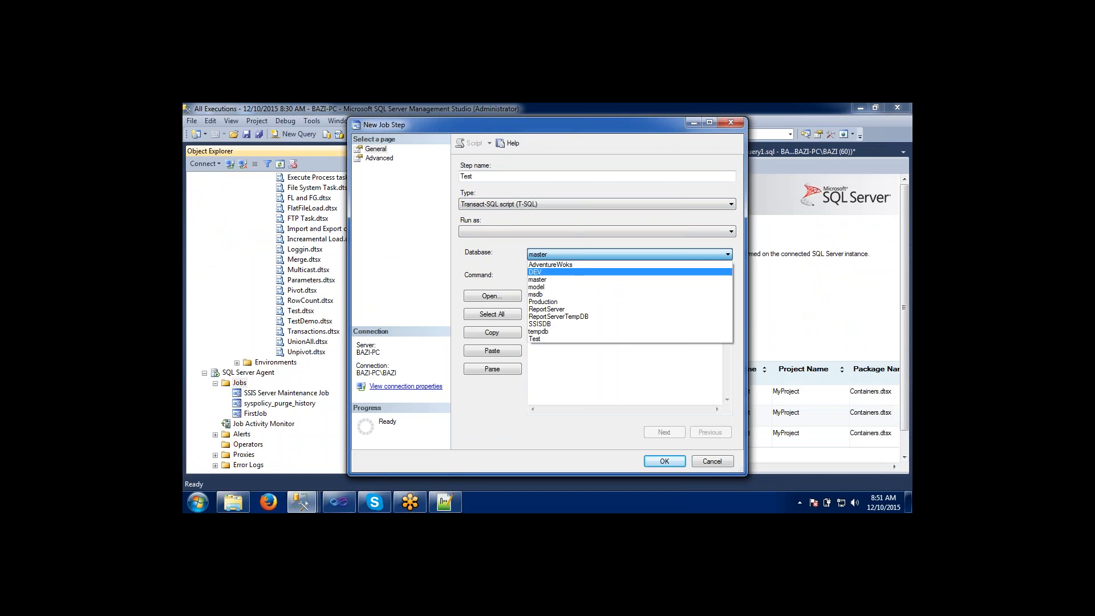
left_click(536, 273)
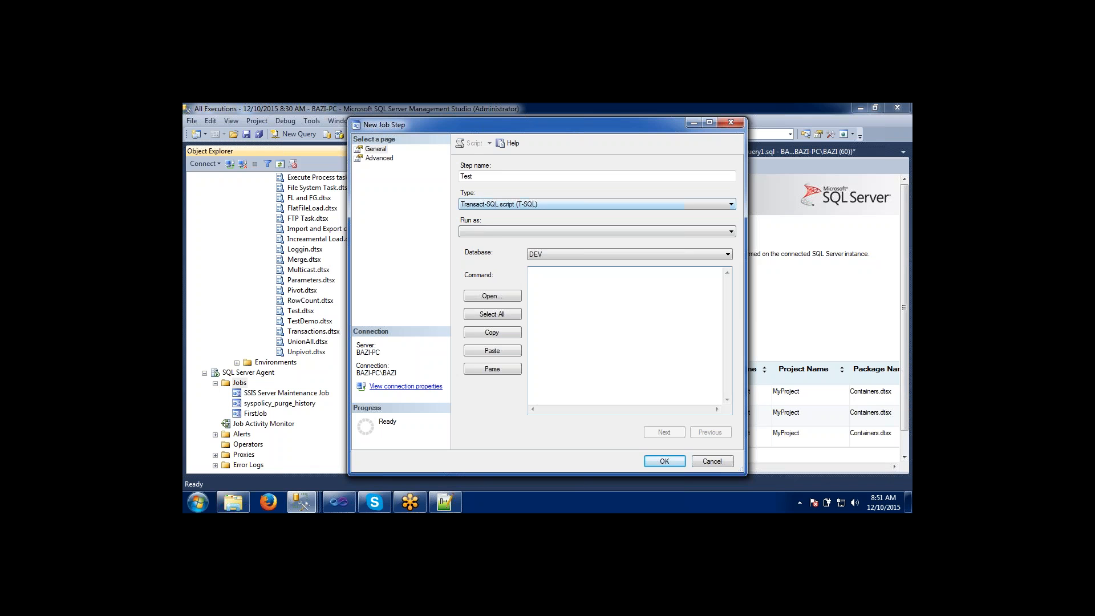
left_click(483, 207)
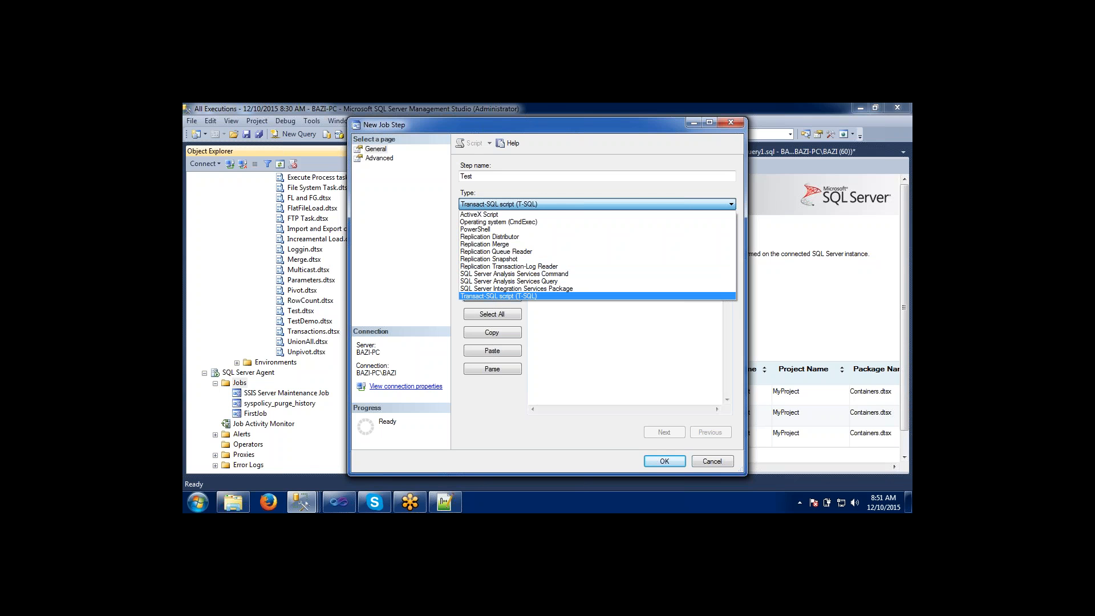
left_click(491, 289)
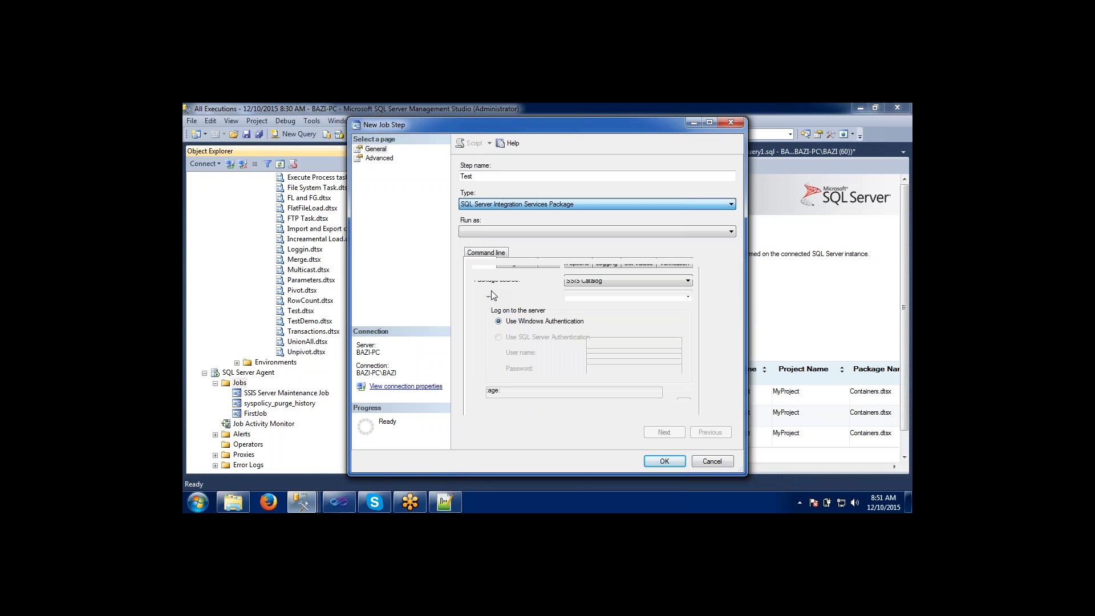
Set the step's server to ".", choose Test.dtsx from MyProject under Training Project in SSISDB, and confirm the step.
left_click(575, 285)
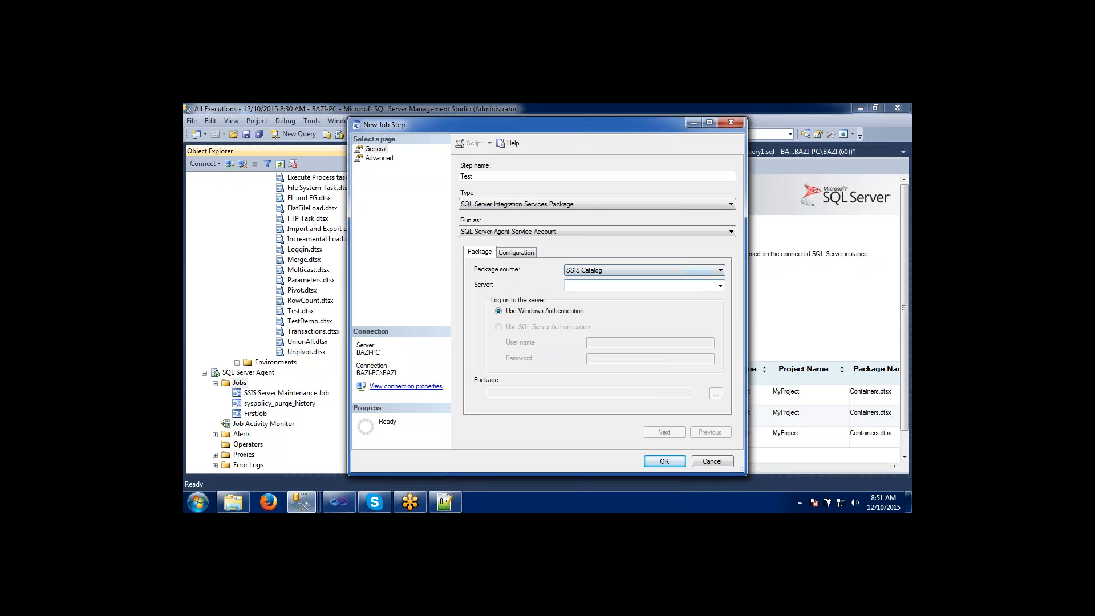
type(".")
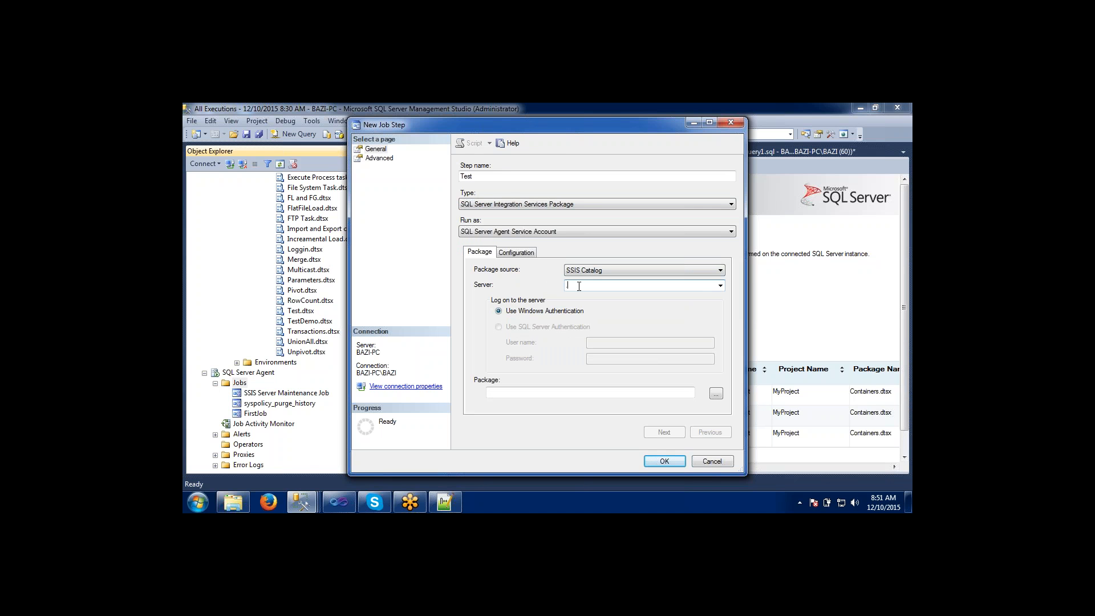
left_click(716, 393)
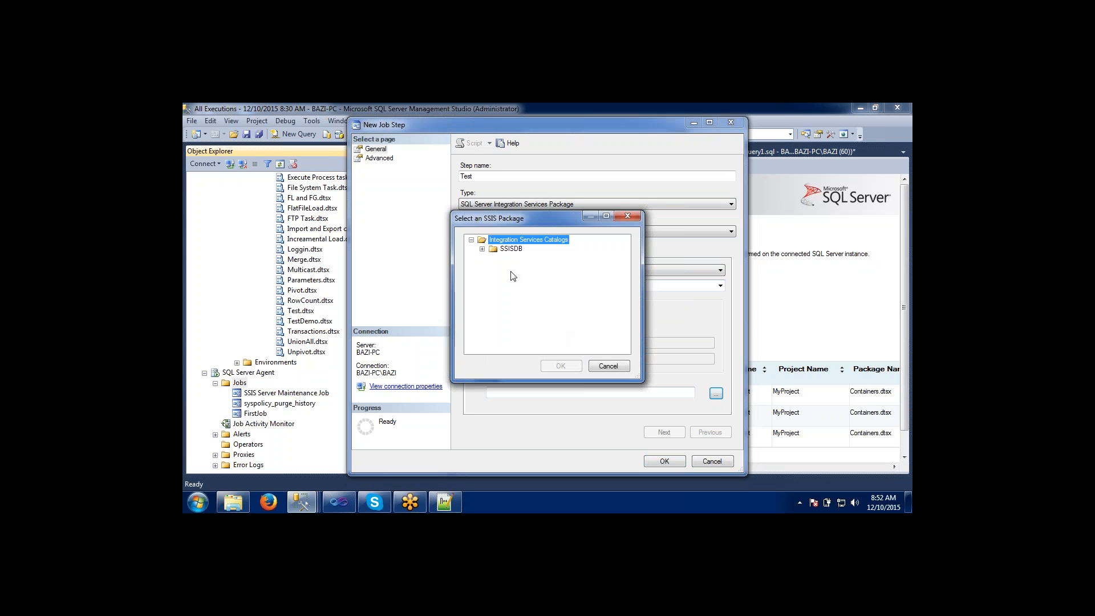
left_click(482, 249)
left_click(493, 258)
left_click(504, 268)
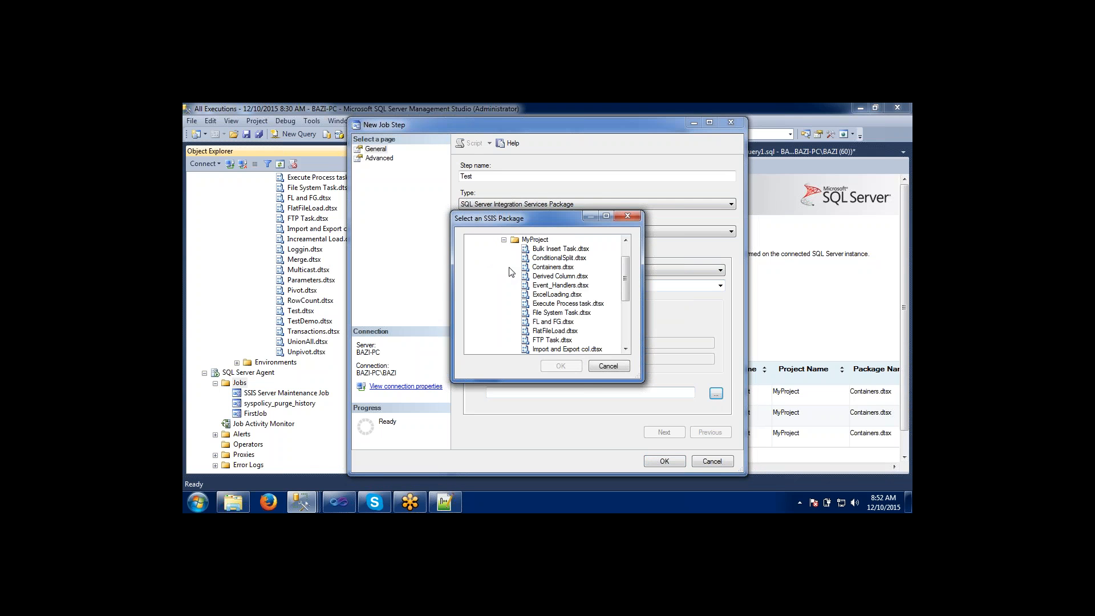
left_click_drag(625, 277, 625, 316)
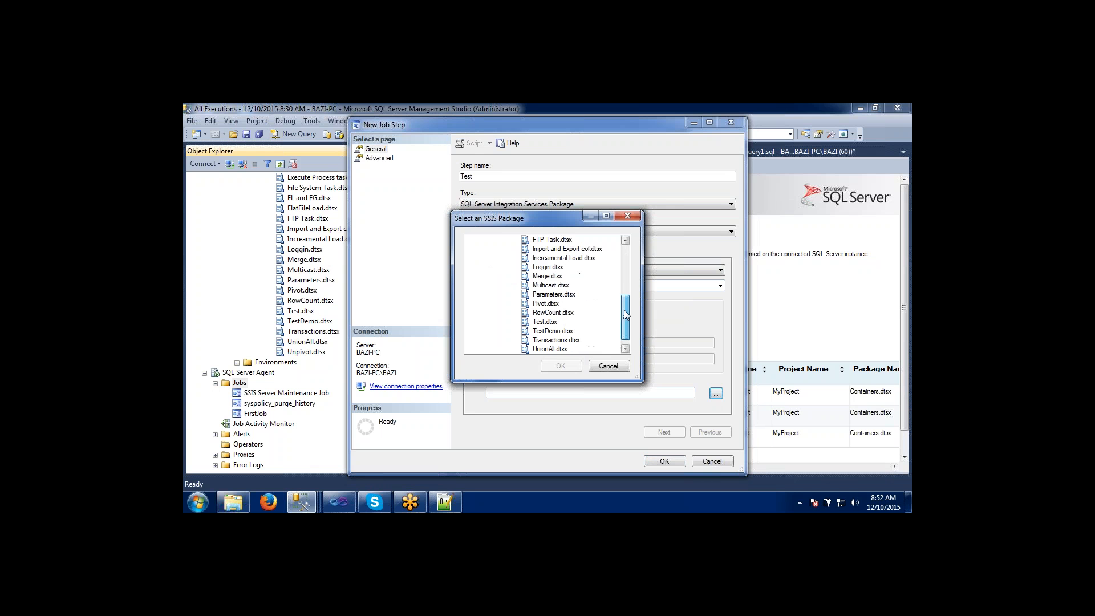
left_click(553, 323)
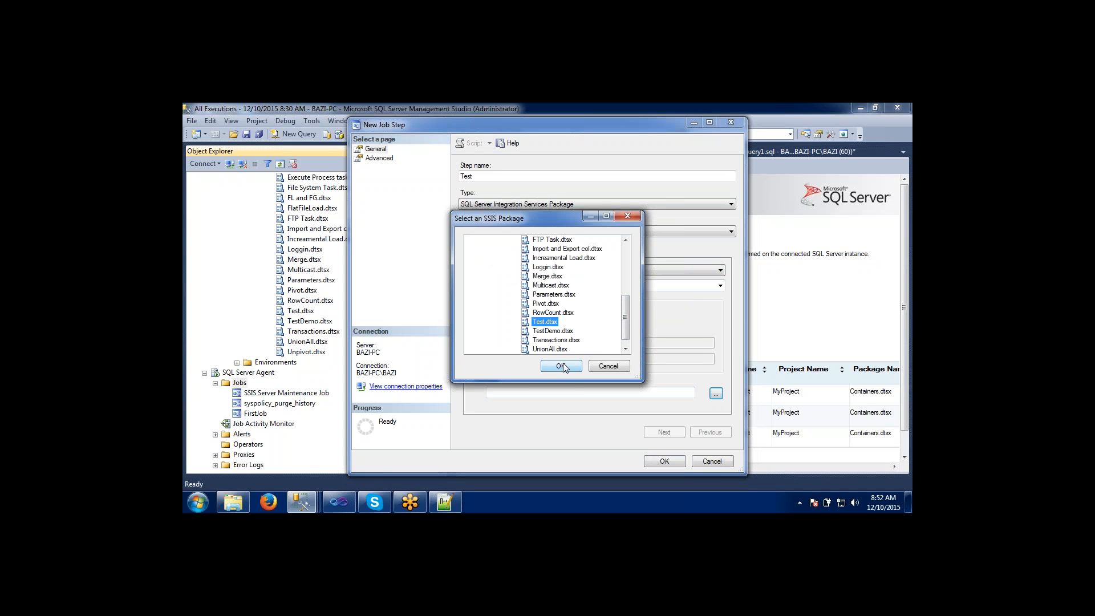
left_click(563, 363)
left_click(659, 463)
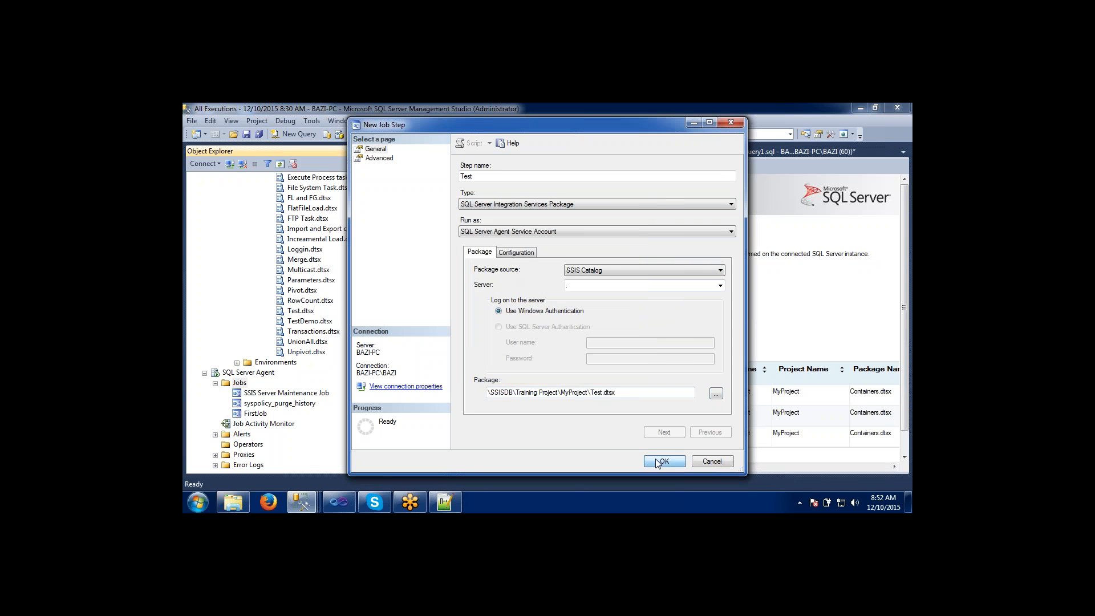
Add a job schedule named test that recurs daily and occurs every 2 minutes.
left_click(380, 168)
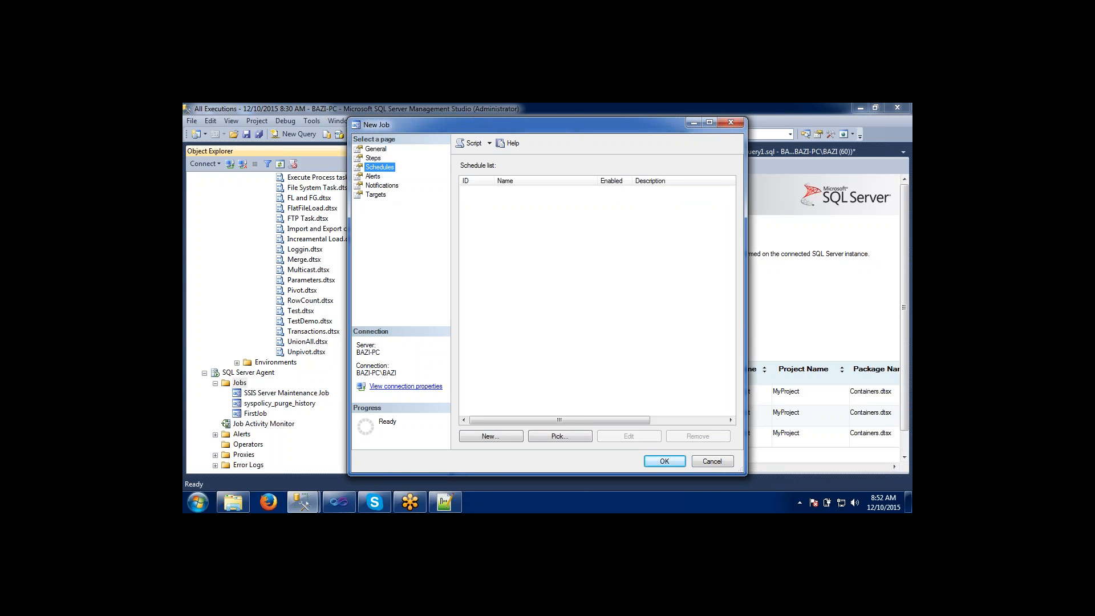
left_click(505, 437)
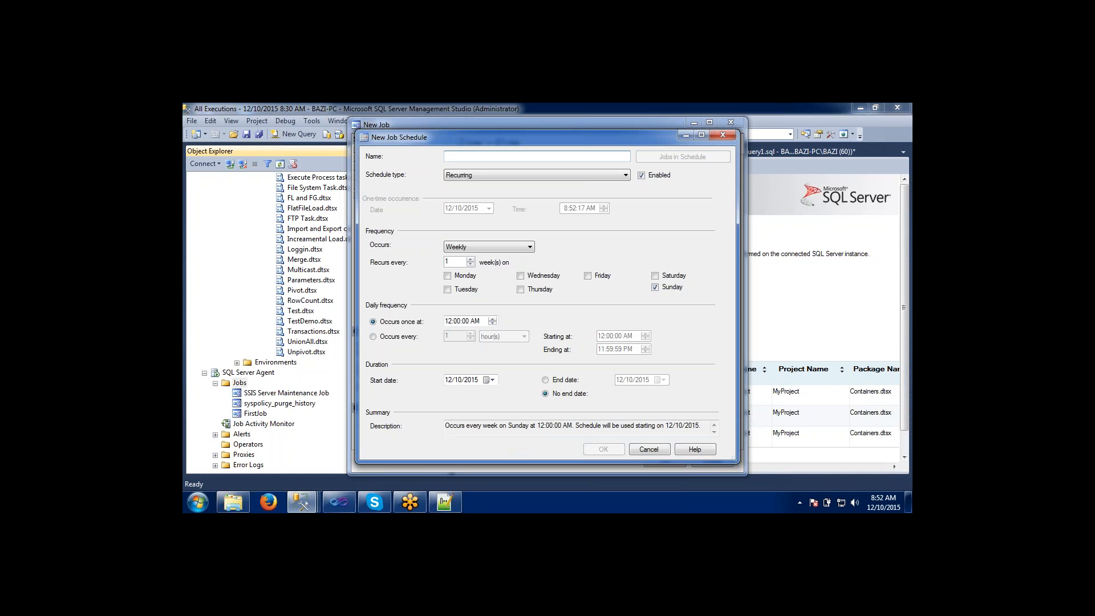
type("test")
left_click(474, 249)
left_click(464, 258)
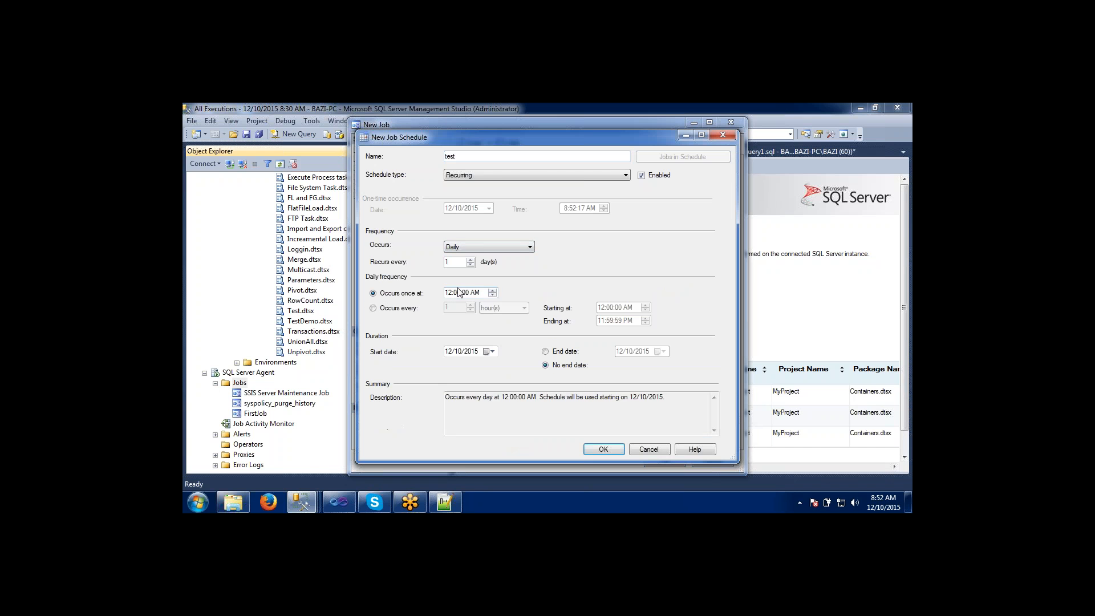
left_click(373, 308)
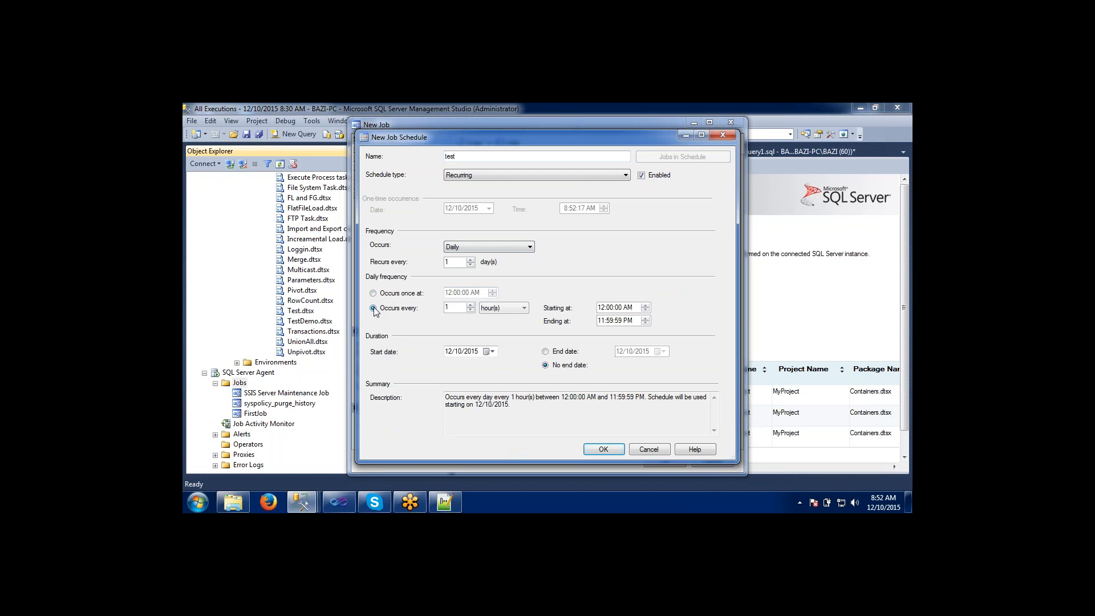
left_click(484, 310)
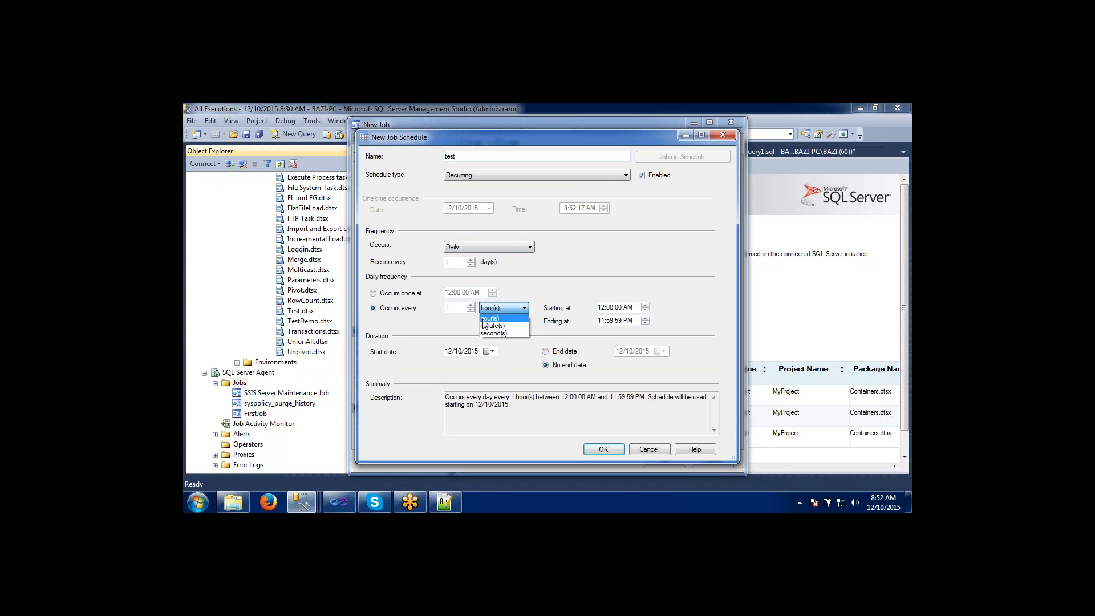
left_click(488, 325)
left_click(455, 306)
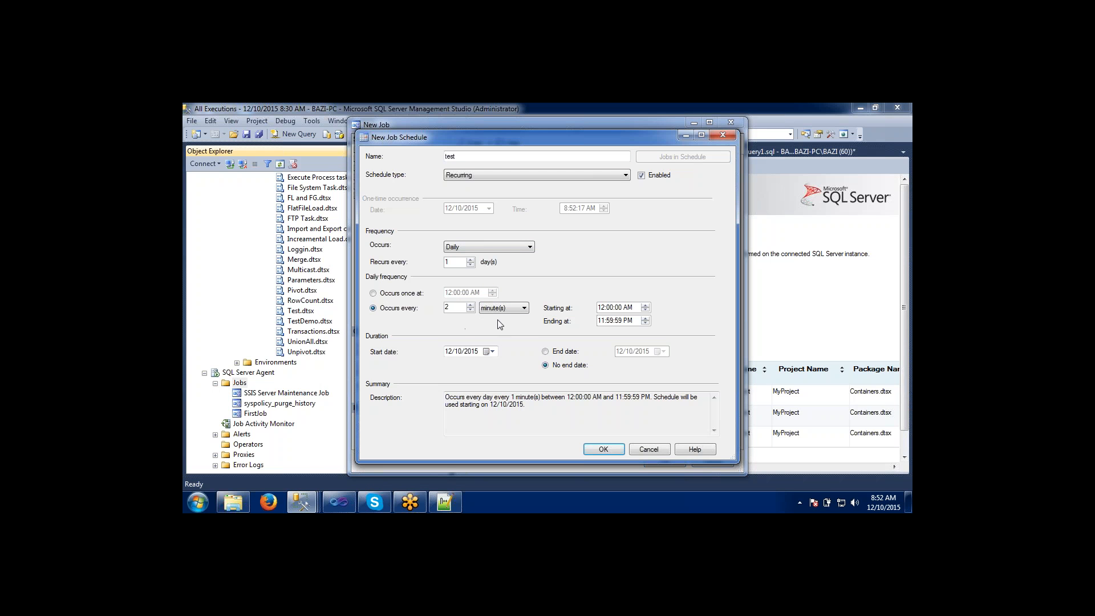
Set the schedule's daily starting time to 8:00:00 AM and create the job with this schedule.
left_click(605, 312)
type("8")
key("Tab")
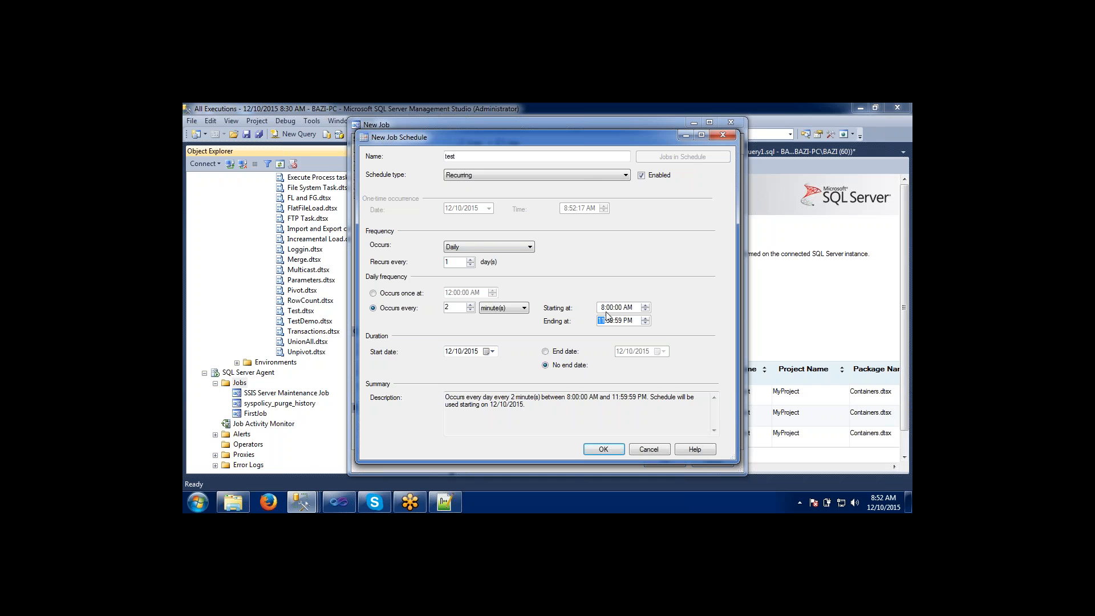
left_click(611, 309)
left_click(493, 352)
left_click(509, 334)
left_click(602, 449)
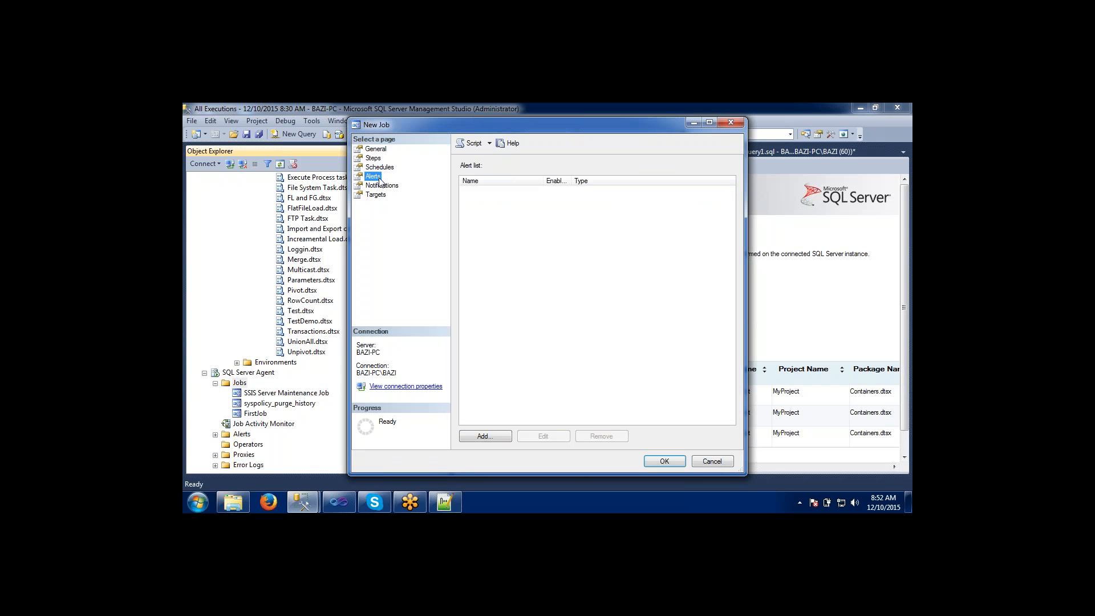
left_click(382, 185)
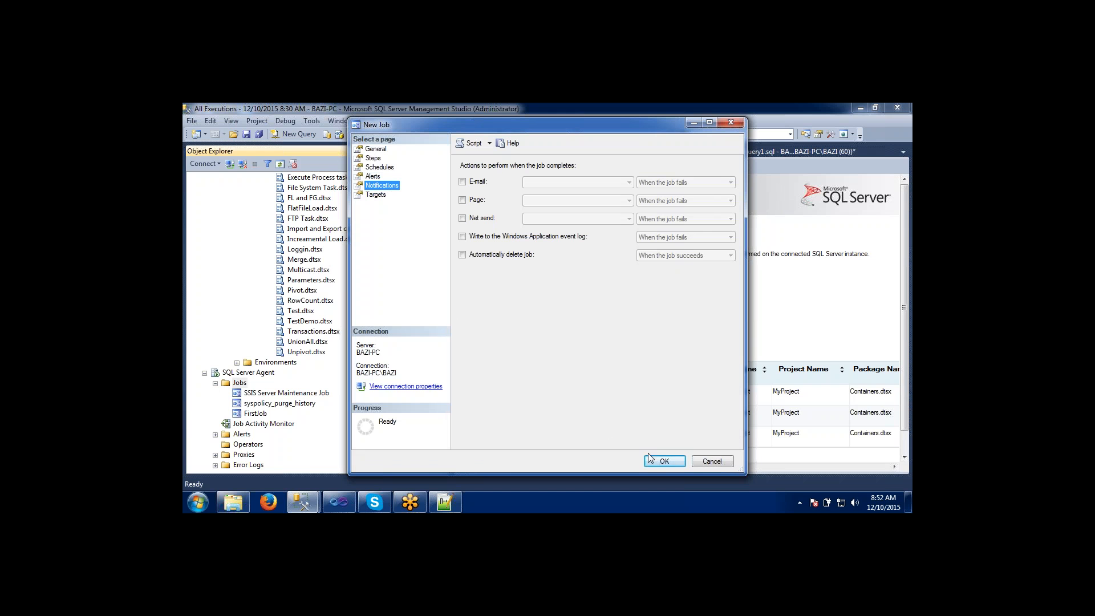
left_click(661, 461)
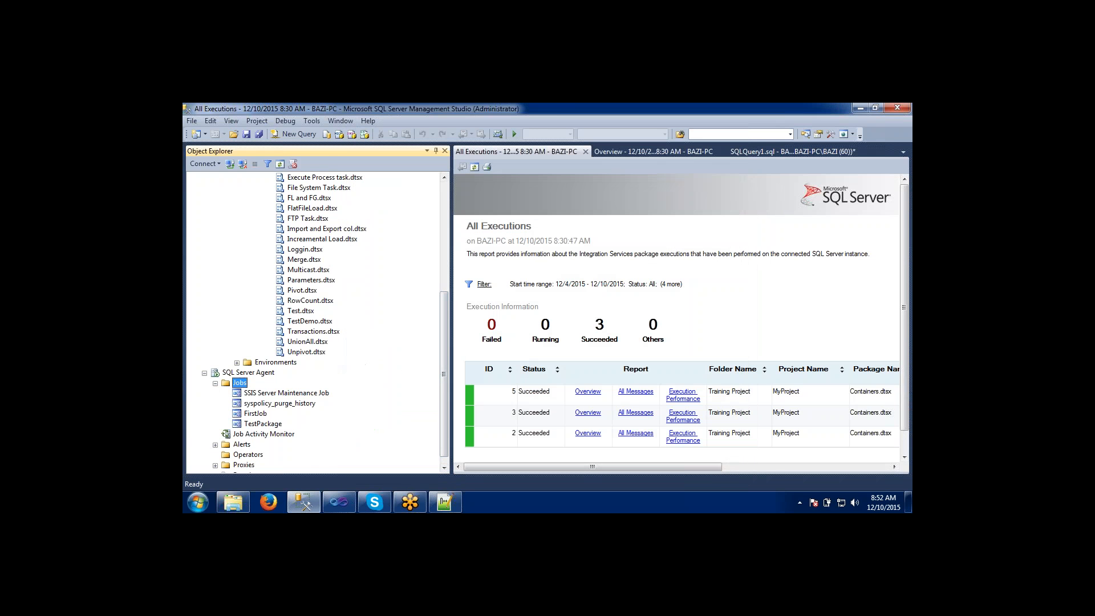
Close the All Executions and Overview reports and the SQLQuery1.sql query without saving changes.
left_click(587, 153)
left_click(584, 152)
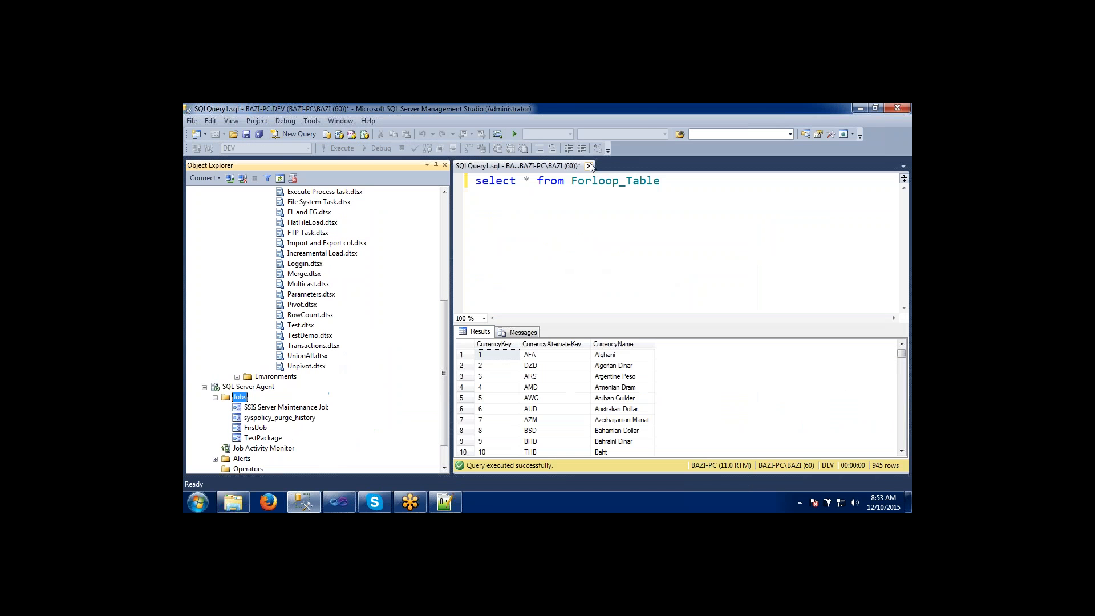
left_click(589, 166)
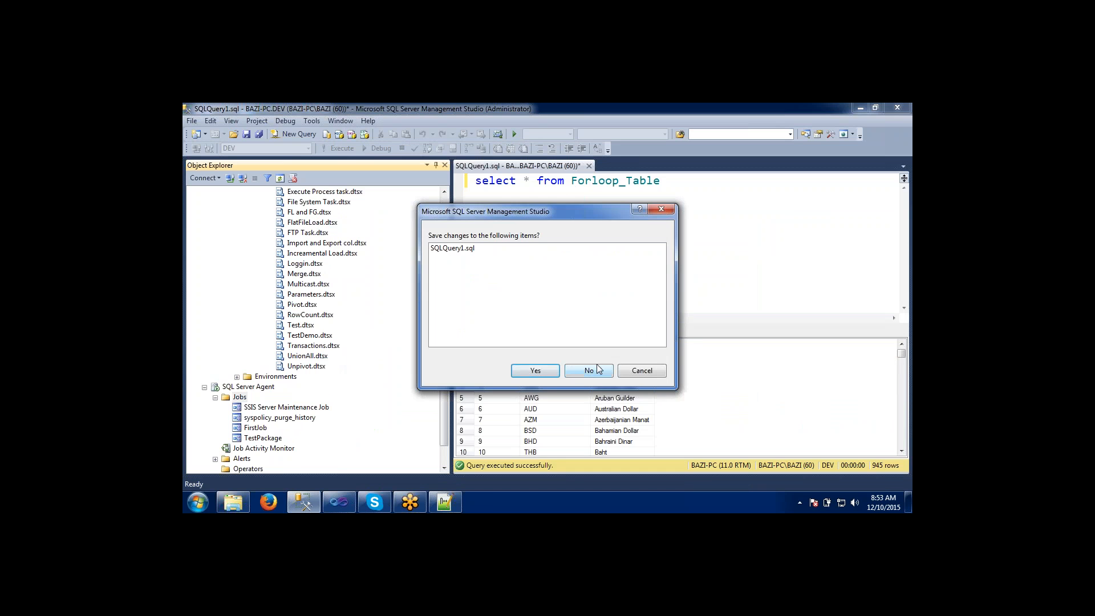
left_click(596, 369)
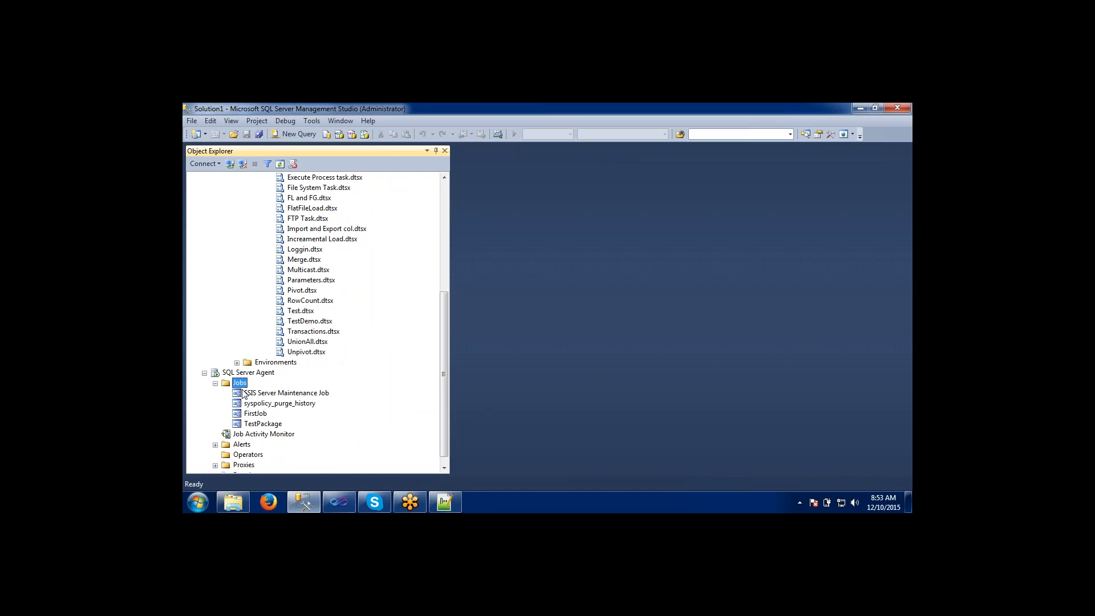
View the TestPackage job's history, refresh it, and maximize the log viewer.
left_click(248, 425)
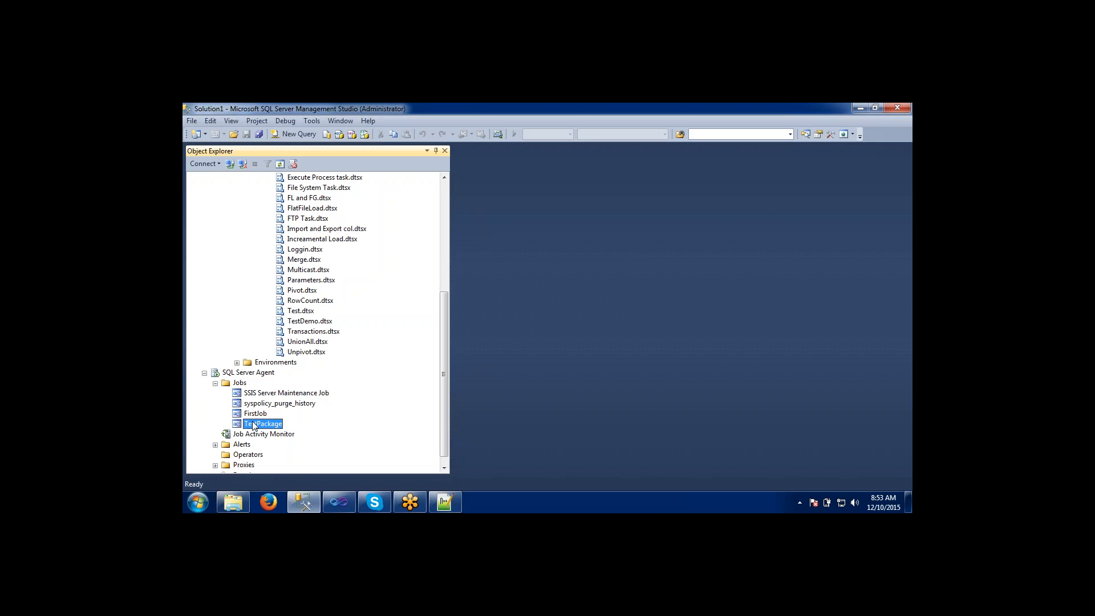
right_click(254, 427)
left_click(274, 369)
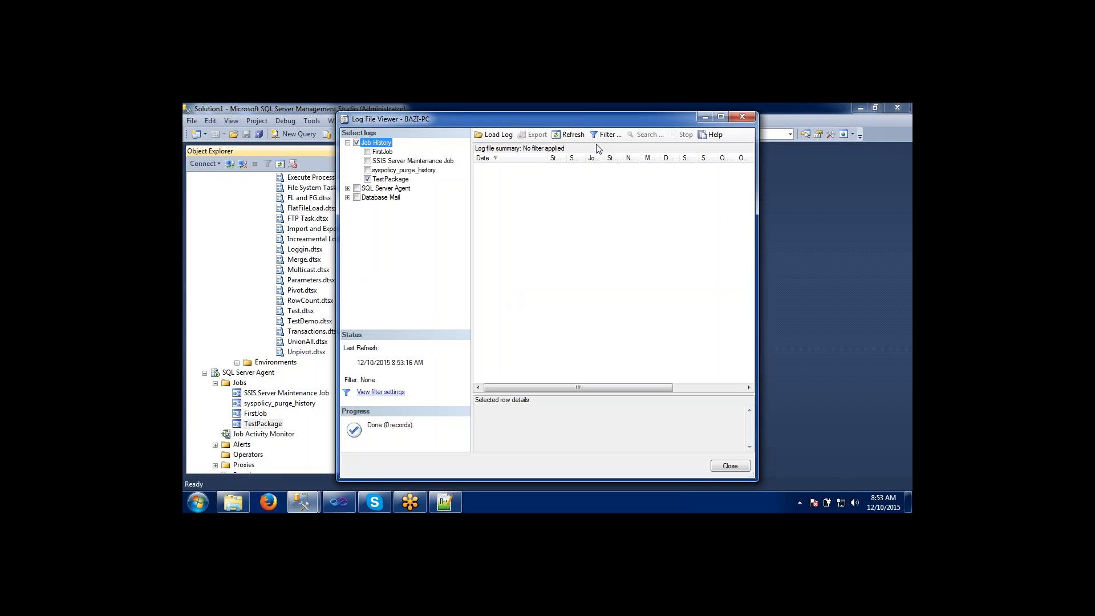
left_click(579, 135)
double_click(593, 118)
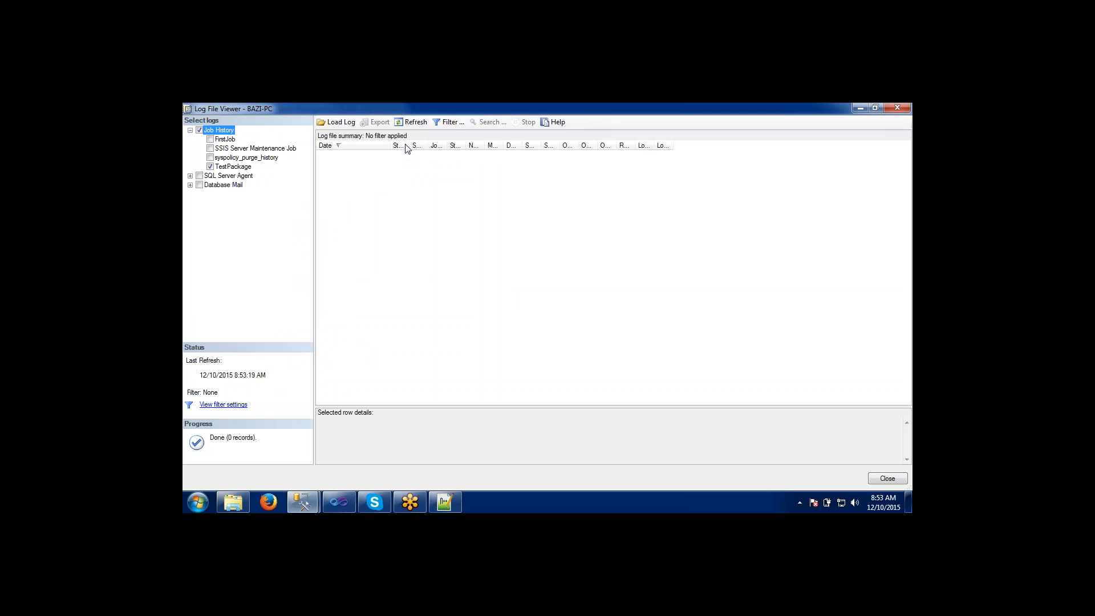
Widen the log summary columns from Step ID through Sql Message ID so their full headings are readable.
left_click_drag(408, 145, 472, 142)
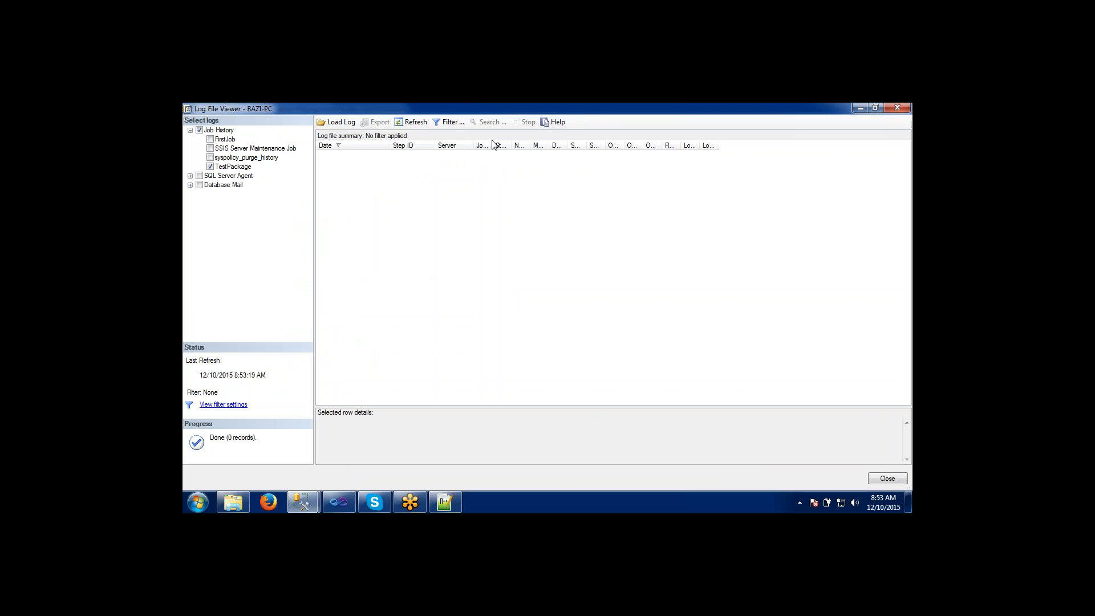
left_click_drag(492, 144, 616, 139)
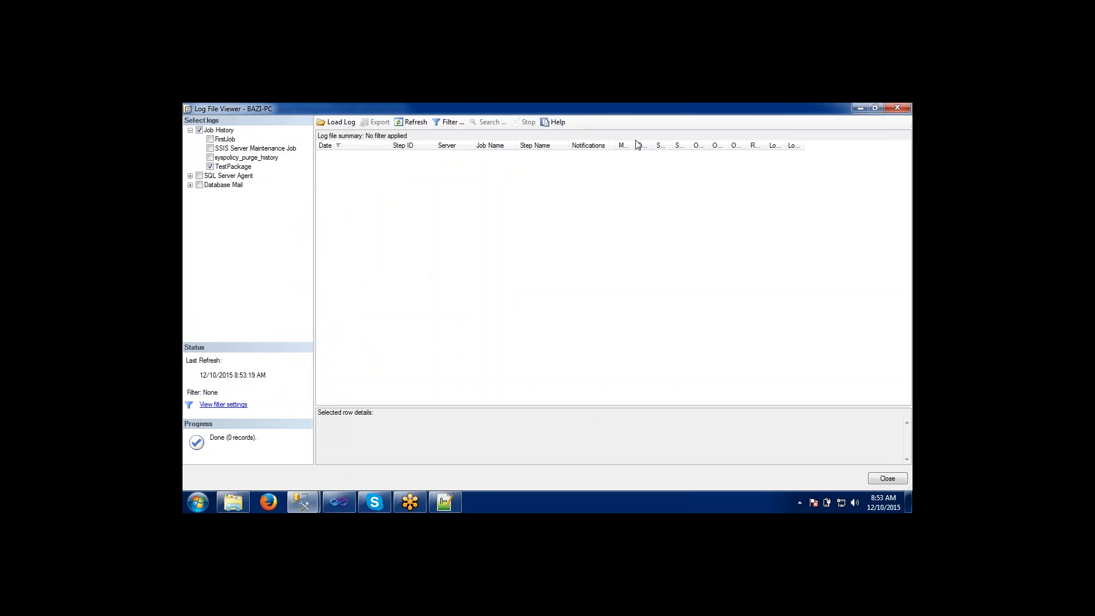
left_click_drag(636, 143, 803, 141)
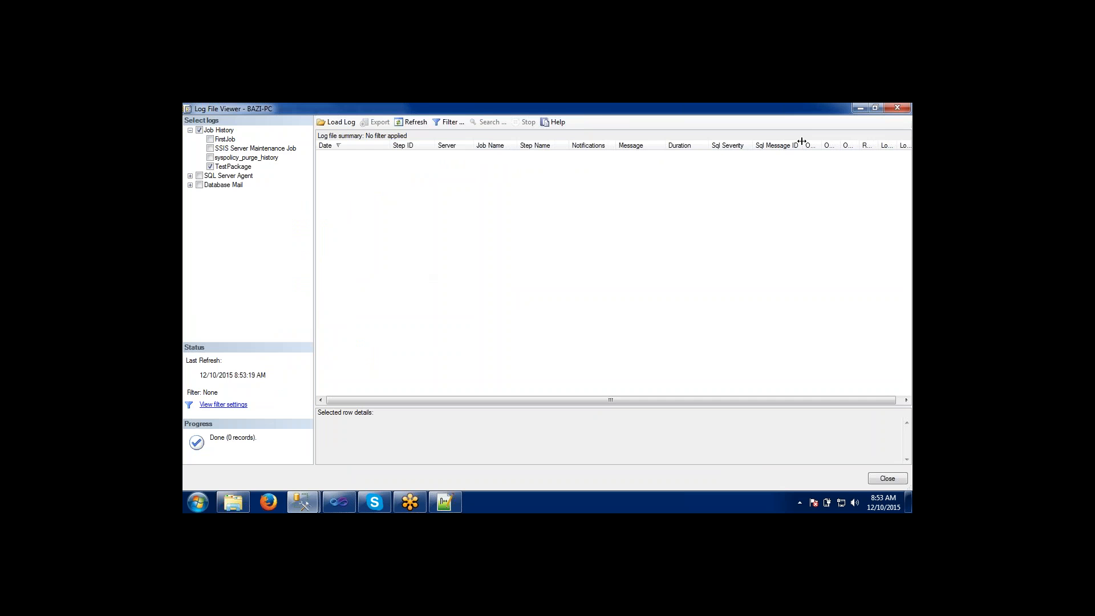
Refresh the TestPackage job history repeatedly to check for new run records, and close the log viewer.
left_click(416, 122)
left_click(415, 122)
left_click(423, 124)
left_click(422, 126)
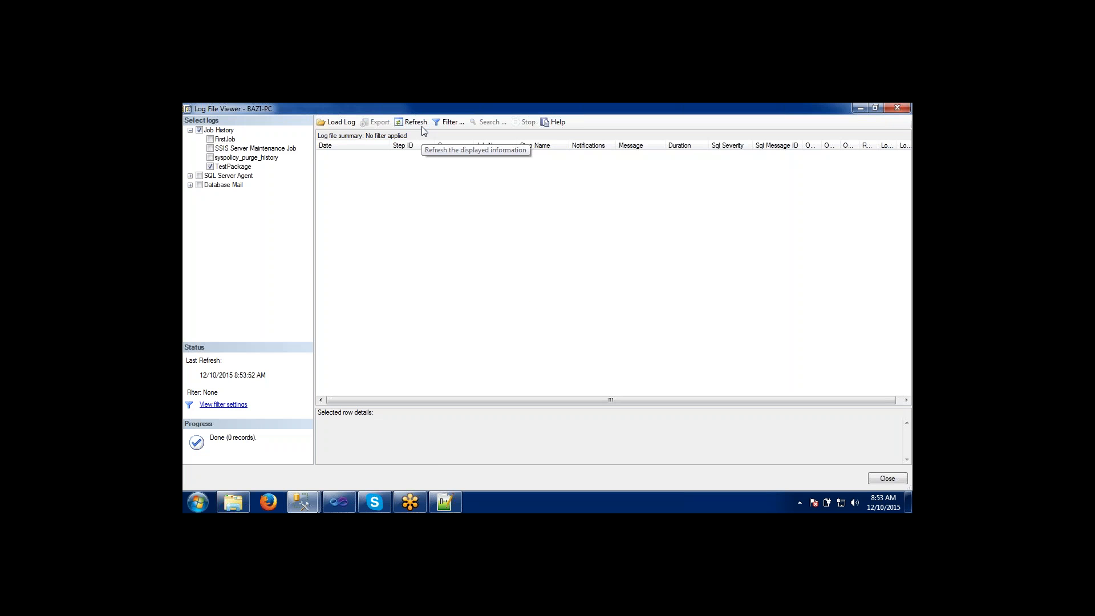
key("alt+F4")
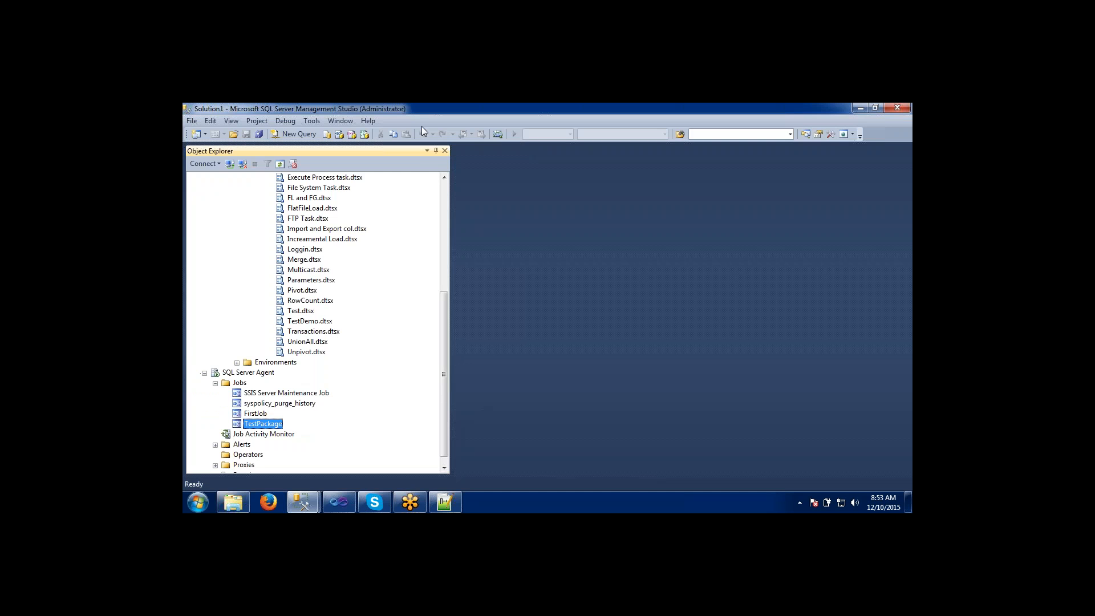
Start the TestPackage job manually from SQL Server Agent's jobs.
right_click(267, 422)
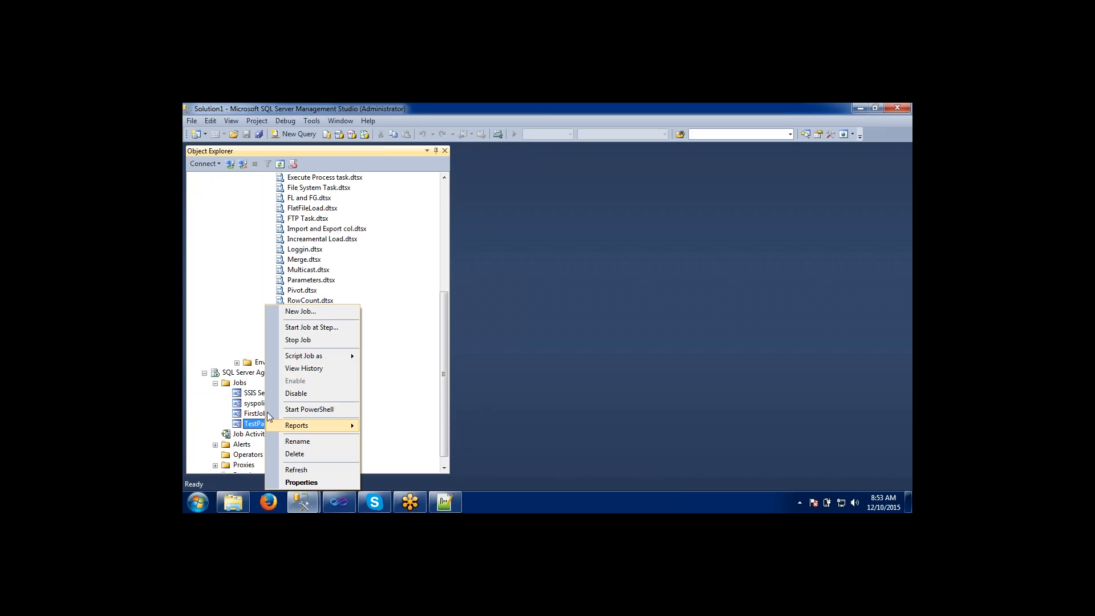
left_click(292, 328)
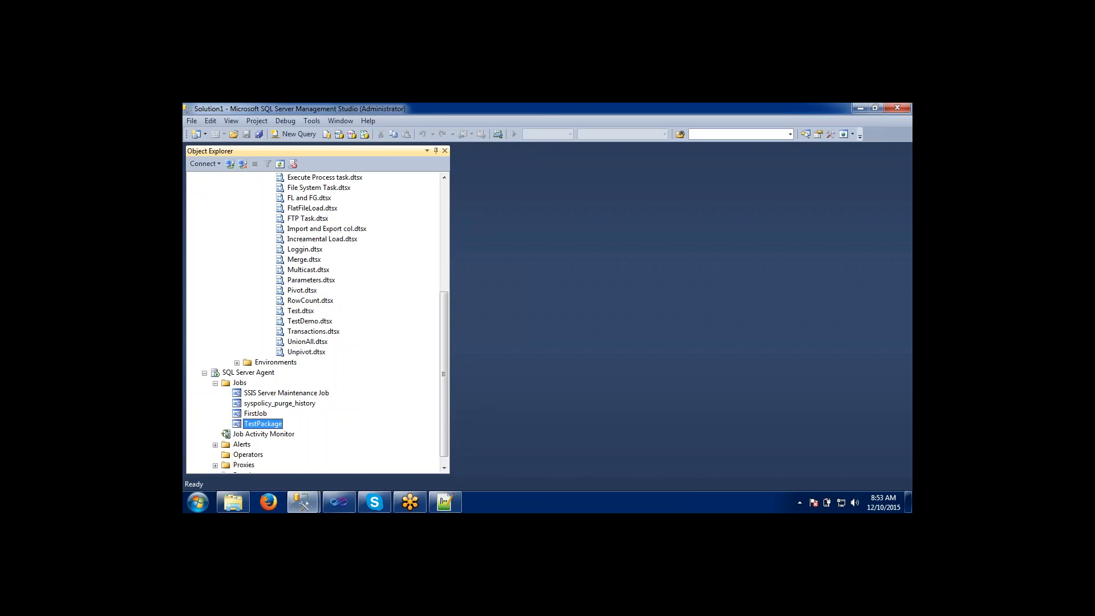
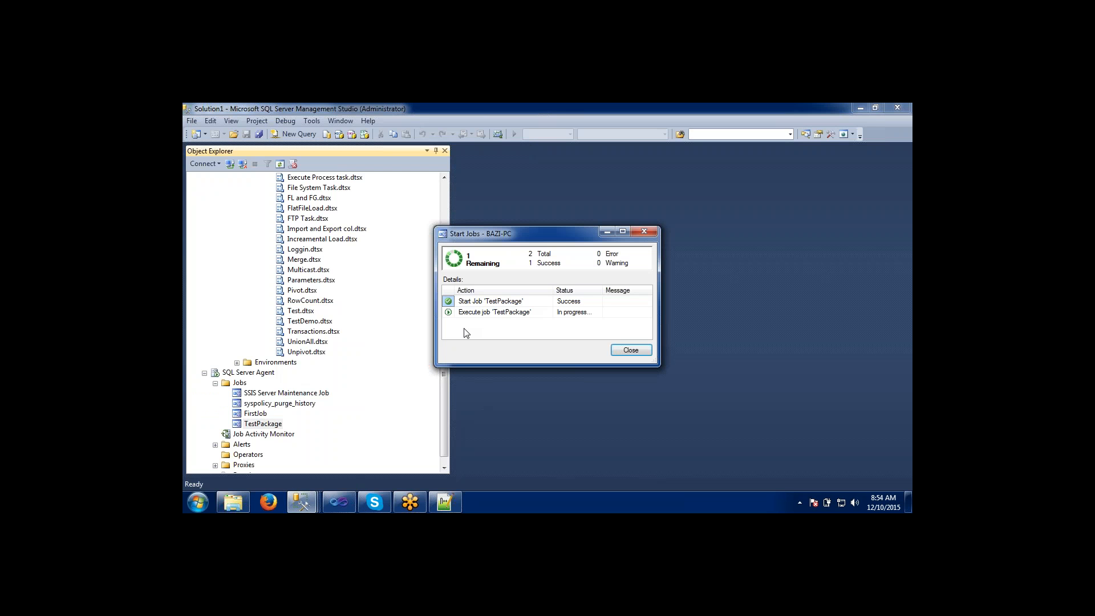
Check the start-job status details for TestPackage and close the status window.
key("Escape")
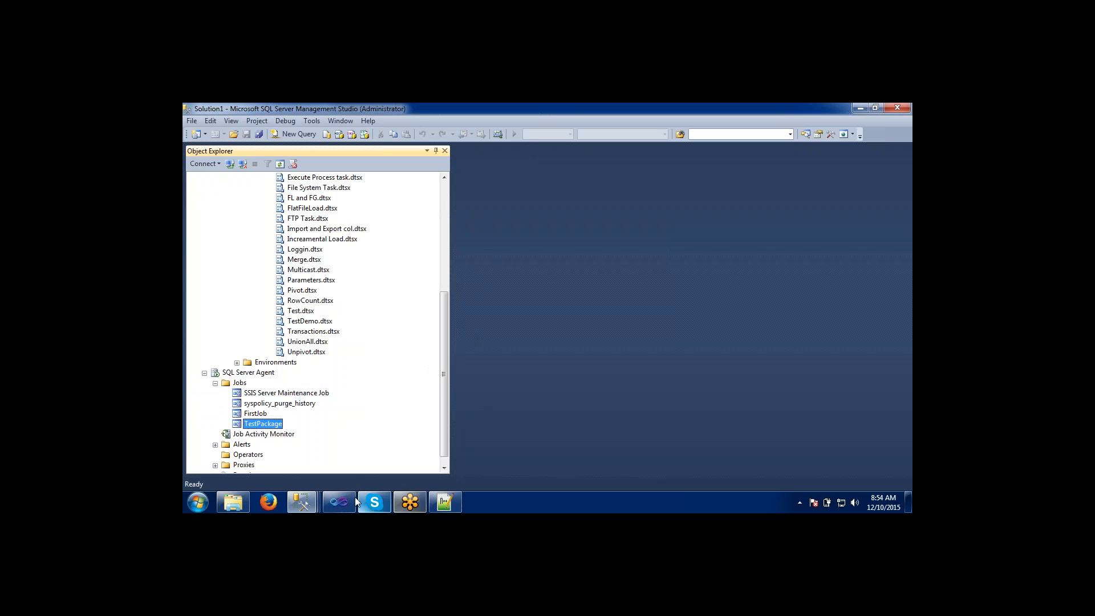
mouse_move(302, 499)
left_click(505, 445)
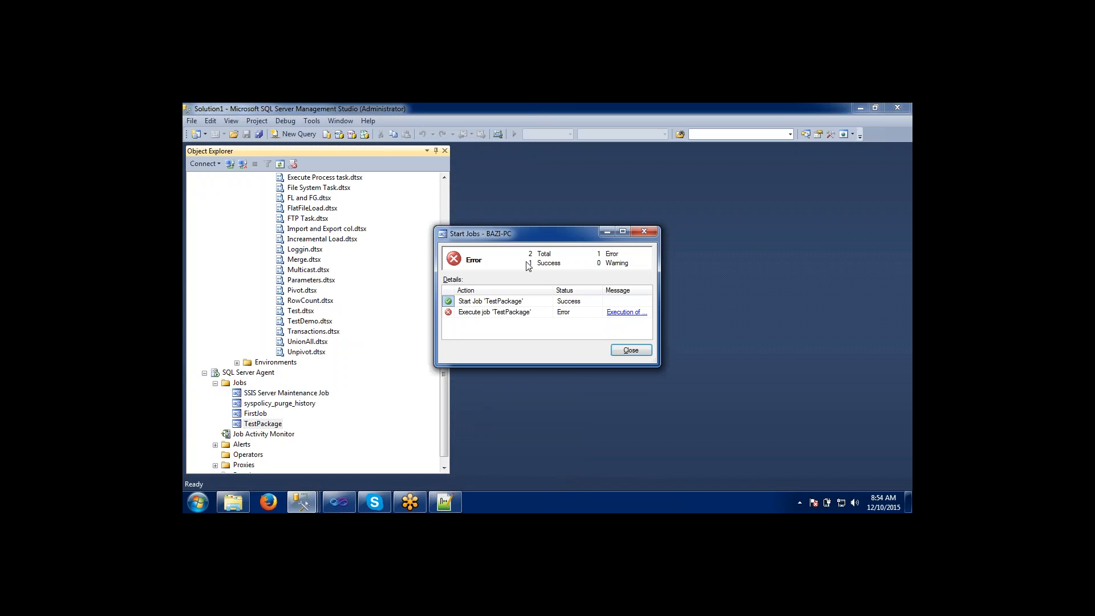
left_click(632, 351)
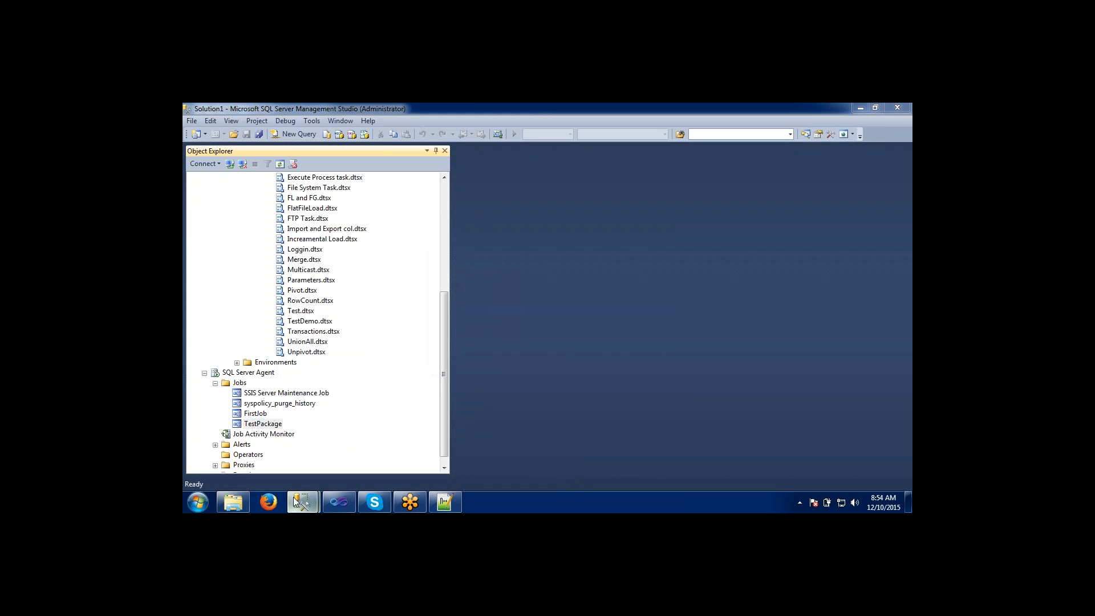
Return to the TestPackage job history, refresh it, and widen the Job Name column.
mouse_move(301, 502)
left_click(390, 416)
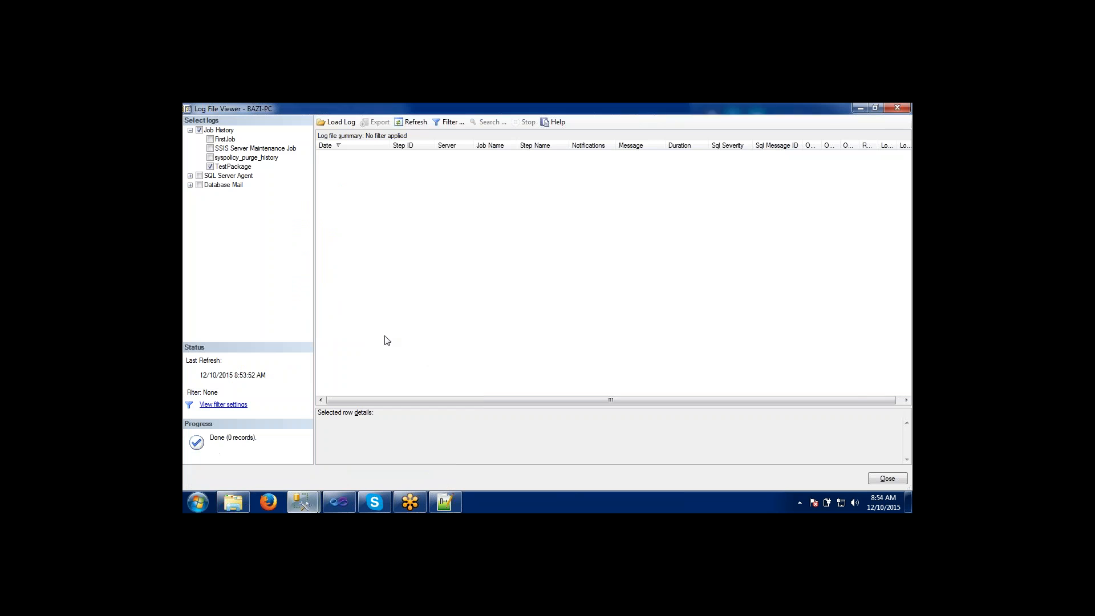
left_click(413, 122)
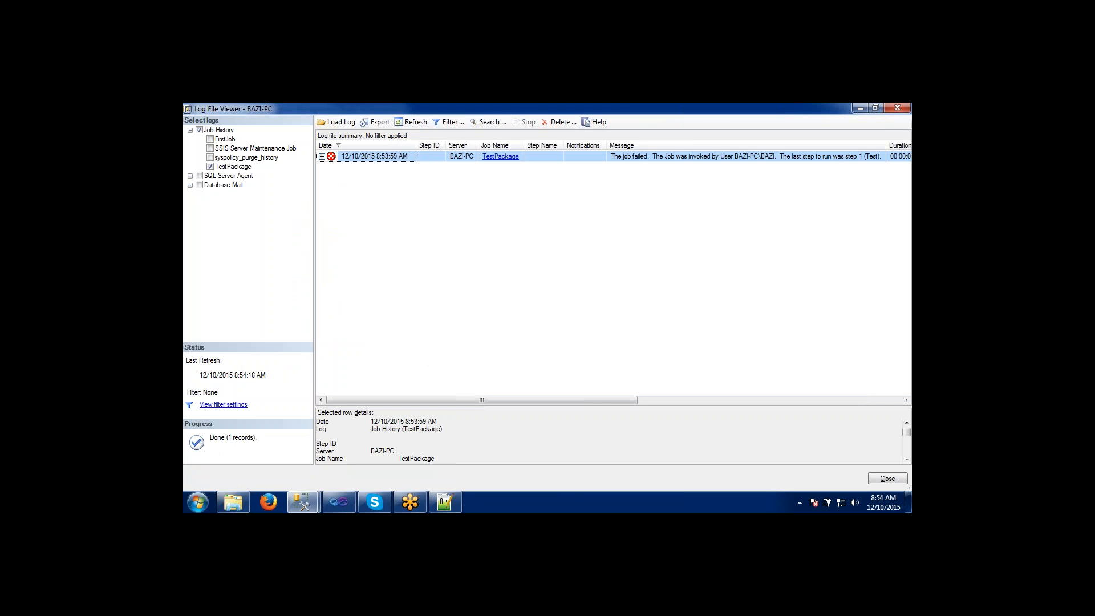
left_click_drag(524, 146, 564, 145)
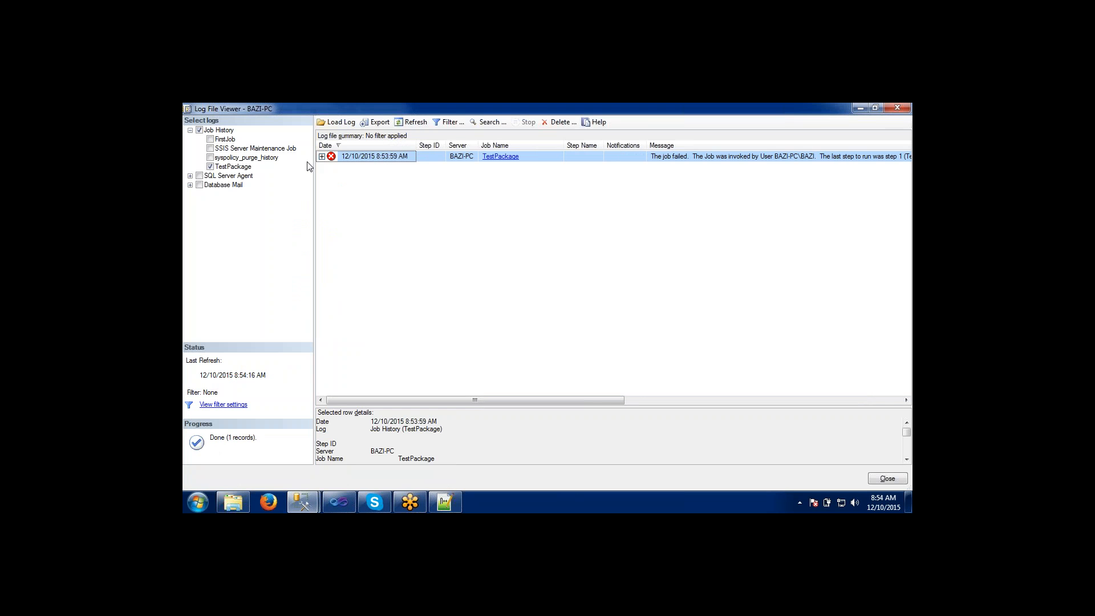
Expand the 12/10/2015 8:53:59 AM run to its step record and view the linked TestPackage job properties without changing them.
left_click(322, 156)
left_click(375, 167)
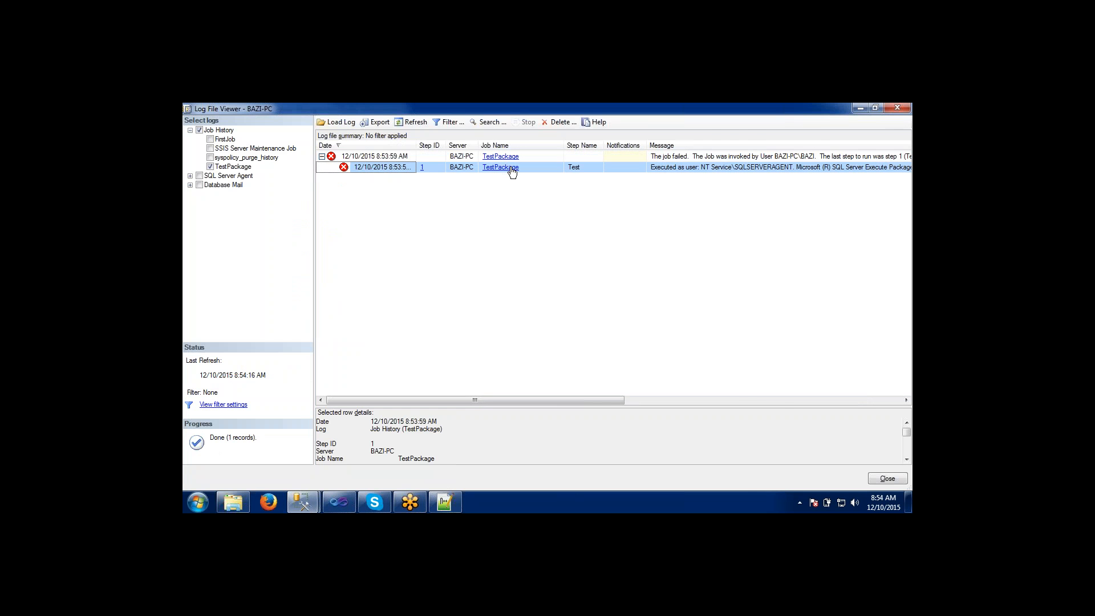
left_click(510, 169)
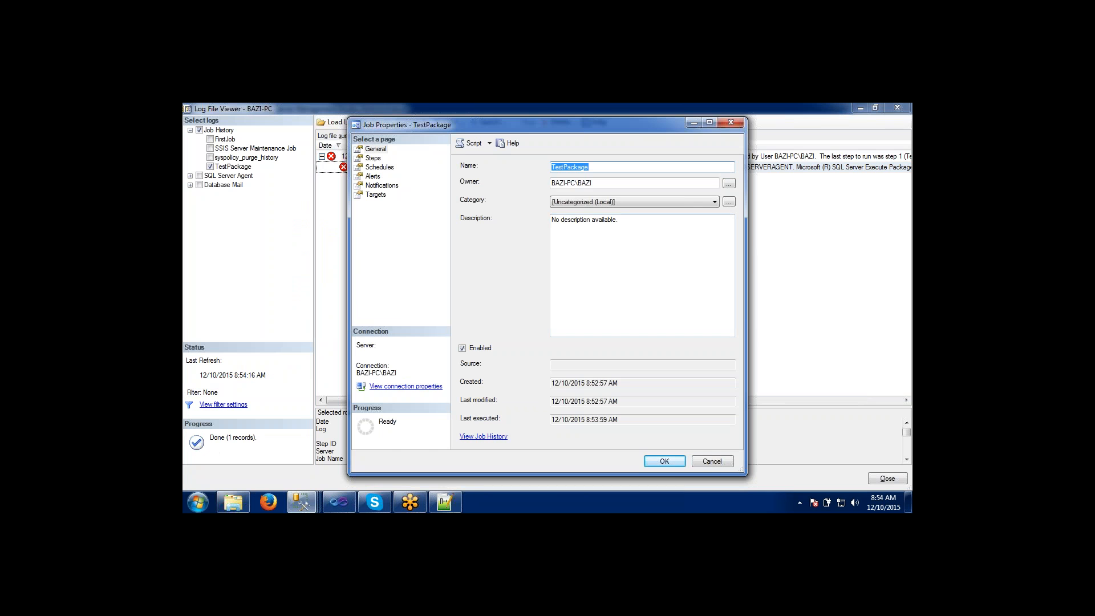
left_click(706, 462)
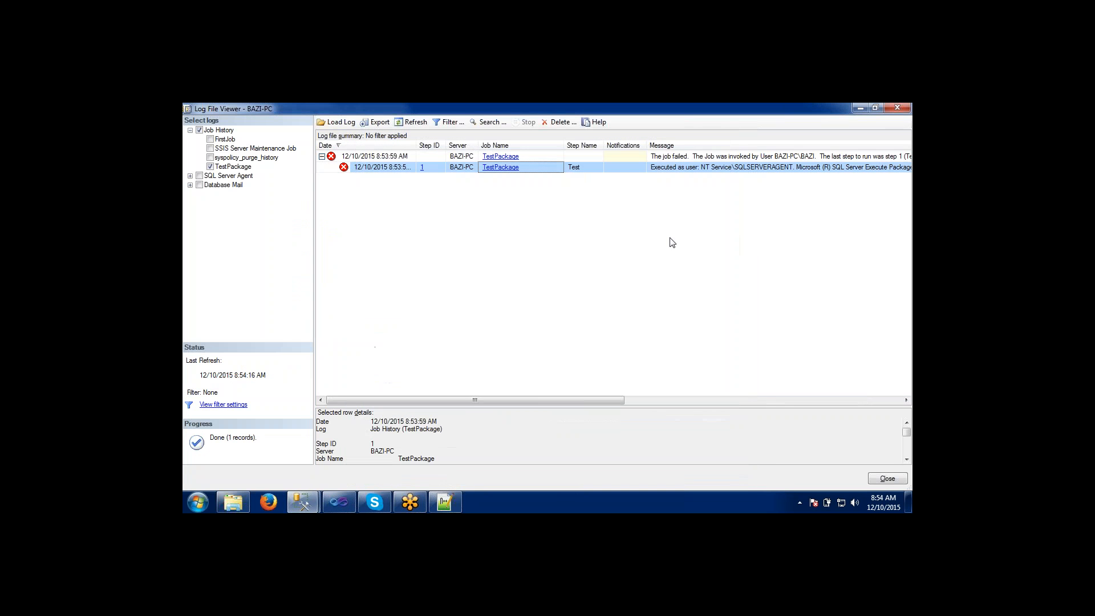
Try to paste the step record's message into the blank new 3 document in Notepad++, and return to the log viewer.
left_click(689, 168)
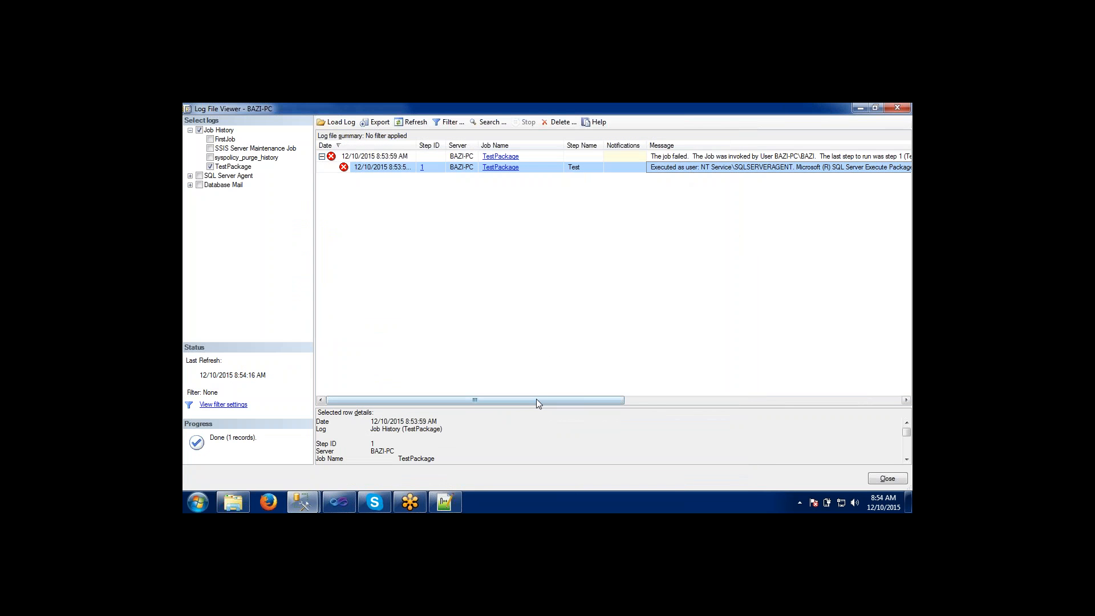
left_click_drag(537, 401, 651, 400)
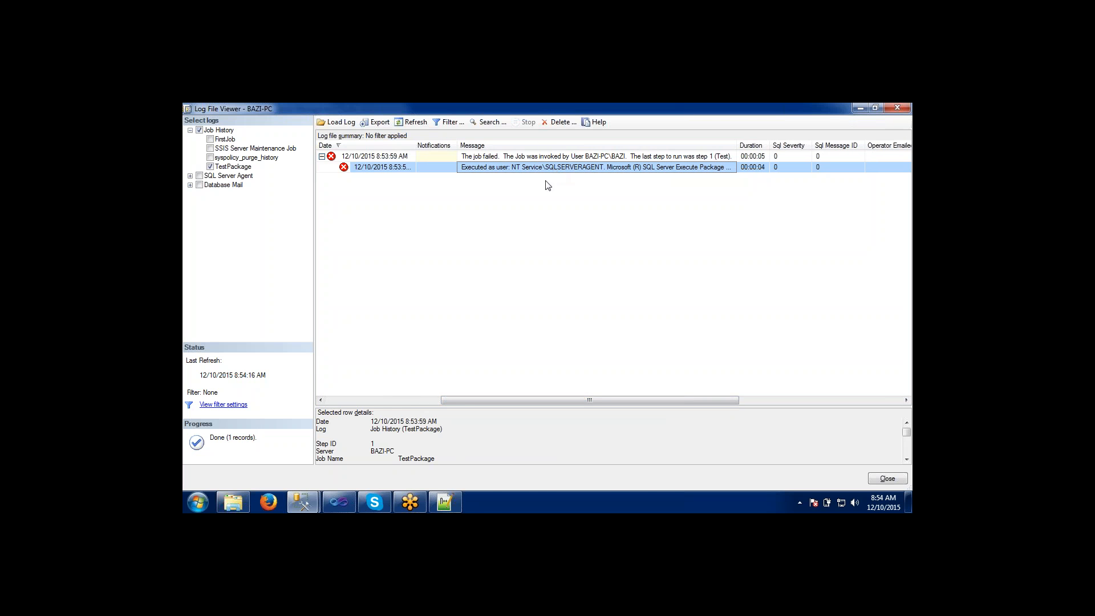
left_click(451, 506)
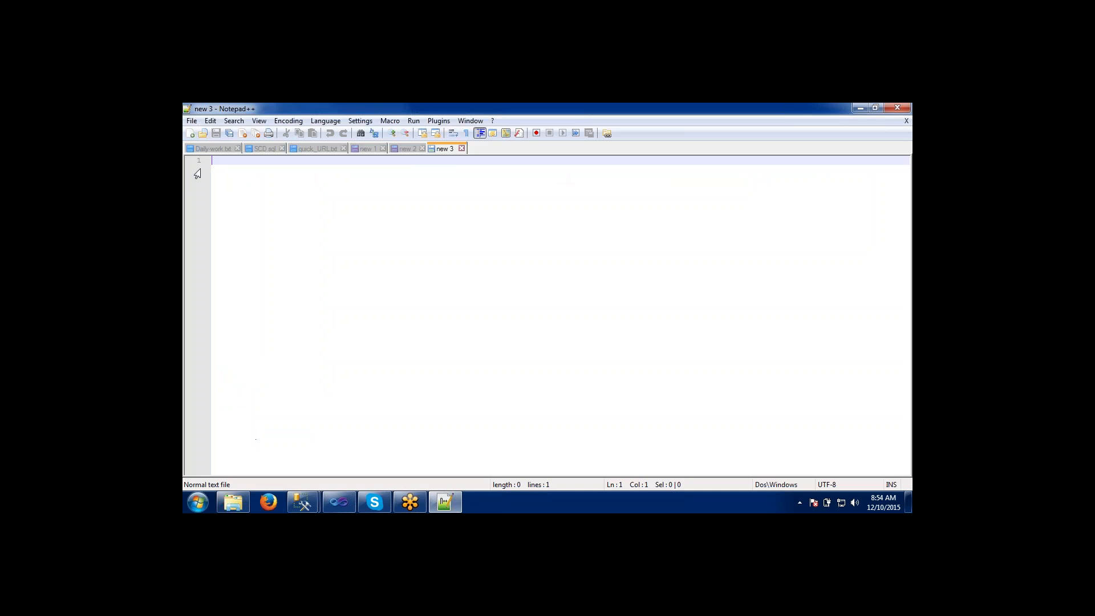
type("C:\\Users\\BAZI\\Documents\\Visual Studio 2010\\Projects\\MyProject_solution\\MyProject")
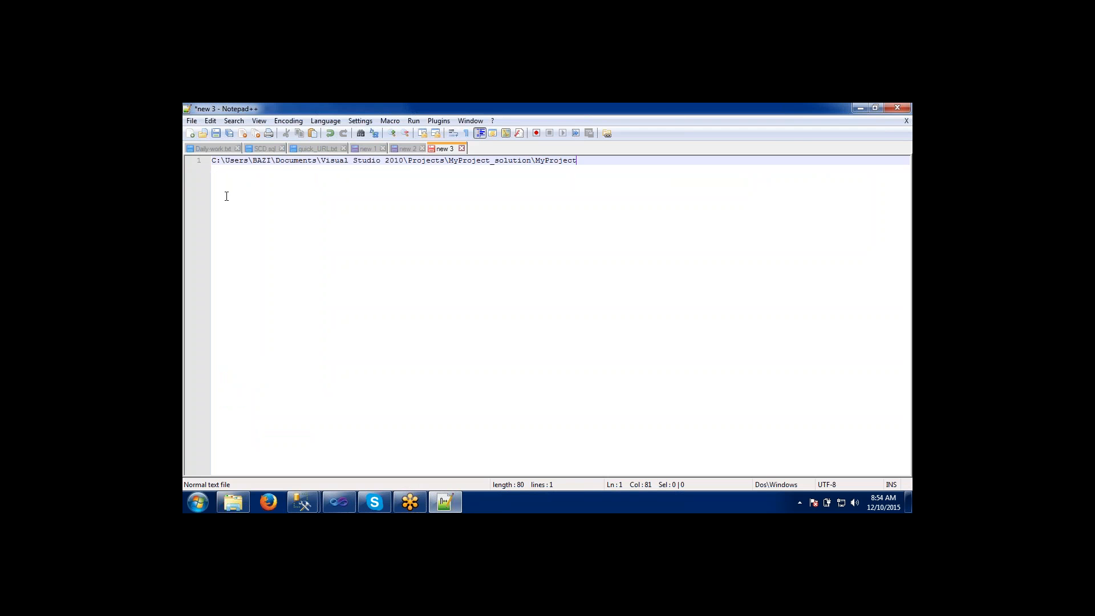
key("alt+Tab")
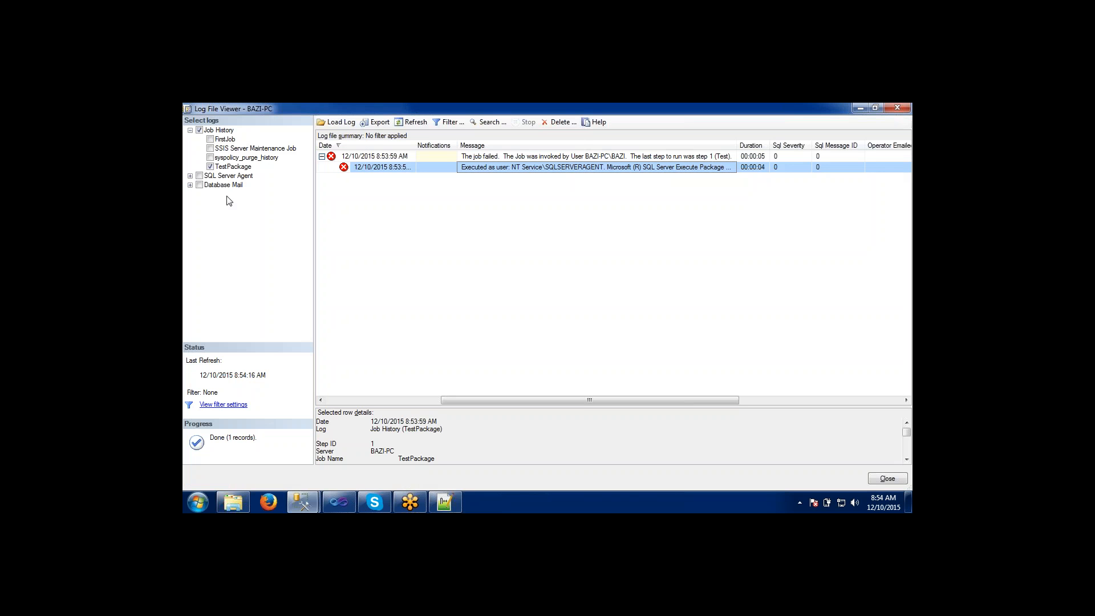
Widen the Message column in stages and read the first part of the step record's execution message.
left_click(522, 157)
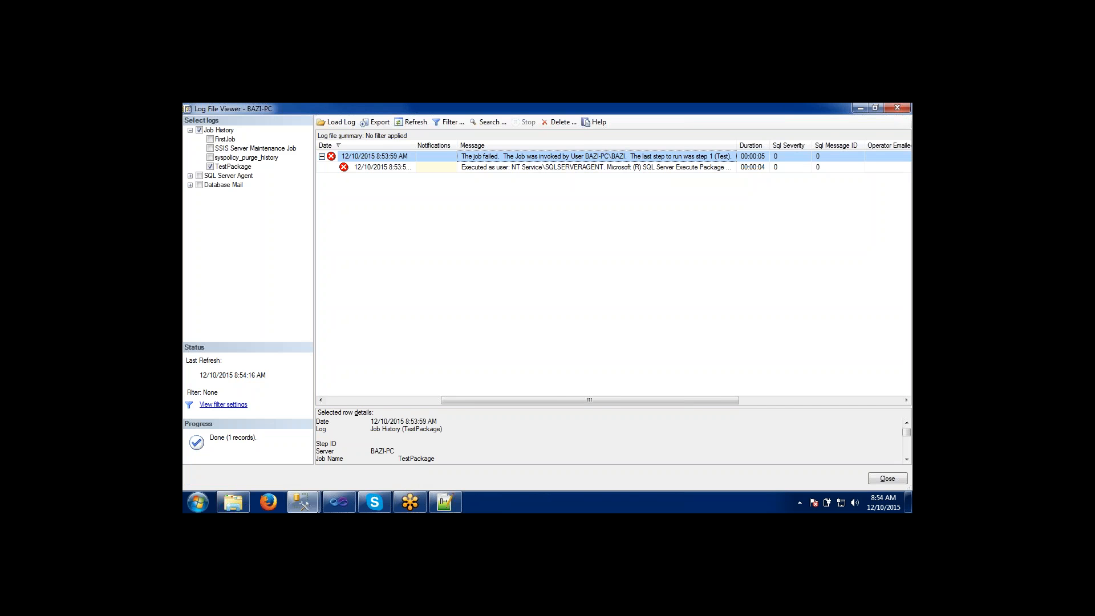
left_click_drag(737, 146, 834, 142)
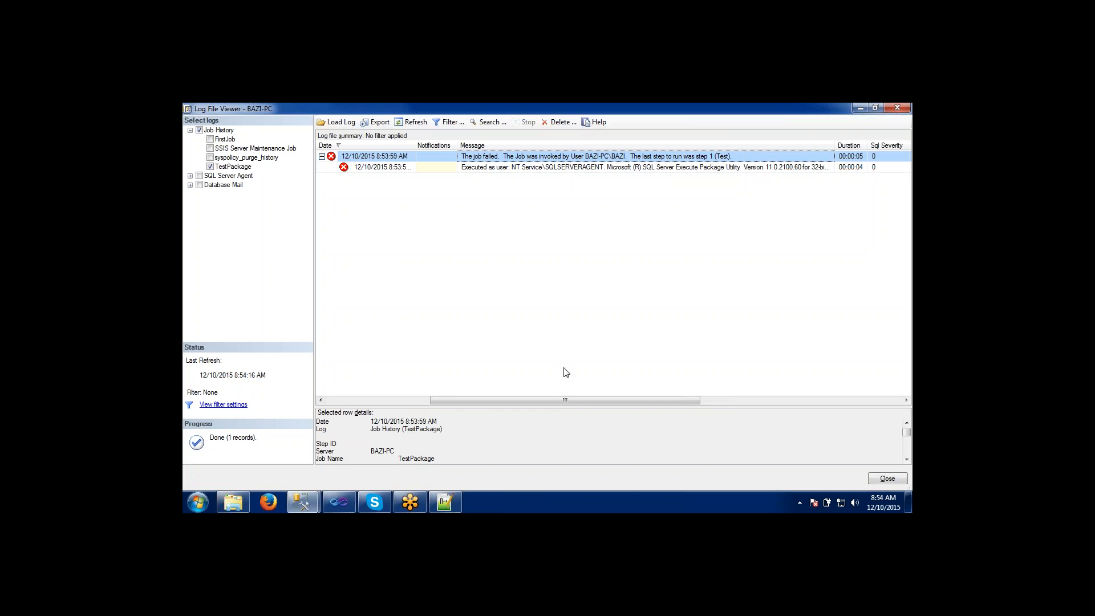
left_click_drag(580, 401, 674, 401)
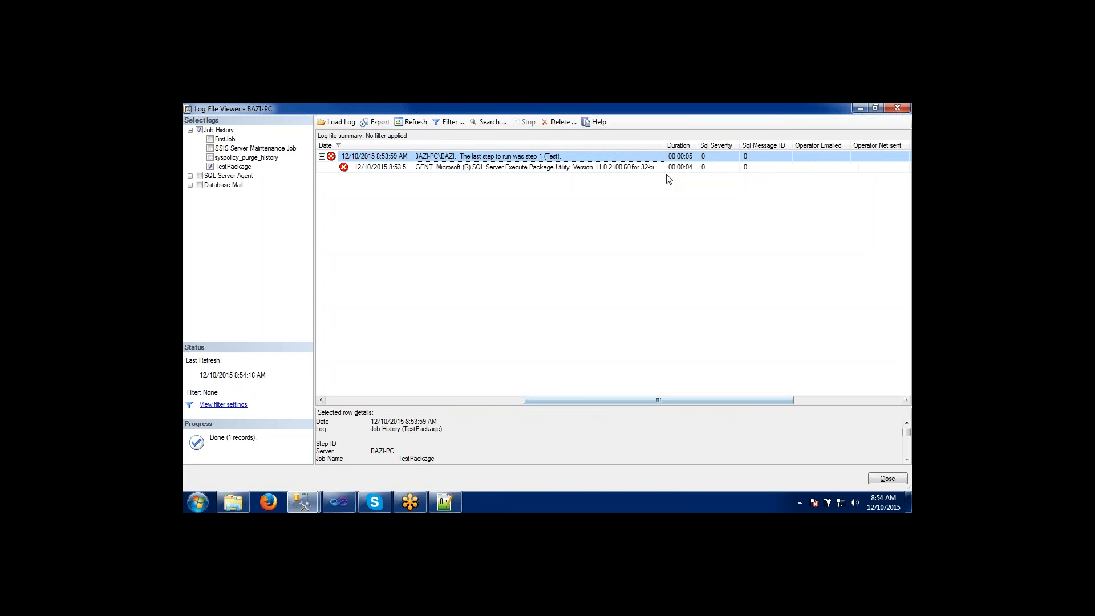
left_click(572, 169)
left_click_drag(662, 152, 912, 143)
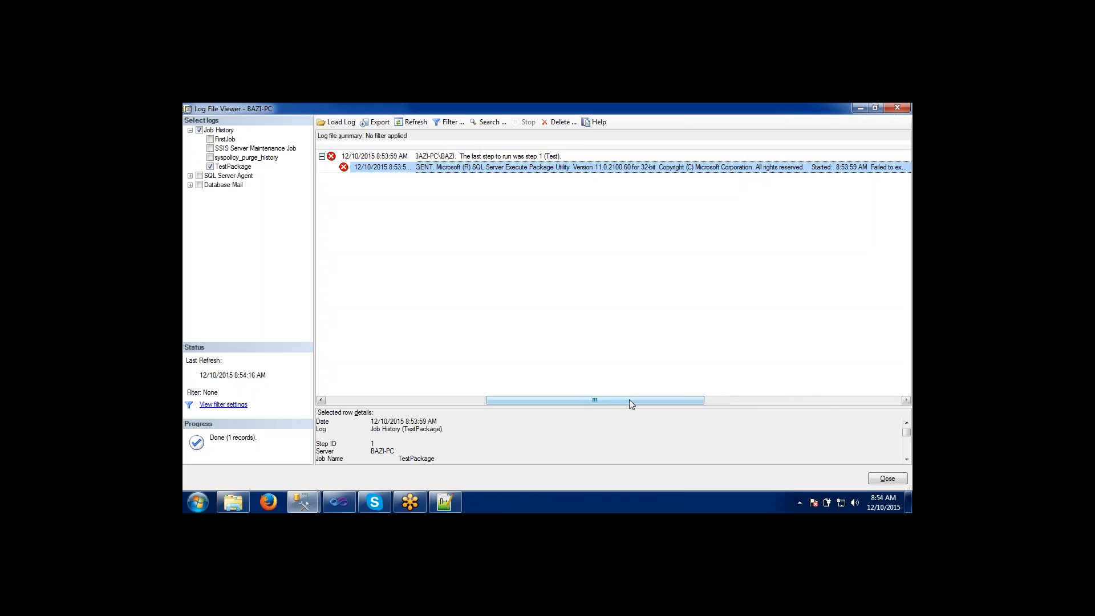
left_click_drag(629, 400, 753, 394)
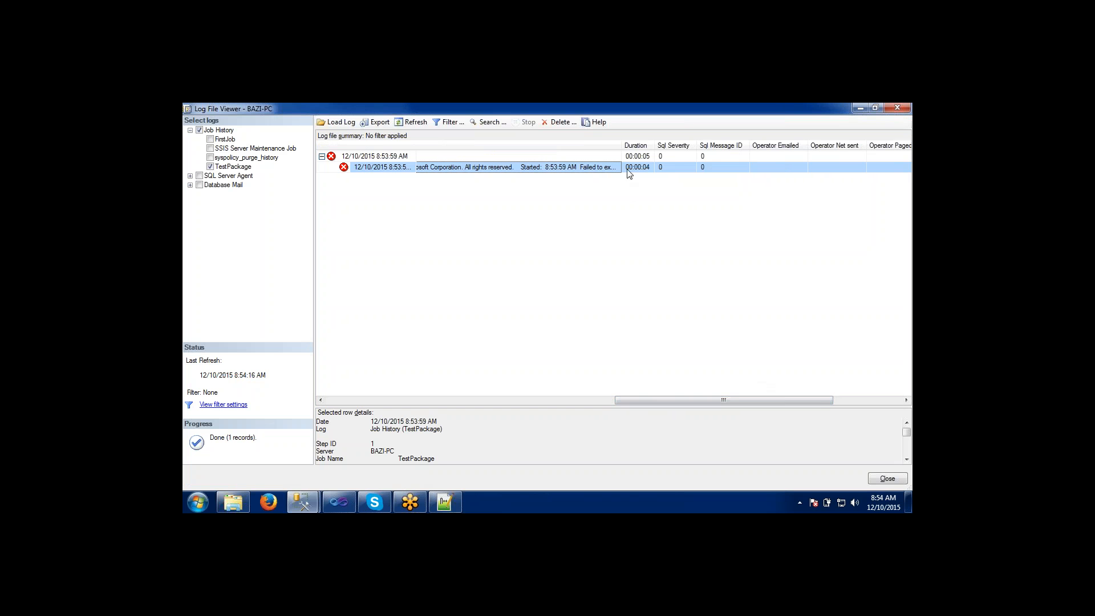
left_click_drag(622, 145, 901, 142)
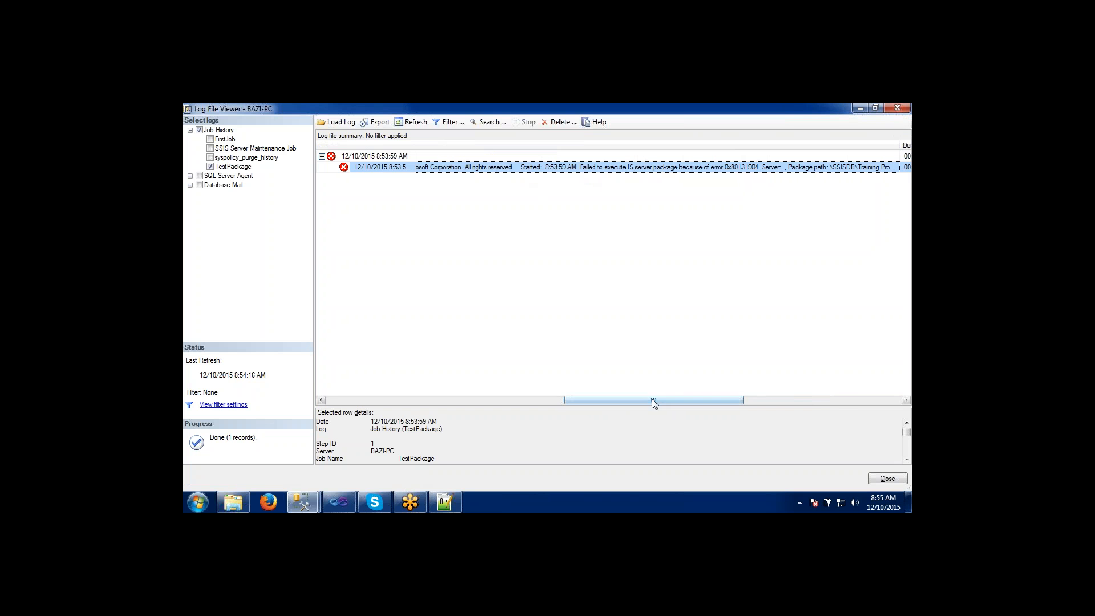
left_click_drag(659, 400, 761, 399)
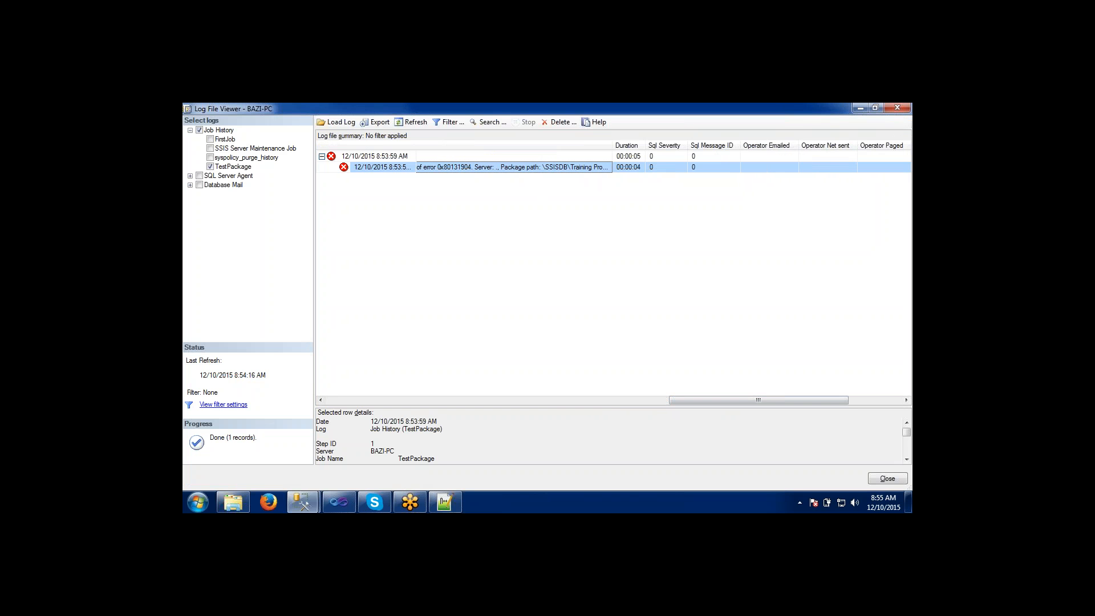
left_click_drag(613, 143, 909, 136)
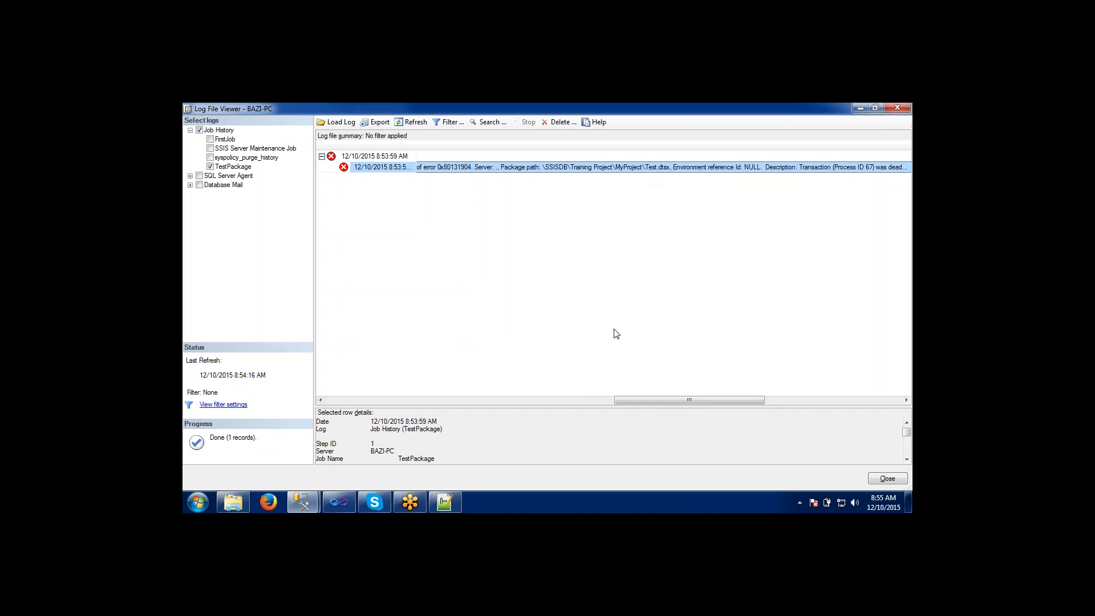
Reread the step message from its beginning and extend the Message column until the description and closing text are fully readable.
left_click_drag(662, 399, 471, 380)
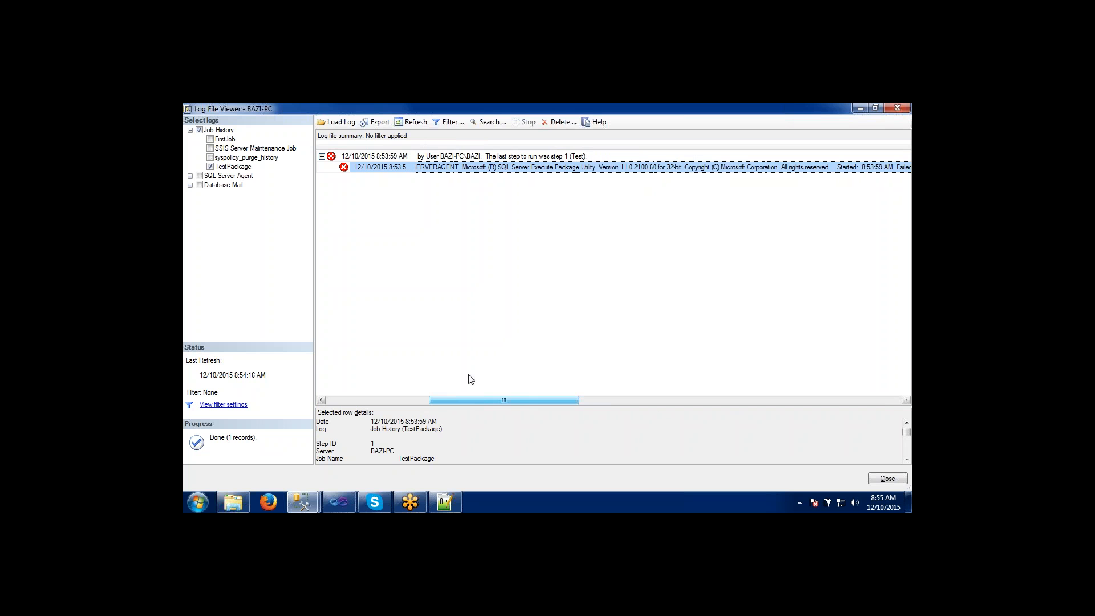
left_click_drag(471, 379, 753, 362)
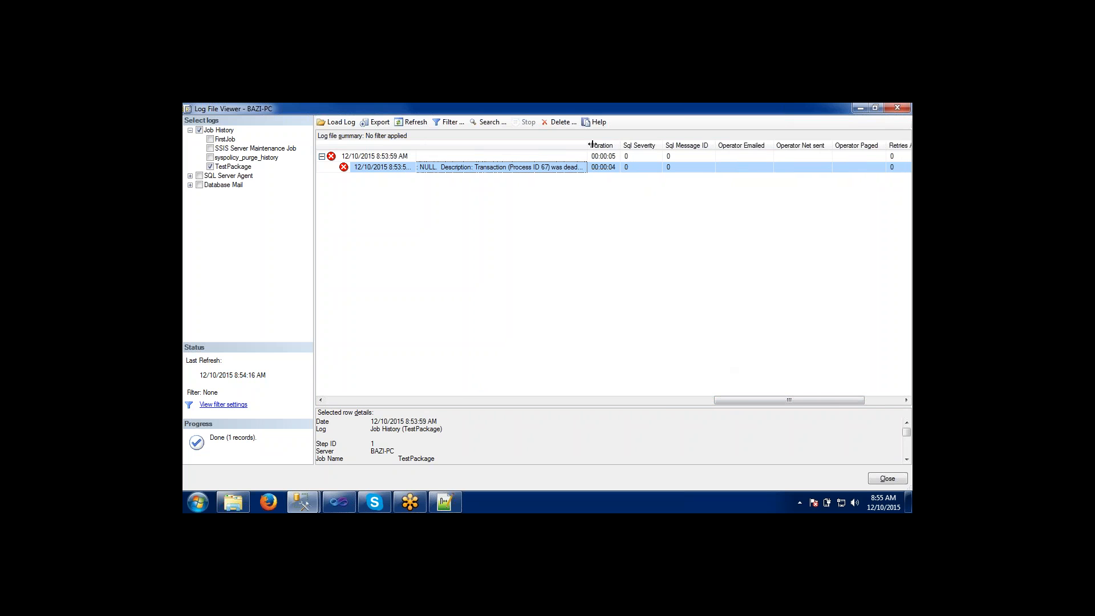
left_click_drag(593, 145, 895, 140)
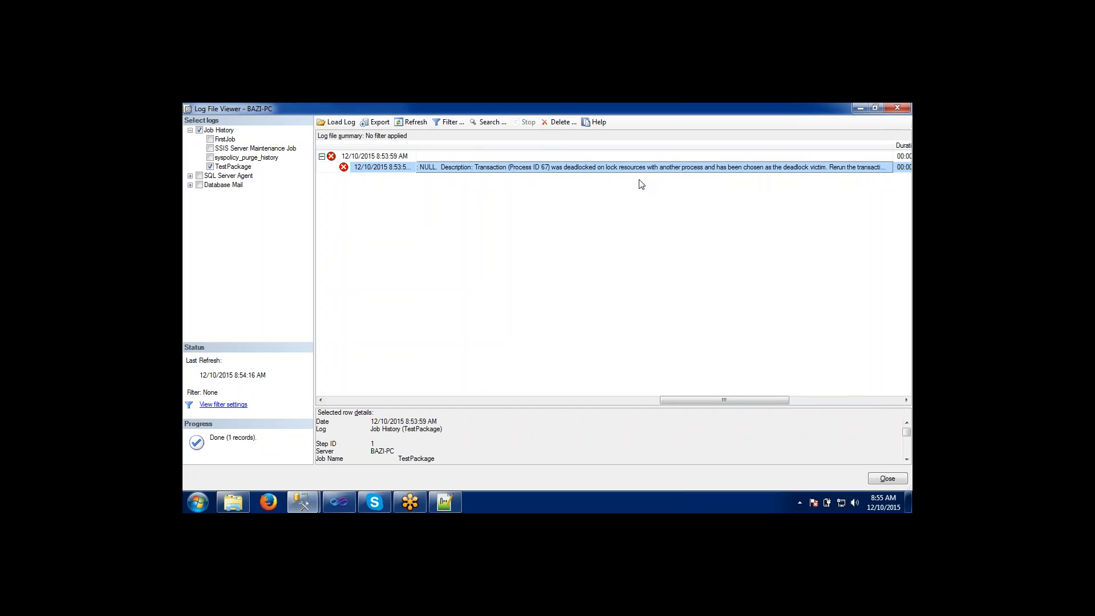
left_click_drag(724, 401, 813, 401)
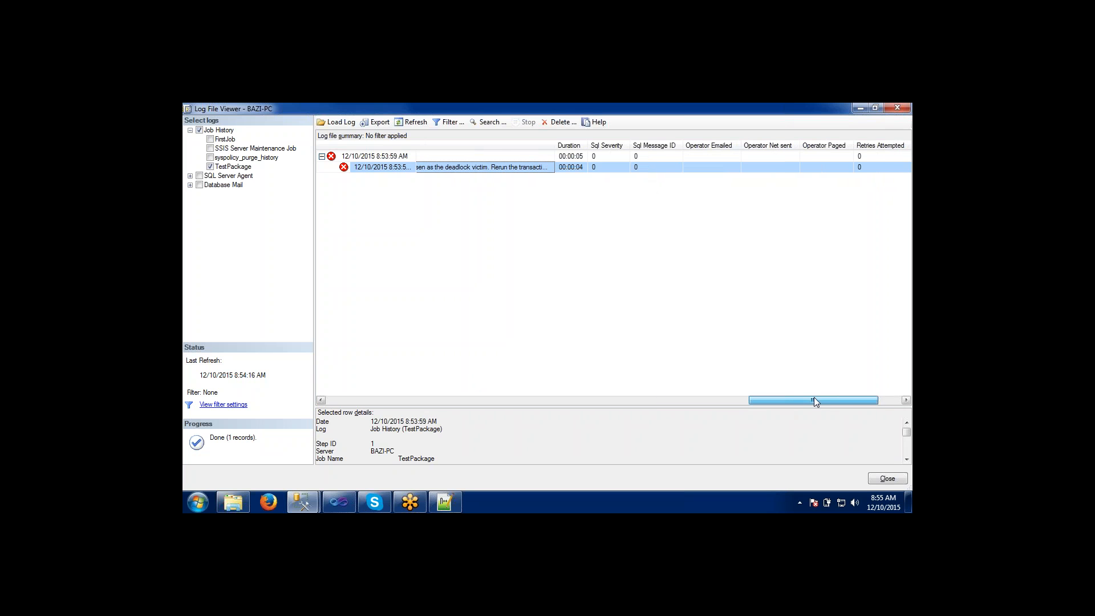
left_click_drag(555, 144, 890, 148)
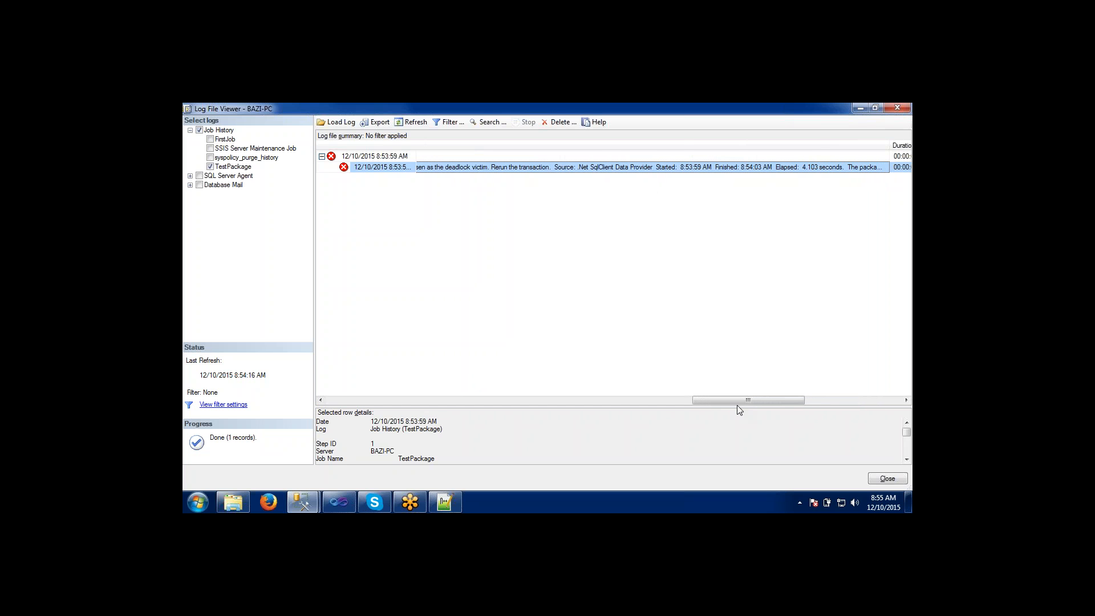
left_click_drag(739, 399, 825, 400)
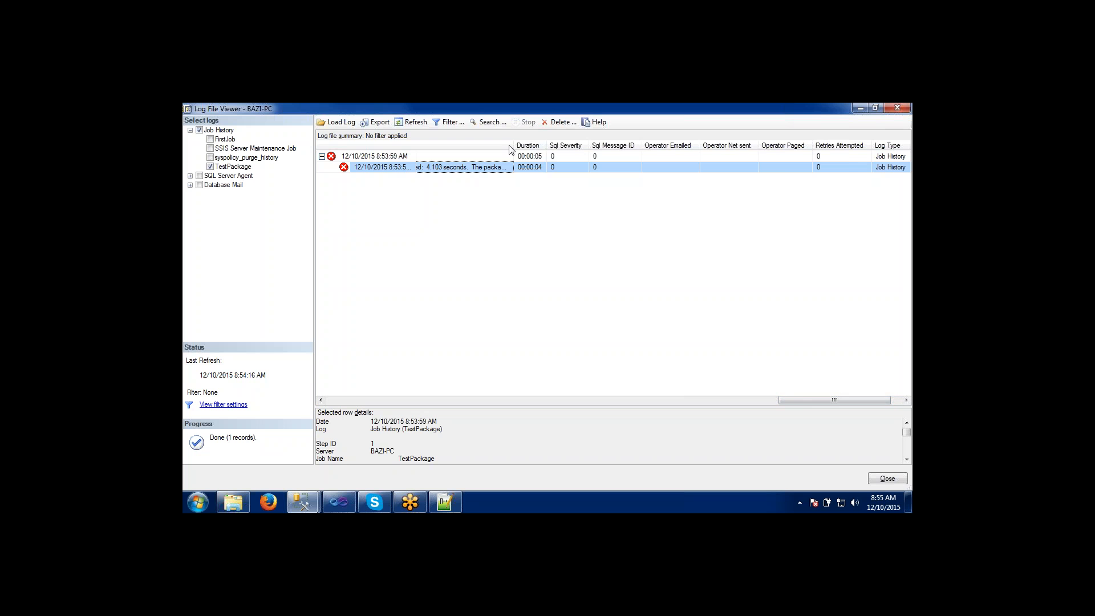
left_click_drag(513, 147, 605, 161)
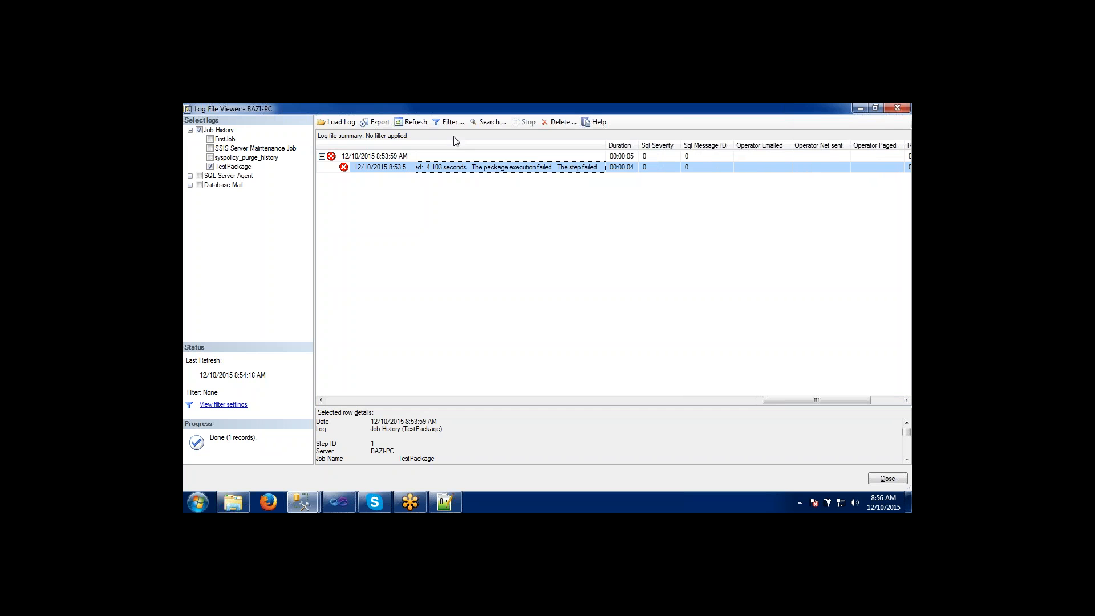
Refresh the TestPackage job history twice to check for new run records.
left_click(418, 123)
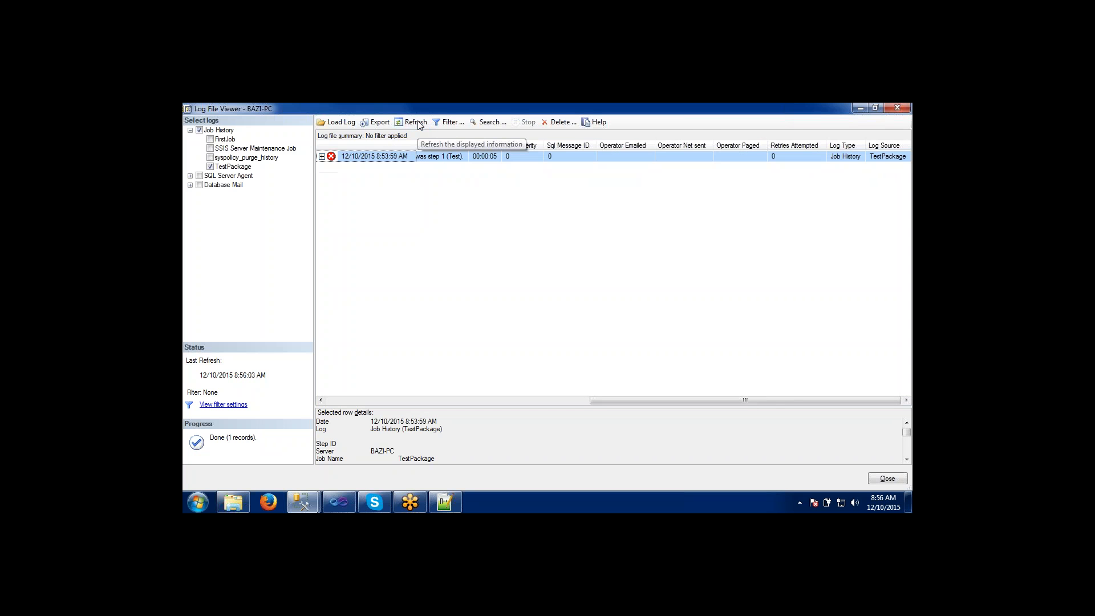
left_click(418, 123)
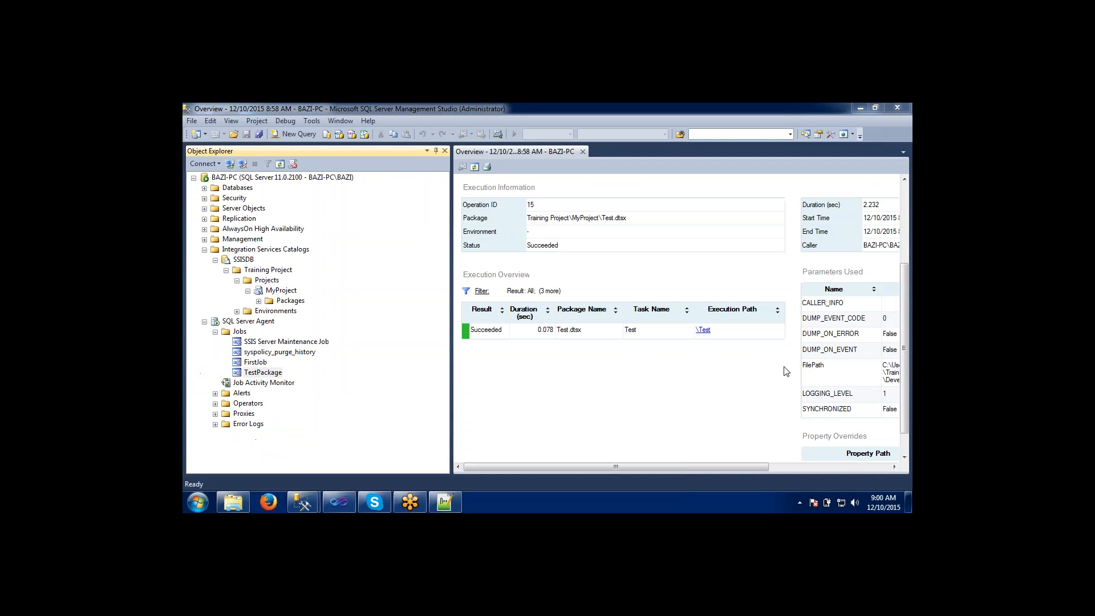
left_click(525, 429)
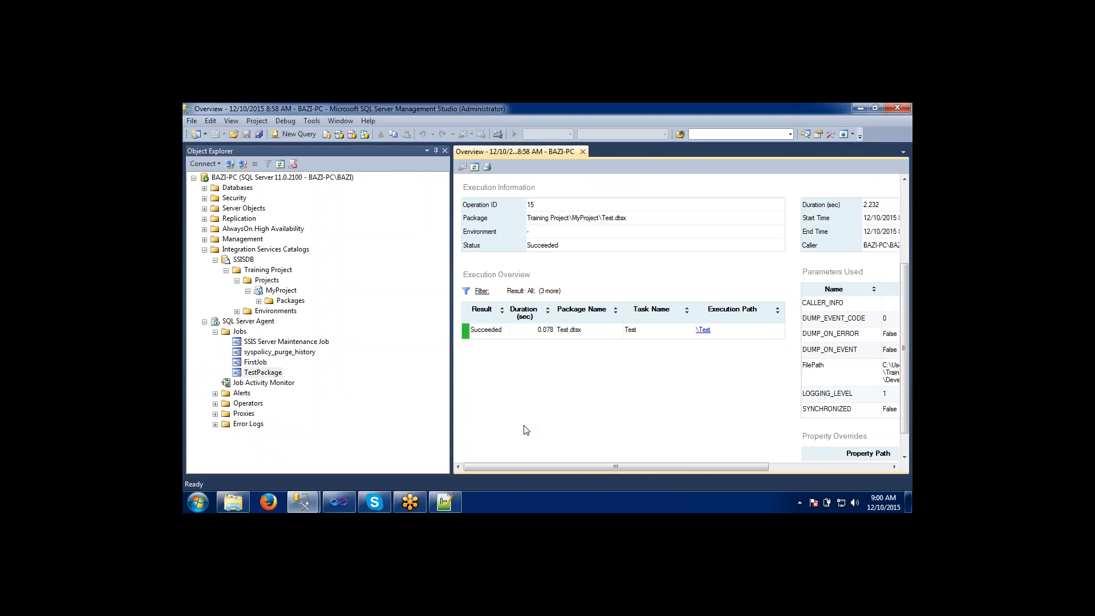
View the TestPackage job's history again from SQL Server Agent's jobs.
left_click(247, 364)
left_click(250, 374)
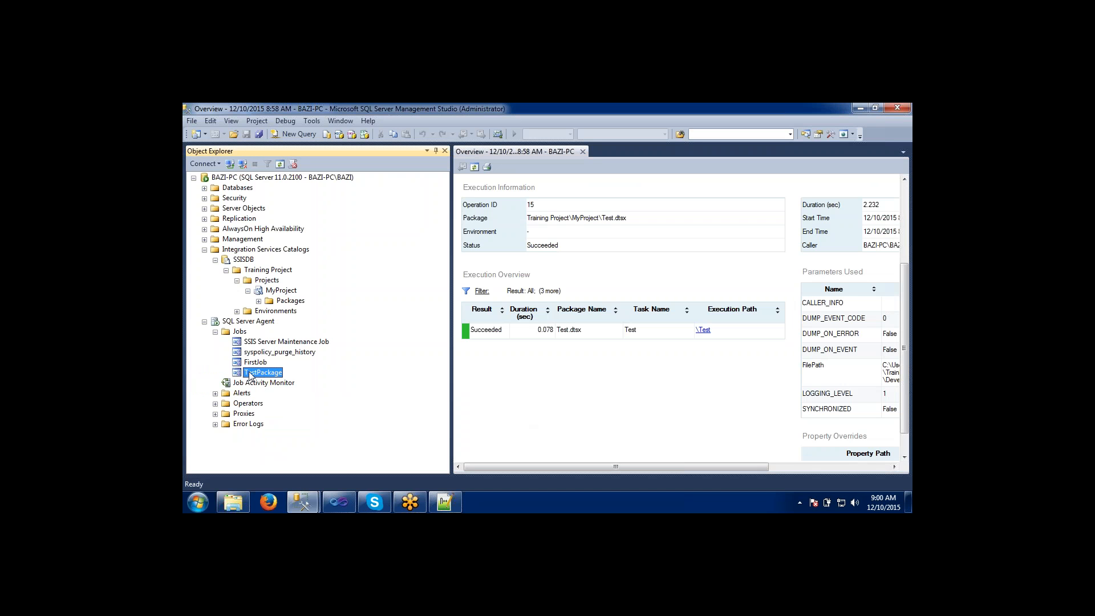
right_click(250, 374)
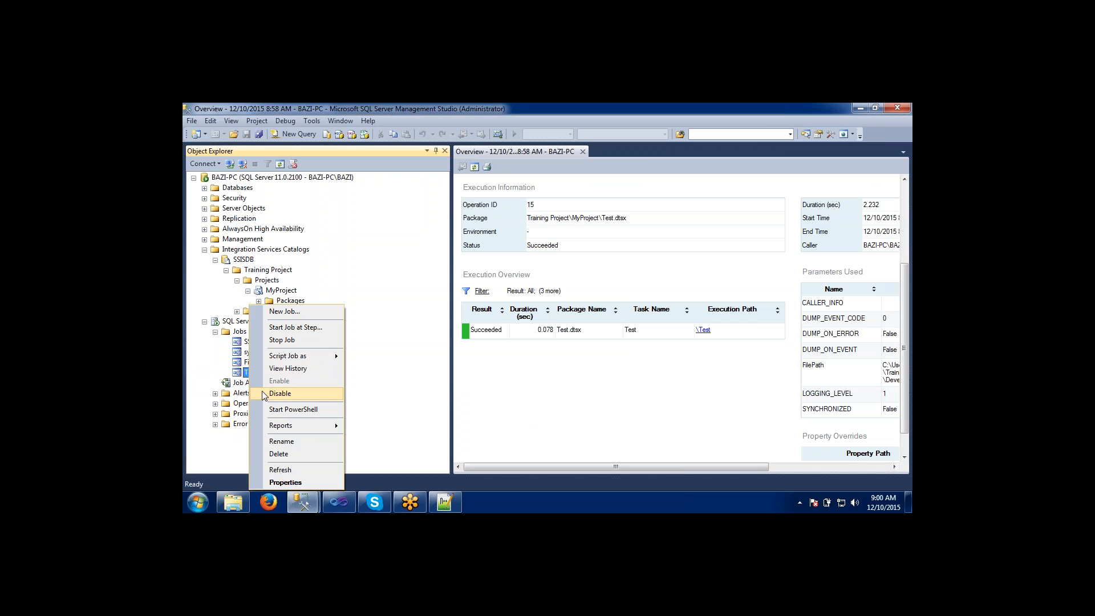
left_click(267, 370)
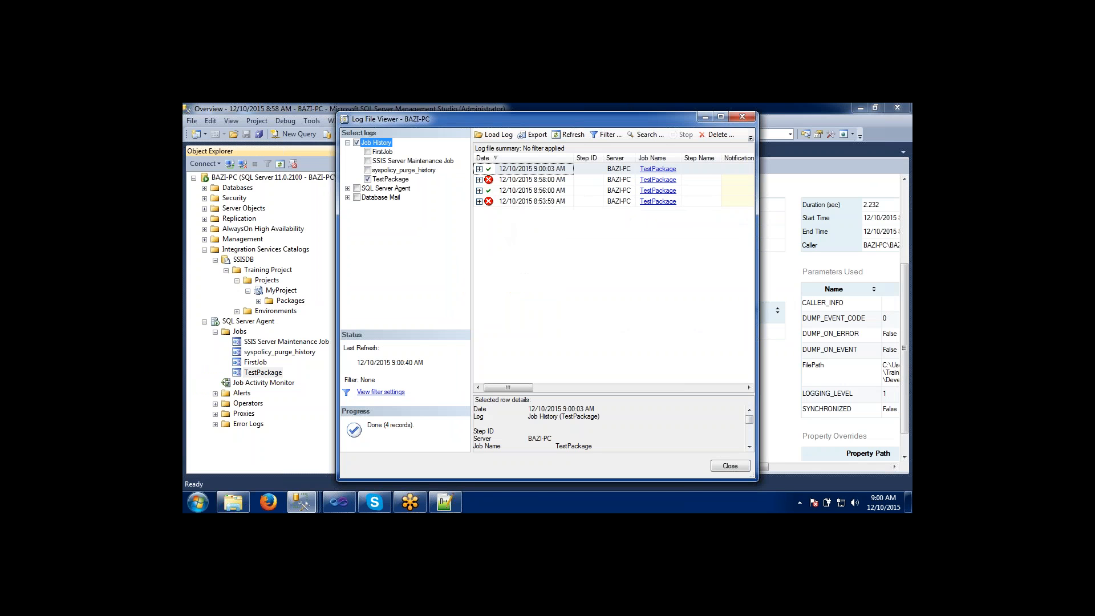
Enlarge the TestPackage job history window to full screen and refresh the run list repeatedly to check for new records.
left_click(721, 117)
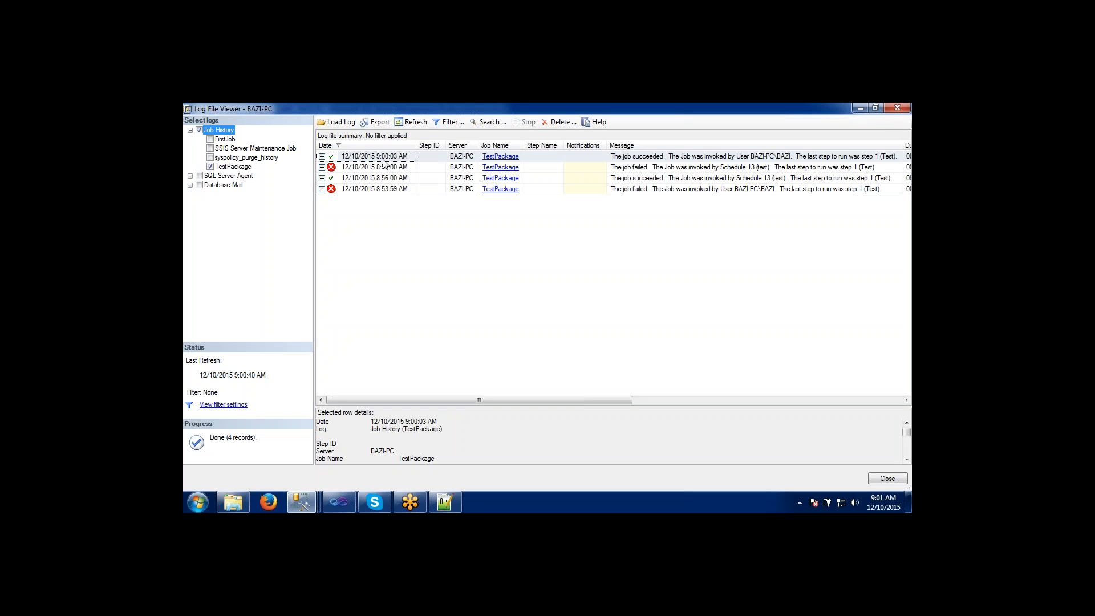
left_click(411, 123)
left_click(412, 123)
left_click(412, 122)
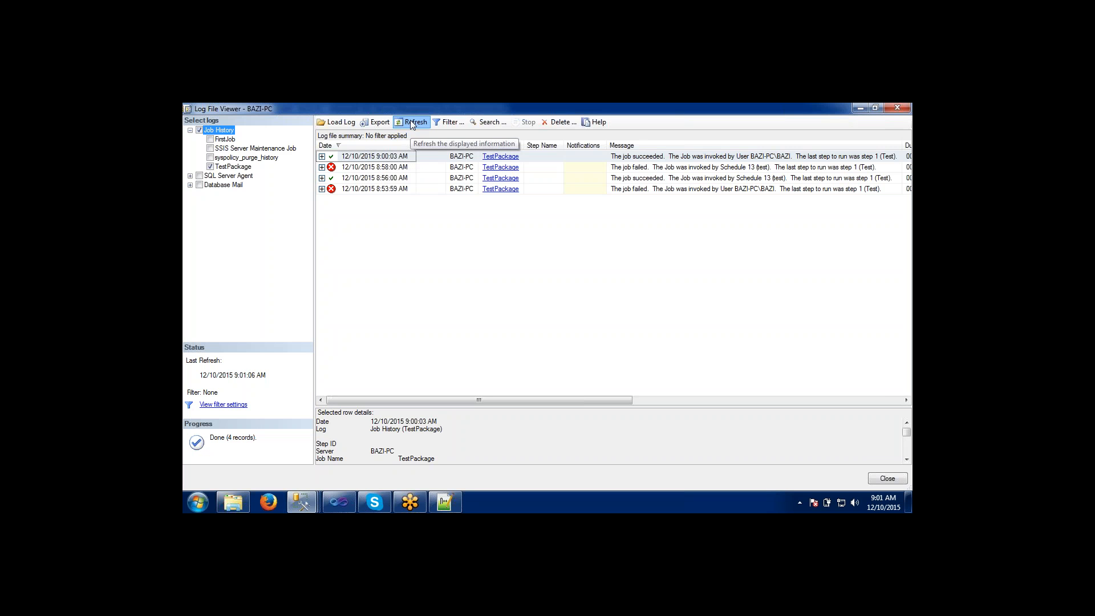
left_click(412, 122)
left_click(412, 123)
left_click(412, 123)
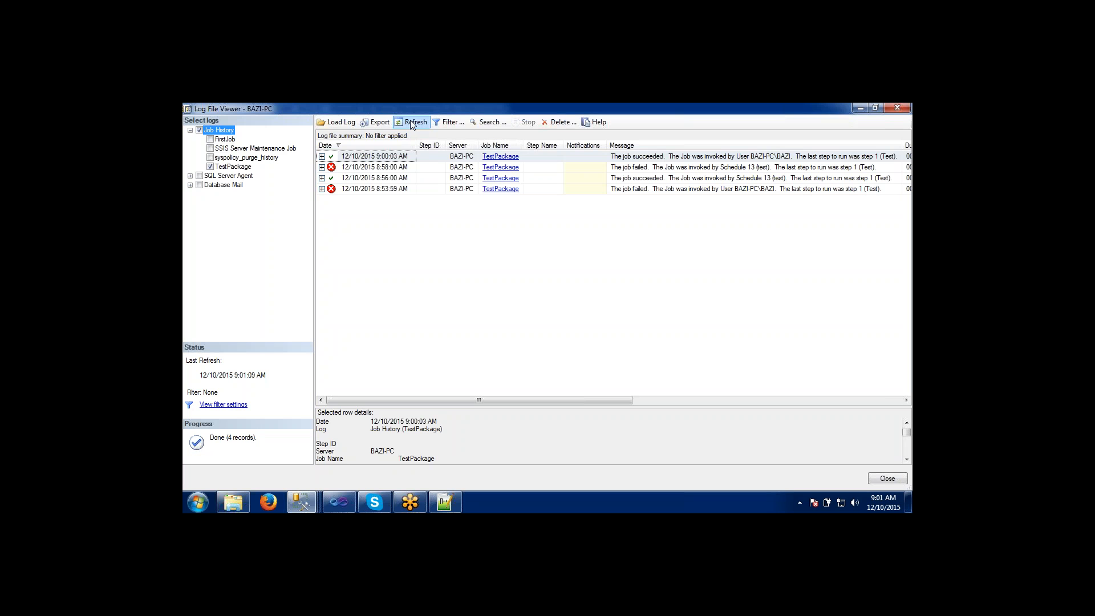
Sort the job history by date and keep refreshing it to look for the next scheduled TestPackage run.
left_click(388, 147)
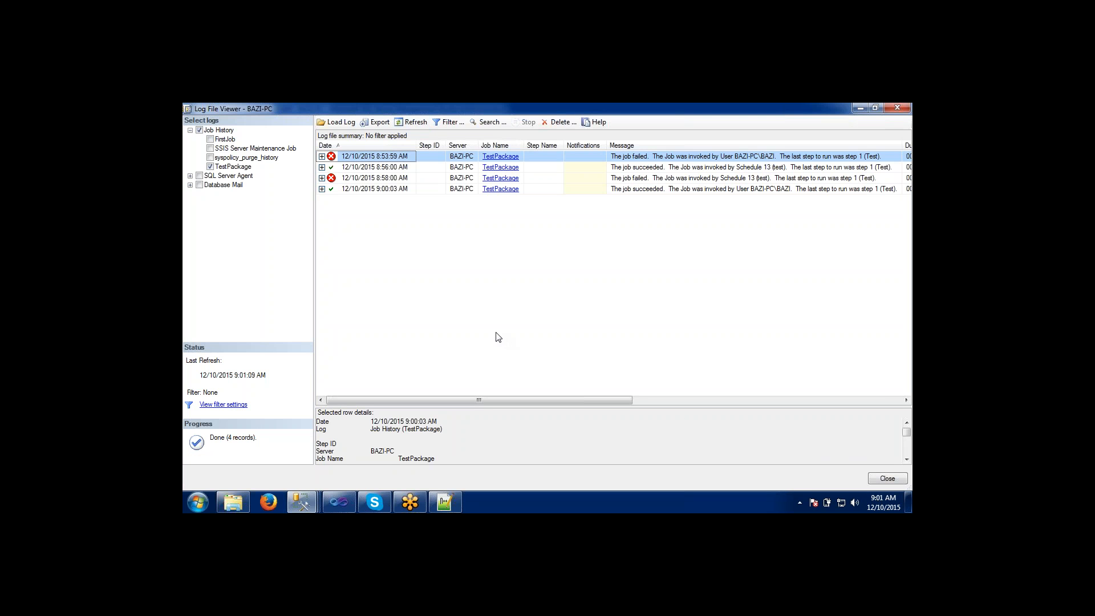
left_click(401, 124)
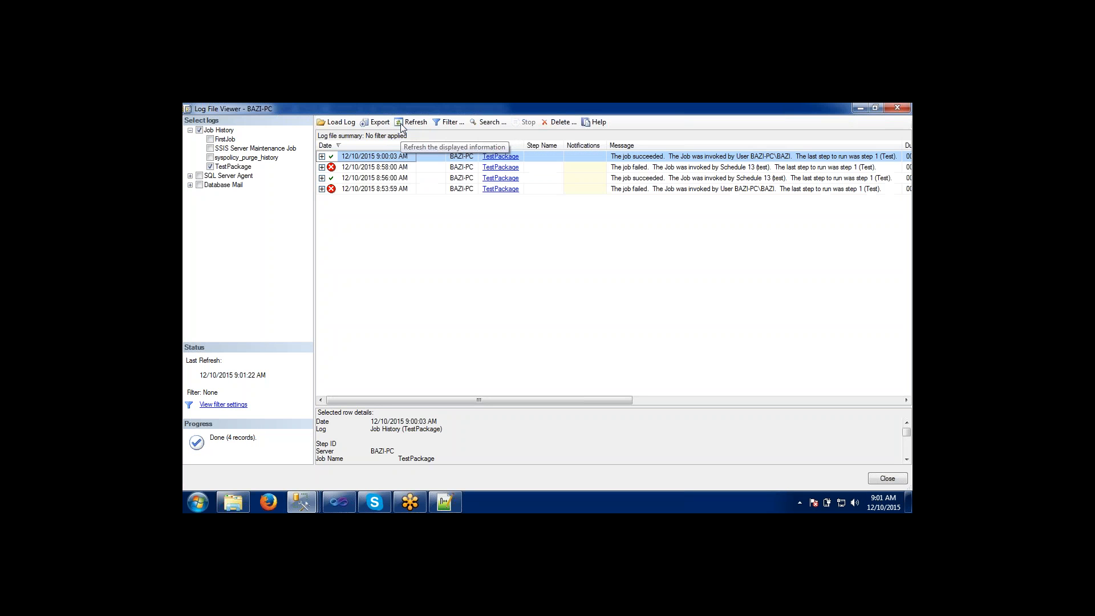
left_click(401, 125)
left_click(401, 124)
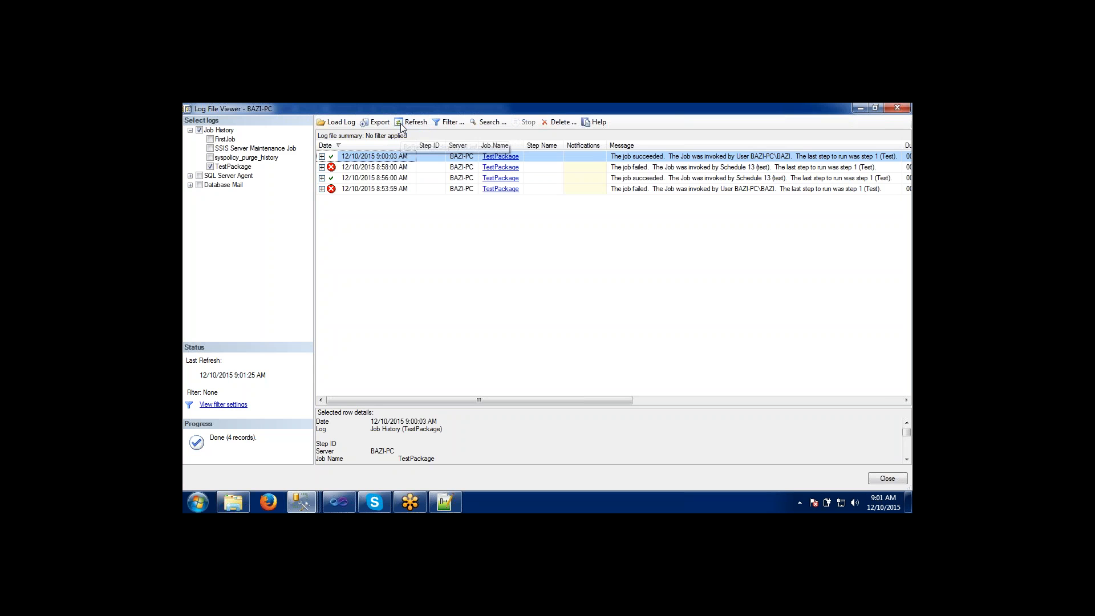
left_click(401, 124)
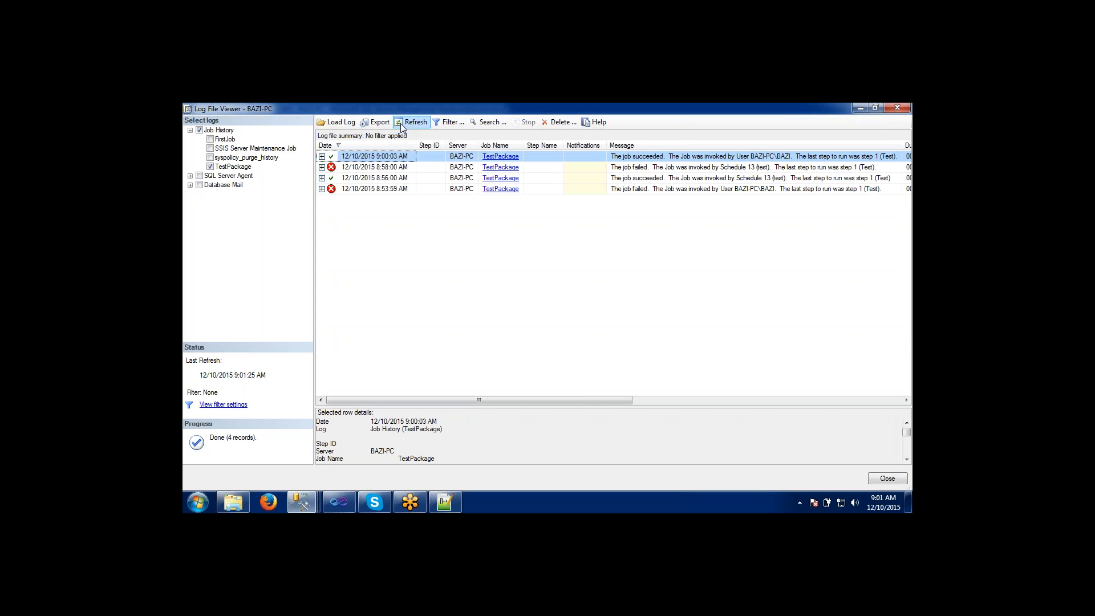
left_click(401, 125)
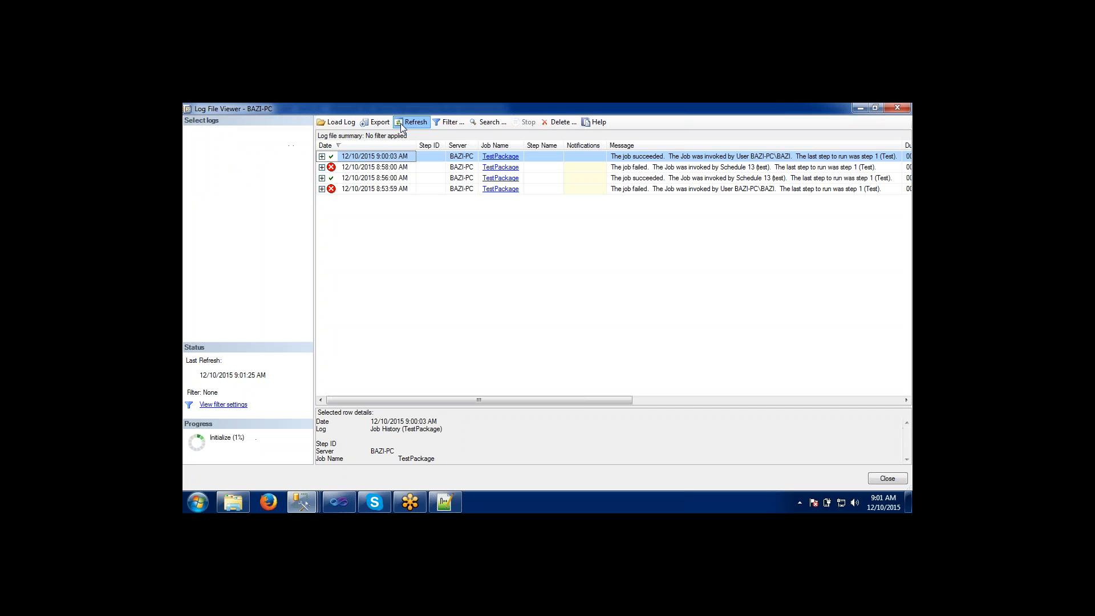
left_click(401, 126)
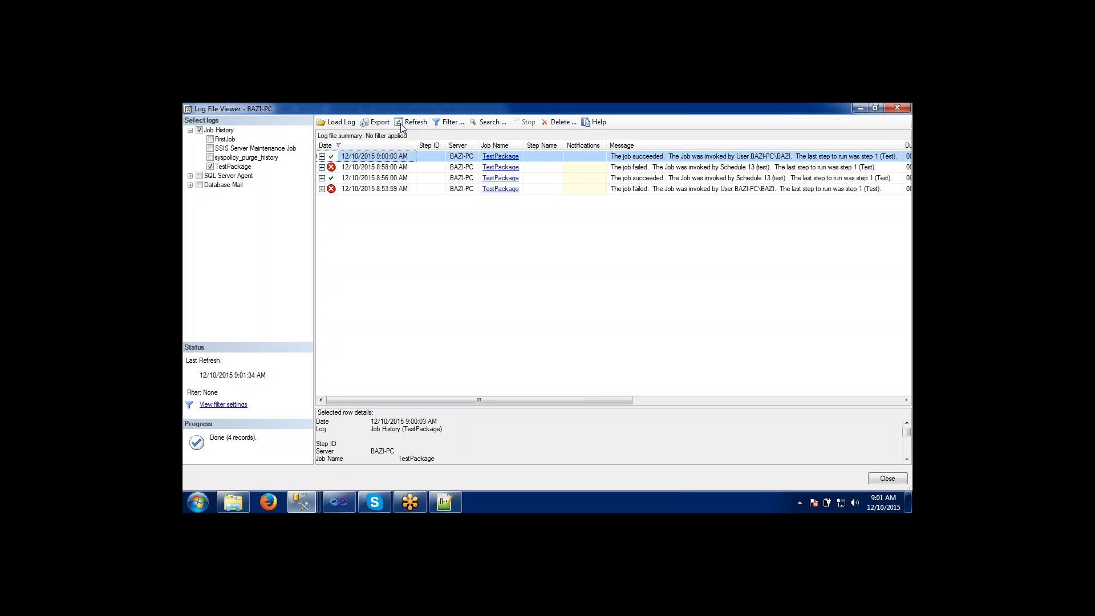
left_click(401, 125)
left_click(406, 127)
left_click(908, 140)
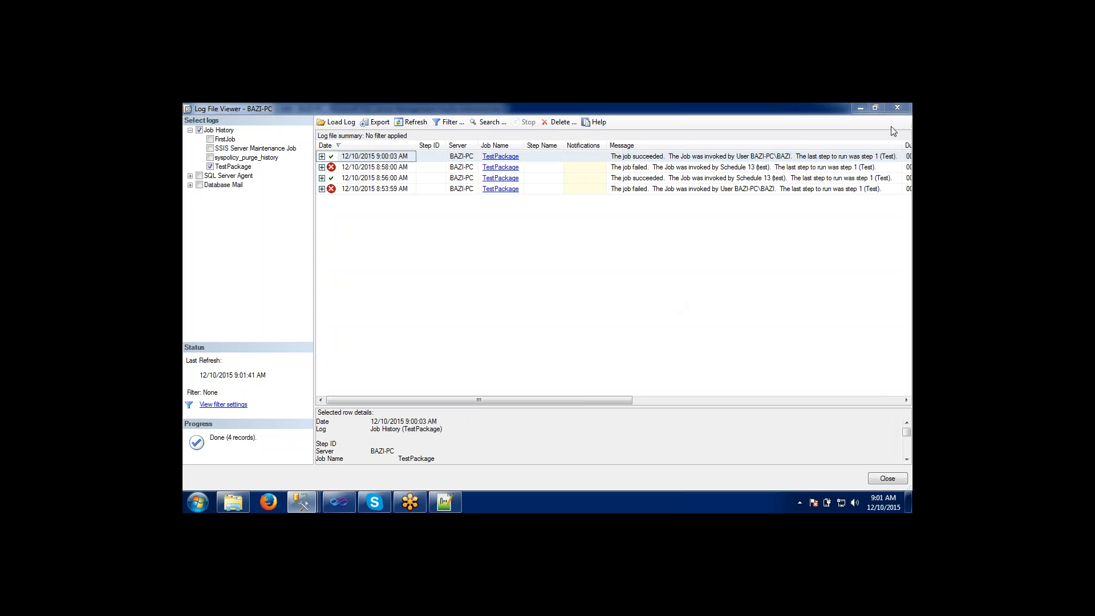
left_click(894, 131)
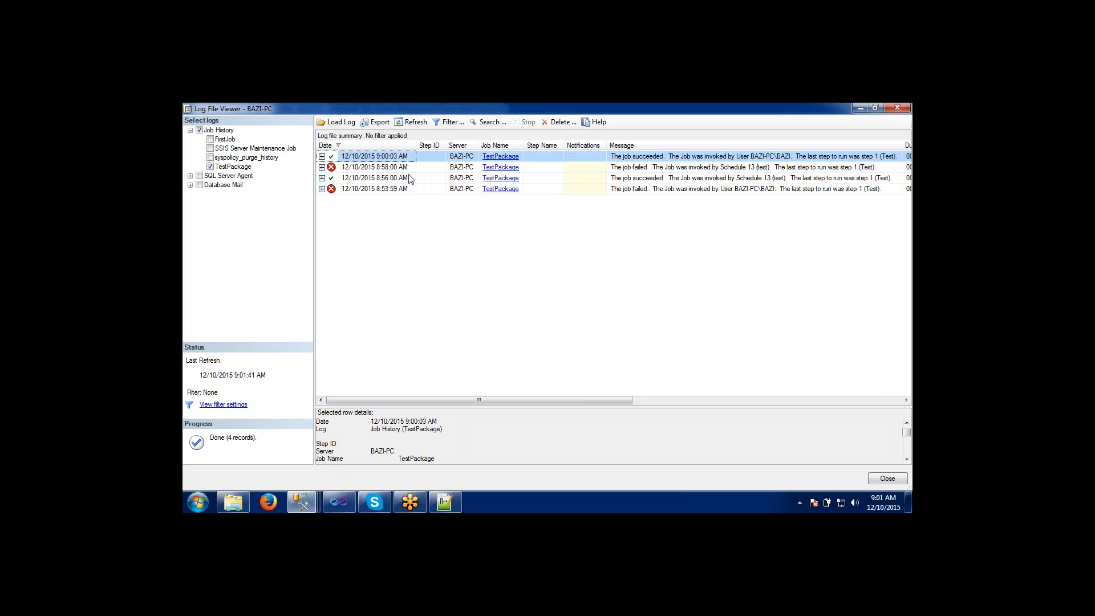
Expand the 8:56:00 AM run and select the message of its step 1 record.
double_click(357, 177)
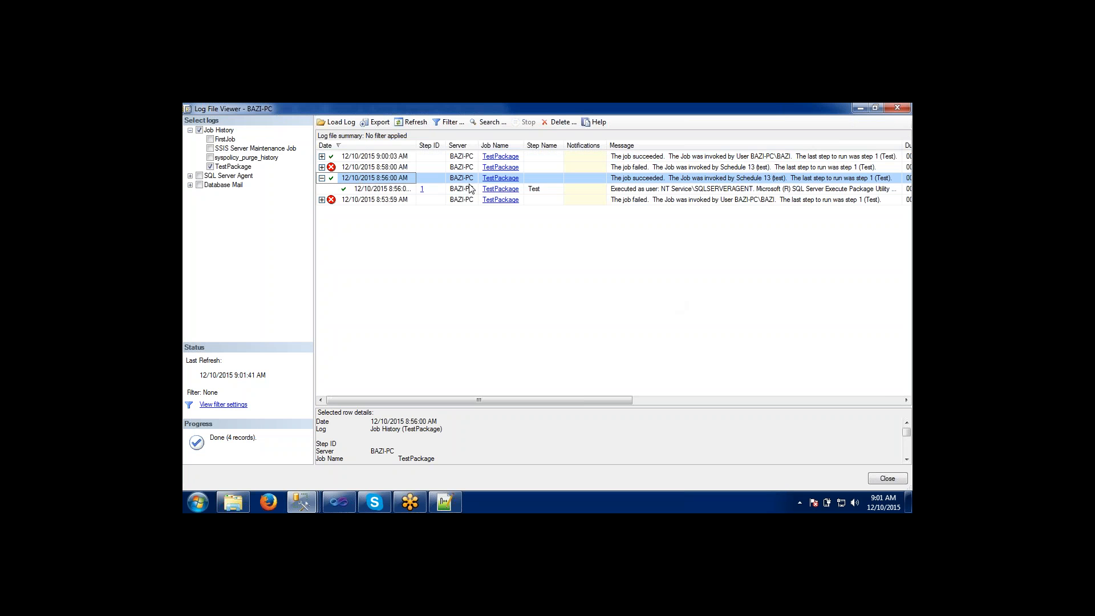
left_click(682, 198)
left_click(682, 192)
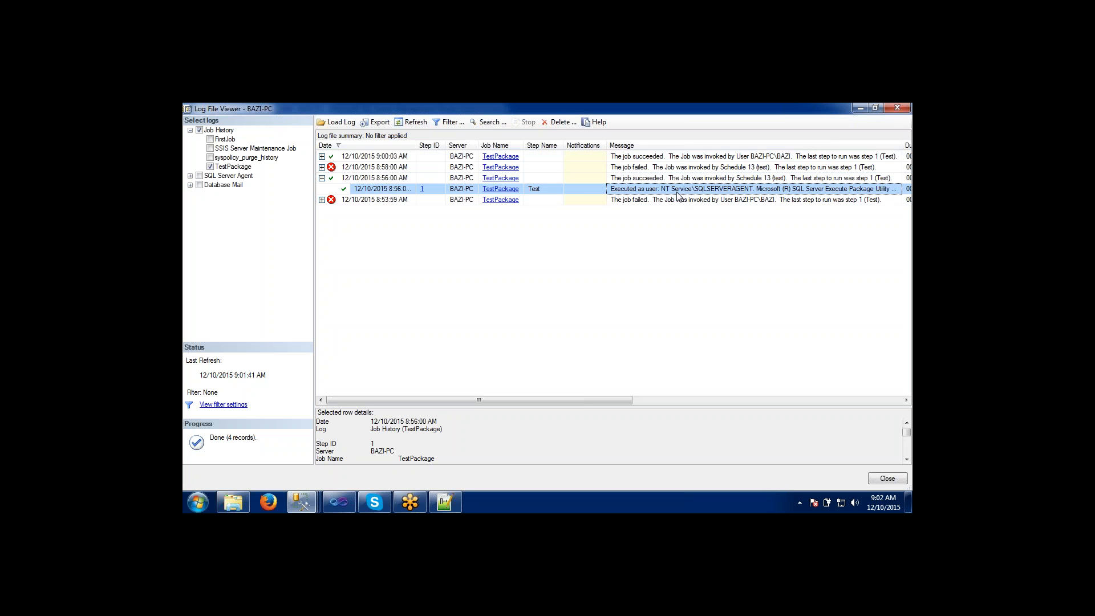
Reload the history to pick up the 9:02:00 AM run and expand it to its step record.
left_click(403, 123)
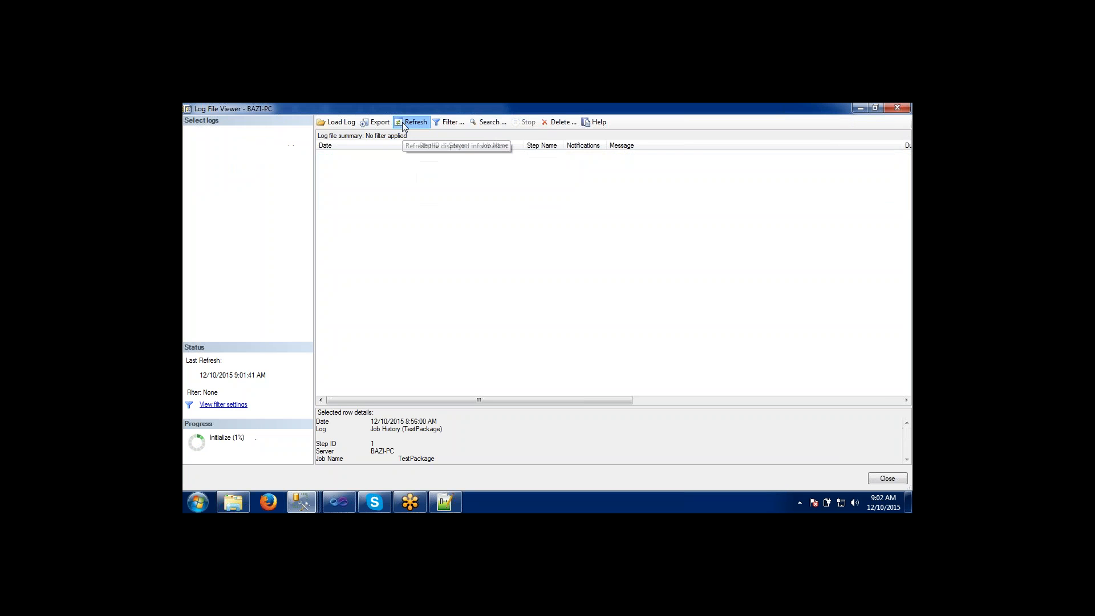
left_click(403, 124)
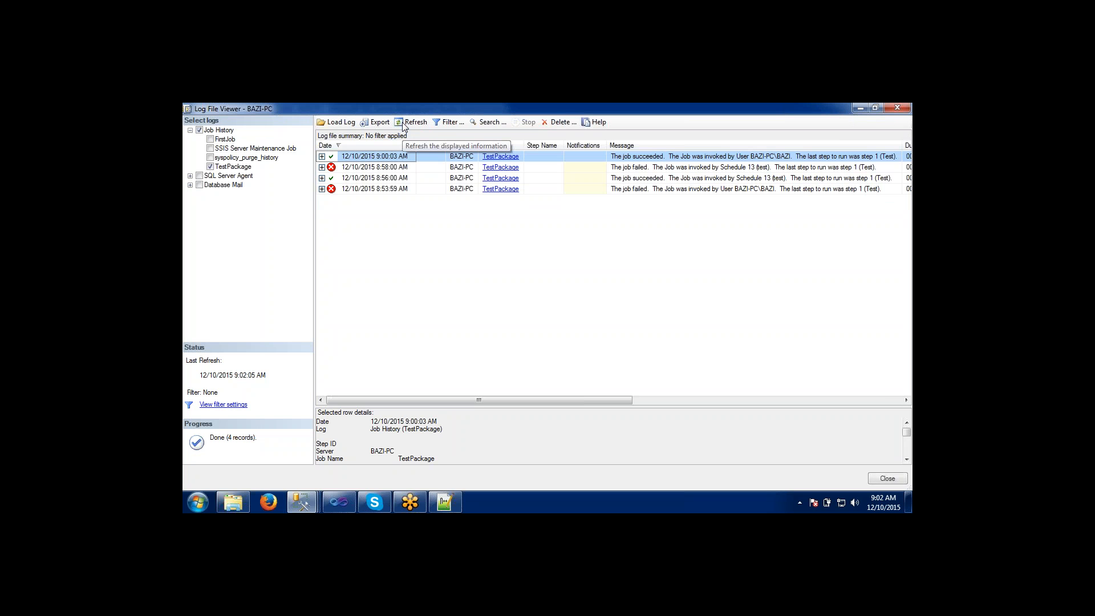
left_click(403, 124)
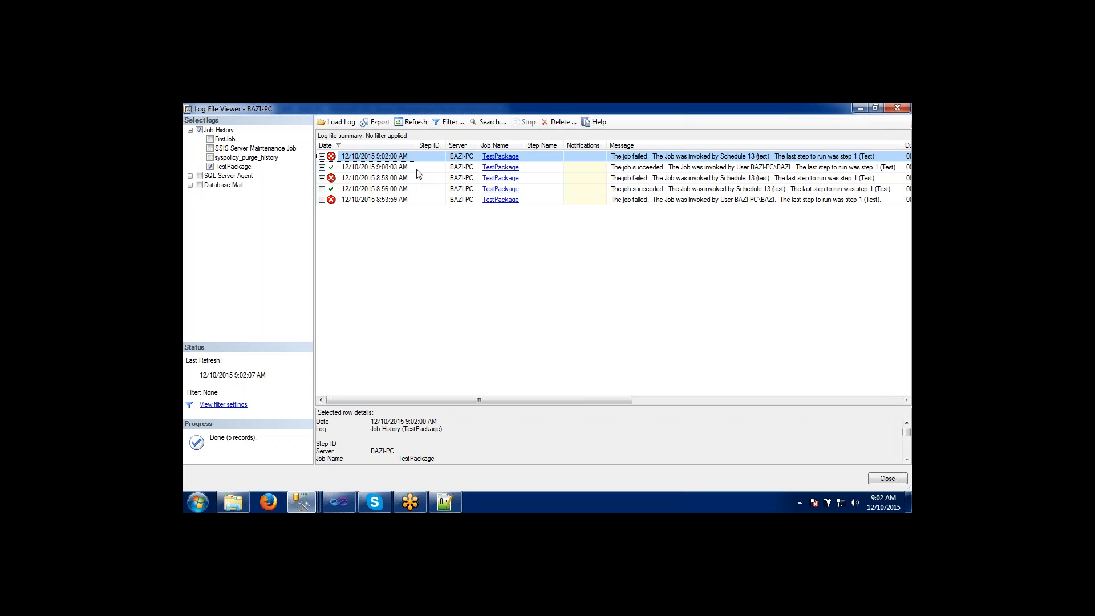
left_click(409, 124)
left_click(409, 125)
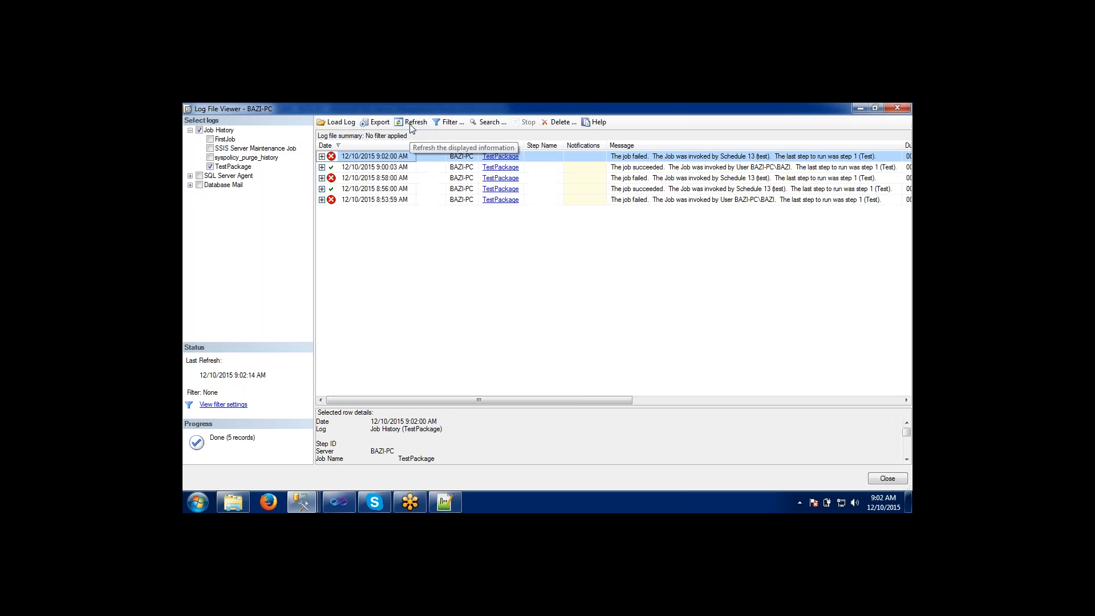
left_click(322, 157)
left_click(357, 167)
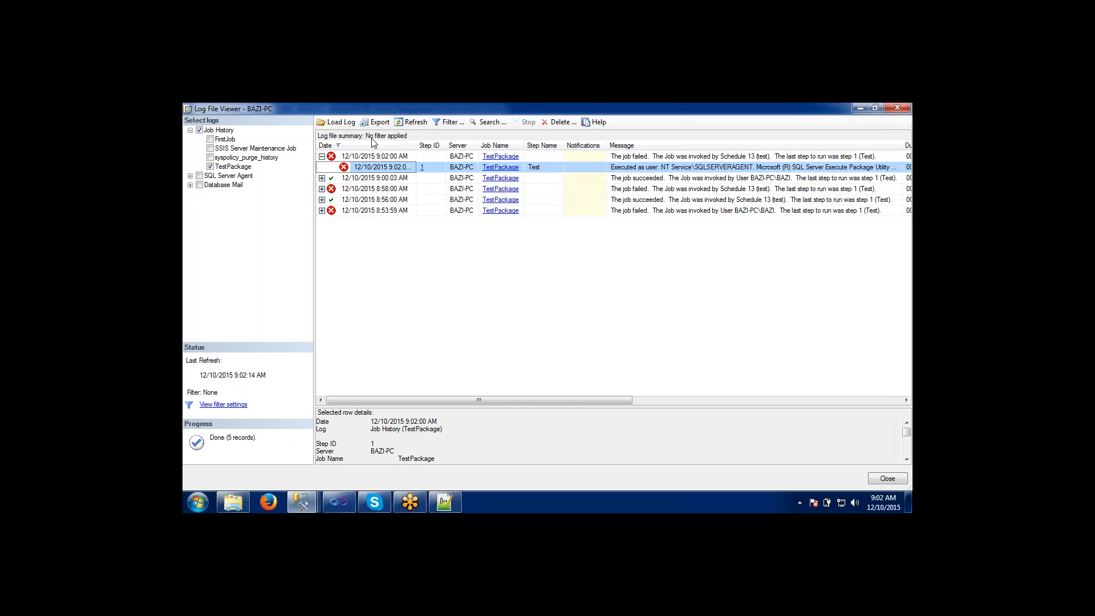
Refresh the job history once more and check the exact system time on the clock.
left_click(402, 123)
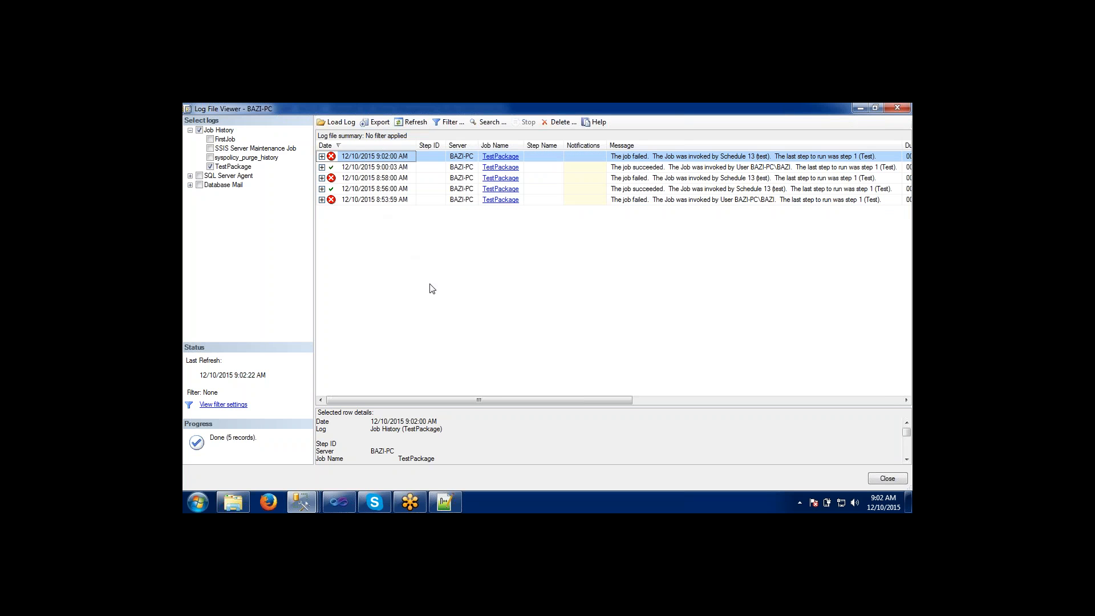
left_click(883, 500)
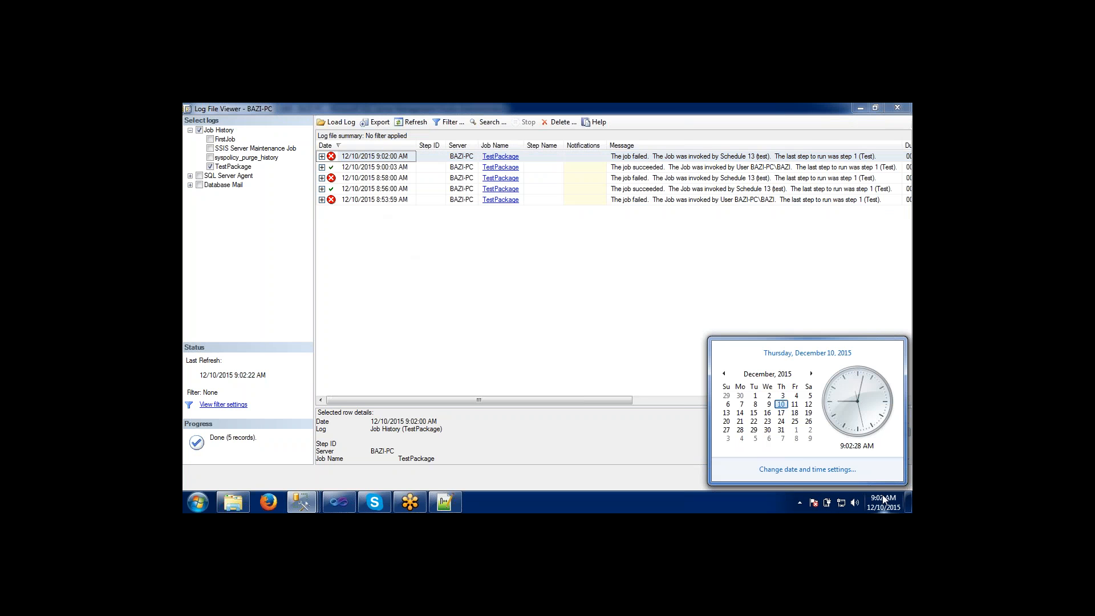
left_click(581, 327)
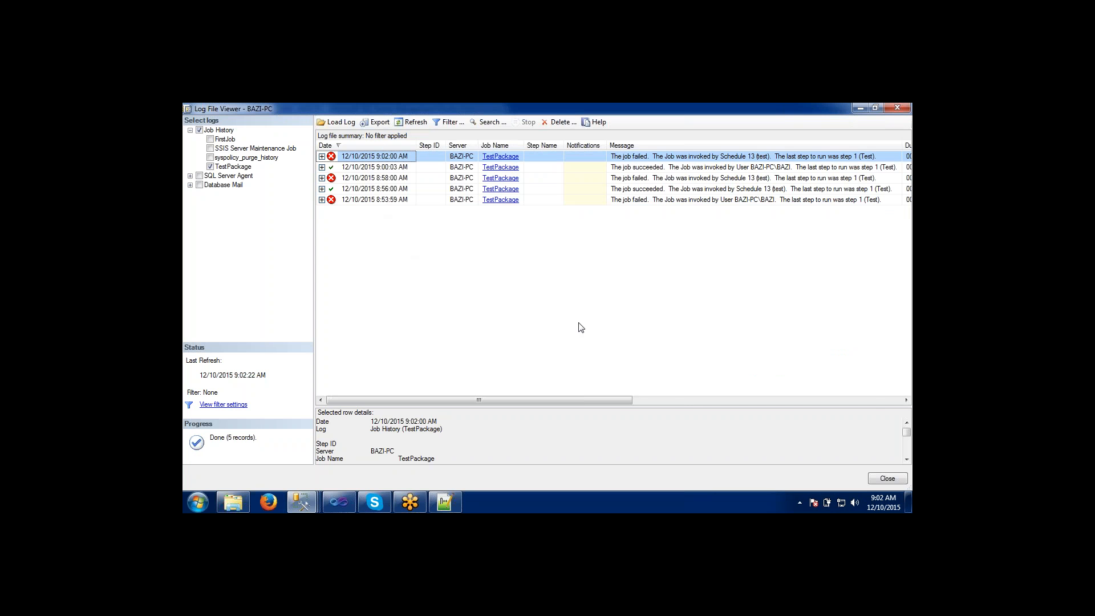
Examine the run durations and compare the step records of the 9:00:03 AM and 9:02:00 AM runs.
left_click_drag(567, 398, 887, 396)
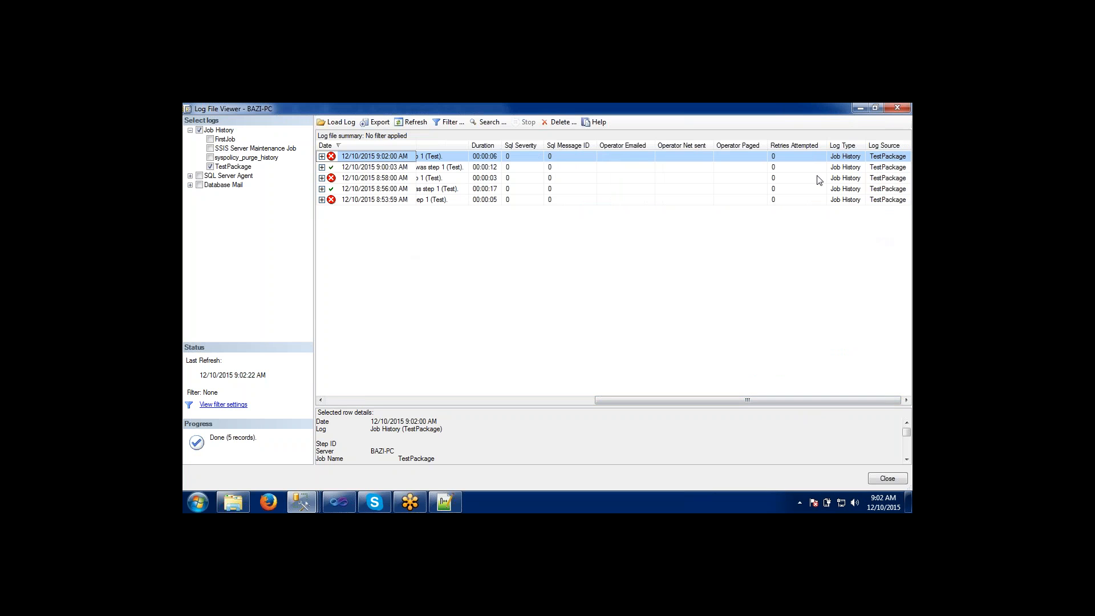
left_click(322, 168)
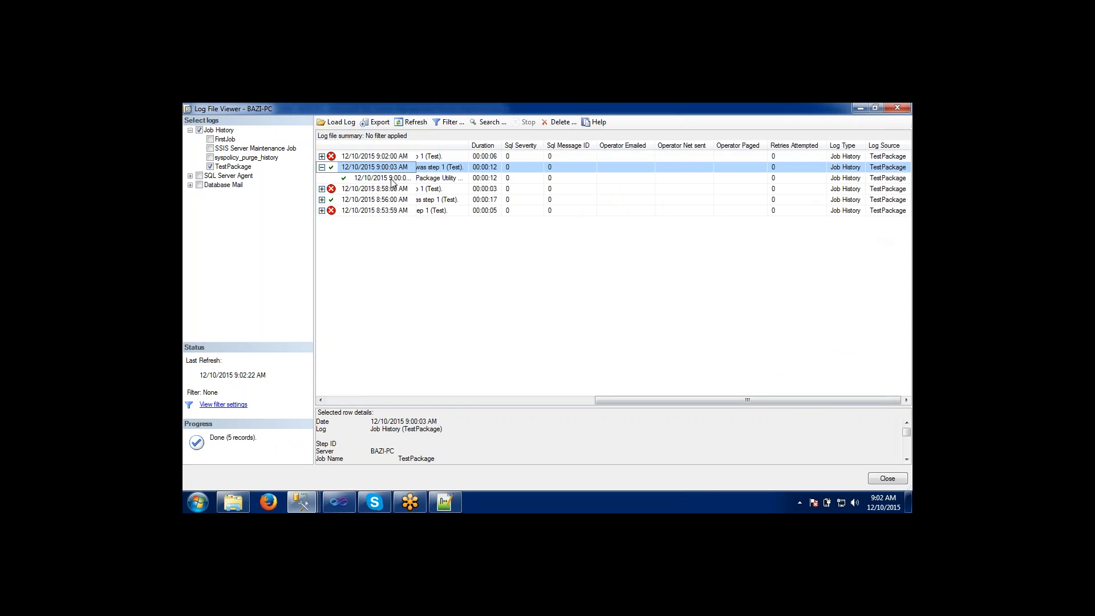
left_click(417, 156)
double_click(417, 156)
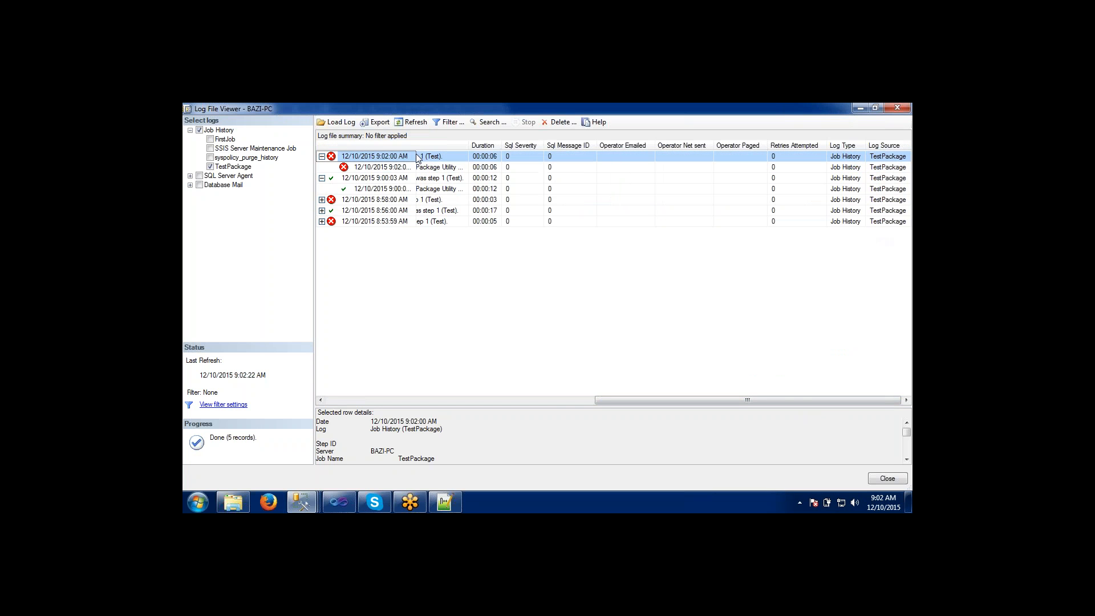
double_click(383, 178)
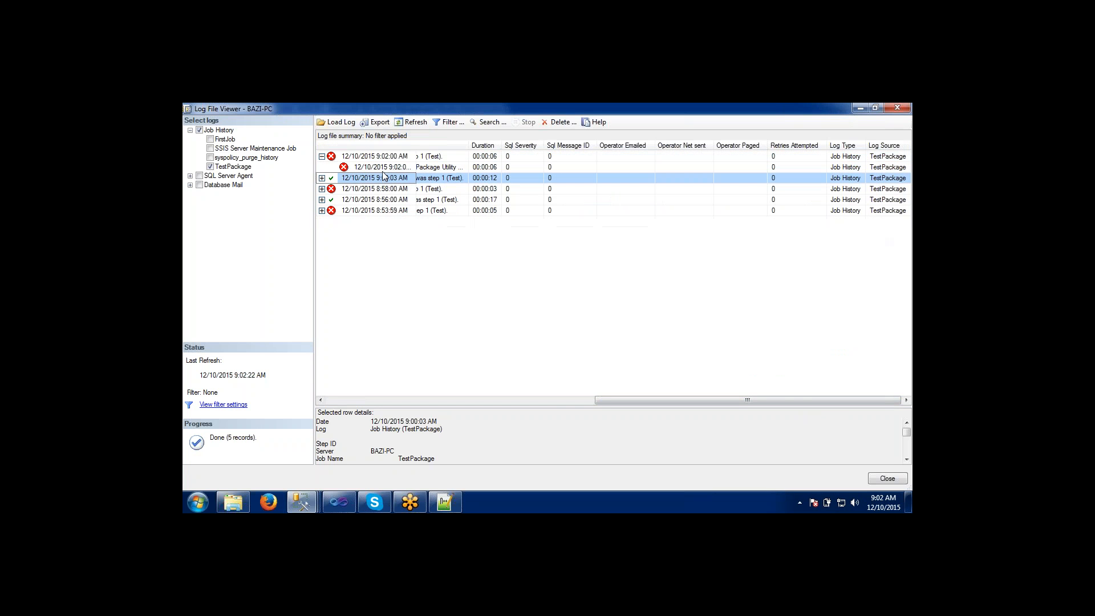
left_click(385, 168)
Widen the Message column to read more of the 9:02:00 AM step message, and refresh the history.
left_click_drag(469, 146, 715, 141)
left_click_drag(620, 148, 552, 148)
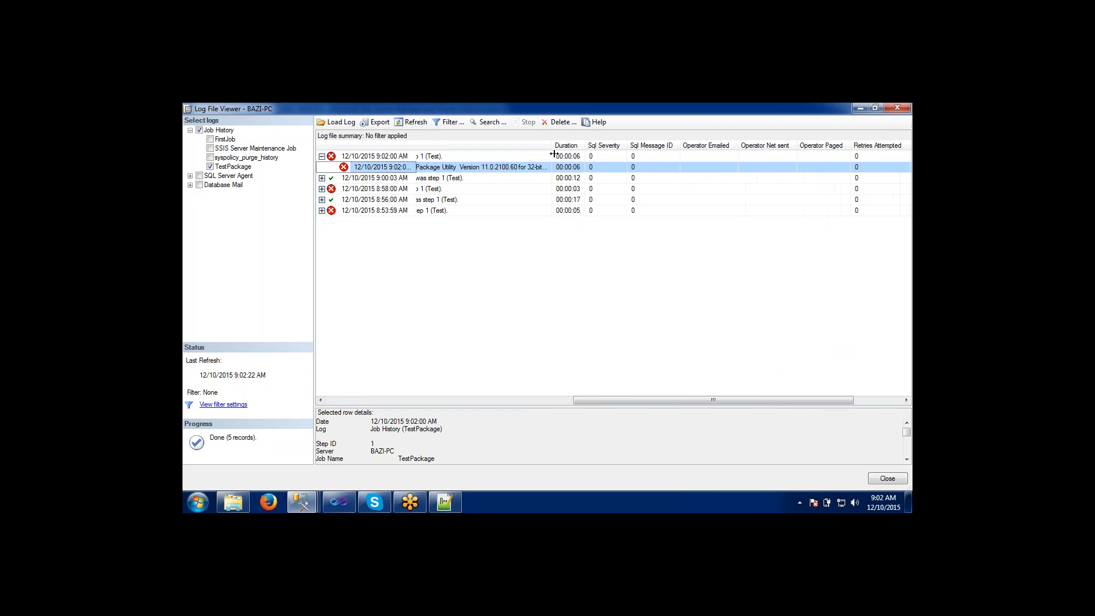
left_click_drag(631, 399, 340, 391)
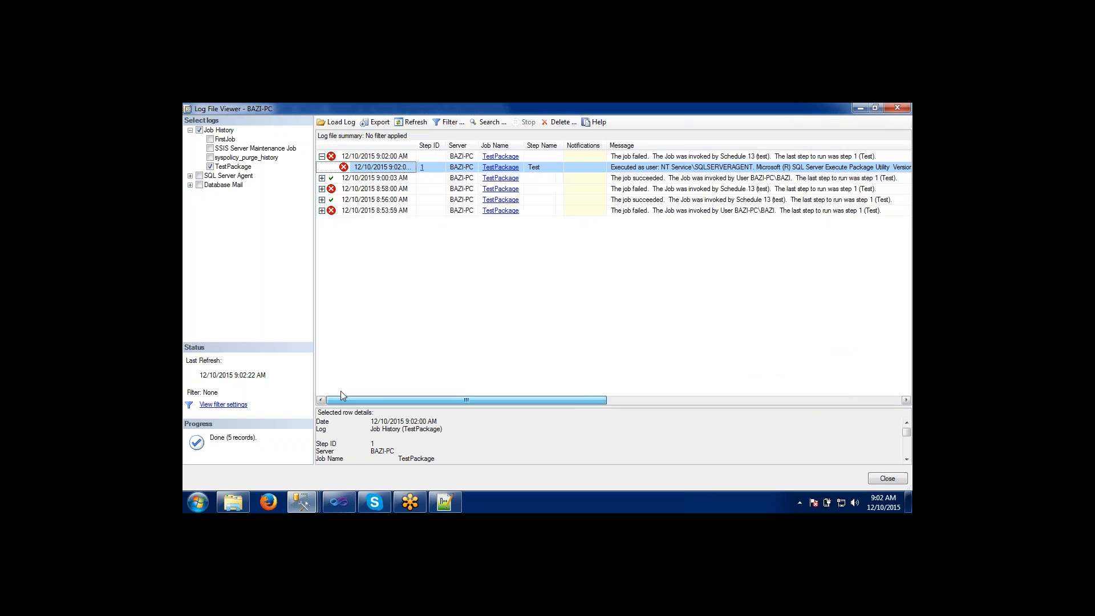
left_click(408, 122)
left_click(408, 122)
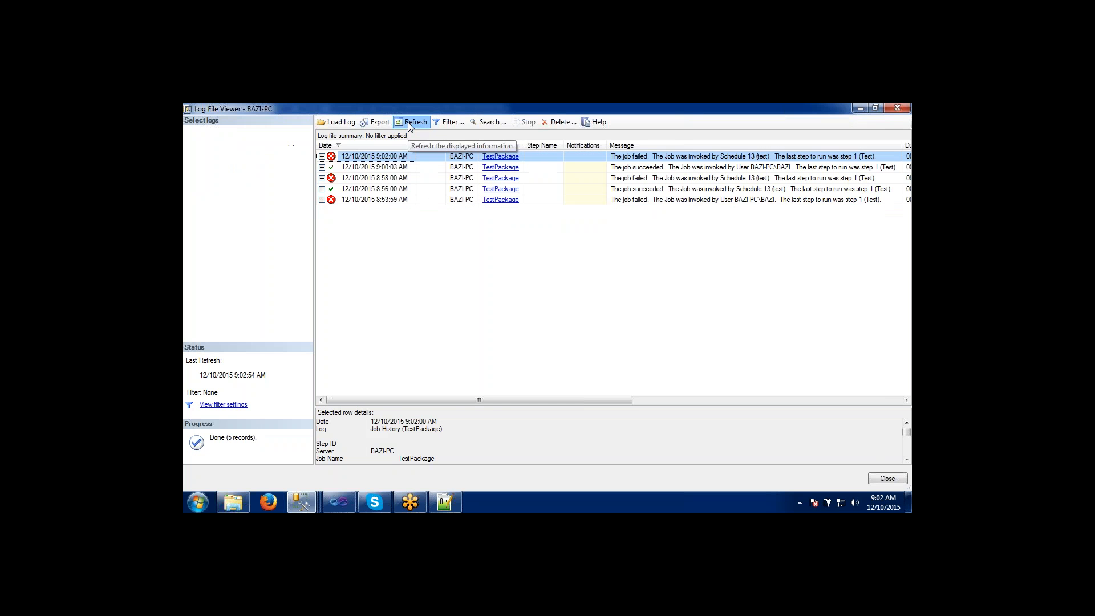
left_click(409, 122)
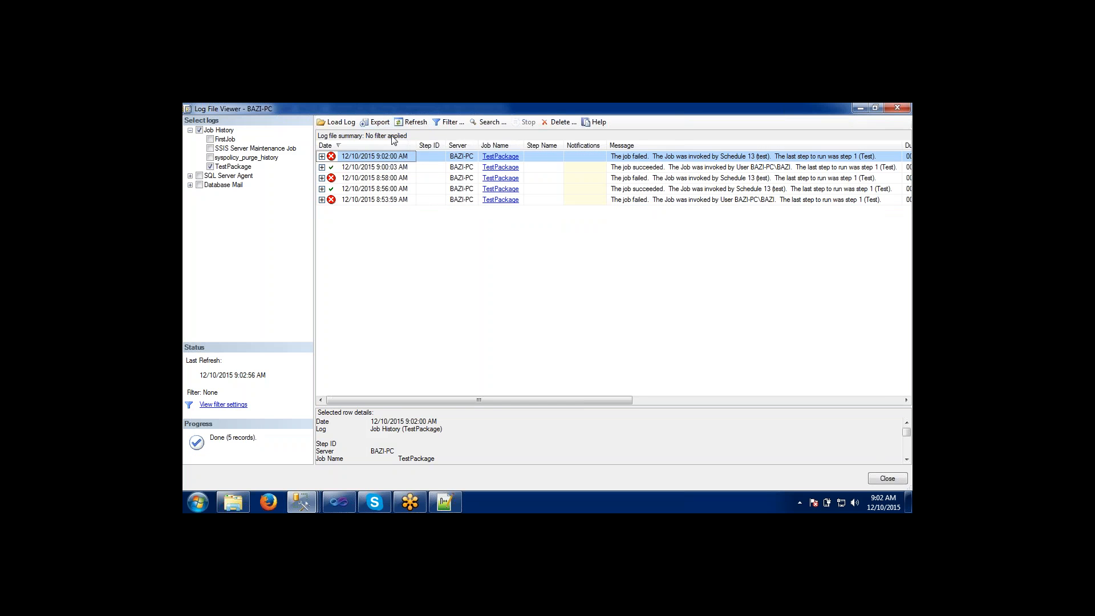
Delete the TestPackage job history recorded before 11/26/2015.
left_click(547, 122)
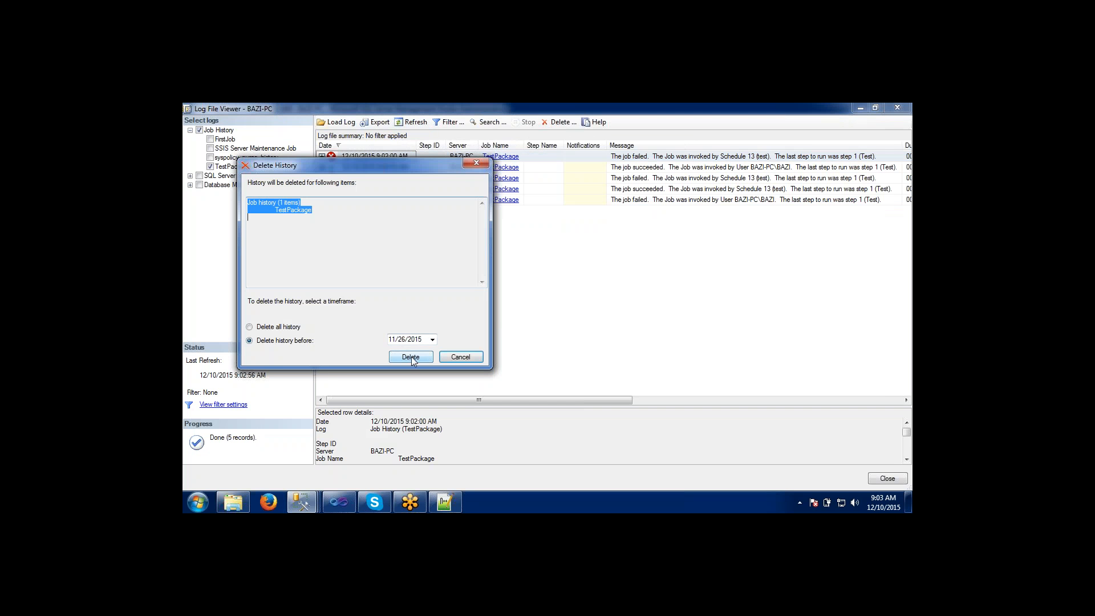
left_click(411, 356)
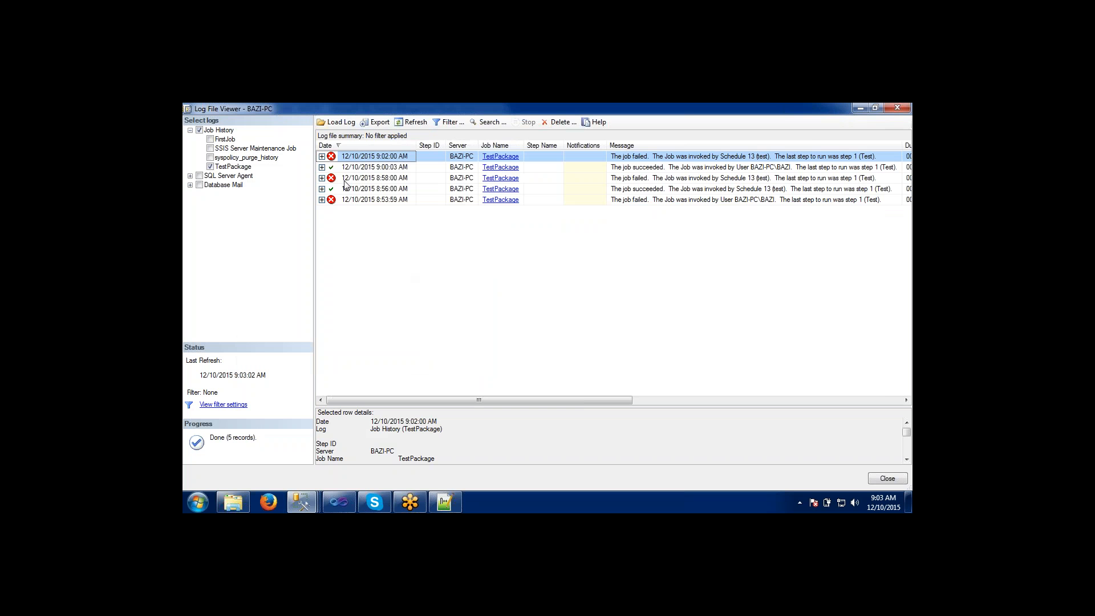
Repeat the deletion of TestPackage history before 11/26/2015, expanding the 8:53:59 AM run to its step record before and after it.
double_click(357, 160)
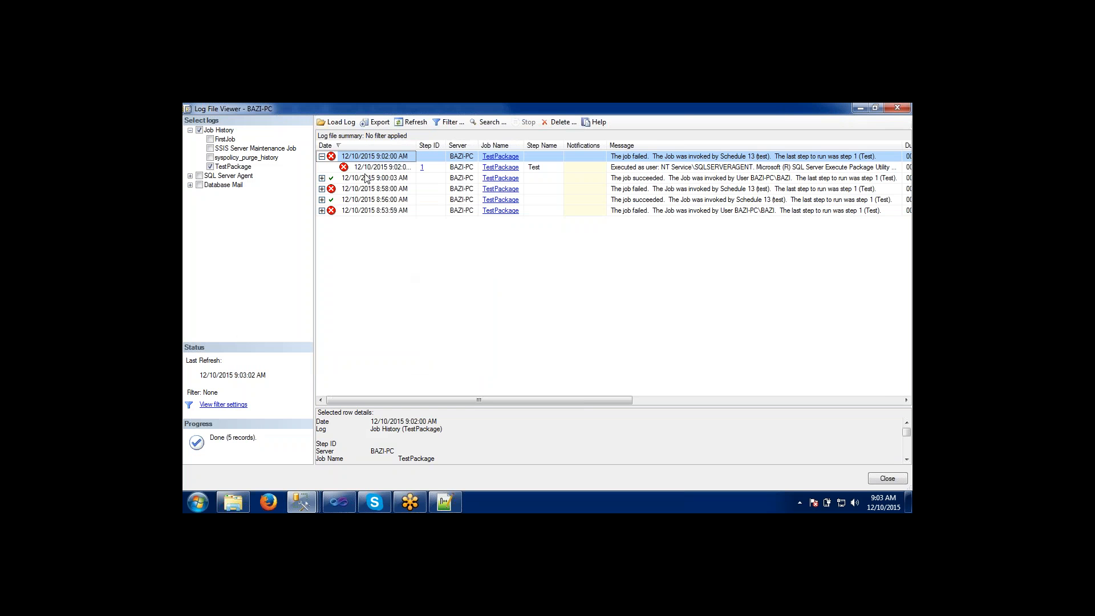
double_click(367, 211)
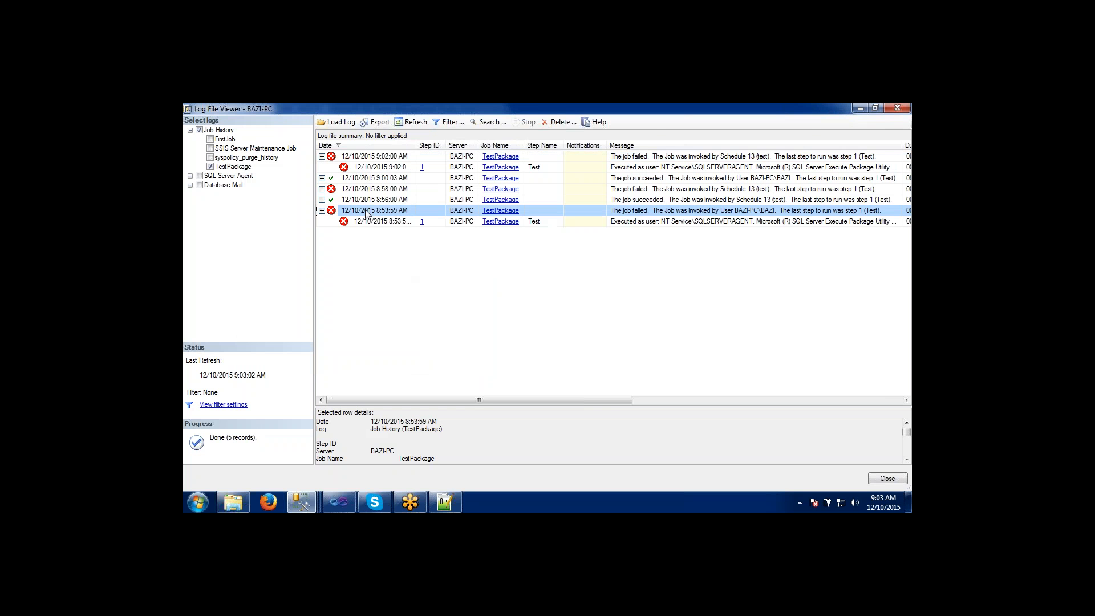
left_click(562, 123)
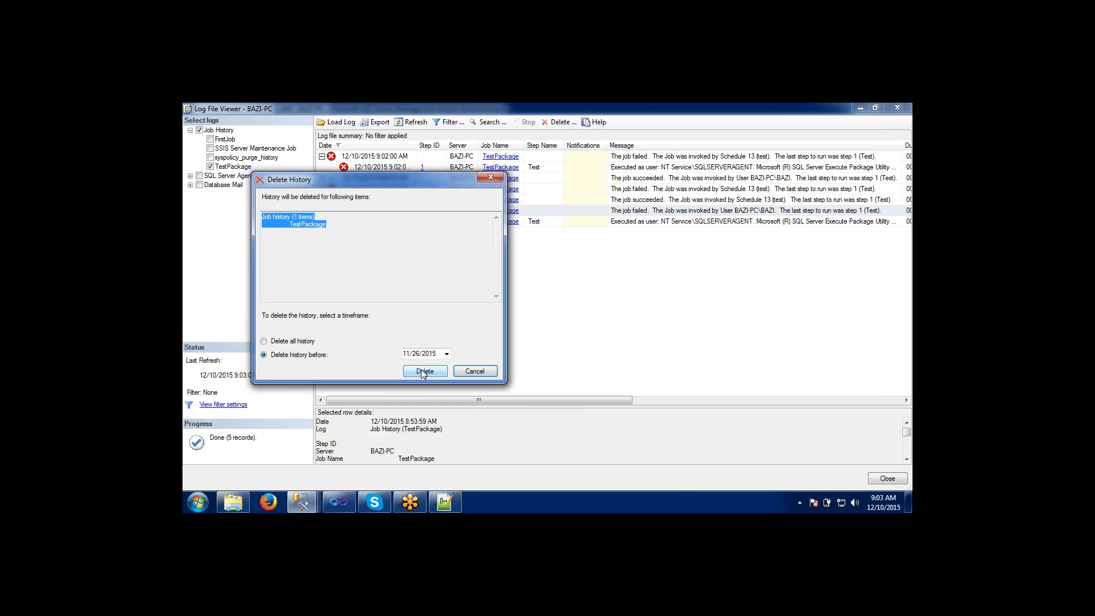
left_click(424, 372)
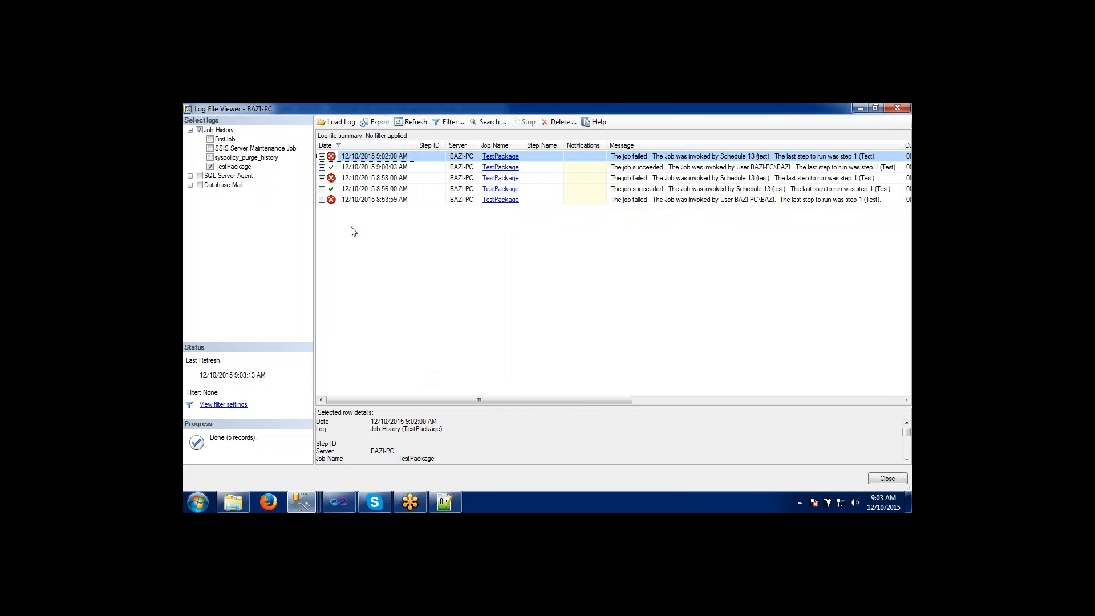
left_click(322, 200)
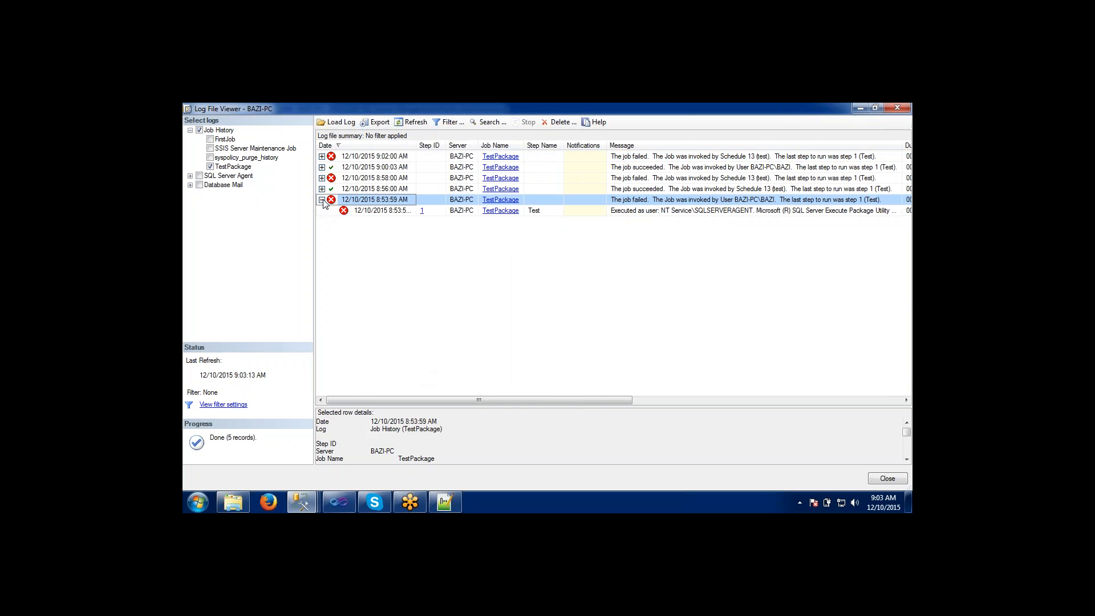
Delete all history of the TestPackage job and refresh the job history.
left_click(366, 210)
left_click(567, 122)
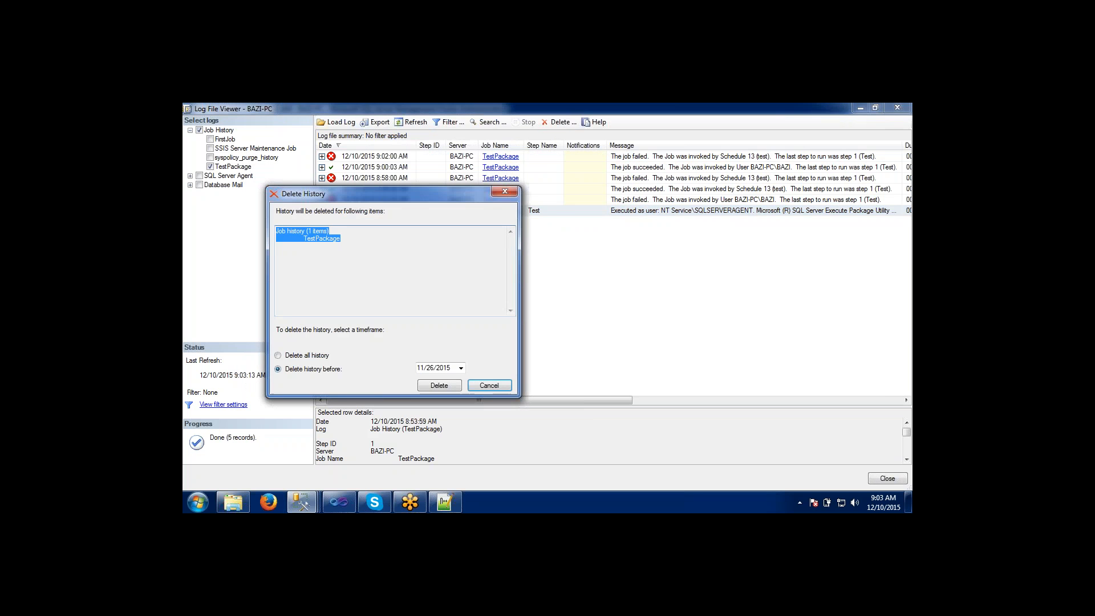
left_click(283, 357)
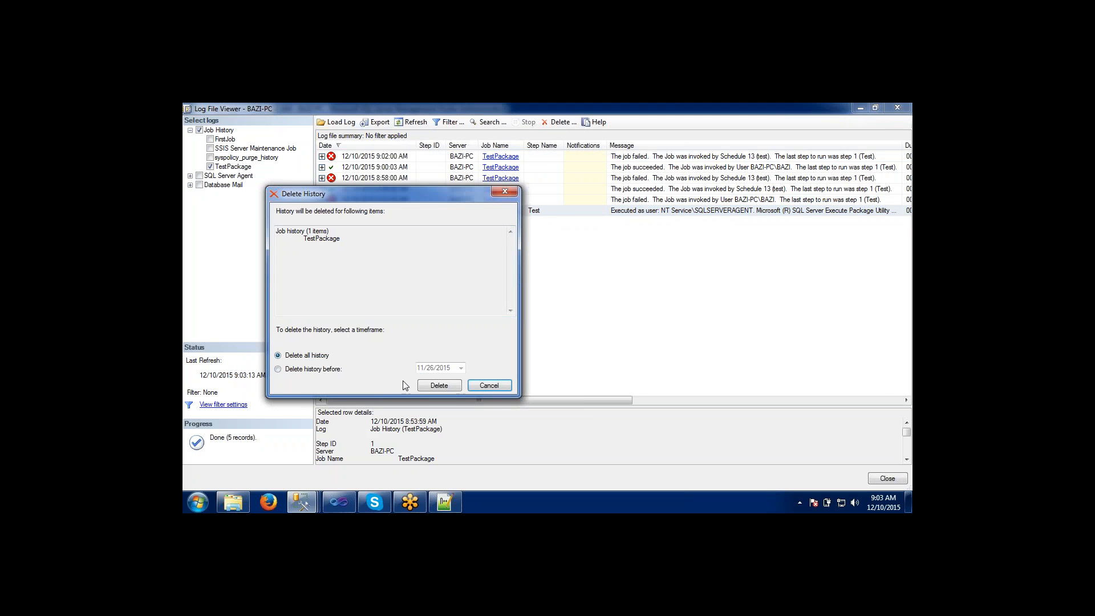
left_click(439, 386)
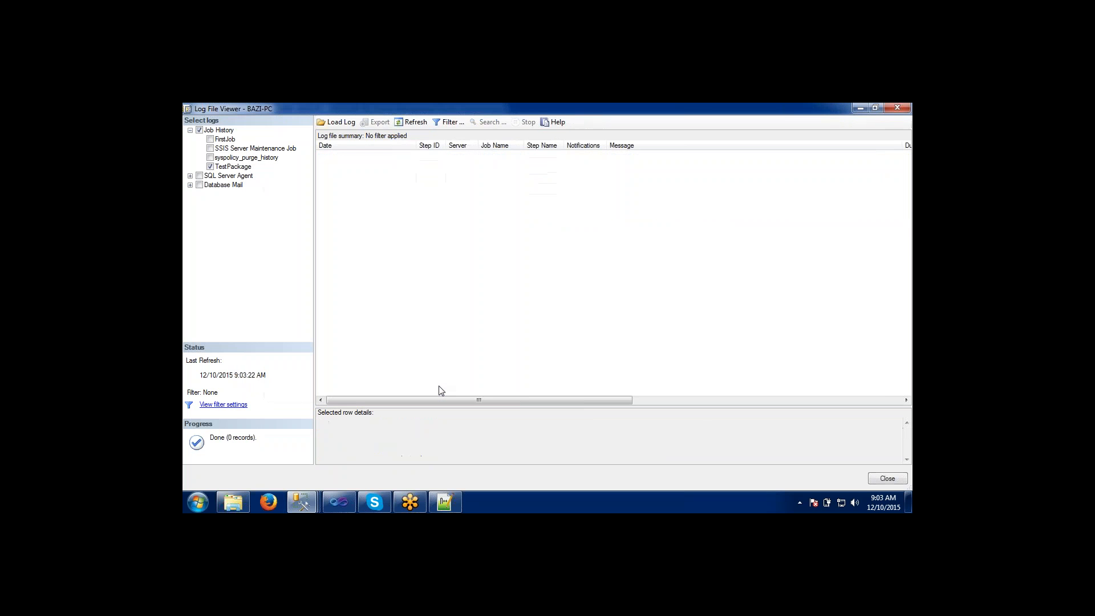
left_click(422, 121)
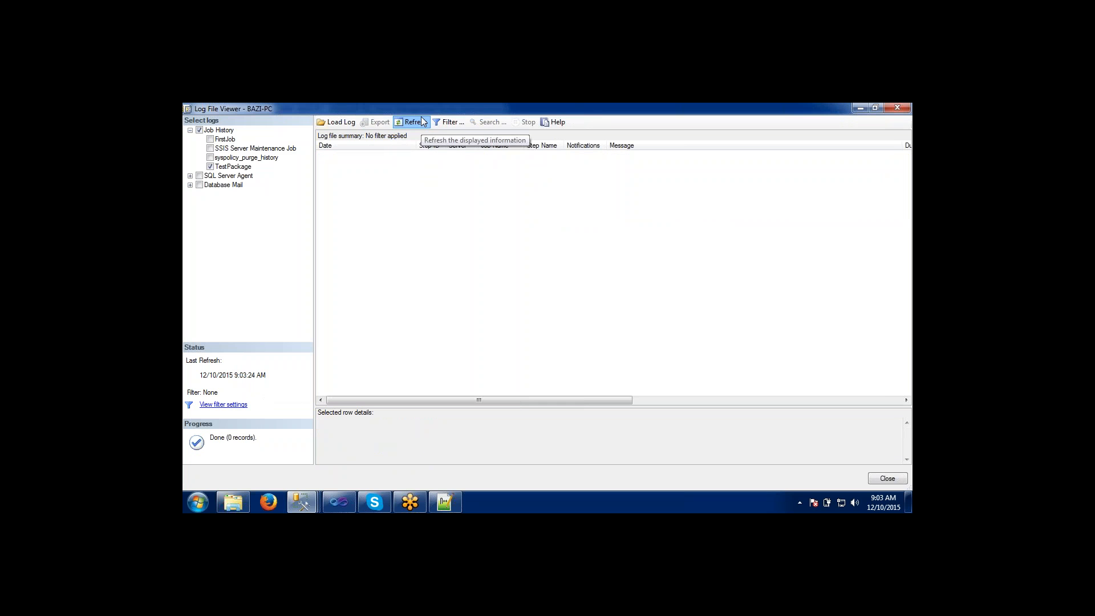
left_click(416, 125)
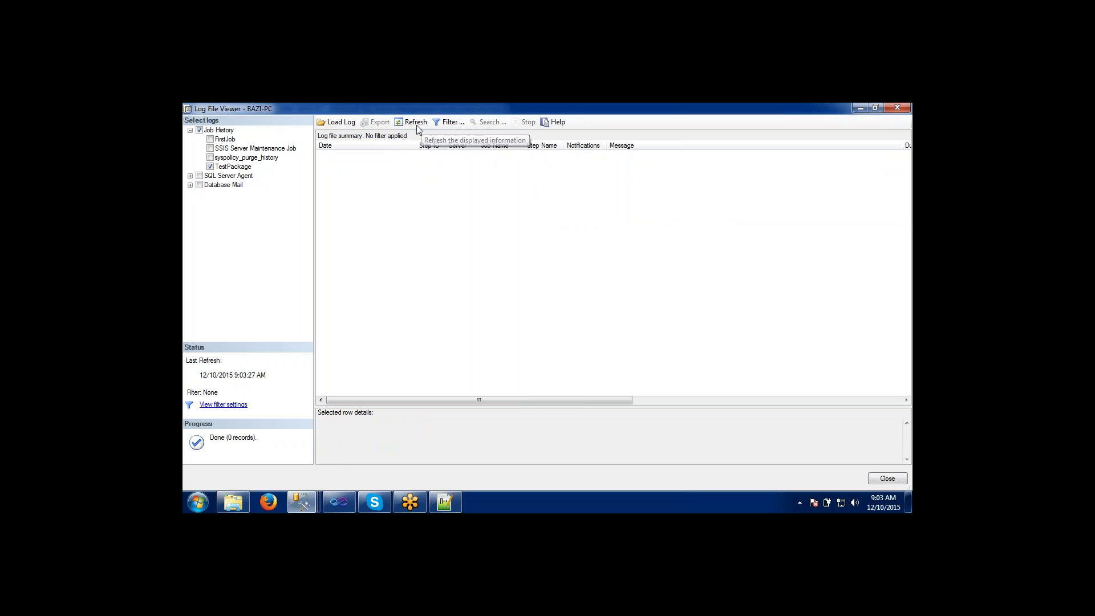
left_click(417, 125)
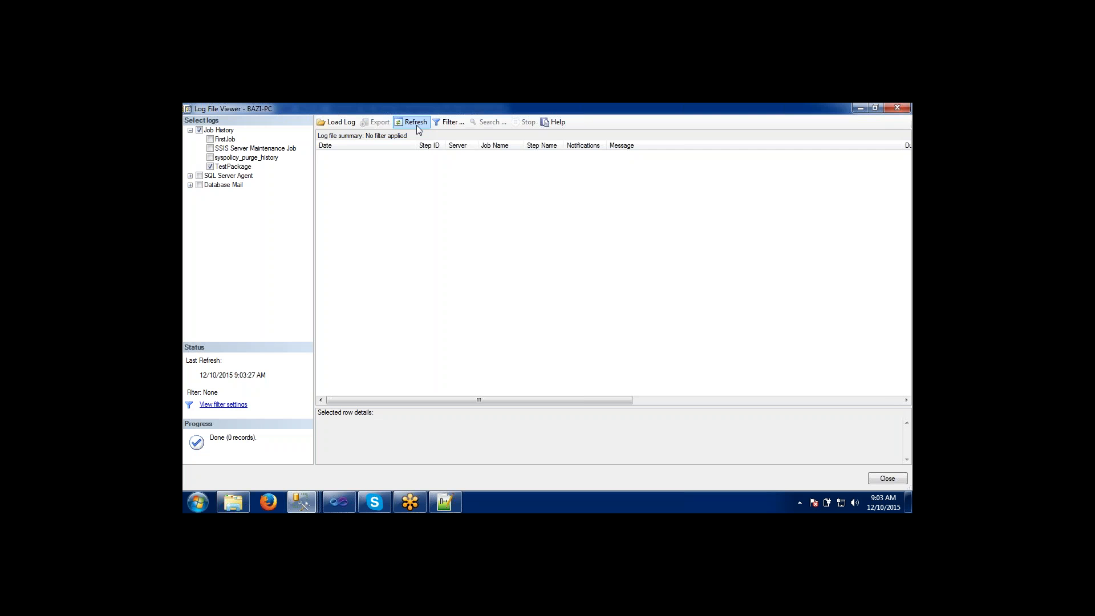
Load the SQL Server Agent logs, list the individual archives, and exclude these logs from the view again.
left_click(200, 176)
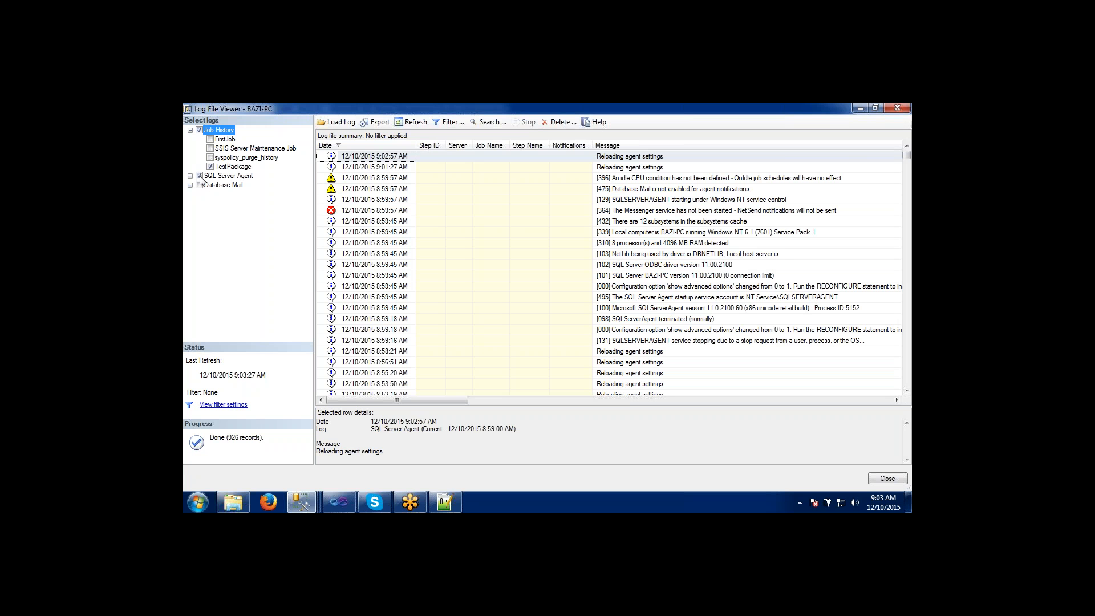
mouse_move(905, 154)
left_mouse_down()
mouse_move(908, 207)
mouse_move(909, 142)
left_mouse_up()
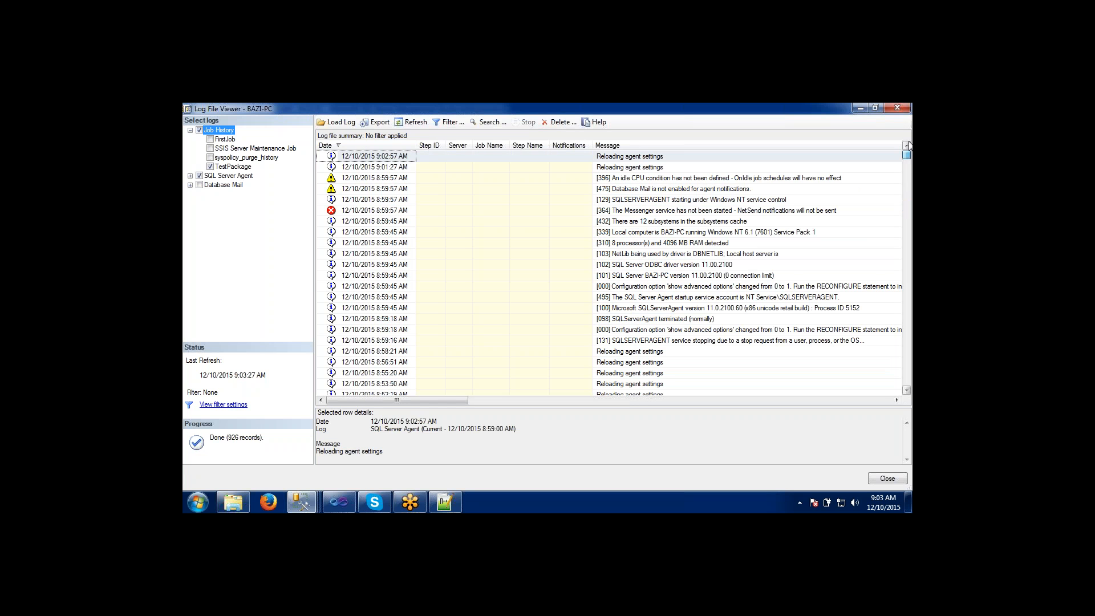
left_click(190, 176)
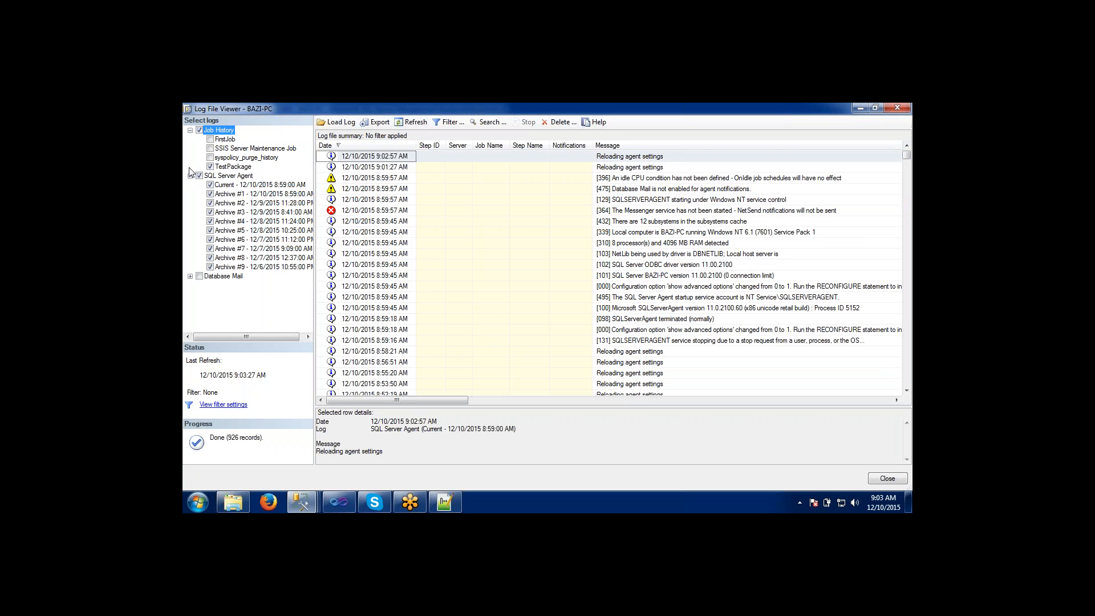
left_click(199, 176)
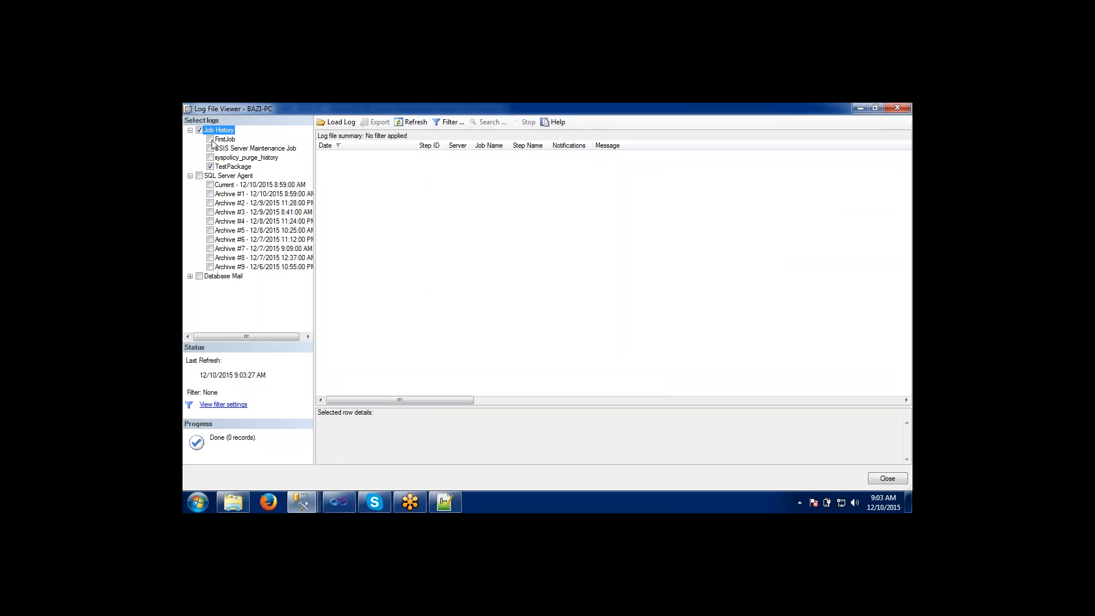
Refresh the TestPackage history repeatedly to check for a new scheduled run, and reload it by deselecting and reselecting the job's log.
left_click(402, 122)
left_click(402, 122)
left_click(402, 122)
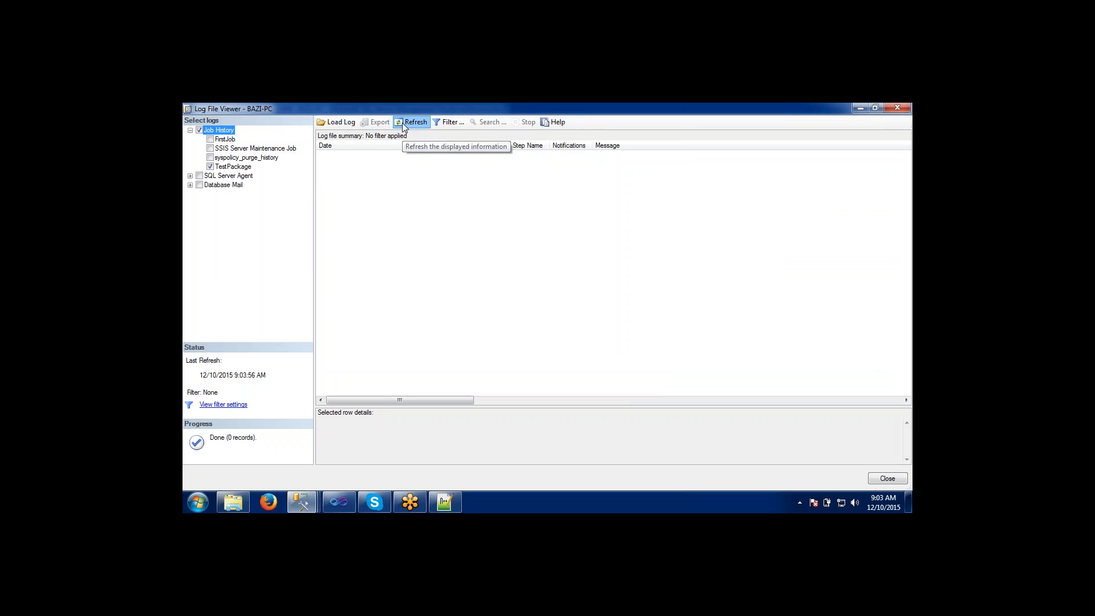
left_click(402, 122)
left_click(402, 122)
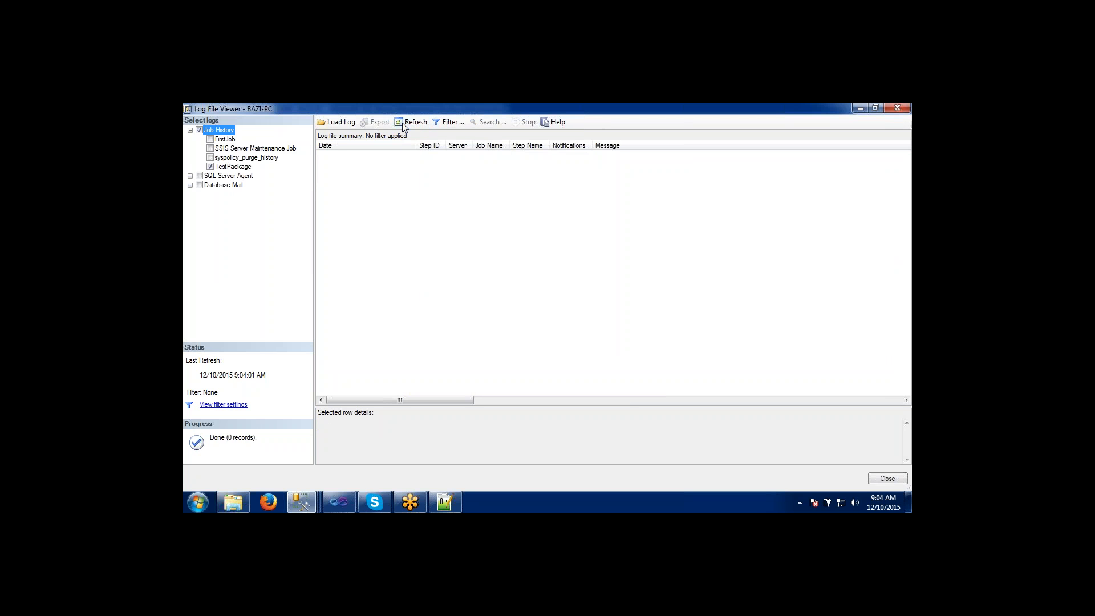
left_click(402, 123)
left_click(402, 122)
left_click(238, 167)
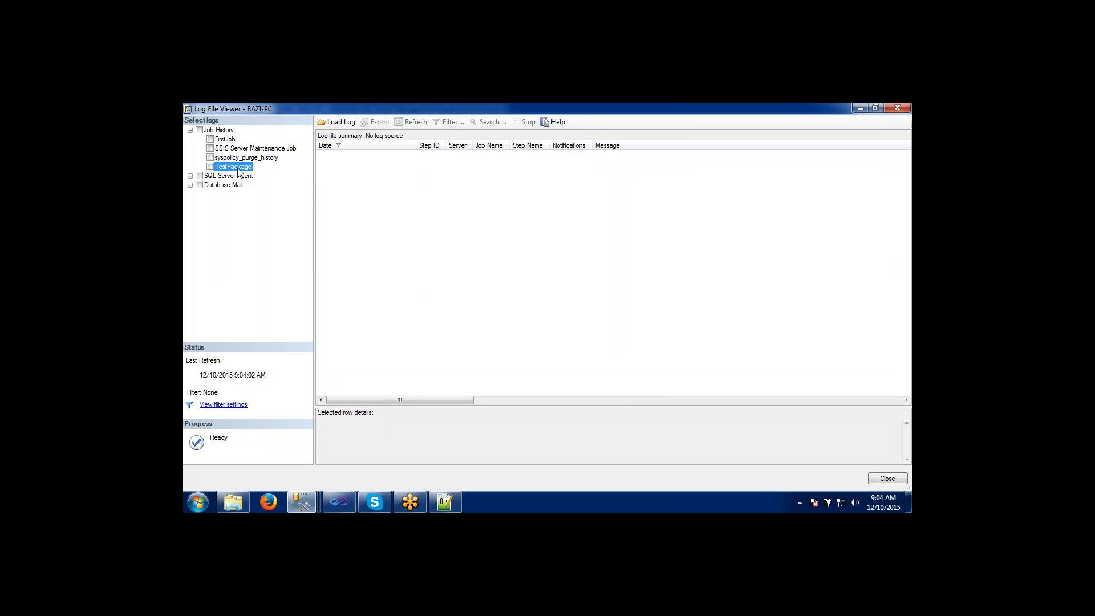
left_click(211, 167)
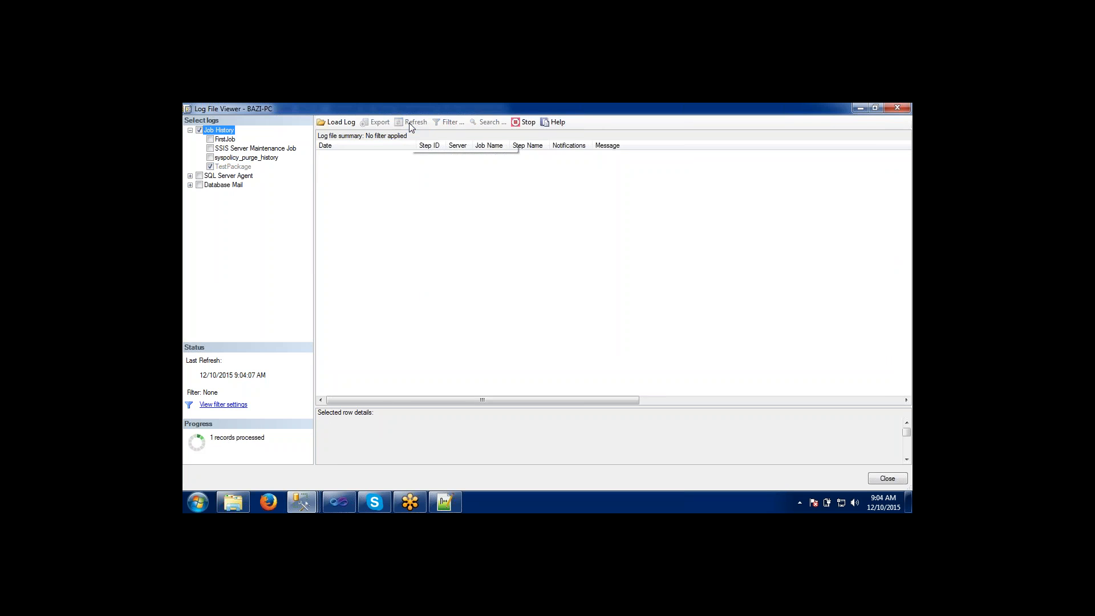
Expand the 9:04:00 AM run to its step record, and open and close the TestPackage job properties.
left_click(321, 157)
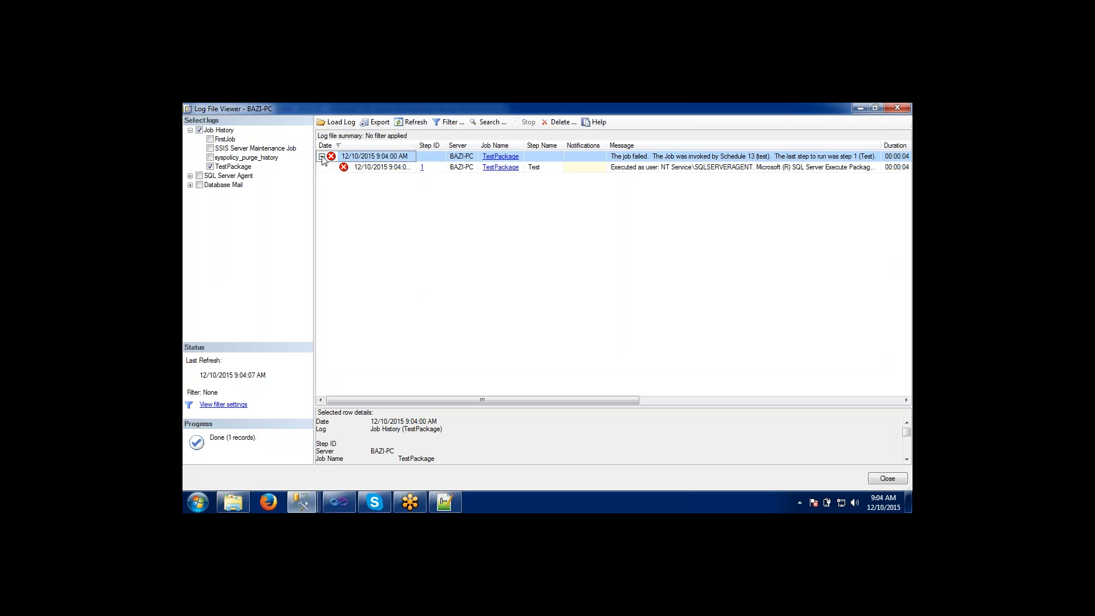
left_click(406, 170)
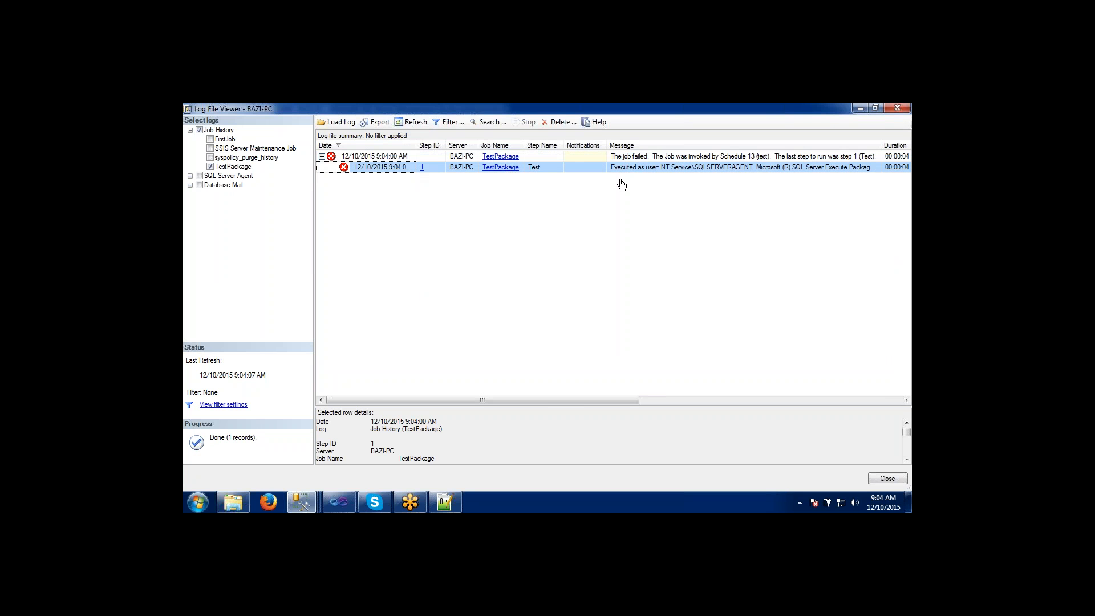
left_click(662, 169)
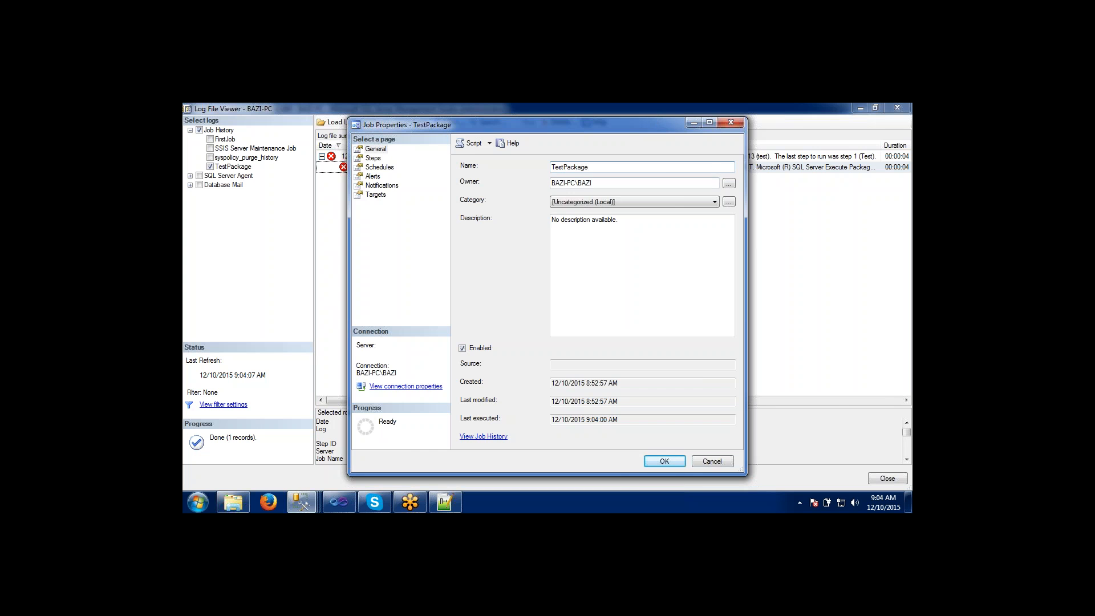
left_click_drag(652, 128, 602, 159)
left_click(681, 153)
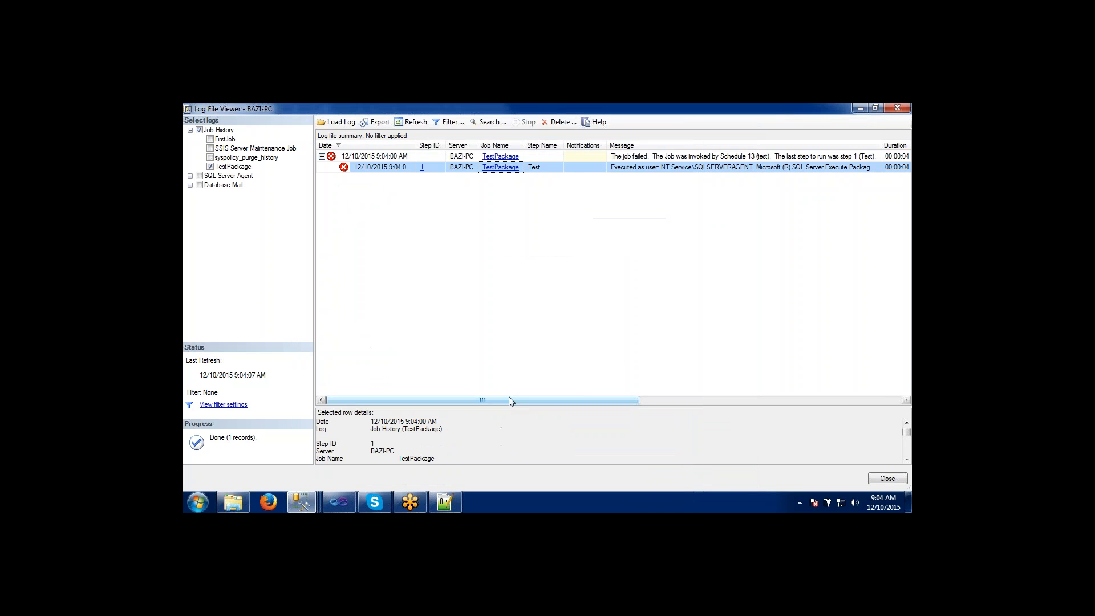
Widen the Message column to read more of the step message, refresh the history, and close the Log File Viewer.
left_click_drag(509, 399, 709, 384)
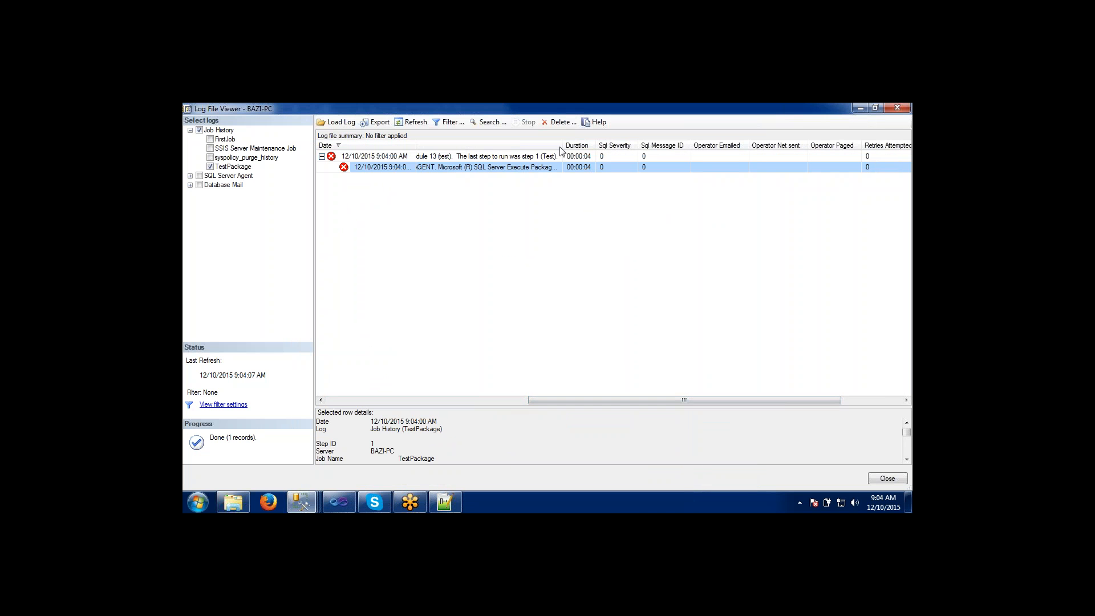
left_click_drag(563, 147, 685, 143)
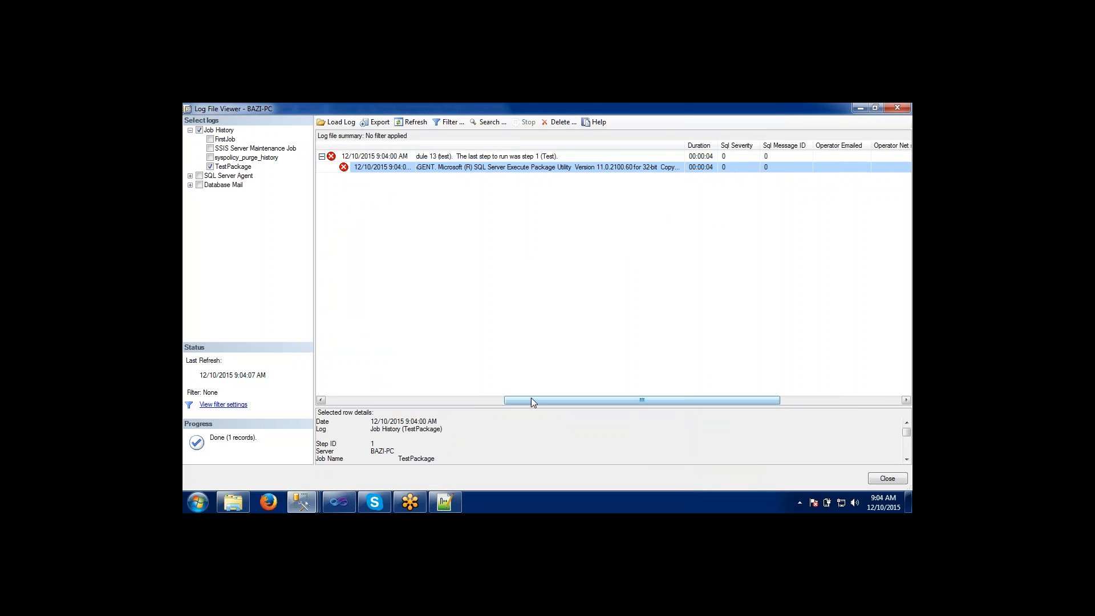
left_click_drag(532, 403, 343, 402)
left_click(411, 123)
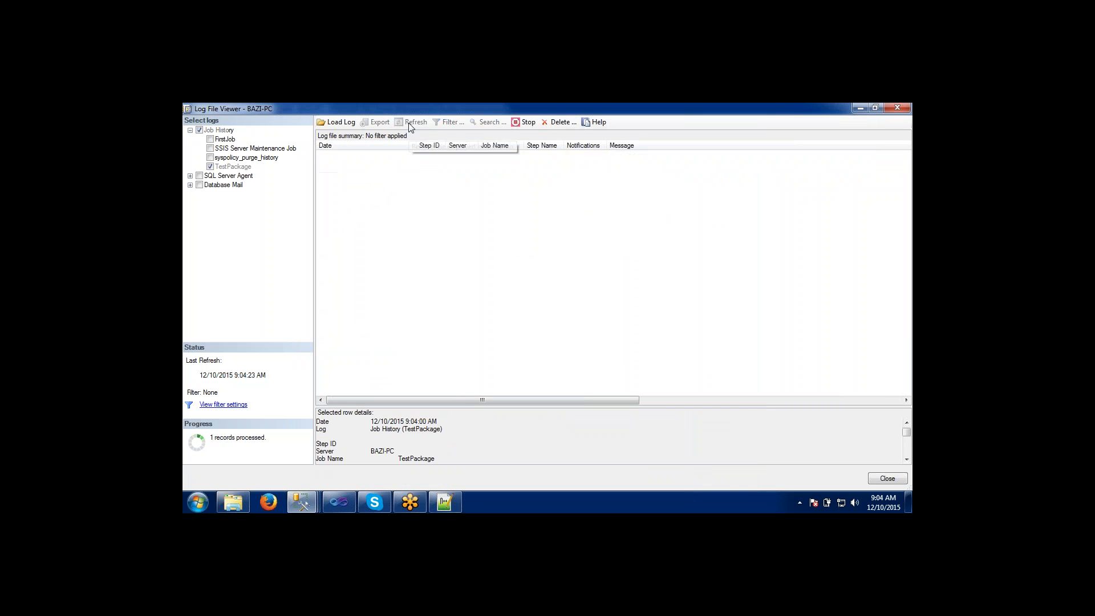
left_click(899, 108)
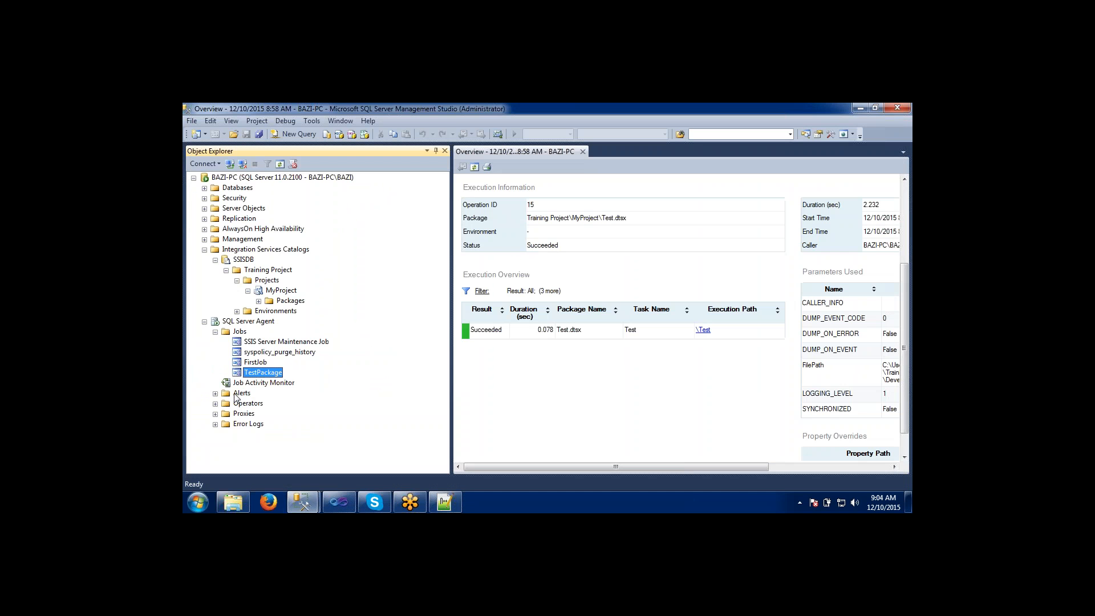
left_click(244, 363)
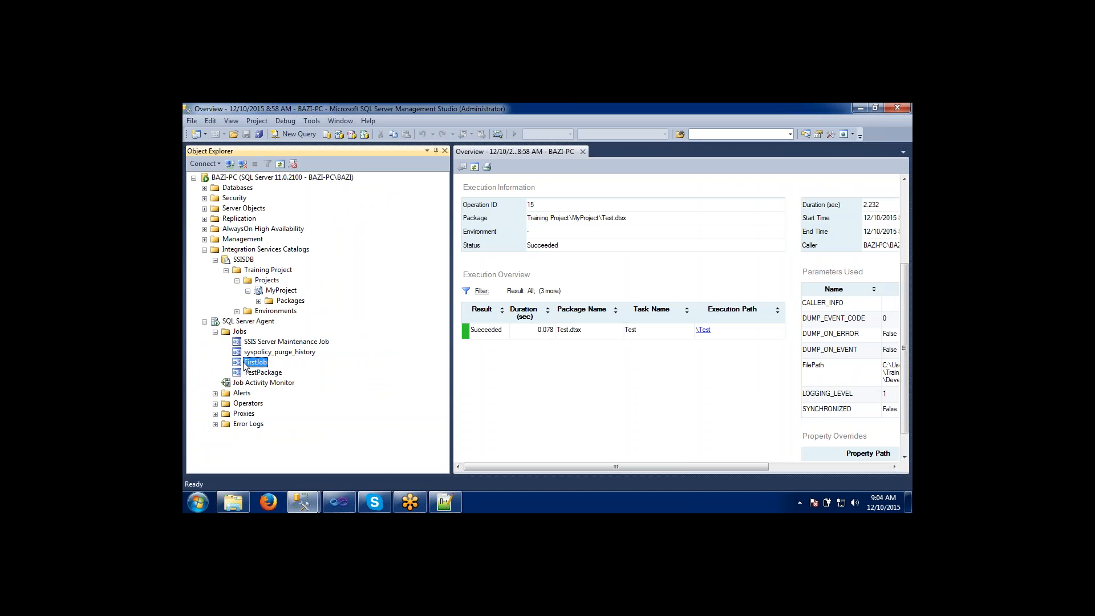
left_click(835, 115)
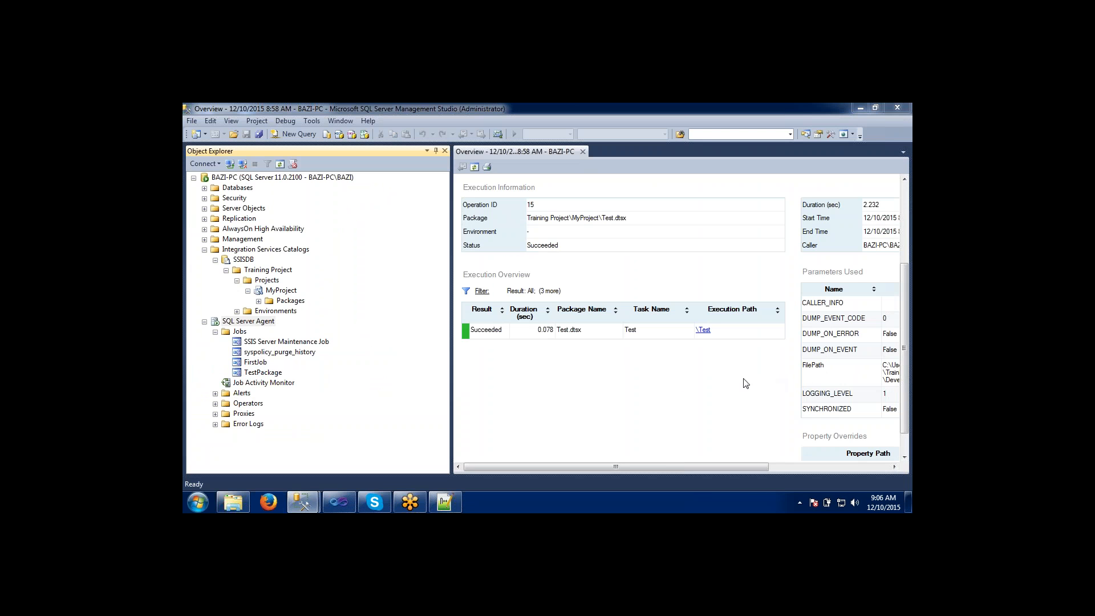
left_click(595, 381)
Collapse the Projects folder of Training Project and review the Integration Services Catalogs, SQL Server Agent and job nodes.
left_click(234, 251)
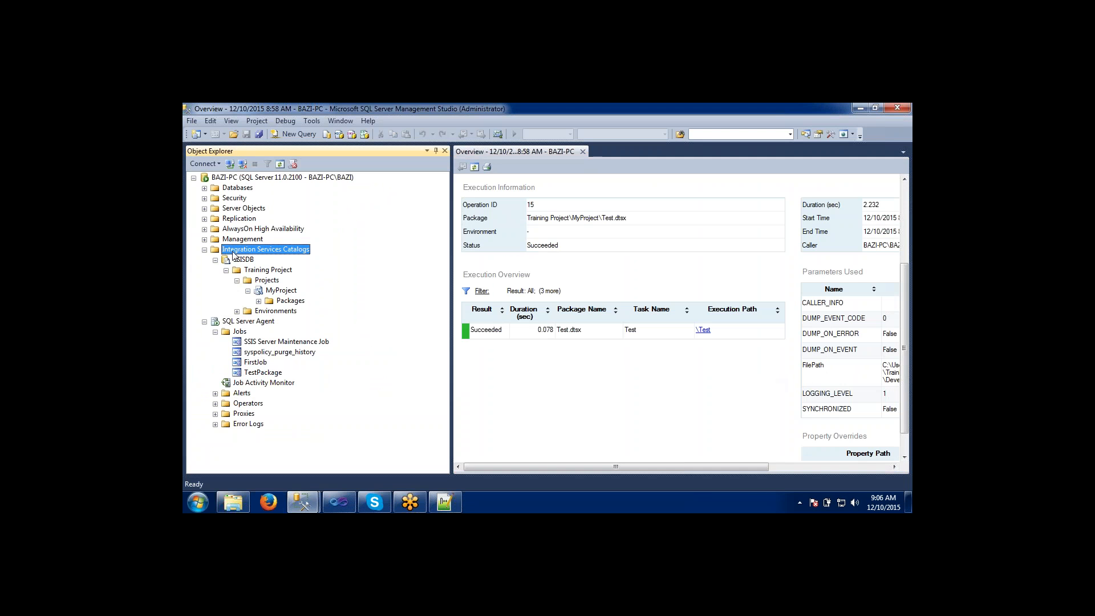
left_click(238, 280)
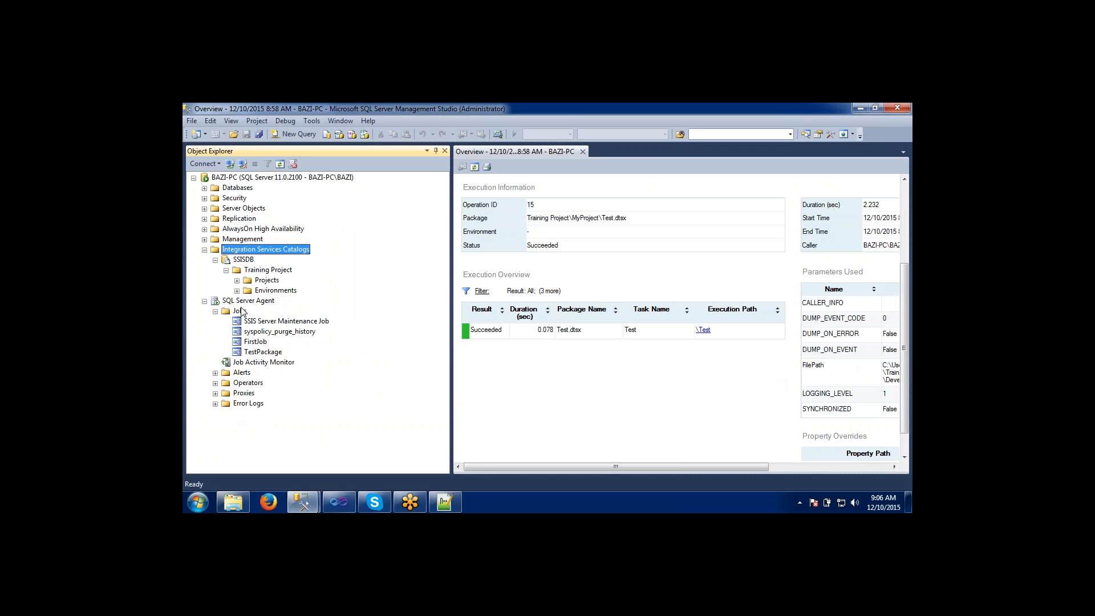
left_click(241, 302)
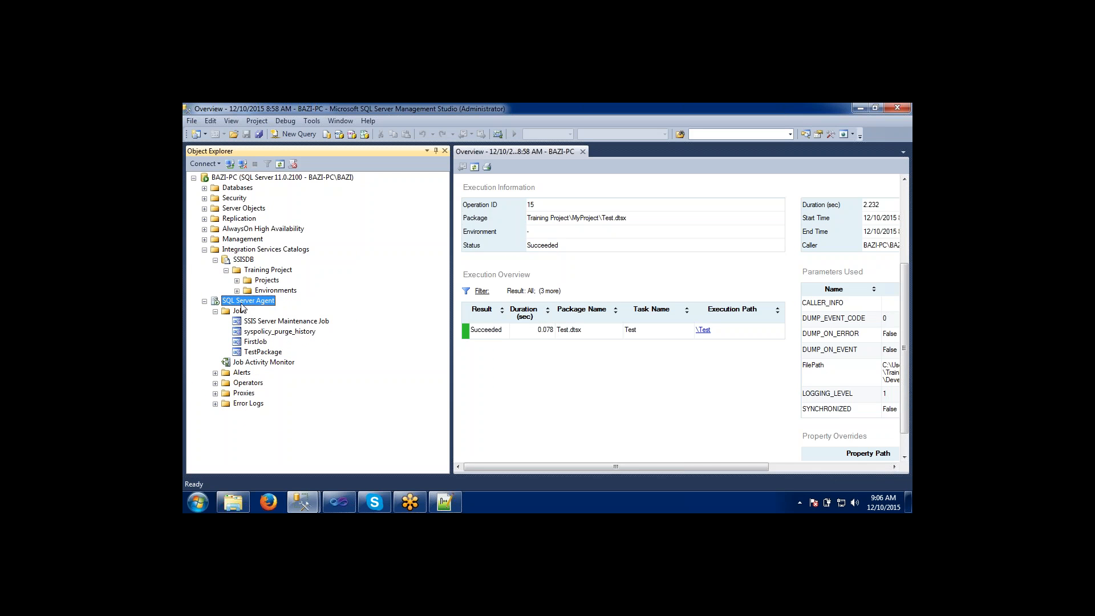
left_click(248, 333)
left_click(247, 342)
left_click(250, 353)
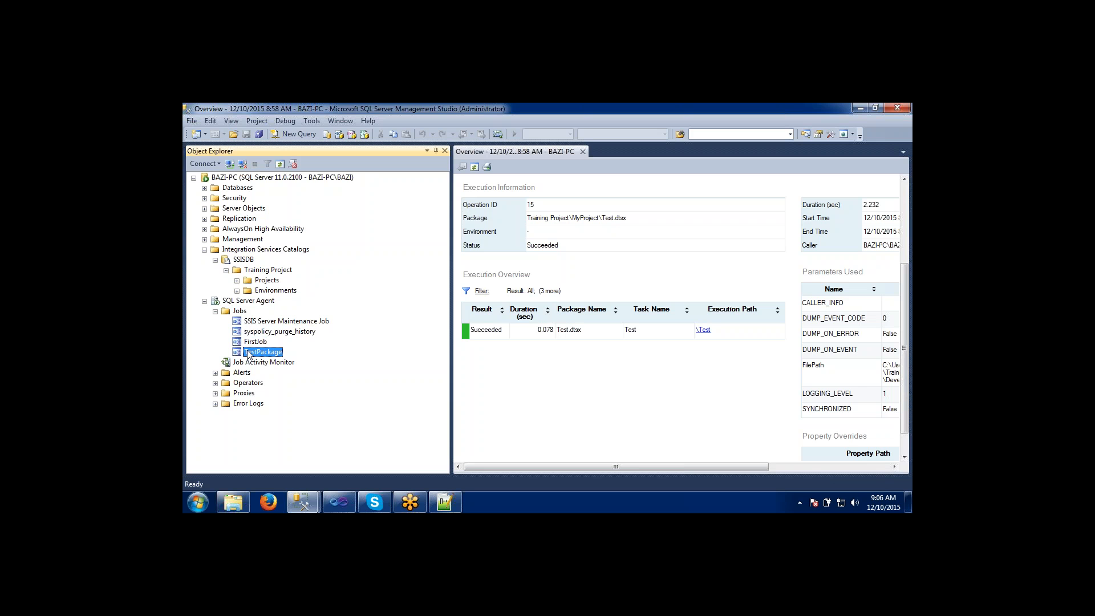
left_click(242, 303)
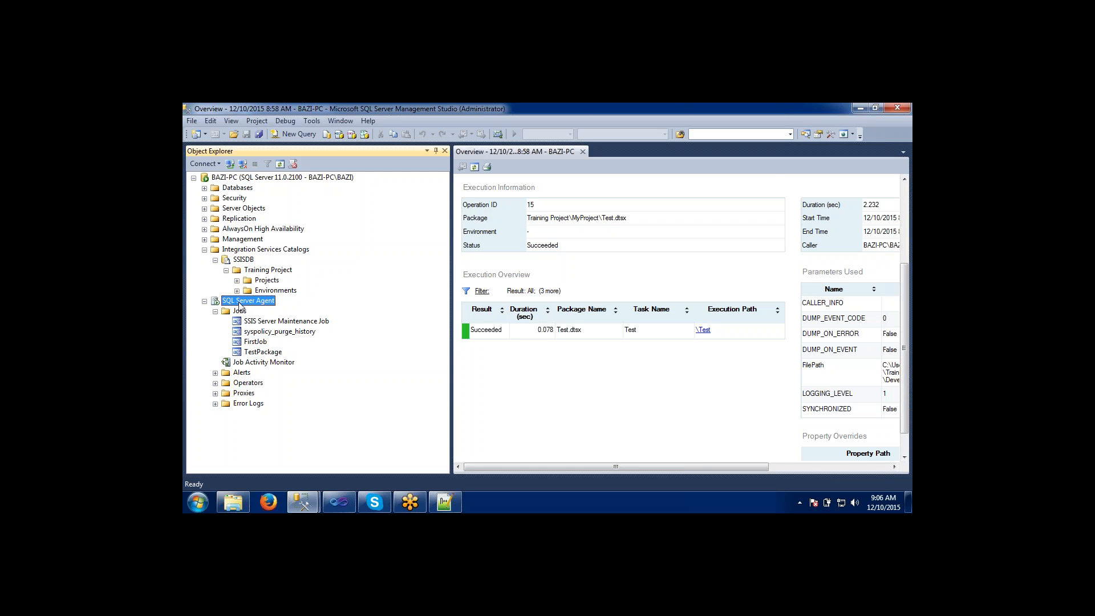
left_click(241, 252)
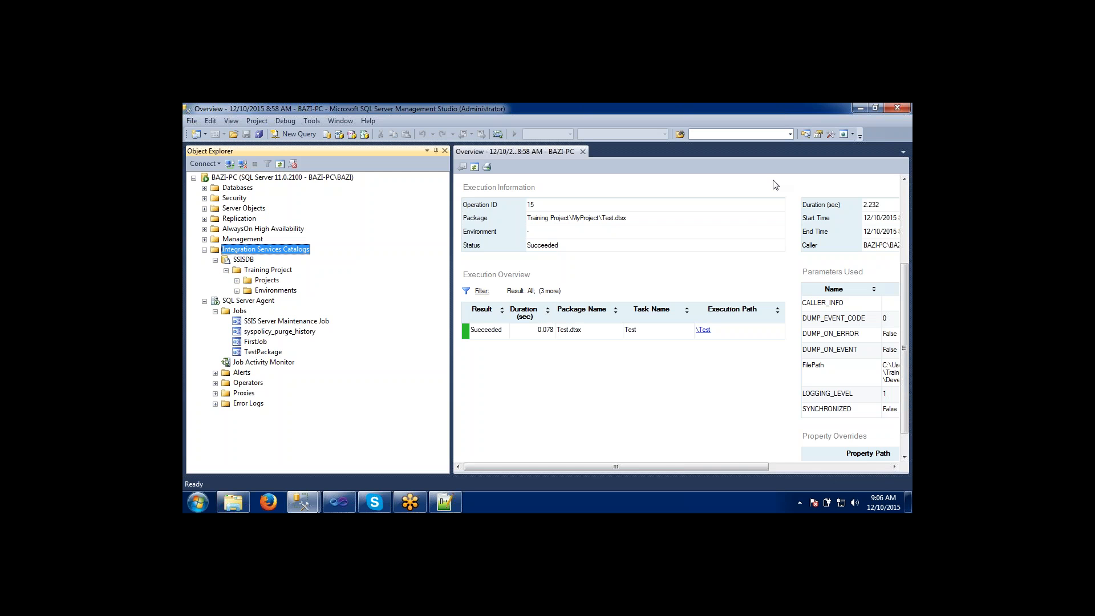